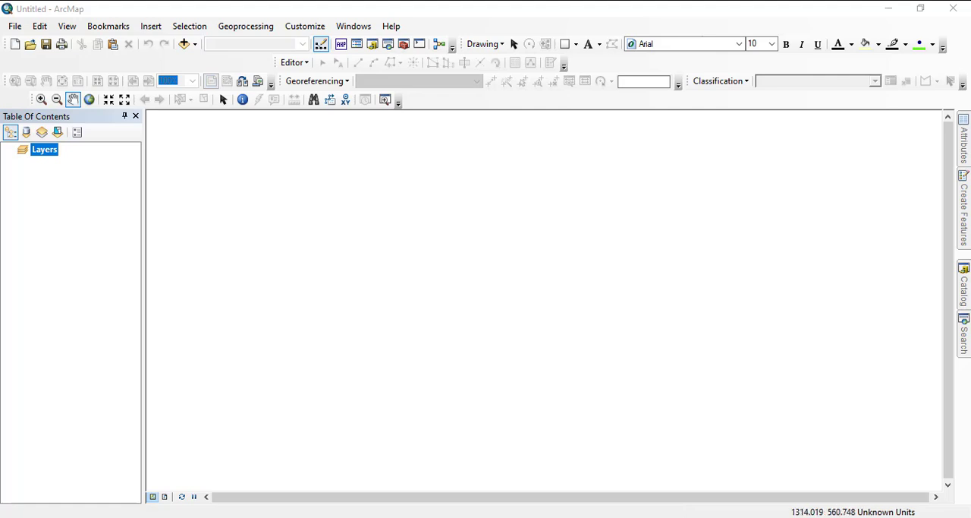
- Load the map package exercise 6a.mpk from the exercises folder in C:\MY WRK
{"action": "left_click", "coordinate": [964, 285]}
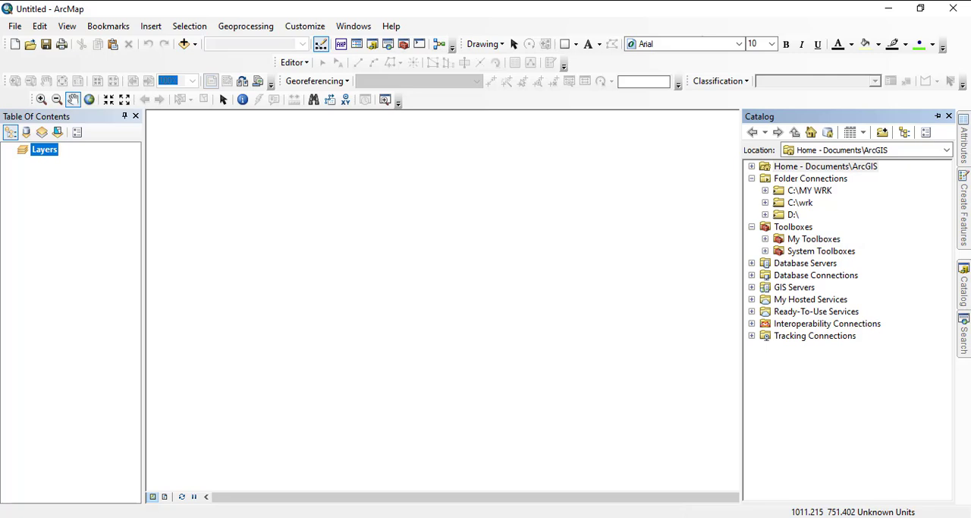
{"action": "left_click", "coordinate": [765, 191]}
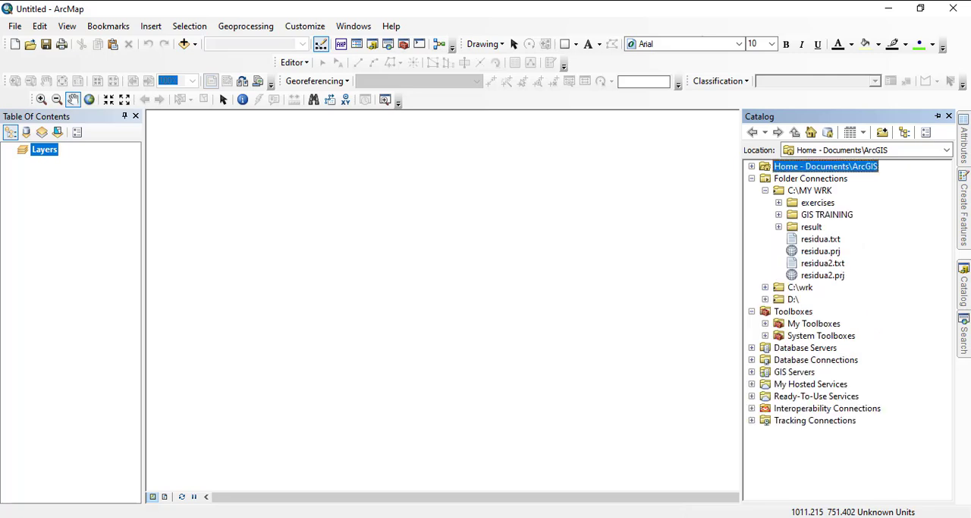
{"action": "left_click", "coordinate": [779, 203]}
{"action": "left_click", "coordinate": [845, 287]}
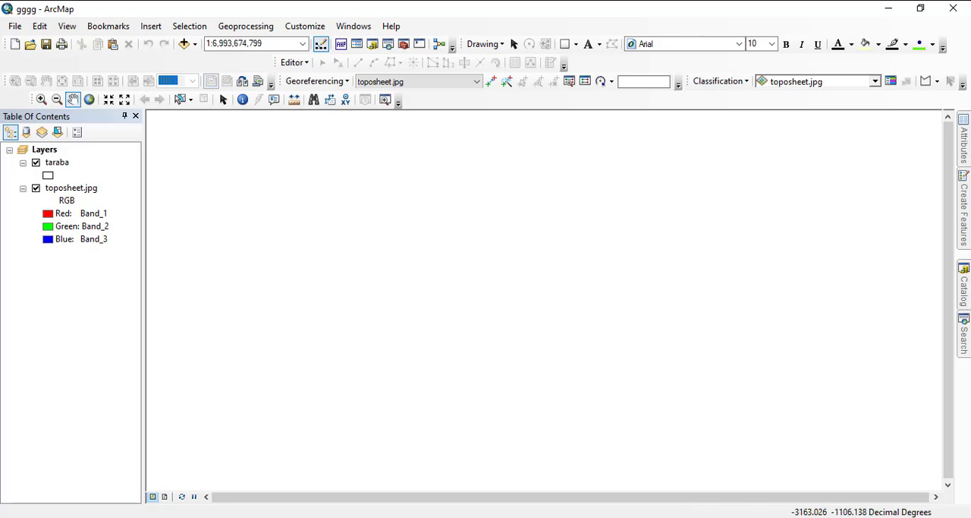
- Zoom to the toposheet.jpg layer and examine how the taraba outline matches the scanned state boundary all the way around the sheet
{"action": "right_click", "coordinate": [65, 188]}
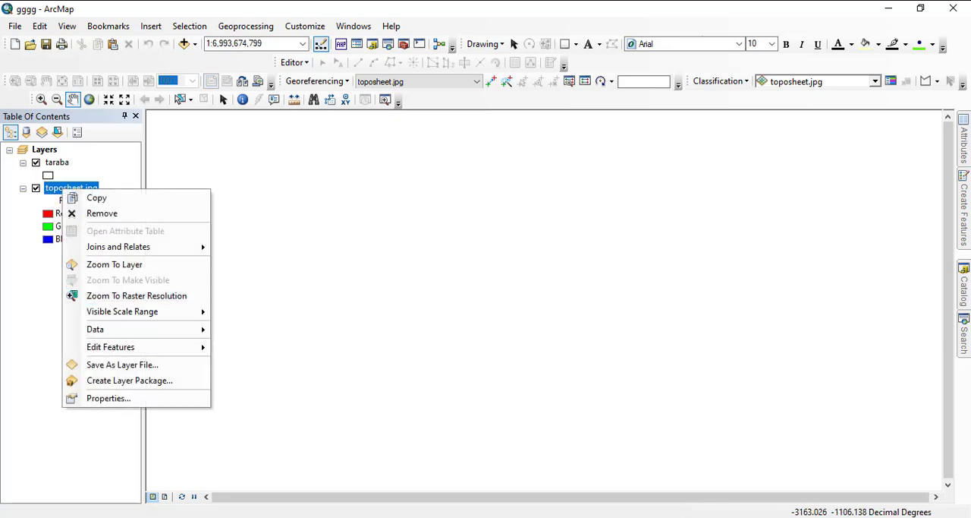
{"action": "left_click", "coordinate": [114, 262]}
{"action": "scroll", "coordinate": [531, 303], "scroll_direction": "up", "scroll_amount": 5}
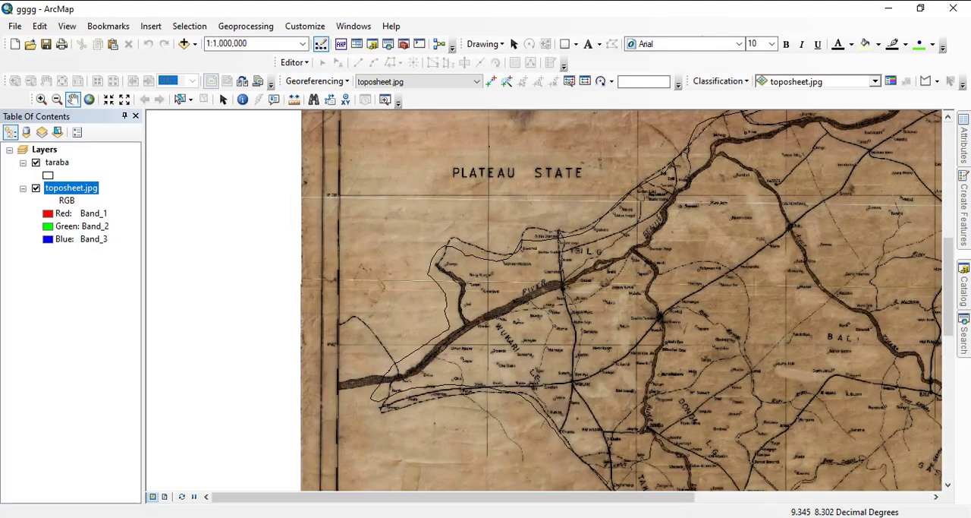
{"action": "scroll", "coordinate": [452, 241], "scroll_direction": "up", "scroll_amount": 4}
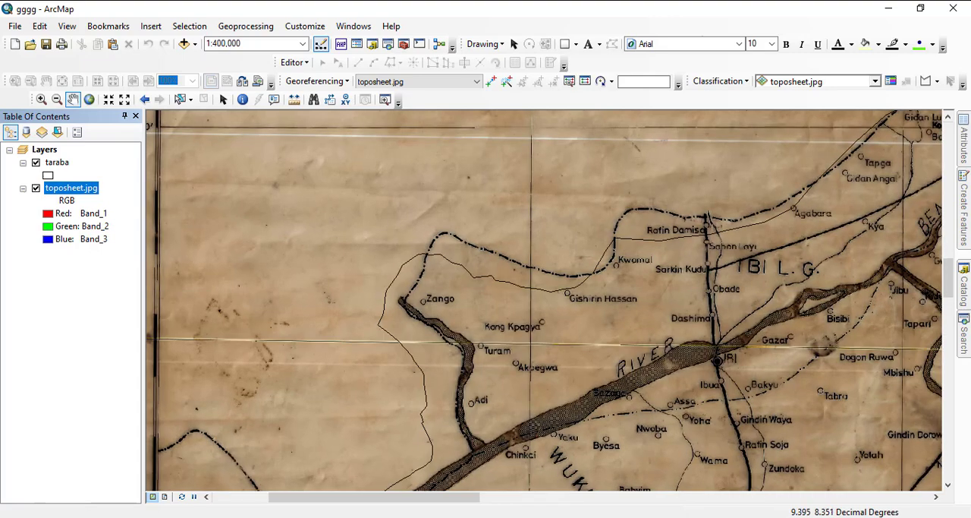
{"action": "left_click_drag", "start_coordinate": [634, 205], "coordinate": [361, 312]}
{"action": "left_click_drag", "start_coordinate": [629, 258], "coordinate": [428, 389]}
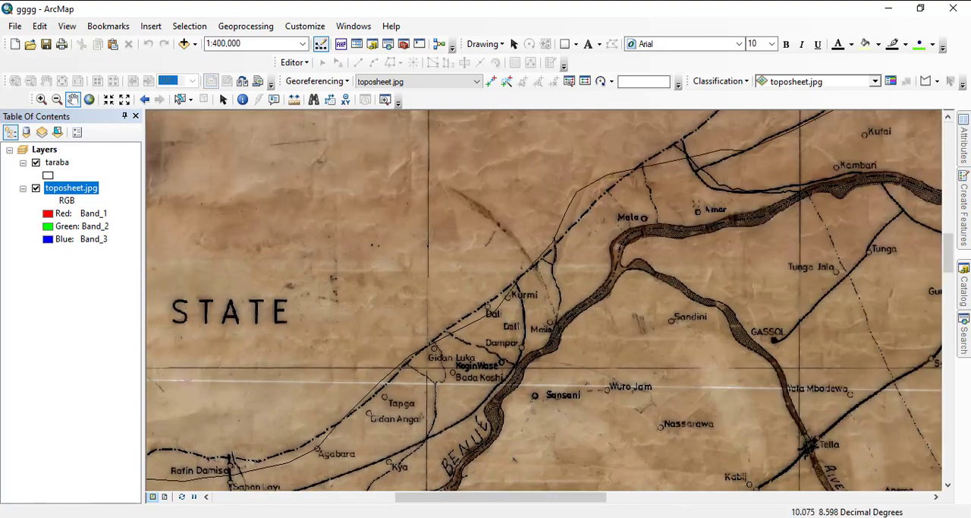
{"action": "left_click_drag", "start_coordinate": [501, 284], "coordinate": [369, 391]}
{"action": "left_click_drag", "start_coordinate": [565, 265], "coordinate": [360, 386]}
{"action": "left_click_drag", "start_coordinate": [532, 220], "coordinate": [377, 390]}
{"action": "left_click_drag", "start_coordinate": [405, 197], "coordinate": [381, 375]}
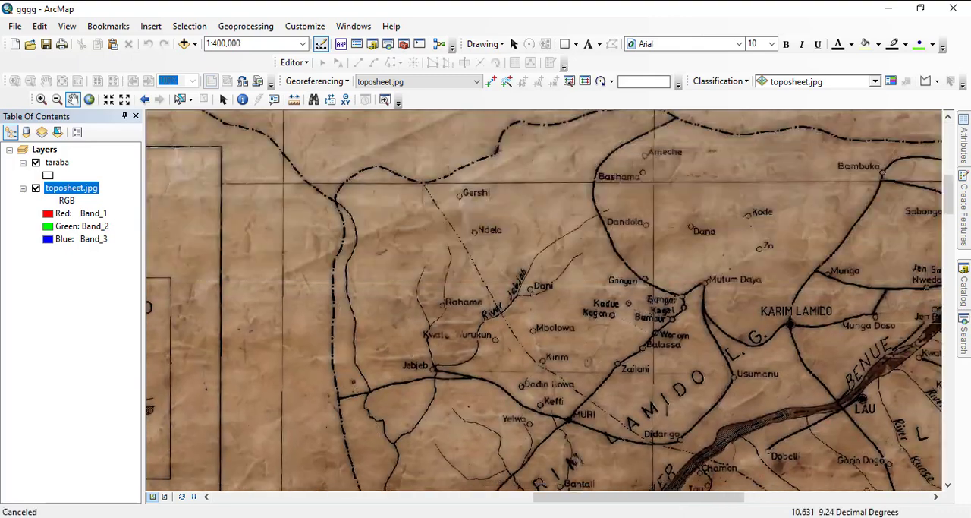
{"action": "left_click_drag", "start_coordinate": [367, 216], "coordinate": [548, 301]}
{"action": "left_click_drag", "start_coordinate": [564, 342], "coordinate": [213, 293]}
{"action": "left_click_drag", "start_coordinate": [591, 343], "coordinate": [344, 360]}
{"action": "left_click_drag", "start_coordinate": [557, 349], "coordinate": [360, 365]}
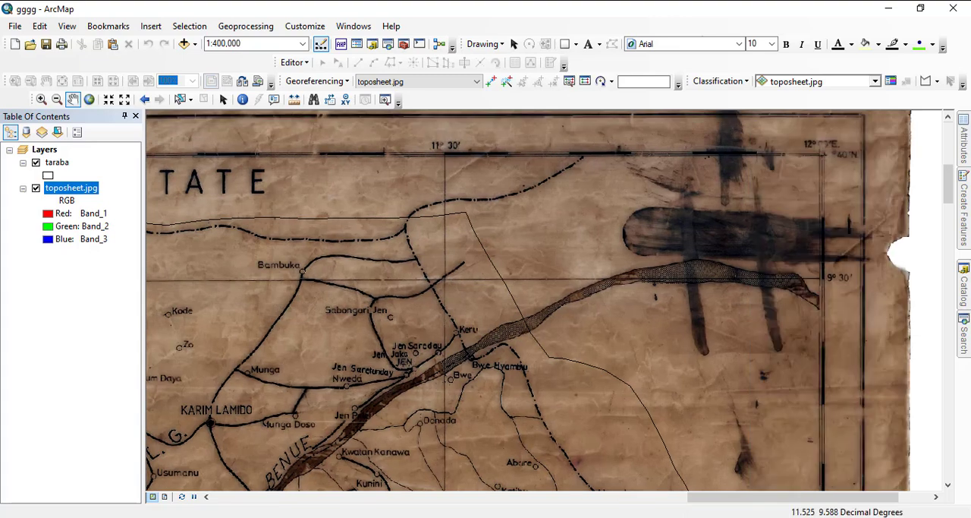
{"action": "left_click_drag", "start_coordinate": [534, 316], "coordinate": [421, 147]}
{"action": "left_click_drag", "start_coordinate": [420, 297], "coordinate": [420, 133]}
{"action": "left_click_drag", "start_coordinate": [418, 370], "coordinate": [419, 205]}
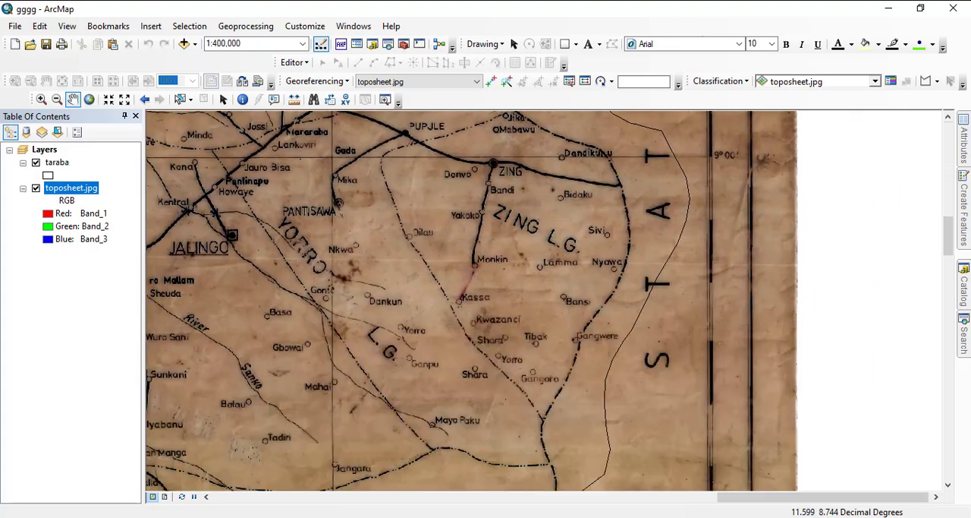
{"action": "left_click_drag", "start_coordinate": [406, 347], "coordinate": [473, 110]}
{"action": "left_click_drag", "start_coordinate": [437, 292], "coordinate": [508, 114]}
{"action": "left_click_drag", "start_coordinate": [414, 478], "coordinate": [485, 337]}
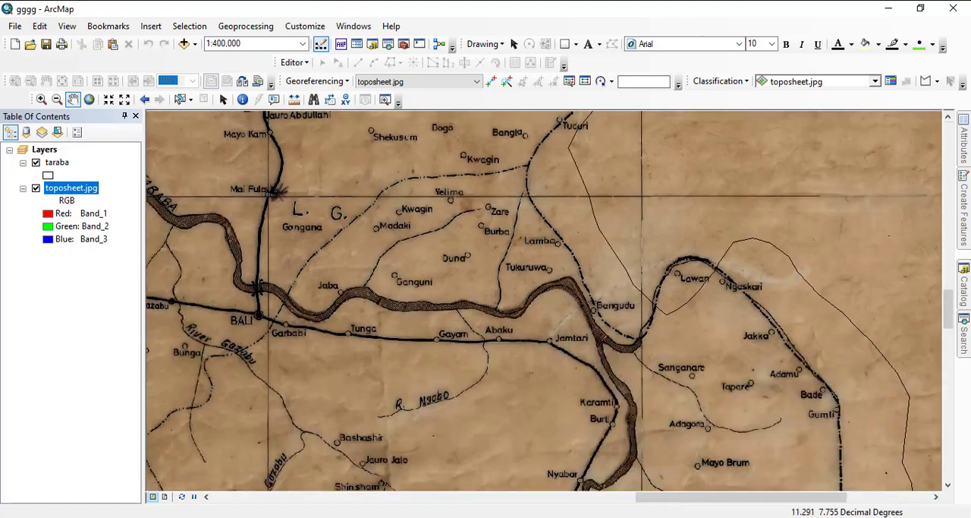
{"action": "left_click_drag", "start_coordinate": [483, 480], "coordinate": [423, 343]}
{"action": "left_click_drag", "start_coordinate": [561, 482], "coordinate": [475, 275]}
{"action": "left_click_drag", "start_coordinate": [490, 484], "coordinate": [517, 337]}
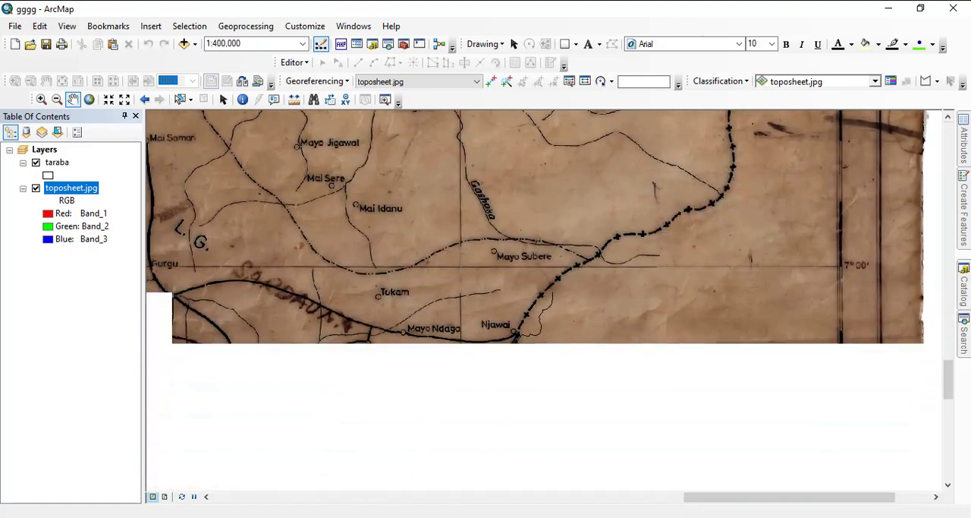
{"action": "left_click_drag", "start_coordinate": [389, 423], "coordinate": [611, 285]}
{"action": "left_click_drag", "start_coordinate": [544, 343], "coordinate": [495, 344]}
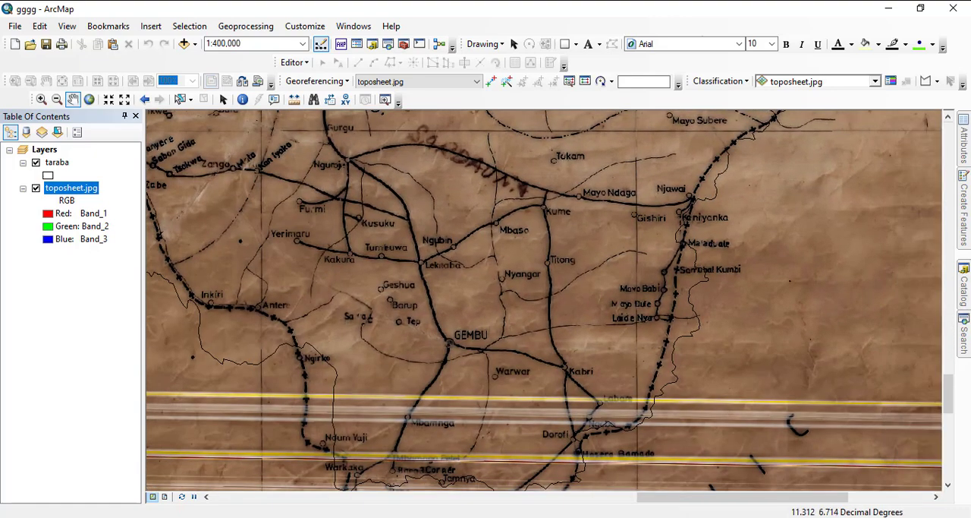
{"action": "left_click_drag", "start_coordinate": [275, 296], "coordinate": [558, 273]}
{"action": "left_click_drag", "start_coordinate": [199, 246], "coordinate": [447, 305]}
{"action": "left_click_drag", "start_coordinate": [212, 227], "coordinate": [561, 373]}
{"action": "left_click_drag", "start_coordinate": [254, 319], "coordinate": [536, 393]}
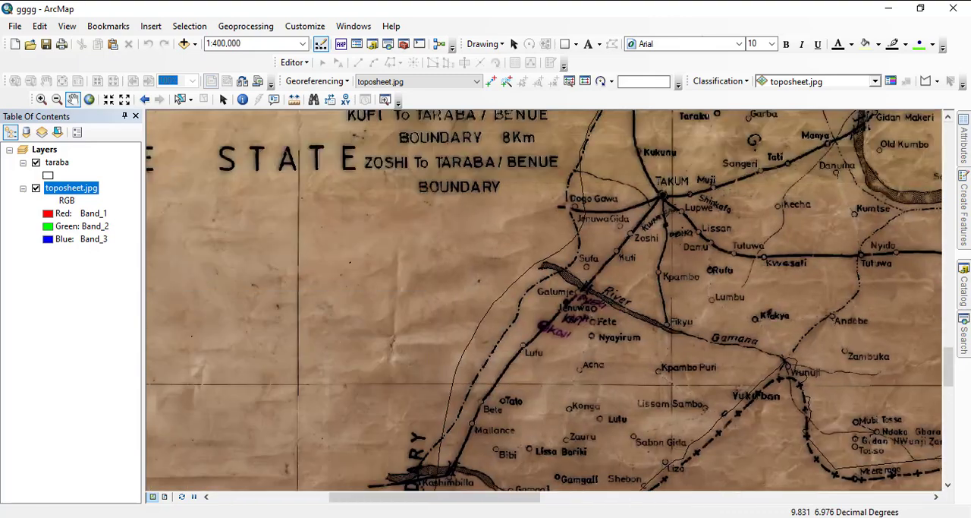
{"action": "left_click_drag", "start_coordinate": [523, 475], "coordinate": [563, 321]}
- View the whole toposheet with the taraba outline, from the map title down to the sheet's southern edge
{"action": "scroll", "coordinate": [542, 288], "scroll_direction": "down", "scroll_amount": 5}
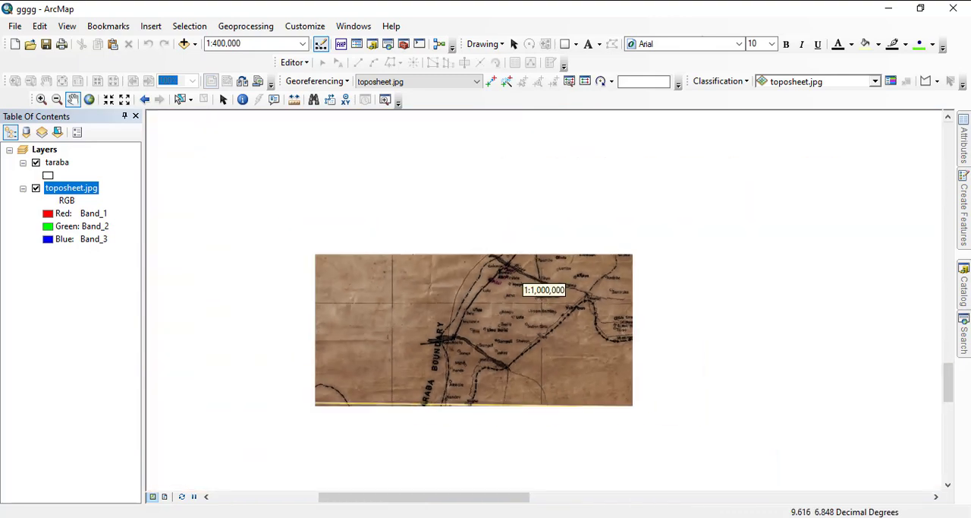
{"action": "scroll", "coordinate": [544, 290], "scroll_direction": "down", "scroll_amount": 3}
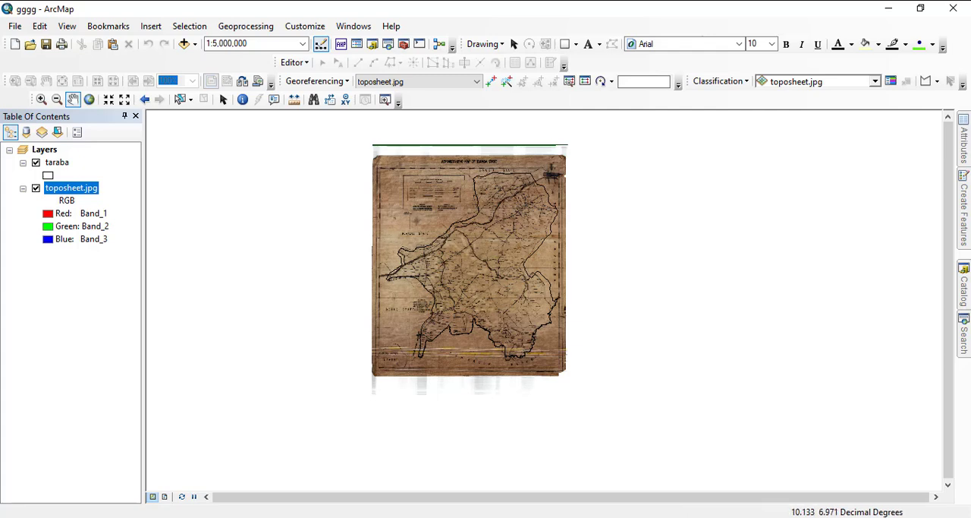
{"action": "scroll", "coordinate": [401, 261], "scroll_direction": "up", "scroll_amount": 1}
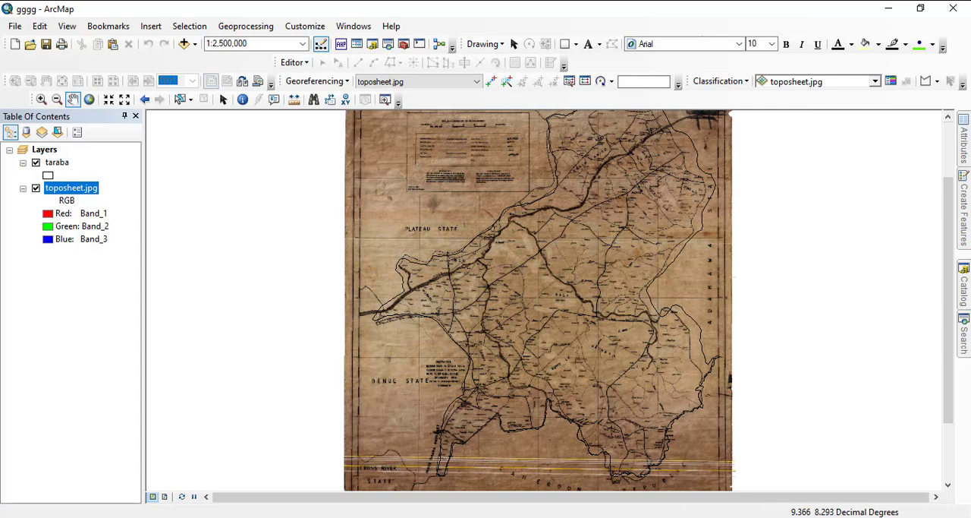
{"action": "left_click_drag", "start_coordinate": [475, 222], "coordinate": [429, 336]}
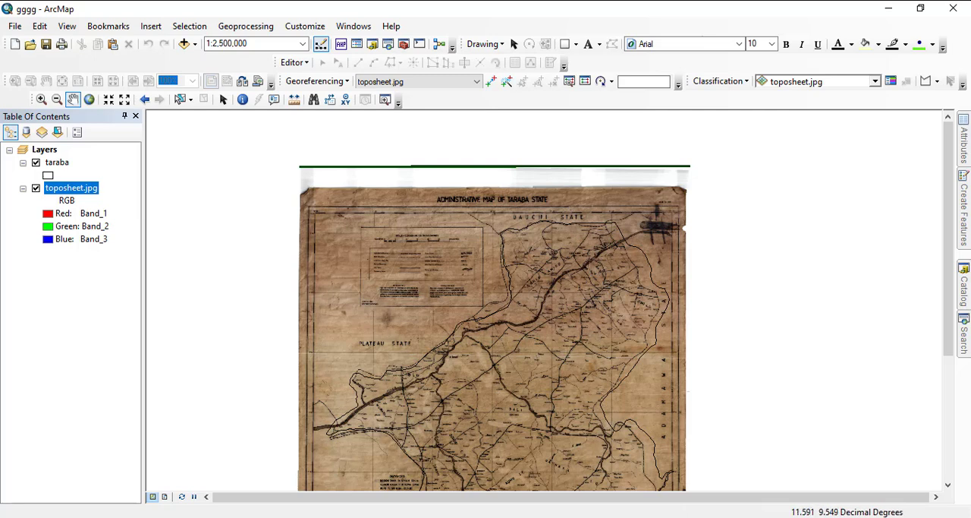
{"action": "left_click_drag", "start_coordinate": [621, 411], "coordinate": [621, 264]}
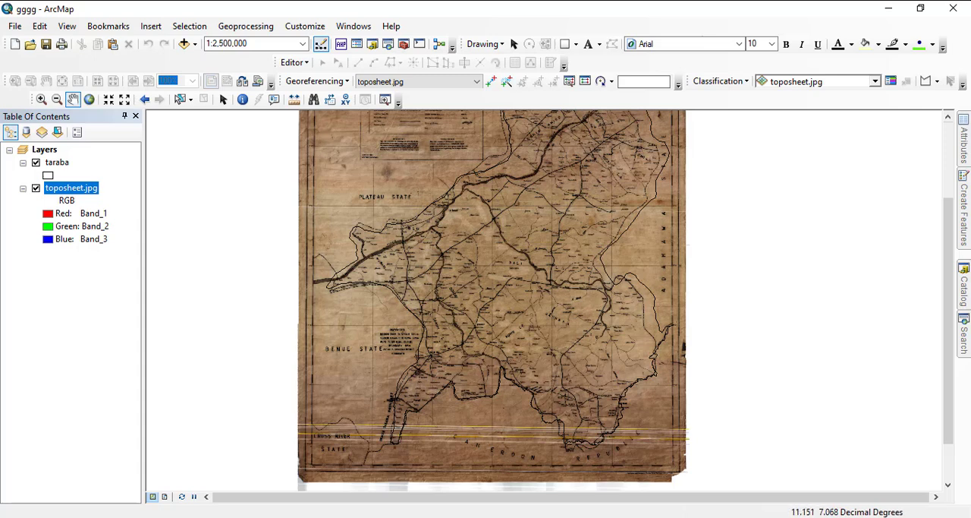
- Remove the taraba and toposheet.jpg layers from the map
{"action": "right_click", "coordinate": [59, 188]}
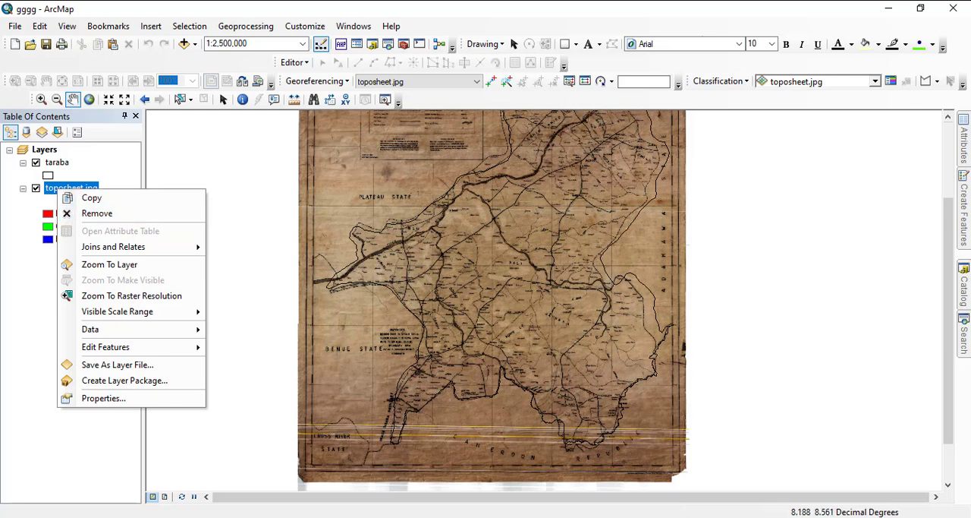
{"action": "right_click", "coordinate": [57, 162]}
{"action": "left_click", "coordinate": [97, 185]}
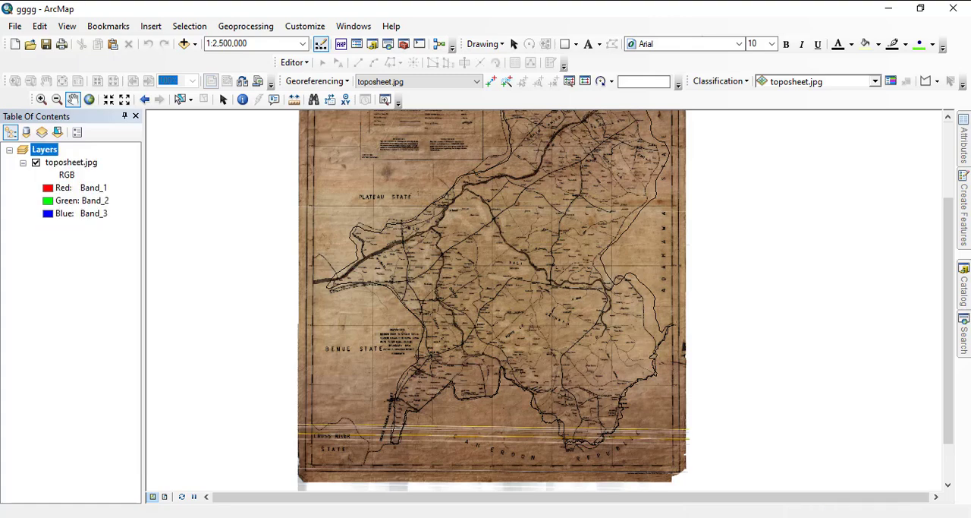
{"action": "right_click", "coordinate": [61, 163]}
{"action": "left_click", "coordinate": [97, 186]}
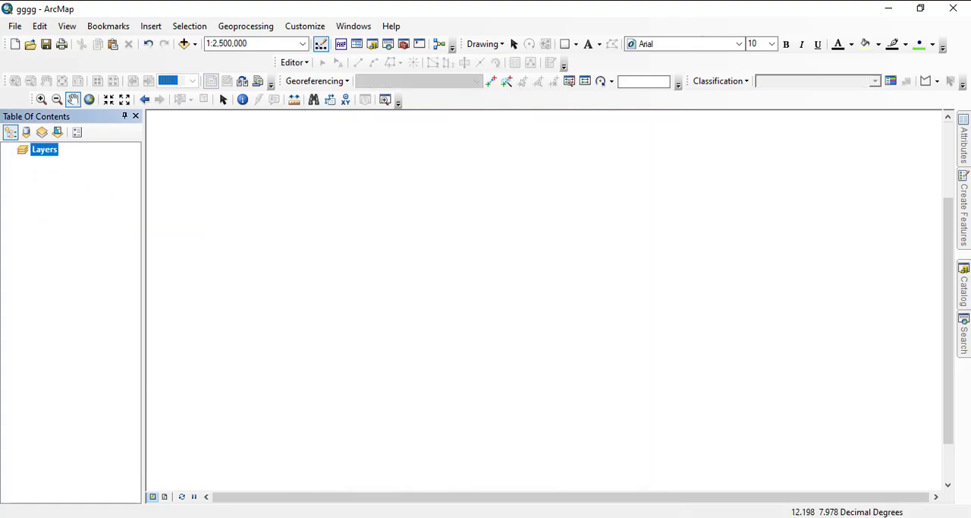
- Load exercise 6b.mpk without saving changes to the current map, and zoom to its toposheet.jpg layer
{"action": "left_click", "coordinate": [964, 285]}
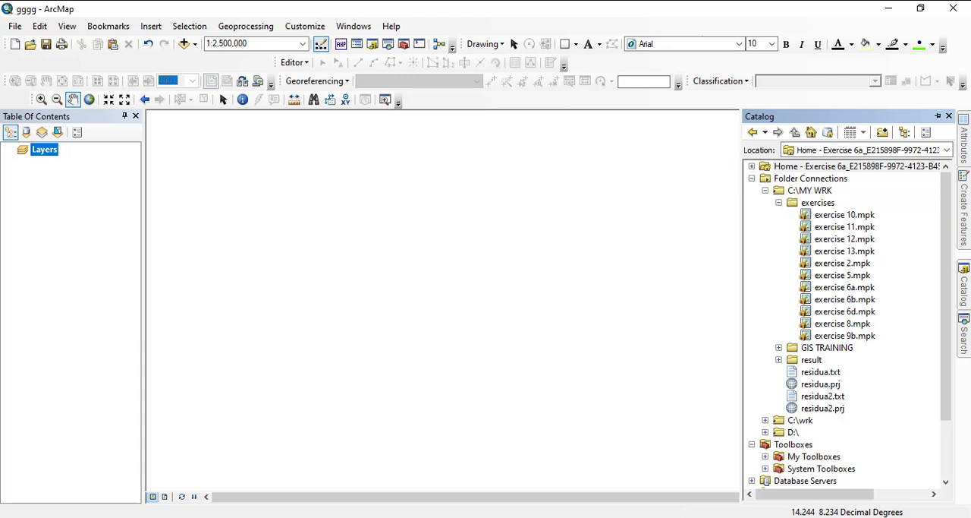
{"action": "left_click", "coordinate": [845, 299]}
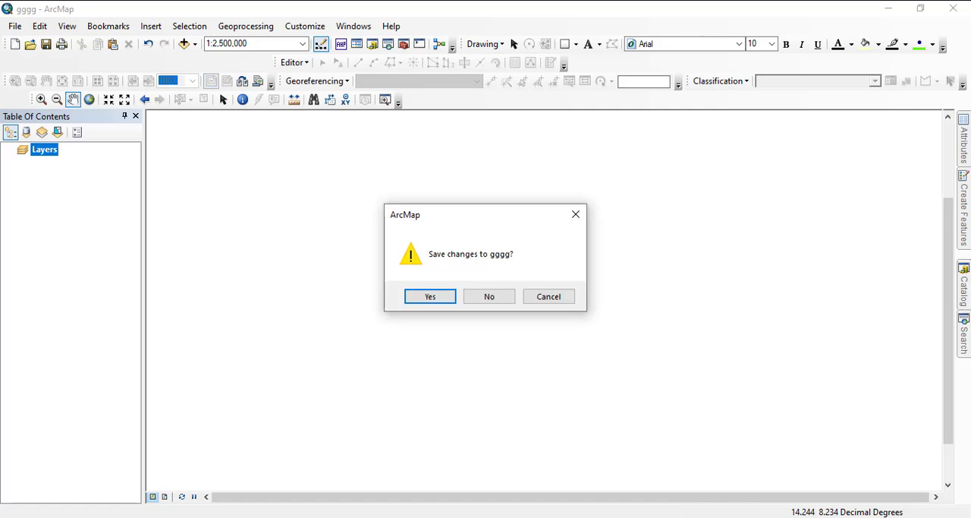
{"action": "left_click", "coordinate": [490, 296]}
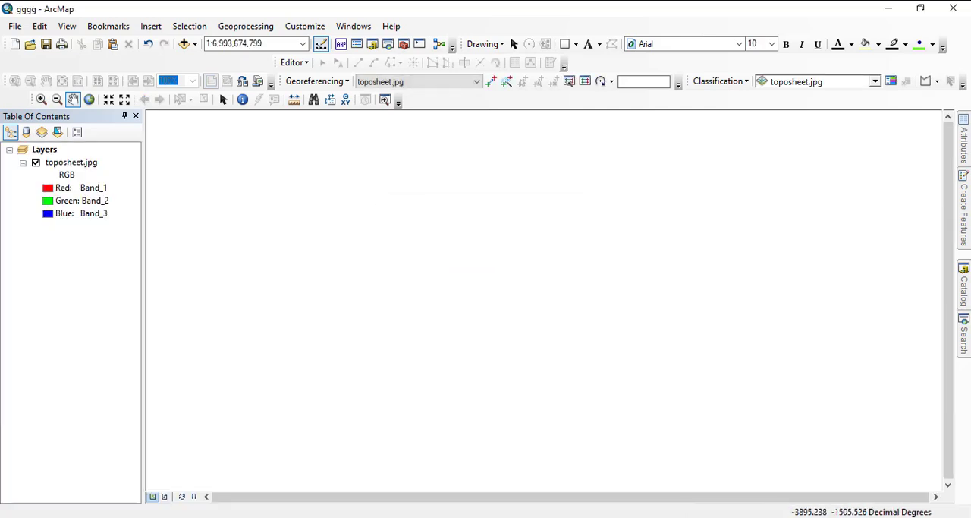
{"action": "right_click", "coordinate": [73, 163]}
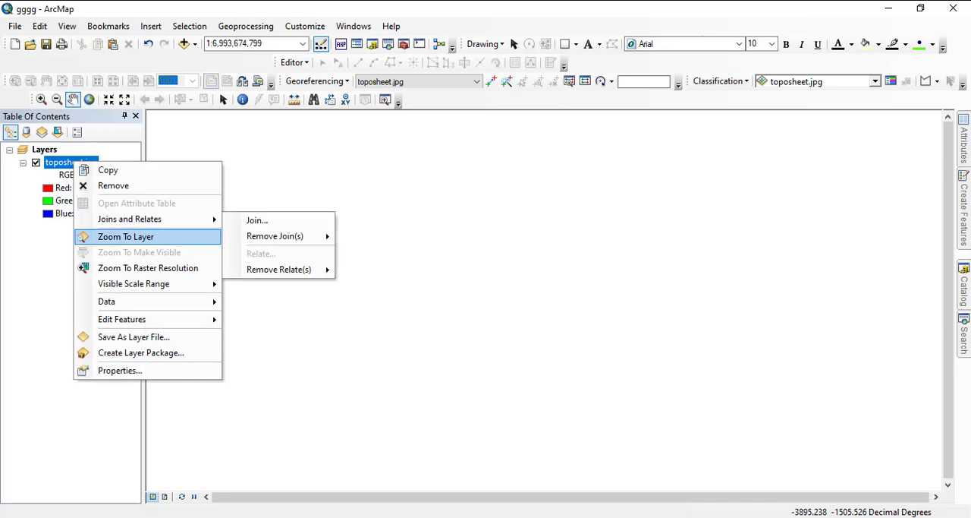
{"action": "left_click", "coordinate": [125, 236]}
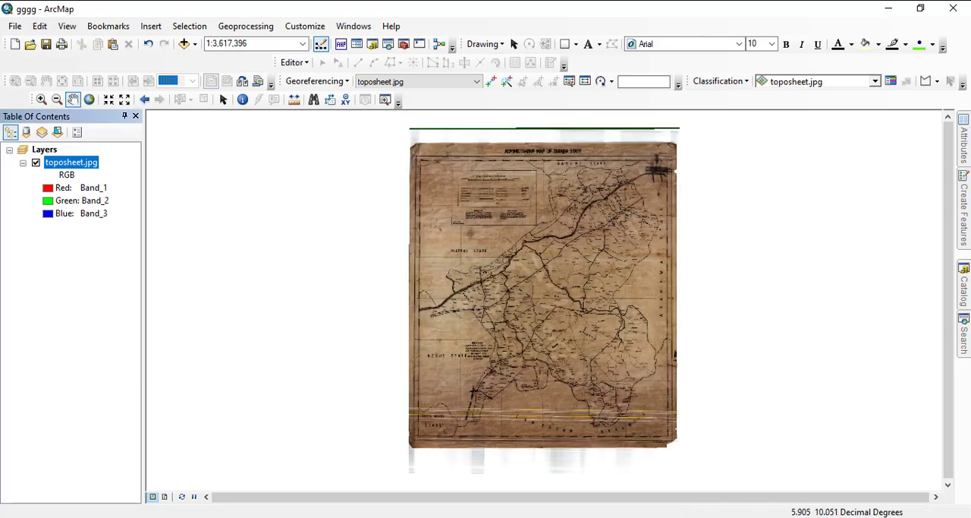
- Remove the toposheet.jpg layer and load exercise 6d.mpk without saving changes to the current map
{"action": "right_click", "coordinate": [71, 162]}
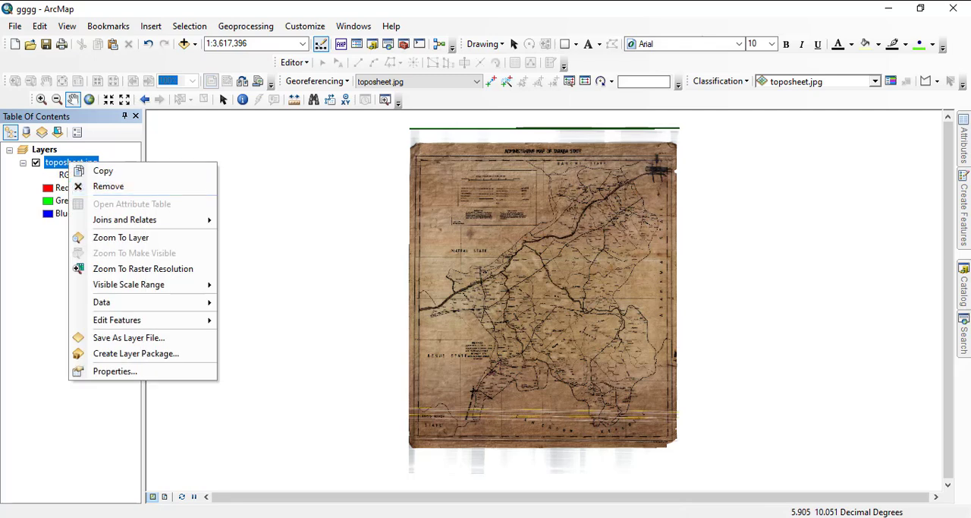
{"action": "left_click", "coordinate": [114, 187]}
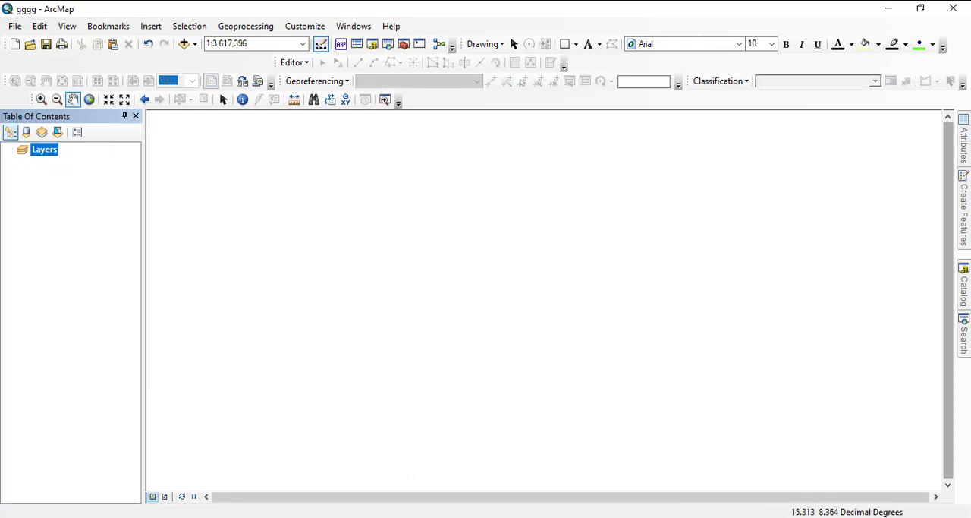
{"action": "left_click", "coordinate": [964, 285]}
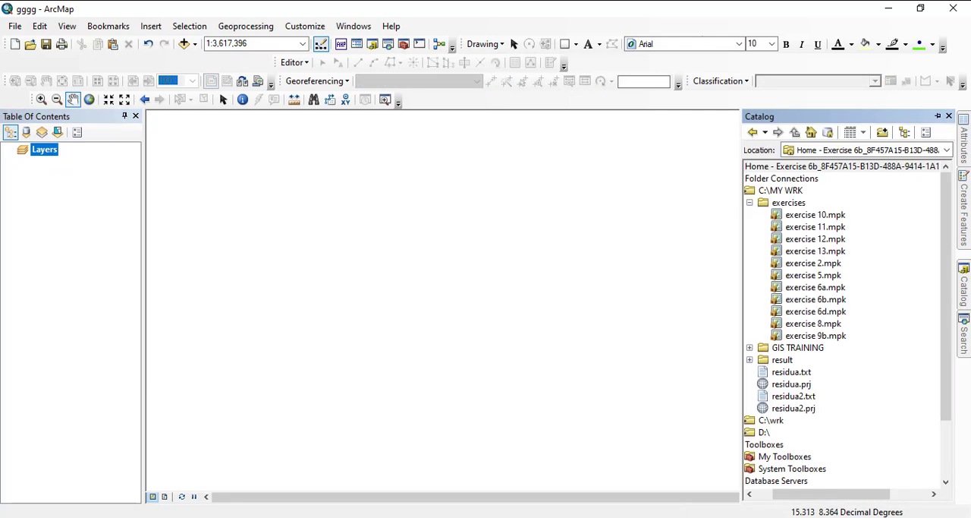
{"action": "left_click", "coordinate": [816, 311]}
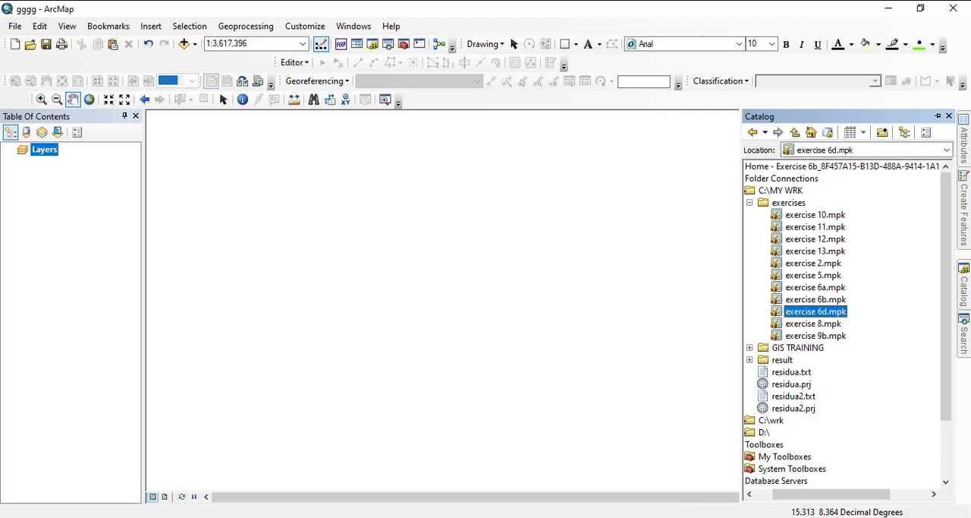
{"action": "left_click_drag", "start_coordinate": [816, 311], "coordinate": [455, 288]}
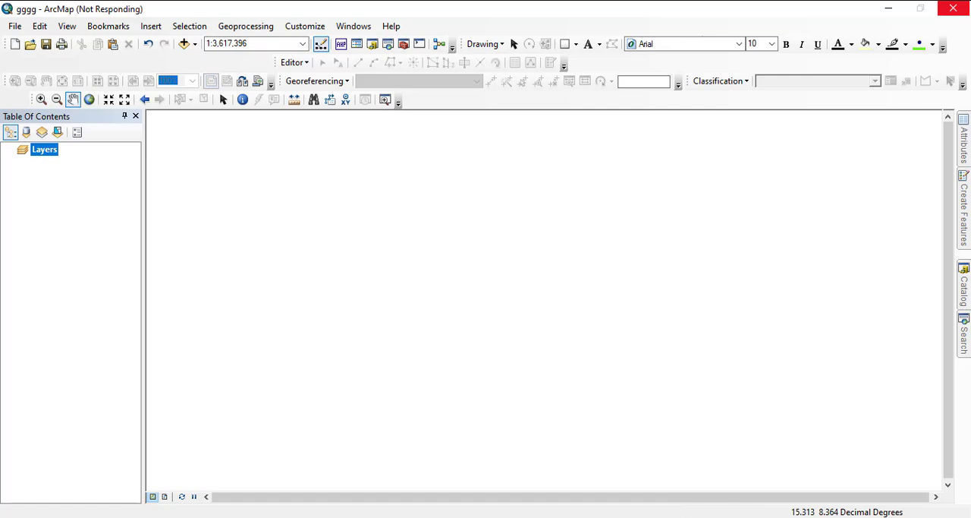
{"action": "left_click", "coordinate": [489, 295]}
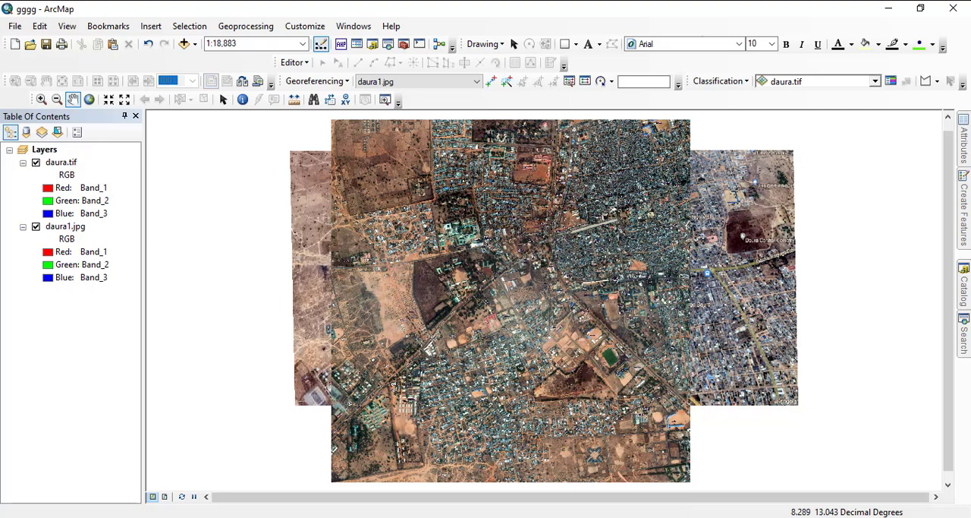
- Hide the daura.tif layer, then open the georeferencing link table for daura1.jpg and select all its links
{"action": "left_click", "coordinate": [35, 162]}
{"action": "right_click", "coordinate": [66, 226]}
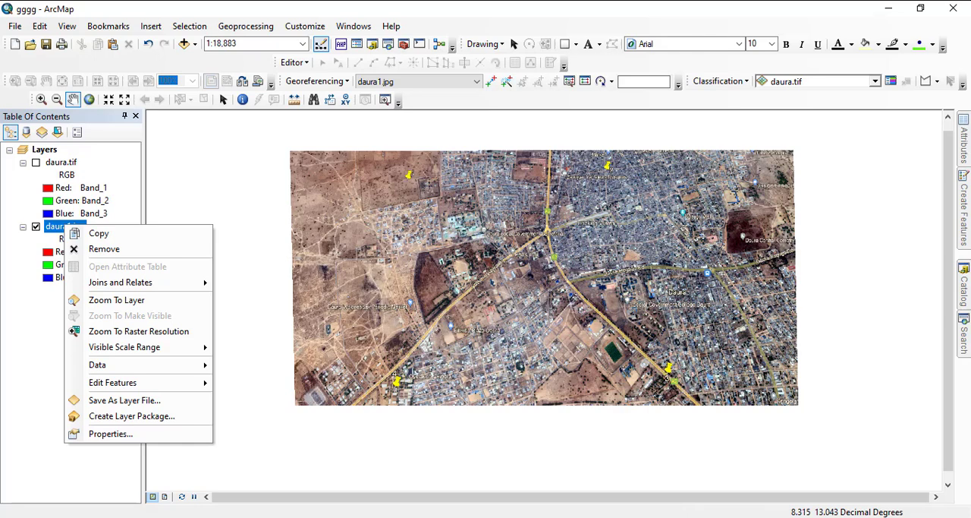
{"action": "key", "text": "Escape"}
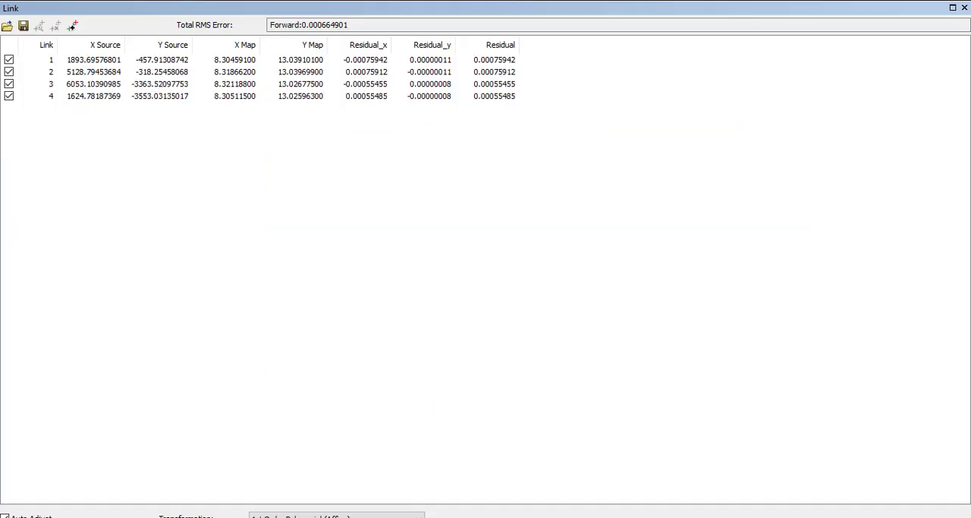
{"action": "left_click_drag", "start_coordinate": [601, 156], "coordinate": [87, 54]}
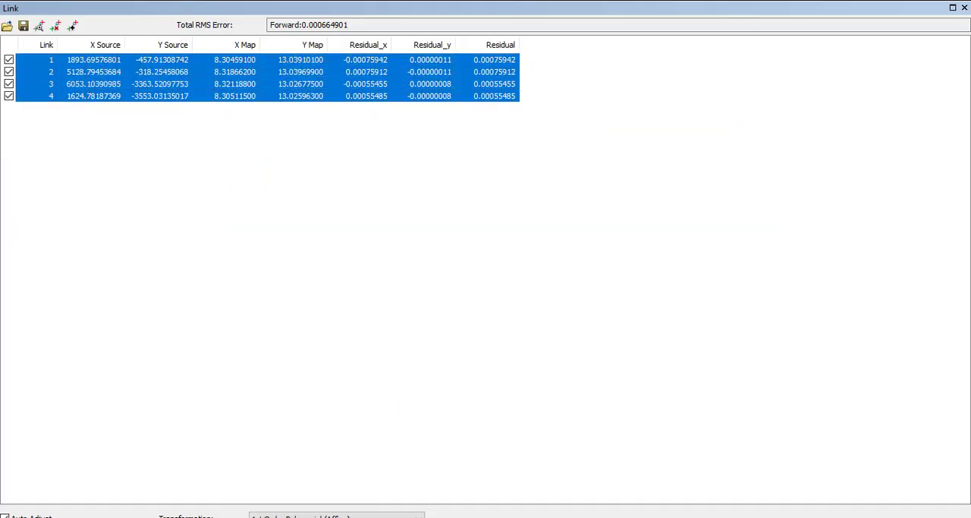
- Delete all selected control point links, close the link table and keep daura1.jpg as the georeferencing target
{"action": "left_click", "coordinate": [56, 26]}
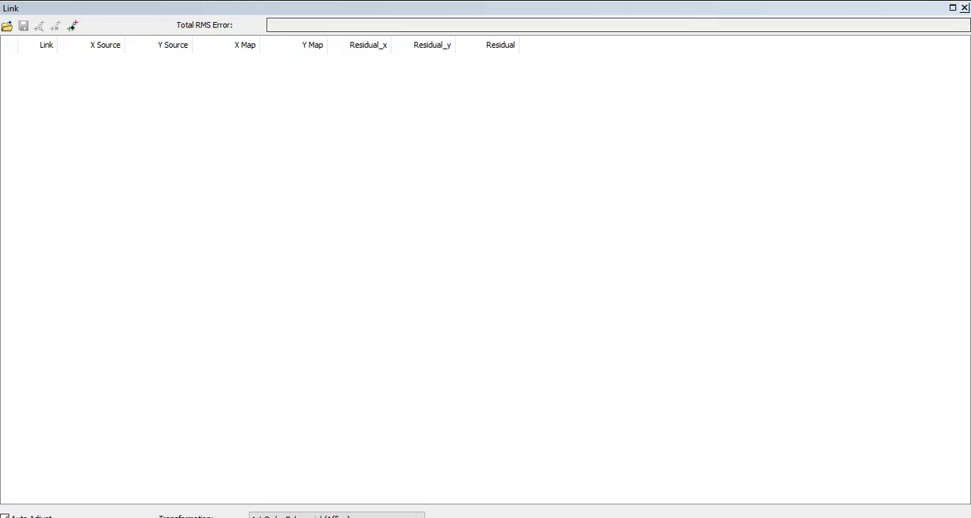
{"action": "left_click", "coordinate": [965, 7]}
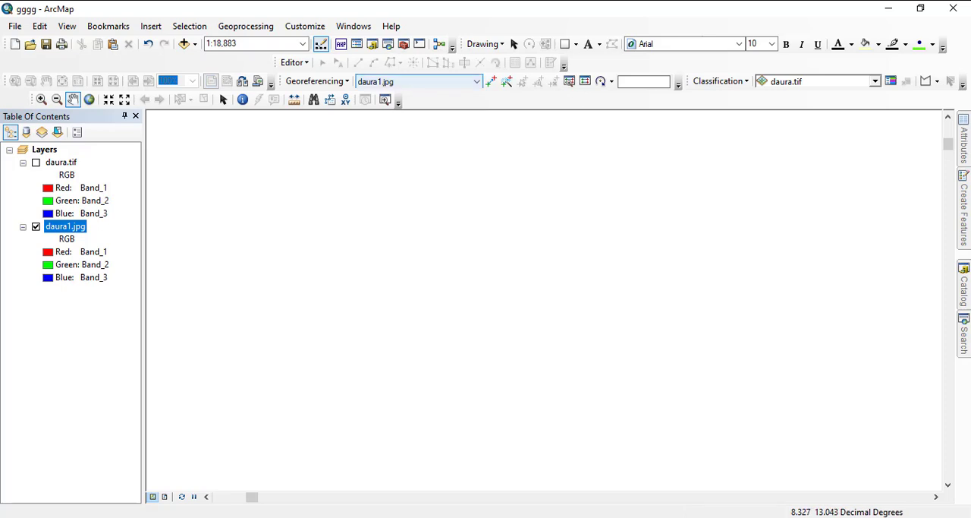
{"action": "left_click", "coordinate": [402, 82]}
{"action": "left_click", "coordinate": [397, 93]}
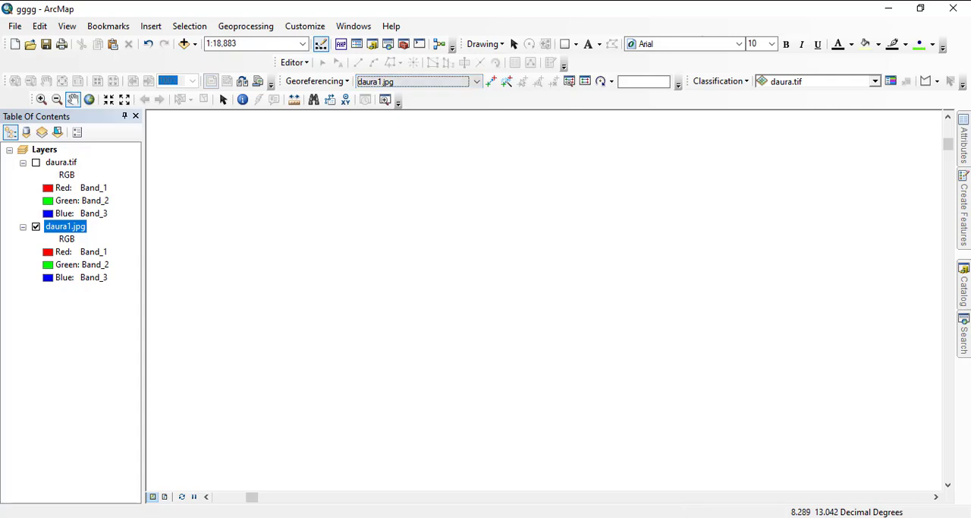
- Show the daura.tif layer, then zoom to daura1.jpg and examine the compound beside the Katsina-Daura road
{"action": "left_click", "coordinate": [36, 163]}
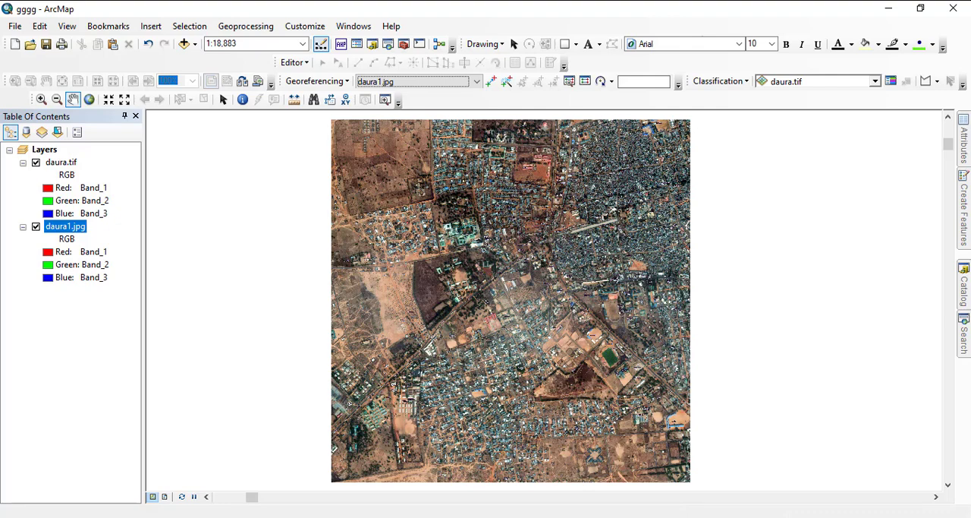
{"action": "right_click", "coordinate": [65, 227]}
{"action": "left_click", "coordinate": [119, 299]}
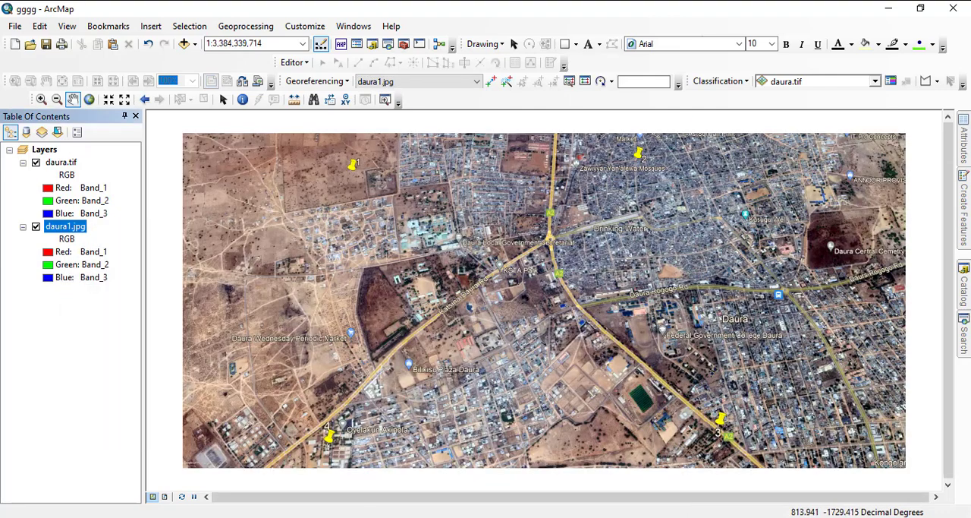
{"action": "scroll", "coordinate": [519, 288], "scroll_direction": "up", "scroll_amount": 5}
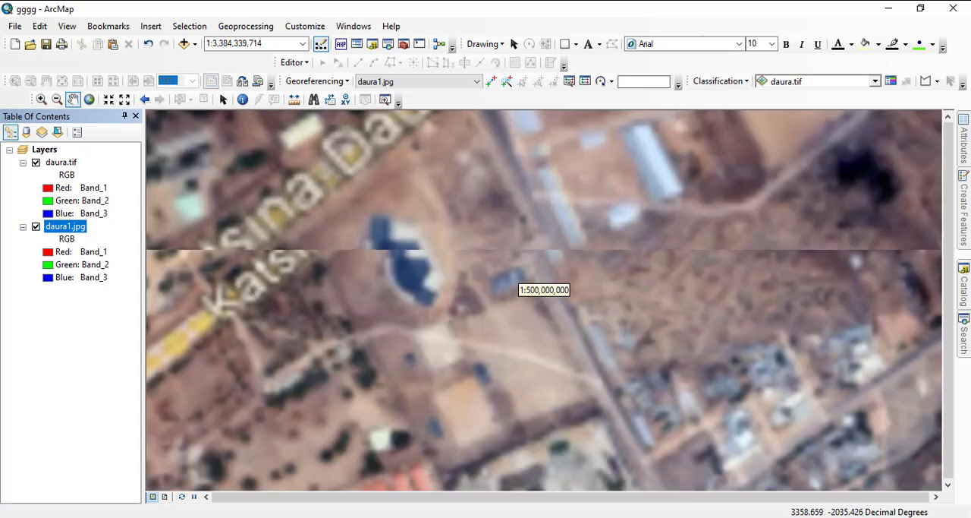
{"action": "scroll", "coordinate": [483, 314], "scroll_direction": "up", "scroll_amount": 1}
{"action": "scroll", "coordinate": [455, 315], "scroll_direction": "down", "scroll_amount": 1}
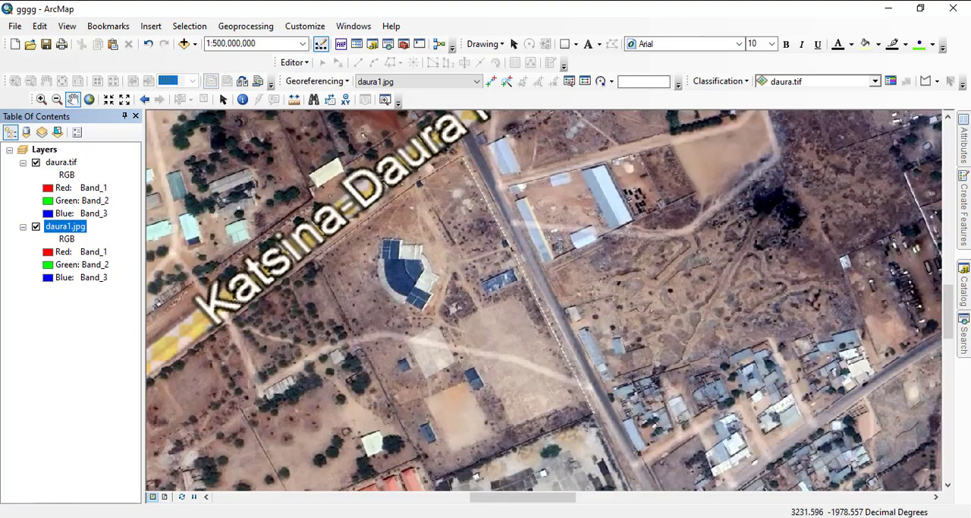
- Zoom to the daura.tif layer and examine the road junction and buildings along the Katsina-Daura road
{"action": "right_click", "coordinate": [57, 161]}
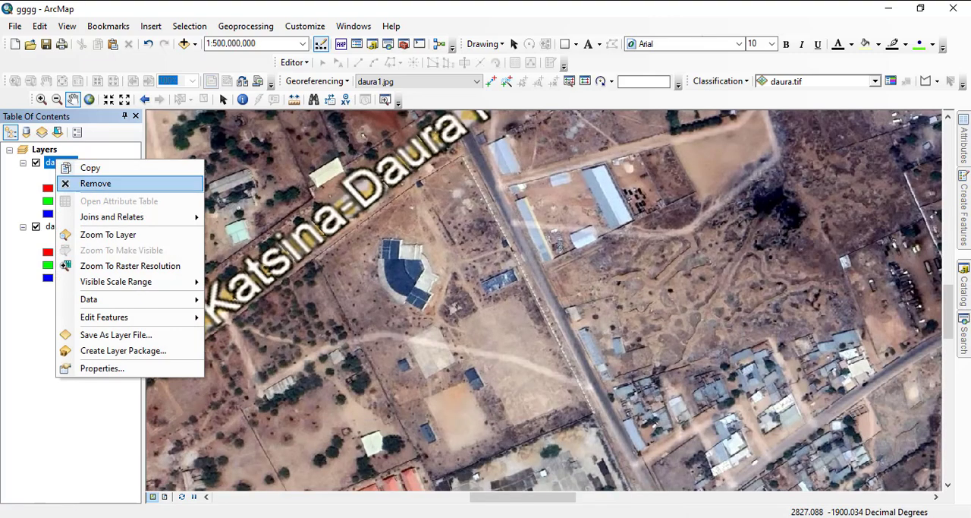
{"action": "left_click", "coordinate": [107, 234]}
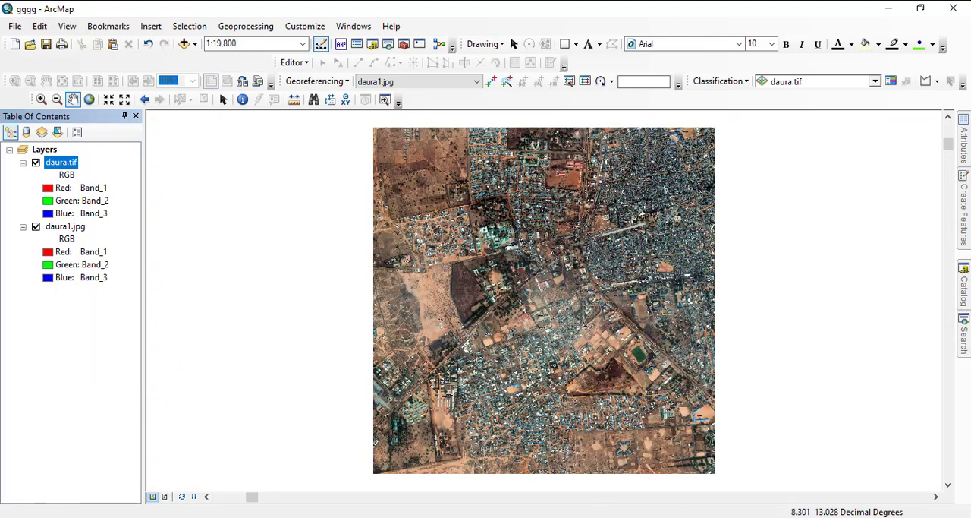
{"action": "scroll", "coordinate": [531, 295], "scroll_direction": "up", "scroll_amount": 3}
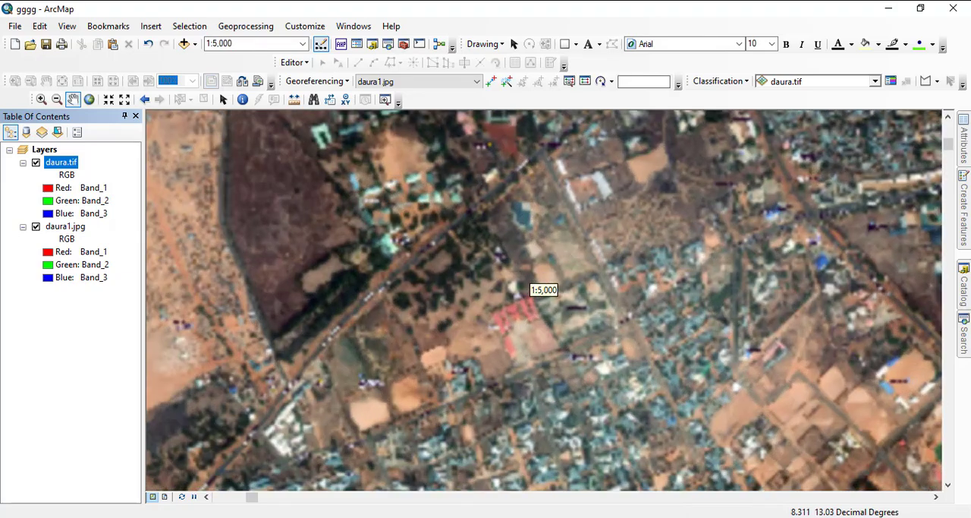
{"action": "scroll", "coordinate": [535, 286], "scroll_direction": "up", "scroll_amount": 5}
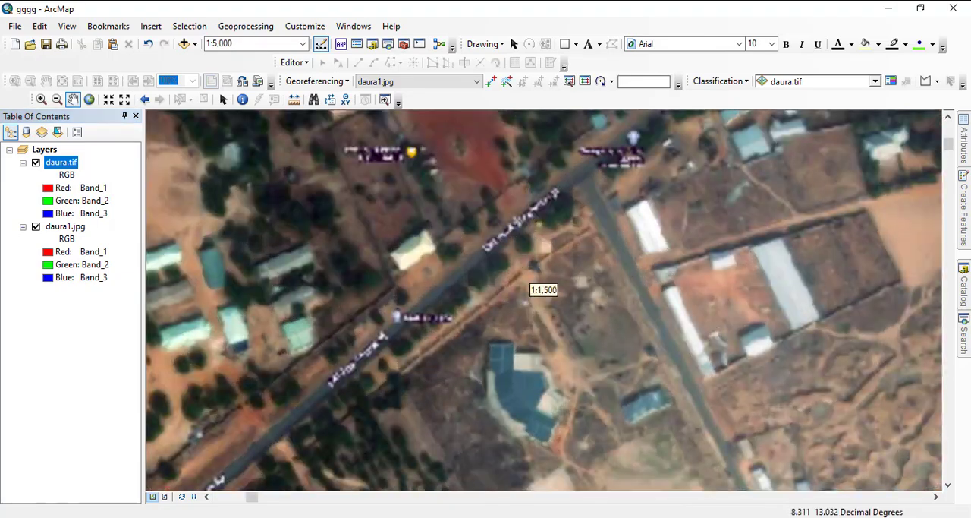
{"action": "scroll", "coordinate": [535, 286], "scroll_direction": "up", "scroll_amount": 2}
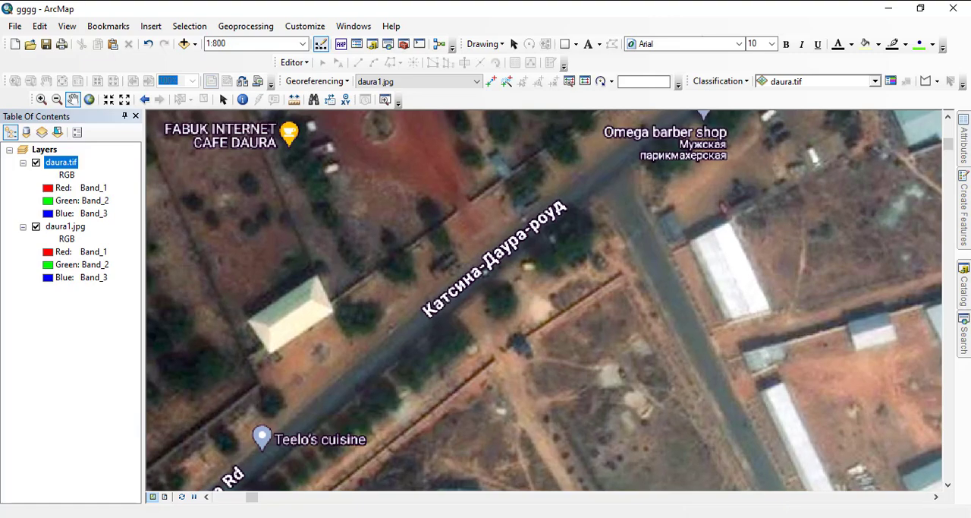
{"action": "scroll", "coordinate": [535, 287], "scroll_direction": "down", "scroll_amount": 3}
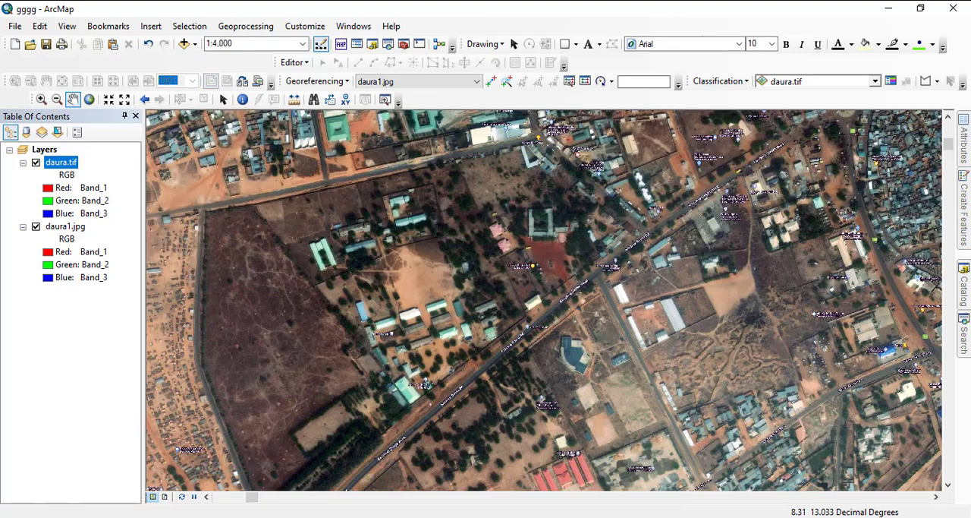
{"action": "scroll", "coordinate": [542, 287], "scroll_direction": "down", "scroll_amount": 1}
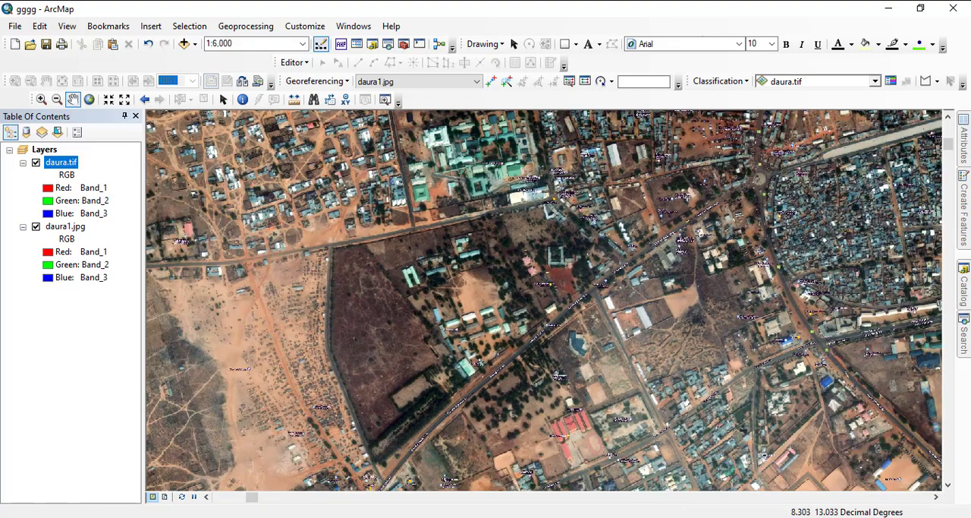
{"action": "scroll", "coordinate": [541, 287], "scroll_direction": "down", "scroll_amount": 3}
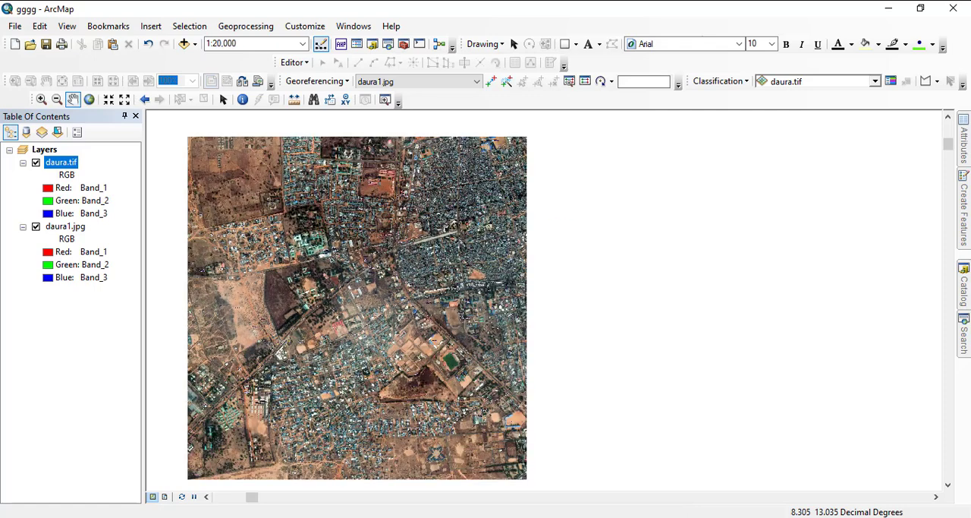
{"action": "left_click_drag", "start_coordinate": [271, 250], "coordinate": [416, 262]}
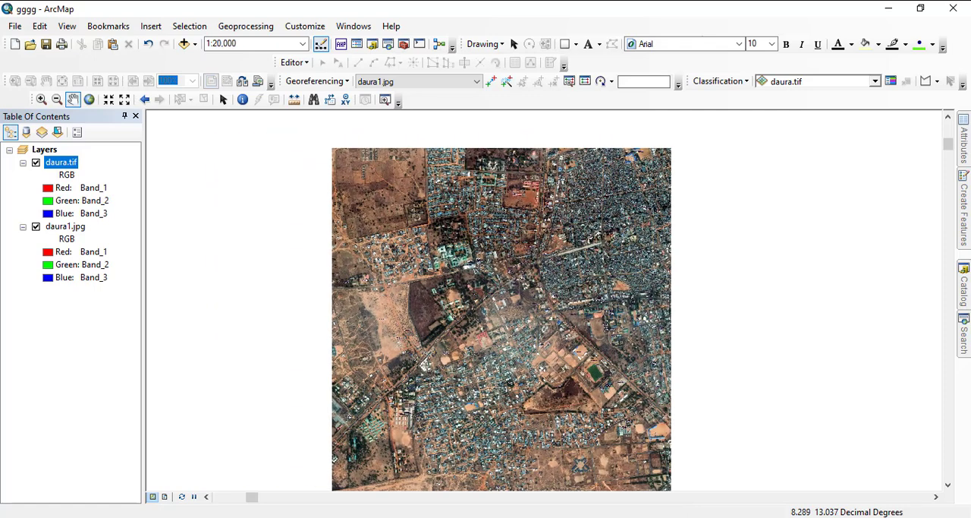
- Compare the extents of daura1.jpg and daura.tif by zooming to each layer in turn
{"action": "right_click", "coordinate": [65, 227]}
{"action": "left_click", "coordinate": [114, 301]}
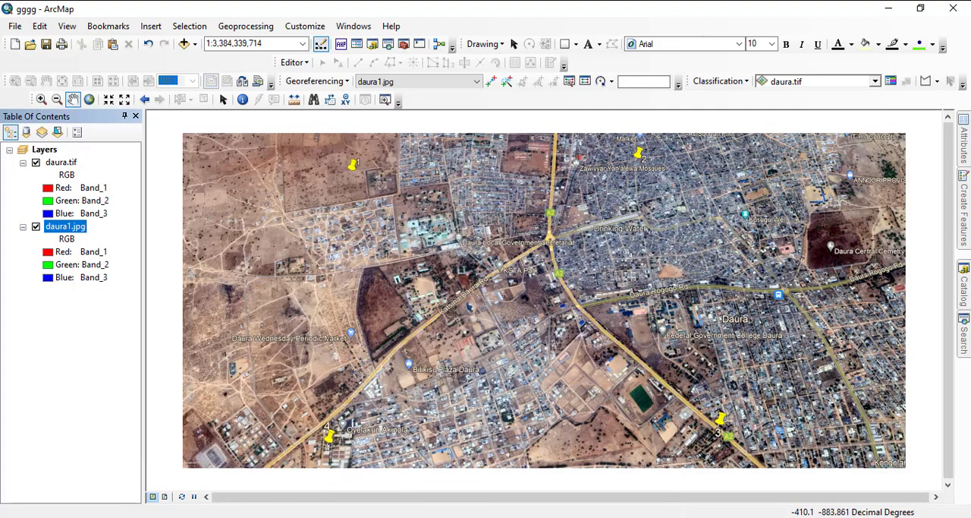
{"action": "left_click", "coordinate": [61, 162]}
{"action": "right_click", "coordinate": [61, 162]}
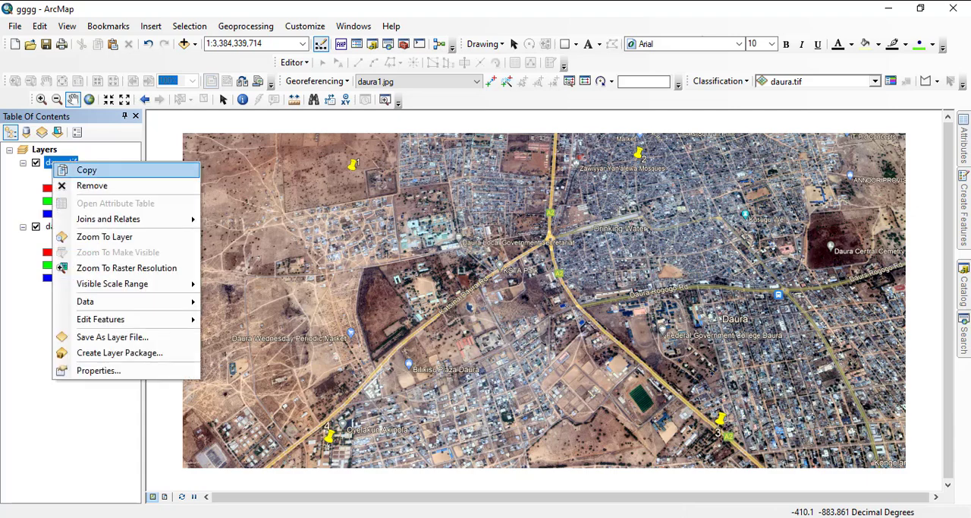
{"action": "left_click", "coordinate": [114, 237]}
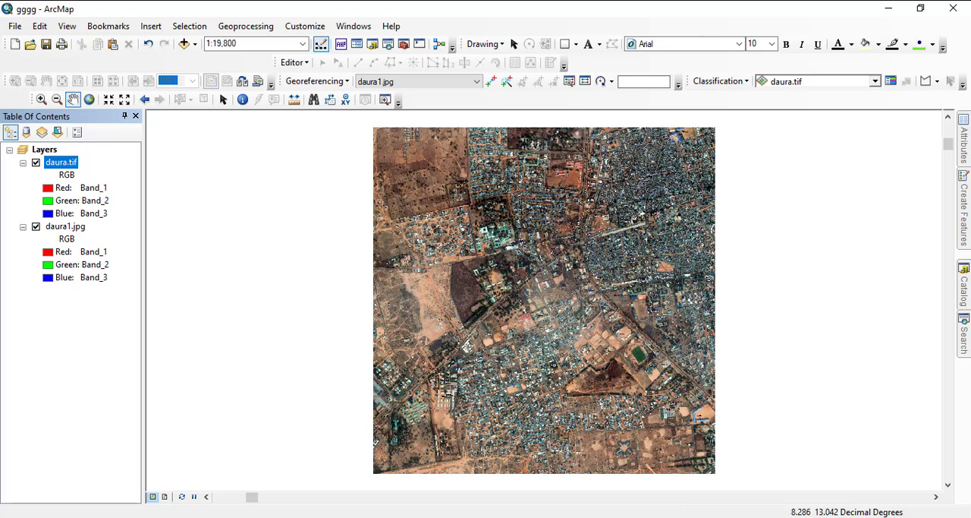
- Zoom to daura1.jpg and examine the large white-roofed courtyard building in the hospital compound as a control point landmark
{"action": "right_click", "coordinate": [67, 228]}
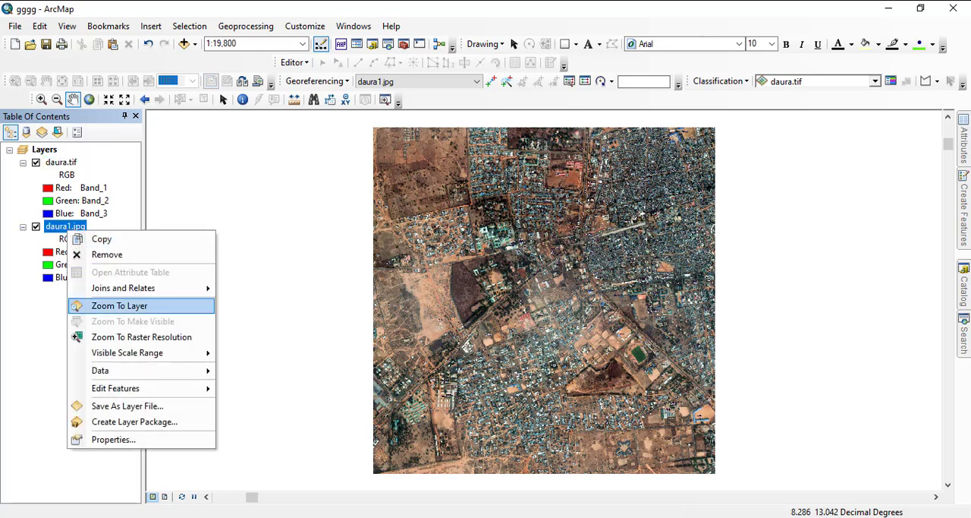
{"action": "left_click", "coordinate": [120, 305]}
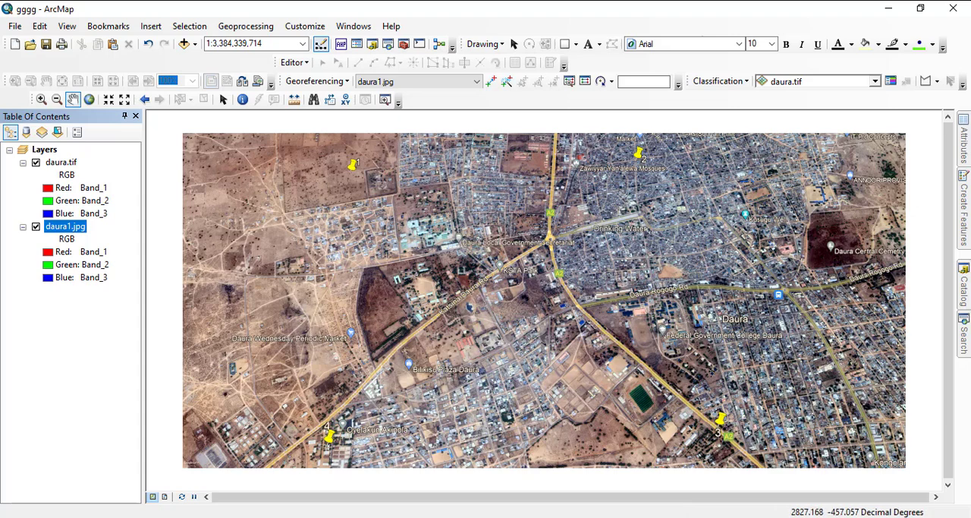
{"action": "scroll", "coordinate": [432, 173], "scroll_direction": "down", "scroll_amount": 5}
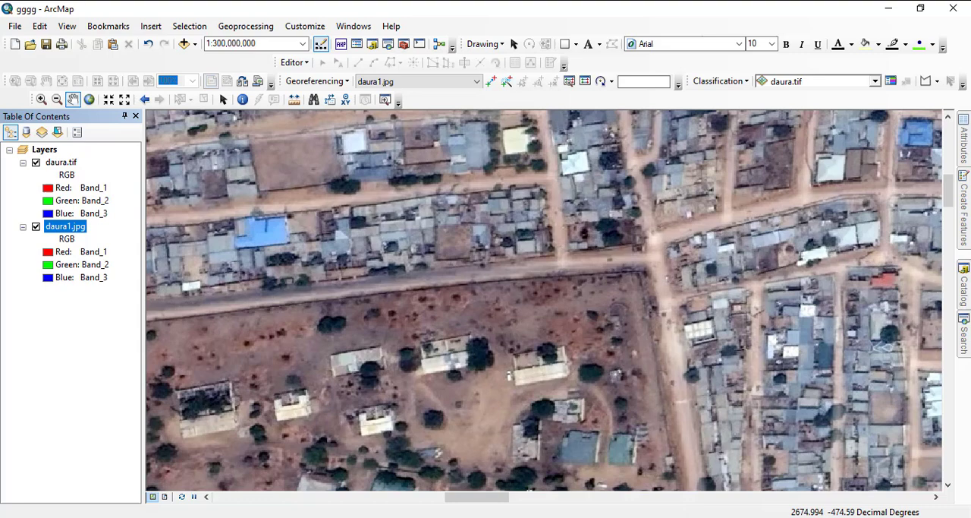
{"action": "left_click_drag", "start_coordinate": [279, 284], "coordinate": [668, 231]}
{"action": "left_click_drag", "start_coordinate": [510, 286], "coordinate": [754, 323]}
{"action": "left_click_drag", "start_coordinate": [654, 289], "coordinate": [694, 146]}
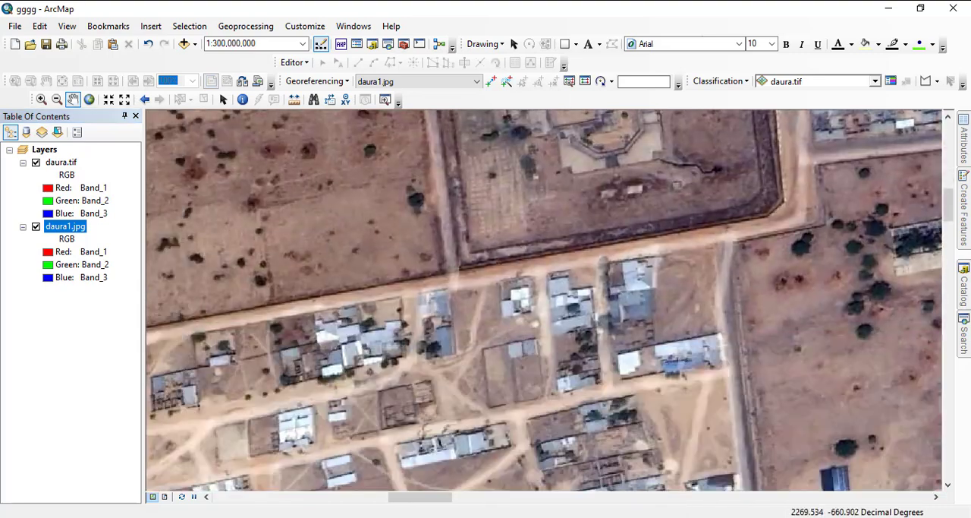
{"action": "left_click_drag", "start_coordinate": [645, 303], "coordinate": [617, 201]}
{"action": "left_click_drag", "start_coordinate": [562, 275], "coordinate": [322, 238]}
{"action": "left_click_drag", "start_coordinate": [523, 258], "coordinate": [260, 240]}
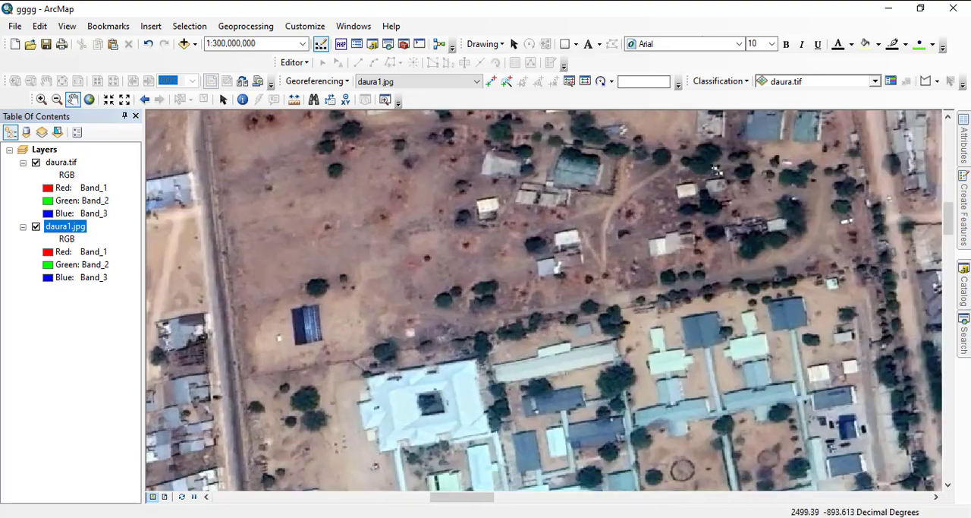
{"action": "left_click_drag", "start_coordinate": [531, 341], "coordinate": [523, 262]}
{"action": "left_click_drag", "start_coordinate": [563, 292], "coordinate": [540, 210]}
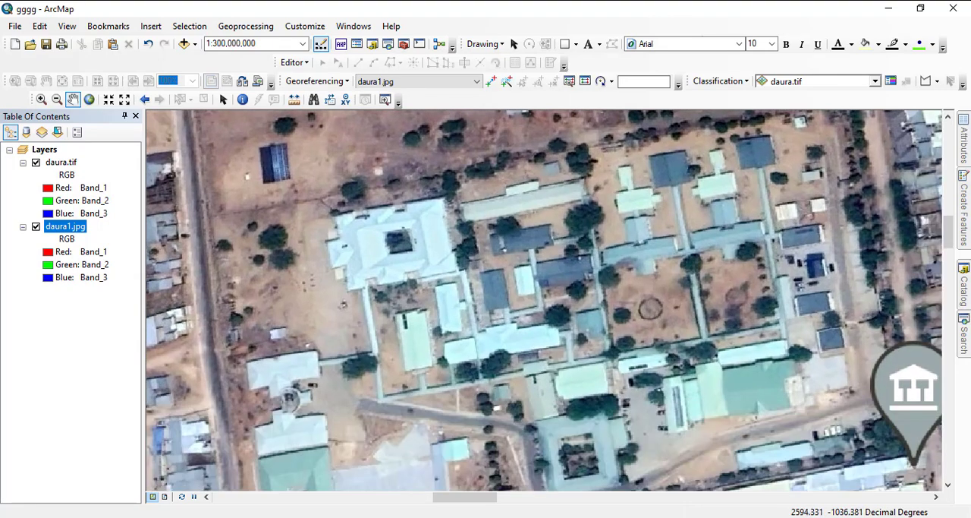
{"action": "left_click_drag", "start_coordinate": [554, 304], "coordinate": [533, 249]}
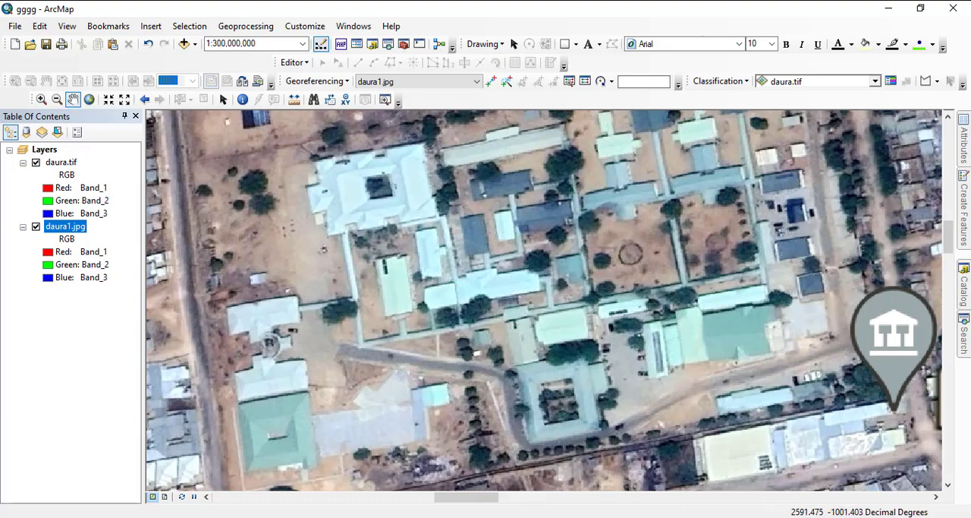
{"action": "scroll", "coordinate": [535, 287], "scroll_direction": "down", "scroll_amount": 1}
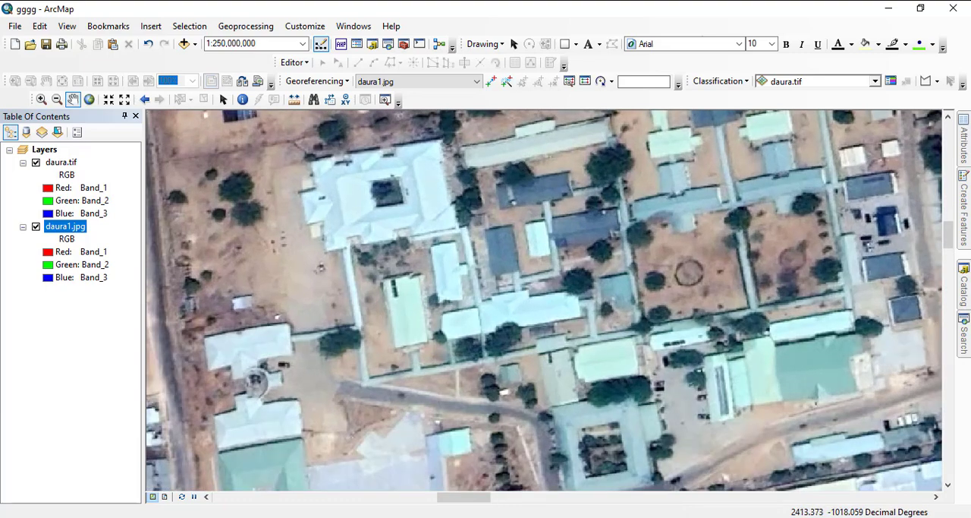
- Zoom to daura.tif and locate the same courtyard building in the General Hospital Daura compound
{"action": "right_click", "coordinate": [56, 162]}
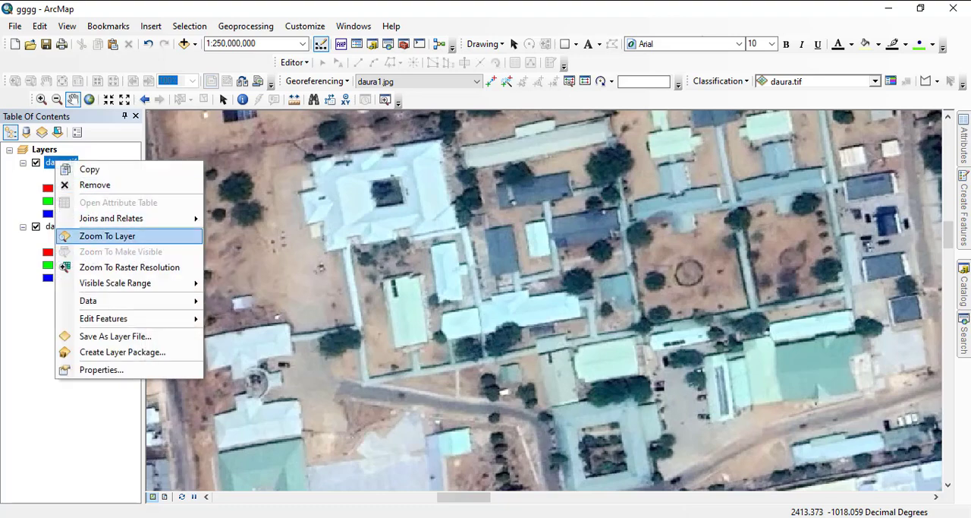
{"action": "left_click", "coordinate": [107, 236]}
{"action": "scroll", "coordinate": [535, 286], "scroll_direction": "down", "scroll_amount": 1}
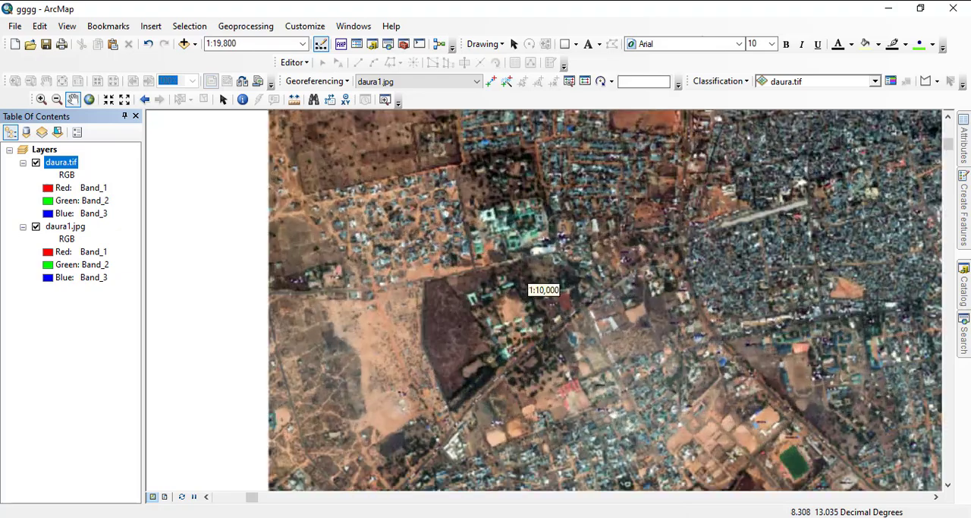
{"action": "scroll", "coordinate": [535, 287], "scroll_direction": "down", "scroll_amount": 1}
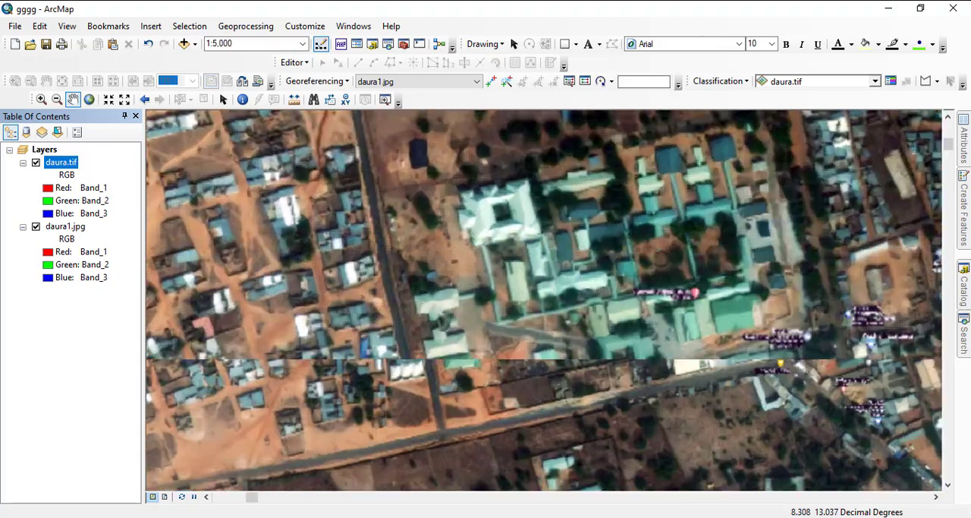
{"action": "scroll", "coordinate": [535, 286], "scroll_direction": "down", "scroll_amount": 2}
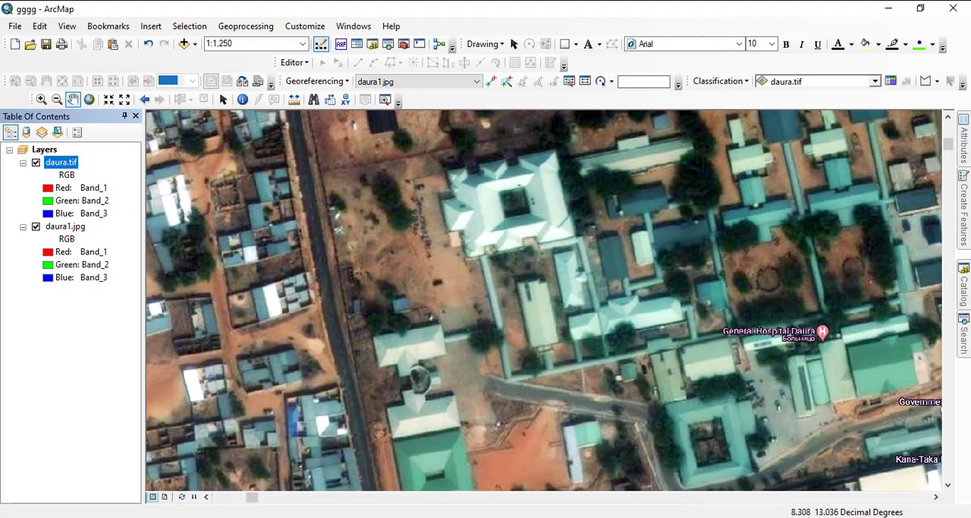
{"action": "left_click_drag", "start_coordinate": [535, 287], "coordinate": [529, 335]}
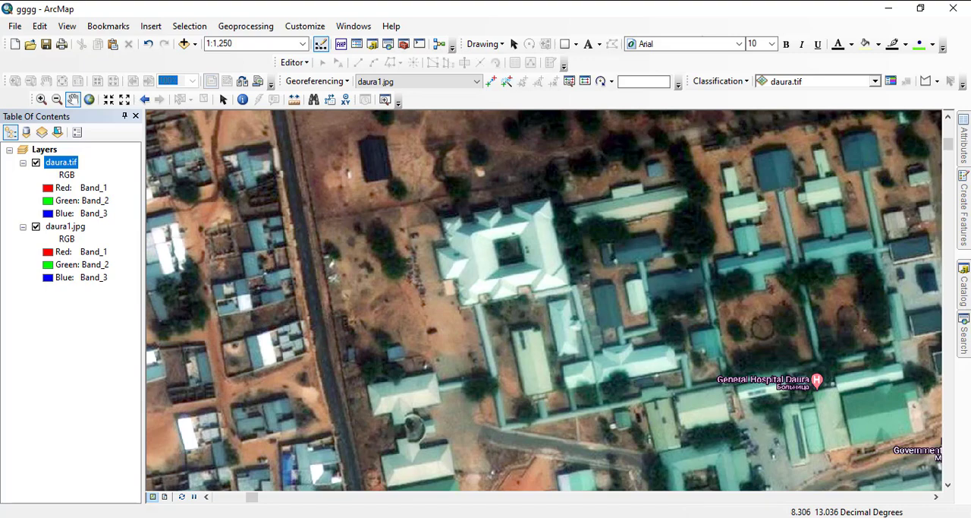
- Start a control point in daura1.jpg at the southwest inner roof corner of the white-roofed courtyard building in the hospital compound
{"action": "right_click", "coordinate": [65, 226]}
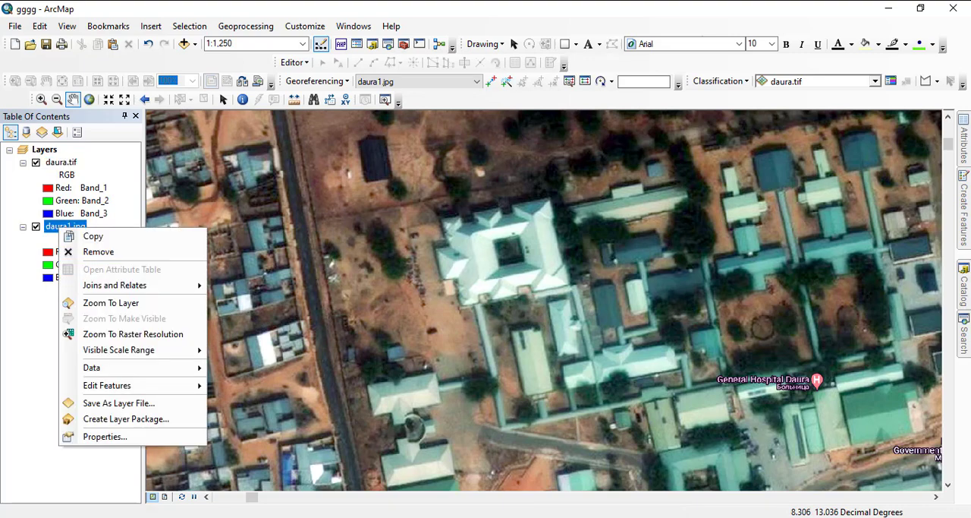
{"action": "left_click", "coordinate": [111, 303]}
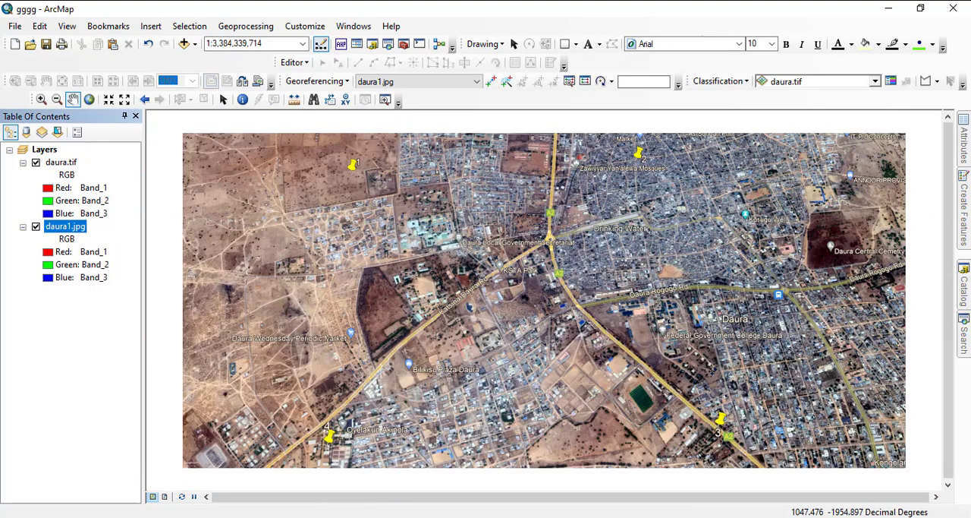
{"action": "scroll", "coordinate": [524, 287], "scroll_direction": "up", "scroll_amount": 5}
{"action": "scroll", "coordinate": [544, 289], "scroll_direction": "up", "scroll_amount": 3}
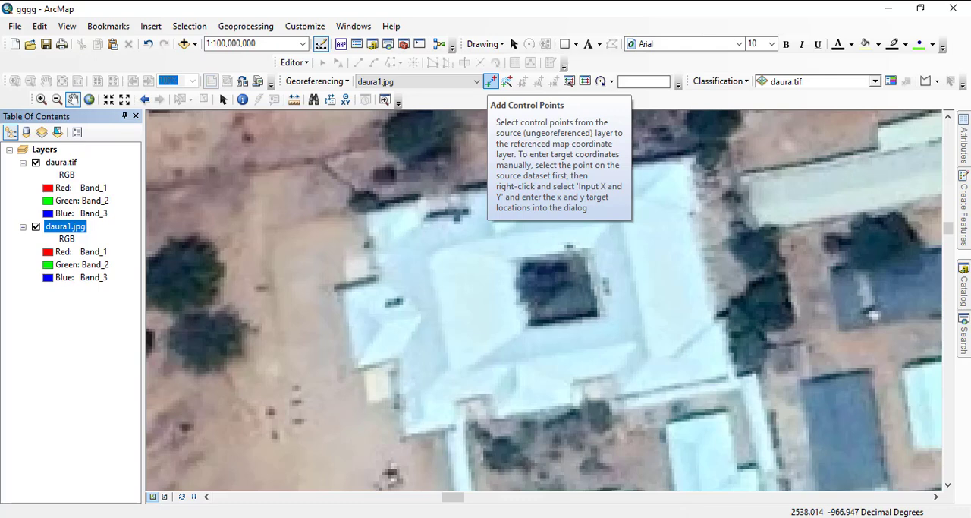
{"action": "left_click", "coordinate": [491, 81]}
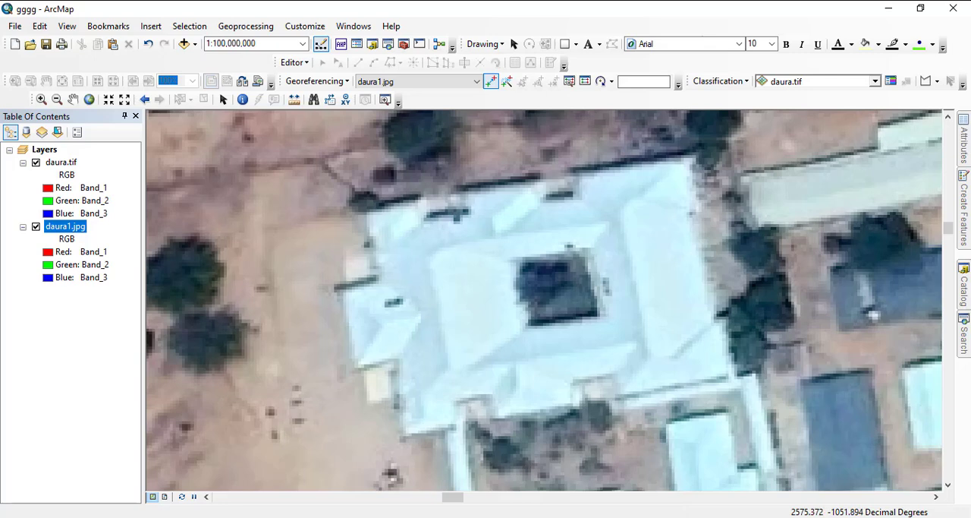
{"action": "left_click", "coordinate": [448, 369]}
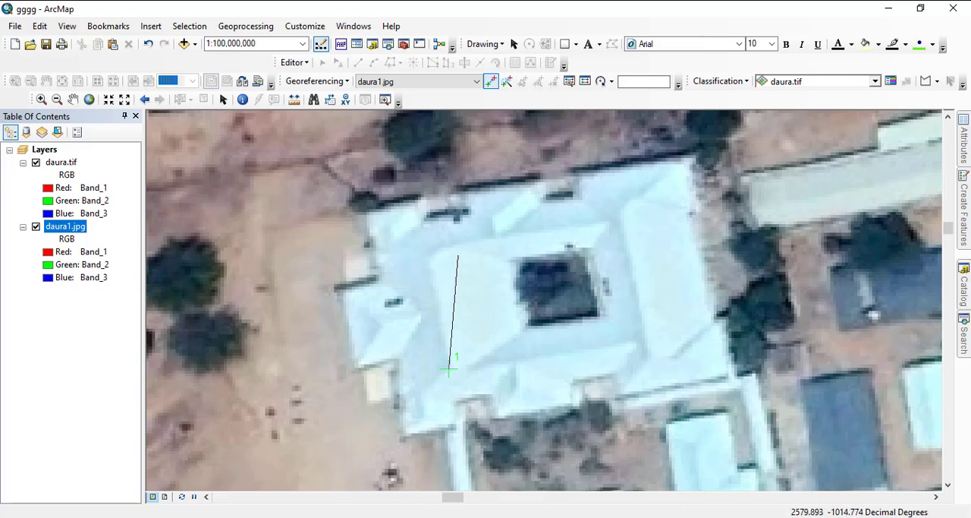
- Link the control point to the same southwest inner roof corner of the courtyard building in daura.tif
{"action": "right_click", "coordinate": [60, 162]}
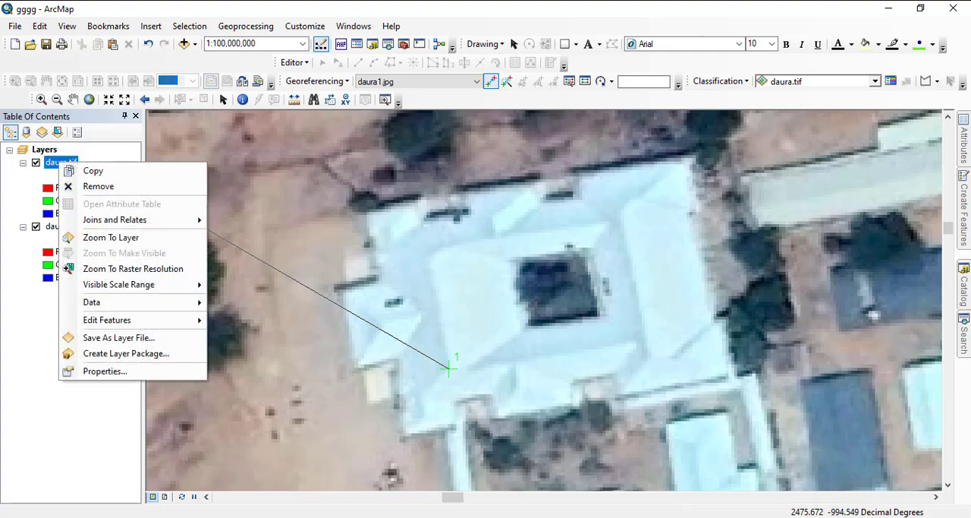
{"action": "left_click", "coordinate": [111, 237]}
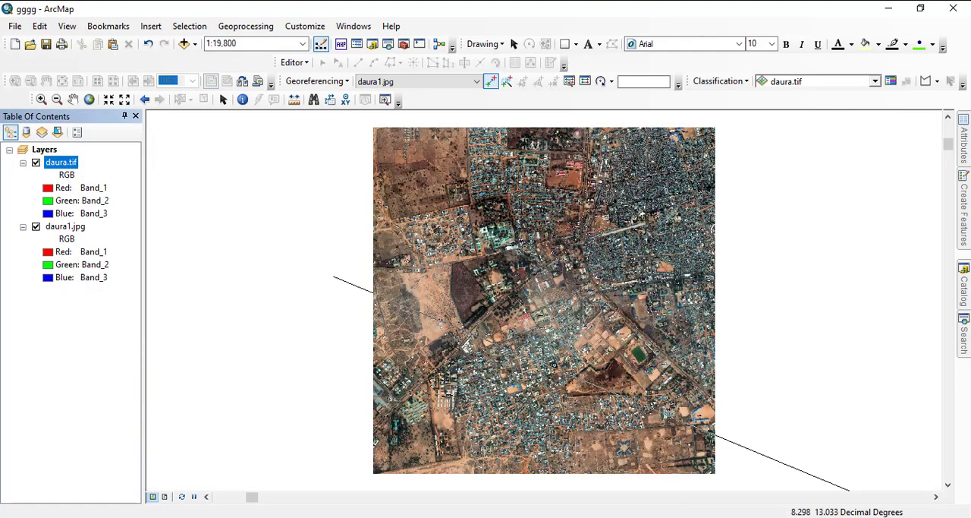
{"action": "scroll", "coordinate": [535, 285], "scroll_direction": "up", "scroll_amount": 10}
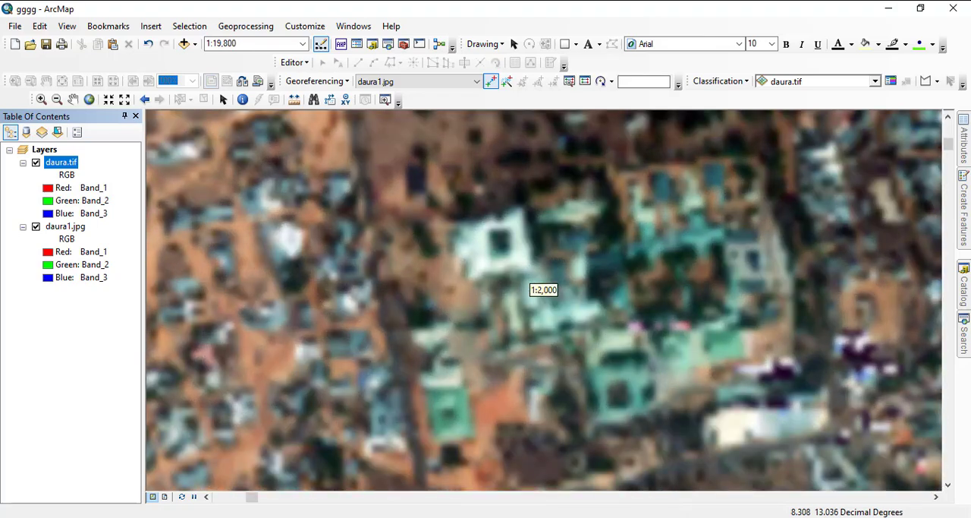
{"action": "scroll", "coordinate": [535, 287], "scroll_direction": "up", "scroll_amount": 4}
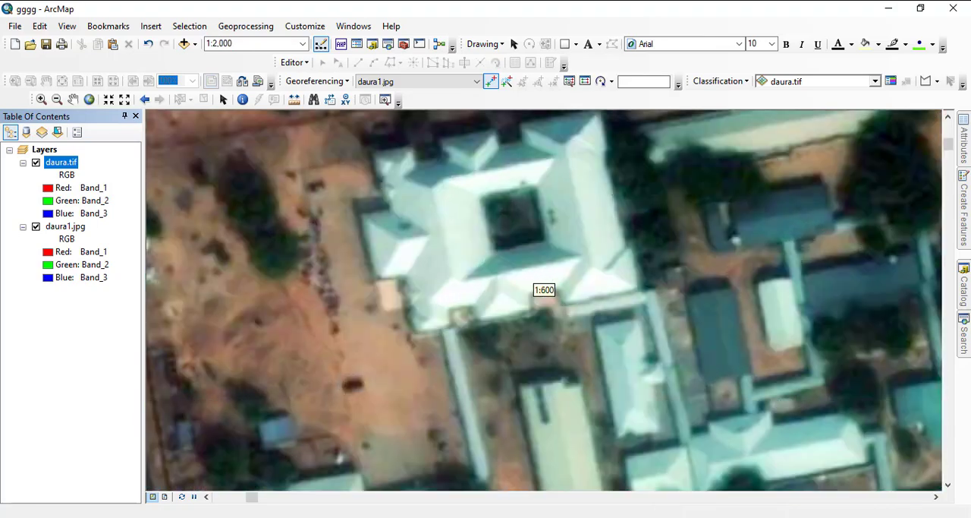
{"action": "left_click", "coordinate": [455, 280]}
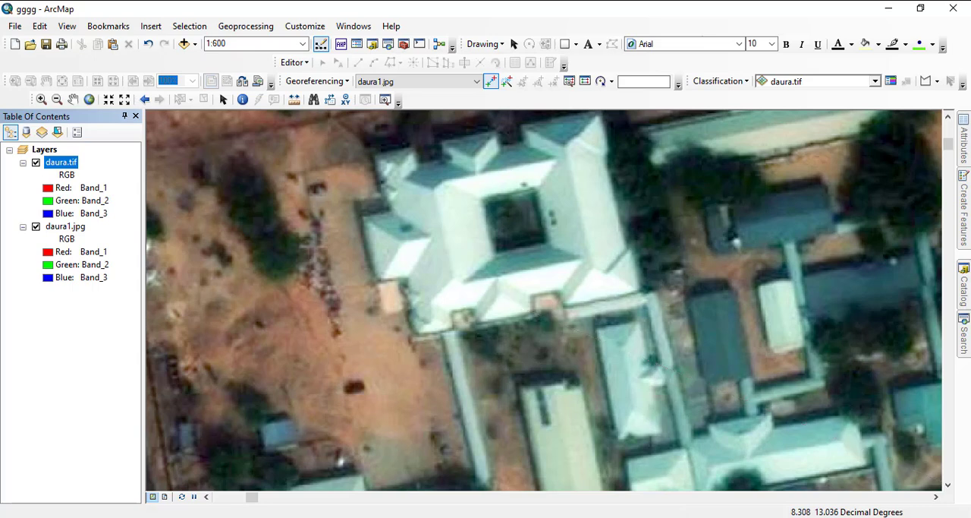
{"action": "left_click", "coordinate": [454, 282]}
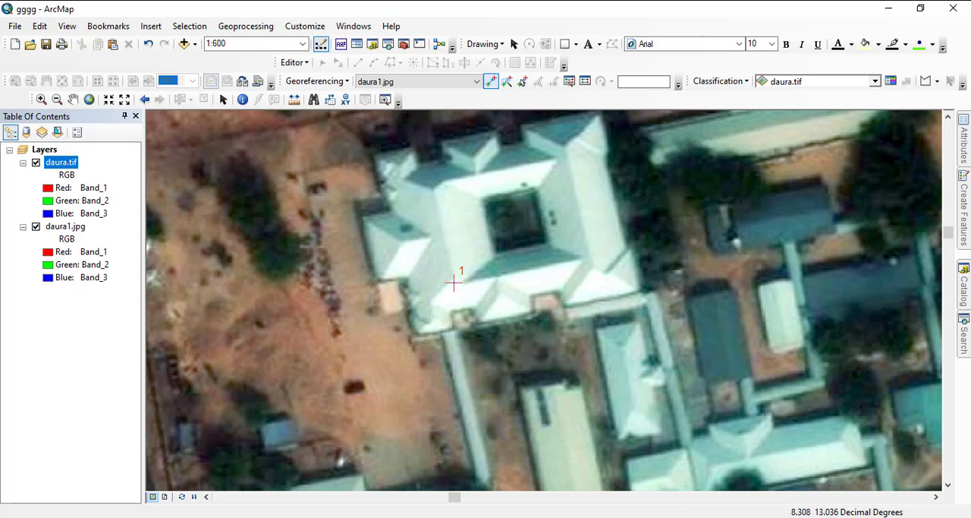
- Examine daura1.jpg around Zawiyyar Yan'alewa Mosques and placemark 2 for a second control point landmark
{"action": "scroll", "coordinate": [454, 282], "scroll_direction": "down", "scroll_amount": 5}
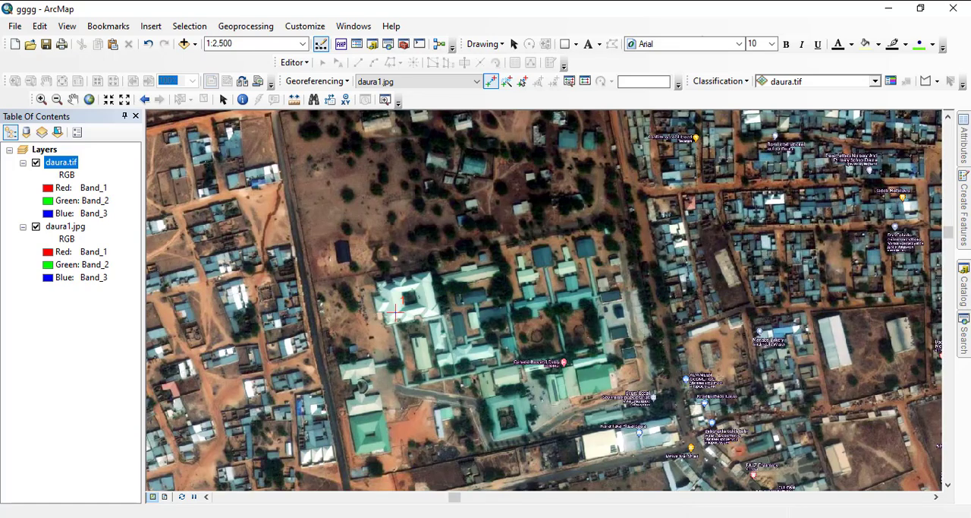
{"action": "right_click", "coordinate": [69, 228]}
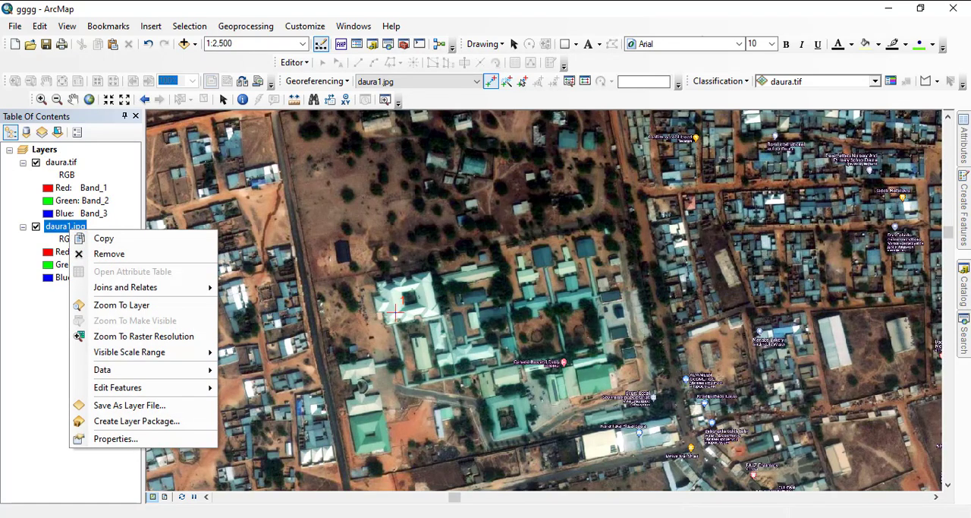
{"action": "left_click", "coordinate": [110, 305]}
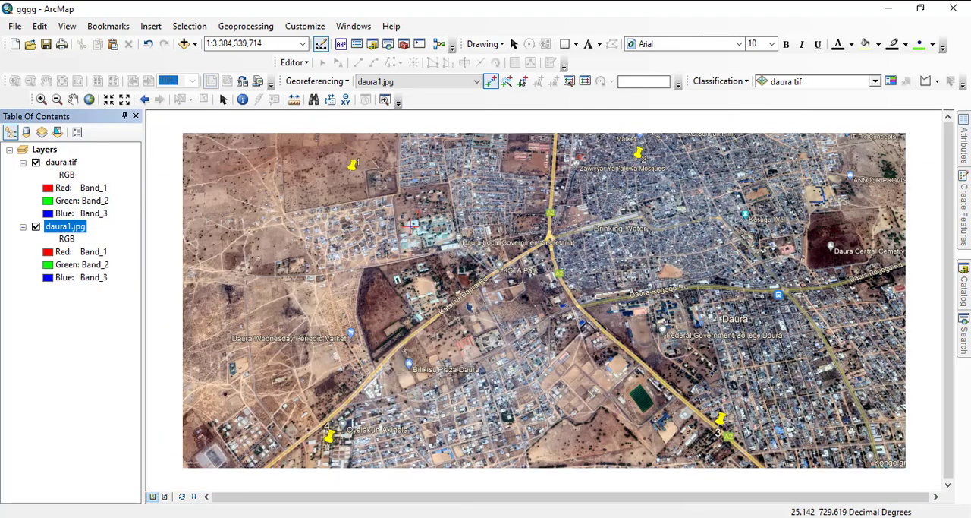
{"action": "scroll", "coordinate": [544, 285], "scroll_direction": "up", "scroll_amount": 5}
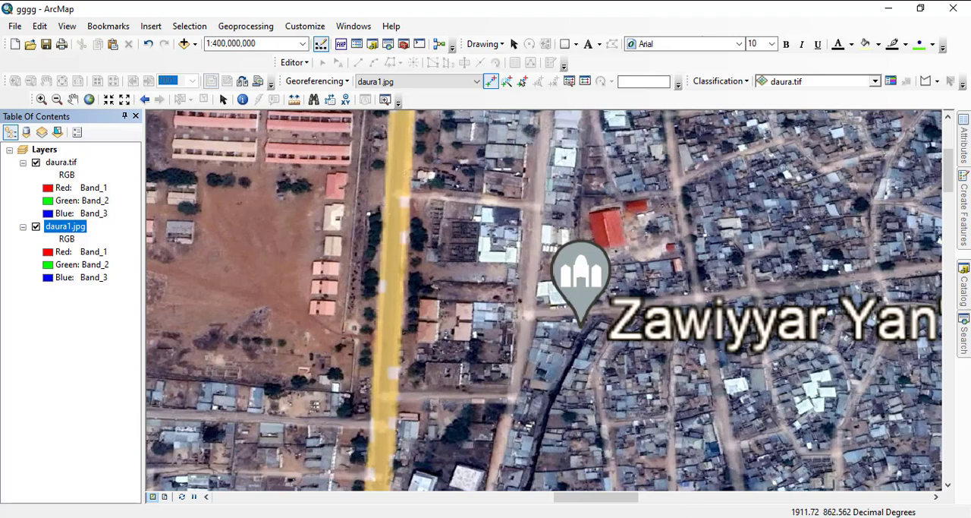
{"action": "scroll", "coordinate": [545, 300], "scroll_direction": "up", "scroll_amount": 1}
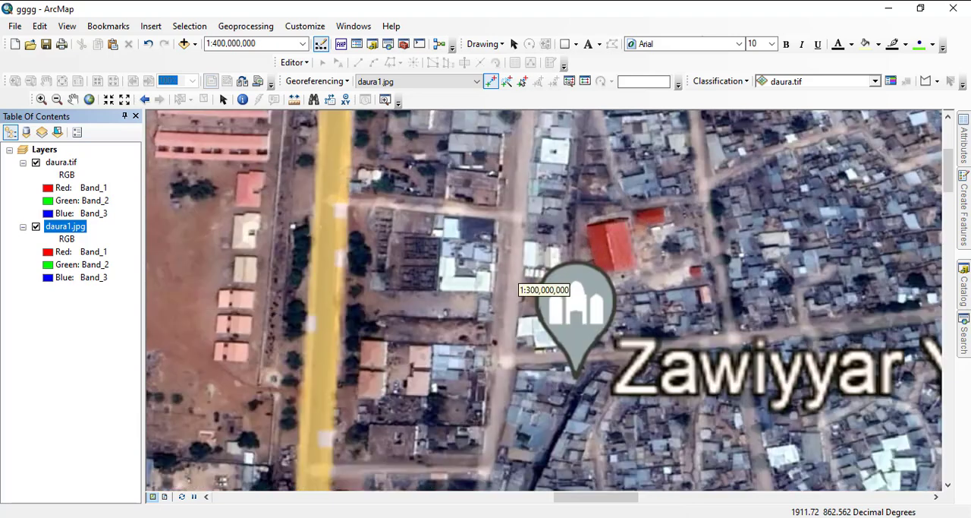
{"action": "scroll", "coordinate": [544, 300], "scroll_direction": "down", "scroll_amount": 1}
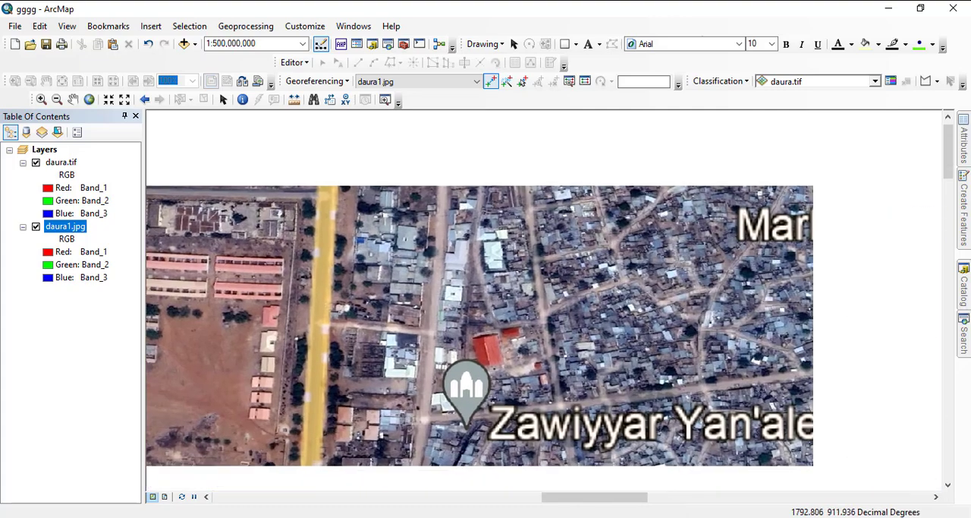
{"action": "left_click_drag", "start_coordinate": [479, 279], "coordinate": [439, 264]}
{"action": "left_click_drag", "start_coordinate": [651, 365], "coordinate": [548, 264]}
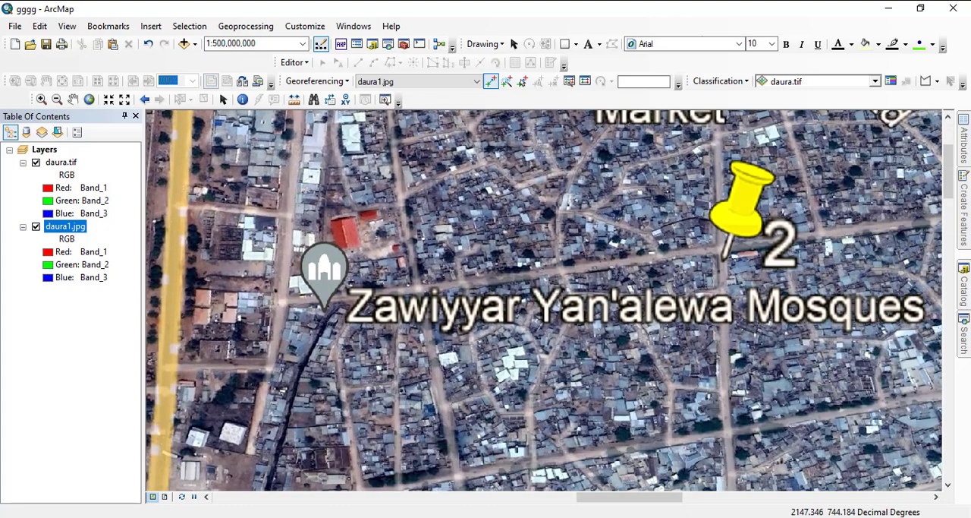
{"action": "scroll", "coordinate": [544, 300], "scroll_direction": "up", "scroll_amount": 1}
{"action": "right_click", "coordinate": [65, 226]}
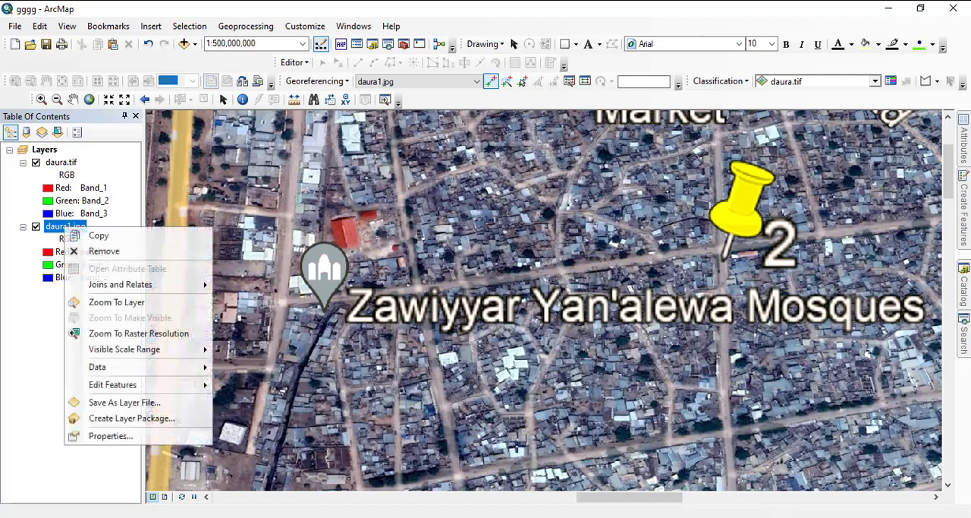
{"action": "left_click", "coordinate": [99, 302]}
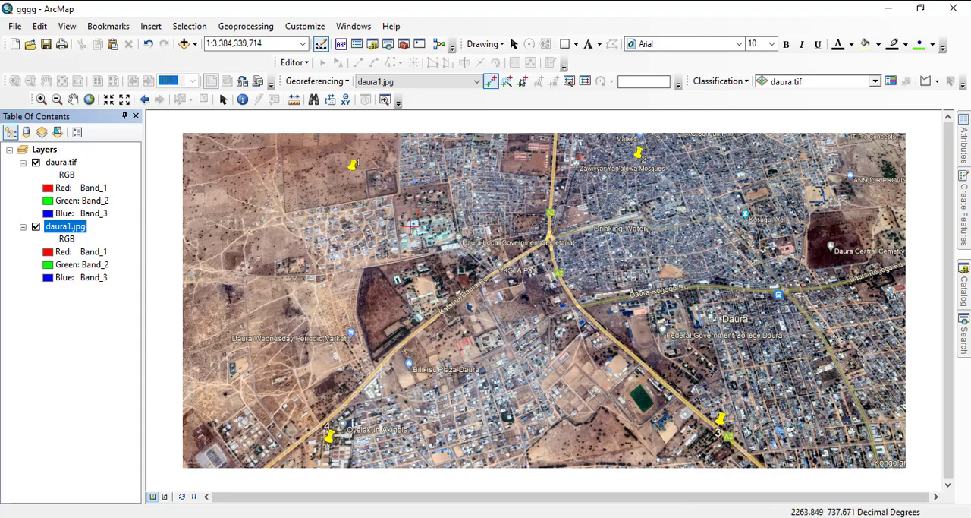
- Add a second control point from the roundabout centre near the Local Government Secretariat in daura1.jpg to the same roundabout in daura.tif
{"action": "scroll", "coordinate": [540, 254], "scroll_direction": "up", "scroll_amount": 5}
{"action": "scroll", "coordinate": [543, 289], "scroll_direction": "up", "scroll_amount": 1}
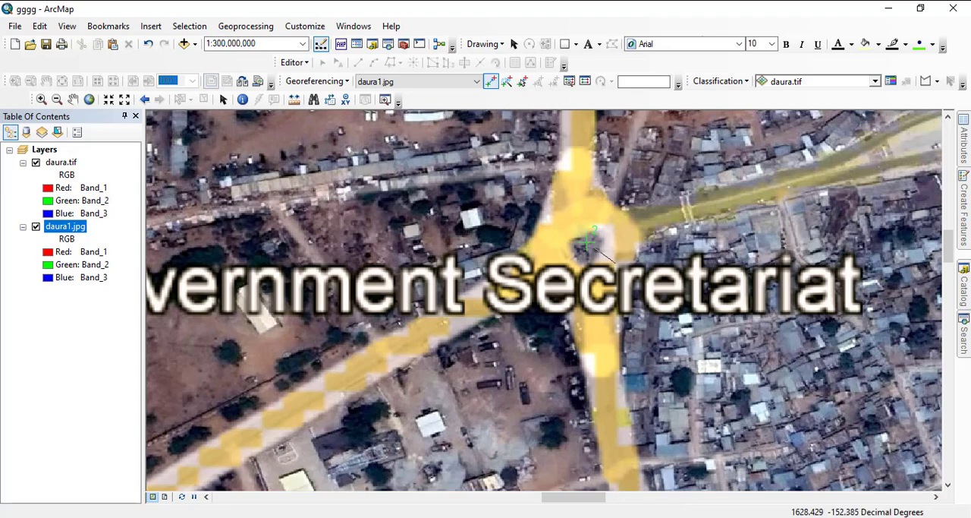
{"action": "right_click", "coordinate": [58, 162]}
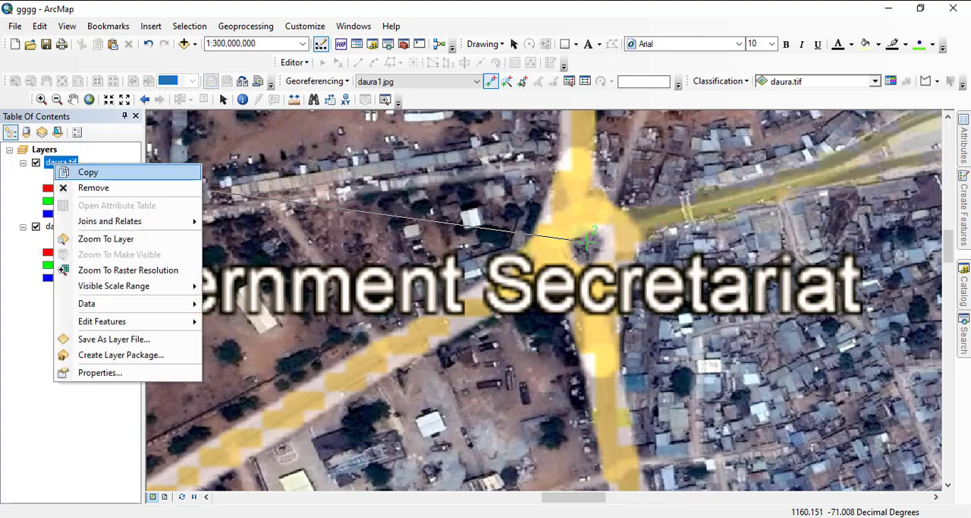
{"action": "left_click", "coordinate": [106, 238]}
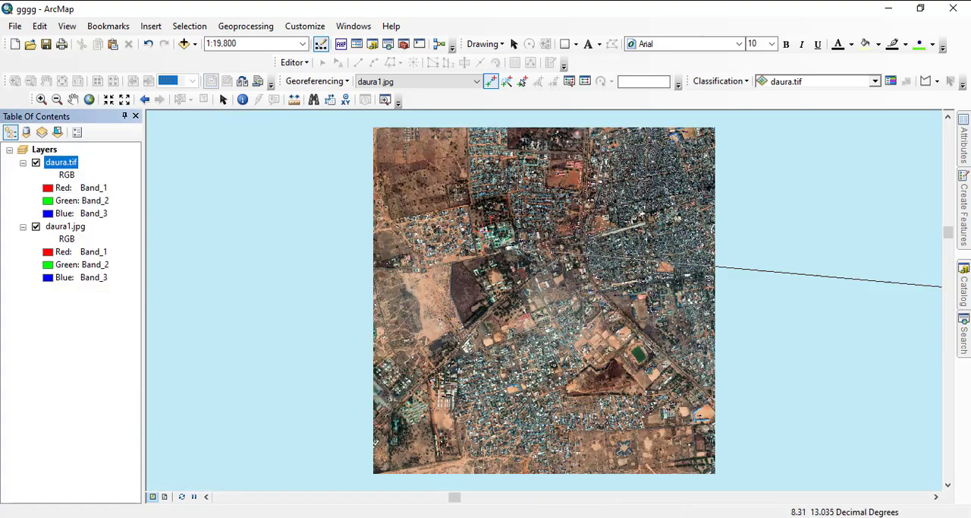
{"action": "scroll", "coordinate": [543, 299], "scroll_direction": "up", "scroll_amount": 2}
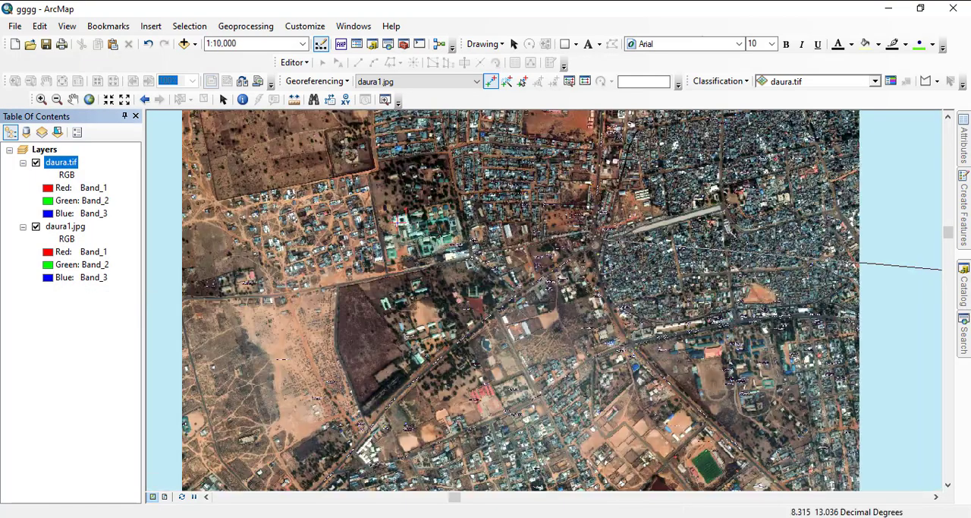
{"action": "scroll", "coordinate": [543, 300], "scroll_direction": "up", "scroll_amount": 1}
{"action": "scroll", "coordinate": [543, 299], "scroll_direction": "up", "scroll_amount": 6}
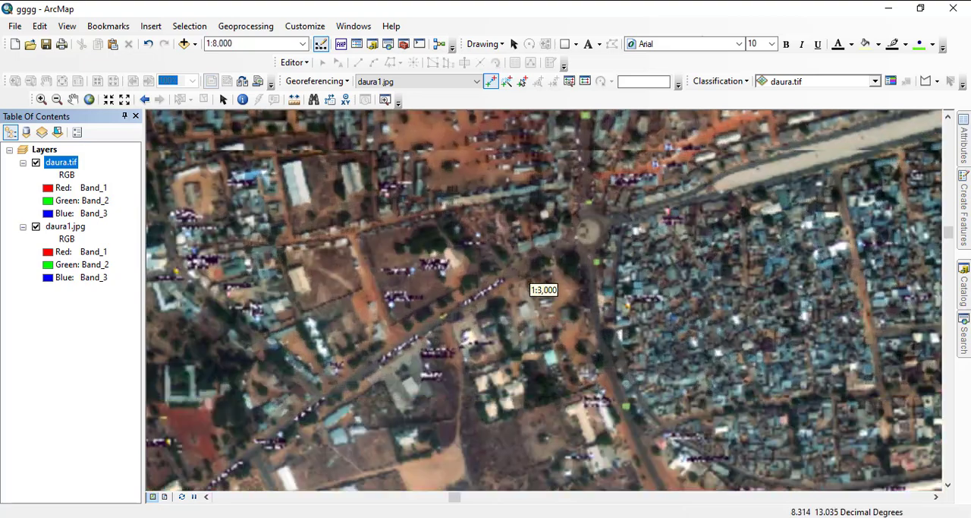
{"action": "scroll", "coordinate": [544, 299], "scroll_direction": "up", "scroll_amount": 4}
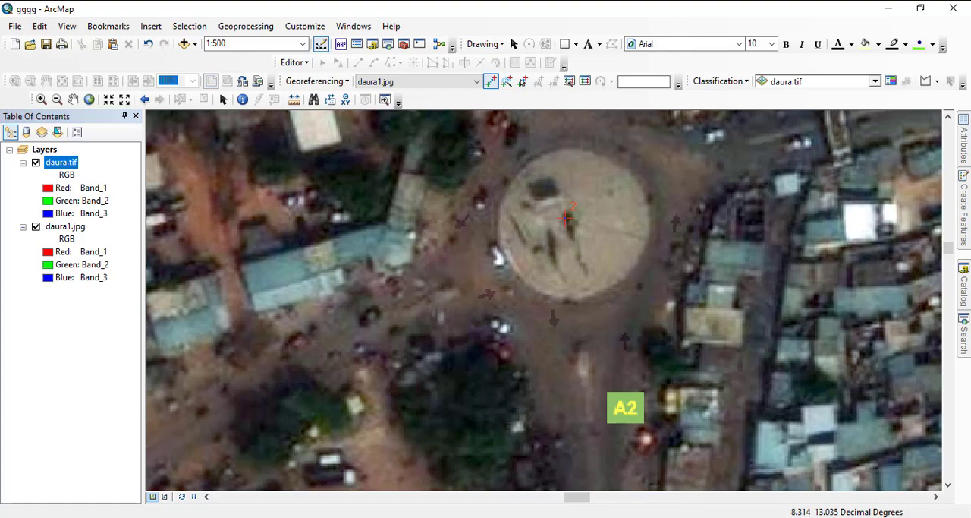
- Compare the alignment of daura1.jpg with daura.tif by toggling the daura.tif layer around the stadium, and leave daura.tif hidden
{"action": "scroll", "coordinate": [567, 219], "scroll_direction": "down", "scroll_amount": 2}
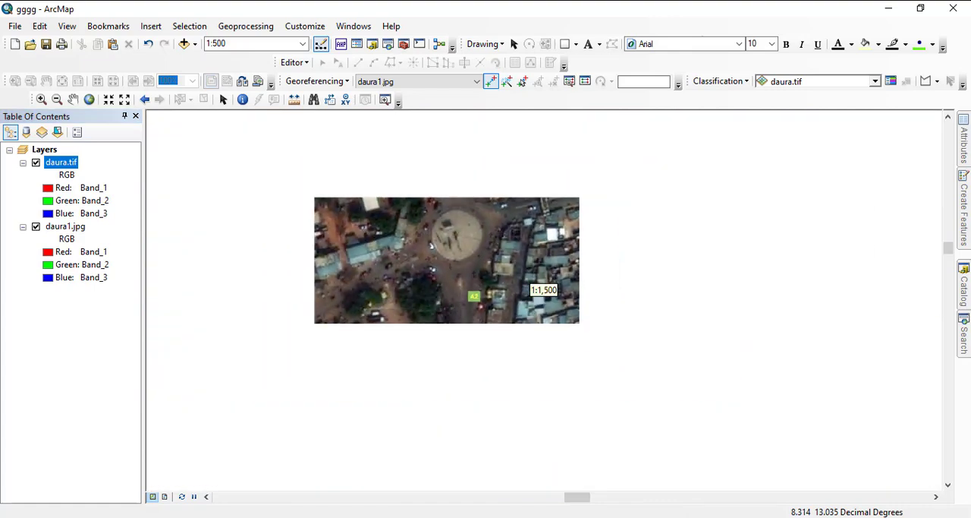
{"action": "scroll", "coordinate": [539, 284], "scroll_direction": "down", "scroll_amount": 2}
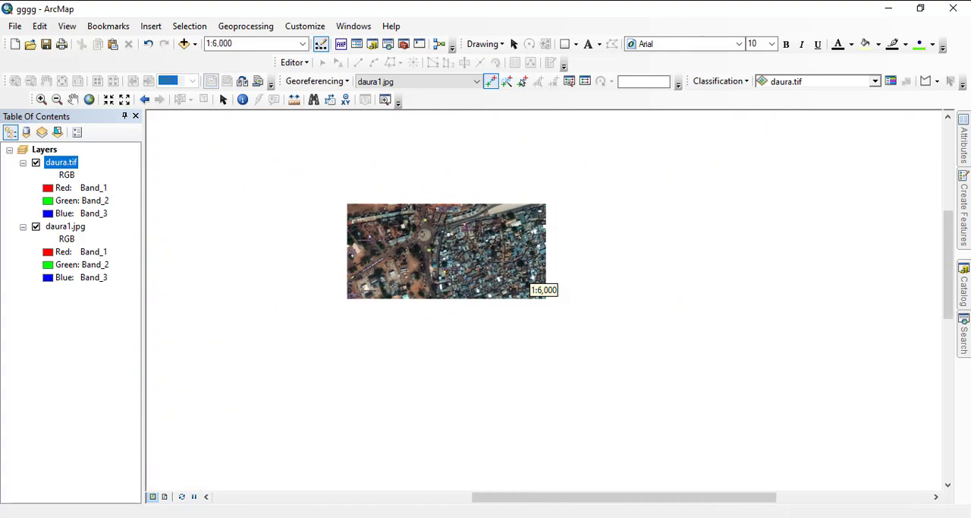
{"action": "scroll", "coordinate": [541, 288], "scroll_direction": "down", "scroll_amount": 2}
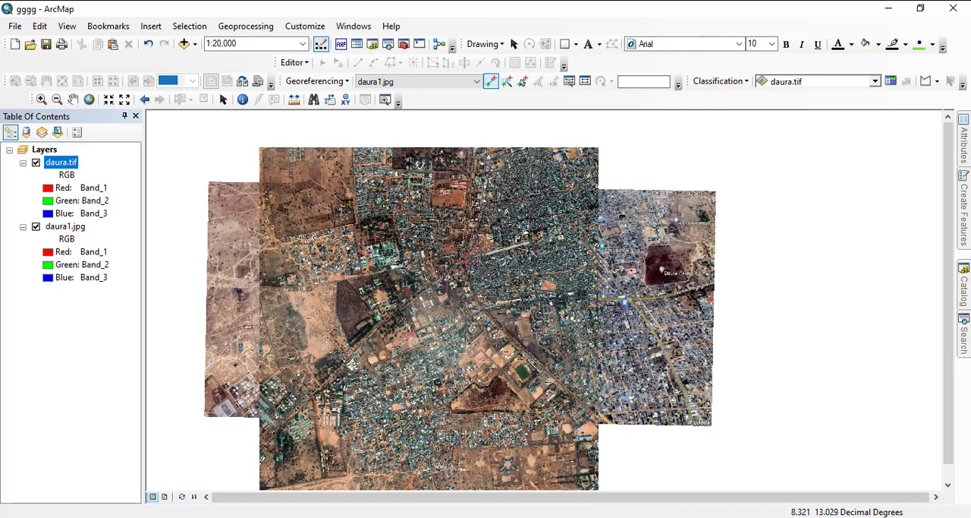
{"action": "scroll", "coordinate": [535, 285], "scroll_direction": "down", "scroll_amount": 5}
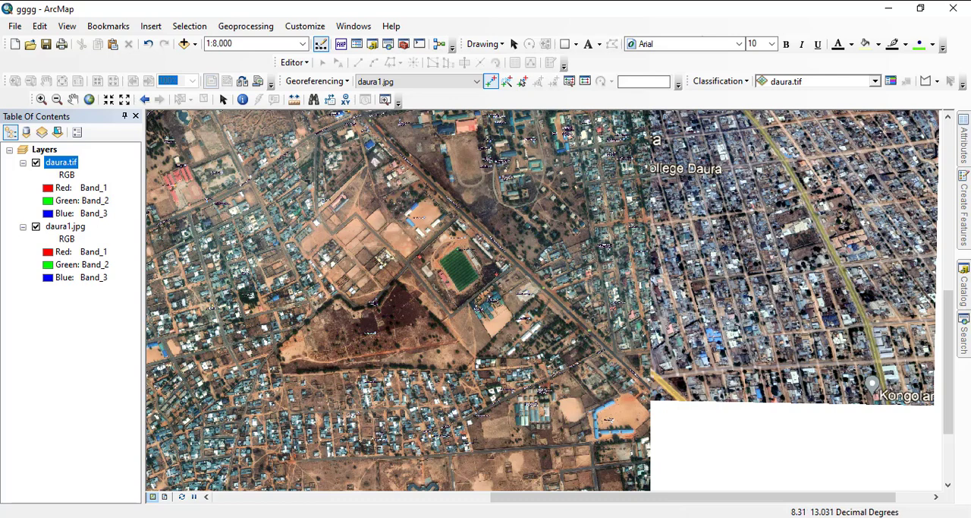
{"action": "left_click", "coordinate": [35, 162]}
{"action": "left_click", "coordinate": [36, 163]}
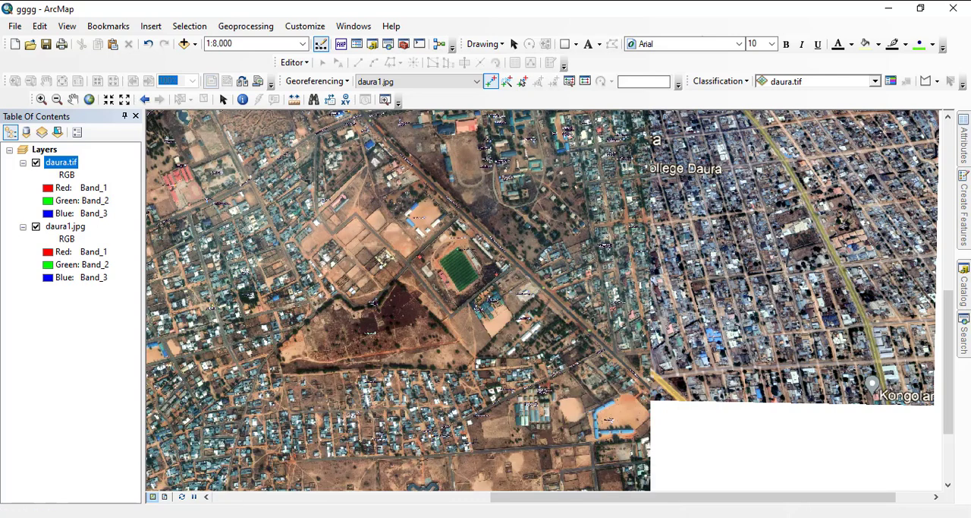
{"action": "left_click", "coordinate": [35, 162]}
{"action": "left_click", "coordinate": [35, 163]}
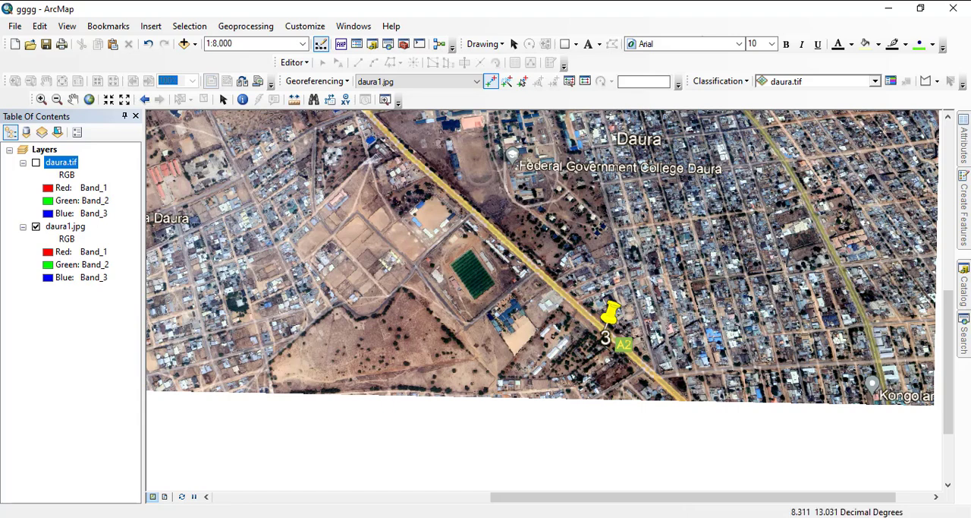
- Look over daura1.jpg around the Local Government Secretariat and the A2 road, and zoom to the full extent of the daura1.jpg layer
{"action": "left_click_drag", "start_coordinate": [202, 159], "coordinate": [368, 457]}
{"action": "scroll", "coordinate": [368, 457], "scroll_direction": "down", "scroll_amount": 1}
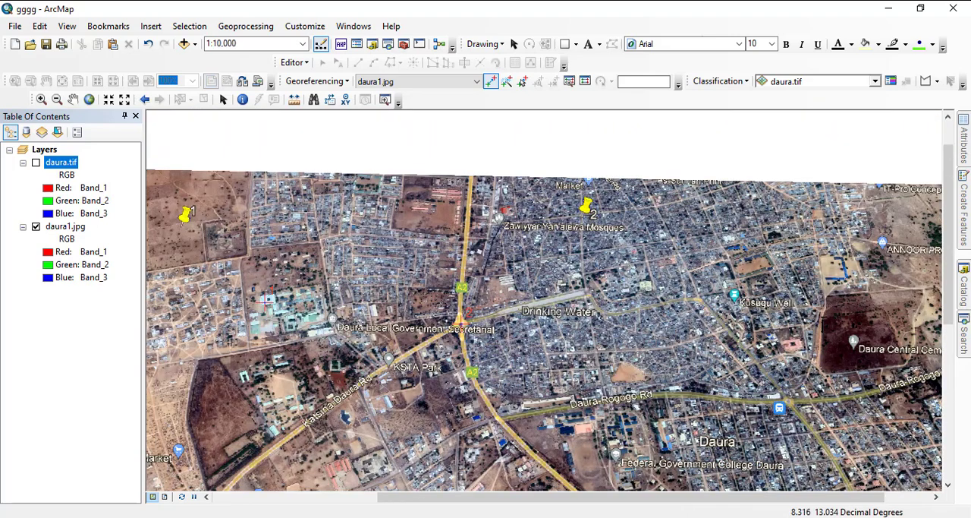
{"action": "scroll", "coordinate": [543, 290], "scroll_direction": "up", "scroll_amount": 5}
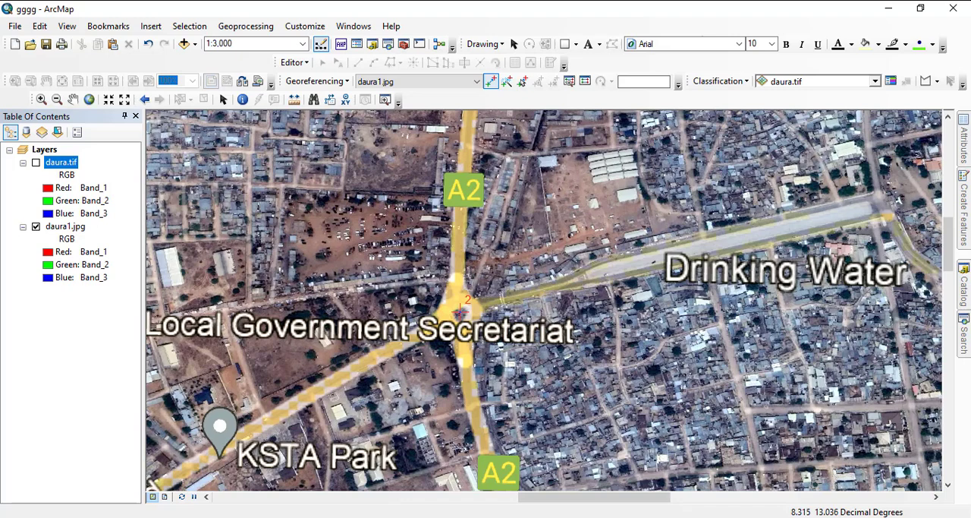
{"action": "left_click_drag", "start_coordinate": [592, 448], "coordinate": [593, 235]}
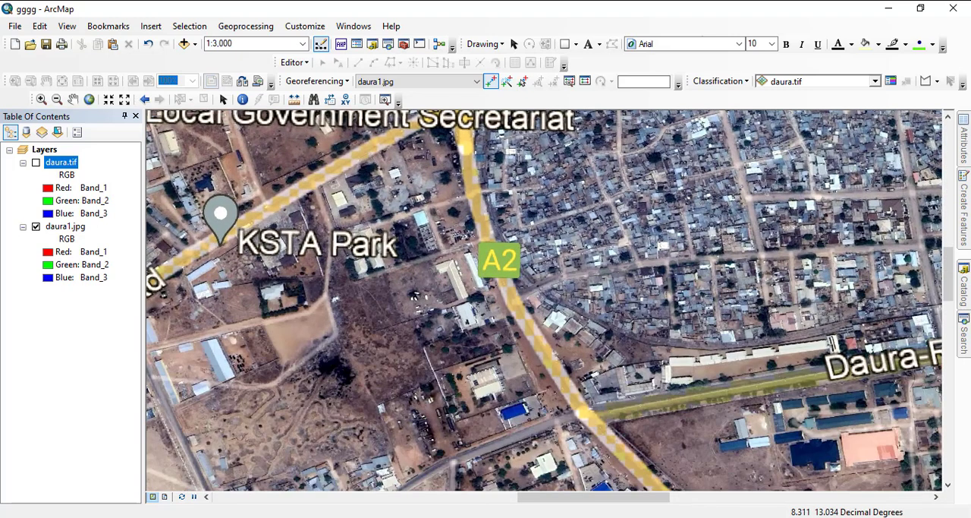
{"action": "right_click", "coordinate": [70, 162]}
{"action": "left_click", "coordinate": [55, 226]}
{"action": "right_click", "coordinate": [54, 226]}
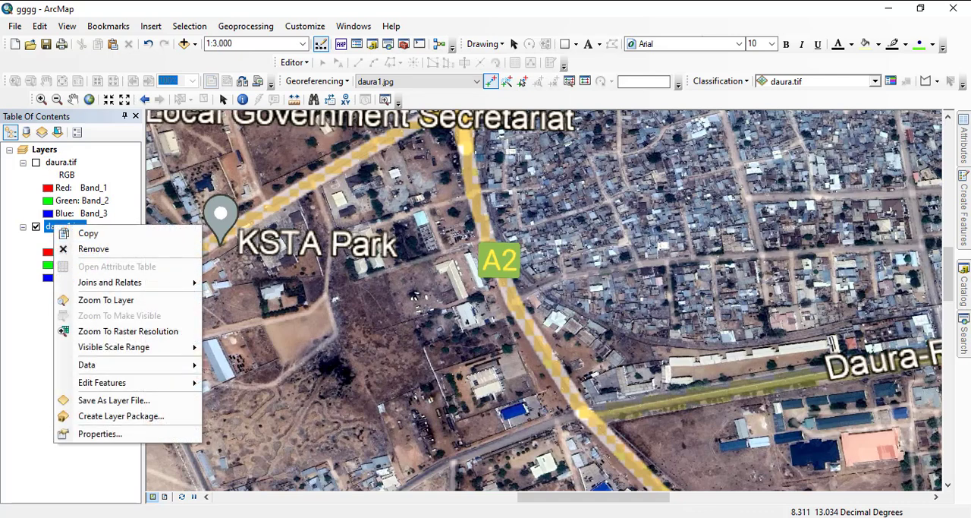
{"action": "mouse_move", "coordinate": [113, 281]}
{"action": "left_click", "coordinate": [105, 300]}
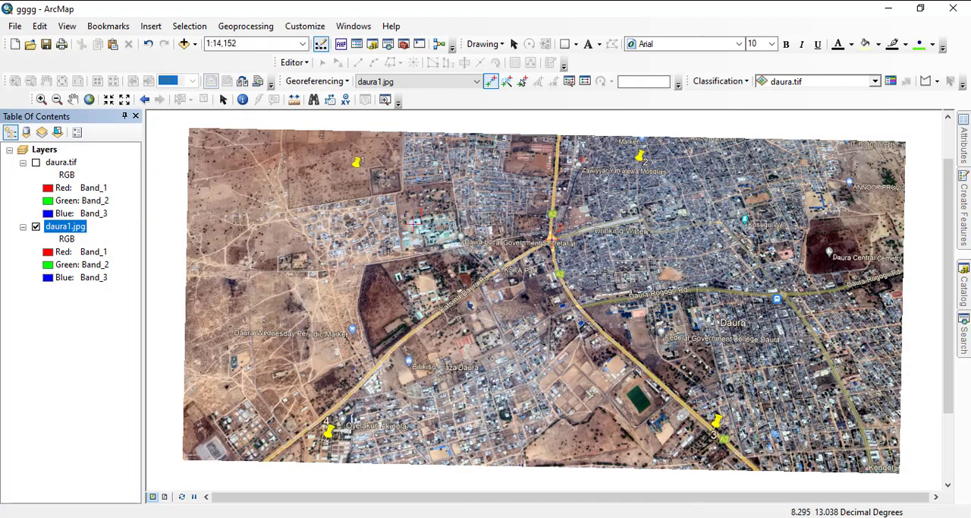
- Compare daura1.jpg with daura.tif across the whole image by toggling the daura.tif layer, and leave daura.tif hidden
{"action": "left_click", "coordinate": [35, 163]}
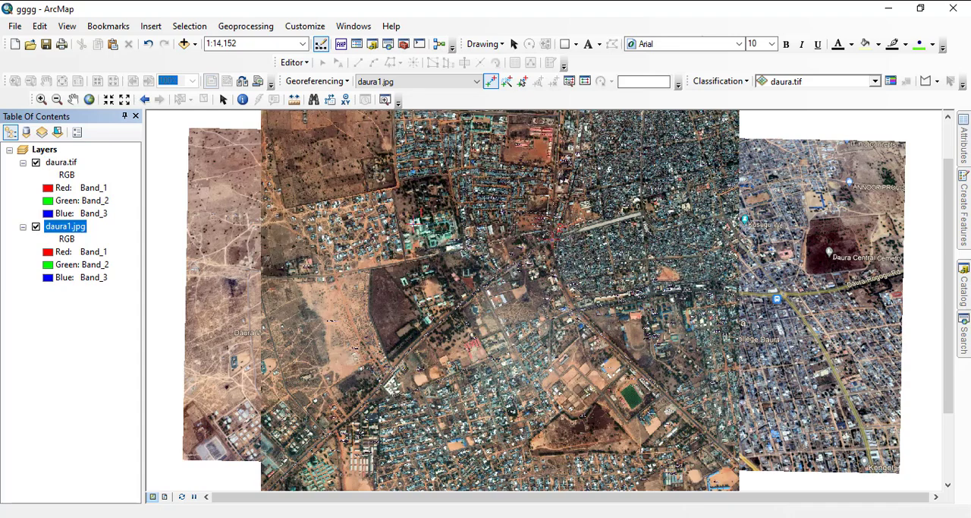
{"action": "left_click", "coordinate": [35, 162]}
{"action": "left_click", "coordinate": [36, 163]}
{"action": "left_click", "coordinate": [35, 163]}
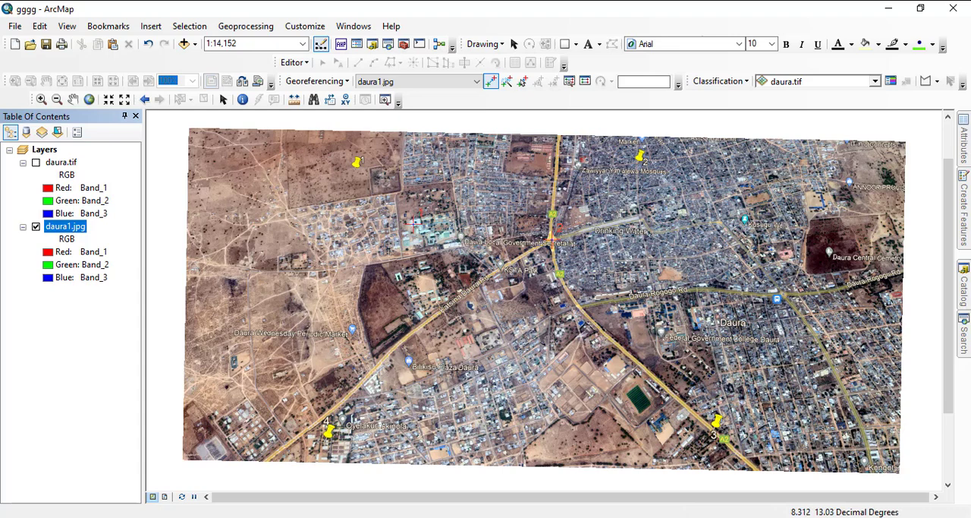
{"action": "left_click", "coordinate": [36, 163]}
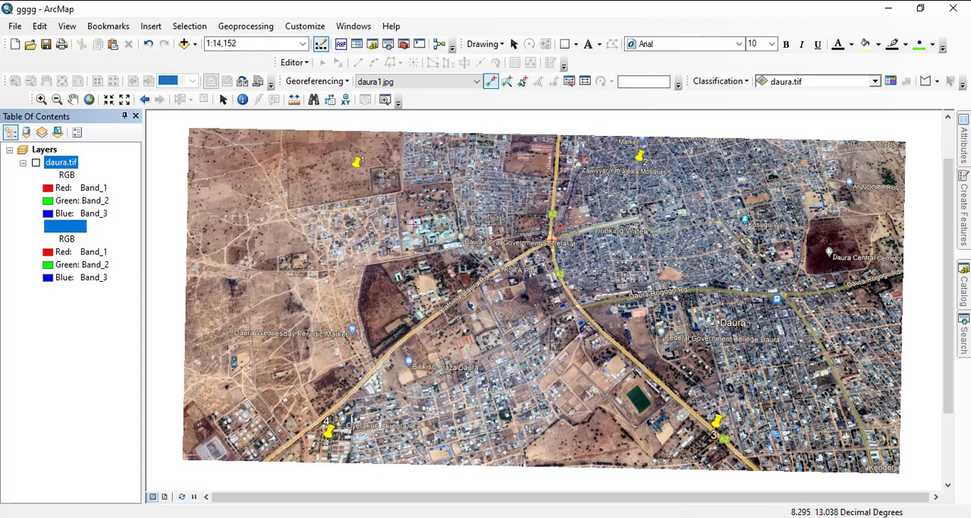
{"action": "left_click", "coordinate": [36, 162]}
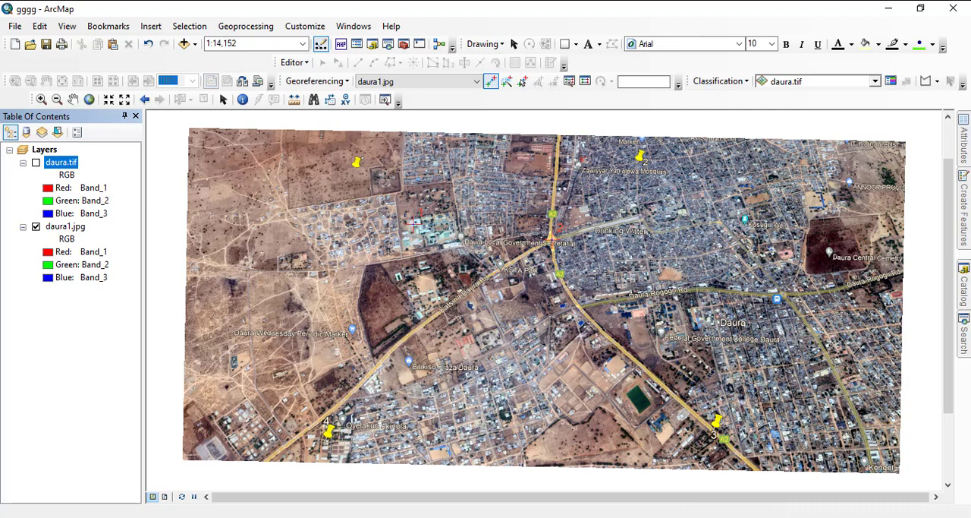
- Place the source of a third control point on the penalty arc at the southeast end of the stadium pitch in daura1.jpg
{"action": "left_click_drag", "start_coordinate": [650, 409], "coordinate": [615, 296]}
{"action": "scroll", "coordinate": [615, 296], "scroll_direction": "down", "scroll_amount": 2}
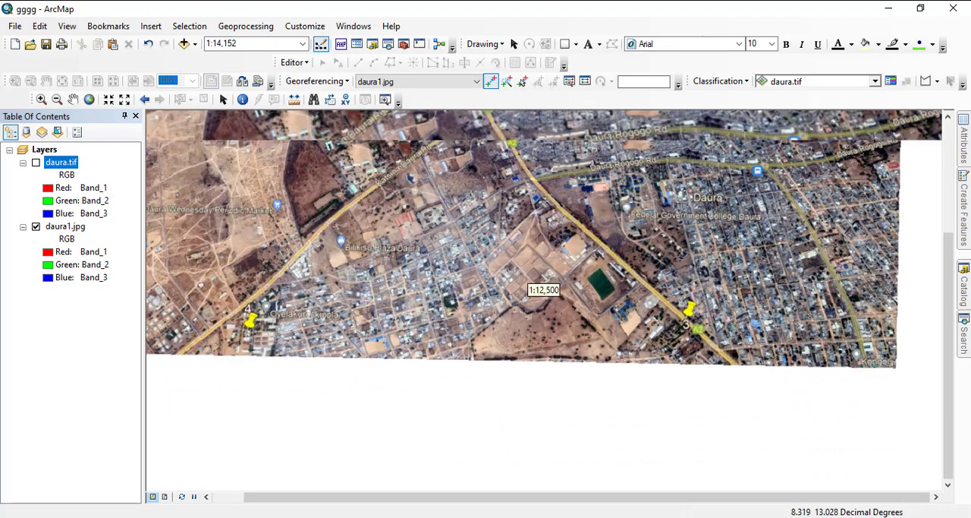
{"action": "scroll", "coordinate": [615, 295], "scroll_direction": "down", "scroll_amount": 3}
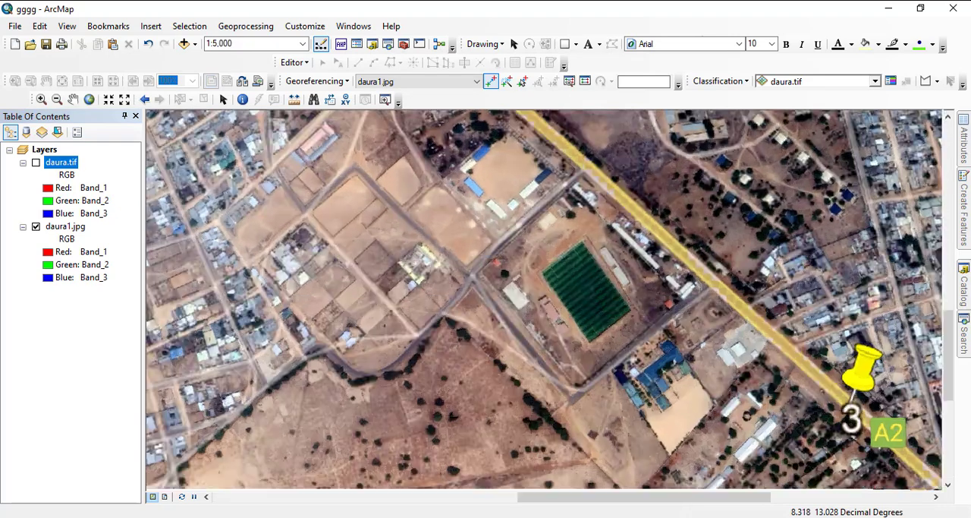
{"action": "scroll", "coordinate": [546, 296], "scroll_direction": "down", "scroll_amount": 2}
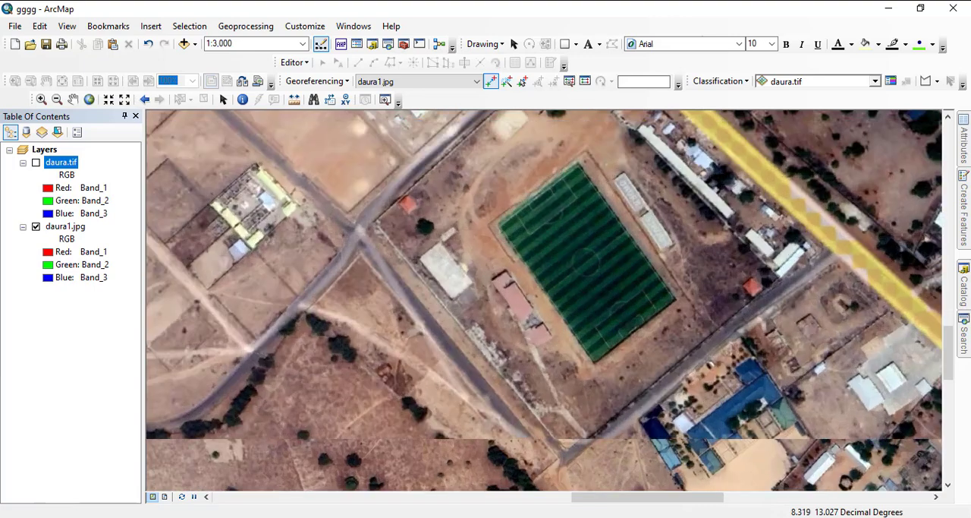
{"action": "scroll", "coordinate": [547, 293], "scroll_direction": "down", "scroll_amount": 2}
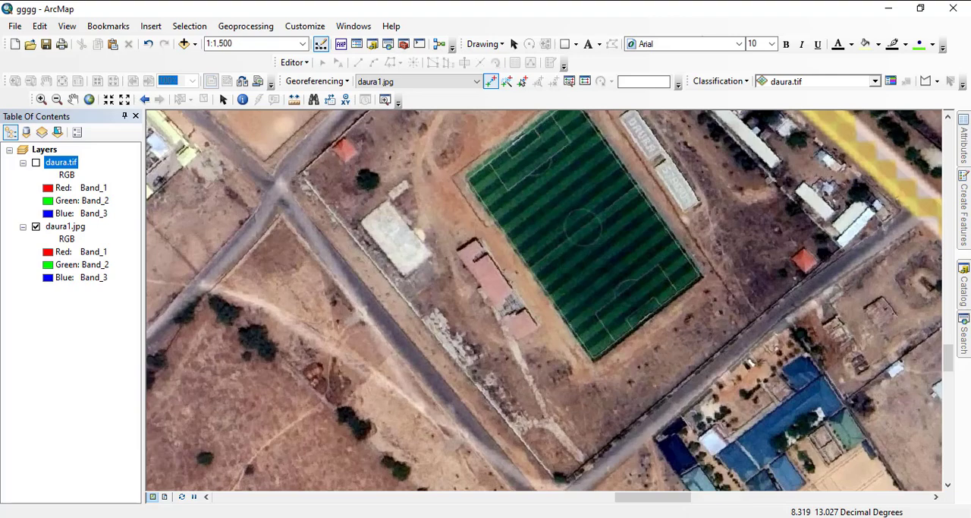
{"action": "scroll", "coordinate": [544, 296], "scroll_direction": "up", "scroll_amount": 2}
{"action": "scroll", "coordinate": [544, 296], "scroll_direction": "up", "scroll_amount": 1}
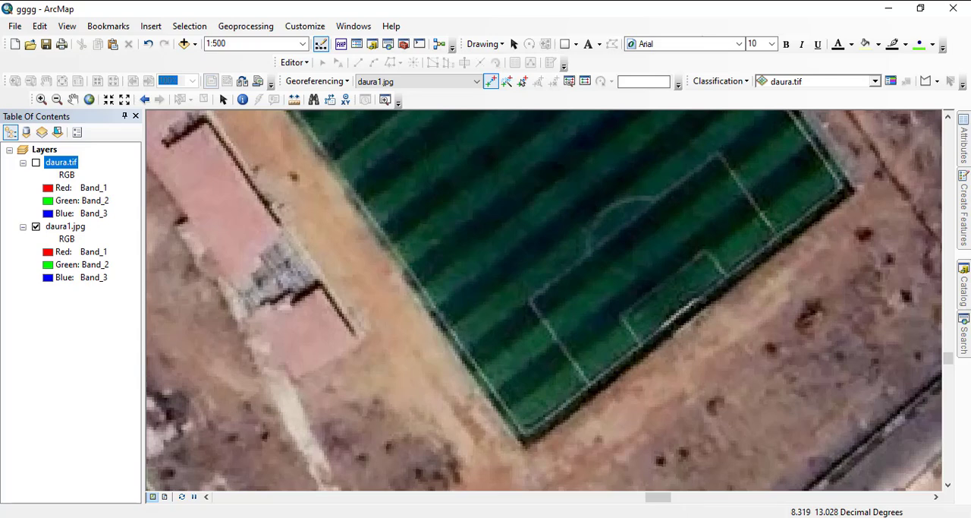
{"action": "left_click", "coordinate": [618, 218]}
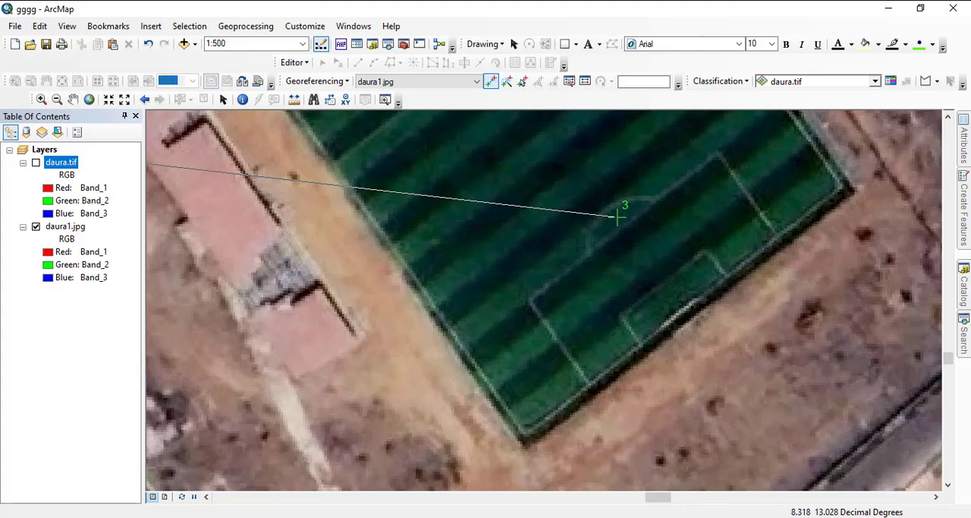
- Show daura.tif and link the third control point to the same penalty arc of the stadium pitch
{"action": "left_click", "coordinate": [35, 162]}
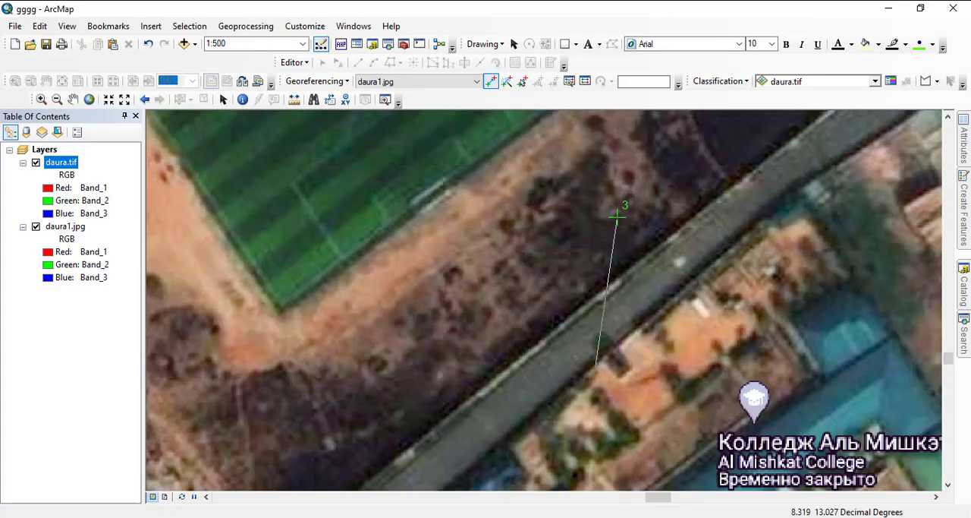
{"action": "scroll", "coordinate": [617, 215], "scroll_direction": "up", "scroll_amount": 2}
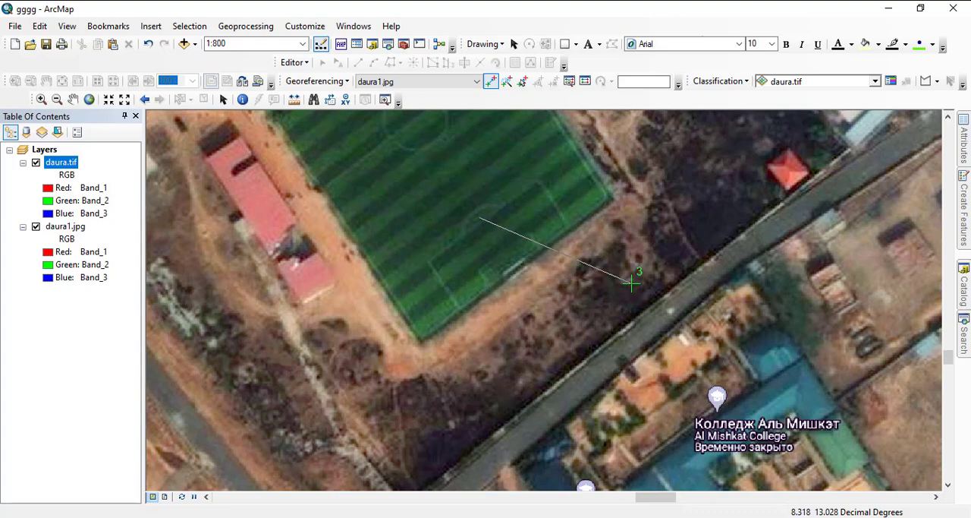
{"action": "left_click", "coordinate": [631, 282]}
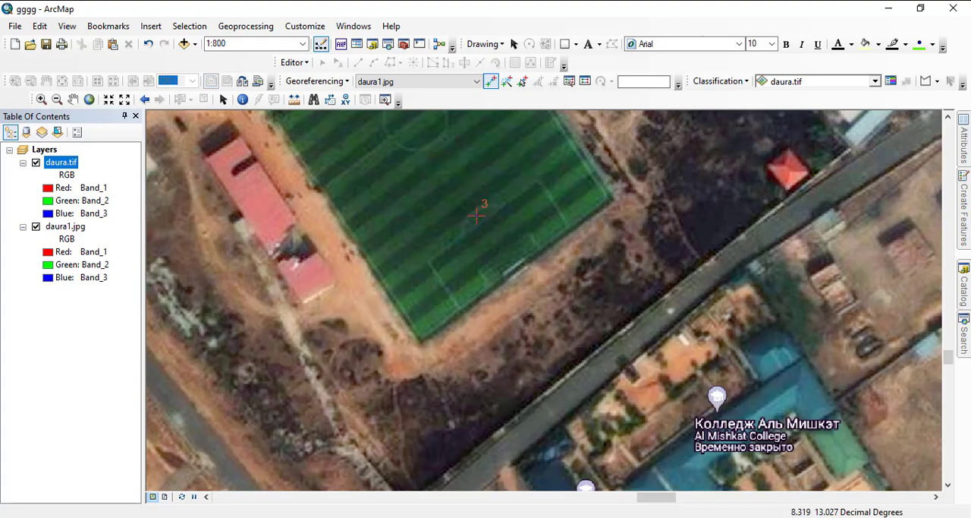
- Examine the southwest part of daura.tif along the Katsina-Daura road for a fourth control point landmark
{"action": "scroll", "coordinate": [531, 288], "scroll_direction": "up", "scroll_amount": 1}
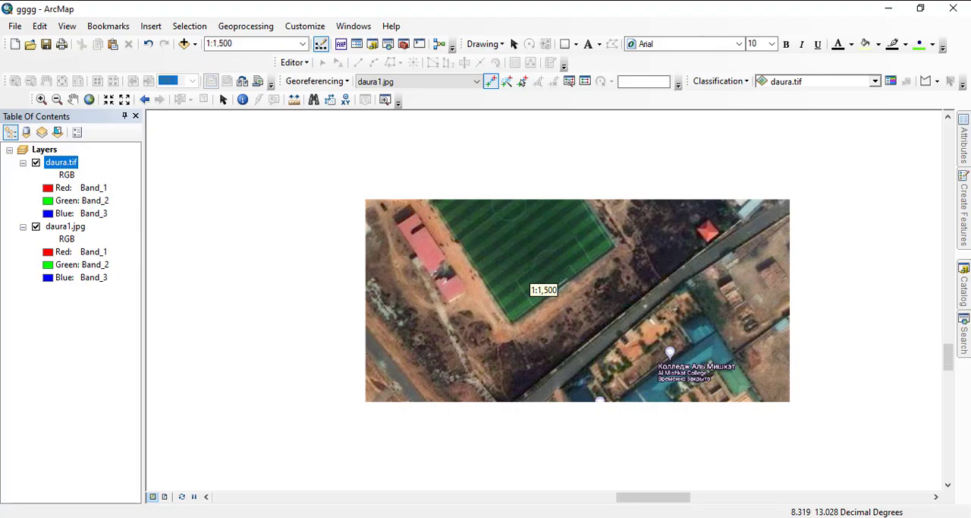
{"action": "scroll", "coordinate": [531, 289], "scroll_direction": "up", "scroll_amount": 1}
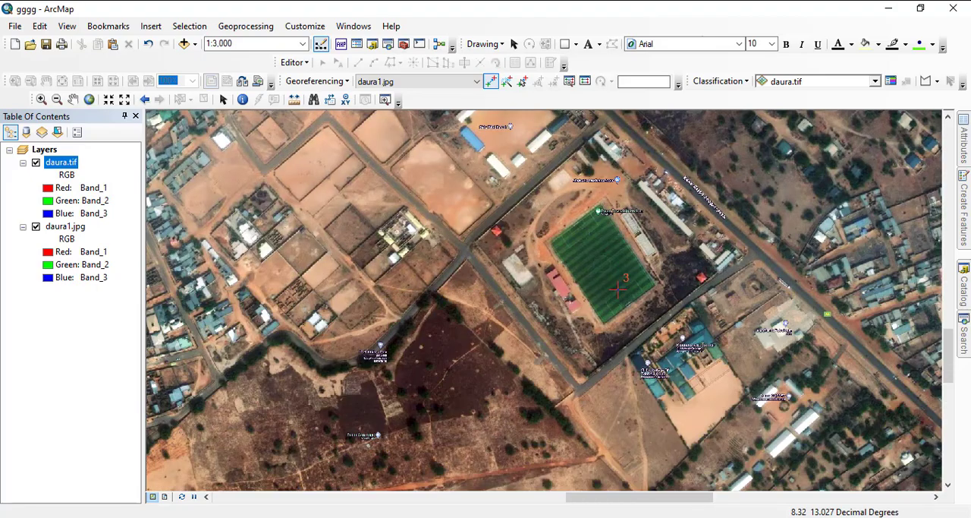
{"action": "scroll", "coordinate": [535, 284], "scroll_direction": "up", "scroll_amount": 1}
{"action": "scroll", "coordinate": [535, 288], "scroll_direction": "up", "scroll_amount": 1}
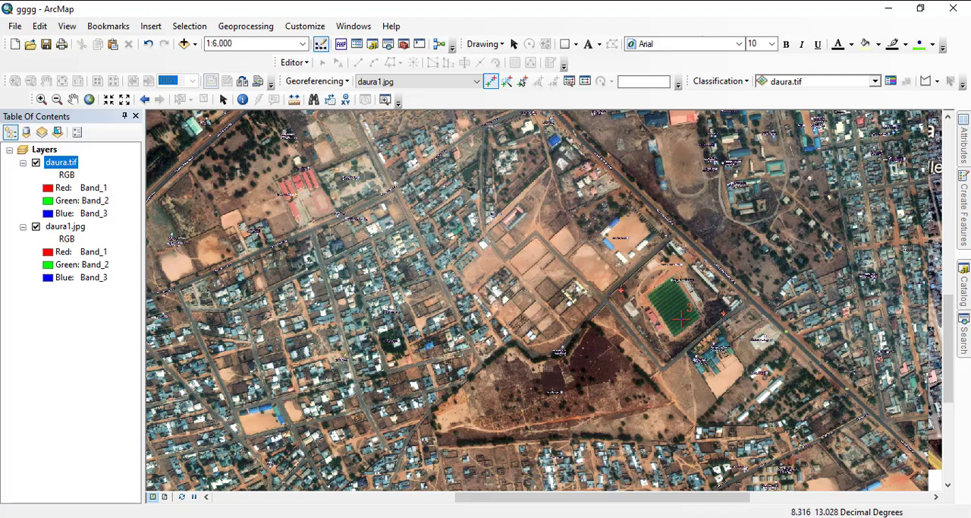
{"action": "scroll", "coordinate": [692, 345], "scroll_direction": "down", "scroll_amount": 3}
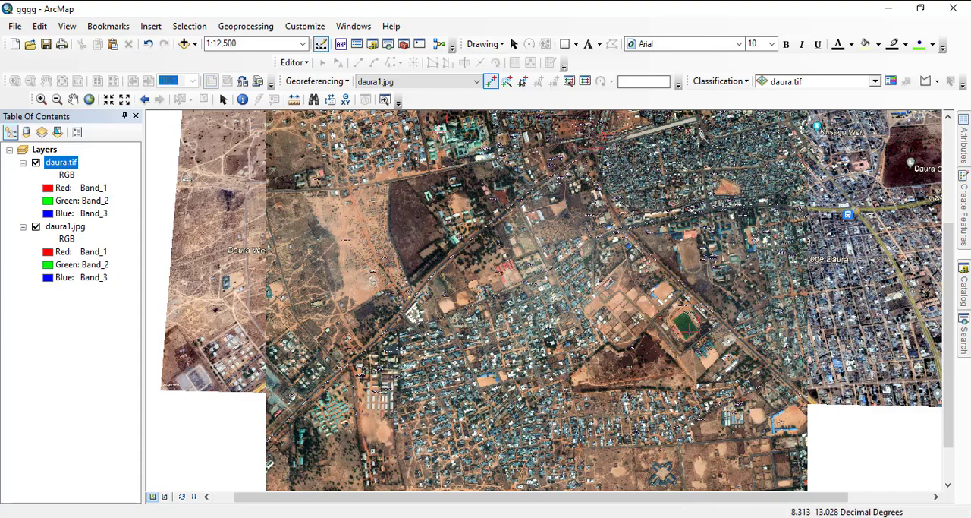
{"action": "left_click_drag", "start_coordinate": [463, 368], "coordinate": [554, 306]}
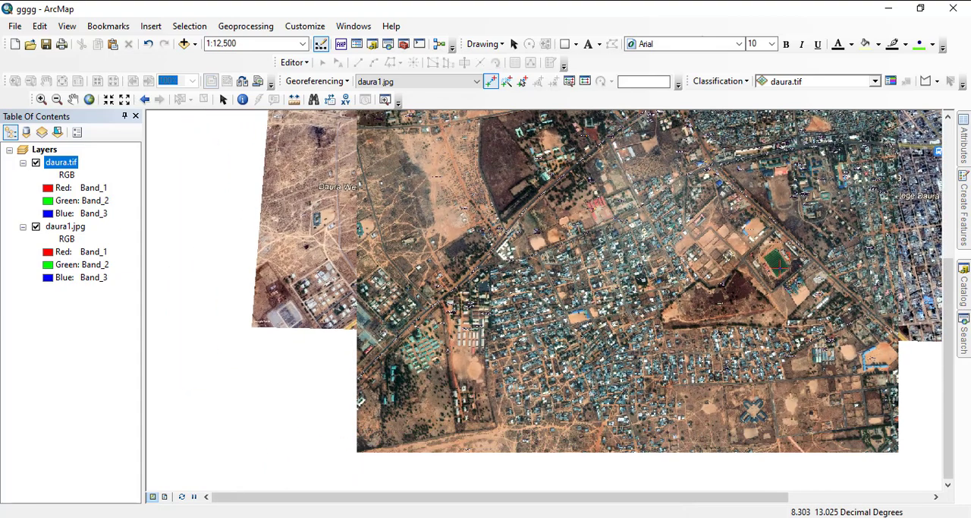
{"action": "scroll", "coordinate": [539, 289], "scroll_direction": "up", "scroll_amount": 3}
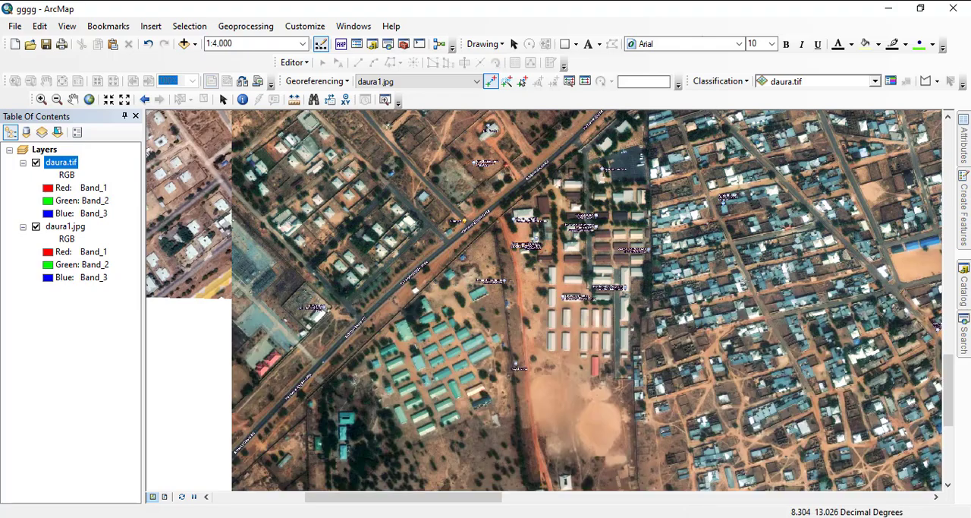
{"action": "left_click_drag", "start_coordinate": [531, 304], "coordinate": [477, 388]}
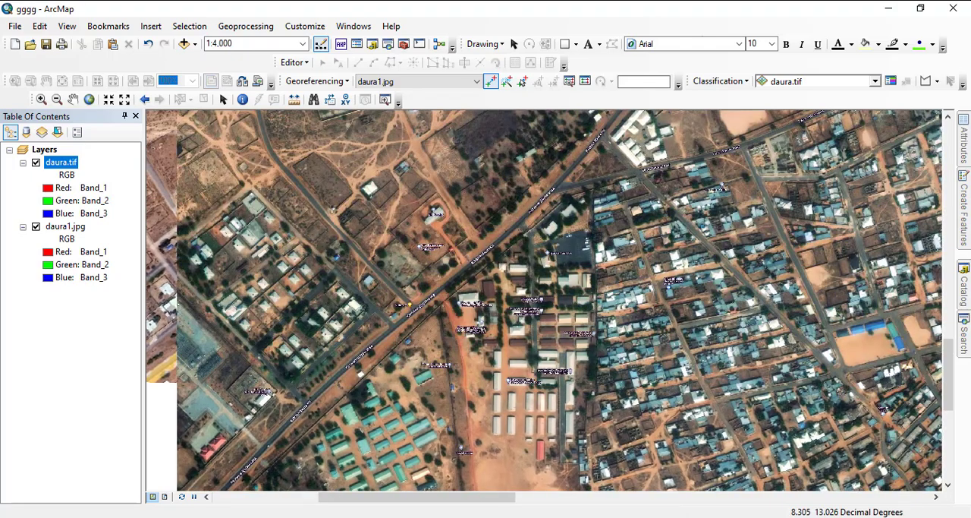
{"action": "left_click_drag", "start_coordinate": [531, 228], "coordinate": [454, 326]}
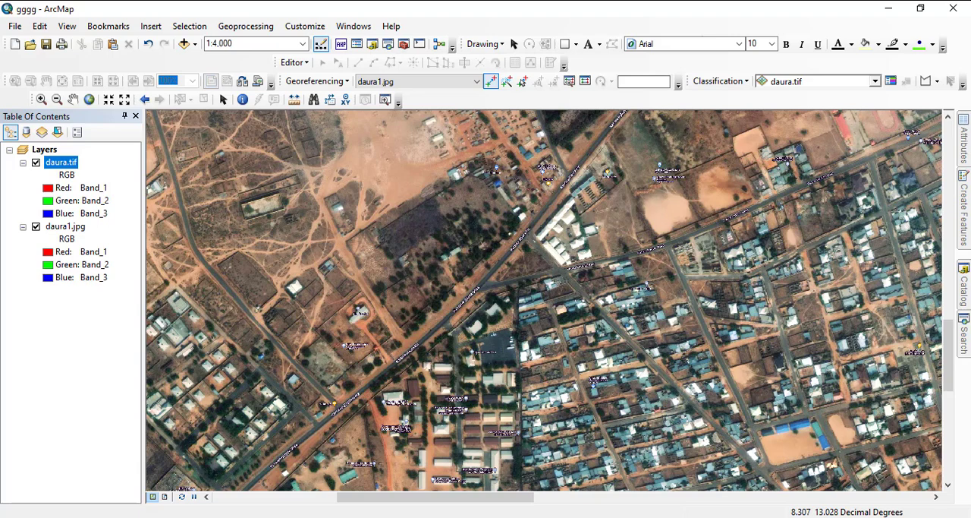
{"action": "scroll", "coordinate": [560, 269], "scroll_direction": "up", "scroll_amount": 2}
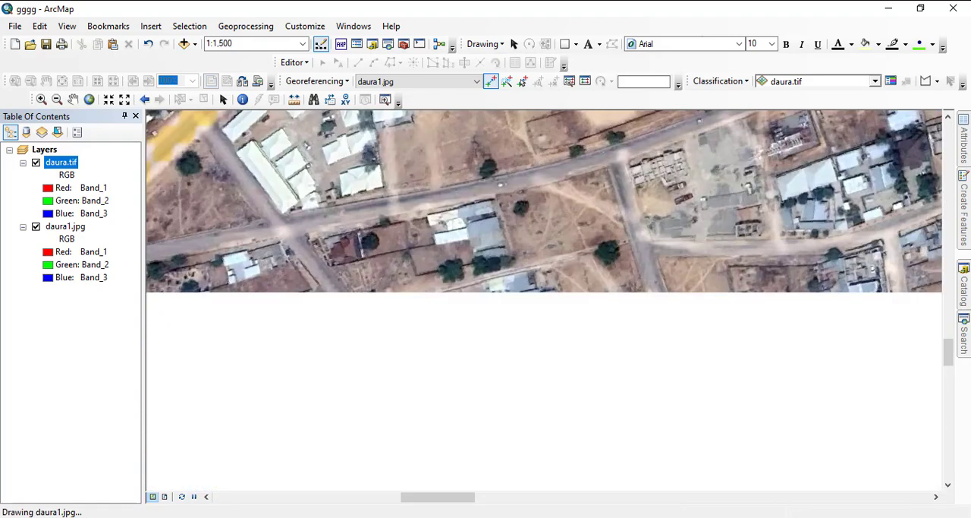
{"action": "scroll", "coordinate": [559, 270], "scroll_direction": "down", "scroll_amount": 1}
{"action": "scroll", "coordinate": [539, 281], "scroll_direction": "down", "scroll_amount": 1}
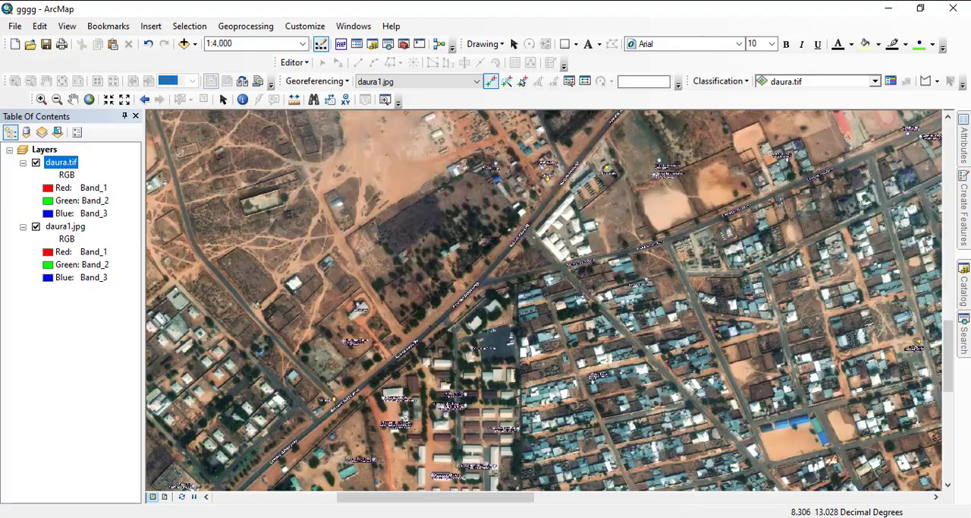
- Compare the housing estate beside the substation at the southwest edge in daura1.jpg and daura.tif for matching buildings
{"action": "left_click_drag", "start_coordinate": [501, 296], "coordinate": [680, 217]}
{"action": "left_click_drag", "start_coordinate": [380, 281], "coordinate": [531, 337]}
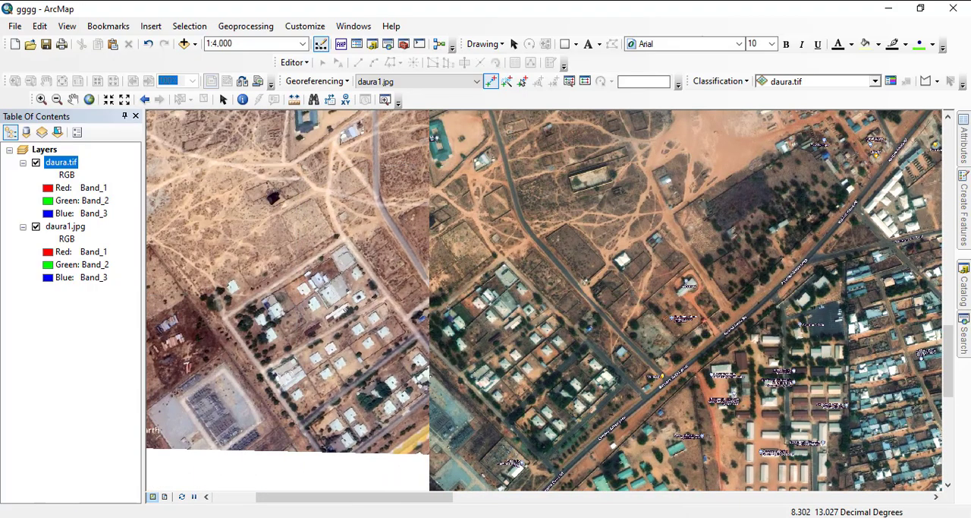
{"action": "left_click_drag", "start_coordinate": [585, 281], "coordinate": [642, 205]}
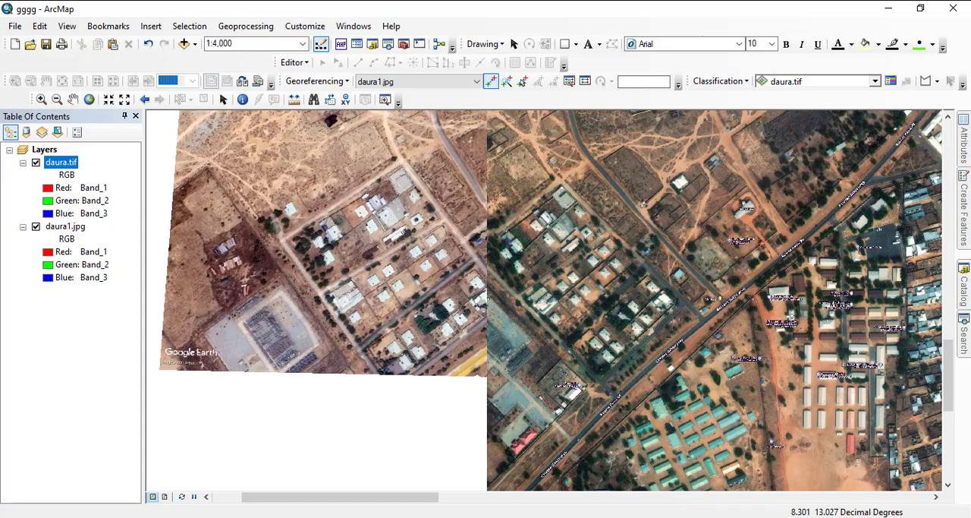
{"action": "scroll", "coordinate": [471, 235], "scroll_direction": "down", "scroll_amount": 2}
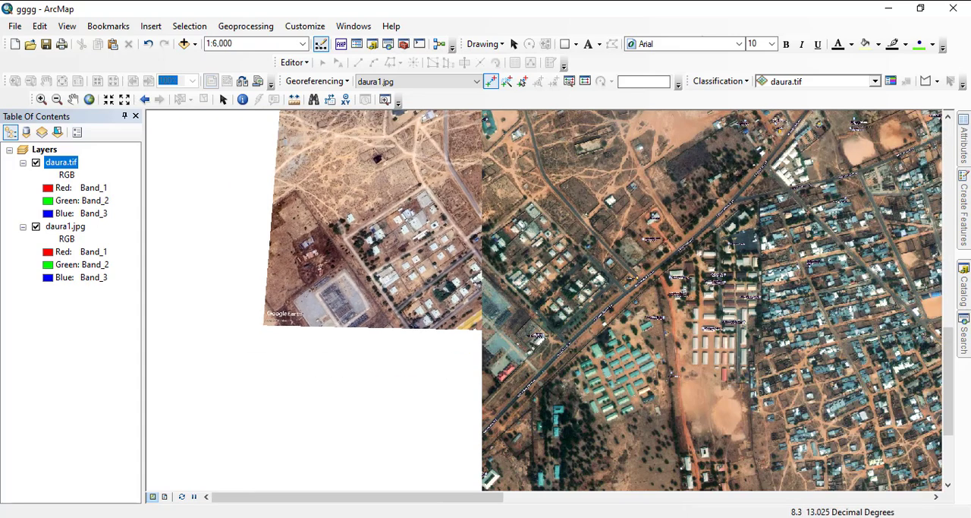
{"action": "scroll", "coordinate": [485, 243], "scroll_direction": "up", "scroll_amount": 2}
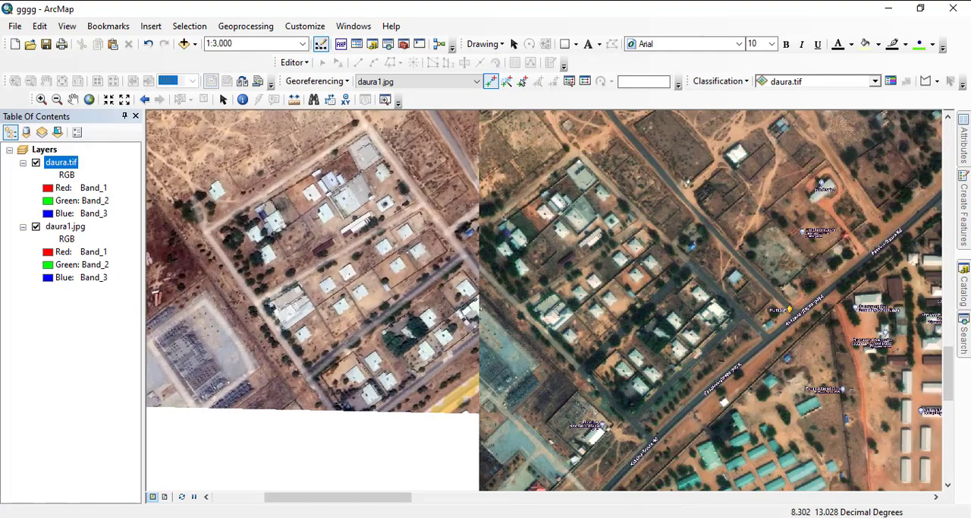
{"action": "scroll", "coordinate": [535, 292], "scroll_direction": "up", "scroll_amount": 4}
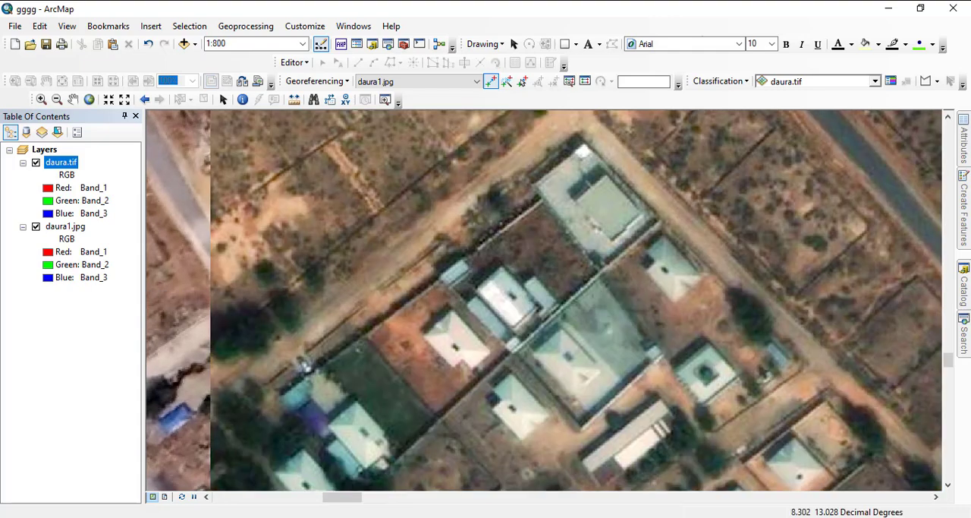
{"action": "scroll", "coordinate": [535, 292], "scroll_direction": "down", "scroll_amount": 3}
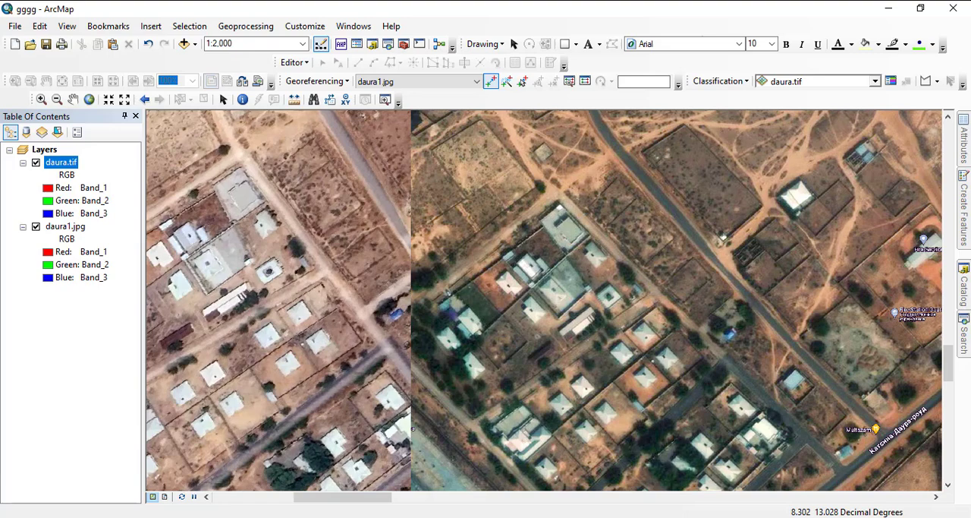
{"action": "mouse_move", "coordinate": [413, 429]}
{"action": "left_mouse_down"}
{"action": "mouse_move", "coordinate": [553, 406]}
{"action": "mouse_move", "coordinate": [620, 424]}
{"action": "left_mouse_up"}
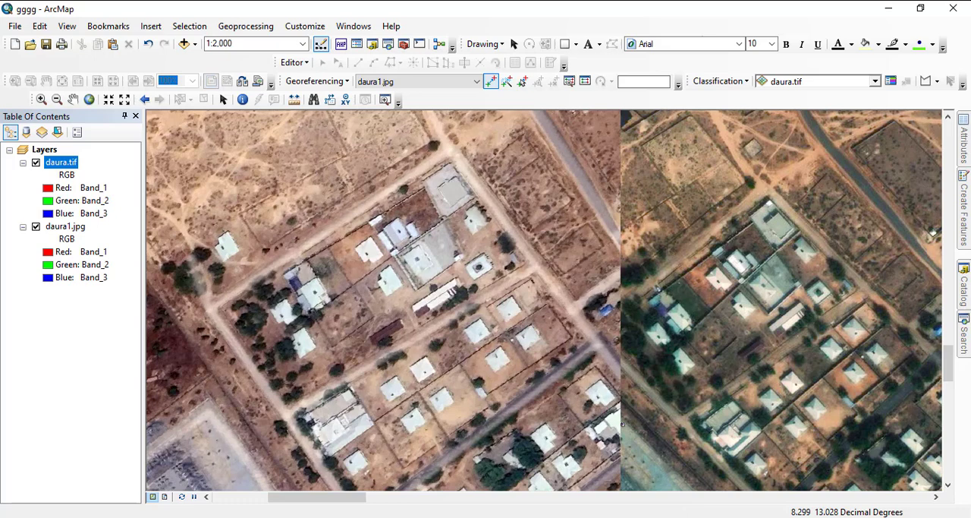
- Add the fourth control point at the road junction by the housing estate's north corner, linking daura1.jpg to daura.tif
{"action": "left_click", "coordinate": [447, 150]}
{"action": "scroll", "coordinate": [529, 287], "scroll_direction": "down", "scroll_amount": 3}
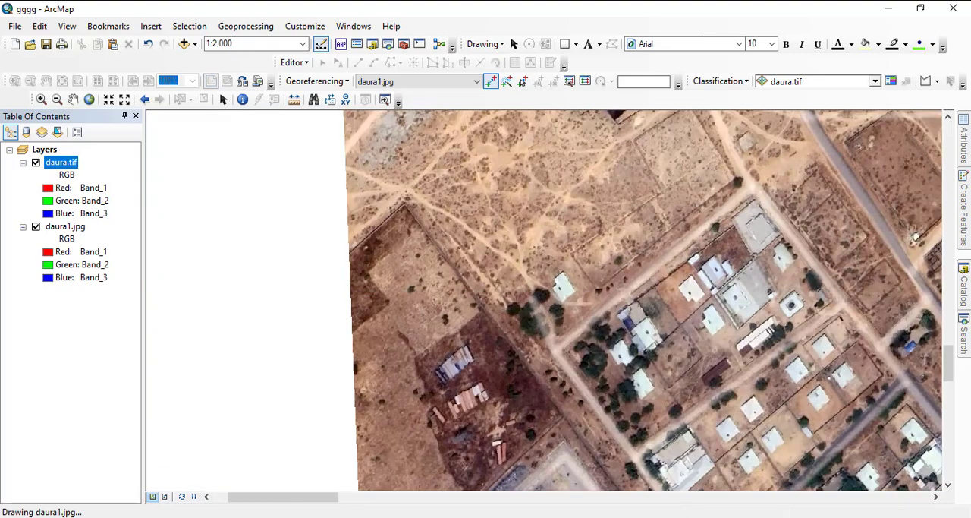
{"action": "scroll", "coordinate": [529, 287], "scroll_direction": "down", "scroll_amount": 1}
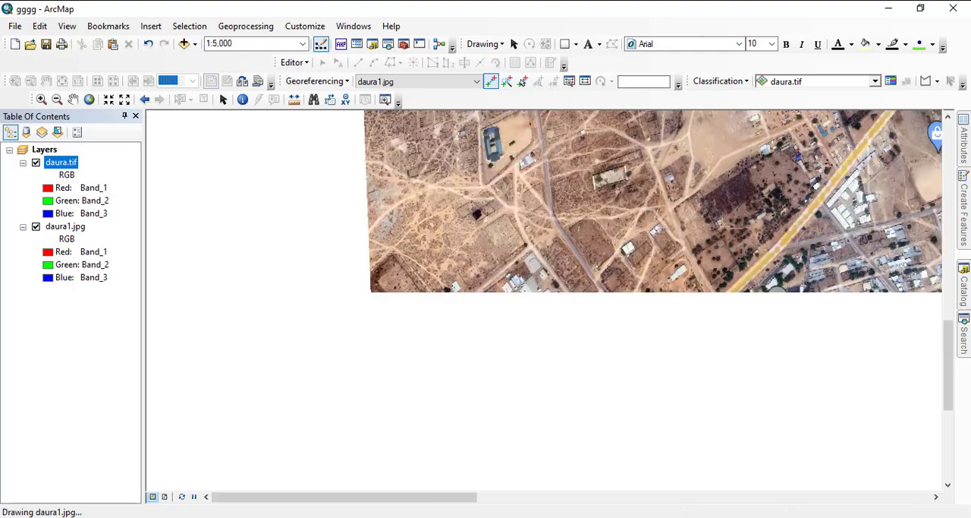
{"action": "scroll", "coordinate": [529, 286], "scroll_direction": "down", "scroll_amount": 2}
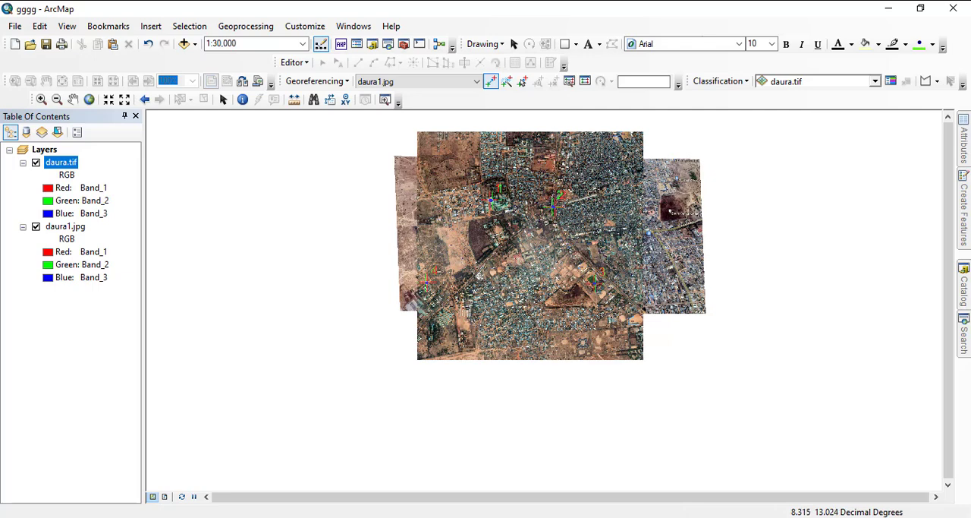
- Check how daura1.jpg and daura.tif align along the western side, comparing them with daura.tif hidden and shown around the fourth control point
{"action": "scroll", "coordinate": [523, 286], "scroll_direction": "up", "scroll_amount": 1}
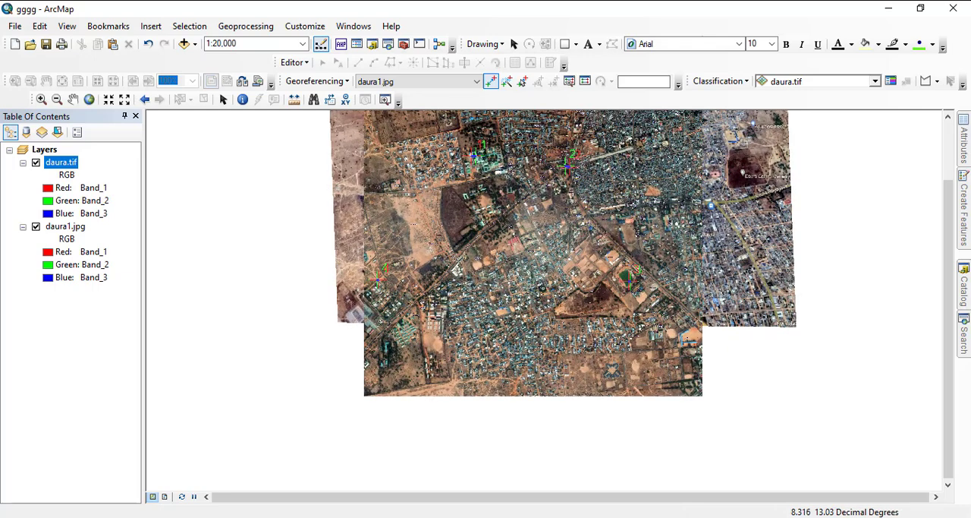
{"action": "left_click_drag", "start_coordinate": [535, 209], "coordinate": [511, 298]}
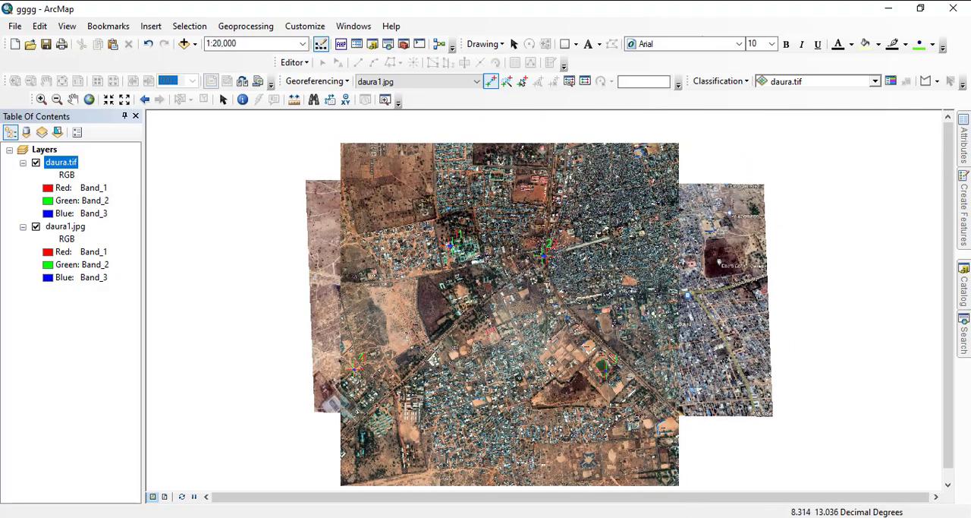
{"action": "scroll", "coordinate": [535, 284], "scroll_direction": "up", "scroll_amount": 2}
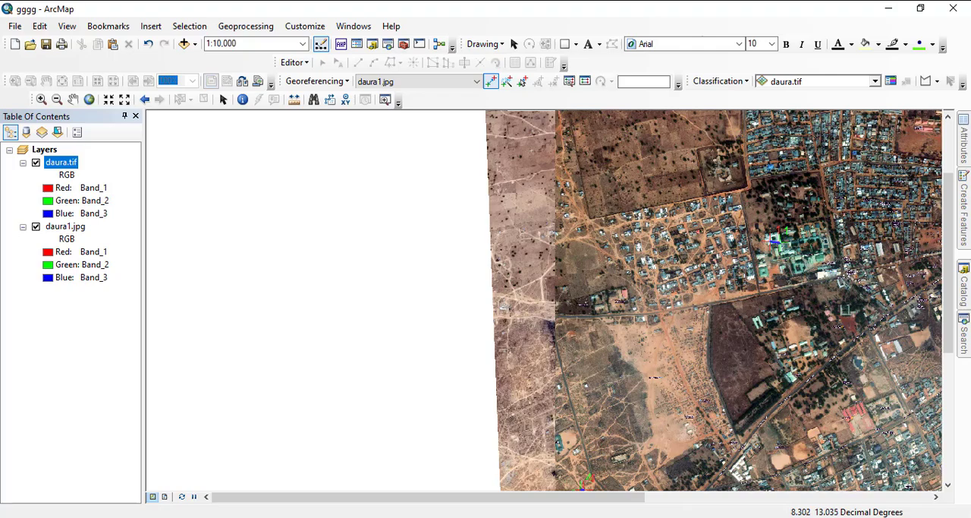
{"action": "scroll", "coordinate": [544, 290], "scroll_direction": "down", "scroll_amount": 5}
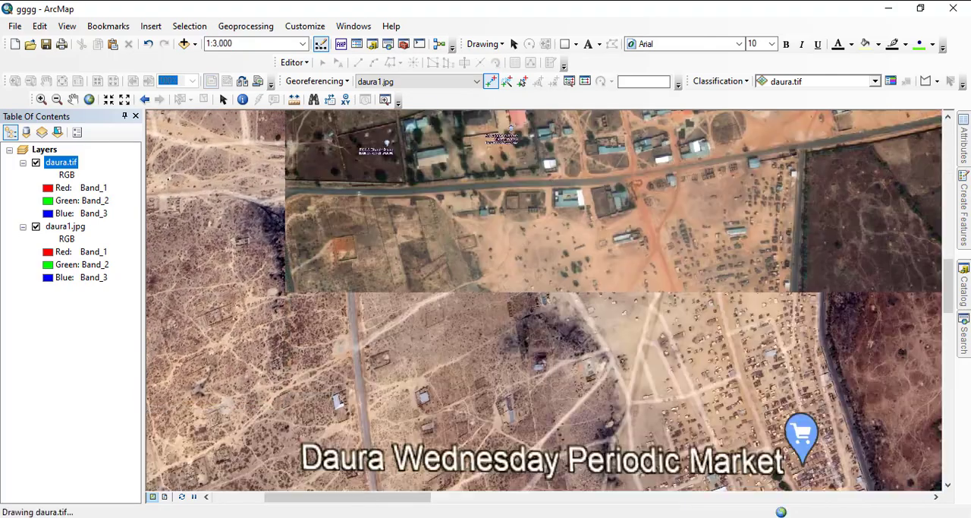
{"action": "left_click_drag", "start_coordinate": [402, 341], "coordinate": [679, 87]}
{"action": "left_click_drag", "start_coordinate": [675, 326], "coordinate": [648, 165]}
{"action": "left_click_drag", "start_coordinate": [661, 327], "coordinate": [716, 202]}
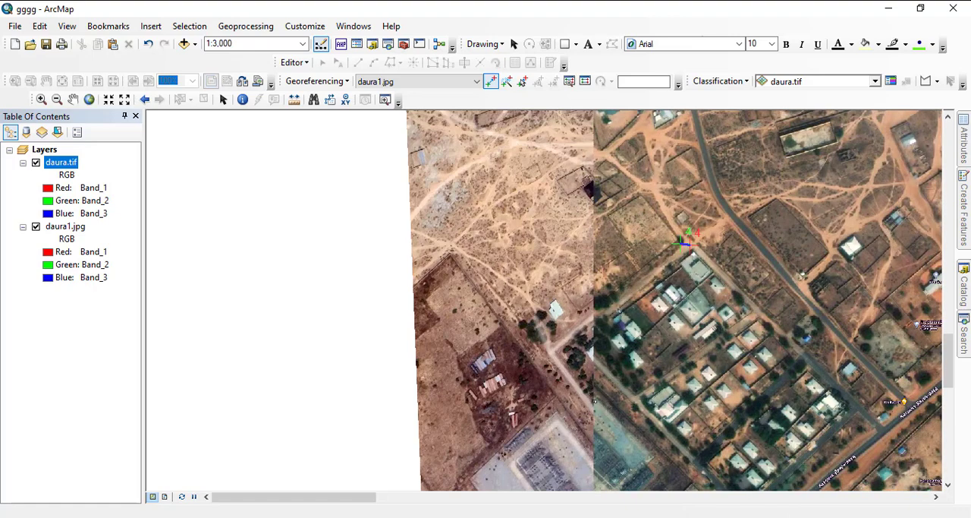
{"action": "key", "text": "space"}
{"action": "key", "text": "space"}
{"action": "key", "text": "space"}
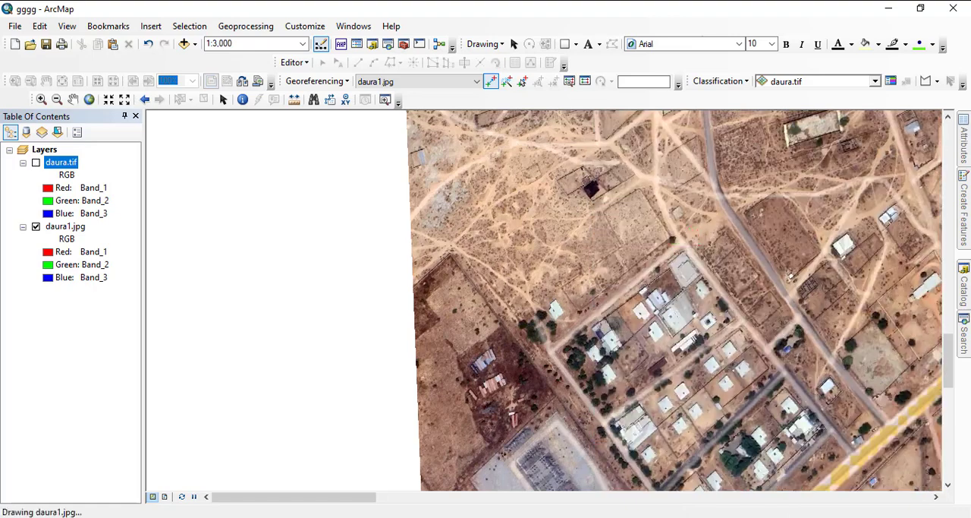
{"action": "key", "text": "space"}
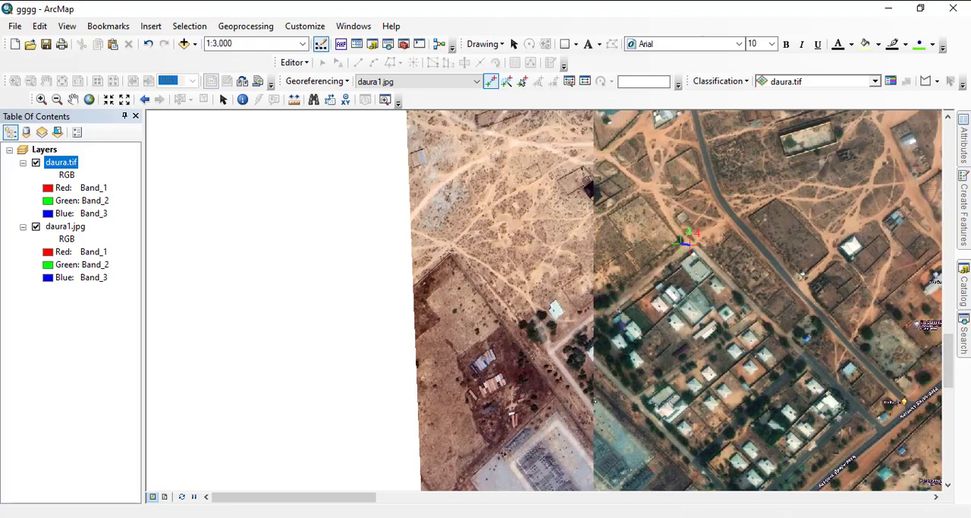
- Add a fifth control point from the road bend junction west of ECWA Church Daura in daura1.jpg to the same junction in daura.tif
{"action": "left_click_drag", "start_coordinate": [660, 243], "coordinate": [633, 373]}
{"action": "left_click_drag", "start_coordinate": [645, 235], "coordinate": [644, 393]}
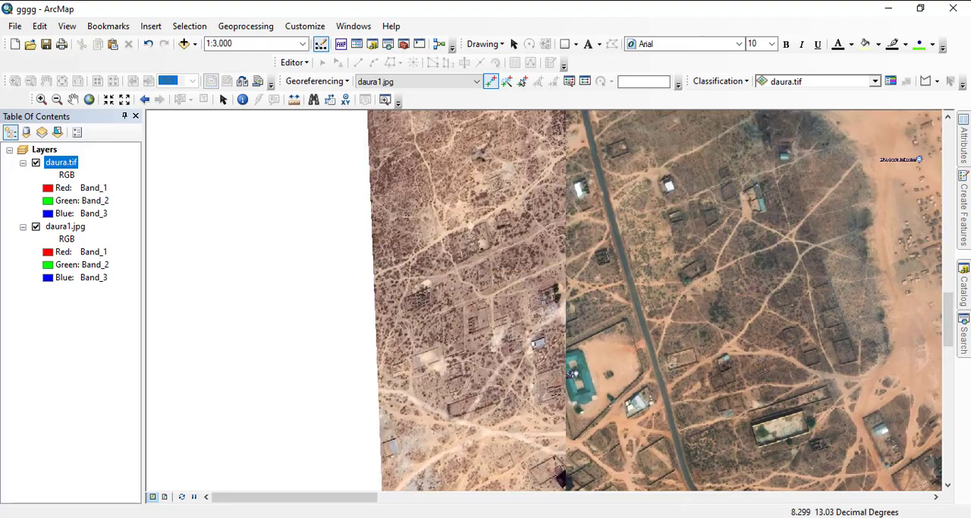
{"action": "scroll", "coordinate": [570, 373], "scroll_direction": "down", "scroll_amount": 2}
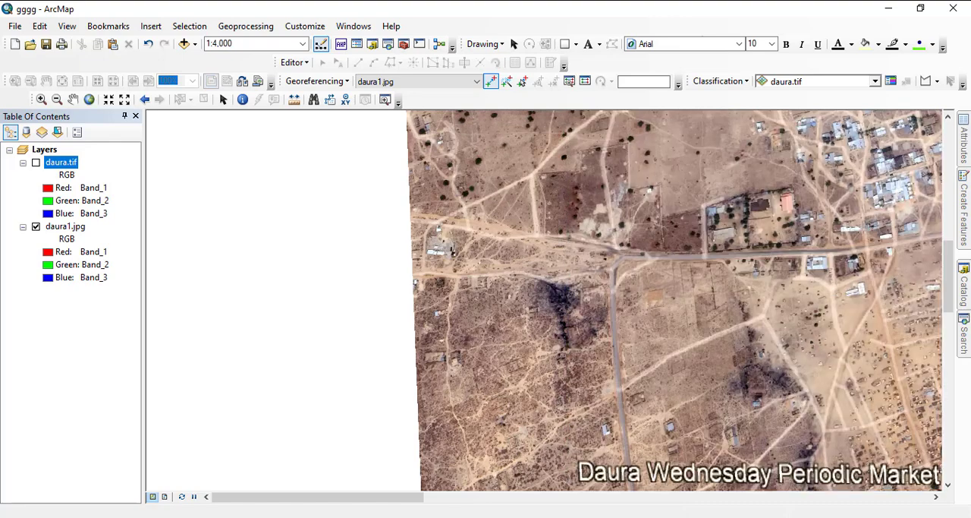
{"action": "scroll", "coordinate": [539, 287], "scroll_direction": "up", "scroll_amount": 3}
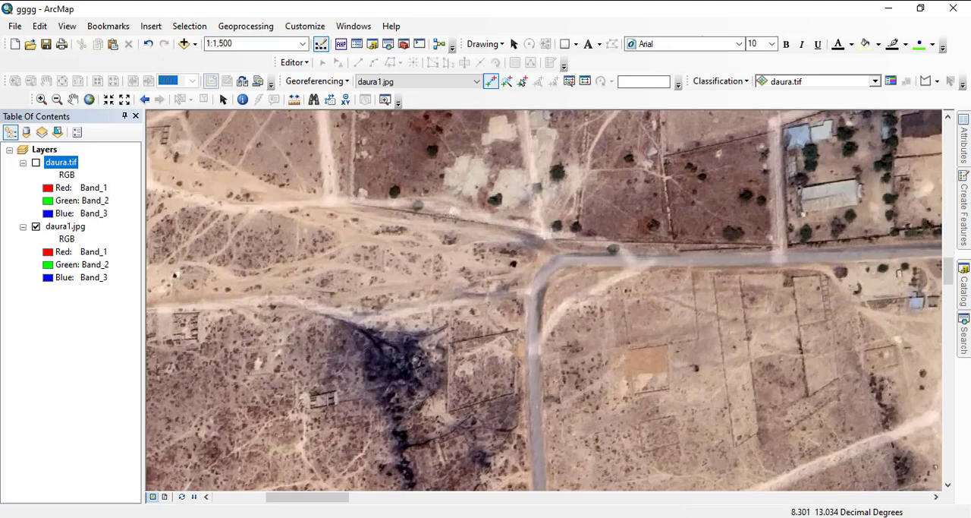
{"action": "left_click", "coordinate": [562, 258]}
{"action": "left_click", "coordinate": [35, 162]}
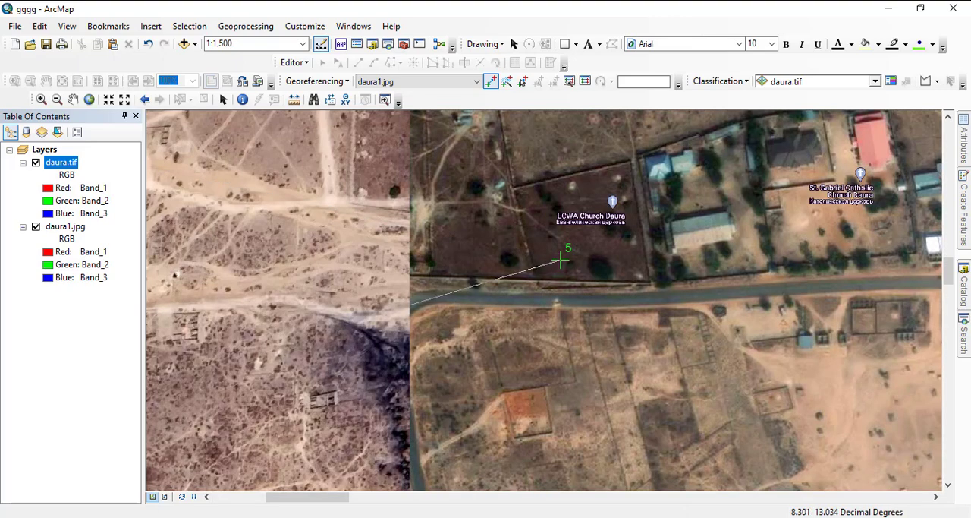
{"action": "left_click", "coordinate": [492, 282]}
- Examine the overlap of the two images from the western edge to the stadium and southeast corner for another control point landmark
{"action": "scroll", "coordinate": [492, 282], "scroll_direction": "up", "scroll_amount": 4}
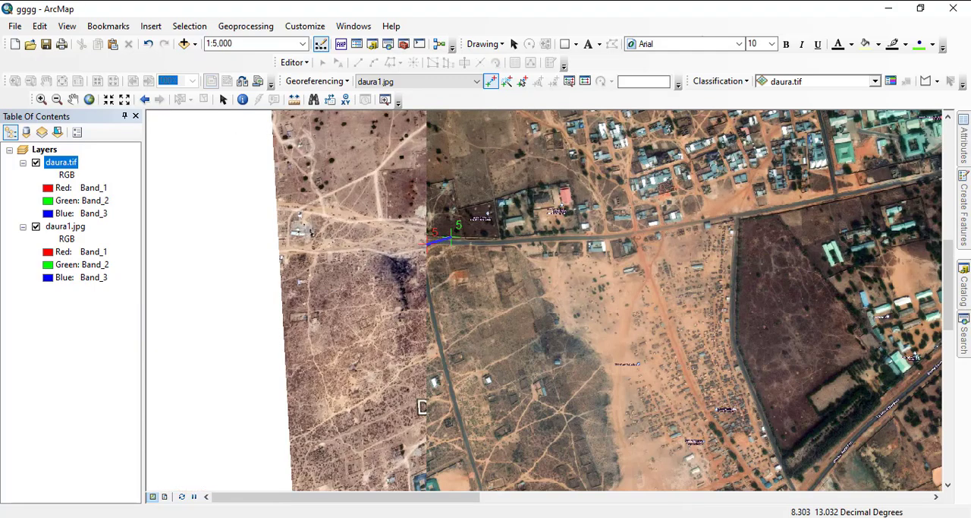
{"action": "left_click_drag", "start_coordinate": [422, 405], "coordinate": [438, 274]}
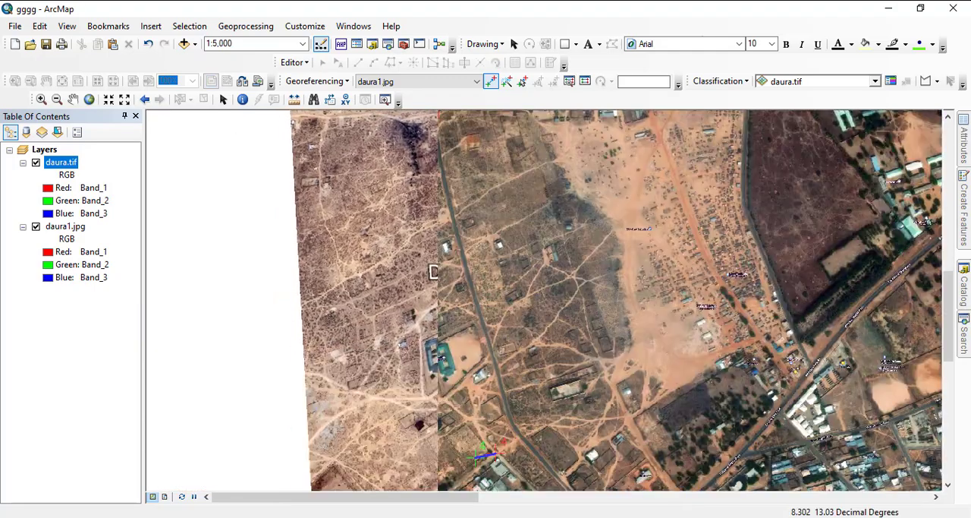
{"action": "left_click_drag", "start_coordinate": [493, 447], "coordinate": [482, 243]}
{"action": "left_click_drag", "start_coordinate": [487, 380], "coordinate": [485, 279]}
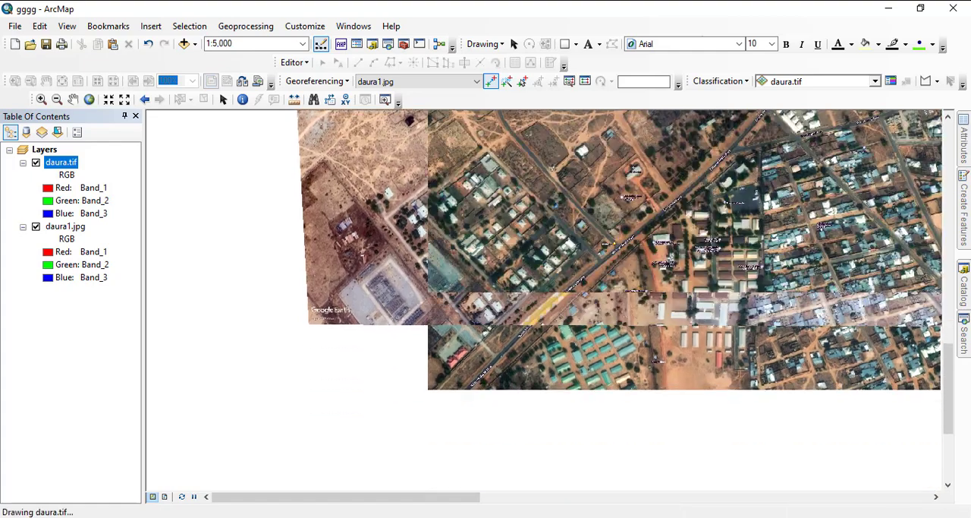
{"action": "left_click_drag", "start_coordinate": [524, 212], "coordinate": [384, 358]}
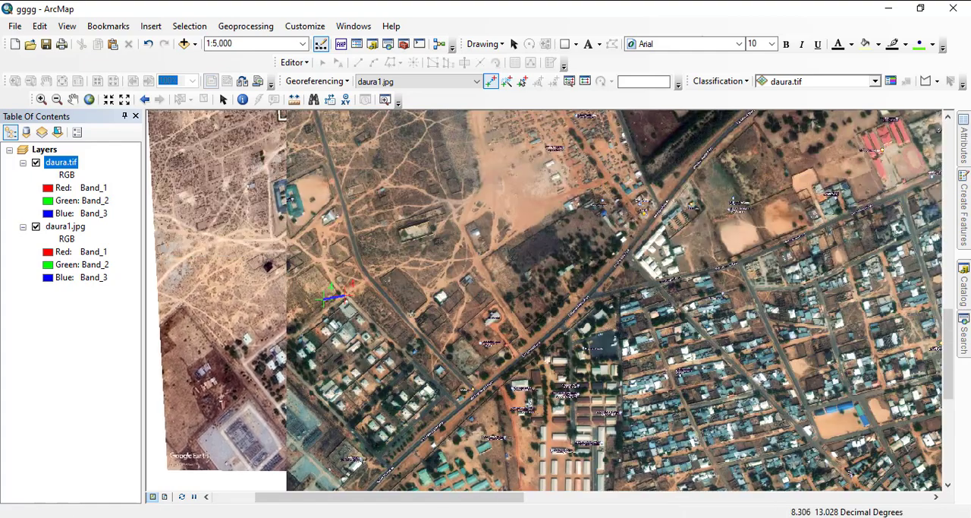
{"action": "left_click_drag", "start_coordinate": [531, 193], "coordinate": [348, 391]}
{"action": "scroll", "coordinate": [560, 268], "scroll_direction": "up", "scroll_amount": 3}
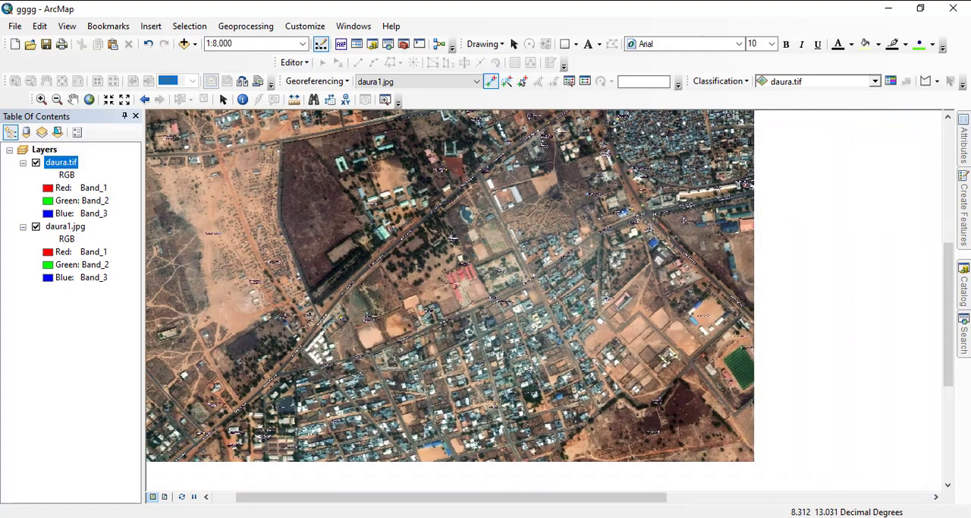
{"action": "left_click_drag", "start_coordinate": [477, 267], "coordinate": [400, 243]}
{"action": "left_click_drag", "start_coordinate": [683, 303], "coordinate": [386, 241]}
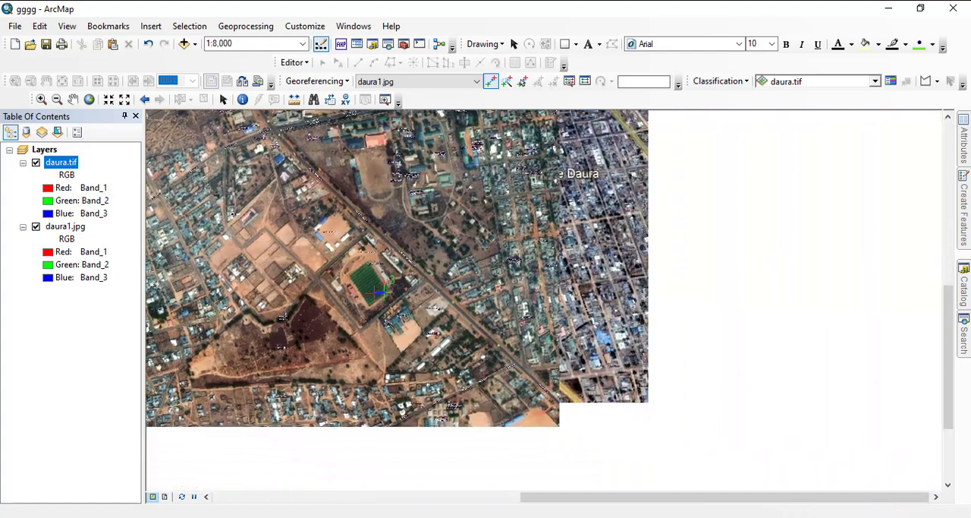
- Add a sixth control point on Kano-Zinder Rd near the road junction at the southeast edge, linking daura1.jpg to daura.tif
{"action": "scroll", "coordinate": [583, 429], "scroll_direction": "down", "scroll_amount": 2}
{"action": "scroll", "coordinate": [531, 286], "scroll_direction": "down", "scroll_amount": 4}
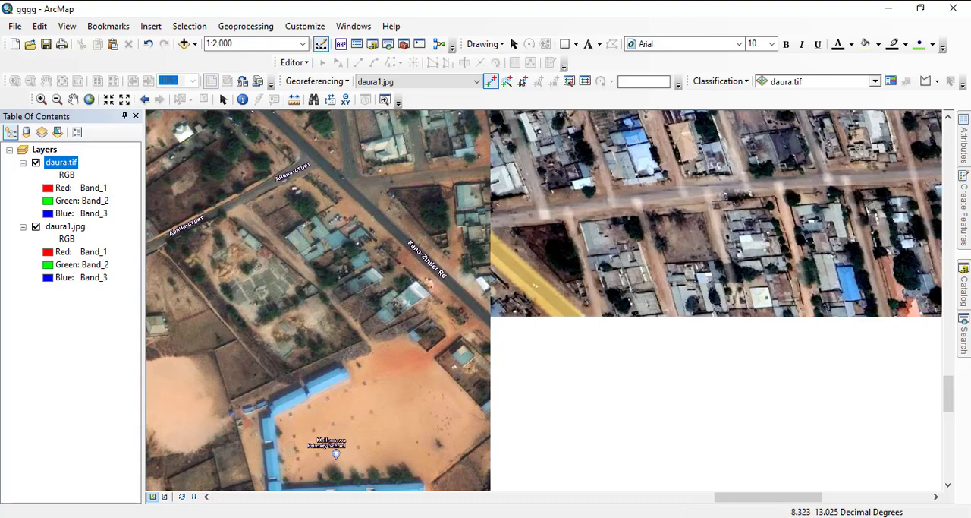
{"action": "left_click", "coordinate": [524, 268]}
{"action": "left_click", "coordinate": [450, 285]}
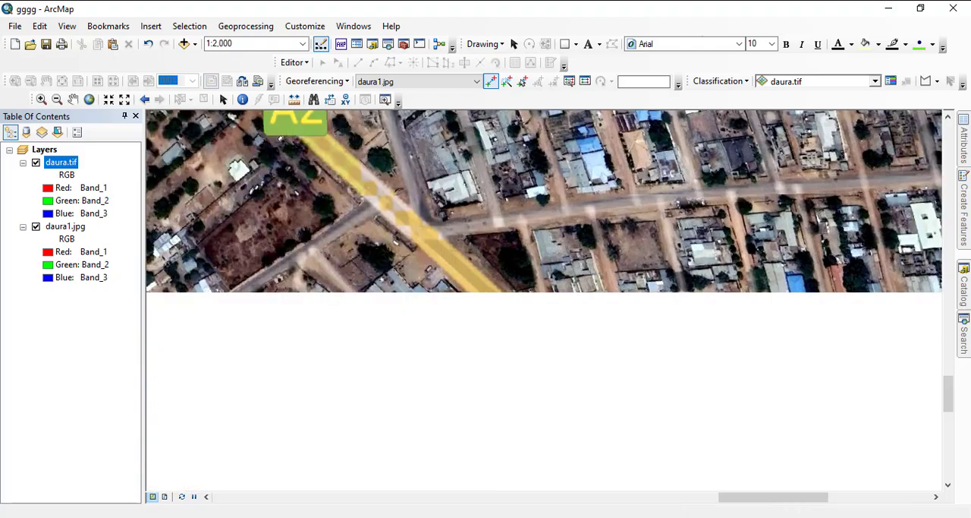
- Examine the overall alignment of daura1.jpg with daura.tif across the southern, western and northern parts of the overlap
{"action": "scroll", "coordinate": [623, 393], "scroll_direction": "up", "scroll_amount": 4}
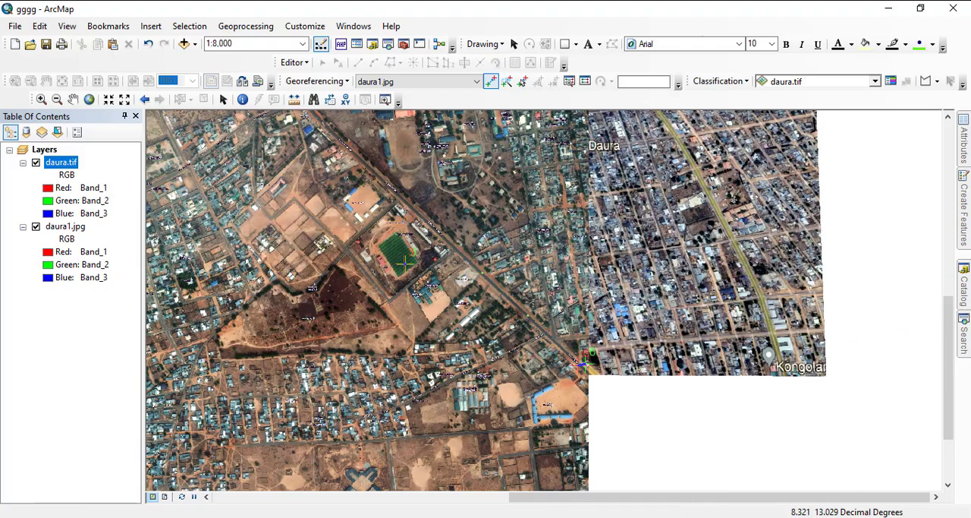
{"action": "left_click_drag", "start_coordinate": [511, 279], "coordinate": [900, 420]}
{"action": "scroll", "coordinate": [639, 268], "scroll_direction": "up", "scroll_amount": 2}
{"action": "scroll", "coordinate": [535, 287], "scroll_direction": "up", "scroll_amount": 2}
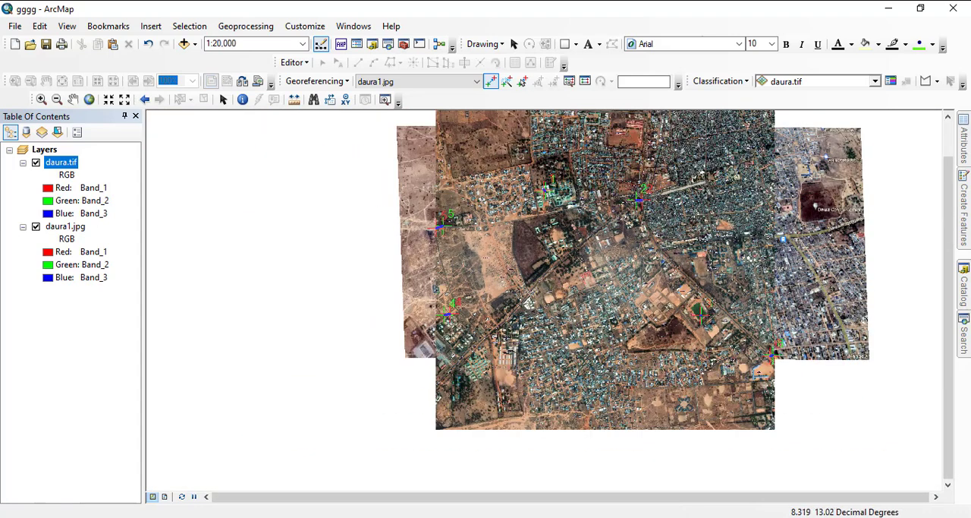
{"action": "scroll", "coordinate": [534, 287], "scroll_direction": "down", "scroll_amount": 3}
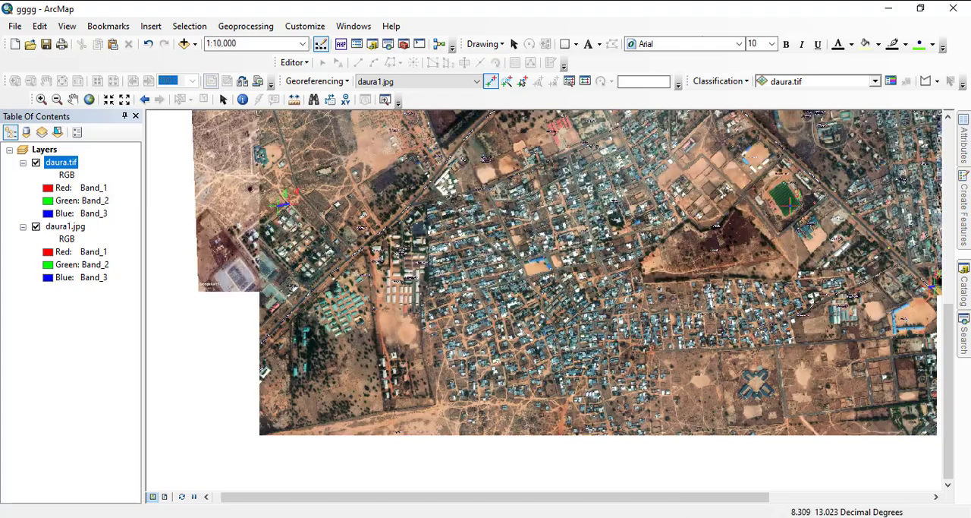
{"action": "left_click_drag", "start_coordinate": [478, 171], "coordinate": [488, 188]}
{"action": "scroll", "coordinate": [539, 292], "scroll_direction": "down", "scroll_amount": 1}
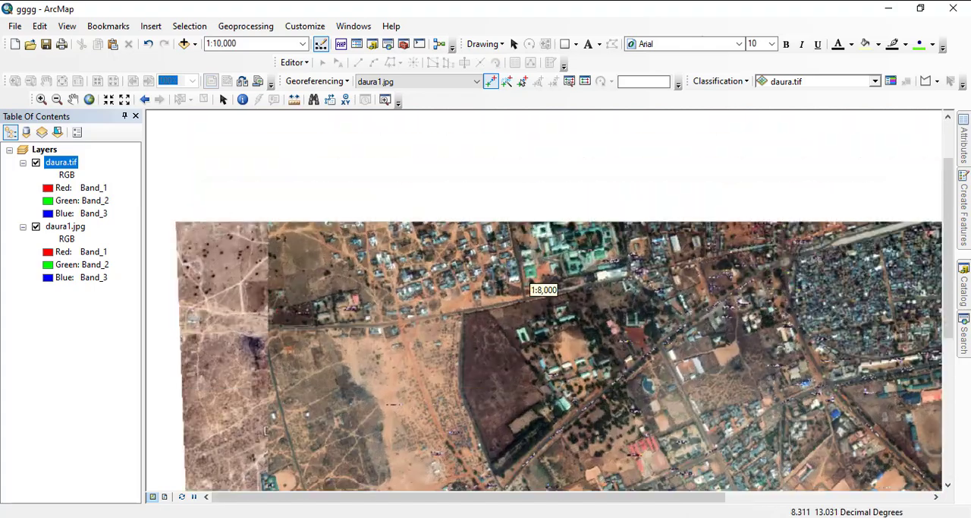
{"action": "scroll", "coordinate": [539, 292], "scroll_direction": "up", "scroll_amount": 2}
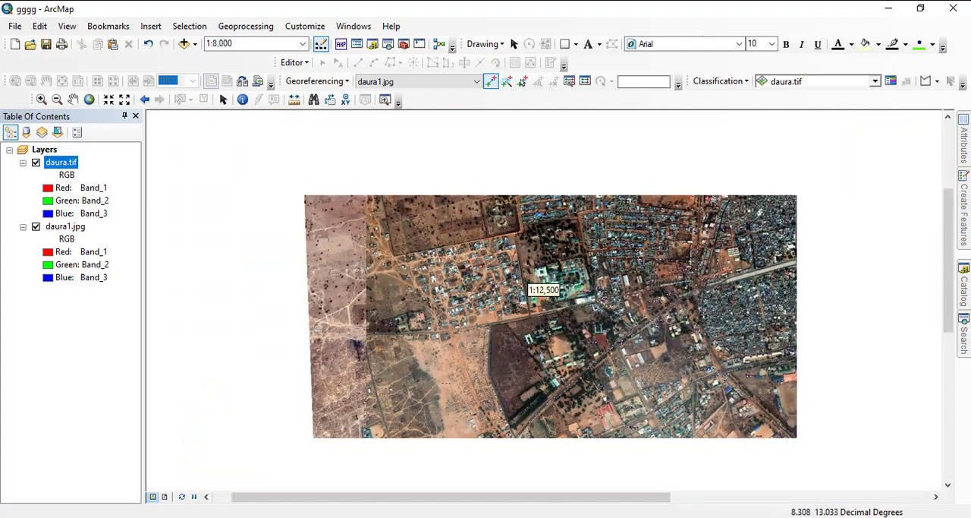
{"action": "scroll", "coordinate": [539, 292], "scroll_direction": "up", "scroll_amount": 3}
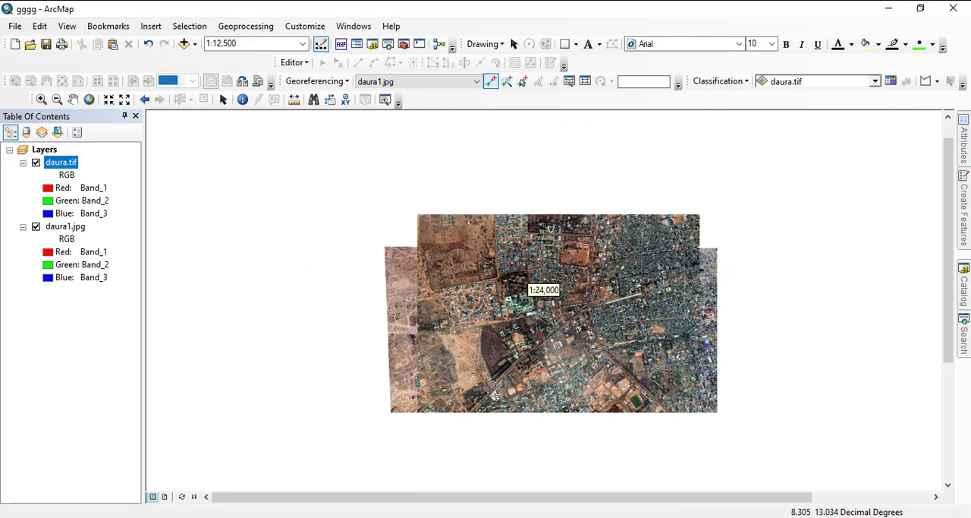
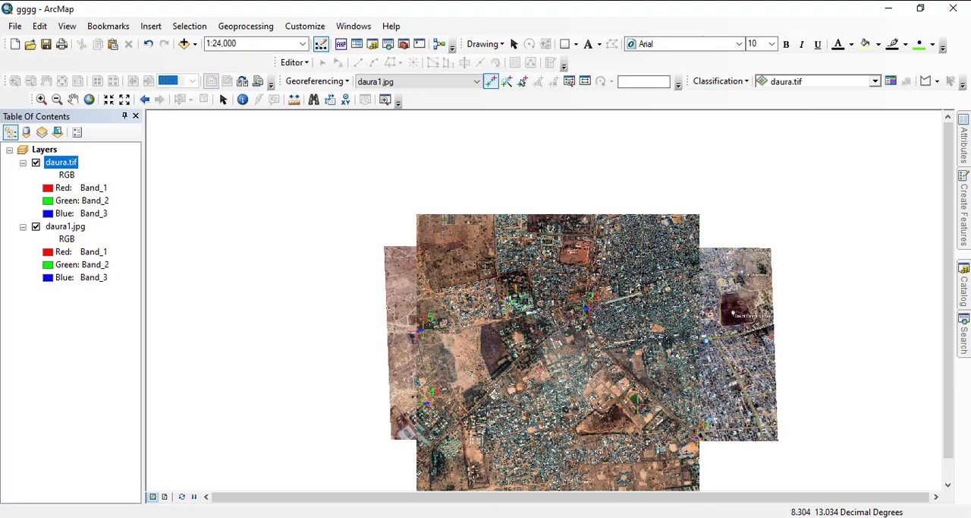
- Examine the alignment of daura1.jpg with daura.tif from the stadium to the western edge, comparing with daura.tif hidden and shown
{"action": "scroll", "coordinate": [542, 289], "scroll_direction": "up", "scroll_amount": 3}
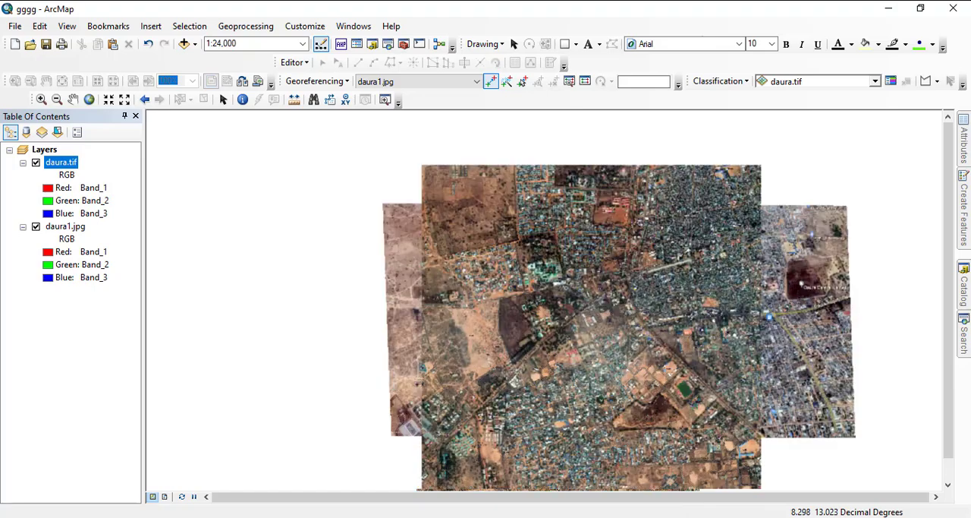
{"action": "scroll", "coordinate": [542, 288], "scroll_direction": "down", "scroll_amount": 2}
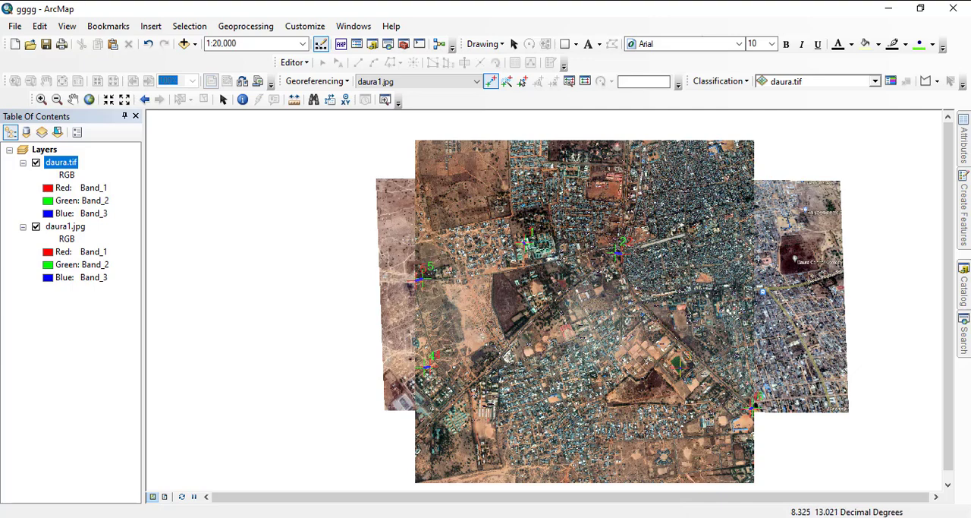
{"action": "scroll", "coordinate": [542, 288], "scroll_direction": "up", "scroll_amount": 2}
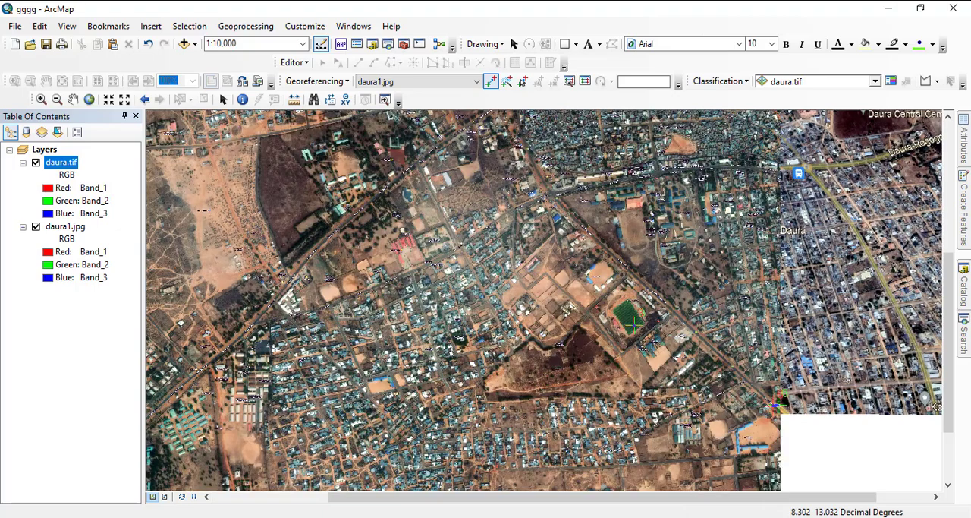
{"action": "left_click", "coordinate": [36, 162]}
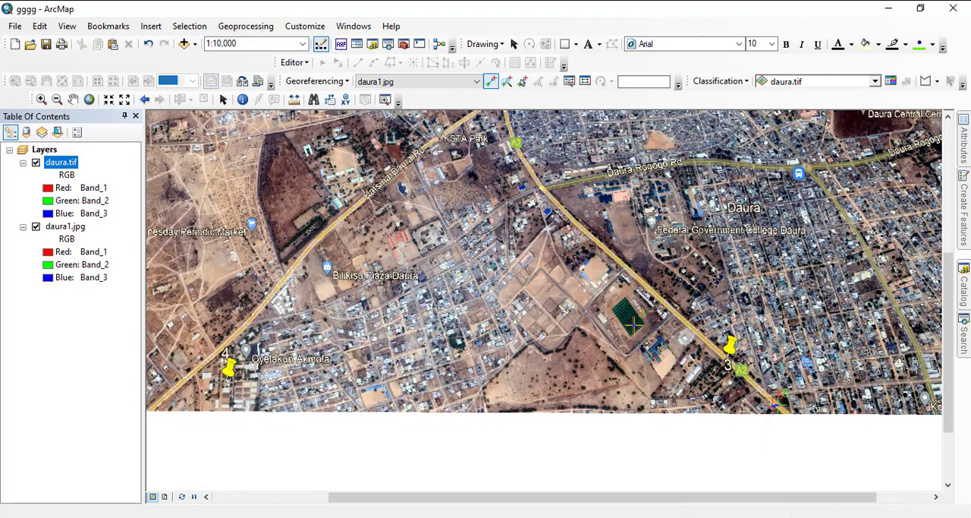
{"action": "left_click", "coordinate": [36, 162]}
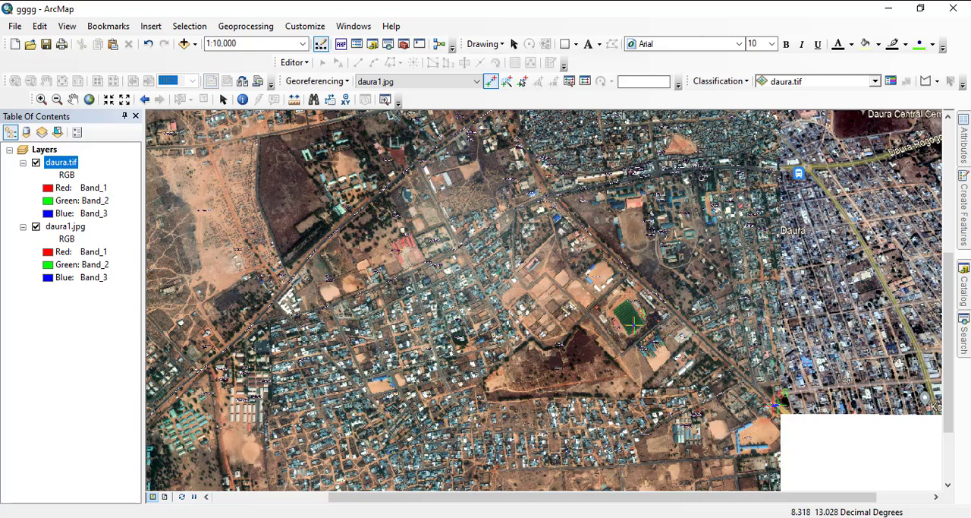
{"action": "left_click_drag", "start_coordinate": [372, 320], "coordinate": [677, 216]}
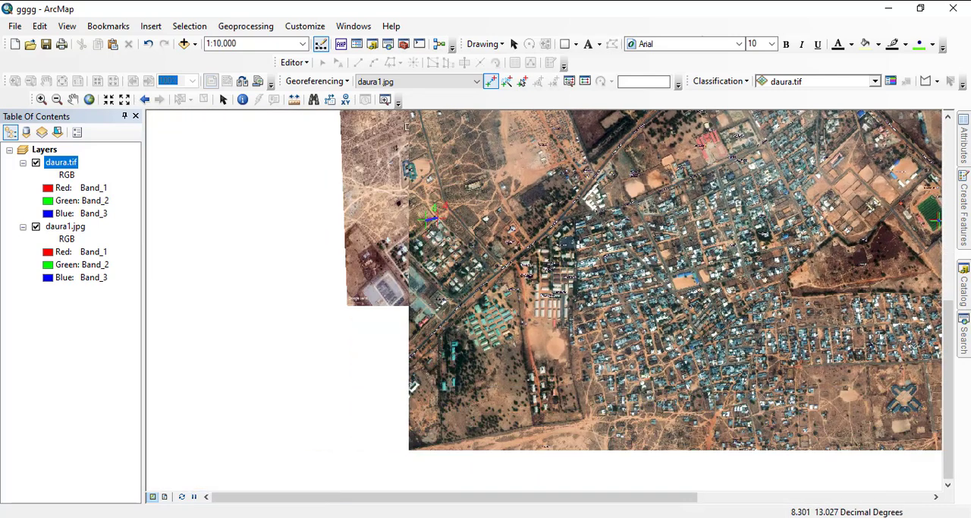
{"action": "scroll", "coordinate": [431, 217], "scroll_direction": "up", "scroll_amount": 1}
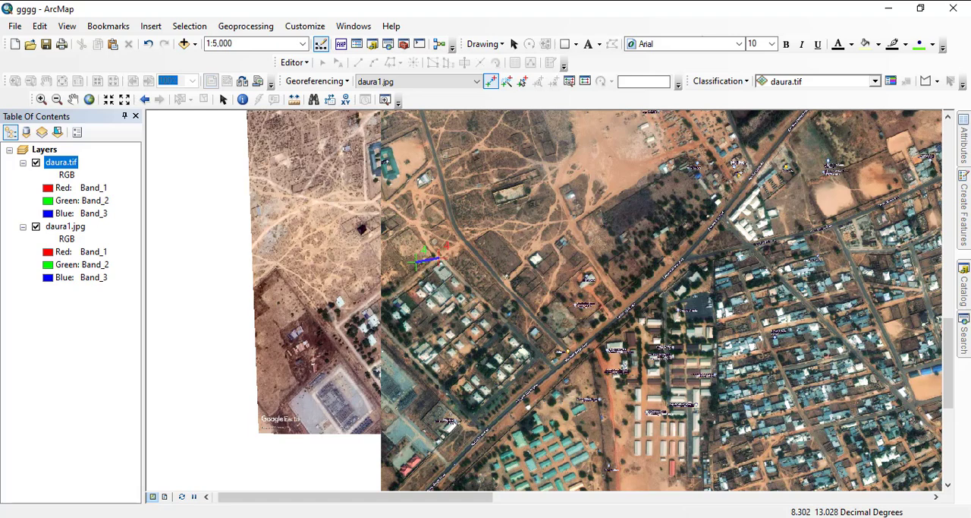
{"action": "left_click_drag", "start_coordinate": [546, 227], "coordinate": [443, 343]}
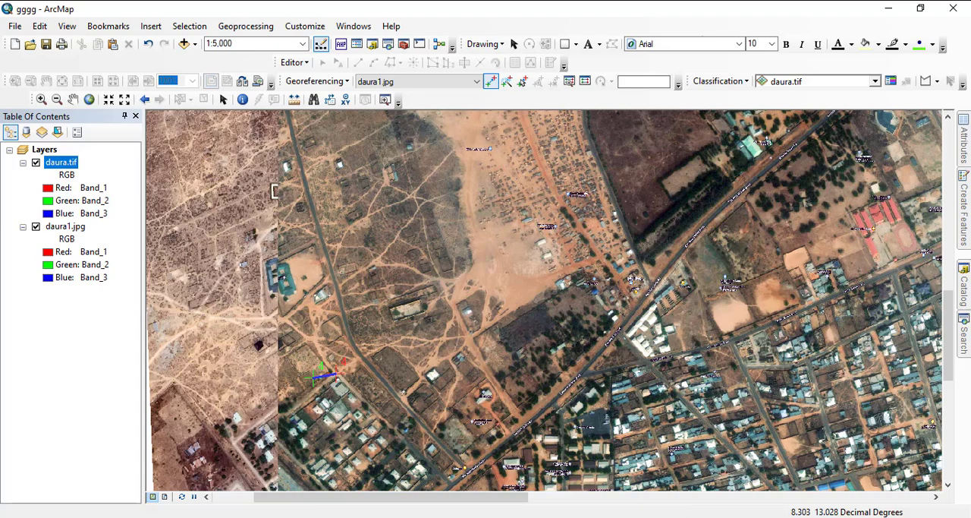
{"action": "scroll", "coordinate": [344, 434], "scroll_direction": "down", "scroll_amount": 3}
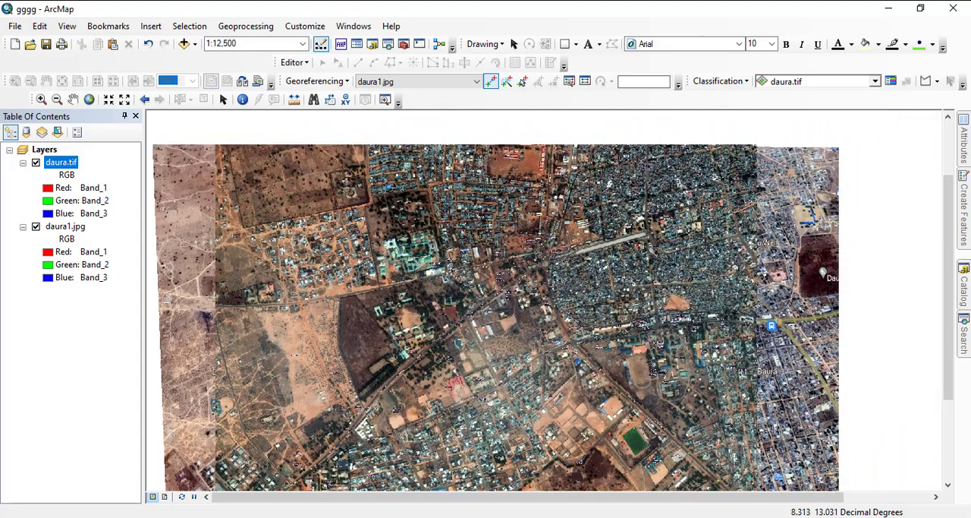
{"action": "scroll", "coordinate": [537, 287], "scroll_direction": "down", "scroll_amount": 2}
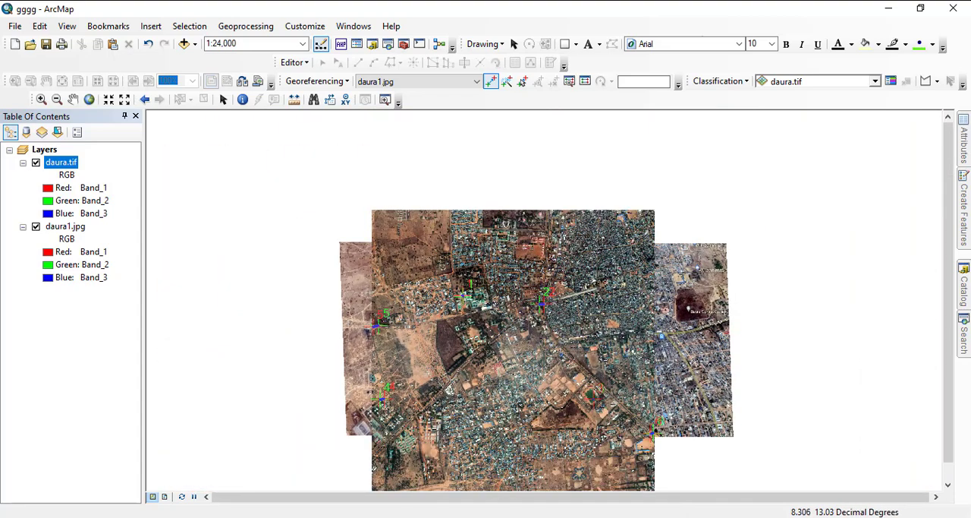
{"action": "left_click_drag", "start_coordinate": [528, 385], "coordinate": [536, 275]}
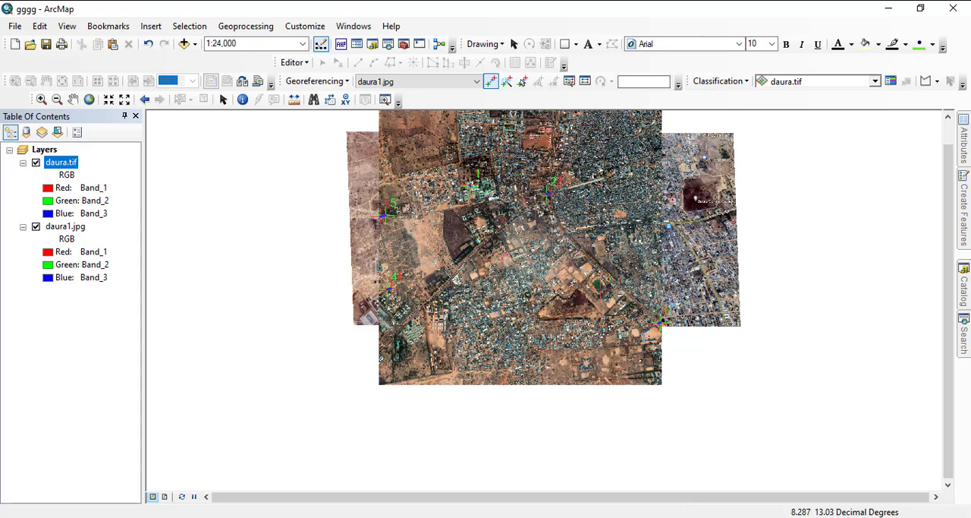
- Rectify daura1.jpg with nearest neighbor resampling, saving it uncompressed in TIFF format as daura11.tif in the traing folder
{"action": "left_click", "coordinate": [317, 80]}
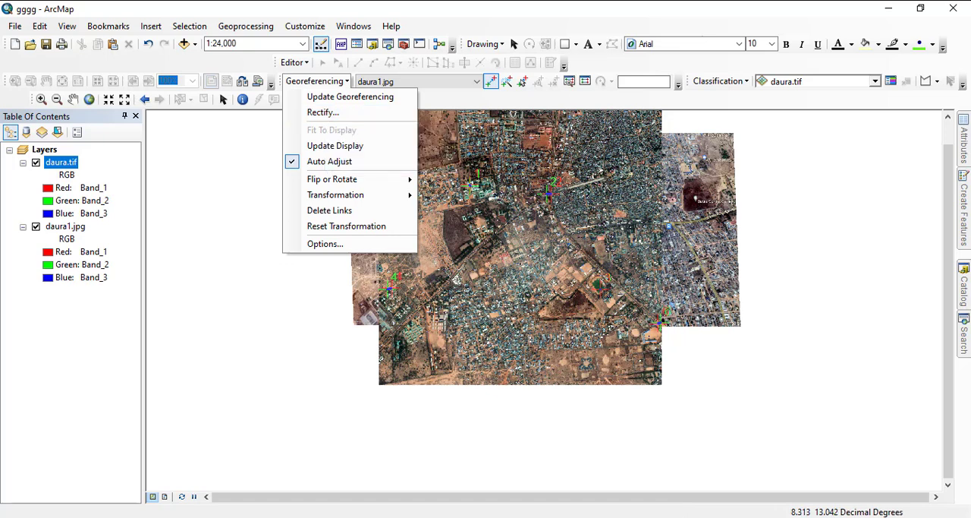
{"action": "left_click_drag", "start_coordinate": [456, 279], "coordinate": [434, 284]}
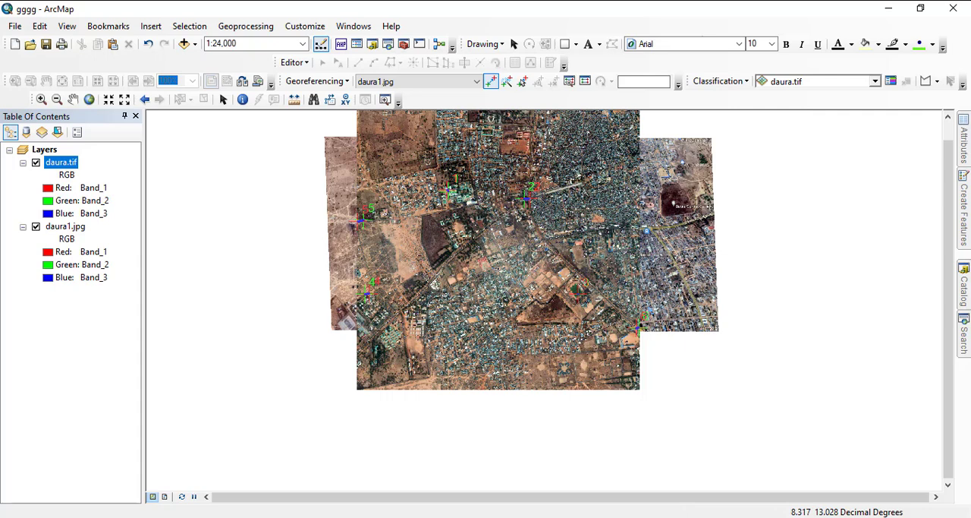
{"action": "left_click", "coordinate": [318, 81]}
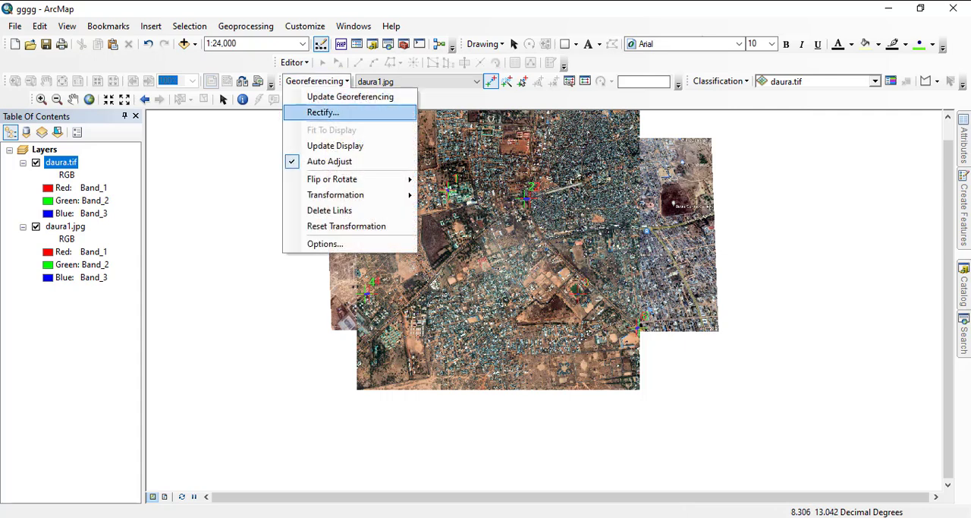
{"action": "left_click", "coordinate": [323, 112]}
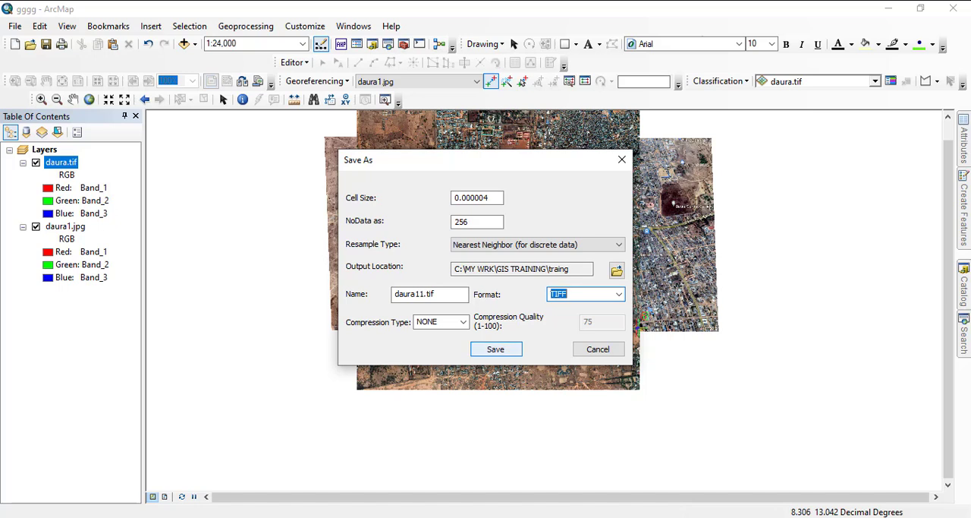
{"action": "key", "text": "Return"}
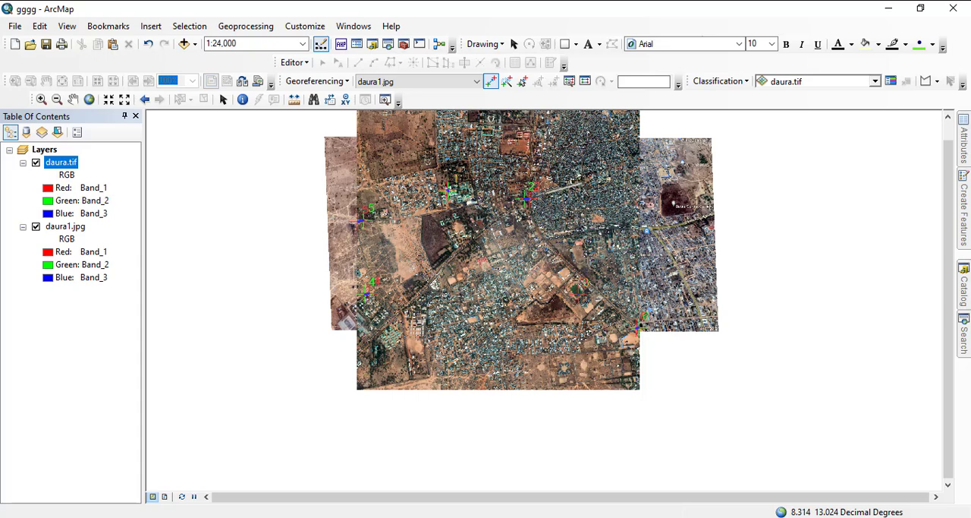
- Update the georeferencing of daura1.jpg and switch to the Select Elements tool
{"action": "left_click", "coordinate": [318, 81]}
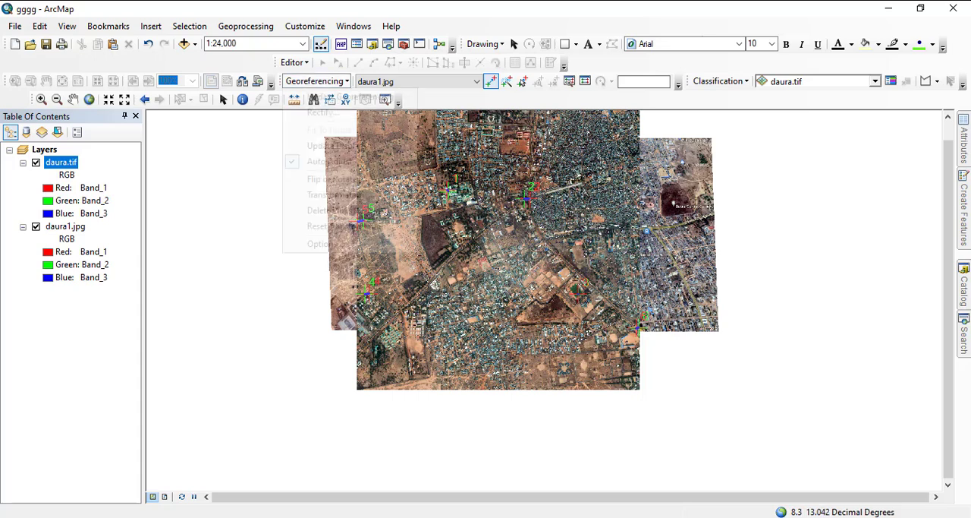
{"action": "left_click", "coordinate": [338, 97]}
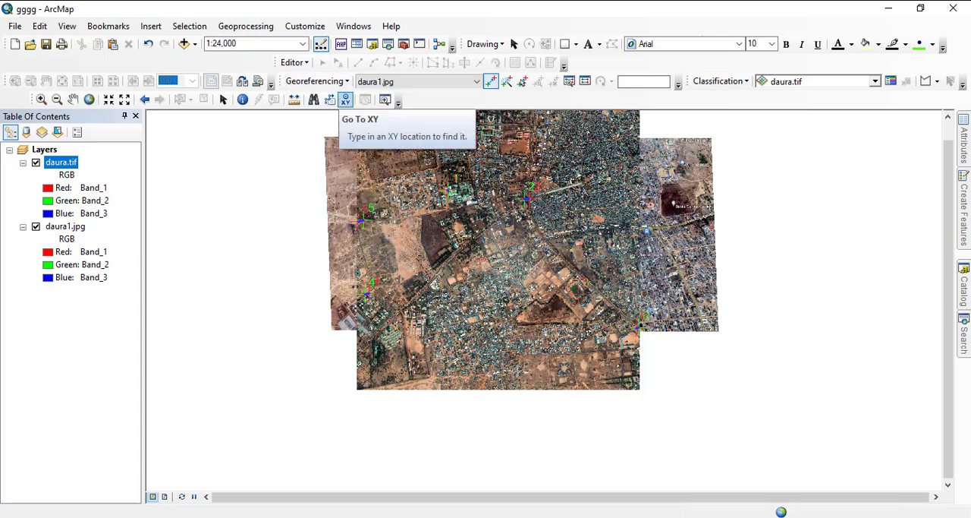
{"action": "left_click", "coordinate": [223, 100]}
- Hide daura.tif and examine daura1.jpg on its own, from the A2 roundabout to the southern edge and the full extent
{"action": "scroll", "coordinate": [448, 220], "scroll_direction": "up", "scroll_amount": 2}
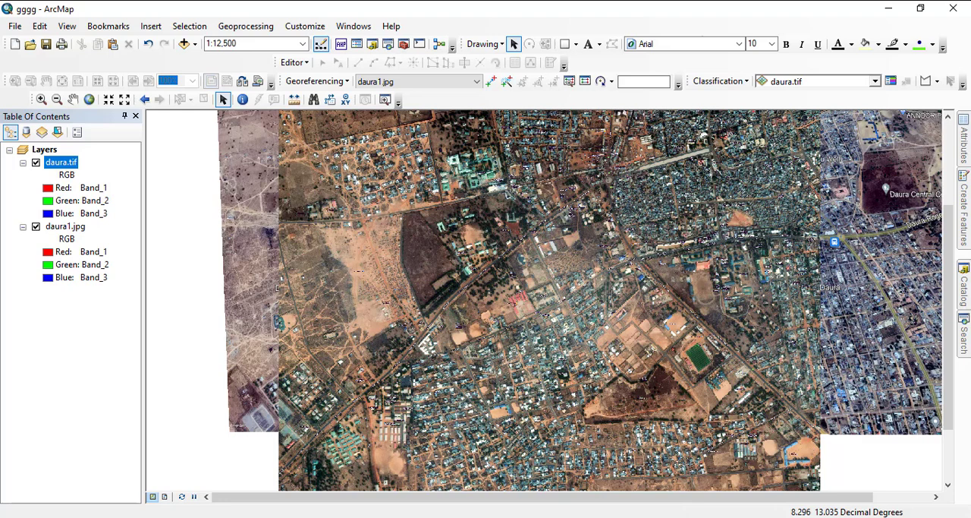
{"action": "left_click", "coordinate": [36, 162]}
{"action": "scroll", "coordinate": [531, 283], "scroll_direction": "down", "scroll_amount": 2}
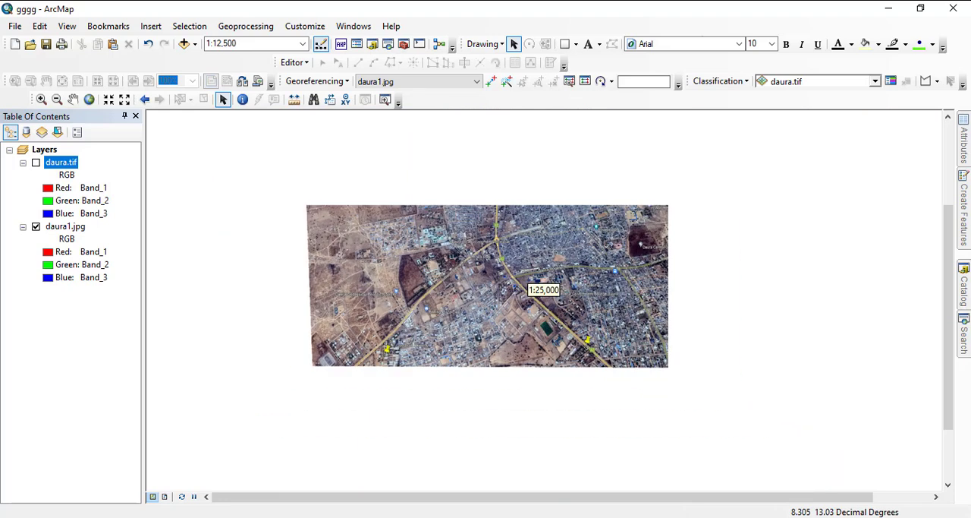
{"action": "scroll", "coordinate": [531, 284], "scroll_direction": "up", "scroll_amount": 3}
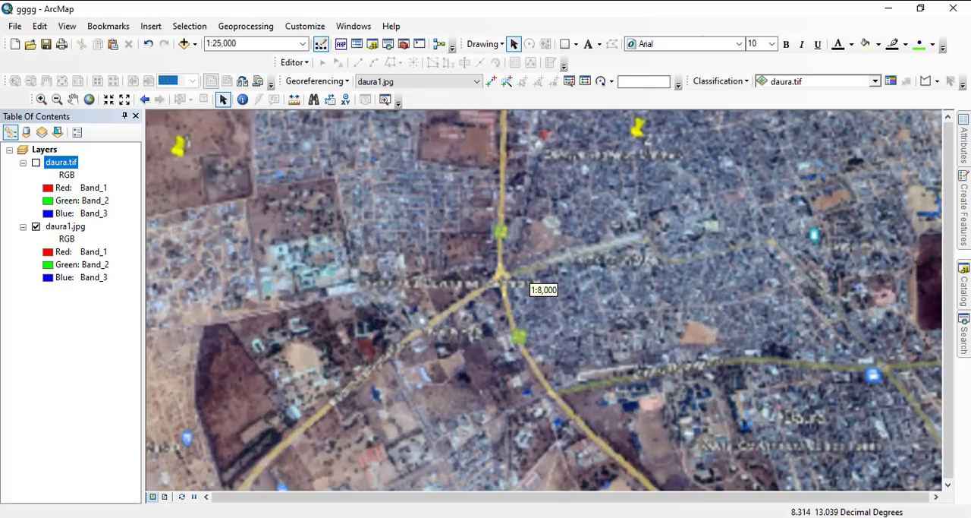
{"action": "scroll", "coordinate": [540, 287], "scroll_direction": "up", "scroll_amount": 4}
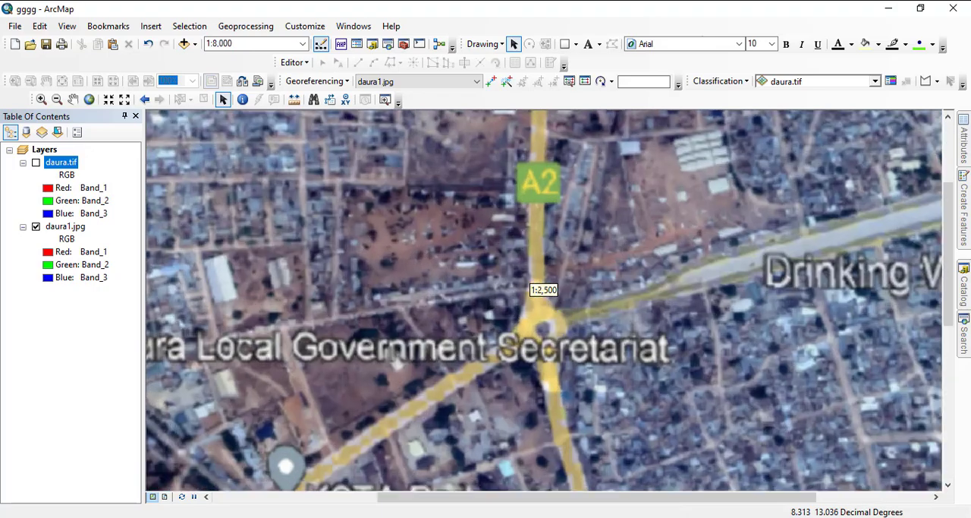
{"action": "scroll", "coordinate": [536, 283], "scroll_direction": "down", "scroll_amount": 2}
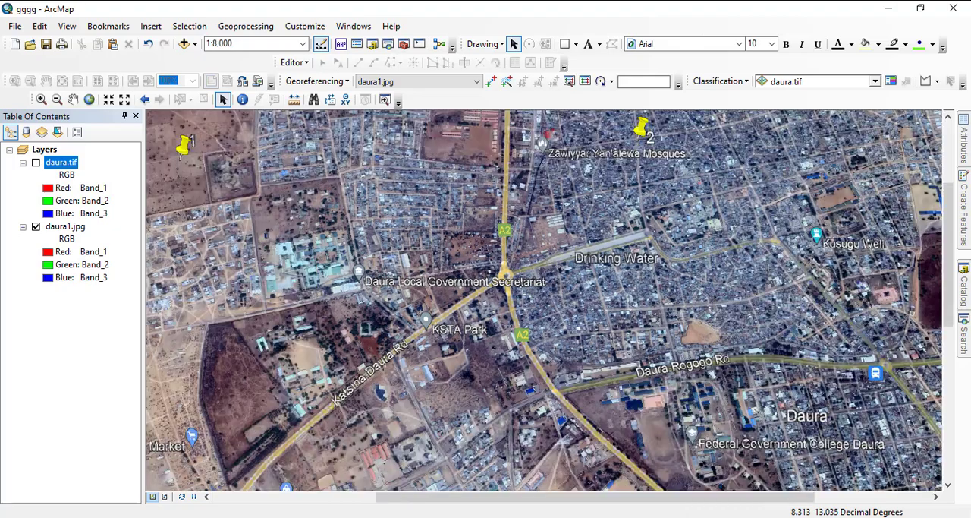
{"action": "left_click_drag", "start_coordinate": [492, 425], "coordinate": [657, 130]}
{"action": "left_click_drag", "start_coordinate": [497, 323], "coordinate": [527, 275]}
{"action": "scroll", "coordinate": [531, 285], "scroll_direction": "down", "scroll_amount": 3}
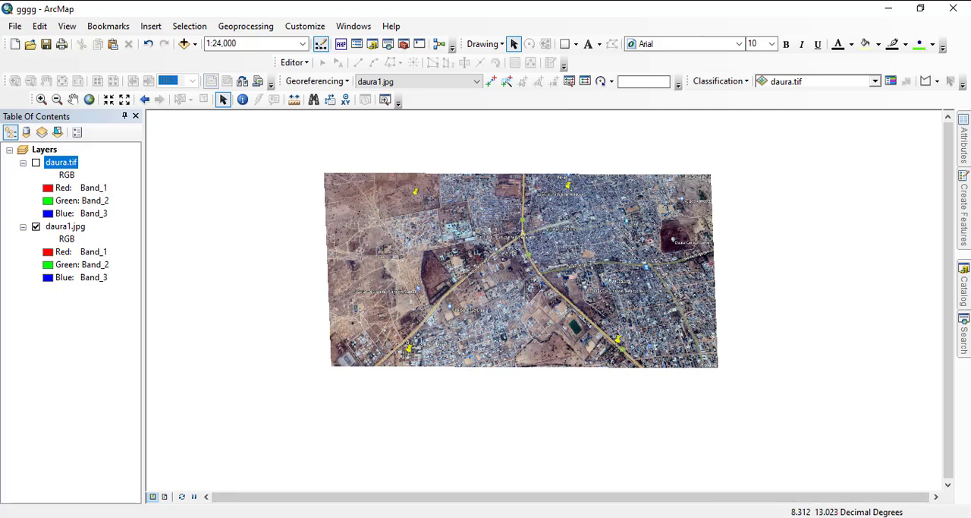
{"action": "scroll", "coordinate": [530, 284], "scroll_direction": "up", "scroll_amount": 3}
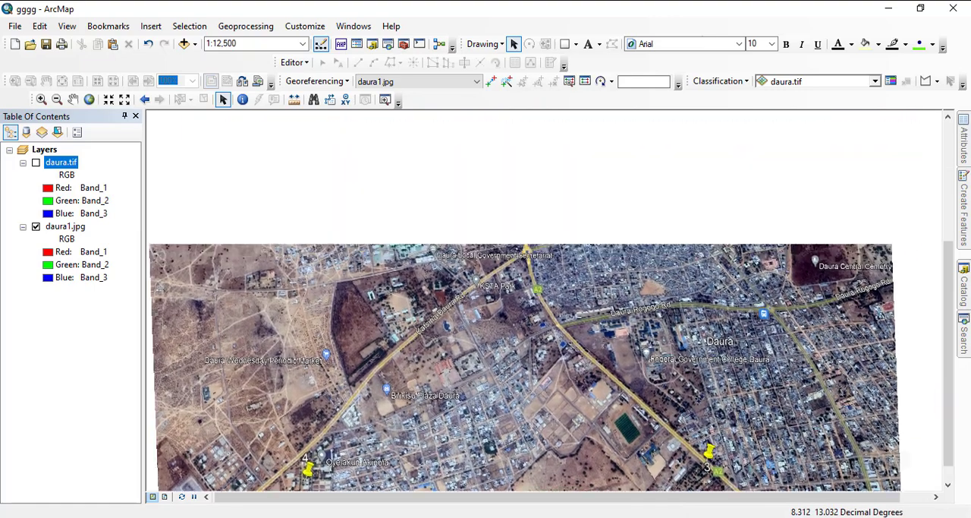
{"action": "left_click_drag", "start_coordinate": [514, 287], "coordinate": [511, 302]}
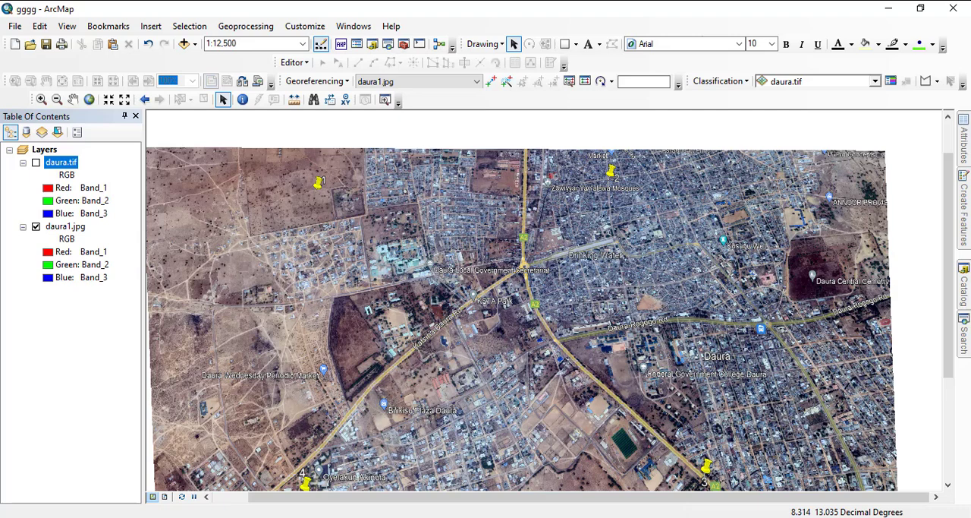
{"action": "scroll", "coordinate": [524, 292], "scroll_direction": "down", "scroll_amount": 3}
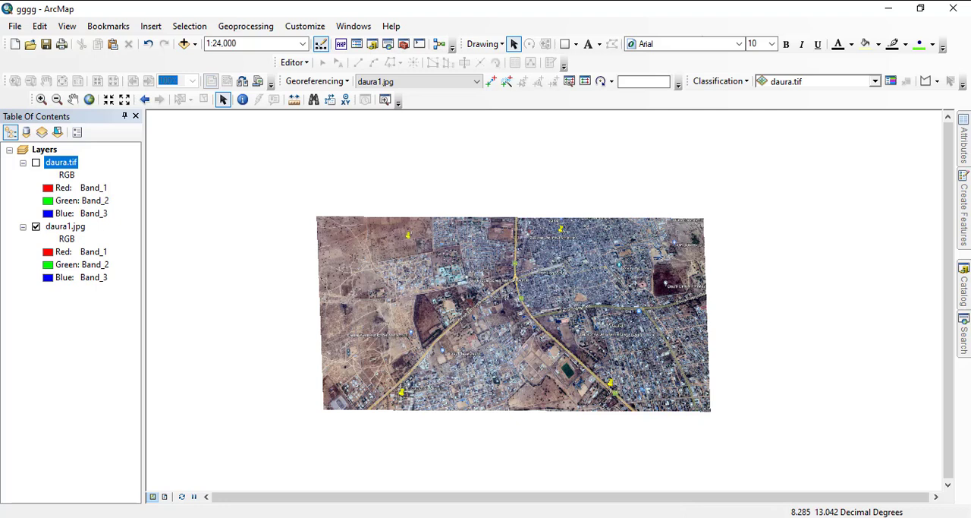
- Move daura1.jpg above daura.tif in the layer order and make daura.tif visible again
{"action": "left_click_drag", "start_coordinate": [65, 226], "coordinate": [65, 156]}
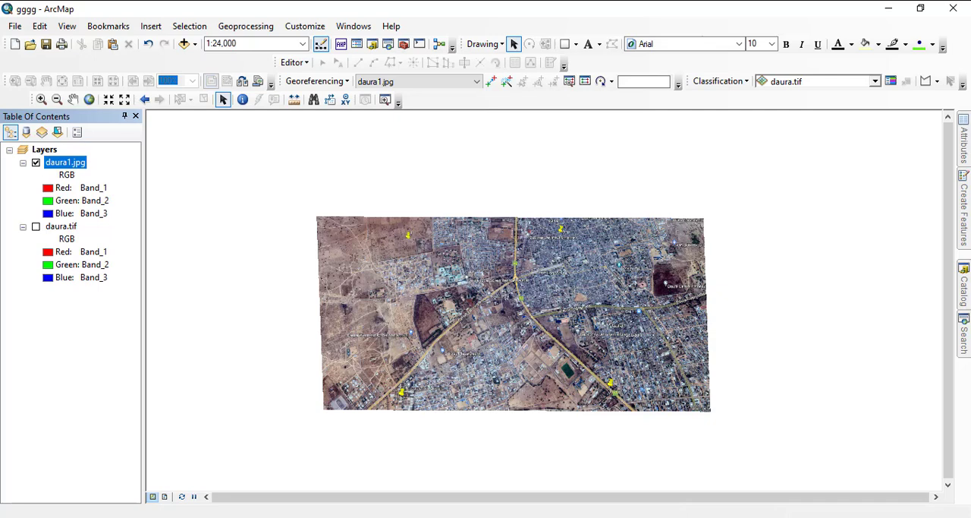
{"action": "left_click", "coordinate": [36, 226]}
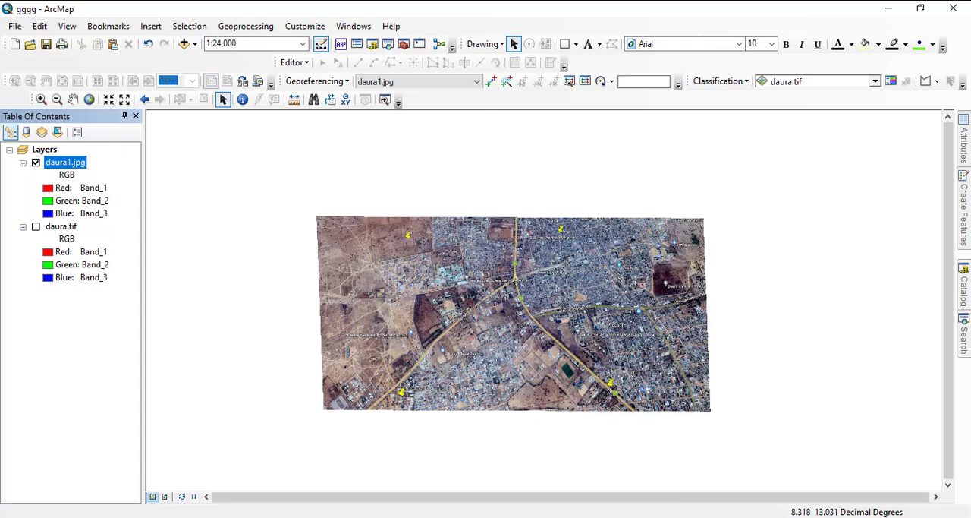
{"action": "left_click", "coordinate": [35, 226]}
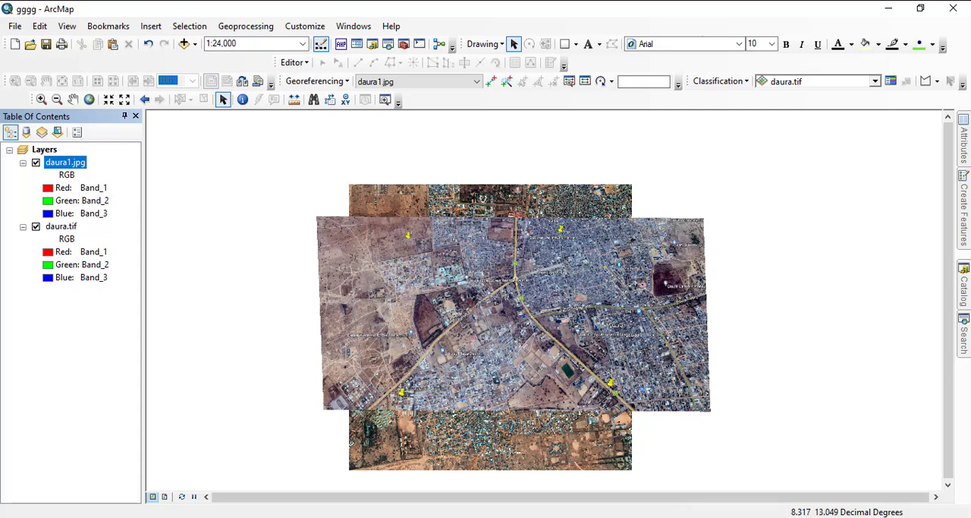
- Review the link table of daura1.jpg with all links selected, and examine the highlighted control points around the A2 roundabout
{"action": "left_click", "coordinate": [585, 82]}
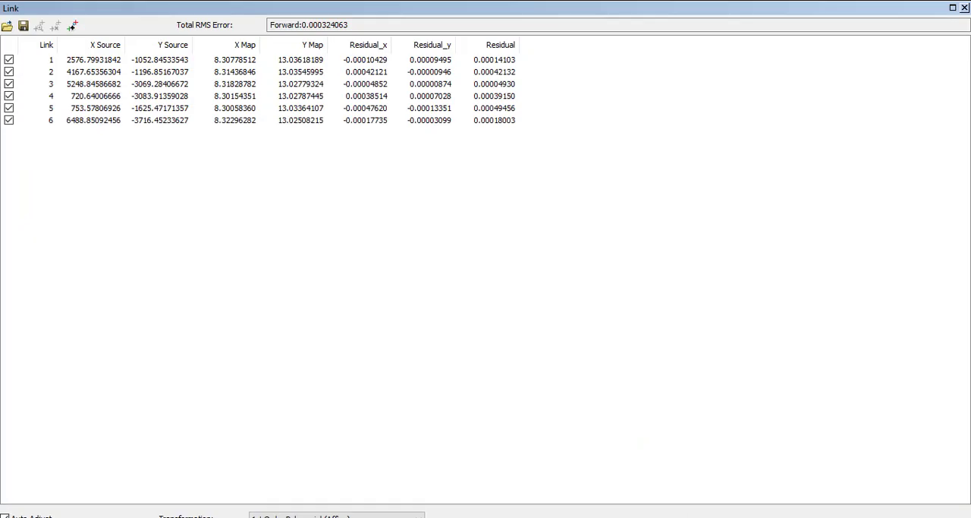
{"action": "left_click_drag", "start_coordinate": [582, 138], "coordinate": [125, 57]}
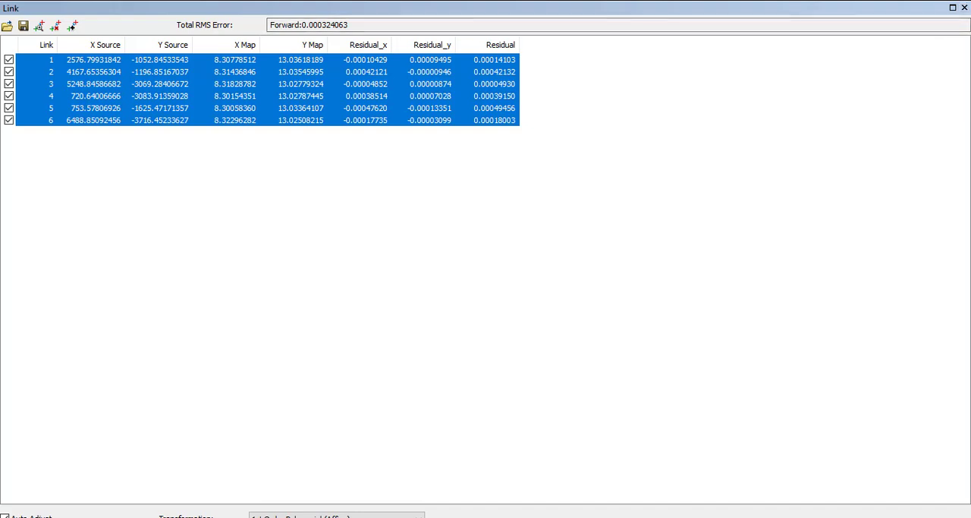
{"action": "left_click", "coordinate": [965, 7]}
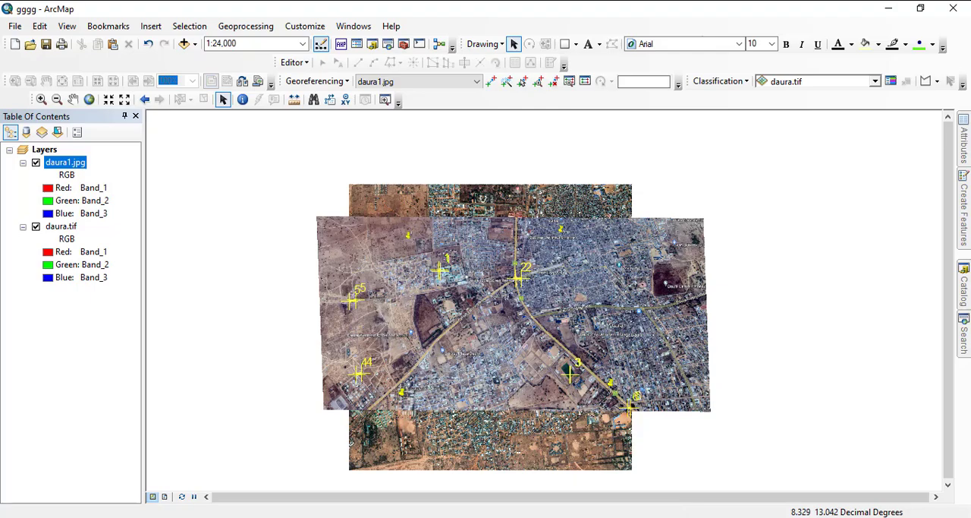
{"action": "scroll", "coordinate": [531, 285], "scroll_direction": "up", "scroll_amount": 2}
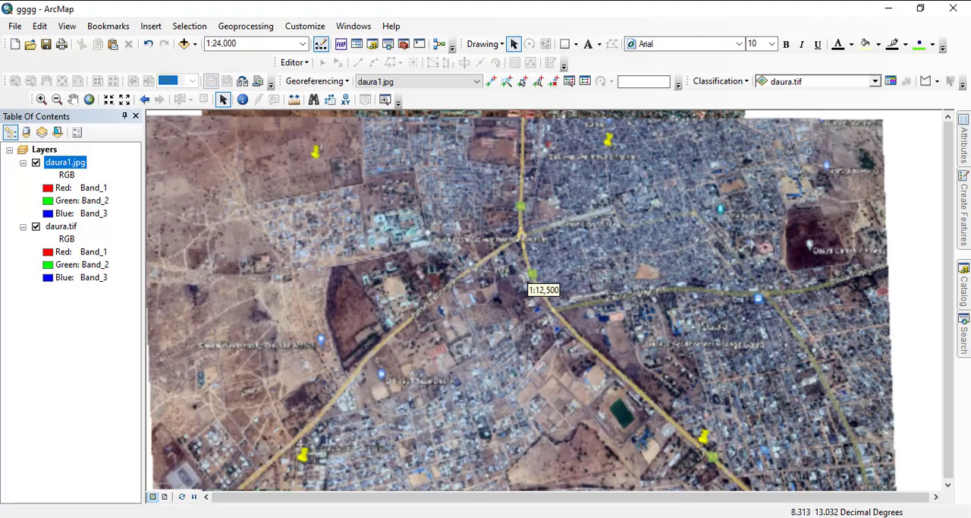
{"action": "scroll", "coordinate": [531, 284], "scroll_direction": "up", "scroll_amount": 1}
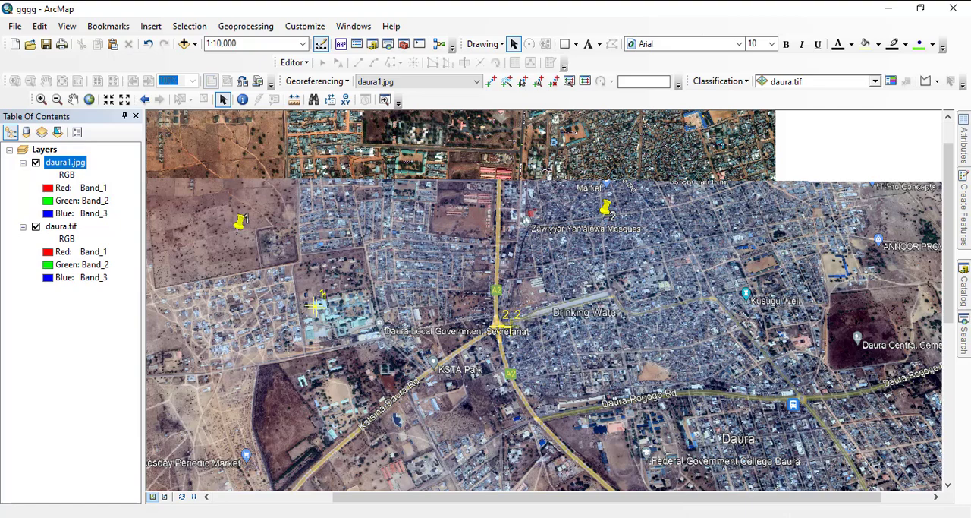
- Compare daura1.jpg with daura.tif along the northern edge near the A2 road and at the southwestern edge near pin 4
{"action": "scroll", "coordinate": [535, 283], "scroll_direction": "up", "scroll_amount": 2}
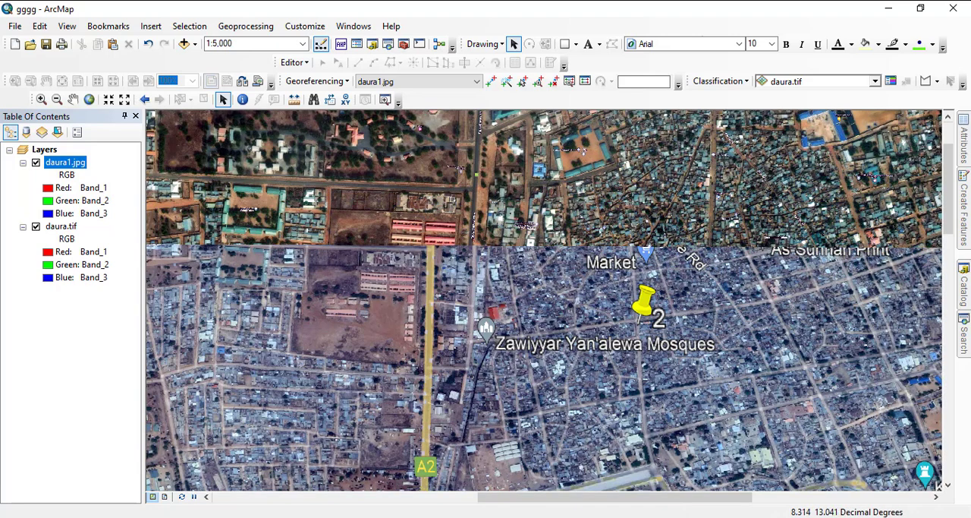
{"action": "left_click_drag", "start_coordinate": [476, 251], "coordinate": [498, 177]}
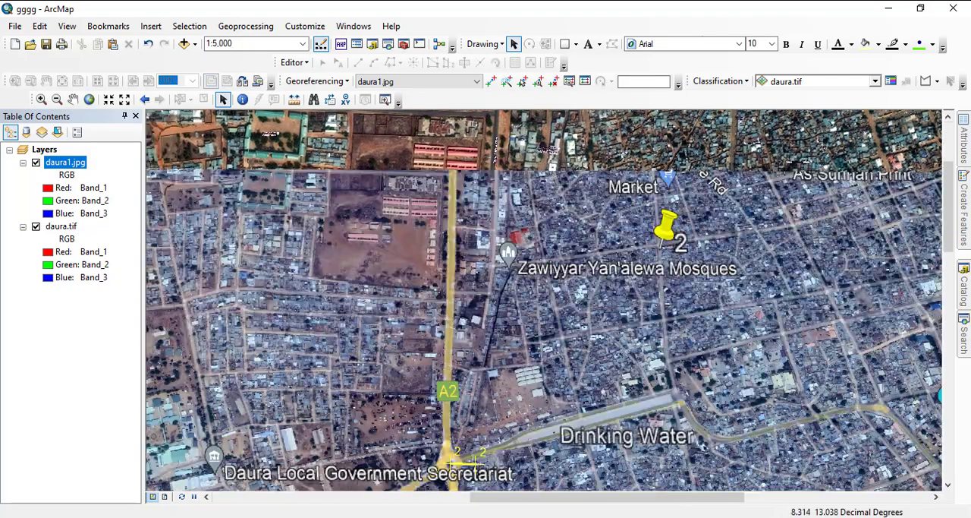
{"action": "left_click_drag", "start_coordinate": [486, 296], "coordinate": [499, 222]}
{"action": "left_click_drag", "start_coordinate": [500, 228], "coordinate": [493, 291]}
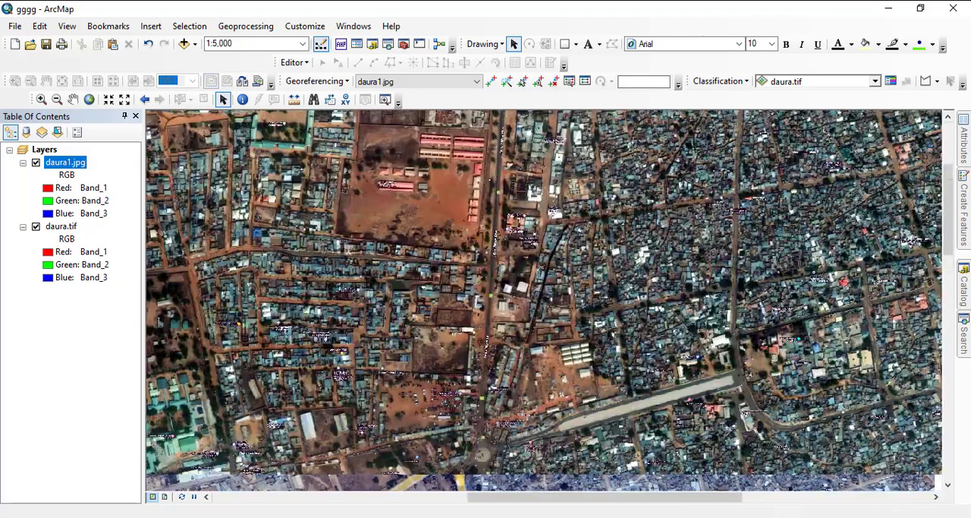
{"action": "left_click_drag", "start_coordinate": [524, 167], "coordinate": [481, 259]}
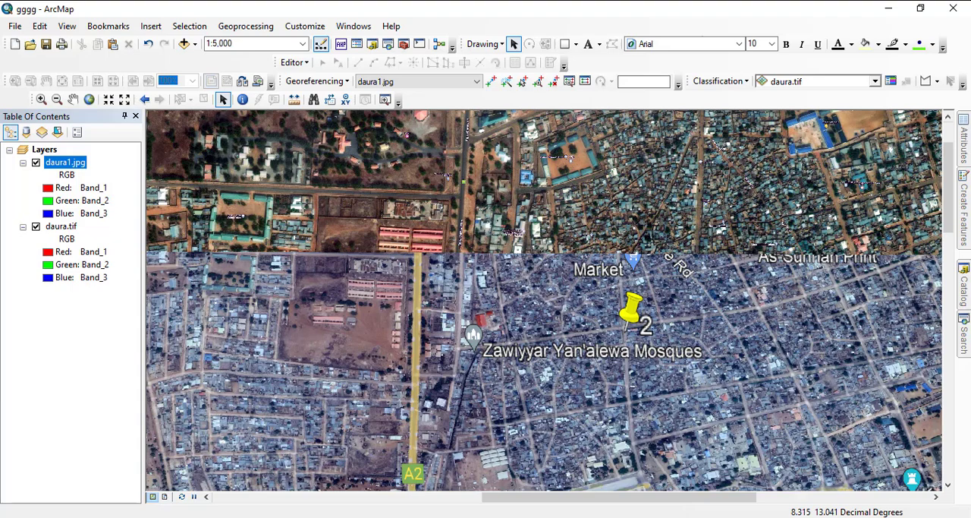
{"action": "left_click_drag", "start_coordinate": [480, 364], "coordinate": [593, 209]}
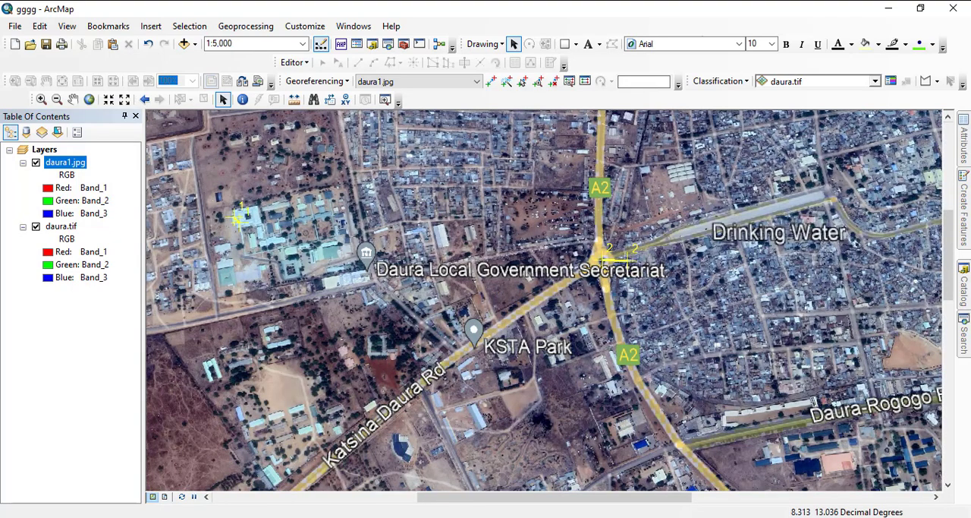
{"action": "left_click_drag", "start_coordinate": [425, 422], "coordinate": [822, 152]}
{"action": "left_click_drag", "start_coordinate": [607, 395], "coordinate": [746, 156]}
{"action": "left_click_drag", "start_coordinate": [531, 395], "coordinate": [597, 282]}
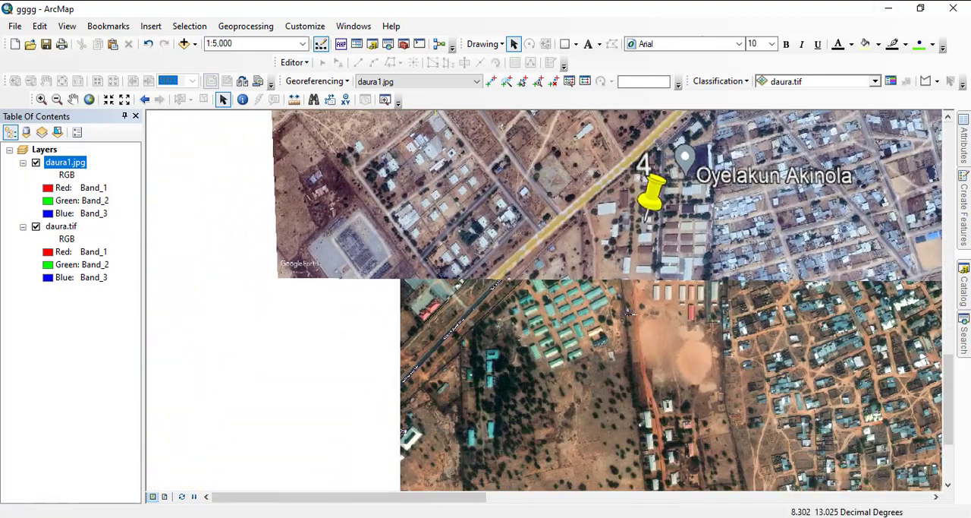
- Add a control point linking the Katsina-Daura road at the southern edge of daura1.jpg to the same road in daura.tif
{"action": "scroll", "coordinate": [535, 288], "scroll_direction": "up", "scroll_amount": 4}
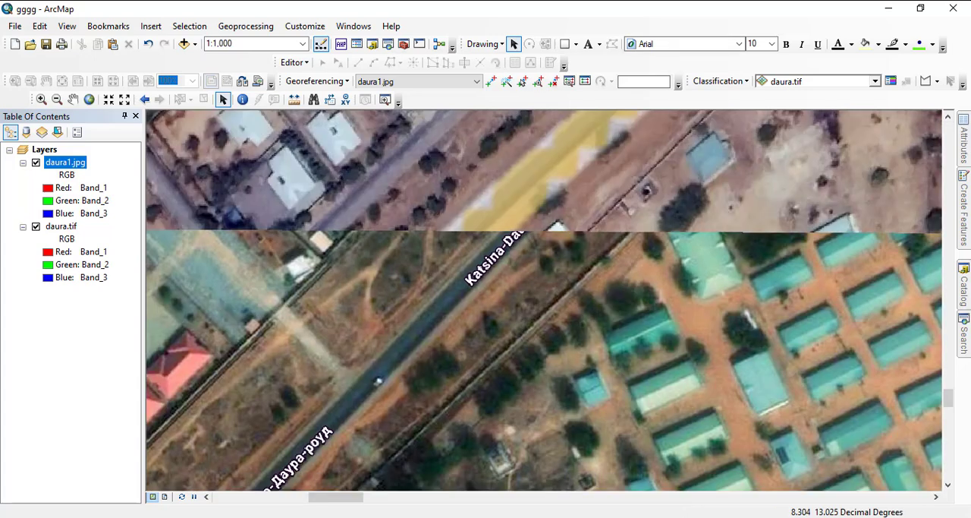
{"action": "left_click", "coordinate": [490, 81]}
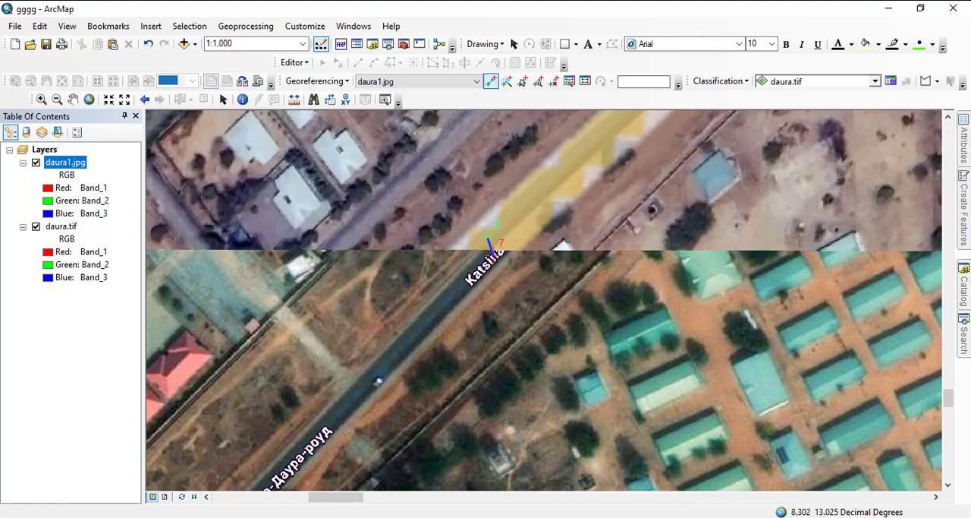
{"action": "scroll", "coordinate": [522, 277], "scroll_direction": "up", "scroll_amount": 4}
{"action": "scroll", "coordinate": [523, 277], "scroll_direction": "down", "scroll_amount": 1}
{"action": "scroll", "coordinate": [522, 276], "scroll_direction": "up", "scroll_amount": 4}
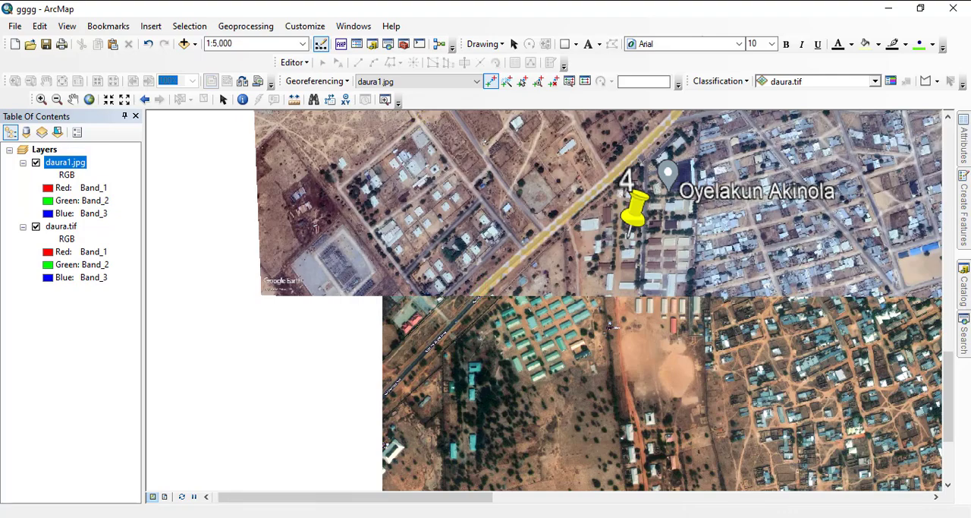
- Add a control point linking the northern end of the A2 road in daura1.jpg to the same road in daura.tif
{"action": "scroll", "coordinate": [531, 280], "scroll_direction": "up", "scroll_amount": 5}
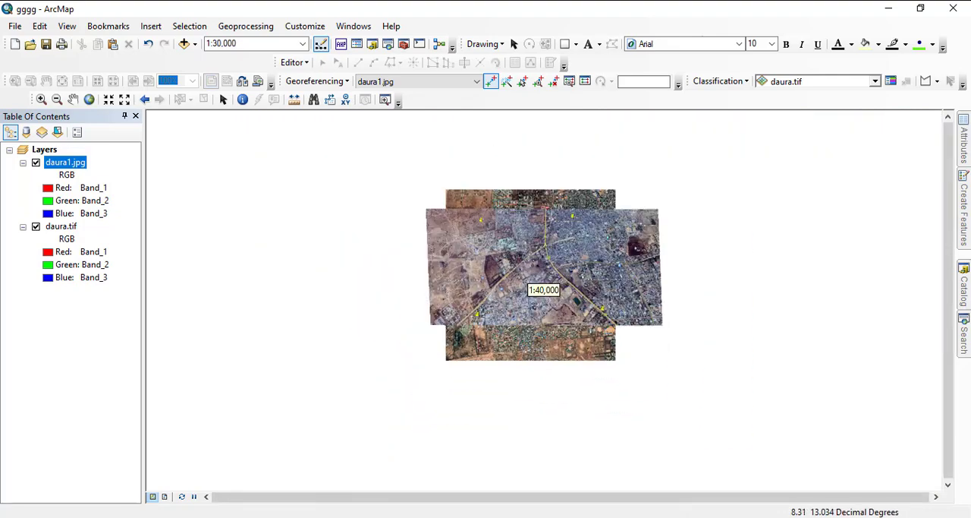
{"action": "scroll", "coordinate": [532, 281], "scroll_direction": "down", "scroll_amount": 5}
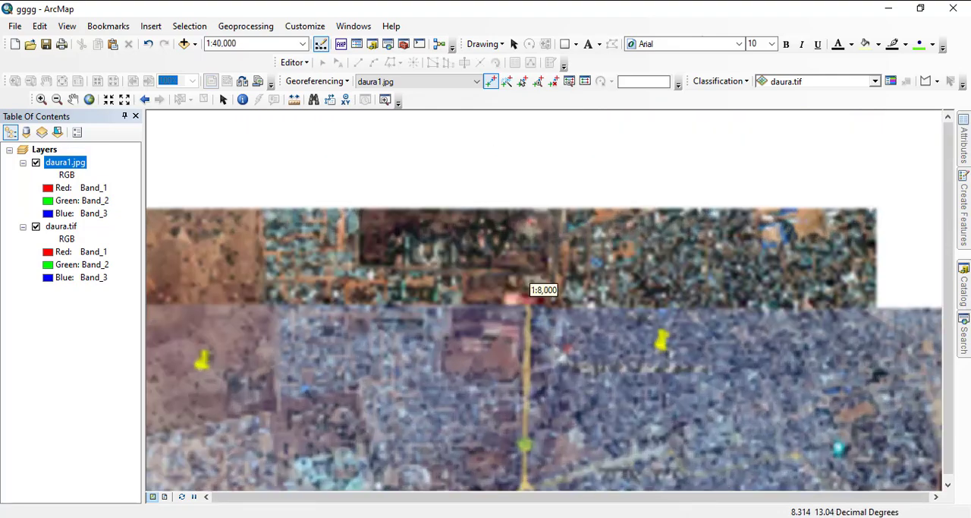
{"action": "scroll", "coordinate": [531, 296], "scroll_direction": "down", "scroll_amount": 3}
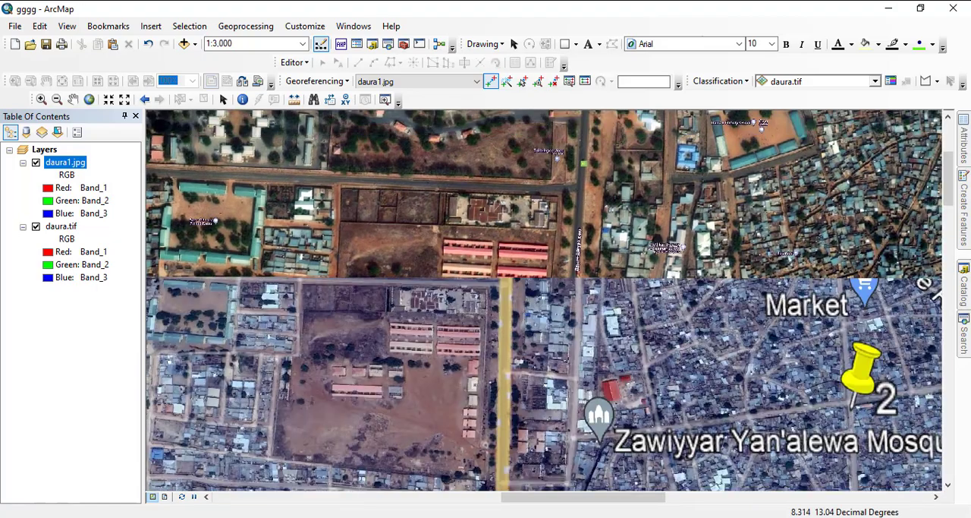
{"action": "left_click", "coordinate": [504, 283]}
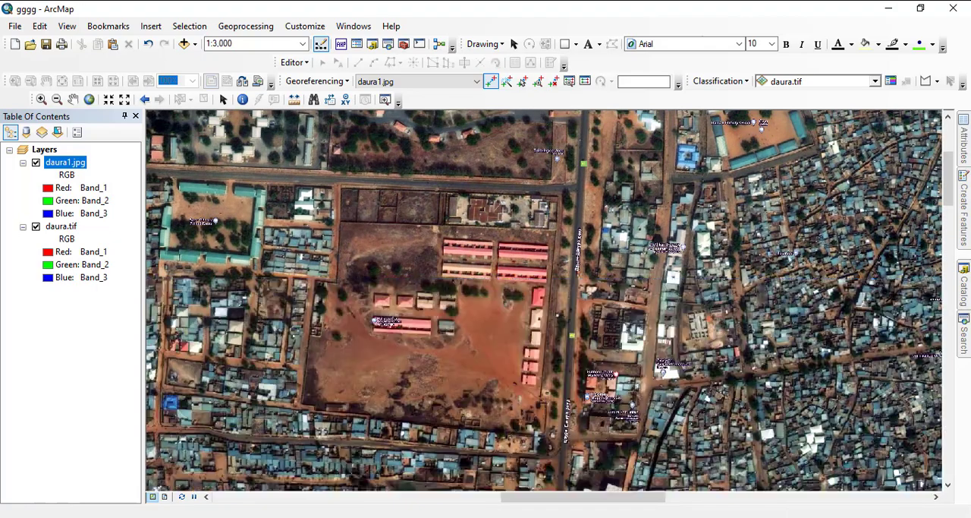
{"action": "left_click", "coordinate": [577, 271]}
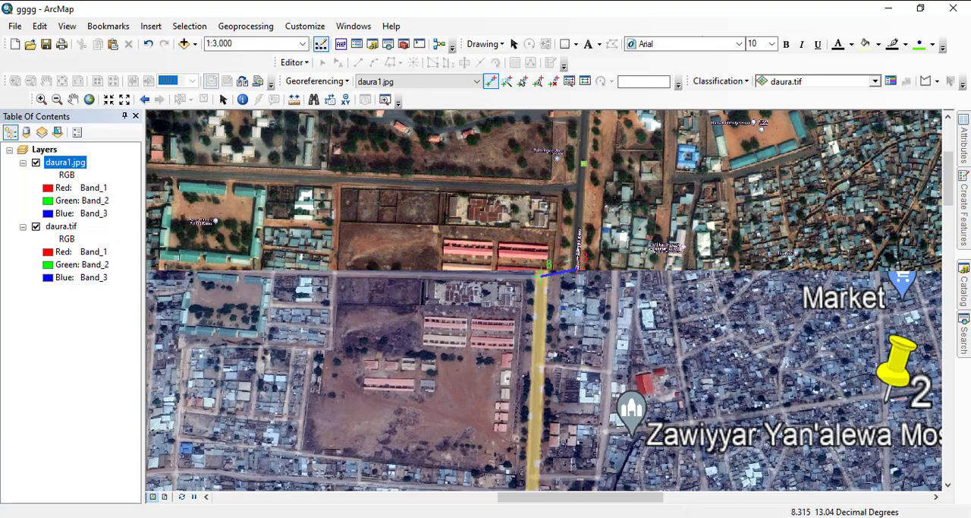
- Add a control point linking the street just east of the A2 at the northern edge of daura1.jpg to its match in daura.tif
{"action": "scroll", "coordinate": [571, 259], "scroll_direction": "down", "scroll_amount": 2}
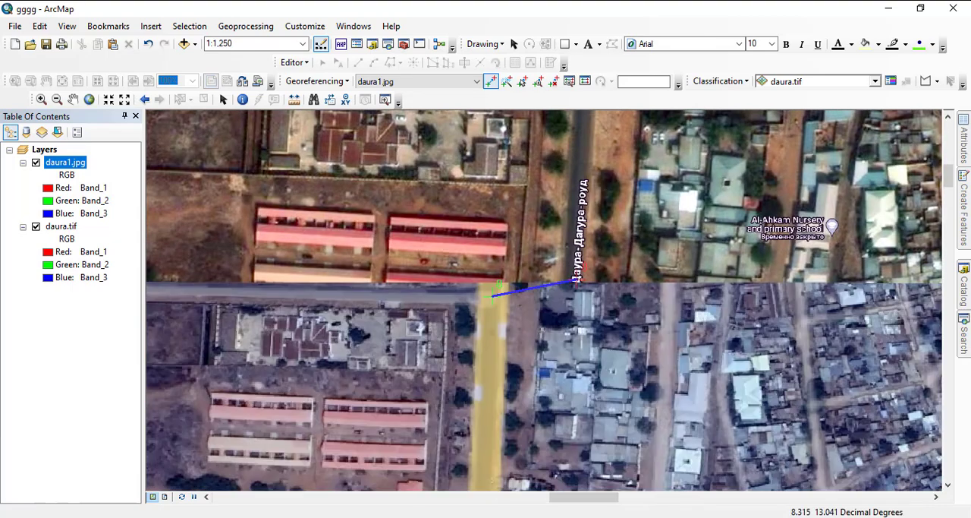
{"action": "left_click_drag", "start_coordinate": [572, 259], "coordinate": [517, 284]}
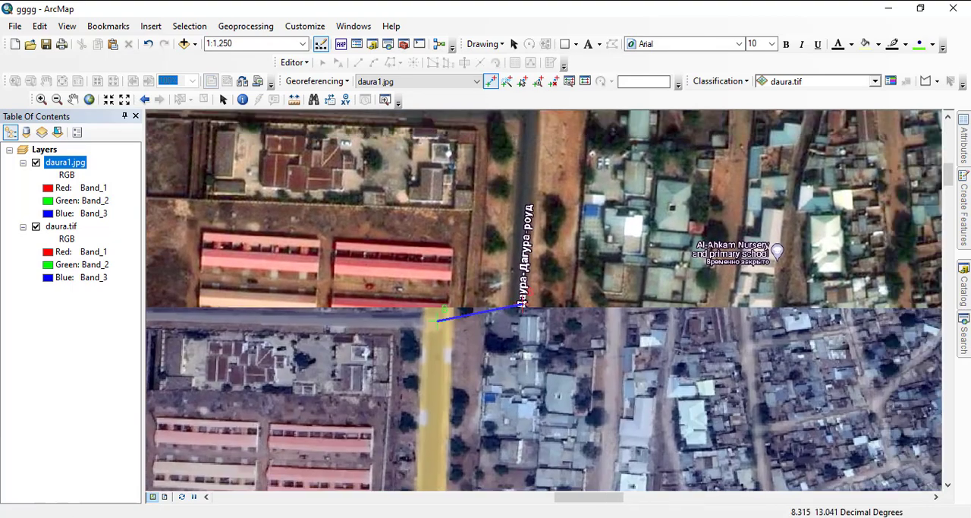
{"action": "scroll", "coordinate": [515, 277], "scroll_direction": "up", "scroll_amount": 2}
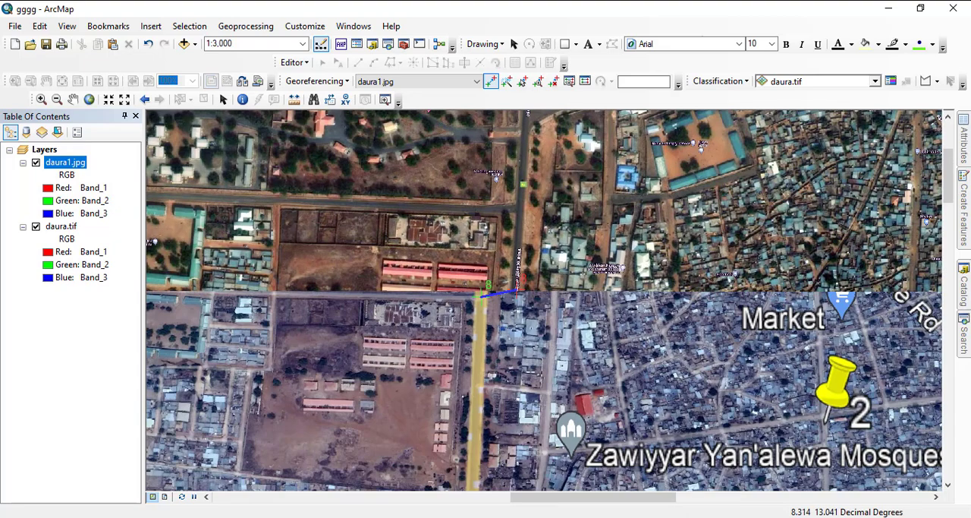
{"action": "left_click_drag", "start_coordinate": [515, 278], "coordinate": [504, 223]}
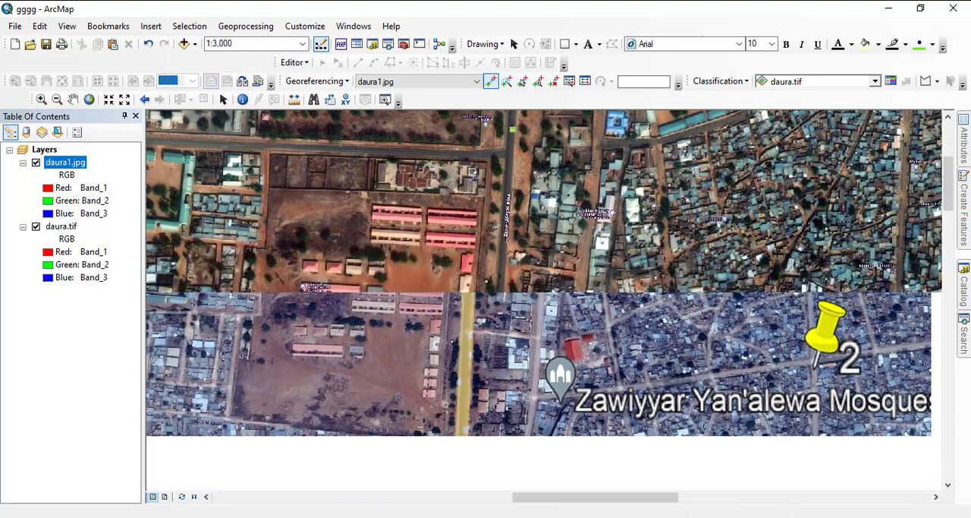
{"action": "left_click_drag", "start_coordinate": [507, 334], "coordinate": [401, 418]}
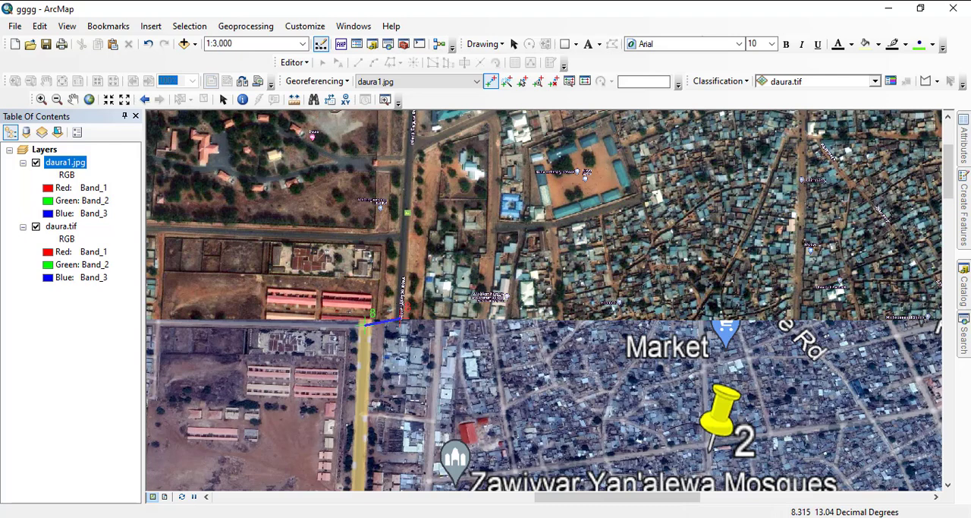
{"action": "left_click", "coordinate": [454, 317]}
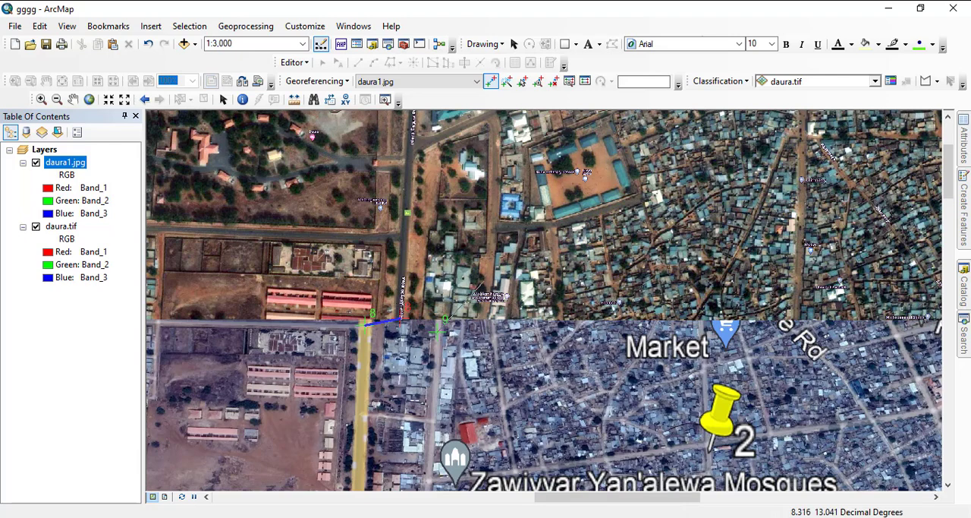
{"action": "left_click", "coordinate": [474, 299]}
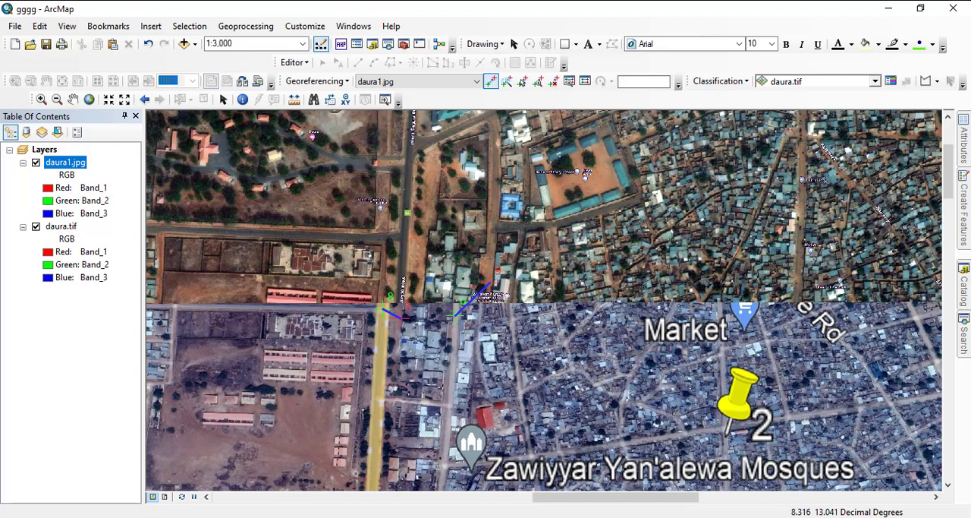
- Examine the northern seam of the two images on both sides of the A2 road for another matching landmark
{"action": "left_click_drag", "start_coordinate": [705, 379], "coordinate": [546, 280]}
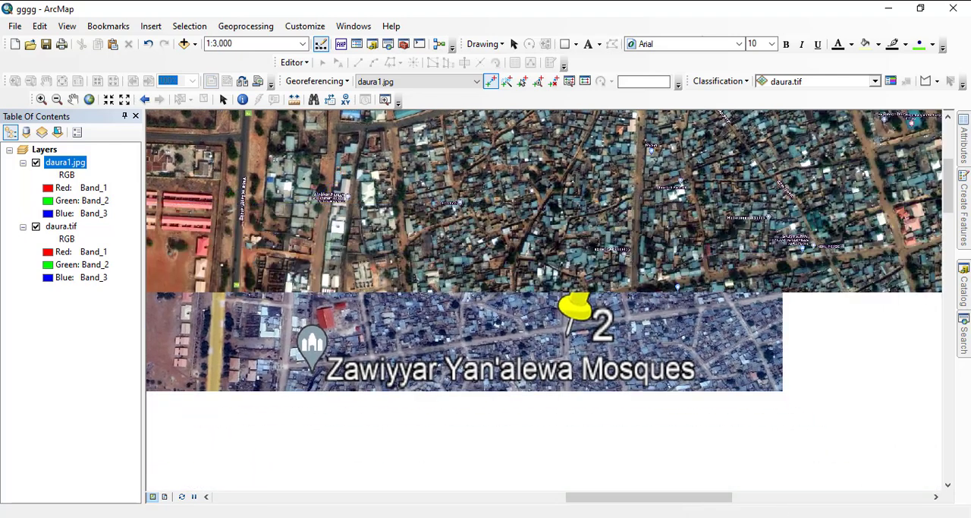
{"action": "left_click_drag", "start_coordinate": [546, 228], "coordinate": [743, 216]}
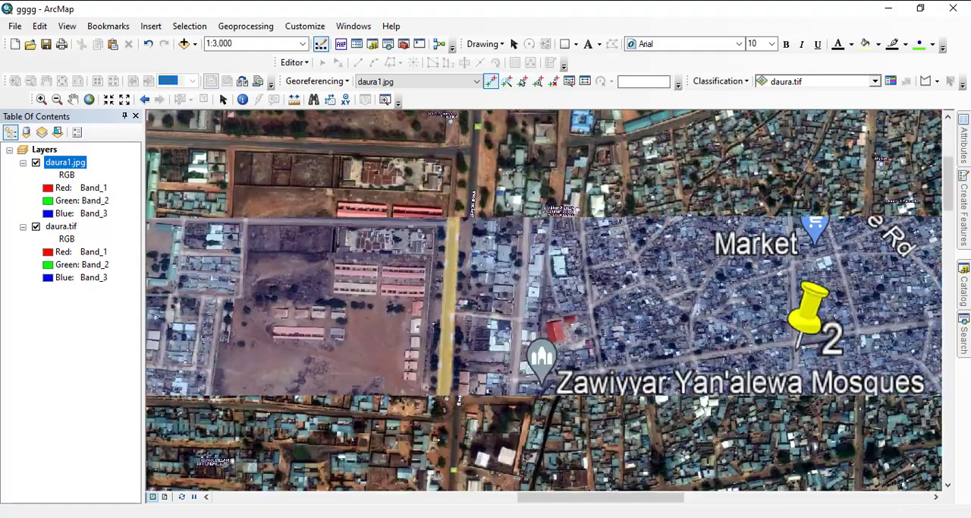
{"action": "left_click_drag", "start_coordinate": [364, 370], "coordinate": [555, 264]}
{"action": "left_click_drag", "start_coordinate": [453, 253], "coordinate": [612, 368]}
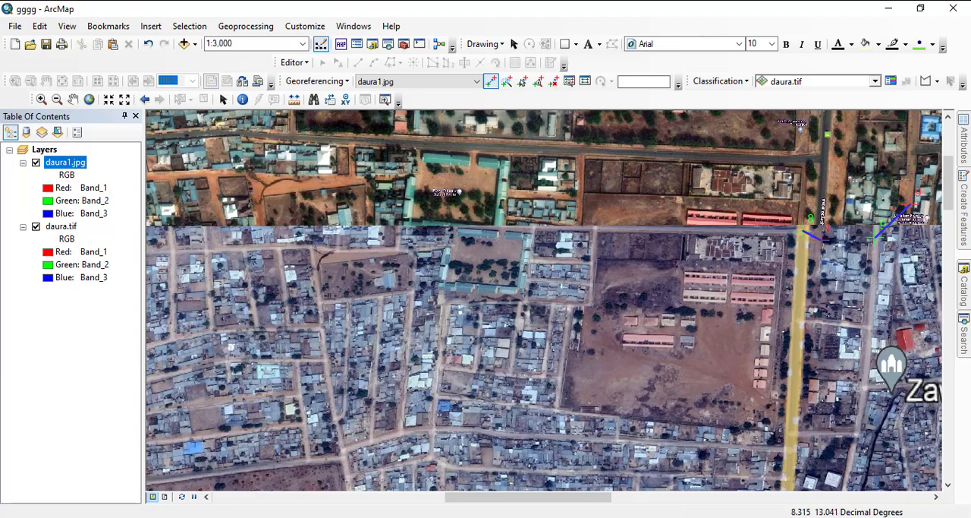
{"action": "scroll", "coordinate": [808, 217], "scroll_direction": "down", "scroll_amount": 4}
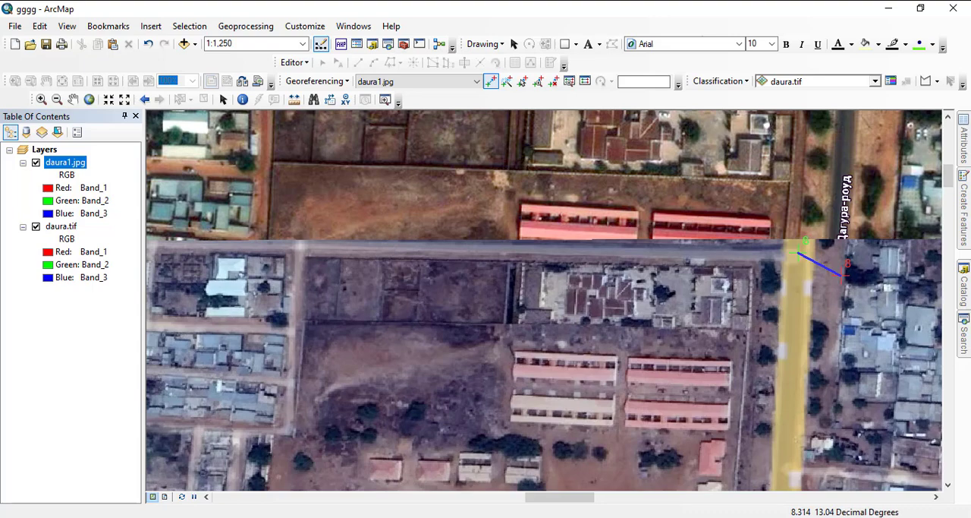
{"action": "left_click", "coordinate": [724, 379]}
{"action": "right_click", "coordinate": [726, 378]}
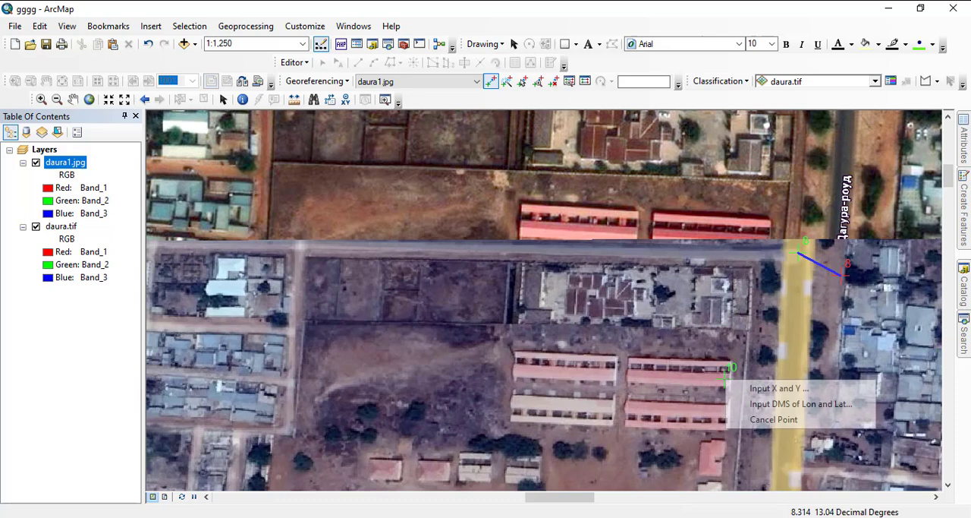
{"action": "left_click", "coordinate": [762, 420]}
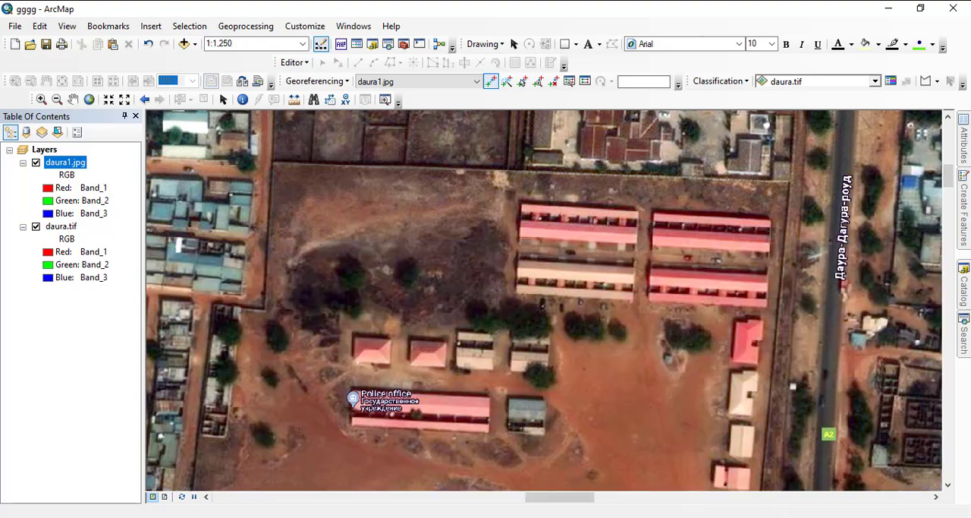
- Add a control point linking the western end of the long red-roofed building in daura1.jpg to the same building in daura.tif
{"action": "left_click", "coordinate": [516, 371]}
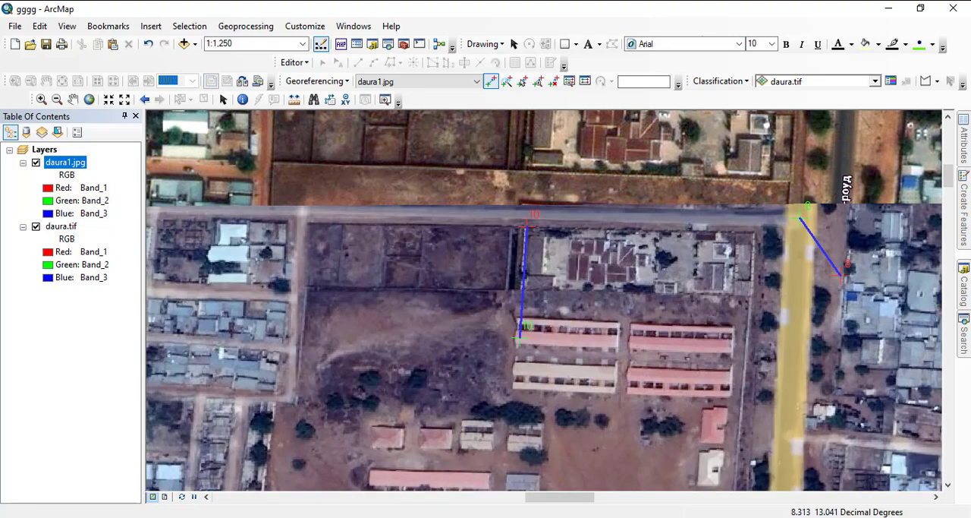
{"action": "scroll", "coordinate": [531, 285], "scroll_direction": "up", "scroll_amount": 2}
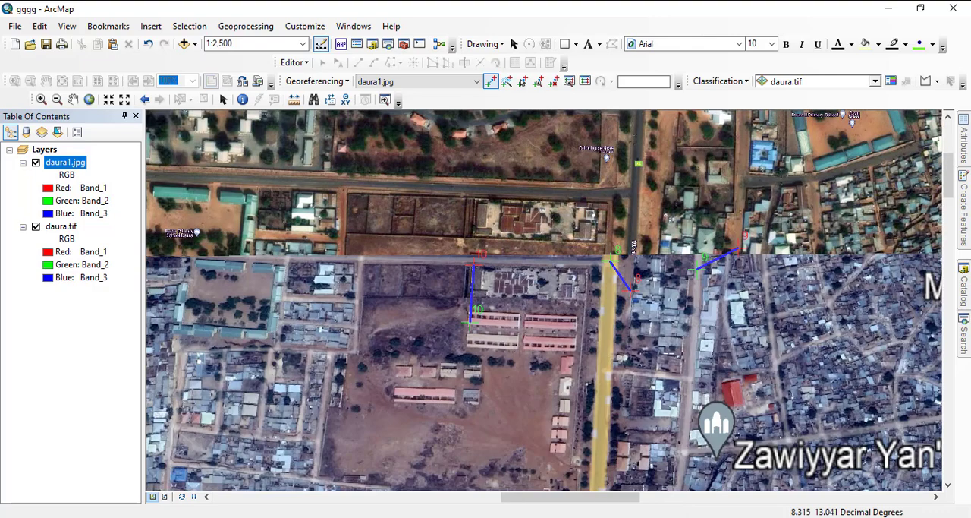
{"action": "left_click_drag", "start_coordinate": [675, 221], "coordinate": [523, 236]}
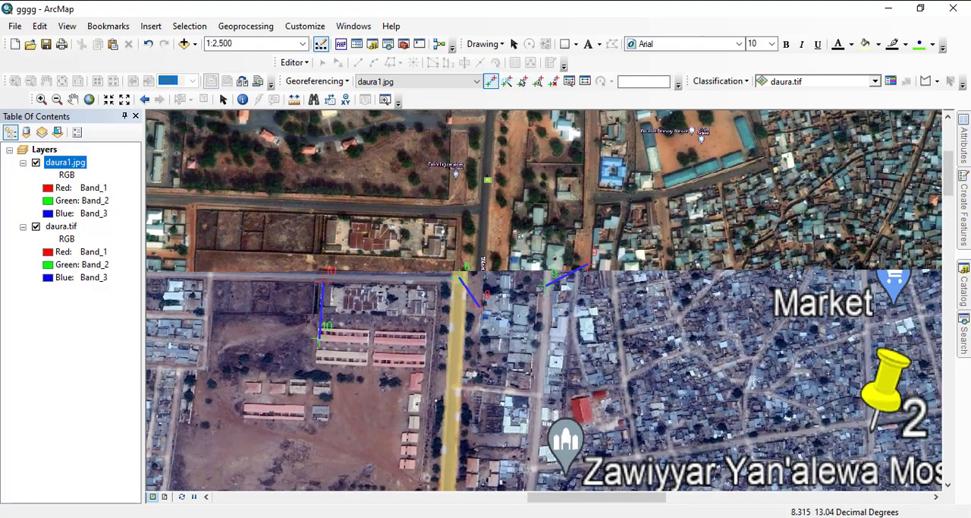
- Examine the control points across the full extent of daura1.jpg, then review the residuals in the link table and close it
{"action": "scroll", "coordinate": [544, 281], "scroll_direction": "up", "scroll_amount": 4}
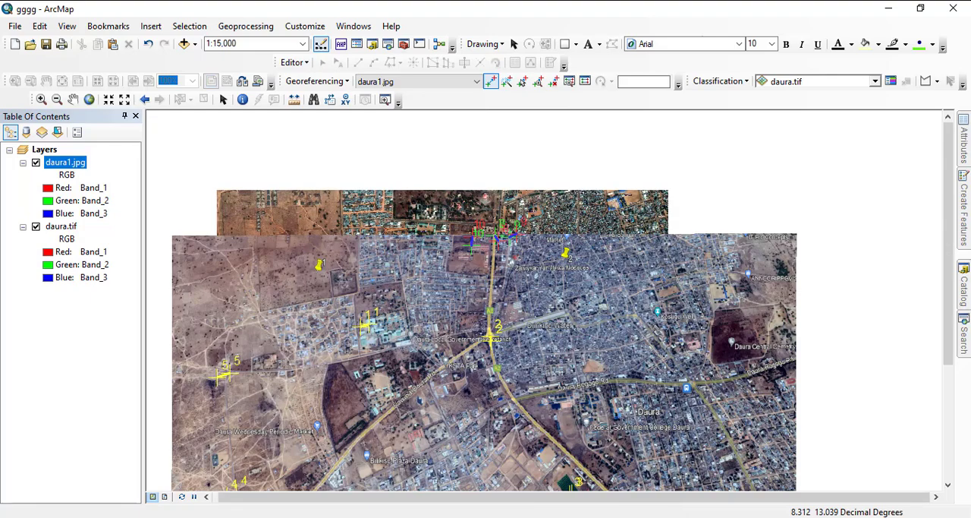
{"action": "left_click_drag", "start_coordinate": [445, 288], "coordinate": [456, 163]}
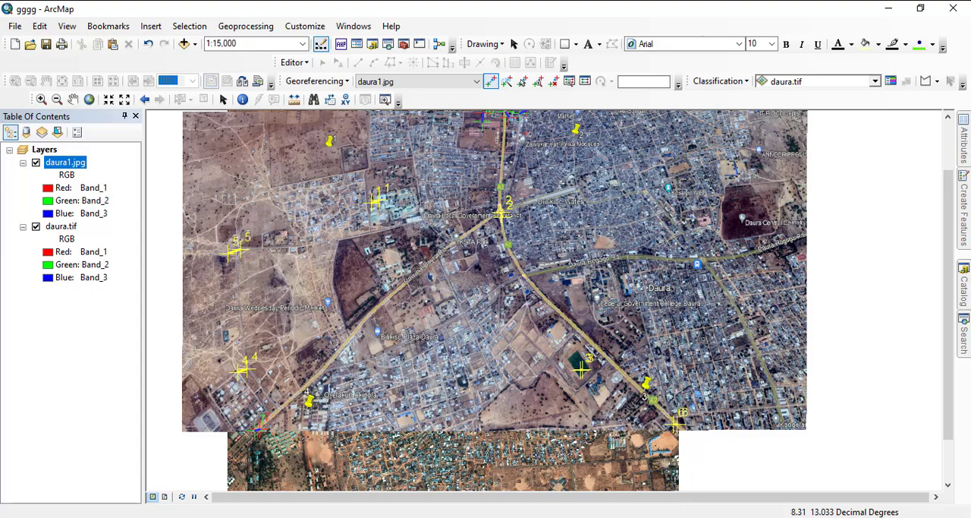
{"action": "scroll", "coordinate": [543, 290], "scroll_direction": "up", "scroll_amount": 3}
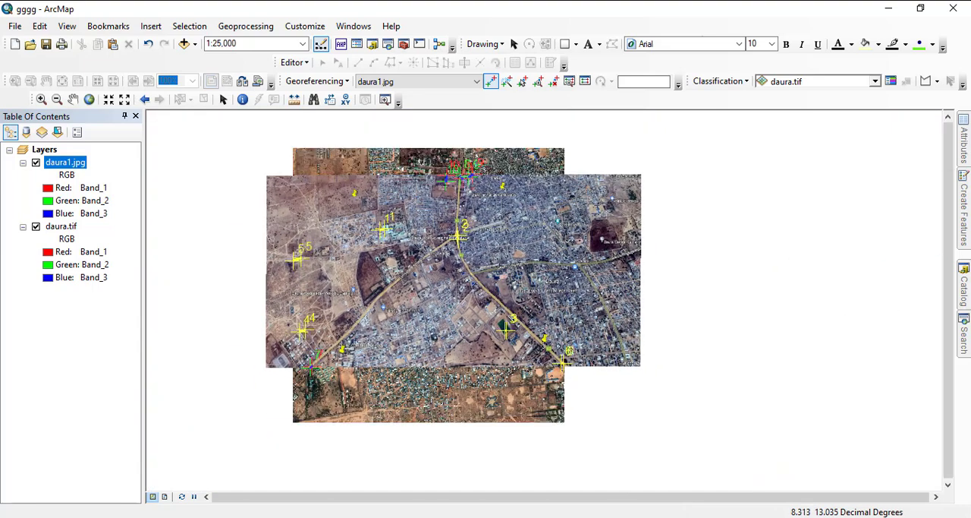
{"action": "scroll", "coordinate": [544, 287], "scroll_direction": "down", "scroll_amount": 3}
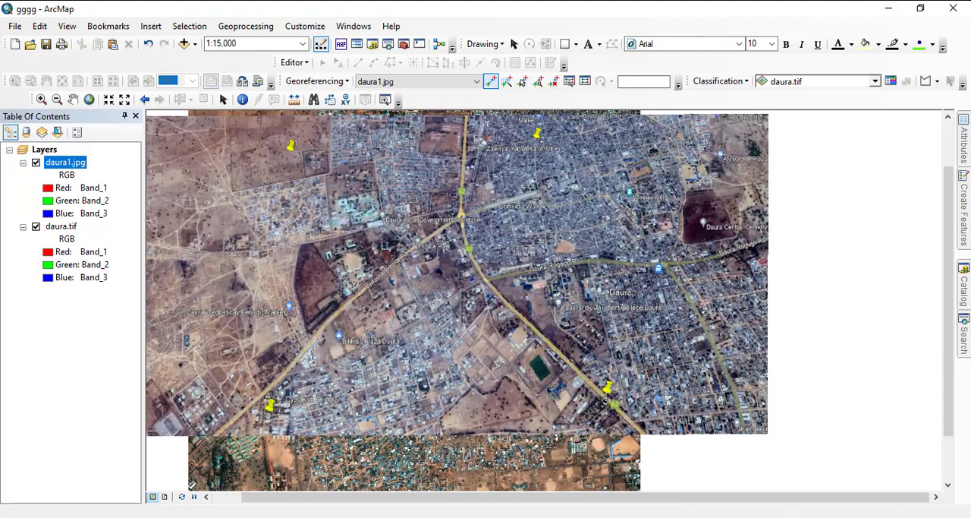
{"action": "scroll", "coordinate": [544, 289], "scroll_direction": "down", "scroll_amount": 2}
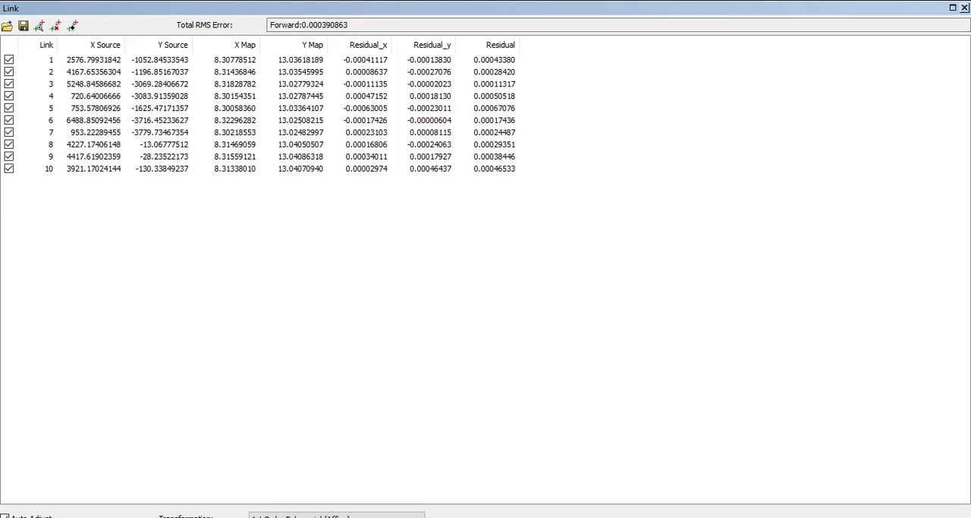
{"action": "left_click", "coordinate": [964, 7]}
{"action": "scroll", "coordinate": [587, 396], "scroll_direction": "down", "scroll_amount": 3}
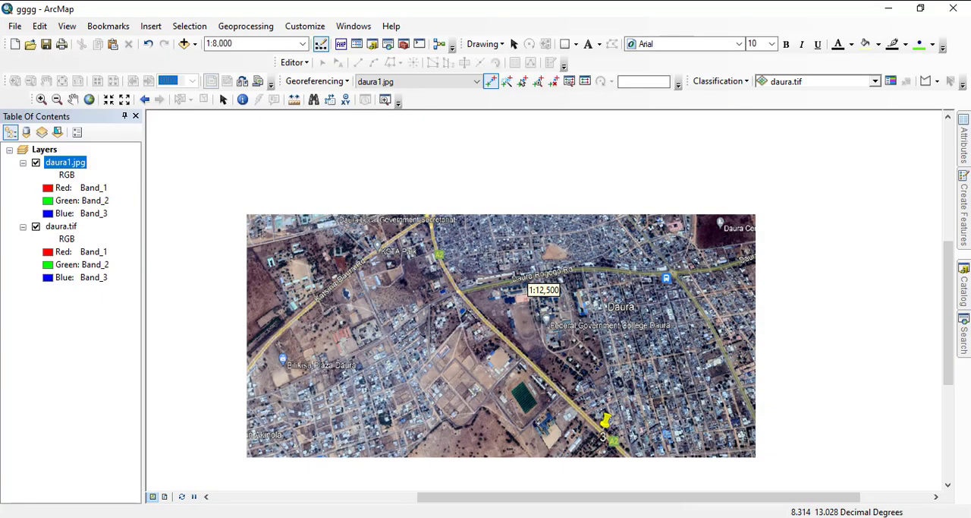
- Rectify daura1.jpg as daura12.tif in TIFF format in the traing folder, and update the image's georeferencing
{"action": "scroll", "coordinate": [425, 399], "scroll_direction": "down", "scroll_amount": 1}
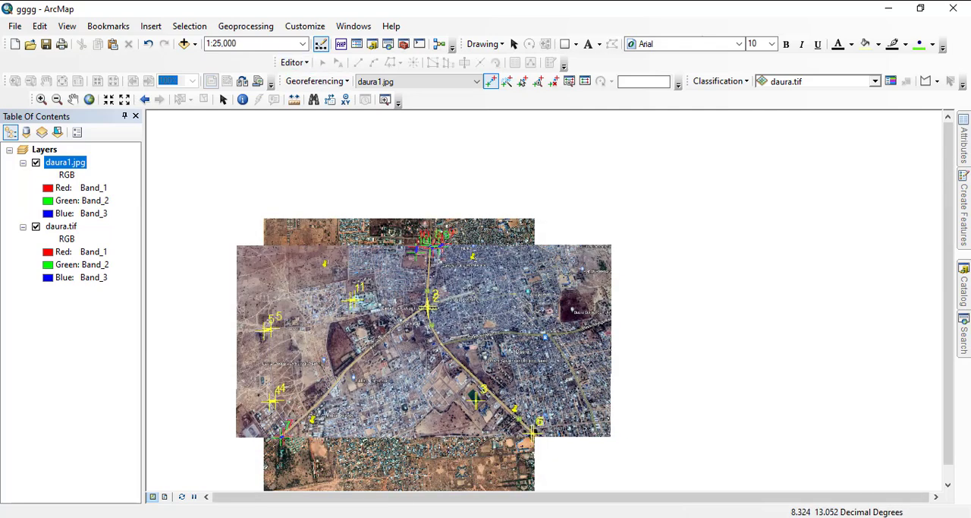
{"action": "left_click", "coordinate": [317, 82]}
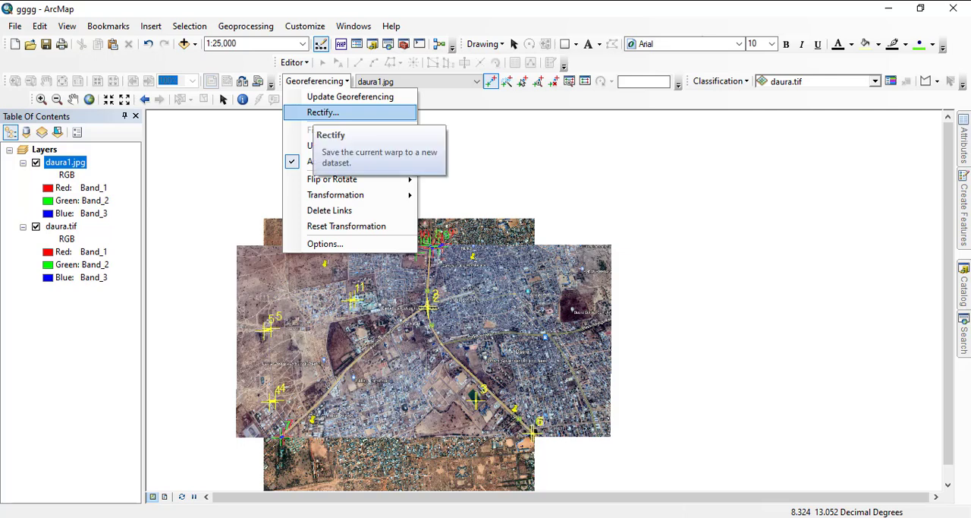
{"action": "left_click", "coordinate": [322, 112]}
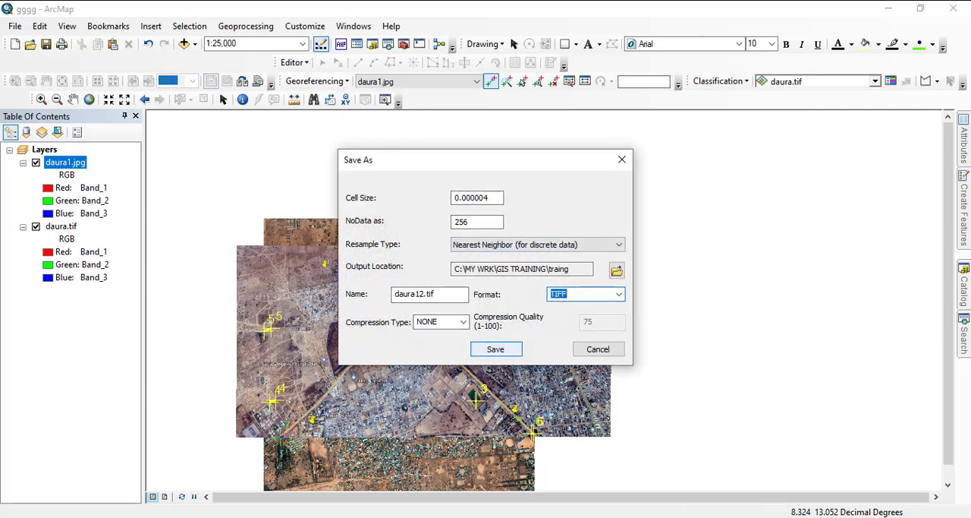
{"action": "left_click", "coordinate": [496, 349]}
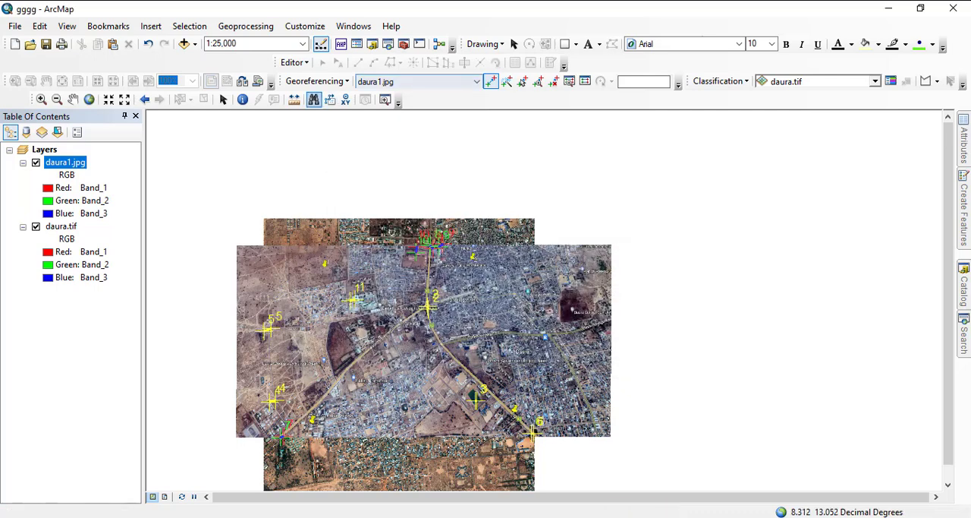
{"action": "left_click", "coordinate": [318, 81]}
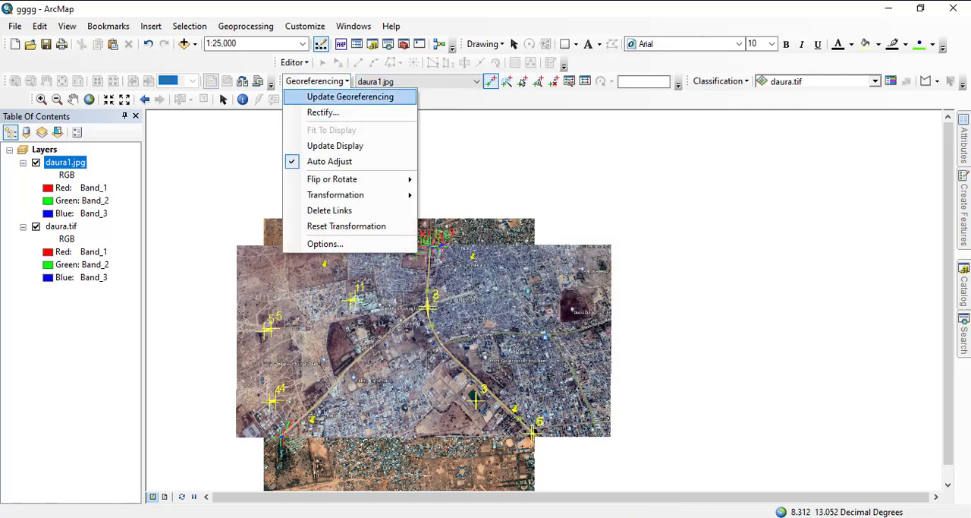
{"action": "left_click", "coordinate": [350, 97]}
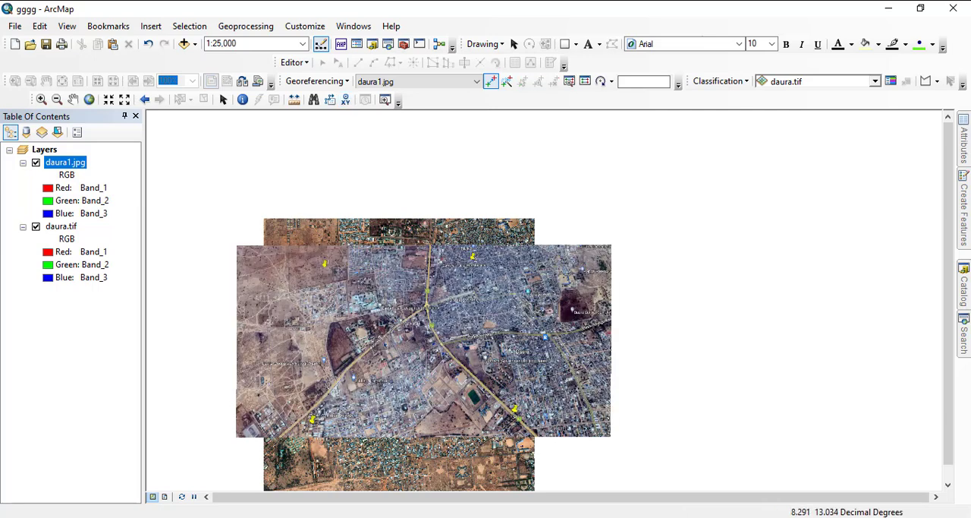
- Remove the daura.tif and daura1.jpg layers from the map
{"action": "right_click", "coordinate": [62, 226]}
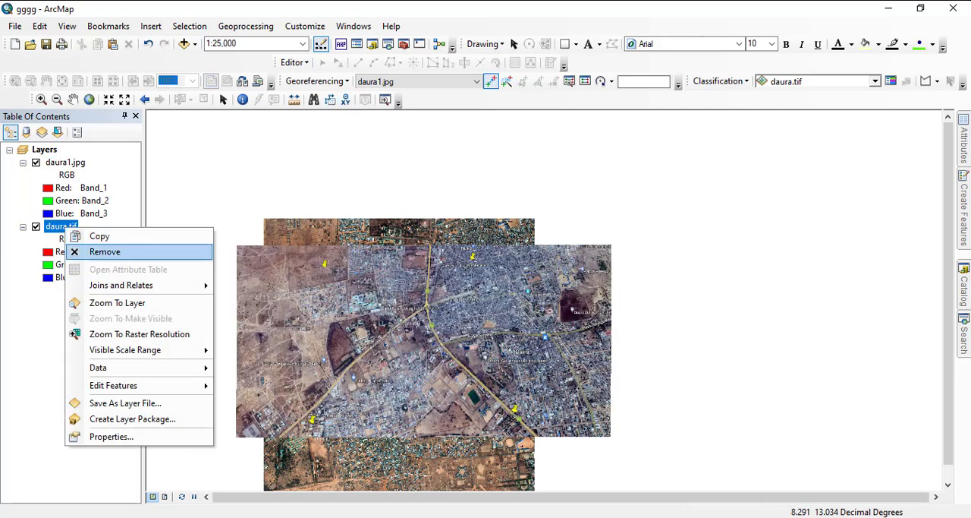
{"action": "left_click", "coordinate": [104, 251]}
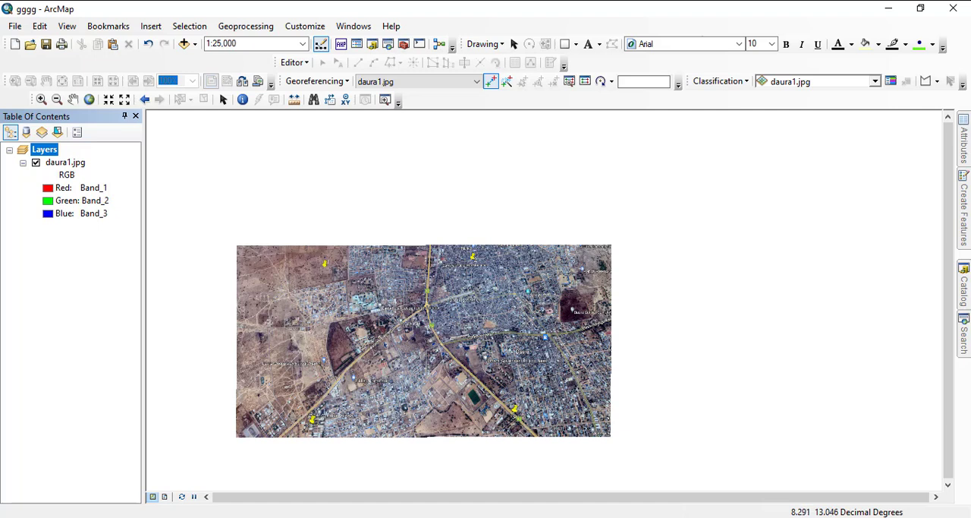
{"action": "left_click", "coordinate": [66, 163]}
{"action": "right_click", "coordinate": [65, 162]}
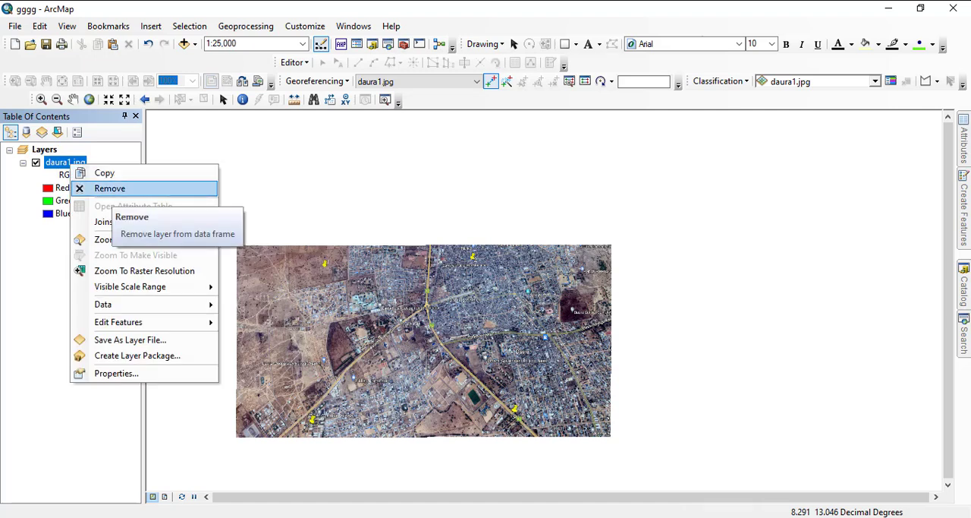
{"action": "left_click", "coordinate": [110, 188]}
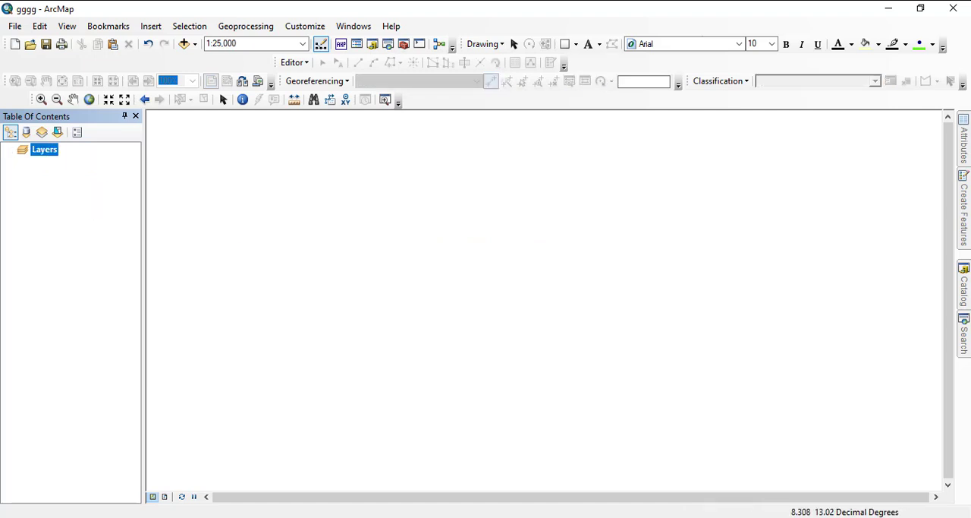
- Switch to File Explorer and open the MSC RESEARCH folder inside wrk on Local Disk (C:)
{"action": "key", "text": "alt+Tab"}
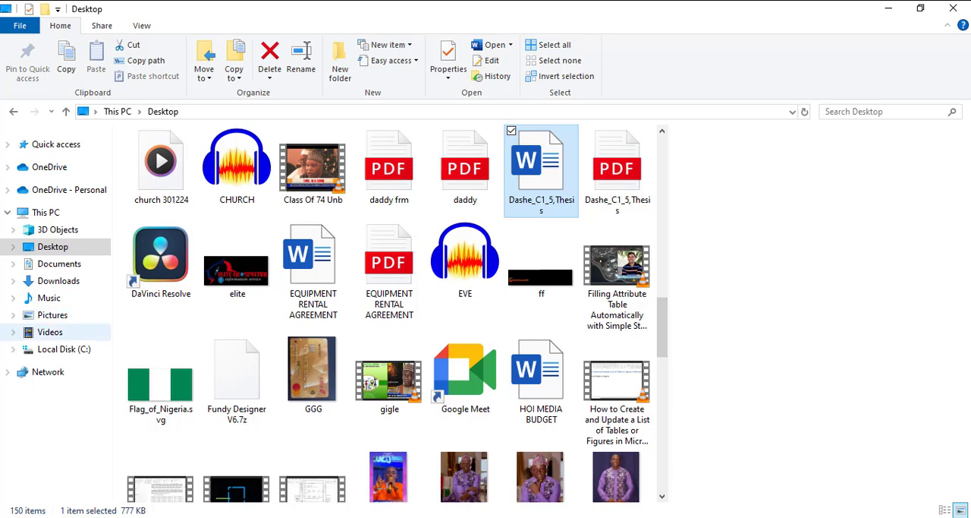
{"action": "left_click", "coordinate": [64, 348]}
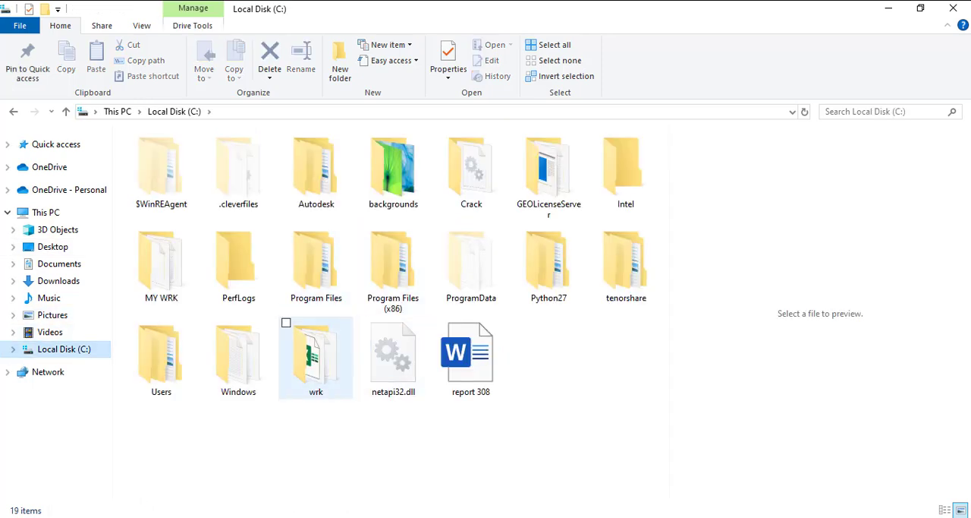
{"action": "double_click", "coordinate": [316, 356]}
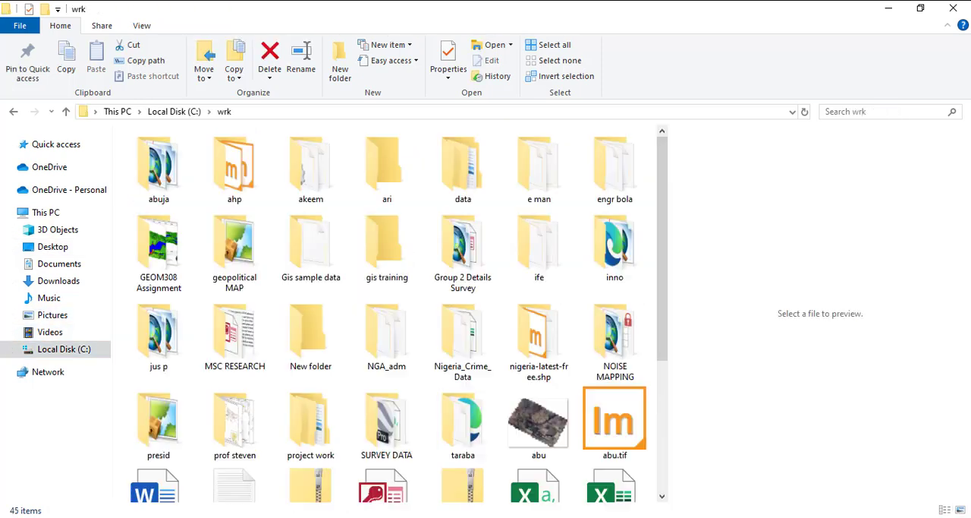
{"action": "left_click", "coordinate": [234, 338]}
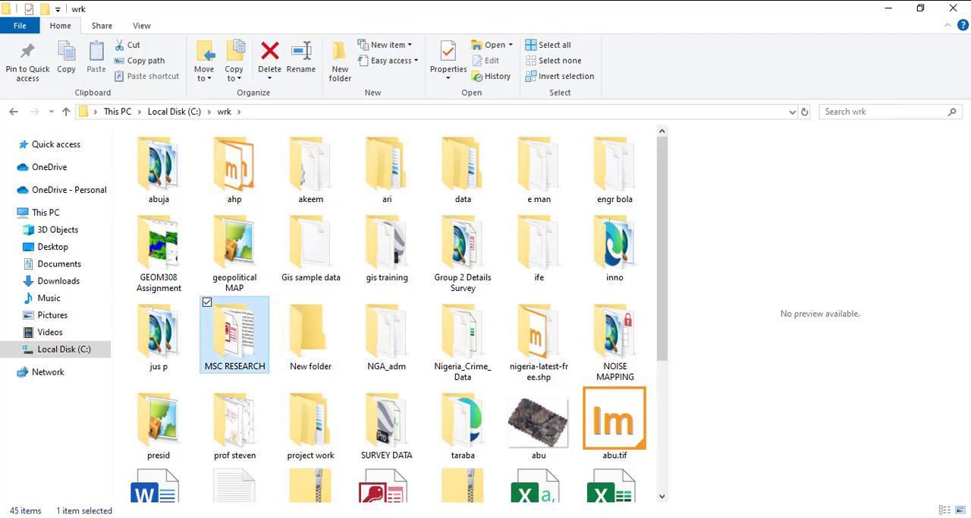
{"action": "double_click", "coordinate": [235, 337]}
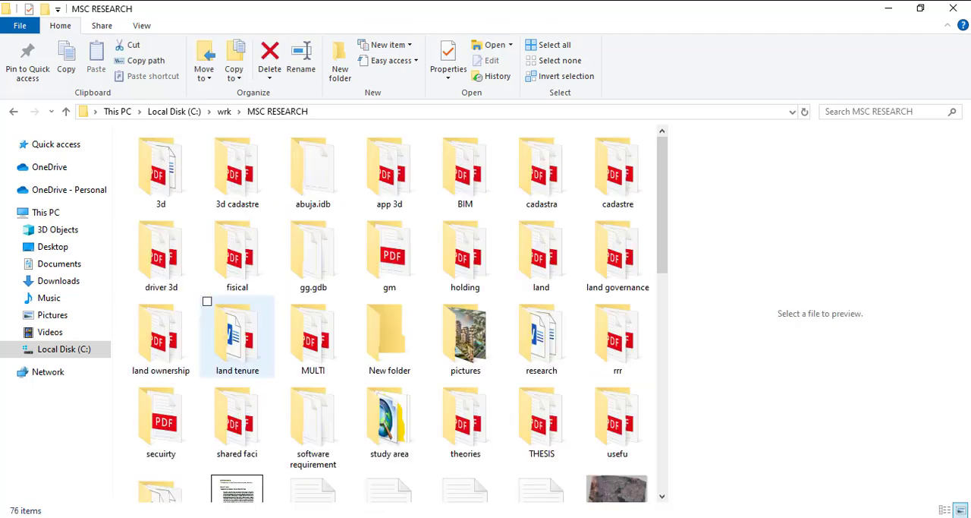
- Look through the MSC RESEARCH folder and its abuja.idb subfolder for the Abuja image
{"action": "scroll", "coordinate": [313, 319], "scroll_direction": "down", "scroll_amount": 5}
{"action": "scroll", "coordinate": [313, 319], "scroll_direction": "down", "scroll_amount": 5}
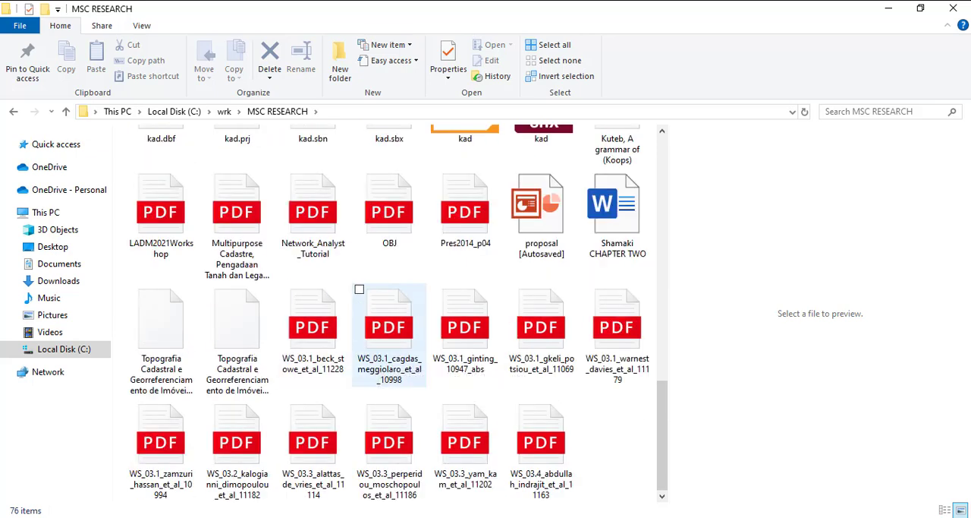
{"action": "scroll", "coordinate": [313, 304], "scroll_direction": "up", "scroll_amount": 8}
{"action": "scroll", "coordinate": [315, 250], "scroll_direction": "up", "scroll_amount": 2}
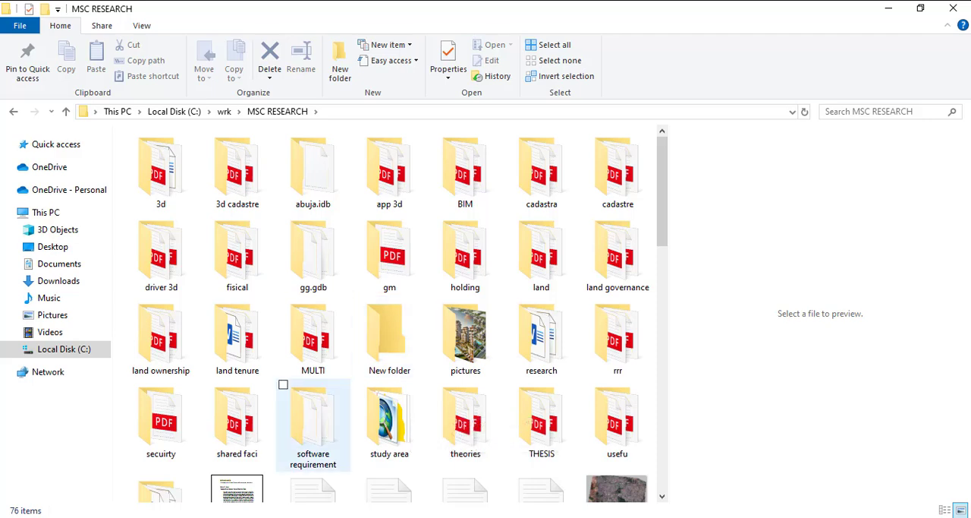
{"action": "left_click", "coordinate": [313, 170]}
{"action": "double_click", "coordinate": [313, 171]}
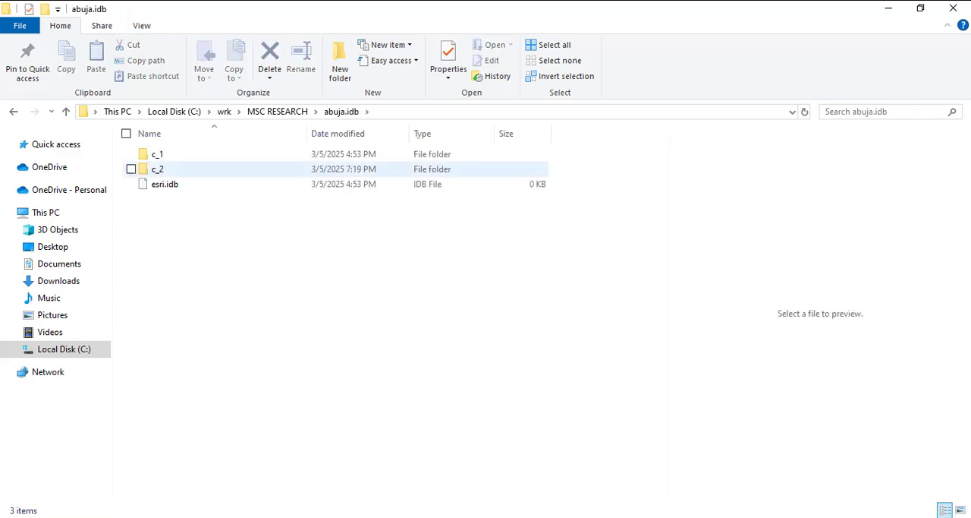
{"action": "left_click", "coordinate": [277, 112]}
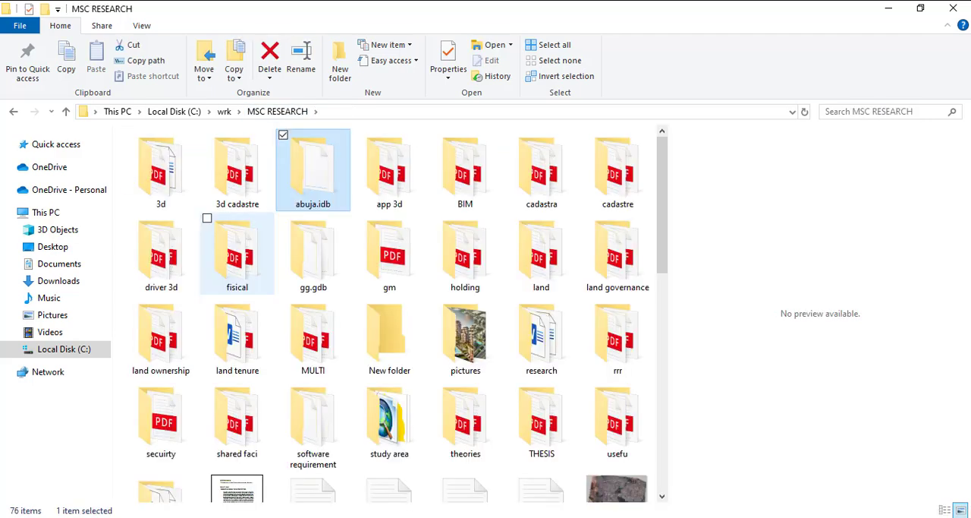
- Add the abuja image from the MSC RESEARCH folder to the gggg map document in ArcMap
{"action": "scroll", "coordinate": [388, 327], "scroll_direction": "down", "scroll_amount": 3}
{"action": "left_click", "coordinate": [586, 281]}
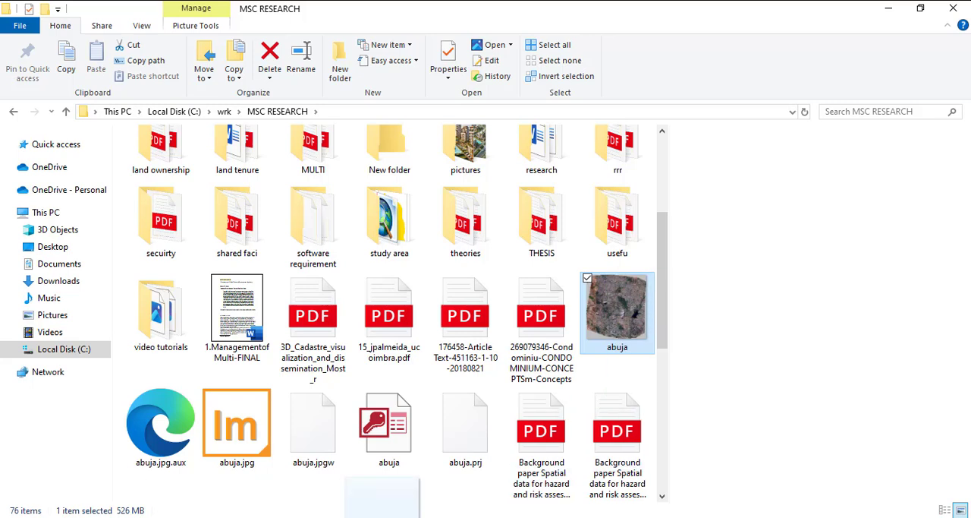
{"action": "mouse_move", "coordinate": [451, 517]}
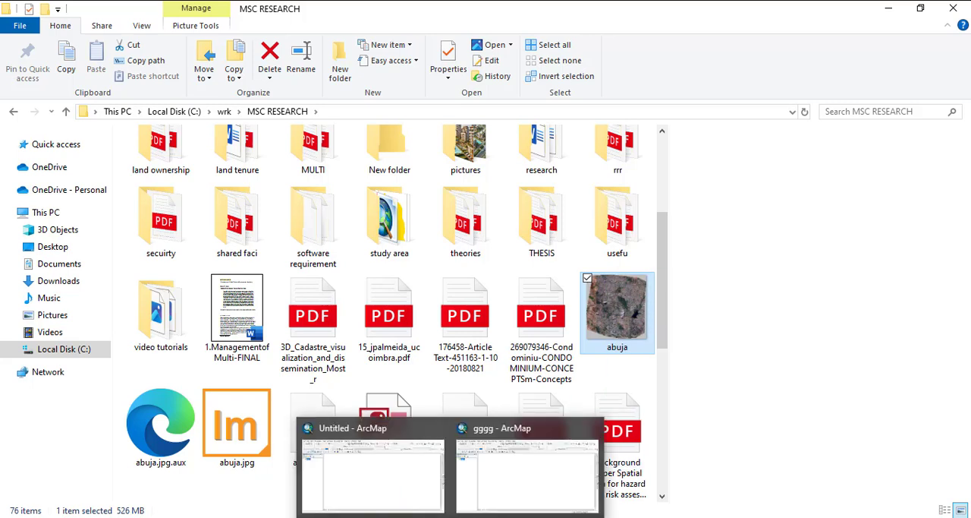
{"action": "left_click", "coordinate": [501, 486]}
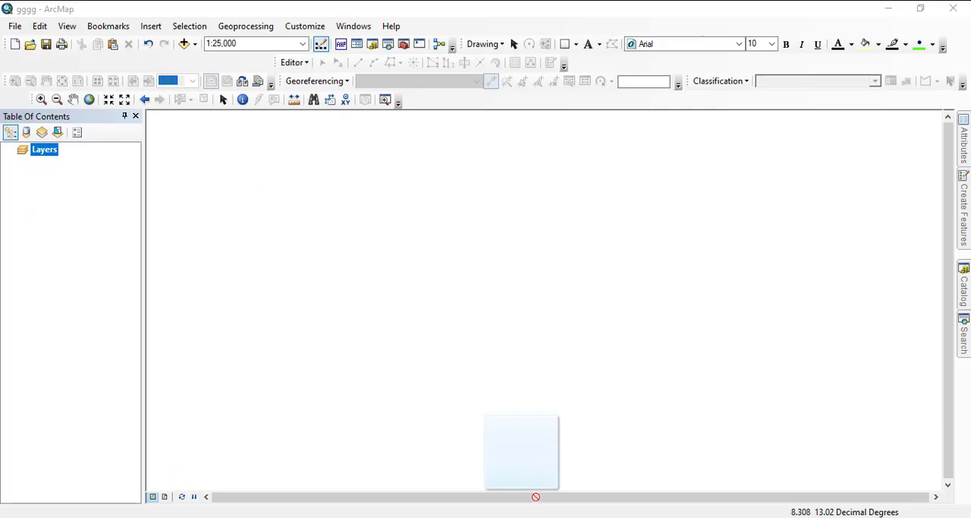
{"action": "left_click_drag", "start_coordinate": [536, 496], "coordinate": [531, 395]}
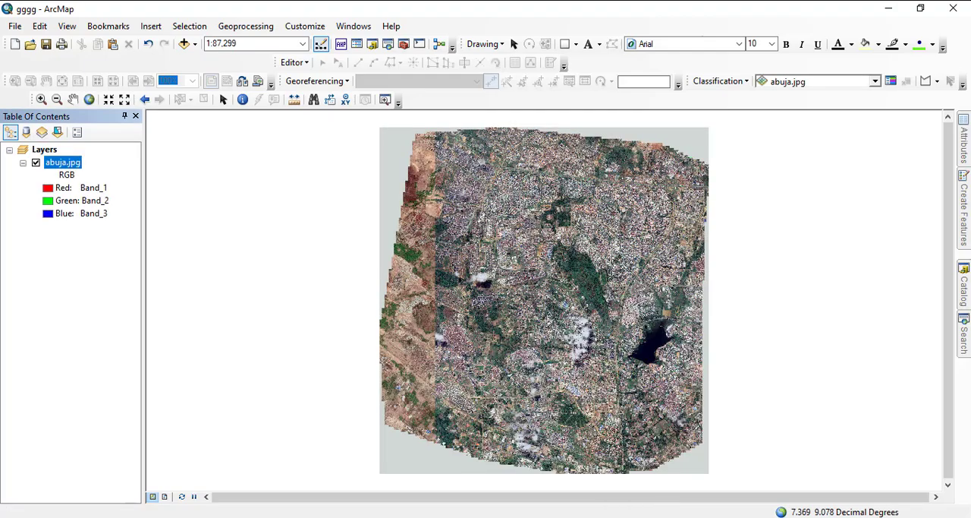
- Examine the streets and buildings in abuja.jpg at a closer scale
{"action": "scroll", "coordinate": [543, 296], "scroll_direction": "down", "scroll_amount": 5}
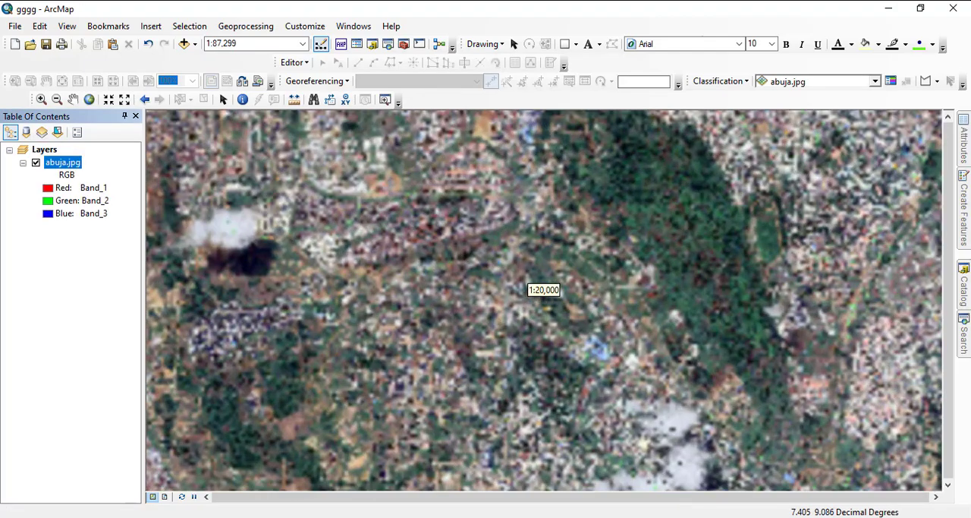
{"action": "scroll", "coordinate": [544, 296], "scroll_direction": "down", "scroll_amount": 4}
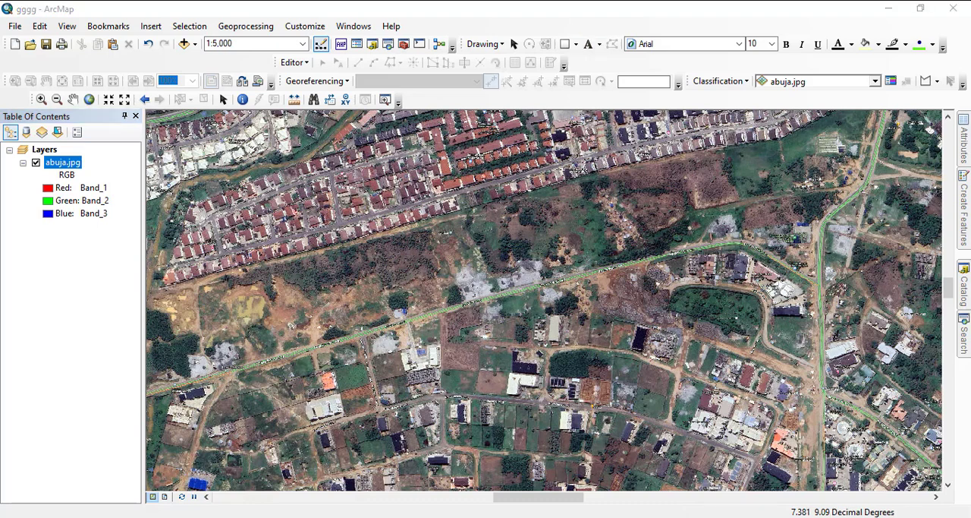
{"action": "scroll", "coordinate": [540, 300], "scroll_direction": "down", "scroll_amount": 5}
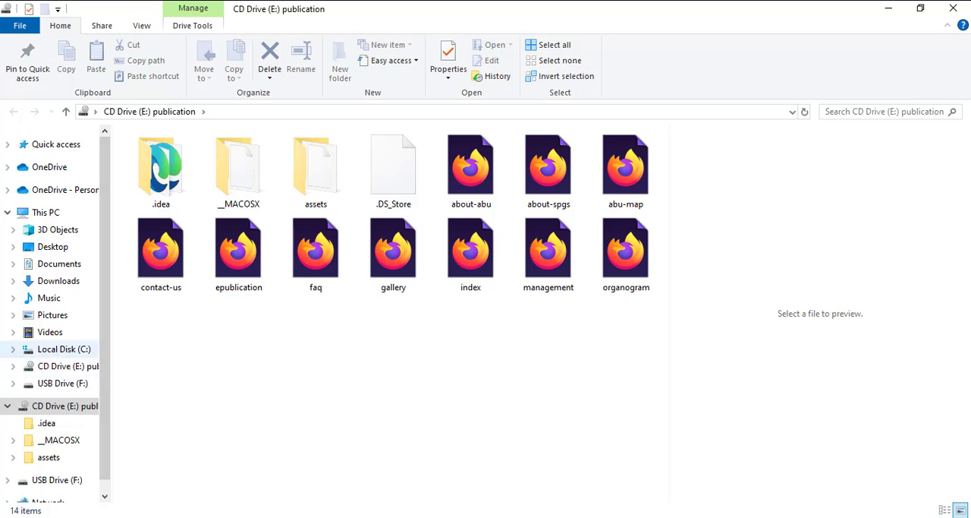
- In File Explorer, copy the abuja image from the wrk\MSC RESEARCH folder on Local Disk (C:)
{"action": "left_click", "coordinate": [64, 349]}
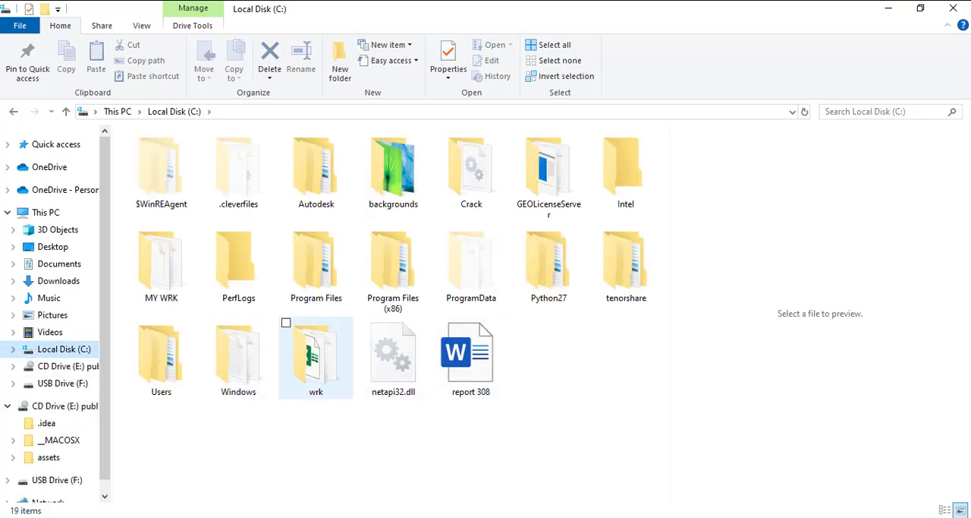
{"action": "left_click", "coordinate": [315, 358]}
{"action": "double_click", "coordinate": [316, 358]}
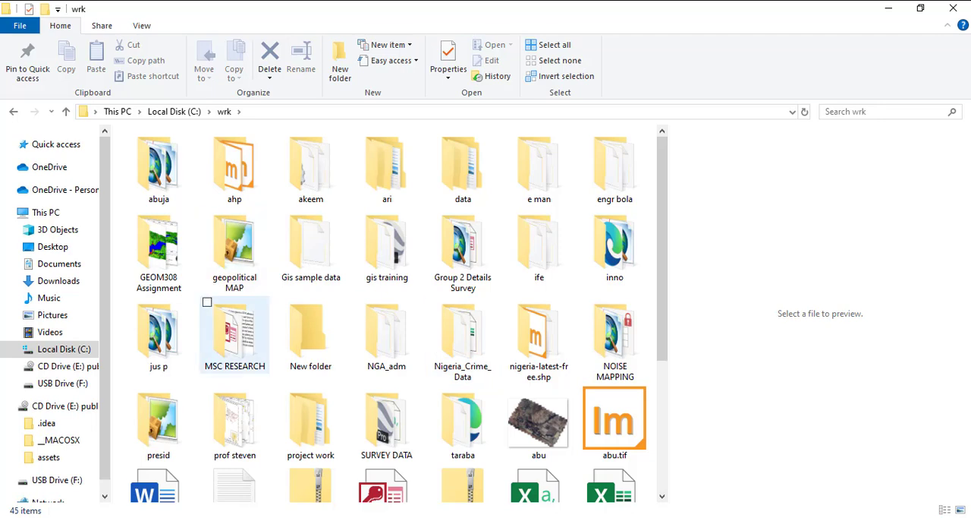
{"action": "scroll", "coordinate": [436, 383], "scroll_direction": "down", "scroll_amount": 3}
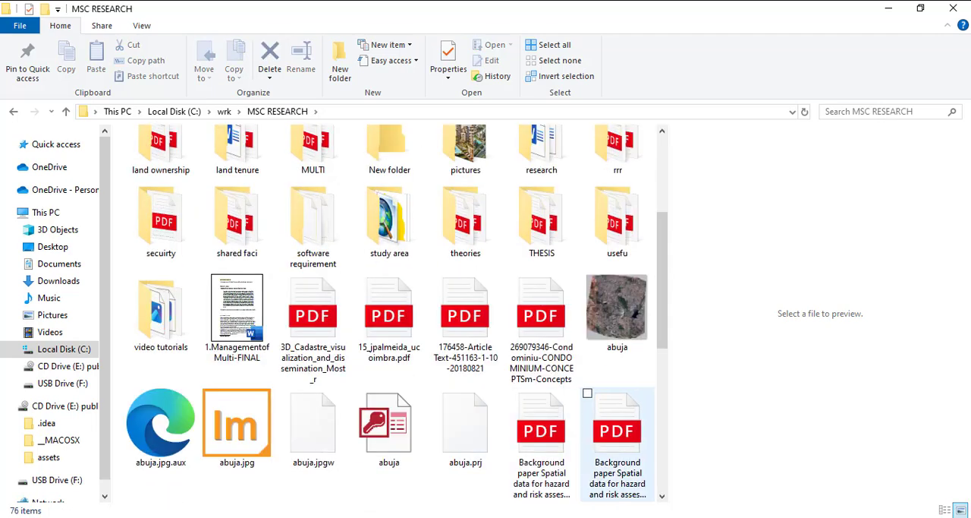
{"action": "left_click", "coordinate": [617, 311]}
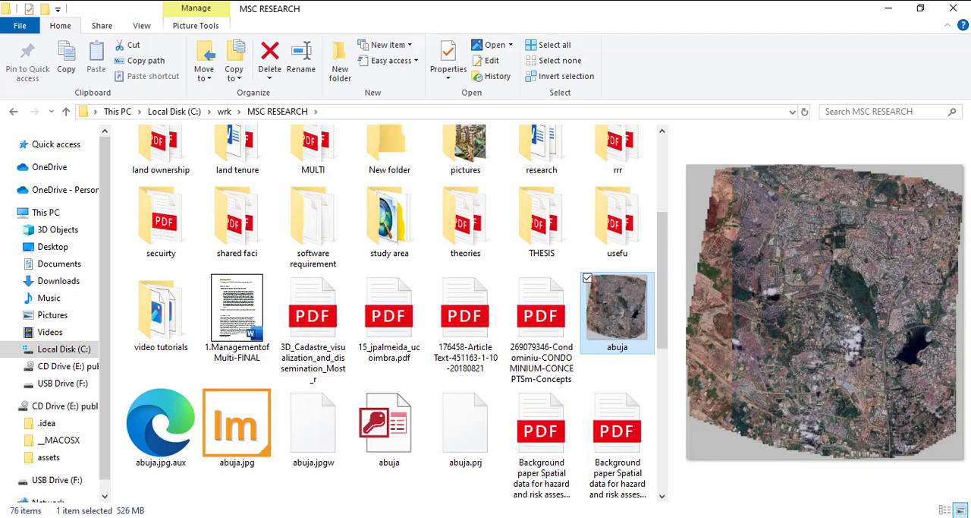
{"action": "right_click", "coordinate": [615, 312]}
{"action": "left_click", "coordinate": [649, 434]}
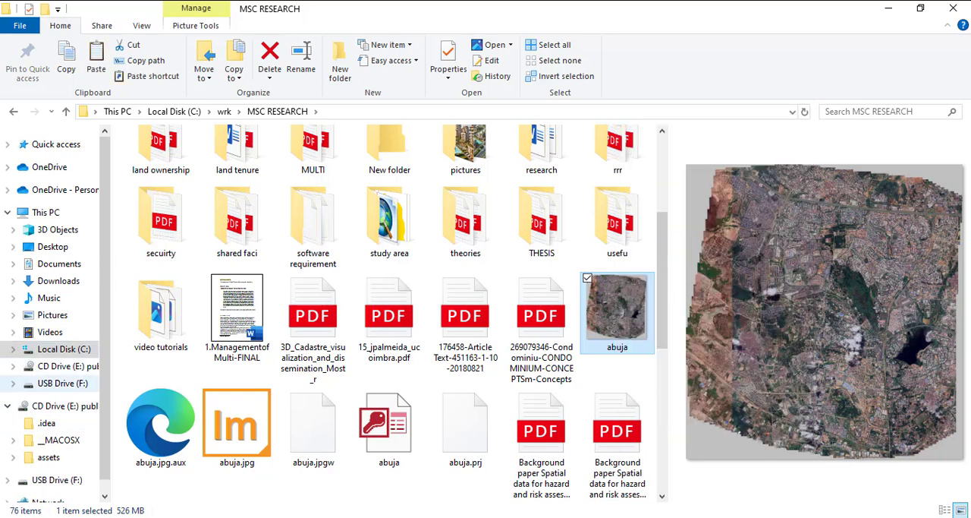
- Paste the copied abuja image into the root of USB Drive (F:)
{"action": "left_click", "coordinate": [63, 383]}
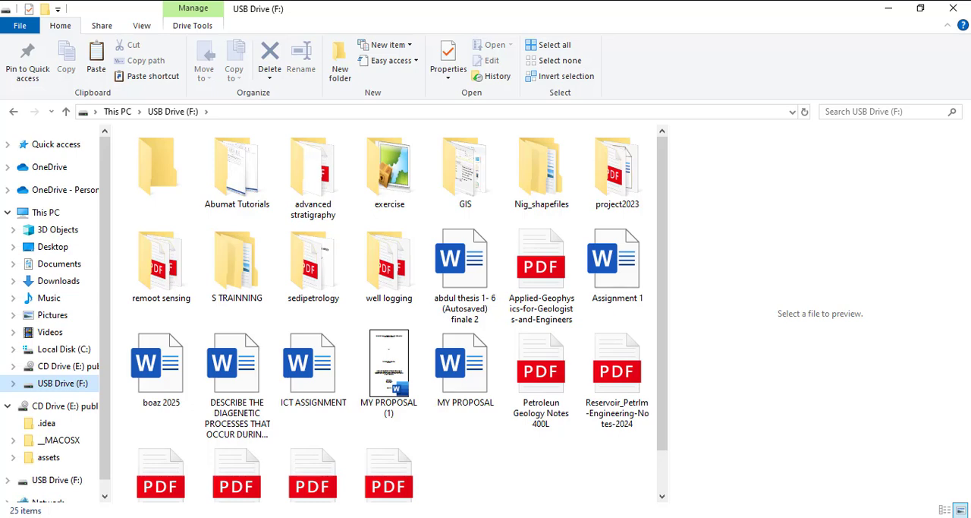
{"action": "right_click", "coordinate": [439, 448]}
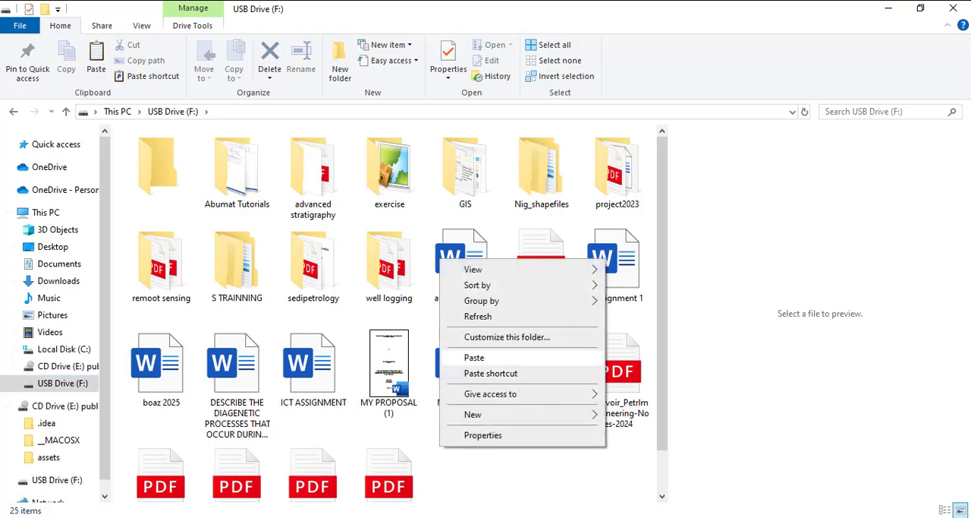
{"action": "left_click", "coordinate": [475, 358]}
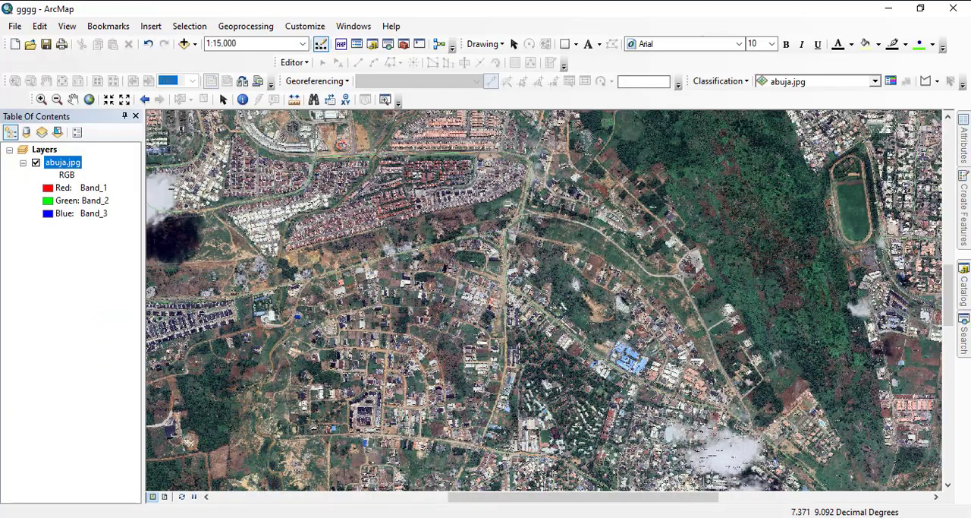
- Check the datum of the abuja.jpg layer in its source properties
{"action": "left_click", "coordinate": [66, 174]}
{"action": "right_click", "coordinate": [62, 162]}
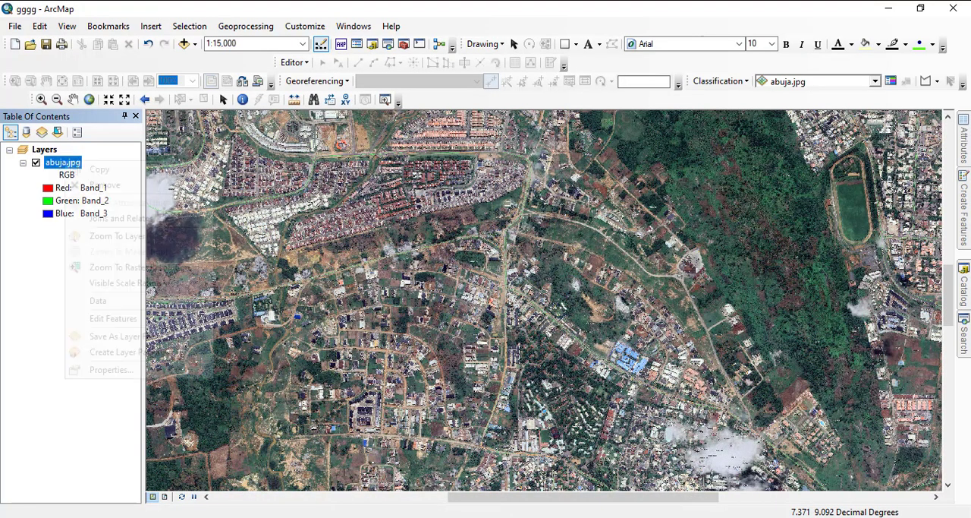
{"action": "left_click", "coordinate": [106, 368]}
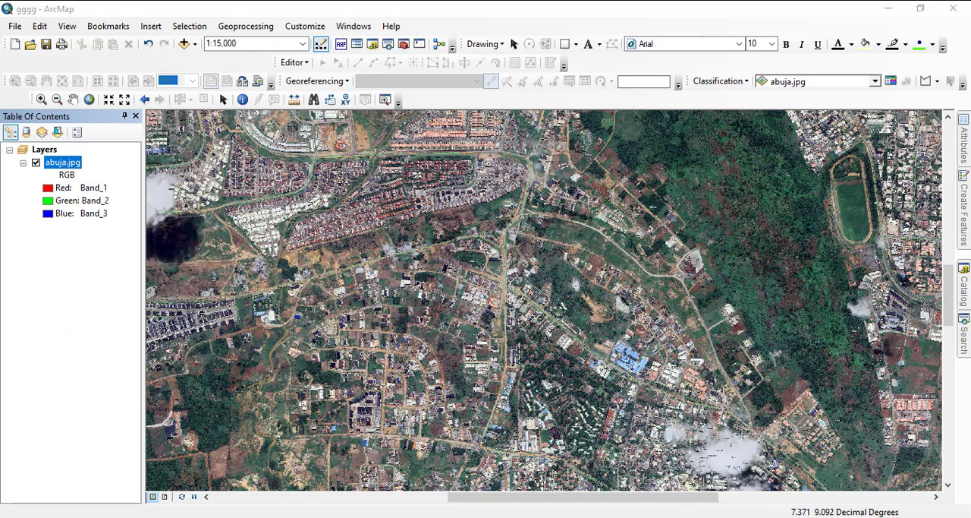
{"action": "scroll", "coordinate": [461, 205], "scroll_direction": "down", "scroll_amount": 6}
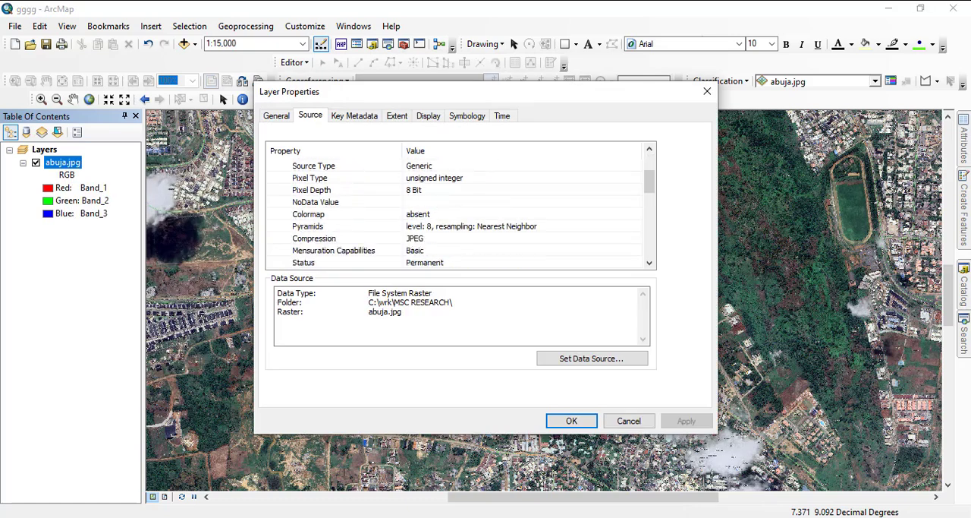
{"action": "scroll", "coordinate": [461, 205], "scroll_direction": "down", "scroll_amount": 2}
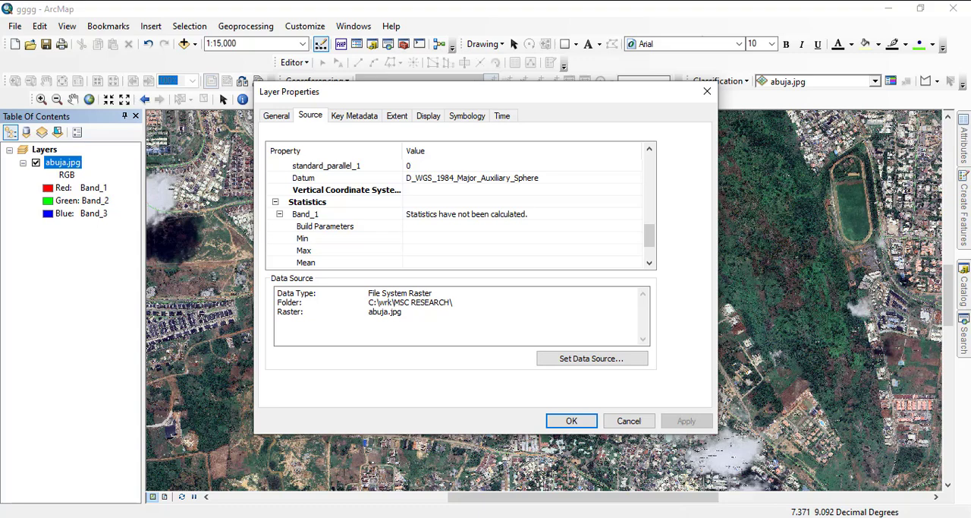
{"action": "left_click", "coordinate": [472, 178]}
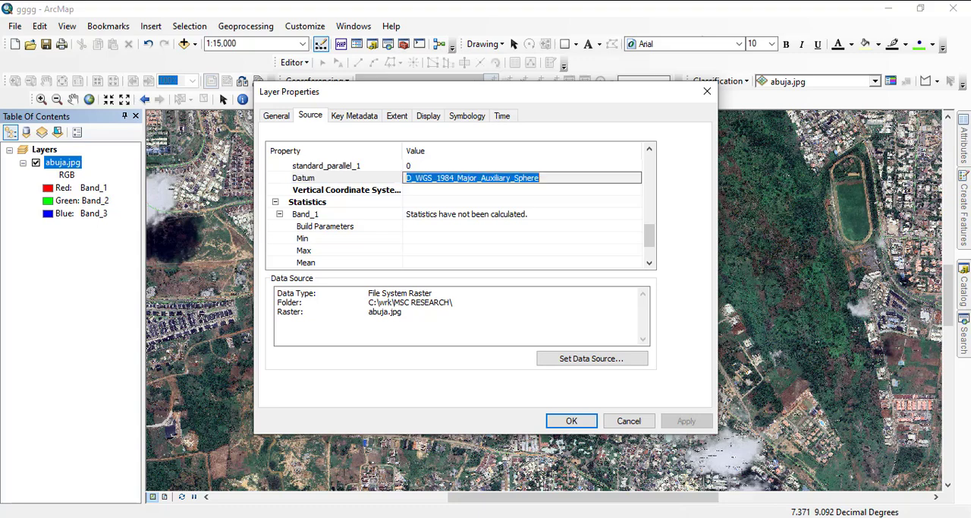
{"action": "left_click", "coordinate": [628, 420]}
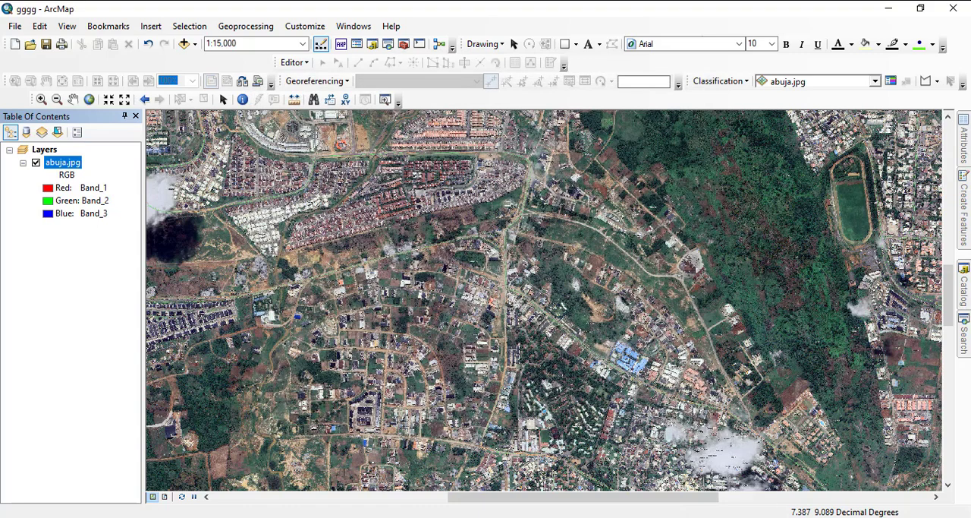
- Examine the terraced housing estate north of the main road in abuja.jpg at 1:1,500 scale
{"action": "left_click_drag", "start_coordinate": [543, 262], "coordinate": [563, 351]}
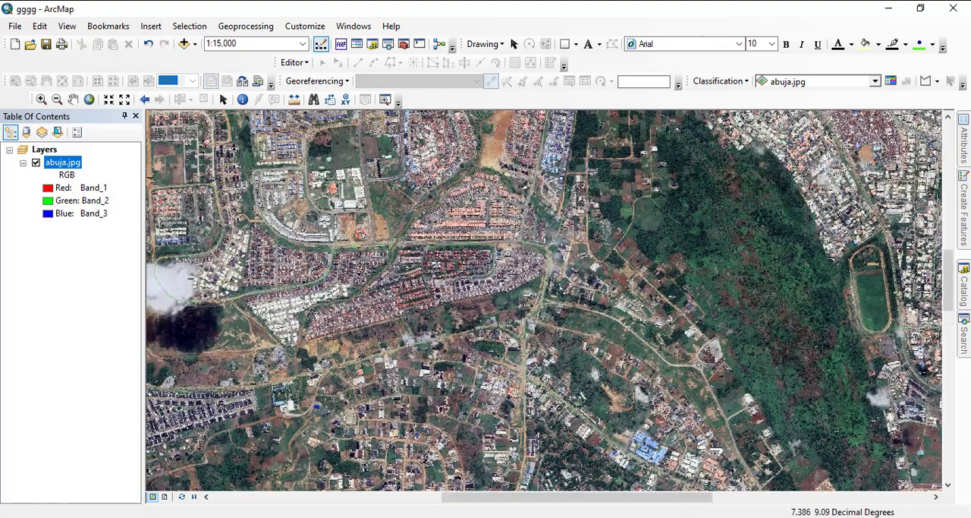
{"action": "scroll", "coordinate": [540, 292], "scroll_direction": "up", "scroll_amount": 4}
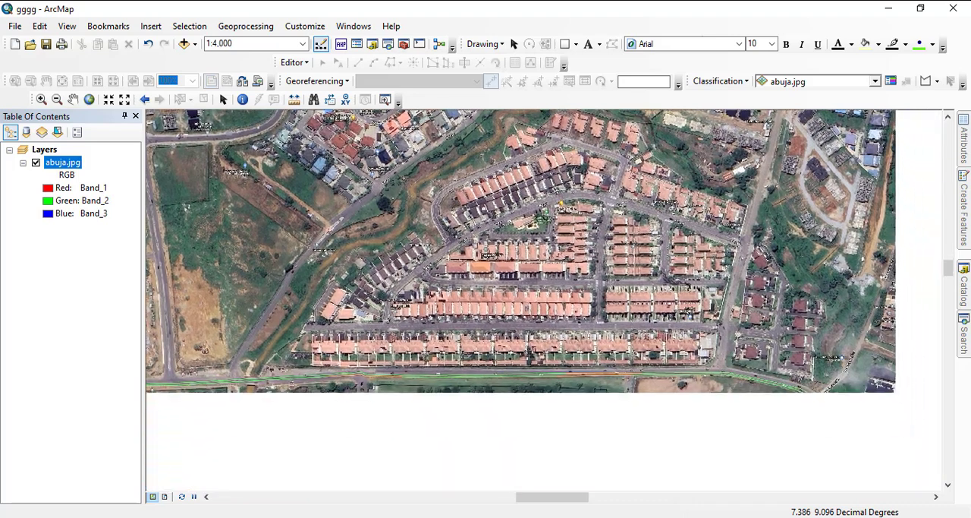
{"action": "scroll", "coordinate": [540, 292], "scroll_direction": "up", "scroll_amount": 2}
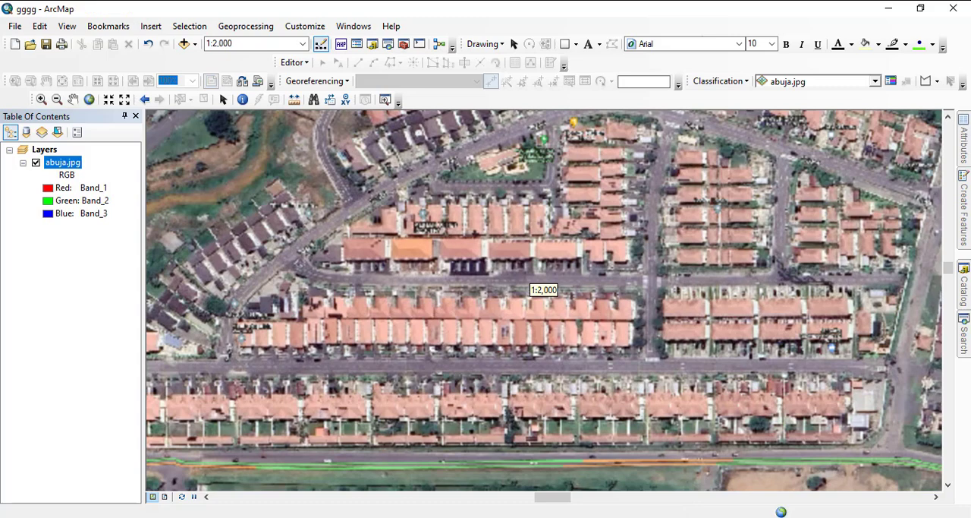
{"action": "scroll", "coordinate": [478, 293], "scroll_direction": "up", "scroll_amount": 1}
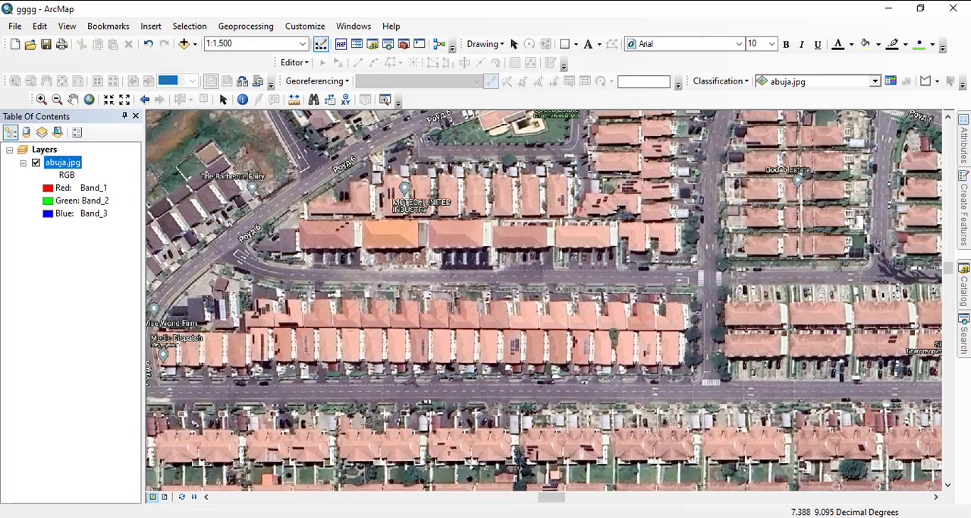
- Create a new folder named abuja inside the C:\MY WRK folder connection
{"action": "left_click", "coordinate": [964, 285]}
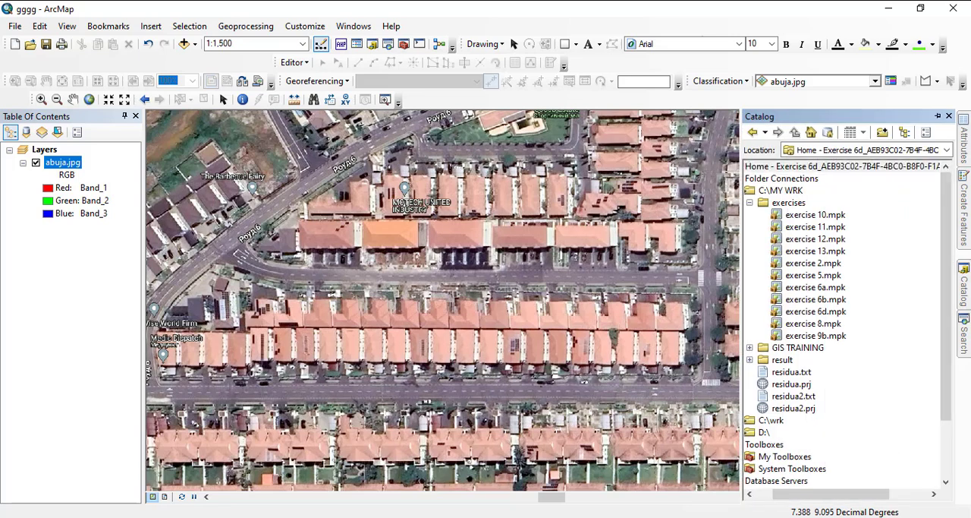
{"action": "left_click", "coordinate": [750, 203]}
{"action": "right_click", "coordinate": [780, 190]}
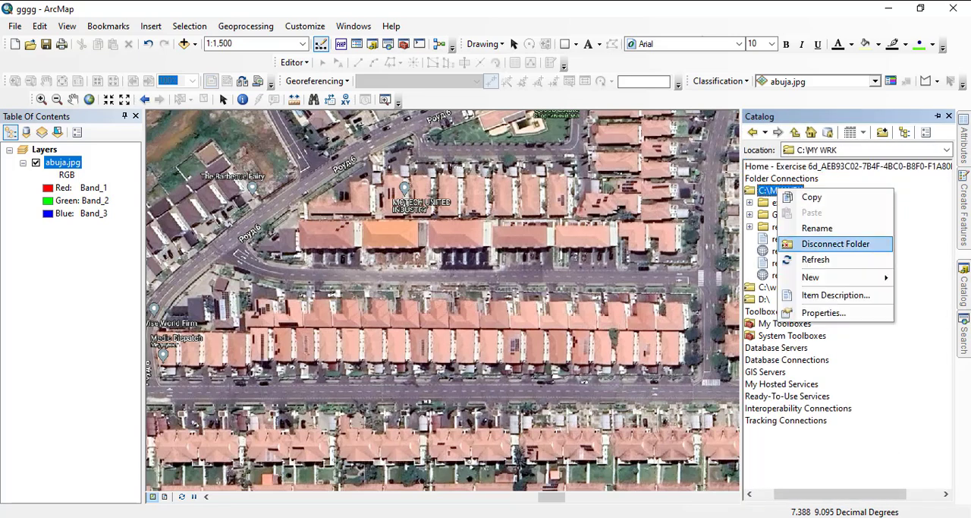
{"action": "mouse_move", "coordinate": [812, 277]}
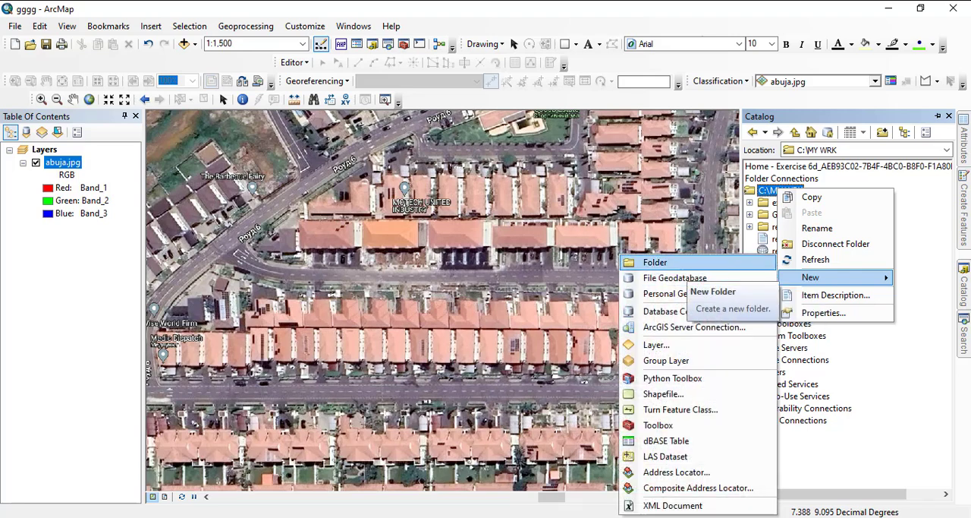
{"action": "left_click", "coordinate": [668, 262]}
{"action": "type", "text": "a"}
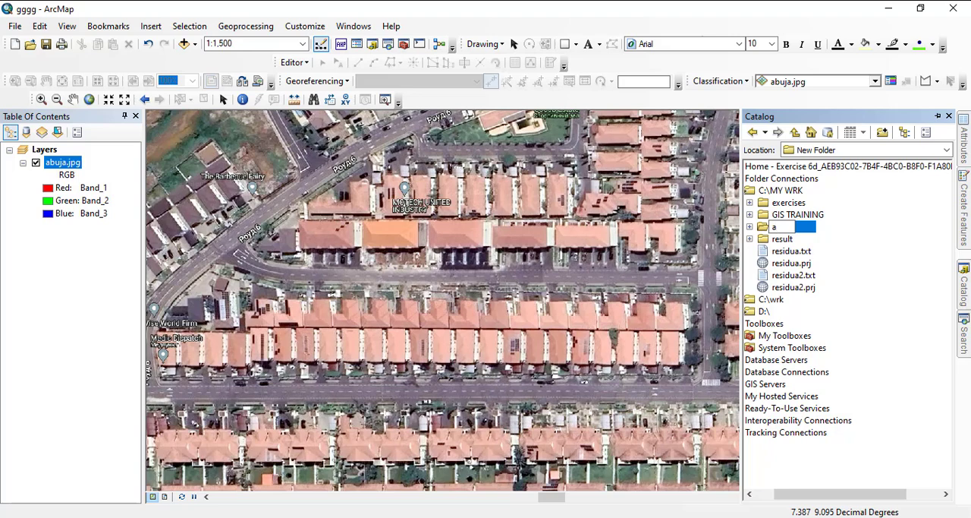
{"action": "type", "text": "buja"}
{"action": "key", "text": "Return"}
- Create a file geodatabase named abuja inside the abuja folder
{"action": "right_click", "coordinate": [784, 202]}
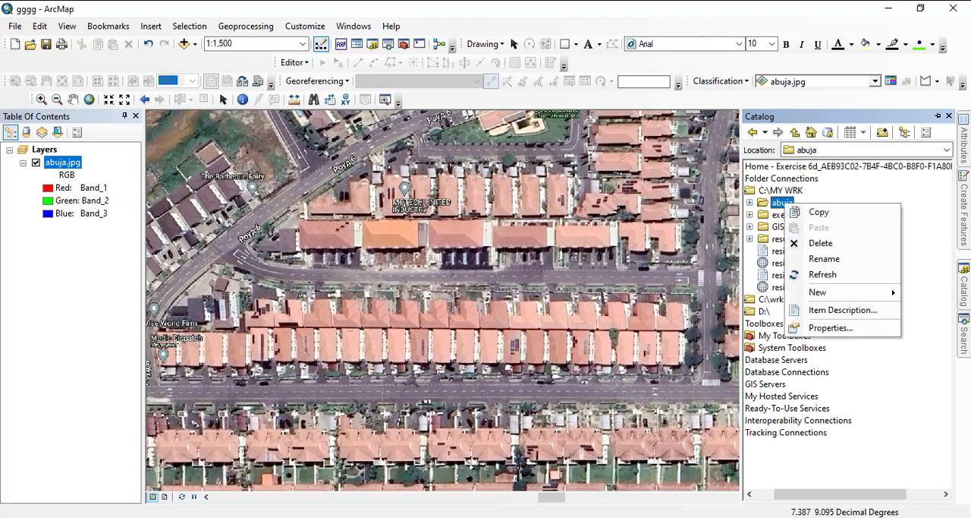
{"action": "mouse_move", "coordinate": [835, 292]}
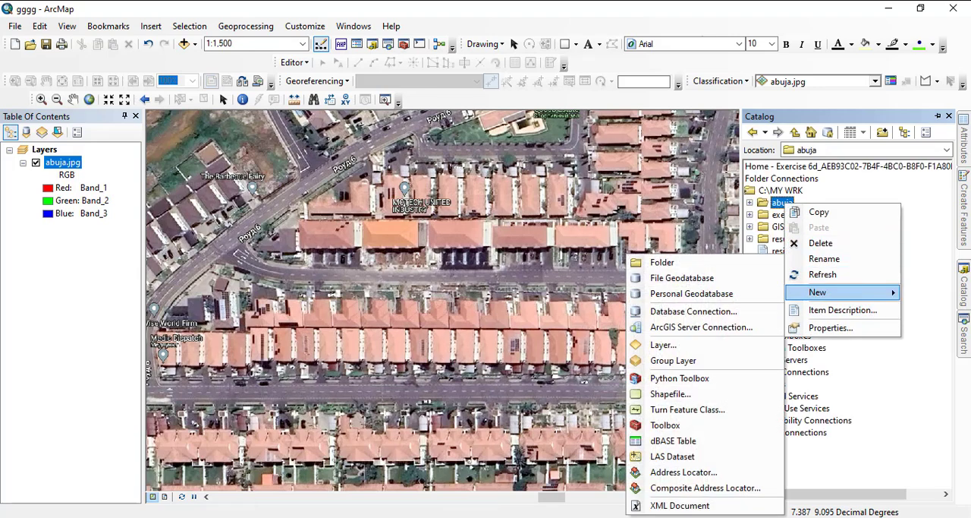
{"action": "left_click", "coordinate": [682, 278]}
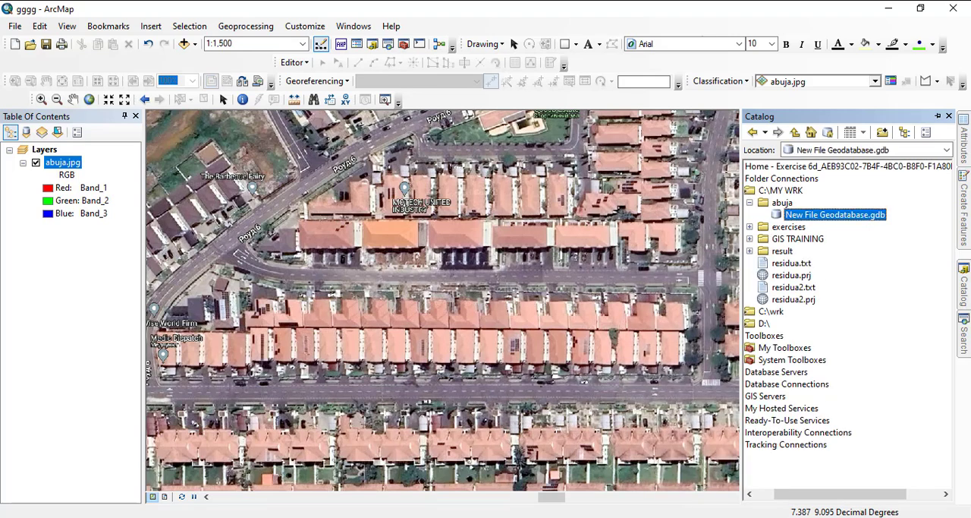
{"action": "right_click", "coordinate": [835, 213]}
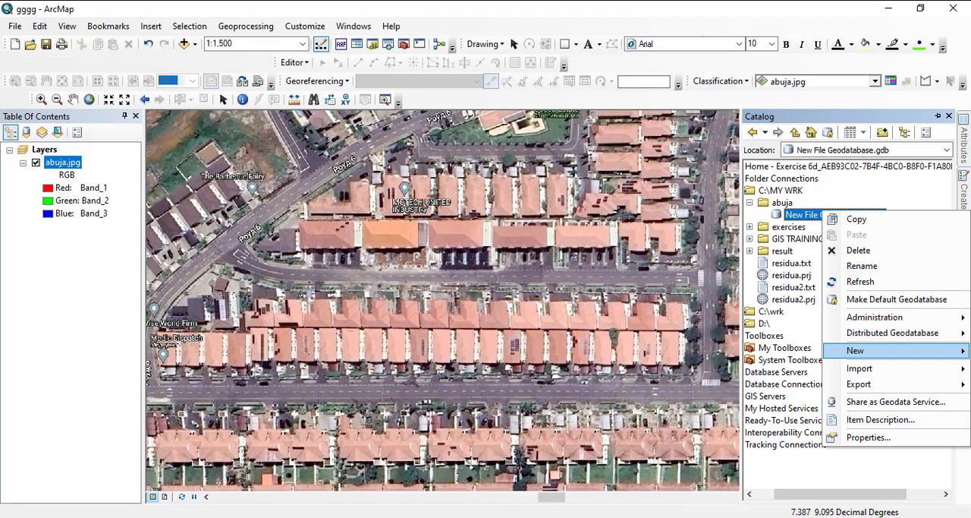
{"action": "left_click", "coordinate": [862, 266]}
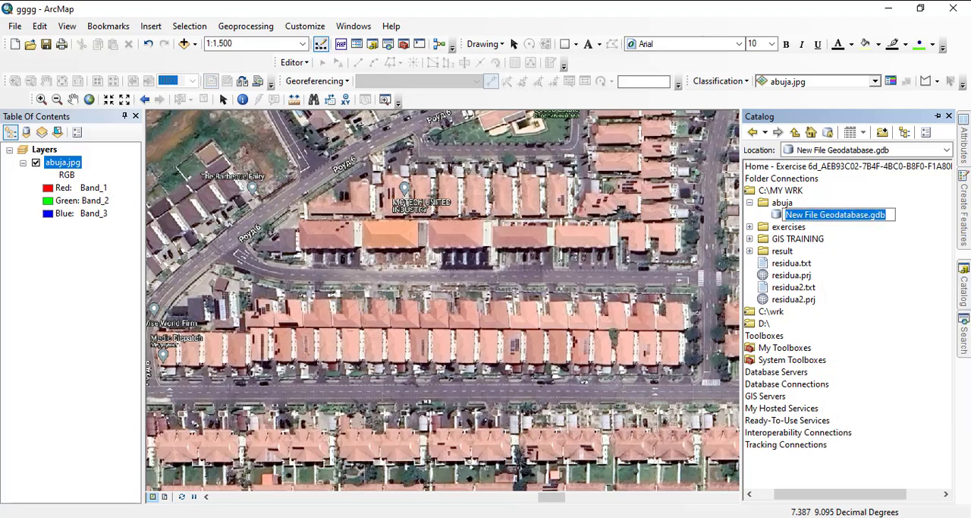
{"action": "type", "text": "abuja"}
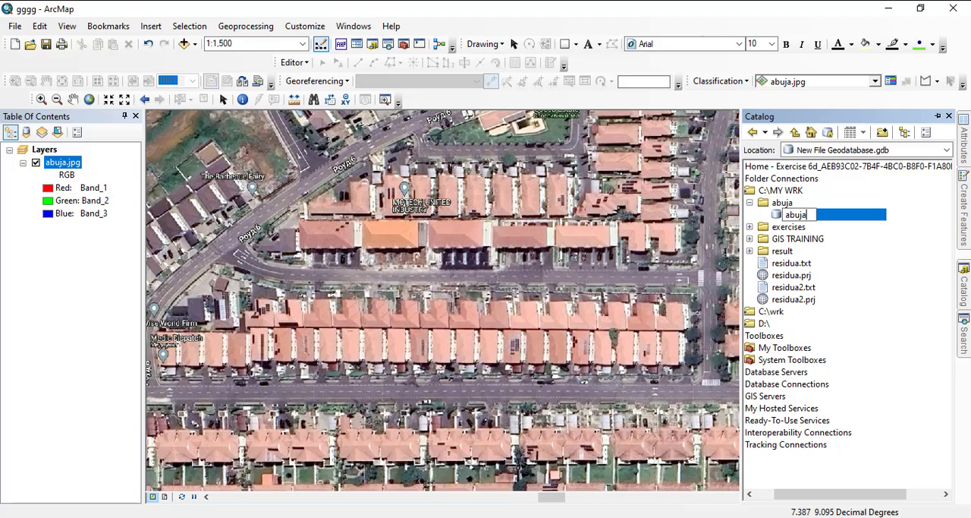
{"action": "key", "text": "Return"}
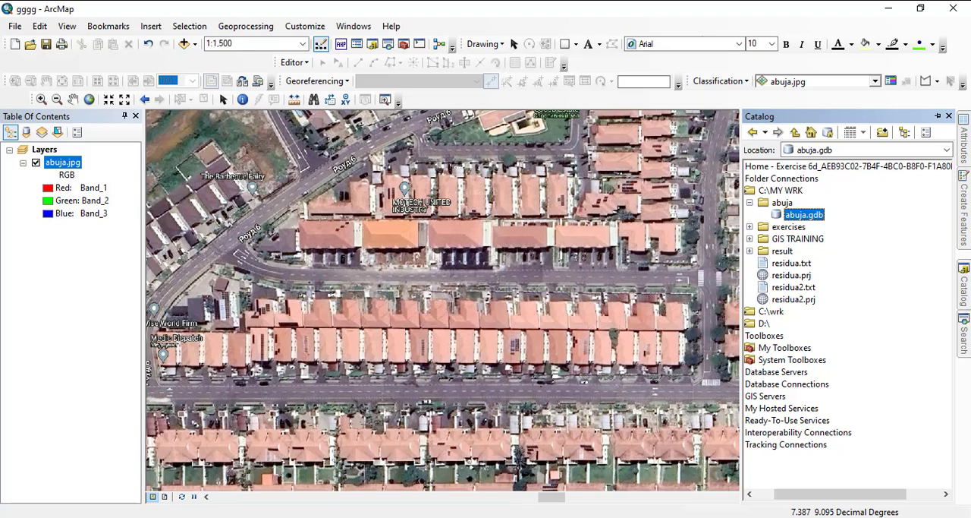
{"action": "right_click", "coordinate": [803, 215]}
{"action": "mouse_move", "coordinate": [835, 352]}
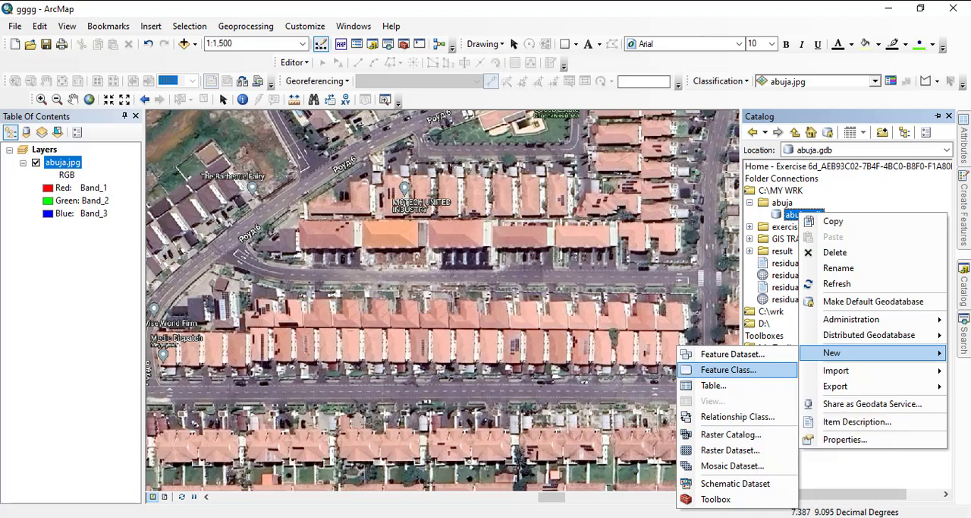
{"action": "left_click", "coordinate": [729, 369]}
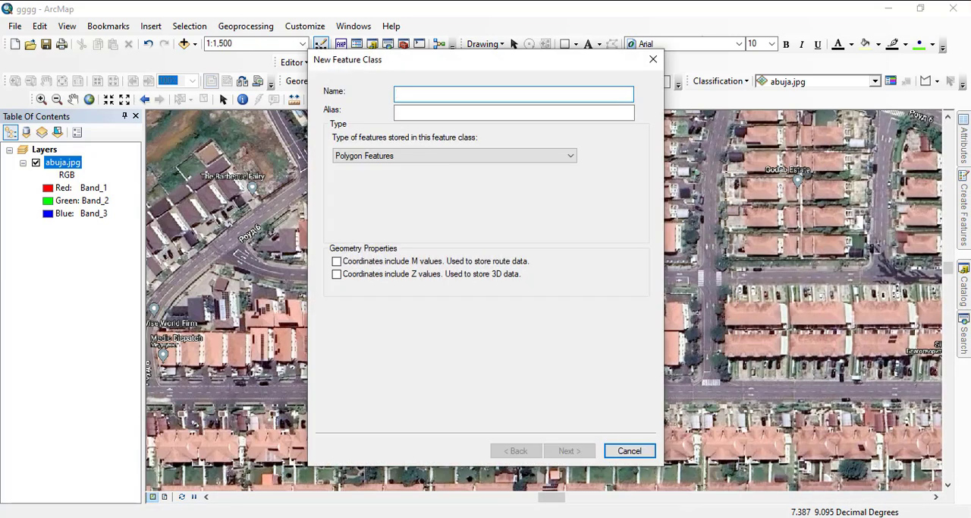
{"action": "left_click", "coordinate": [629, 450]}
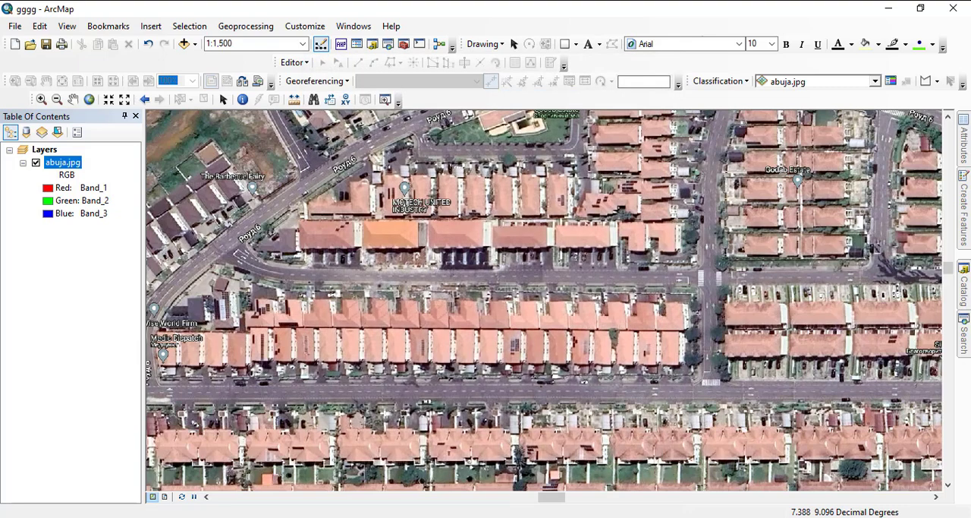
- Start a new feature dataset in abuja.gdb and name it residence
{"action": "mouse_move", "coordinate": [963, 286]}
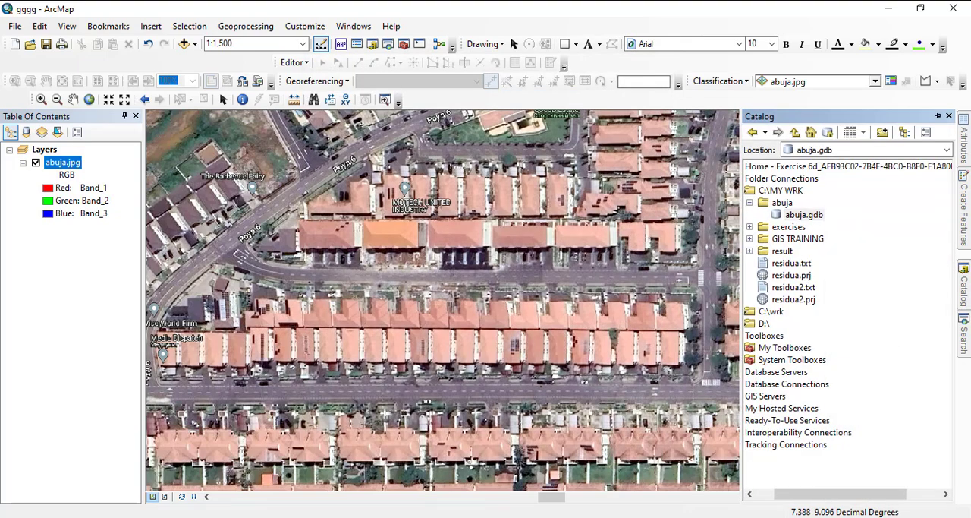
{"action": "right_click", "coordinate": [800, 216]}
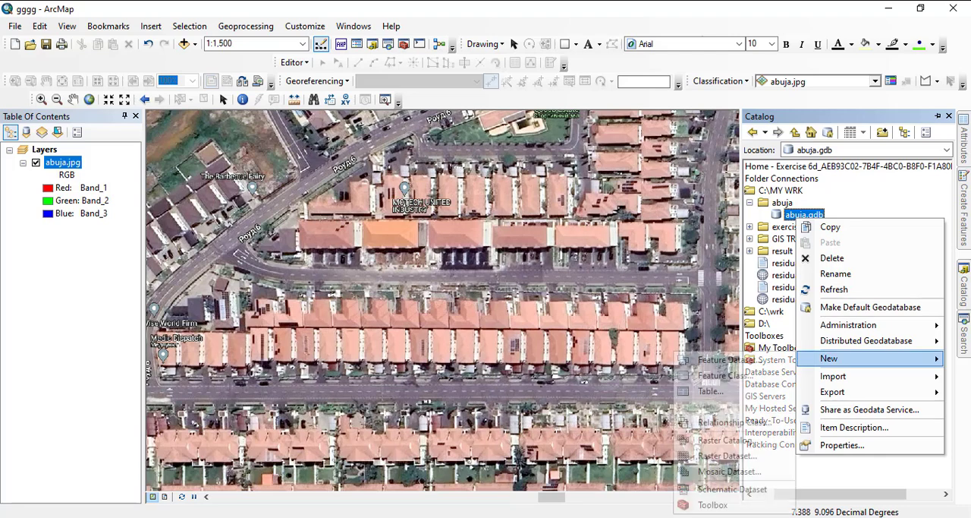
{"action": "left_click", "coordinate": [721, 359]}
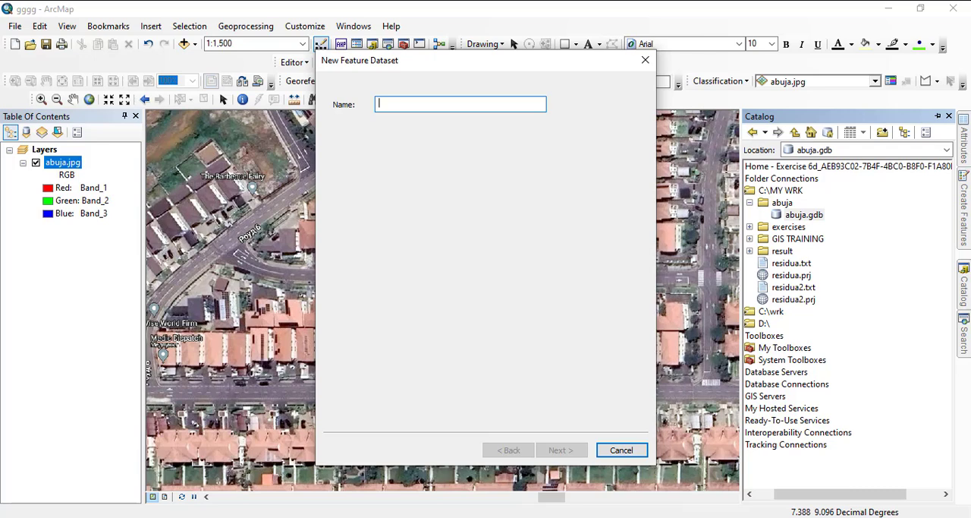
{"action": "type", "text": "res"}
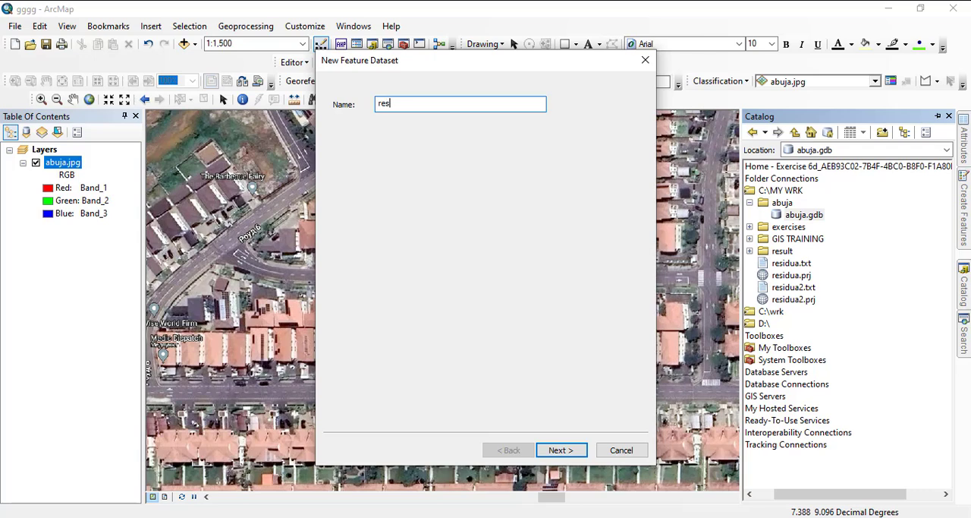
{"action": "type", "text": "ldence"}
{"action": "left_click", "coordinate": [561, 449]}
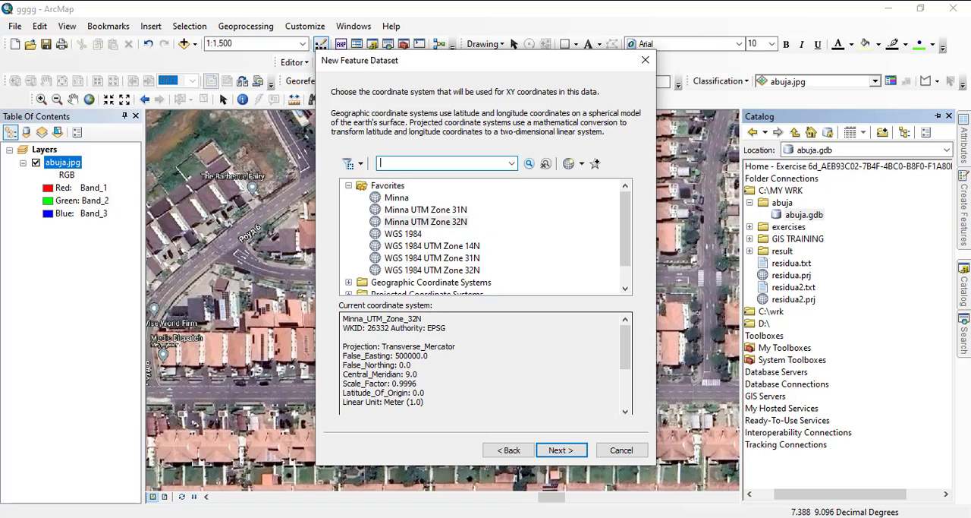
{"action": "left_click", "coordinate": [508, 449]}
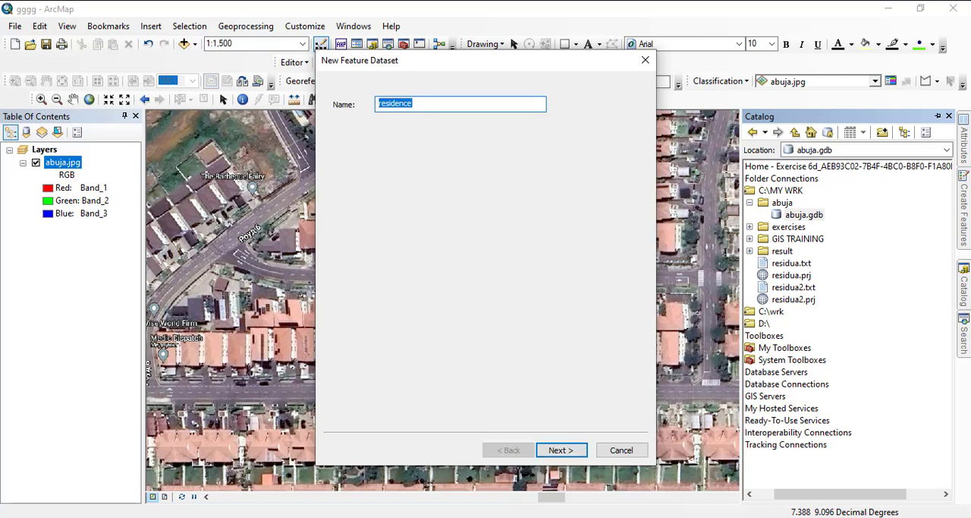
- Name the new feature dataset utilities instead of residence and continue to its coordinate system settings
{"action": "type", "text": "uti"}
{"action": "key", "text": "alt+Tab"}
{"action": "key", "text": "alt+Tab"}
{"action": "left_click_drag", "start_coordinate": [501, 50], "coordinate": [541, 224]}
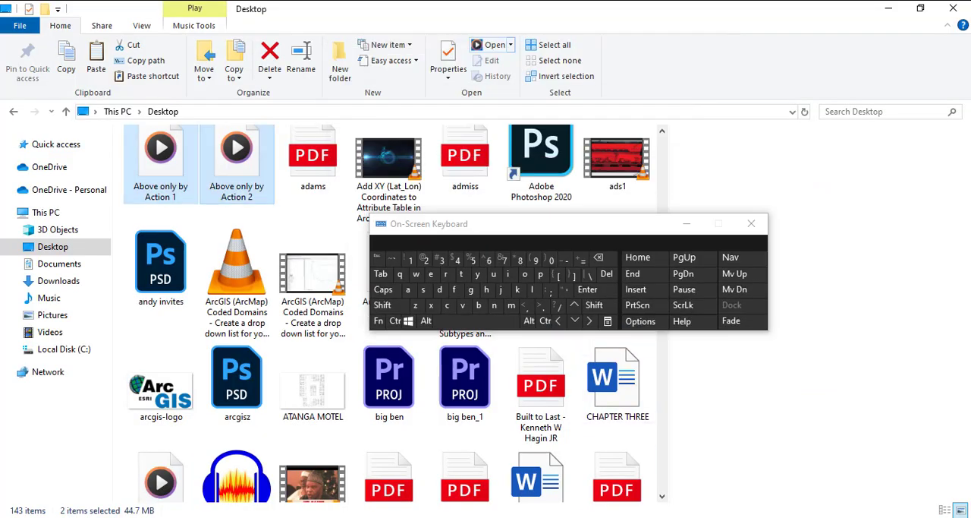
{"action": "left_click", "coordinate": [450, 517]}
{"action": "left_click", "coordinate": [529, 470]}
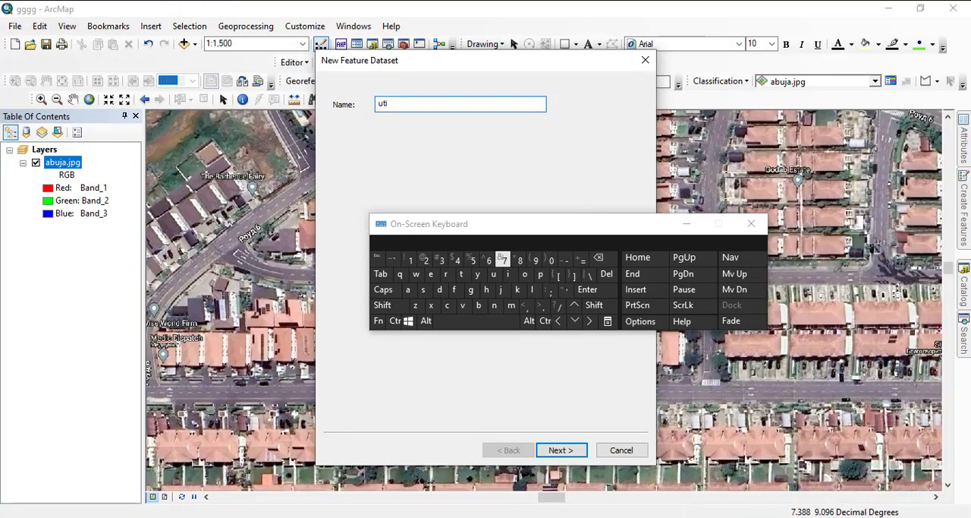
{"action": "left_click", "coordinate": [532, 290]}
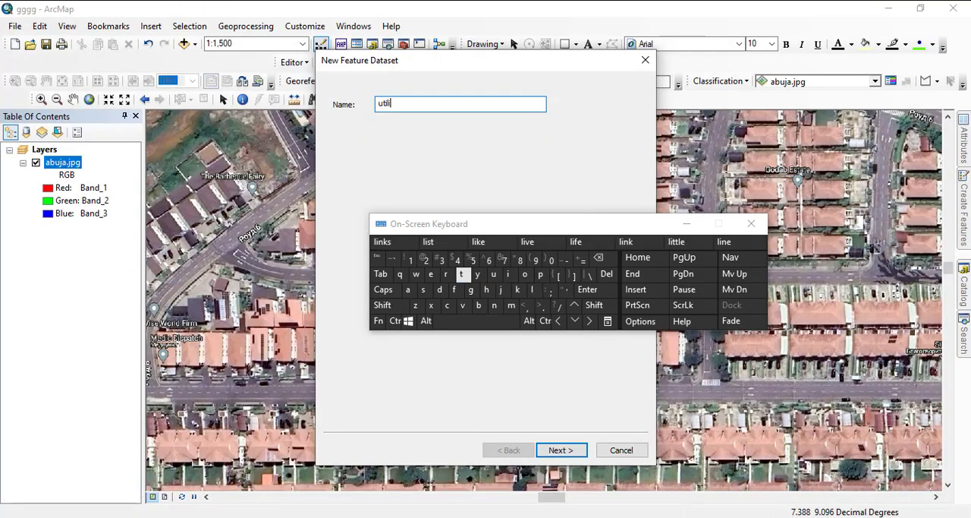
{"action": "left_click", "coordinate": [462, 274]}
{"action": "left_click", "coordinate": [509, 274]}
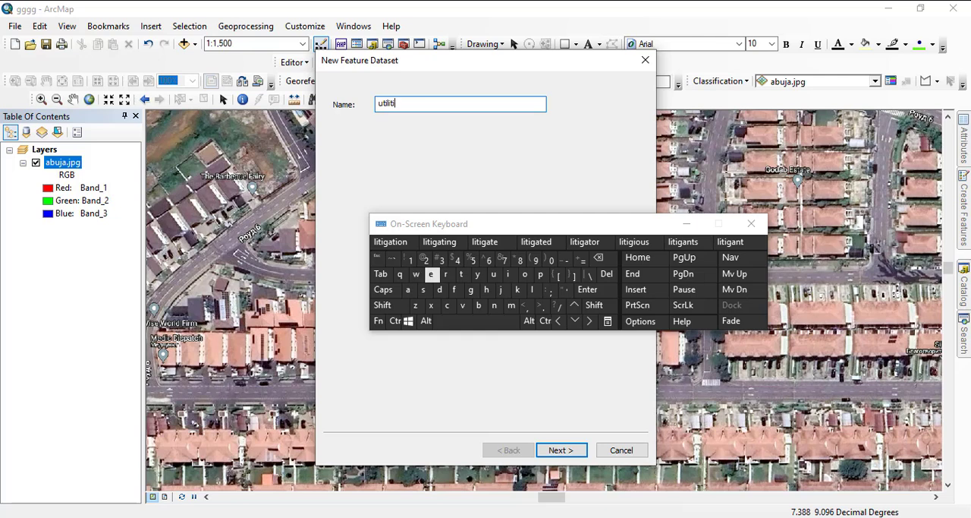
{"action": "left_click", "coordinate": [430, 274]}
{"action": "left_click", "coordinate": [407, 289]}
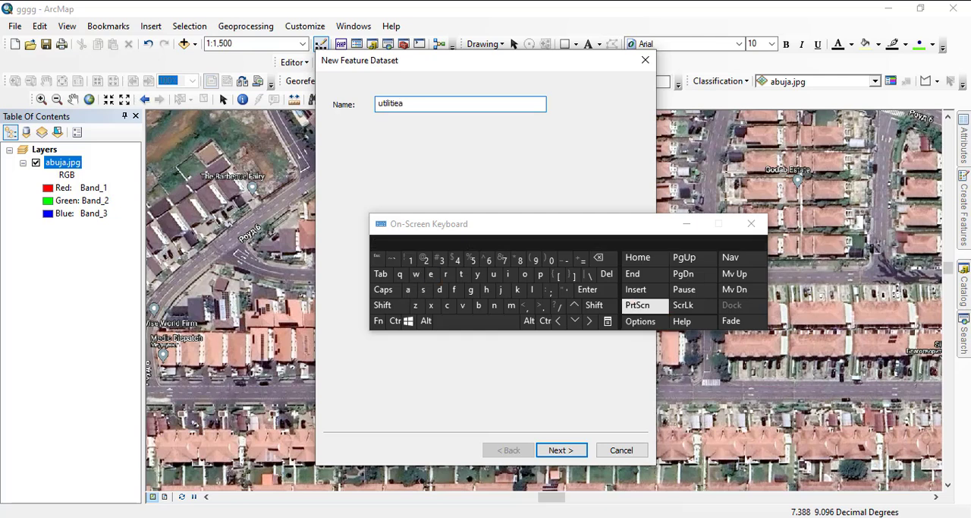
{"action": "left_click", "coordinate": [599, 258]}
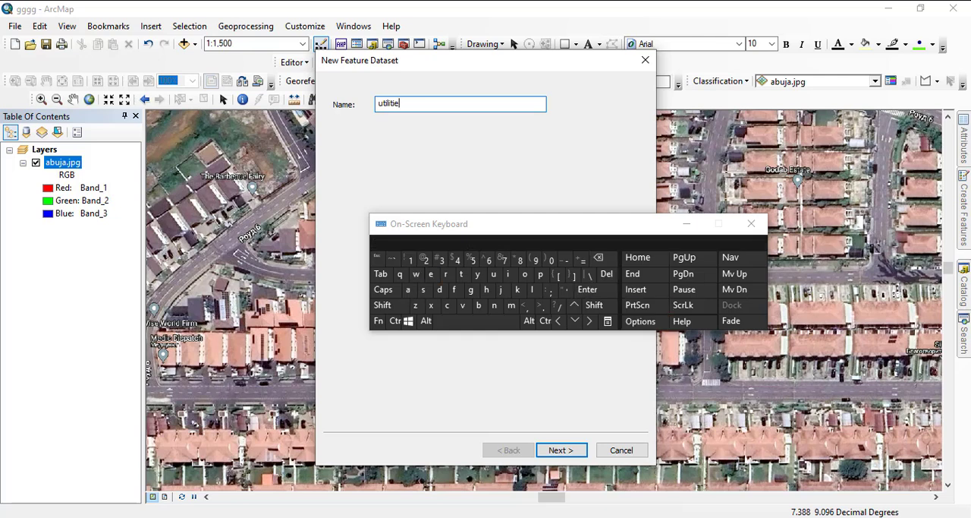
{"action": "left_click", "coordinate": [423, 289]}
{"action": "left_click", "coordinate": [562, 450]}
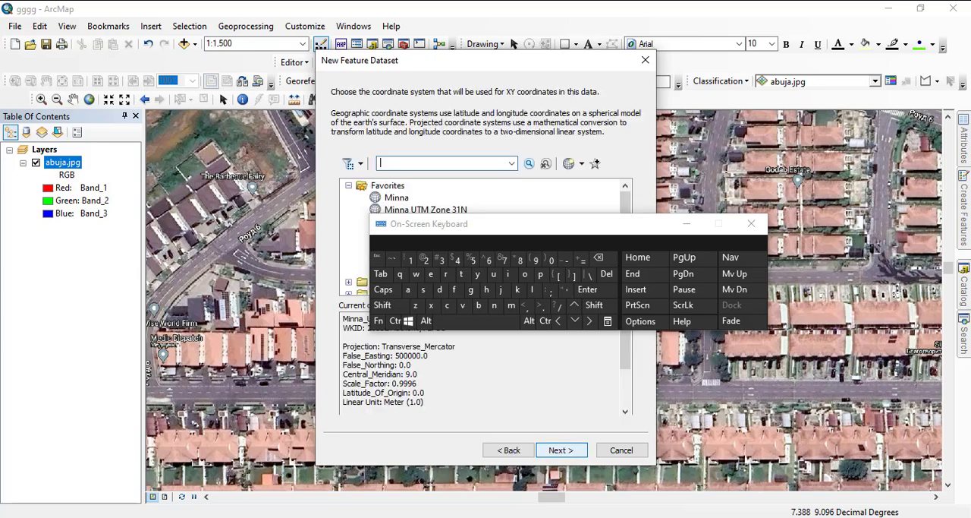
- Assign Minna UTM Zone 32N to the utilities dataset and finish it with no vertical coordinate system and default tolerances
{"action": "left_click_drag", "start_coordinate": [547, 224], "coordinate": [788, 311]}
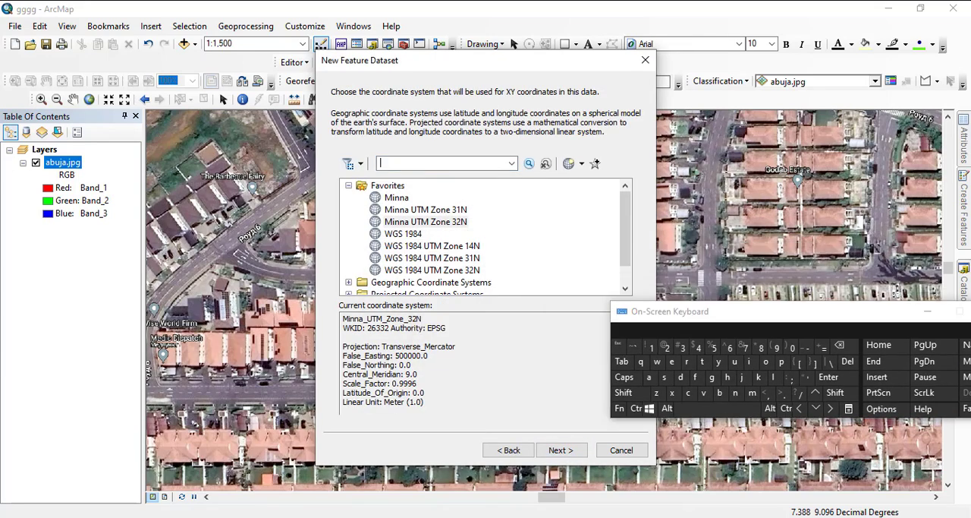
{"action": "left_click", "coordinate": [426, 222]}
{"action": "left_click", "coordinate": [561, 450]}
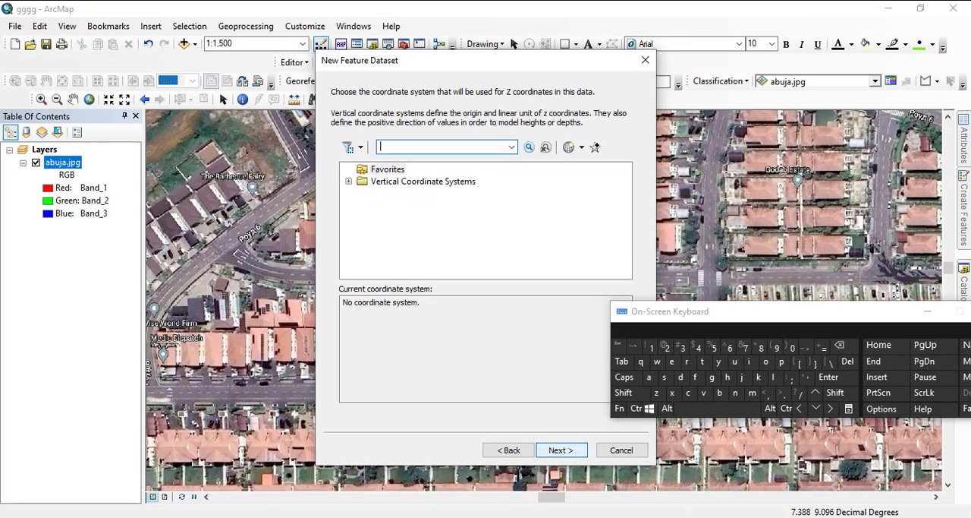
{"action": "left_click", "coordinate": [561, 450]}
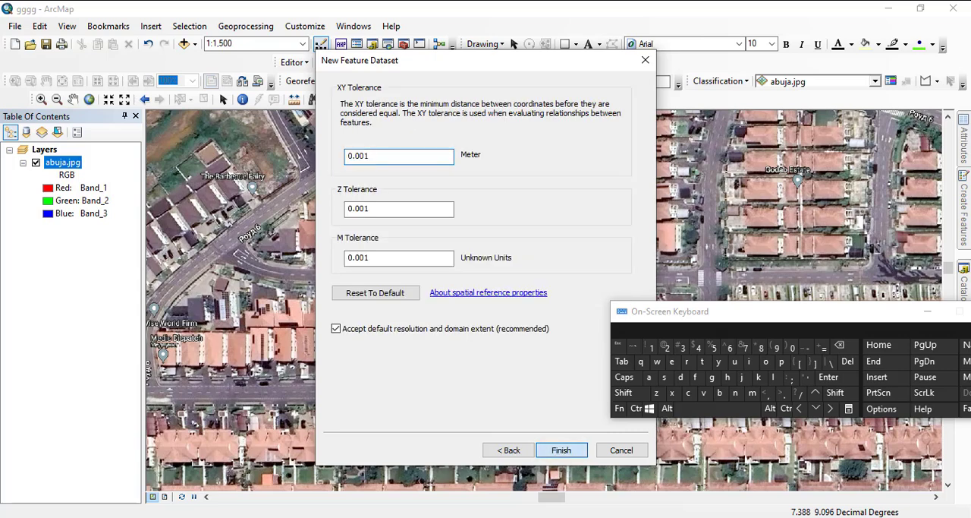
{"action": "left_click", "coordinate": [561, 450]}
- Start a new polygon feature class named residential in the utilities feature dataset and continue to its field definitions
{"action": "left_click_drag", "start_coordinate": [759, 311], "coordinate": [330, 402]}
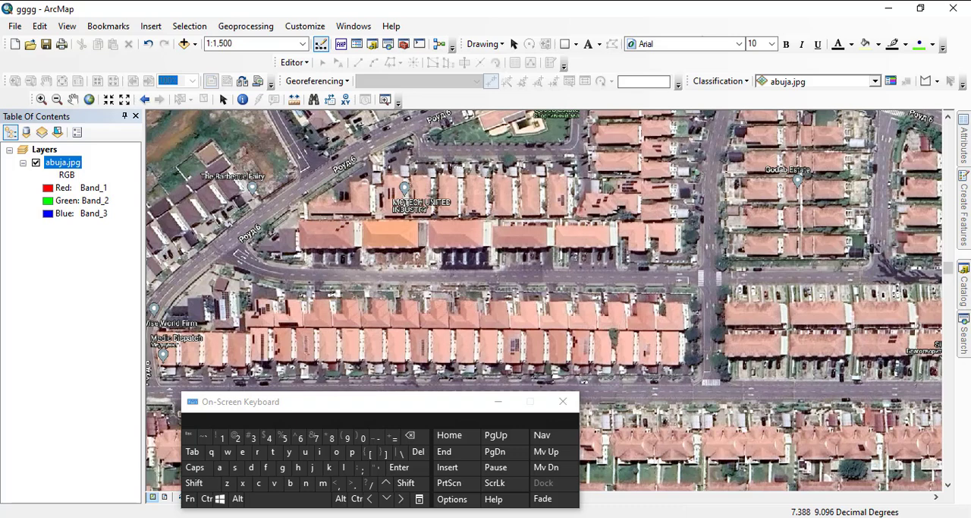
{"action": "left_click", "coordinate": [964, 290]}
{"action": "right_click", "coordinate": [806, 226]}
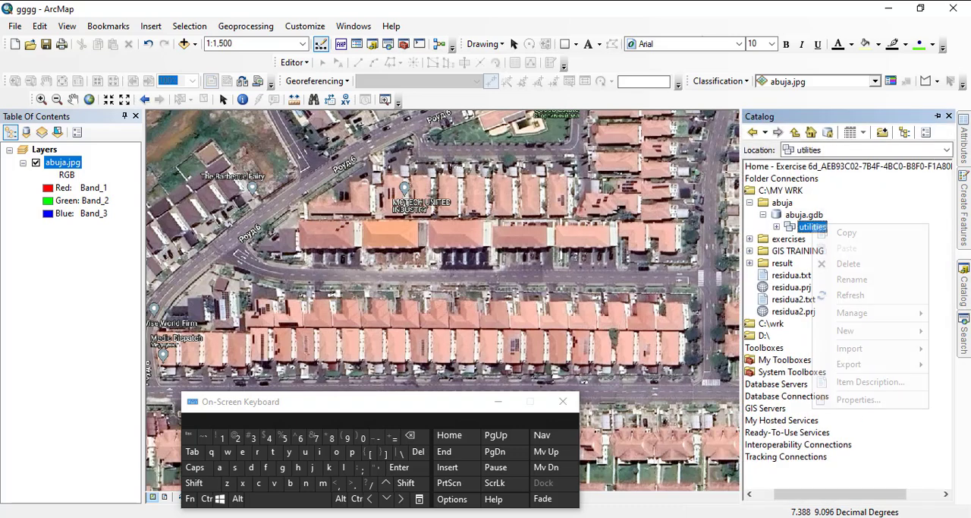
{"action": "mouse_move", "coordinate": [850, 348]}
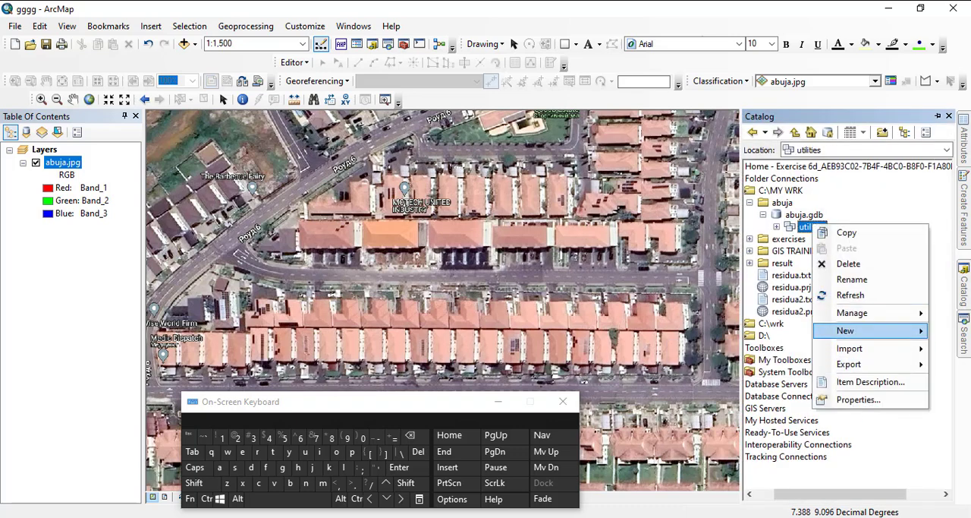
{"action": "mouse_move", "coordinate": [845, 330]}
{"action": "left_click", "coordinate": [736, 332]}
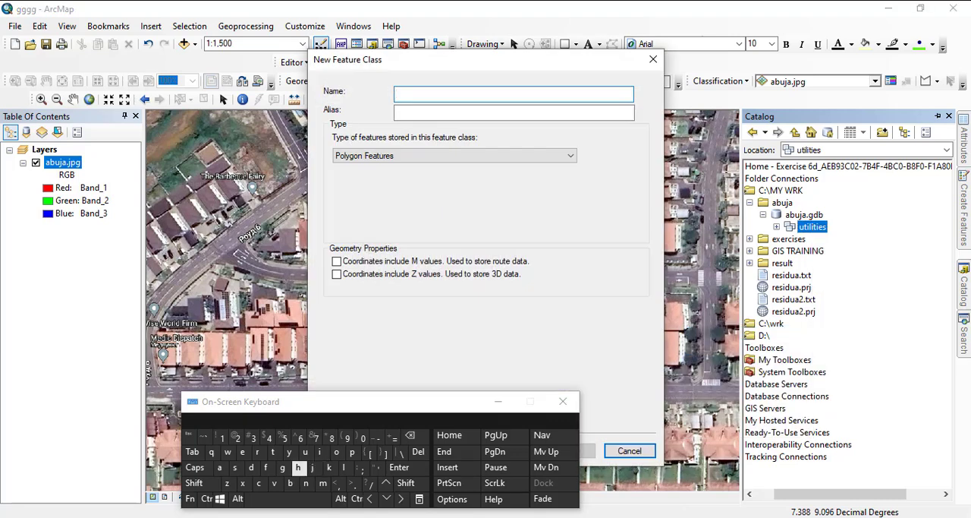
{"action": "left_click", "coordinate": [257, 452]}
{"action": "left_click", "coordinate": [242, 452]}
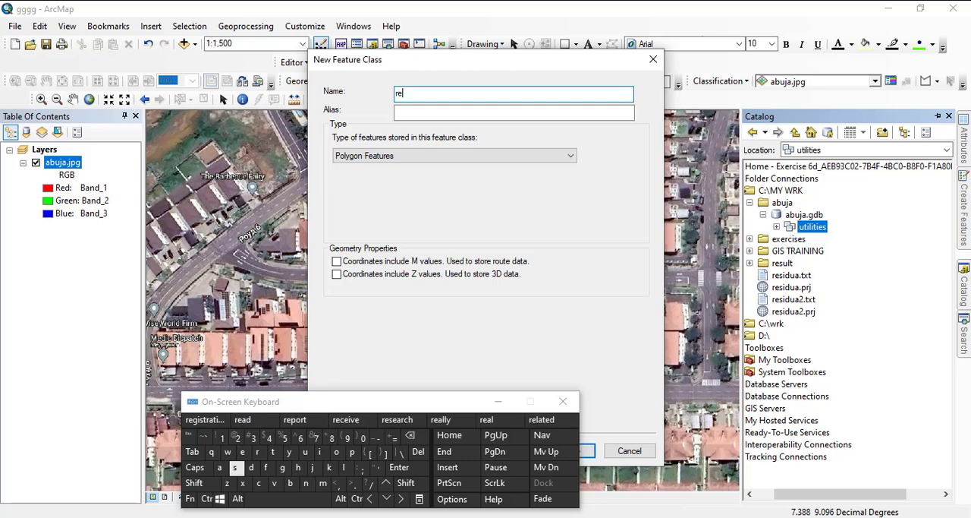
{"action": "left_click", "coordinate": [235, 466]}
{"action": "left_click", "coordinate": [320, 452]}
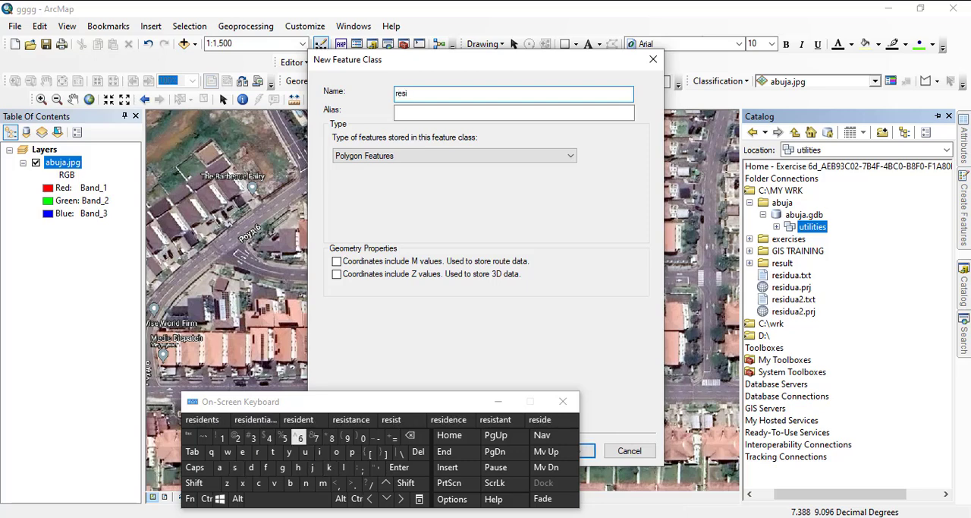
{"action": "left_click", "coordinate": [255, 419]}
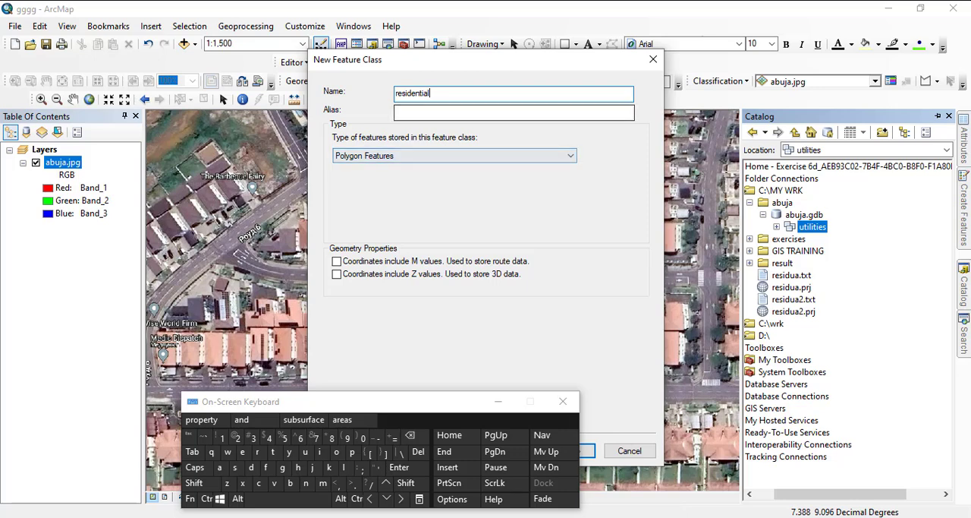
{"action": "left_click_drag", "start_coordinate": [455, 60], "coordinate": [558, 29]}
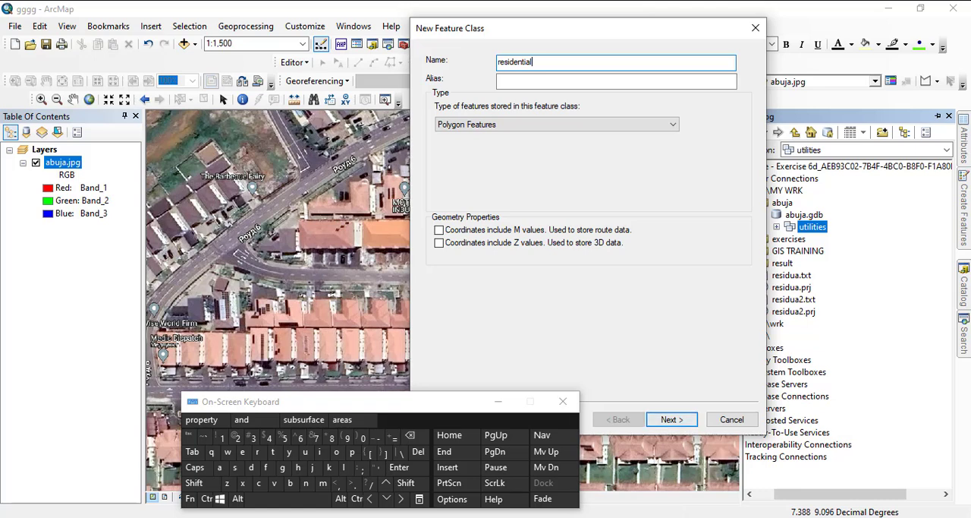
{"action": "left_click", "coordinate": [673, 419]}
{"action": "left_click", "coordinate": [672, 420]}
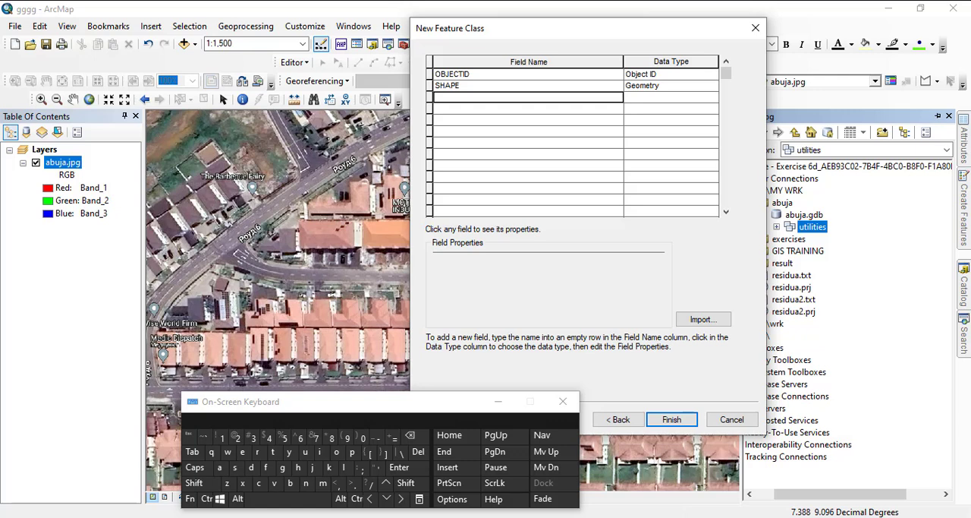
- Add a Text field called name and a Raster field called picture, and finish creating the residential feature class
{"action": "type", "text": "name"}
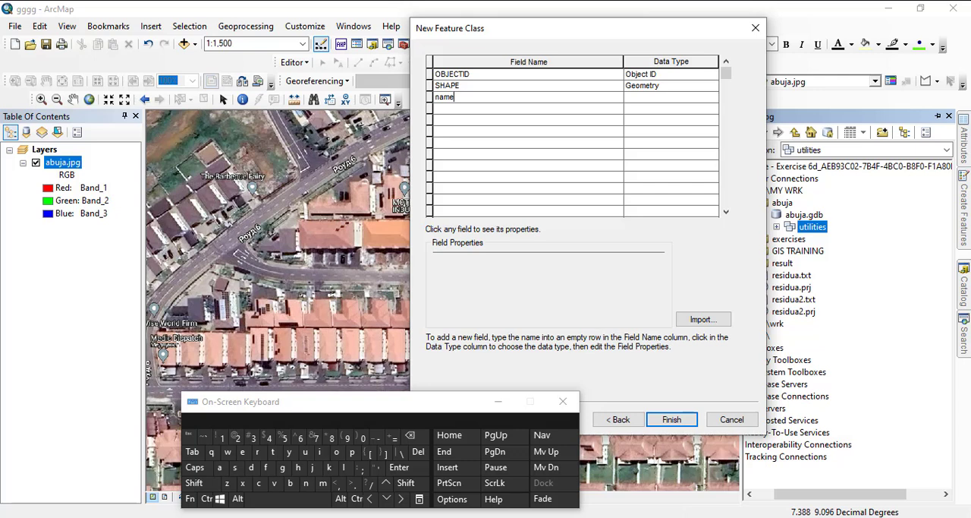
{"action": "key", "text": "Return"}
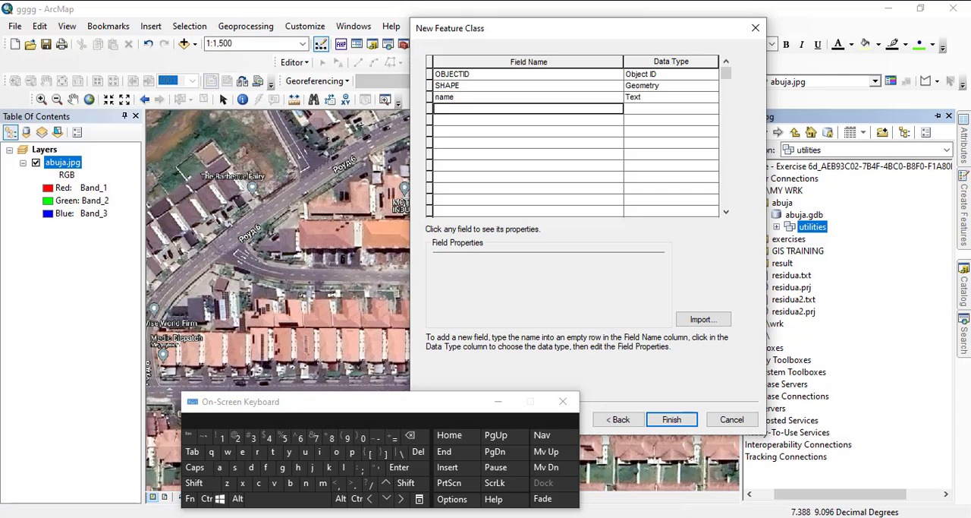
{"action": "type", "text": "p"}
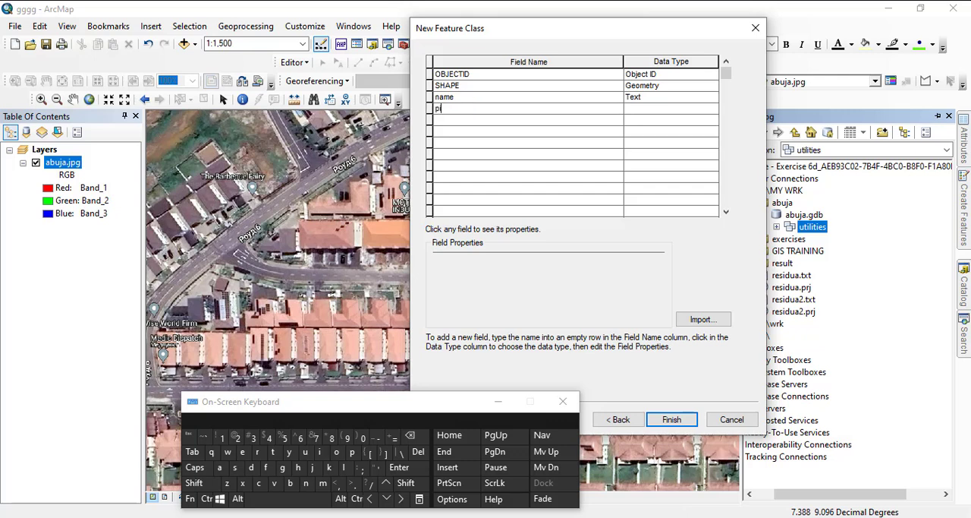
{"action": "type", "text": "icture"}
{"action": "left_click", "coordinate": [661, 108]}
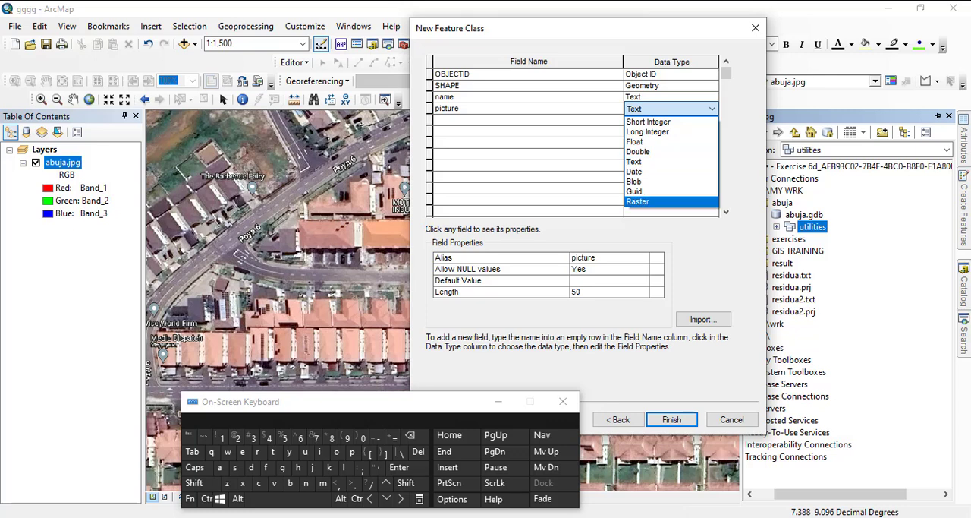
{"action": "left_click", "coordinate": [653, 201]}
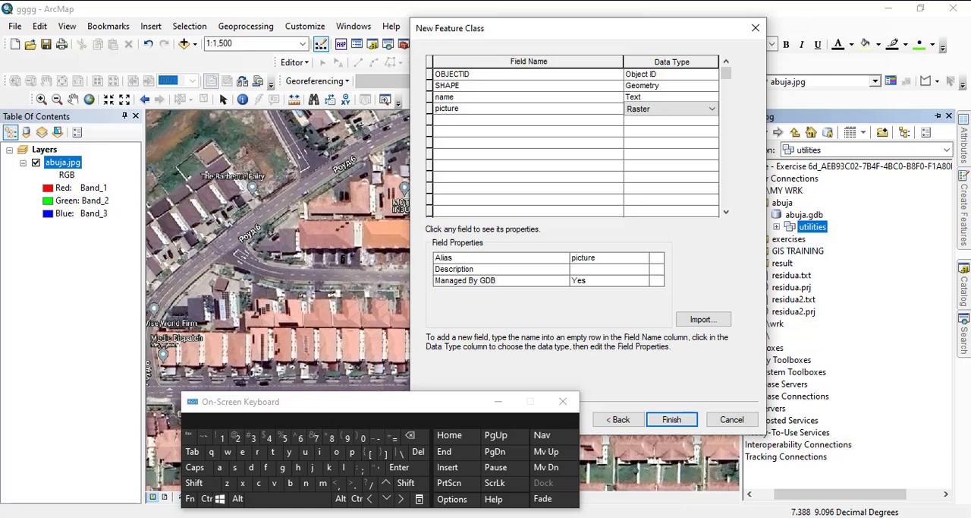
{"action": "left_click", "coordinate": [672, 419]}
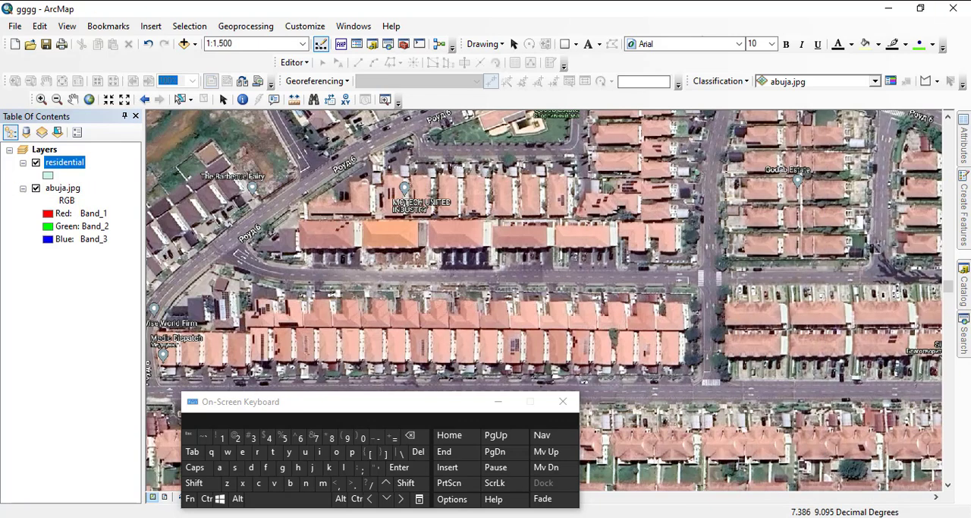
- Start a new feature class named Road in the utilities feature dataset and set its type to Line Features
{"action": "left_click_drag", "start_coordinate": [543, 341], "coordinate": [548, 236]}
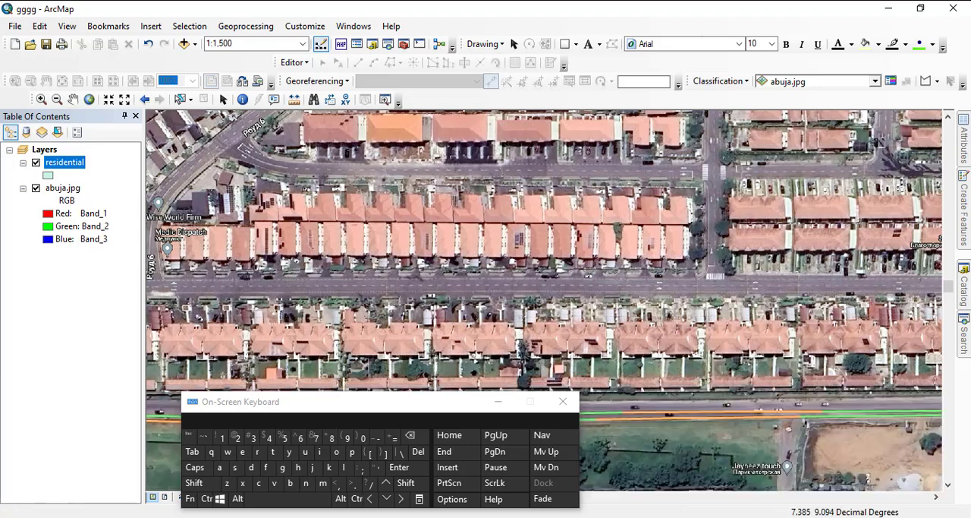
{"action": "scroll", "coordinate": [542, 285], "scroll_direction": "up", "scroll_amount": 1}
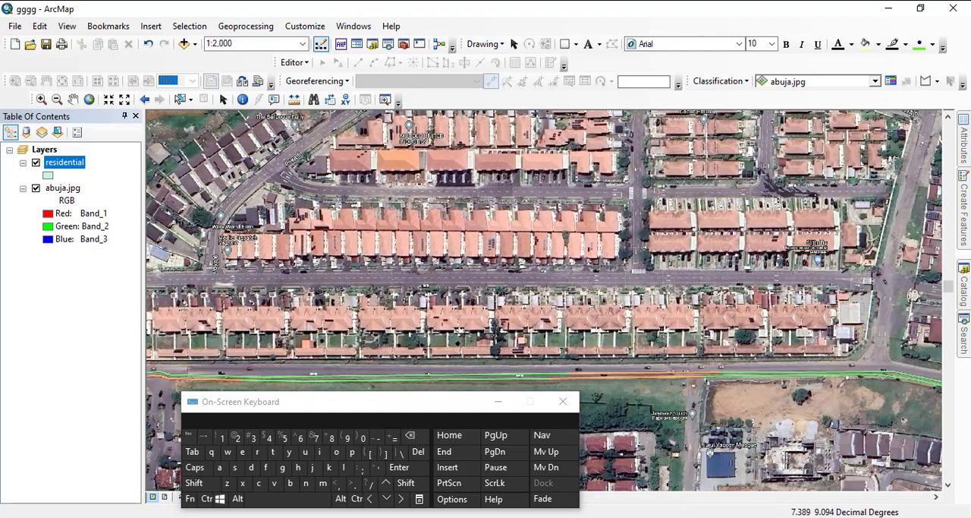
{"action": "left_click", "coordinate": [964, 286]}
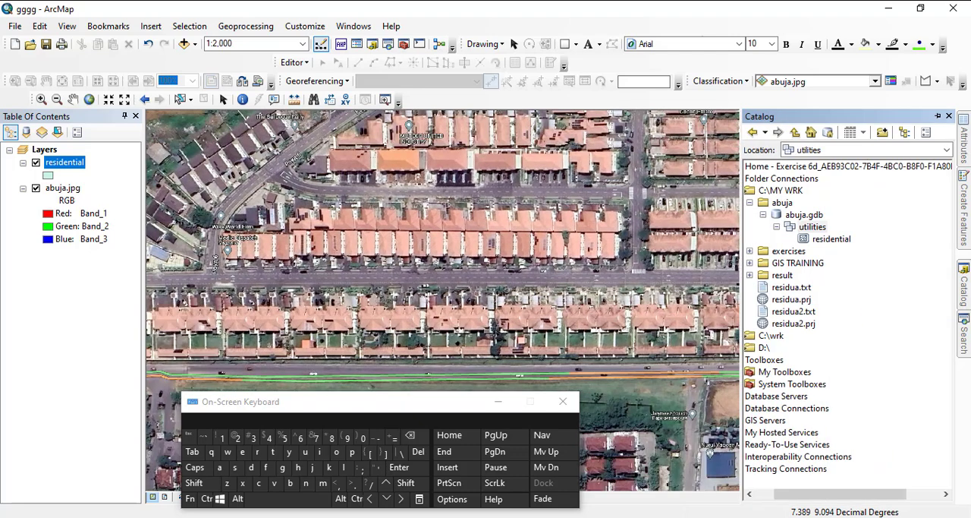
{"action": "right_click", "coordinate": [811, 229]}
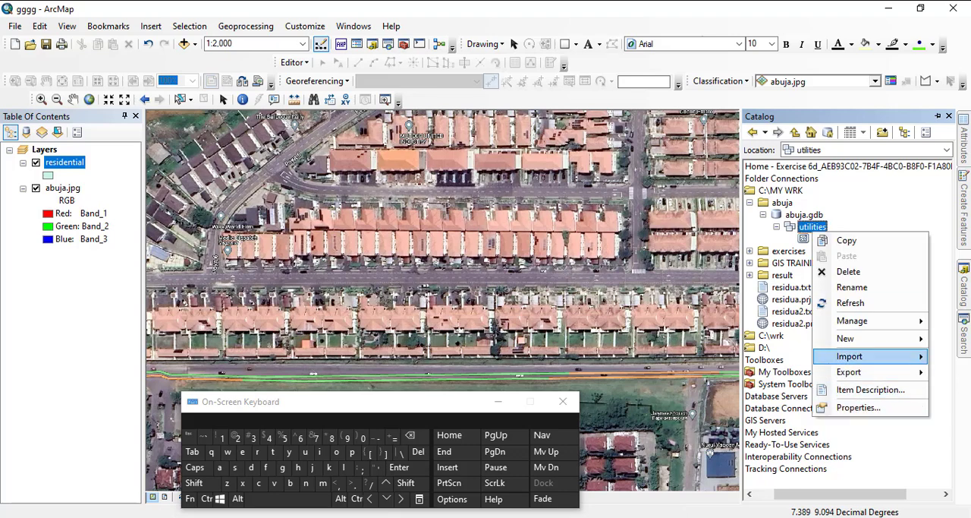
{"action": "mouse_move", "coordinate": [873, 338]}
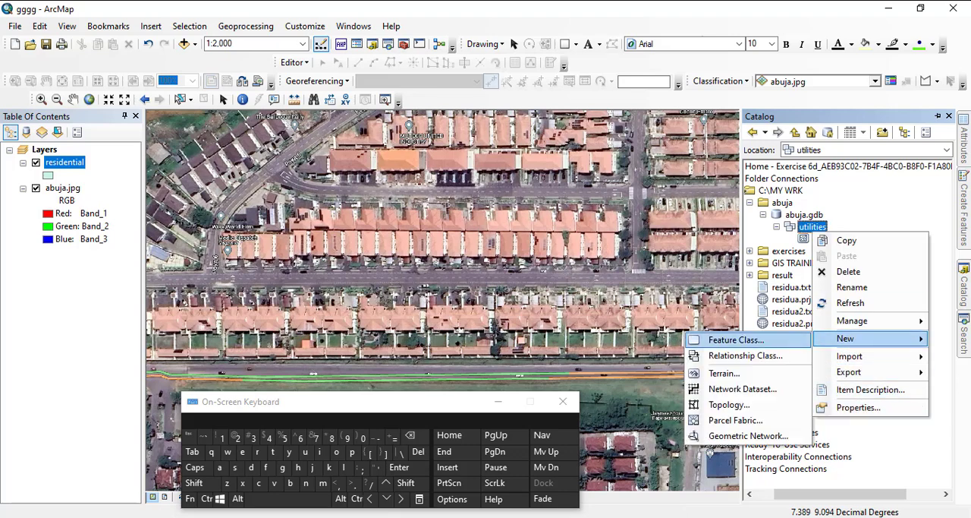
{"action": "left_click", "coordinate": [733, 340]}
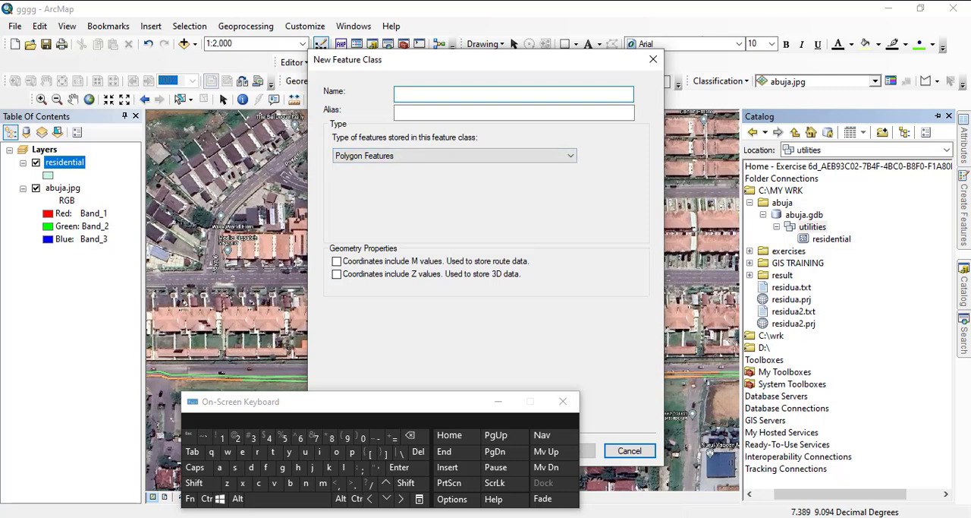
{"action": "left_click", "coordinate": [195, 483]}
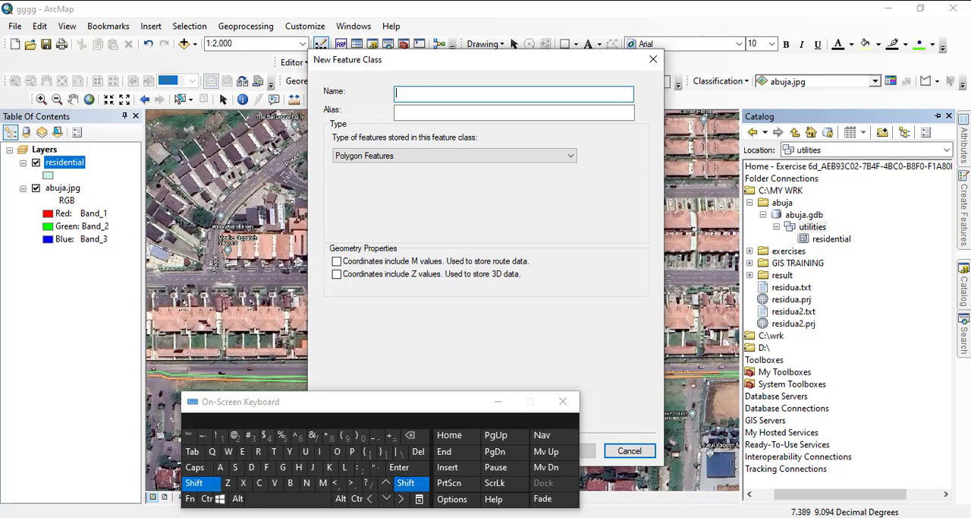
{"action": "left_click", "coordinate": [258, 451]}
{"action": "left_click", "coordinate": [336, 451]}
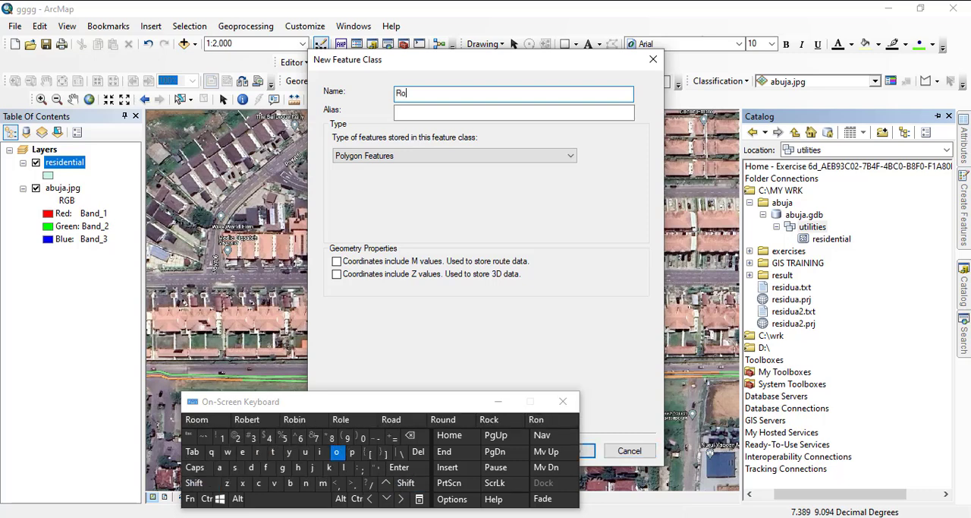
{"action": "left_click", "coordinate": [220, 467]}
{"action": "left_click", "coordinate": [251, 467]}
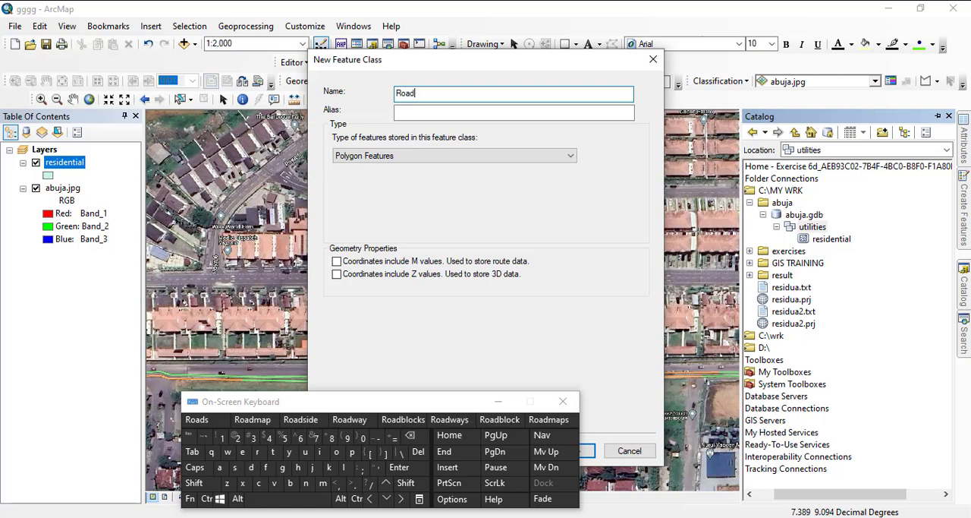
{"action": "left_click", "coordinate": [454, 155]}
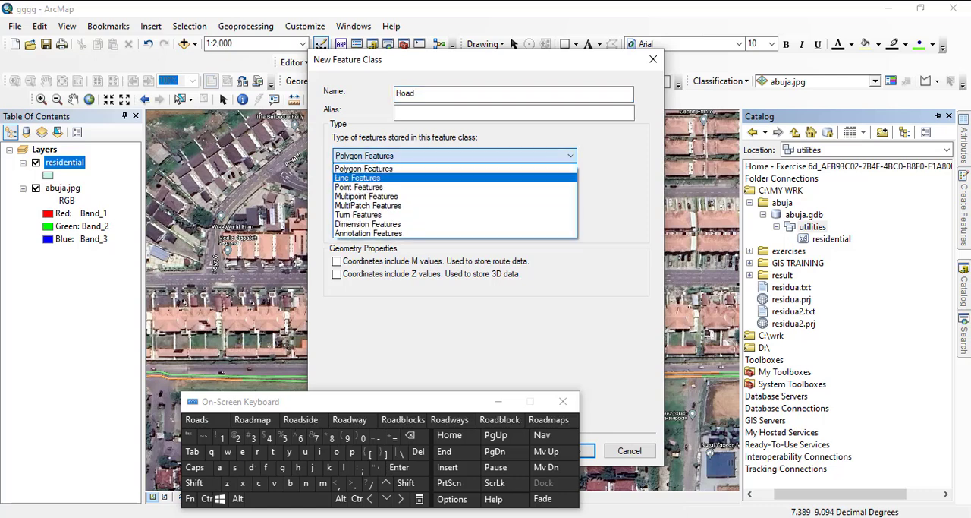
{"action": "left_click", "coordinate": [425, 177]}
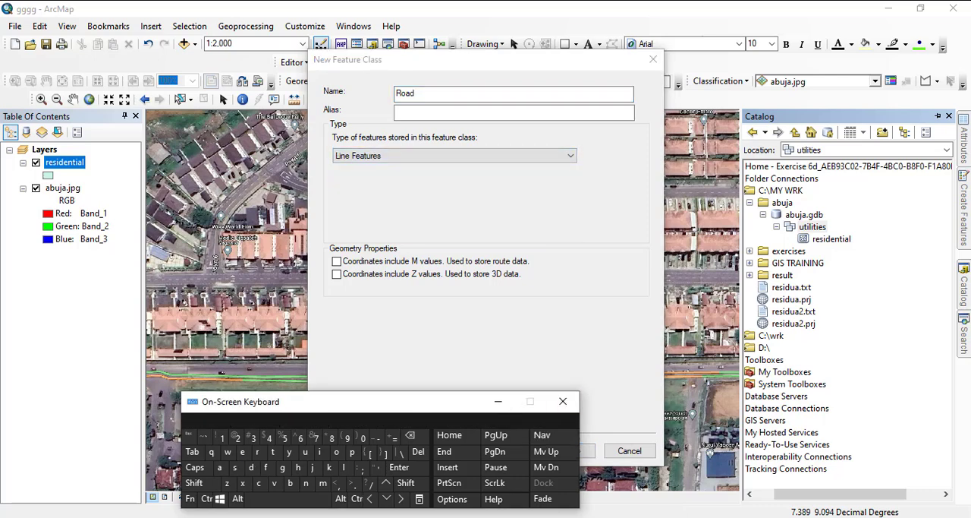
- Keep the default storage configuration, add a field called name, and finish creating the Road feature class
{"action": "left_click_drag", "start_coordinate": [303, 401], "coordinate": [223, 398]}
{"action": "left_click", "coordinate": [569, 450]}
{"action": "left_click", "coordinate": [569, 450]}
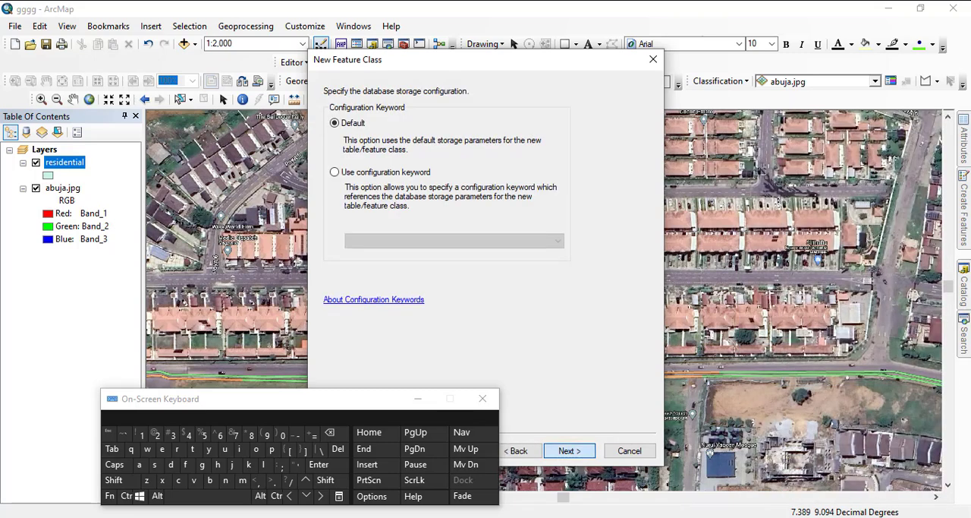
{"action": "left_click", "coordinate": [426, 128]}
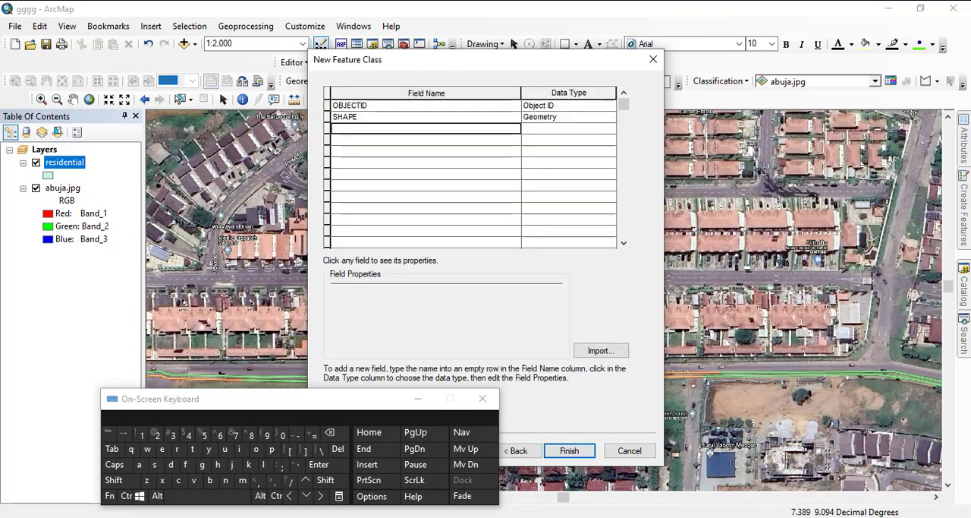
{"action": "type", "text": "name"}
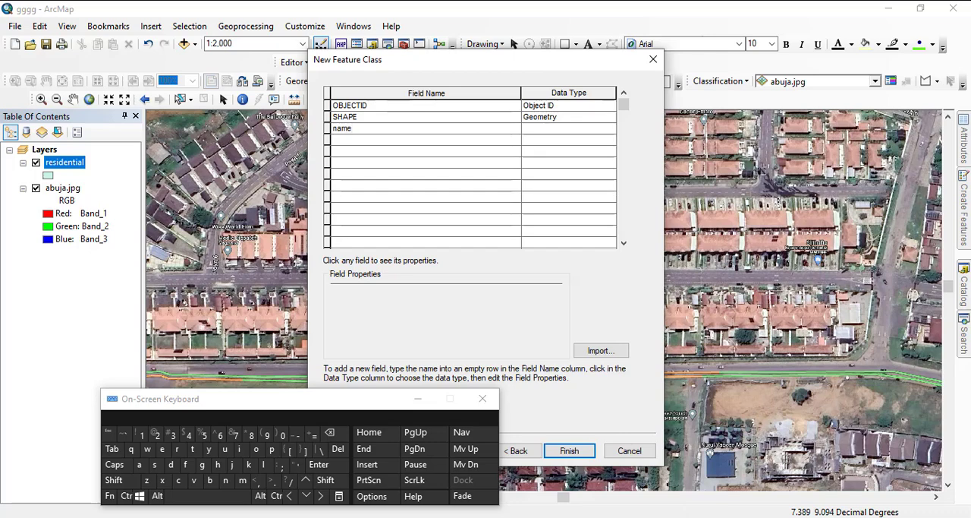
{"action": "left_click", "coordinate": [569, 450]}
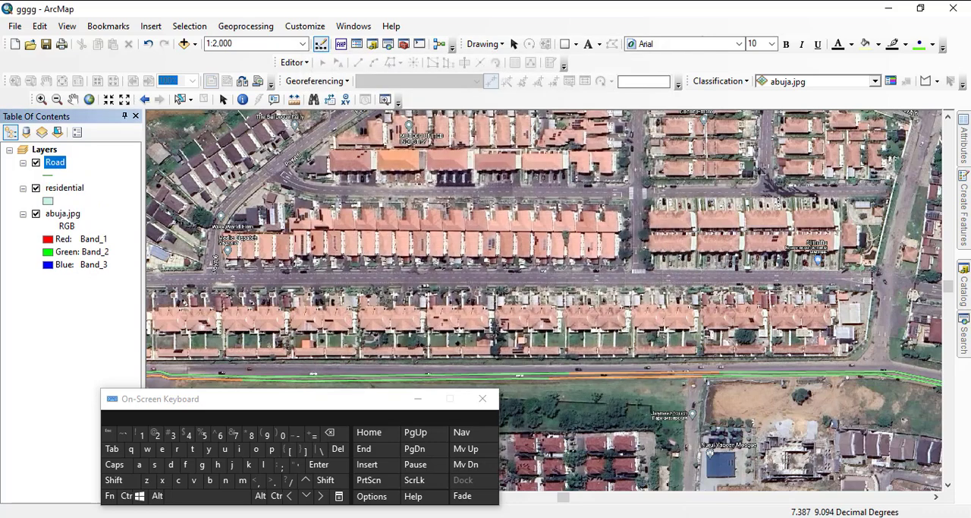
- Add a Raster field called subtypes to the Road feature class through its properties and save the change
{"action": "left_click", "coordinate": [964, 285]}
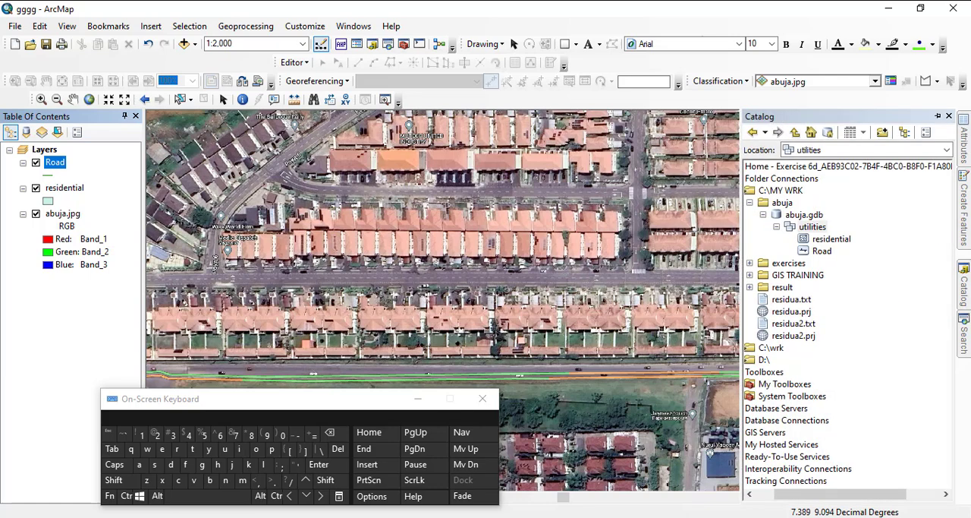
{"action": "right_click", "coordinate": [823, 250]}
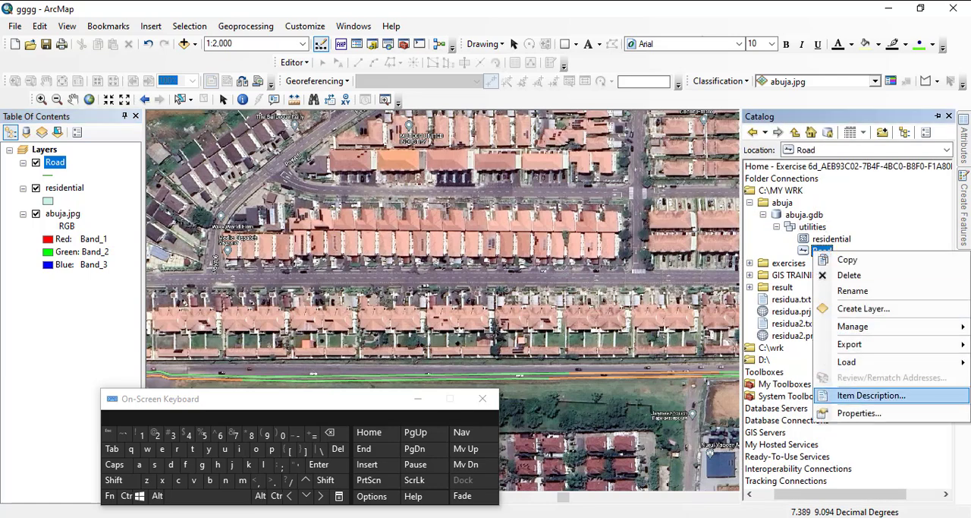
{"action": "left_click", "coordinate": [859, 413]}
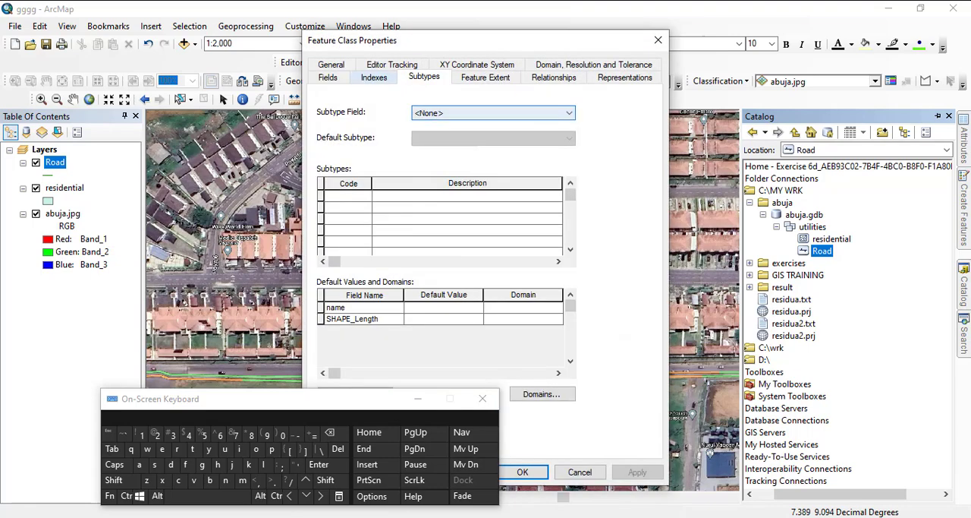
{"action": "left_click", "coordinate": [328, 76]}
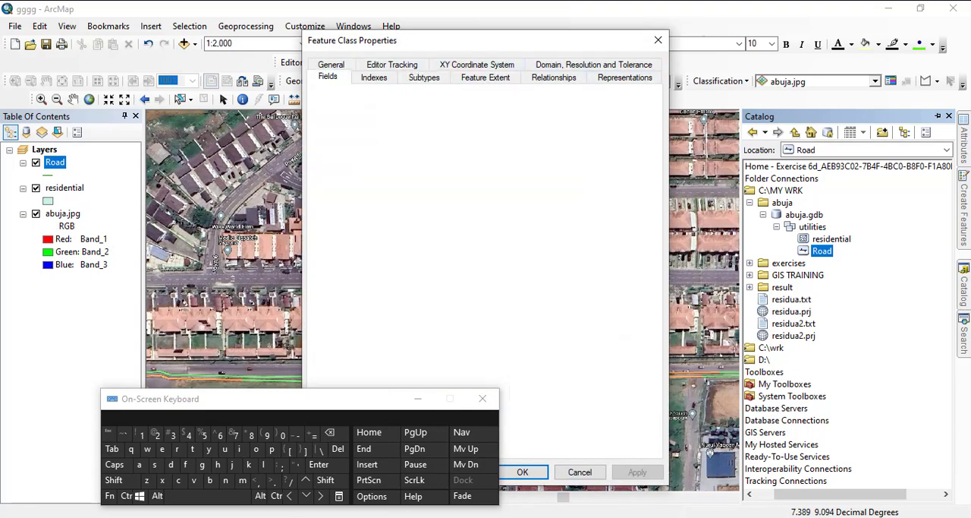
{"action": "left_click", "coordinate": [419, 157]}
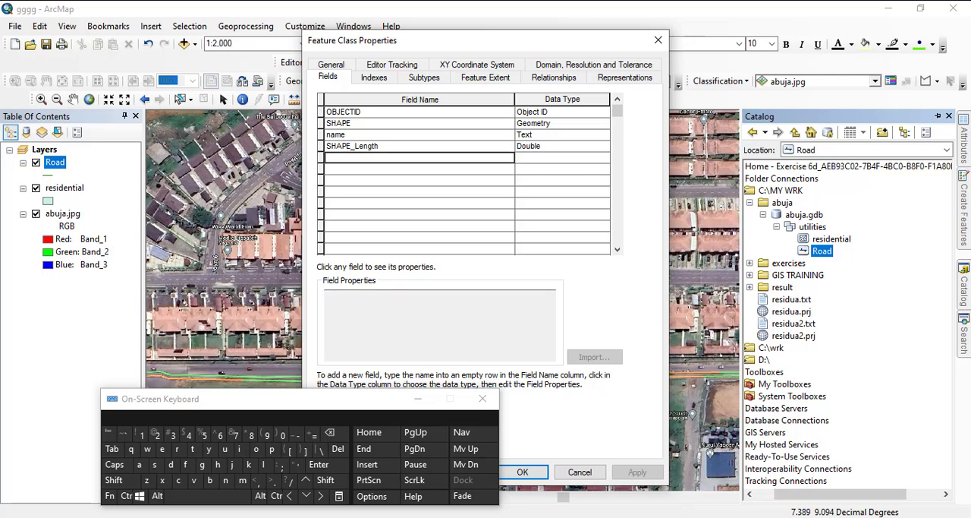
{"action": "type", "text": "sub"}
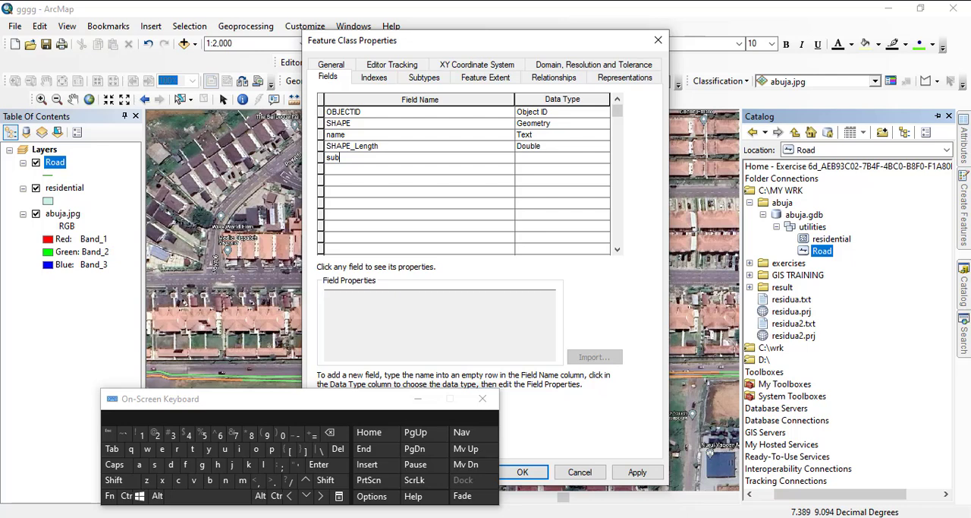
{"action": "type", "text": "types"}
{"action": "left_click", "coordinate": [562, 158]}
{"action": "left_click", "coordinate": [561, 249]}
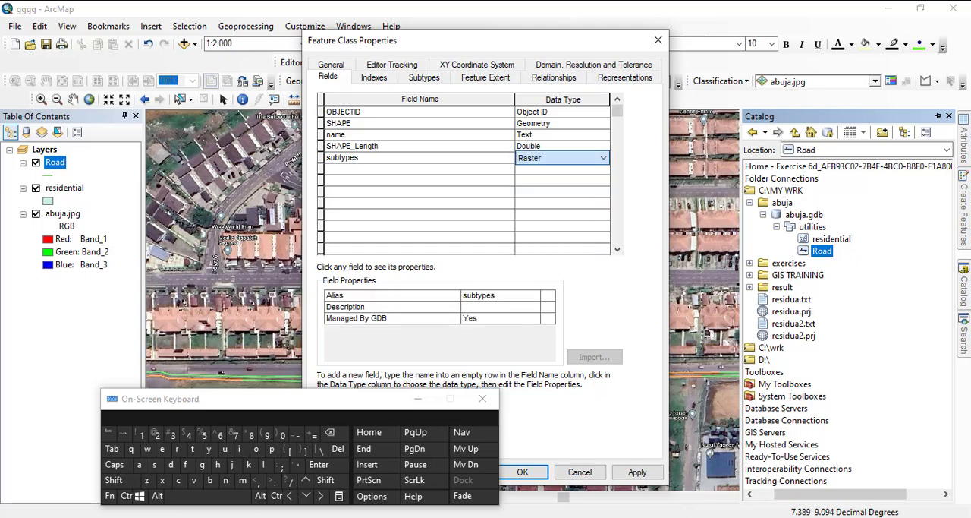
{"action": "left_click", "coordinate": [522, 471]}
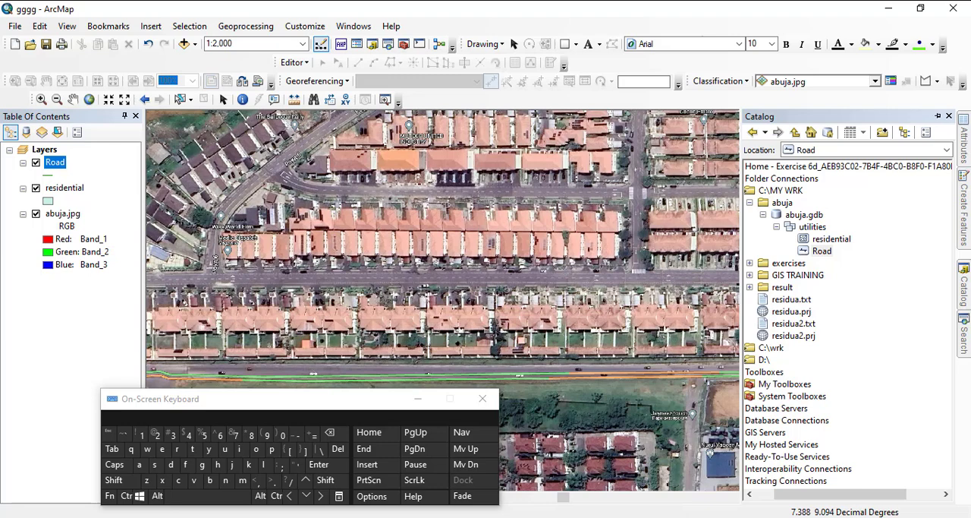
- Try to change the data type of the Road feature class's subtypes field to Short Integer
{"action": "right_click", "coordinate": [822, 250]}
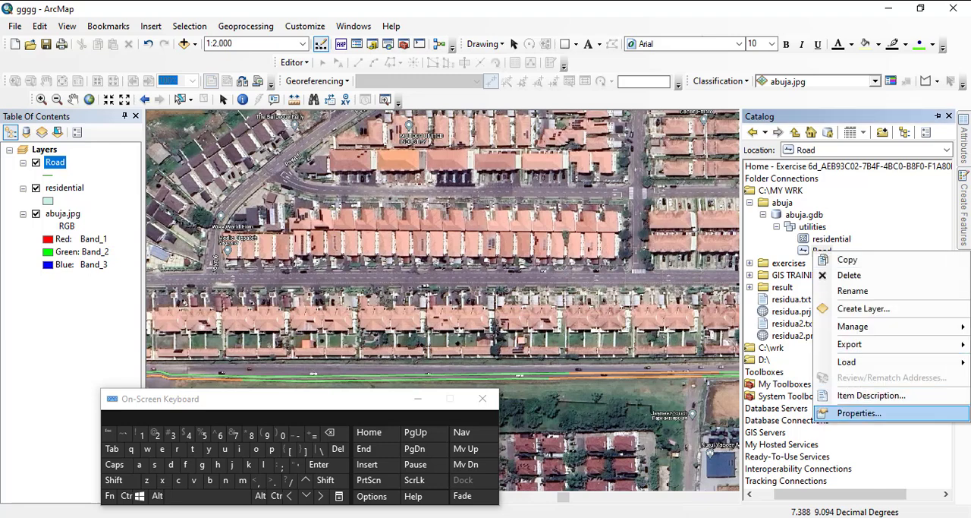
{"action": "left_click", "coordinate": [843, 412]}
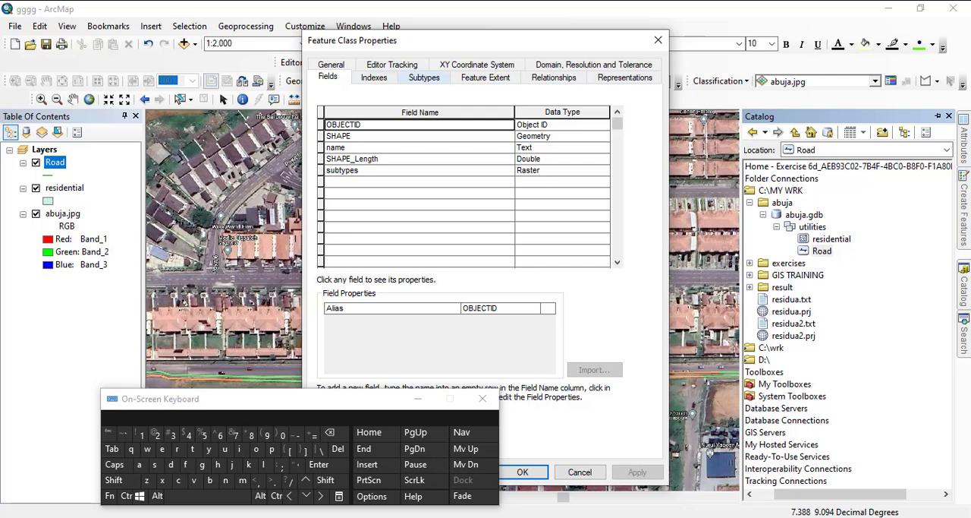
{"action": "left_click", "coordinate": [562, 170]}
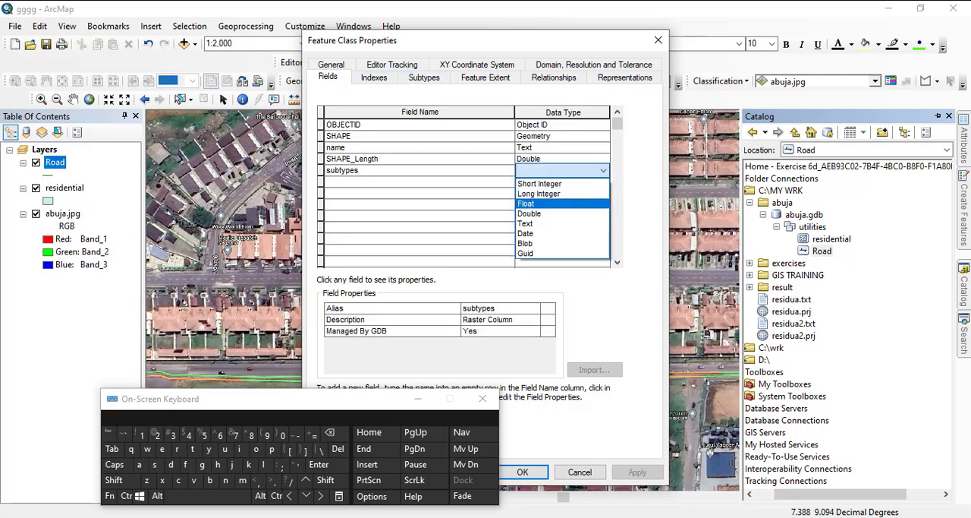
{"action": "left_click", "coordinate": [553, 184]}
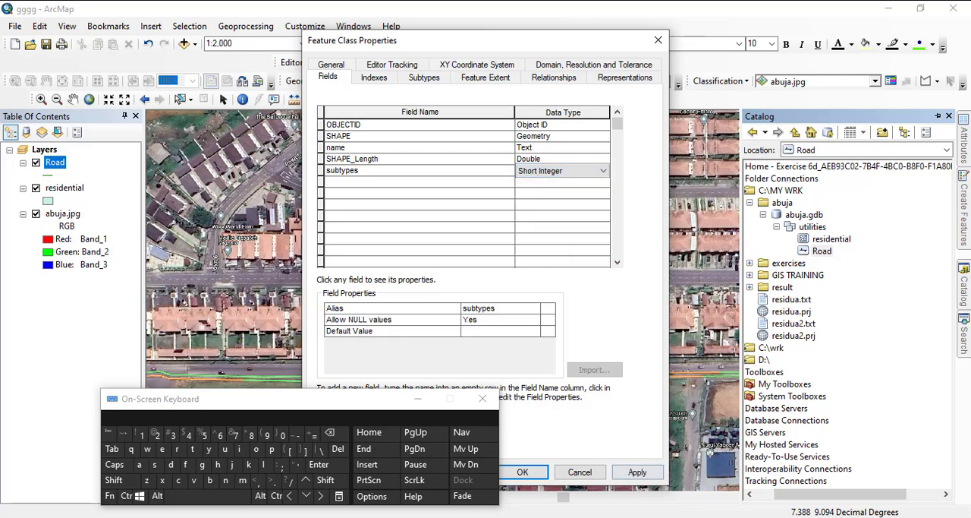
{"action": "left_click", "coordinate": [638, 472]}
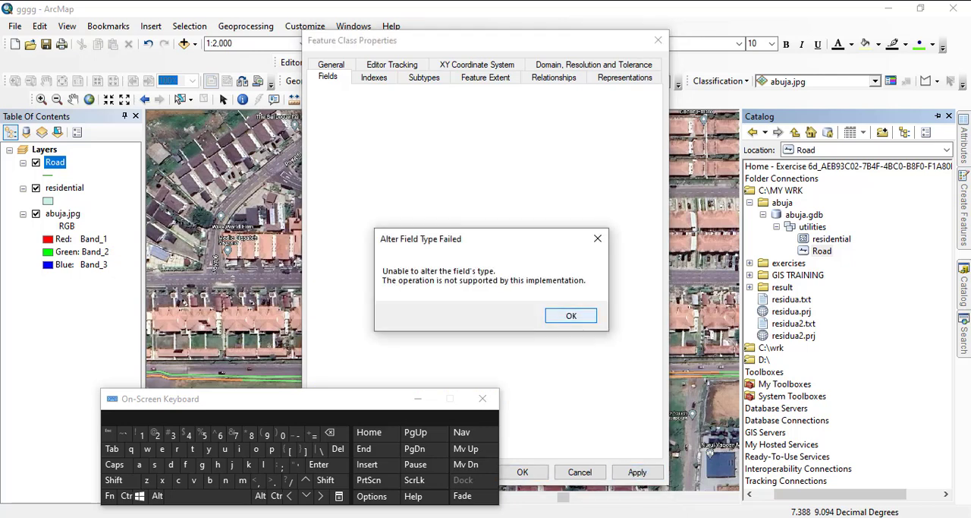
{"action": "key", "text": "Return"}
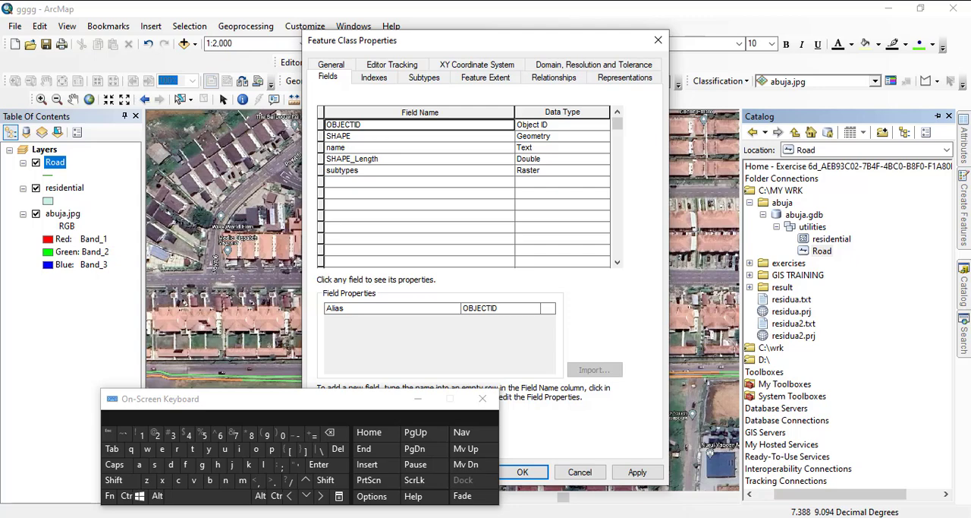
{"action": "left_click", "coordinate": [523, 472]}
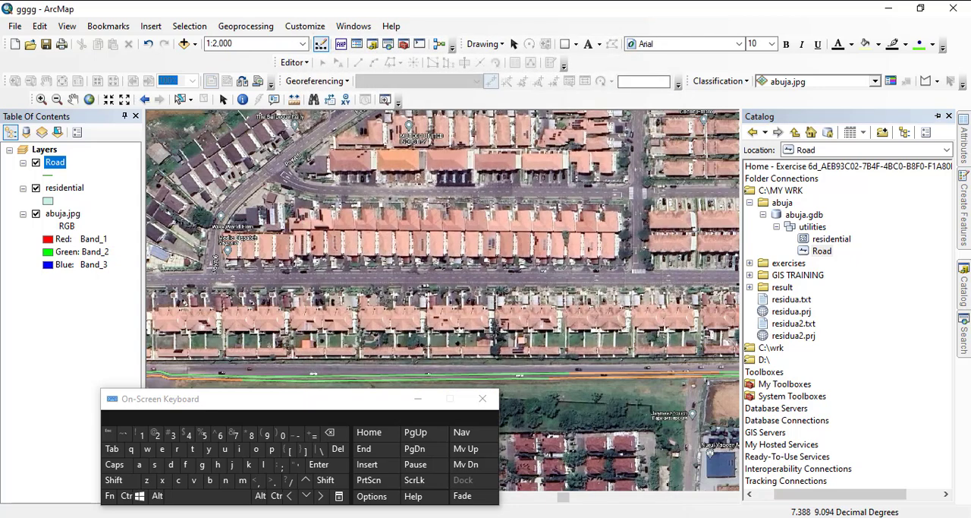
- Delete the Road feature class from the utilities feature dataset
{"action": "right_click", "coordinate": [816, 250]}
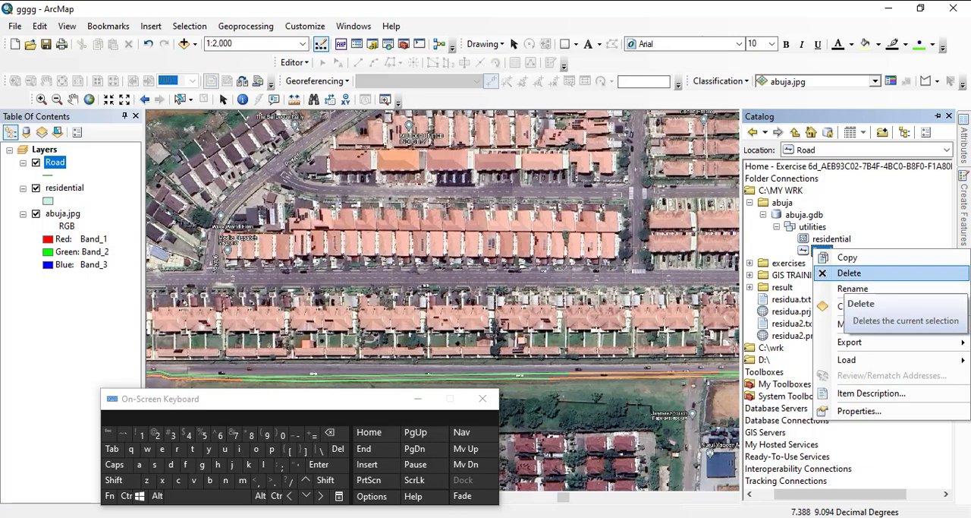
{"action": "left_click", "coordinate": [848, 273]}
{"action": "left_click", "coordinate": [534, 298]}
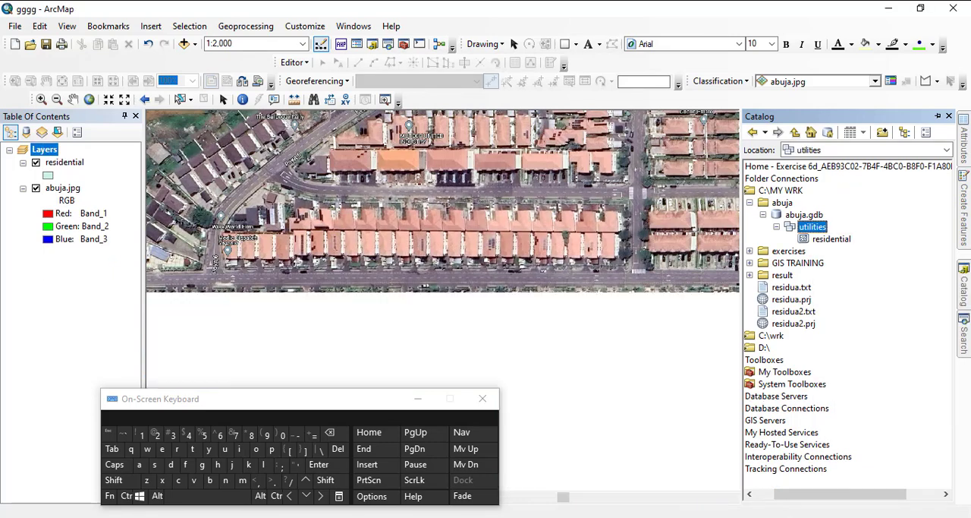
- Start a new line feature class named Road in the utilities feature dataset
{"action": "right_click", "coordinate": [812, 226]}
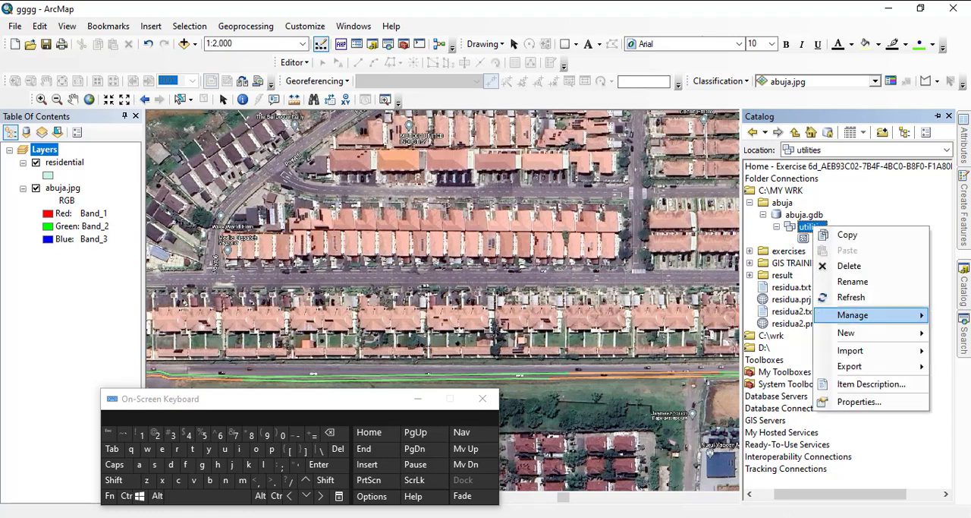
{"action": "mouse_move", "coordinate": [850, 333]}
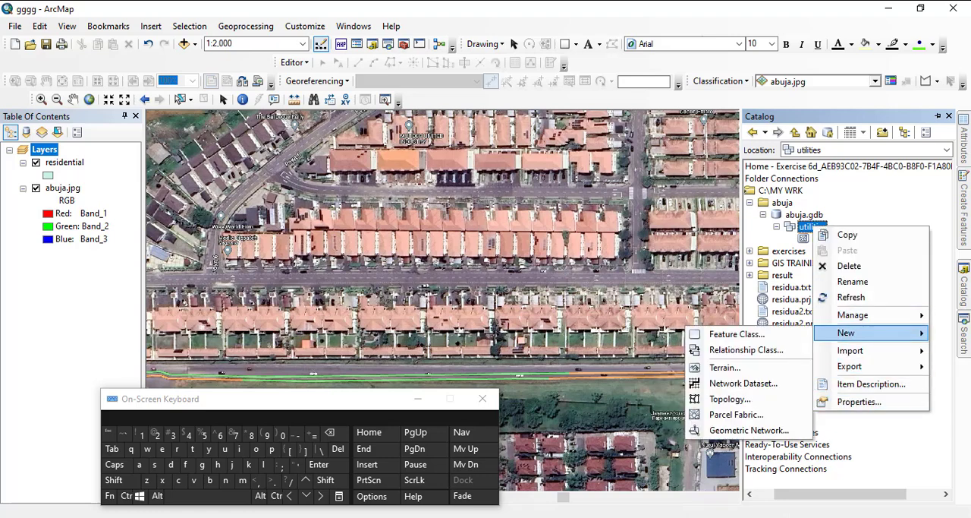
{"action": "left_click", "coordinate": [709, 334]}
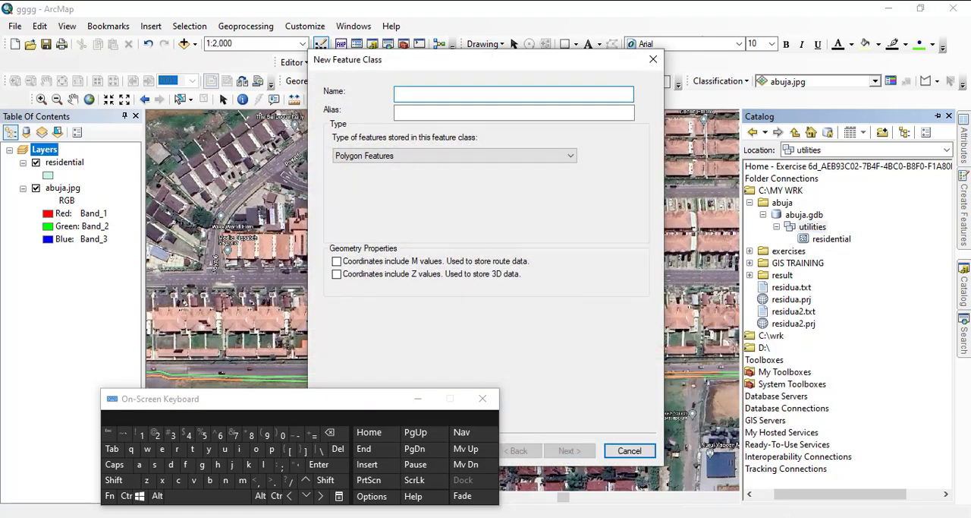
{"action": "left_click", "coordinate": [455, 155]}
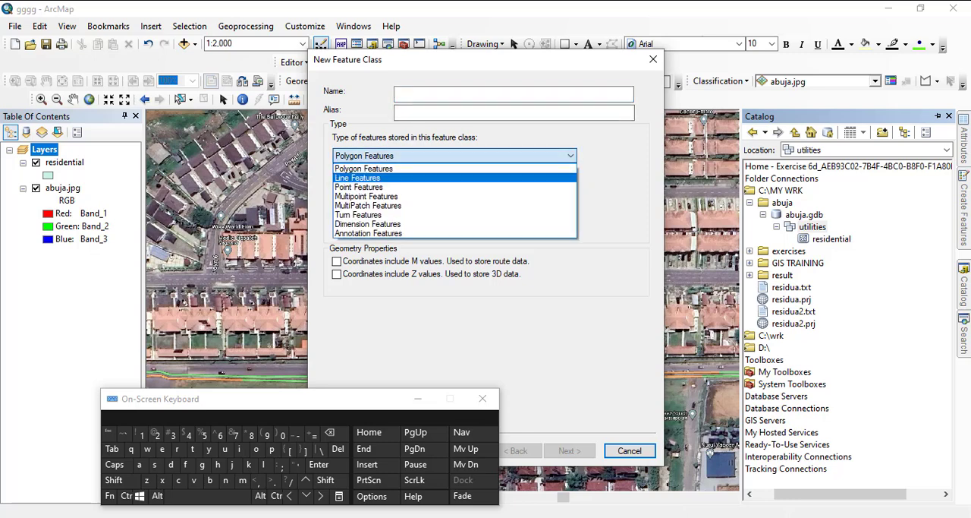
{"action": "left_click", "coordinate": [358, 177]}
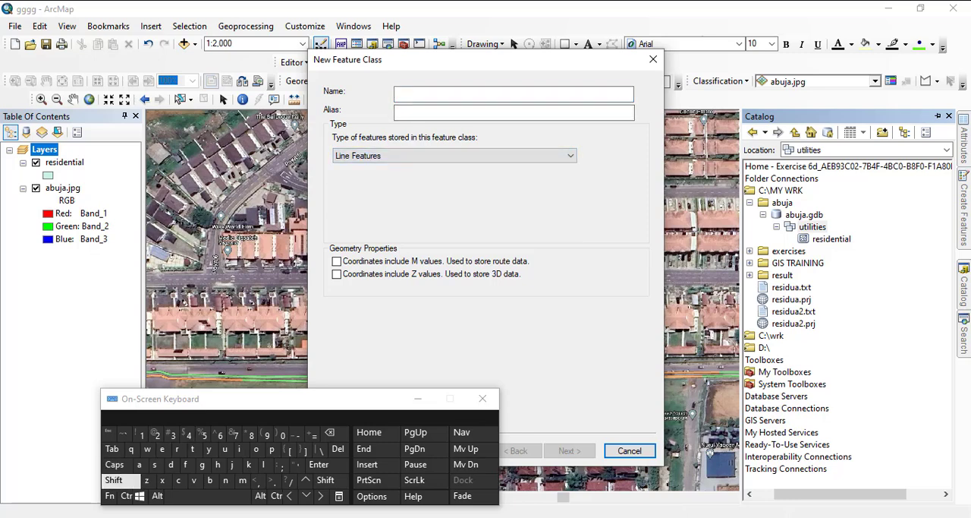
{"action": "left_click", "coordinate": [114, 480]}
{"action": "left_click", "coordinate": [456, 94]}
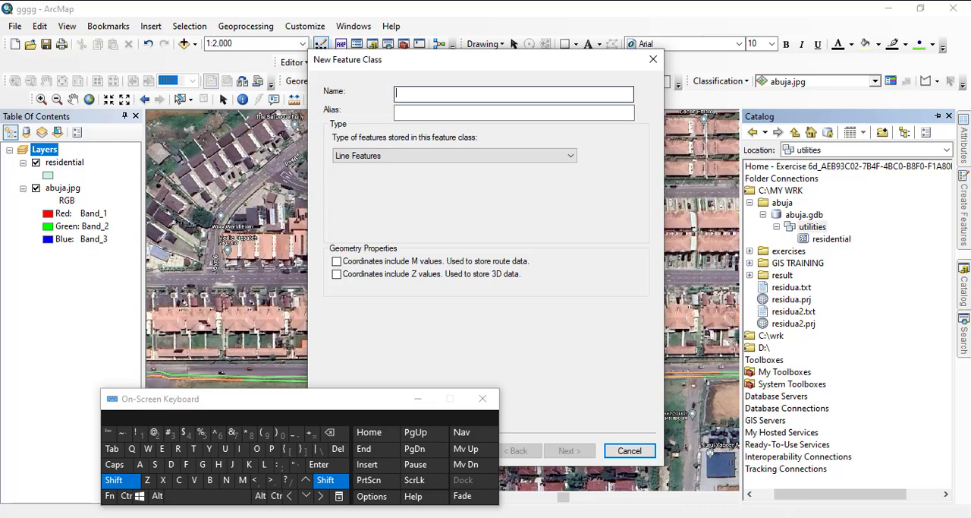
{"action": "left_click", "coordinate": [178, 448]}
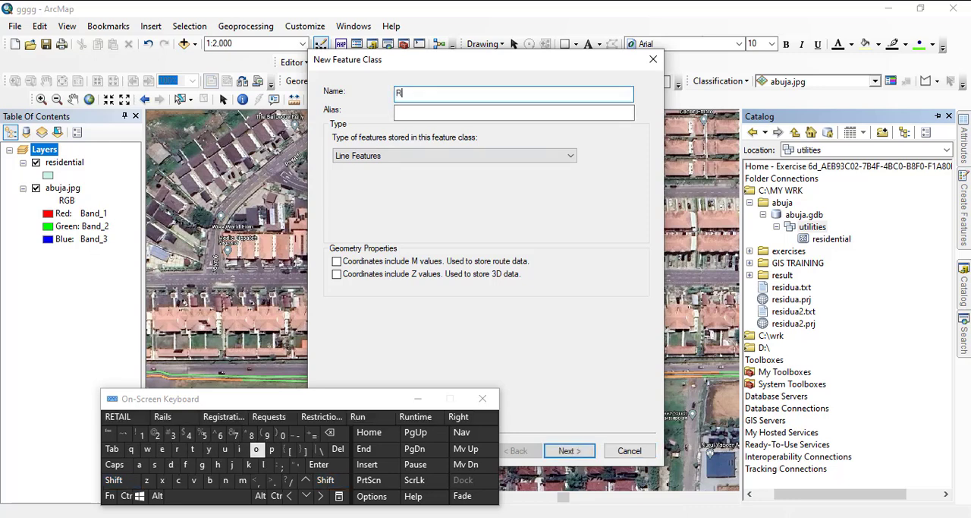
{"action": "left_click", "coordinate": [257, 449]}
{"action": "left_click", "coordinate": [139, 463]}
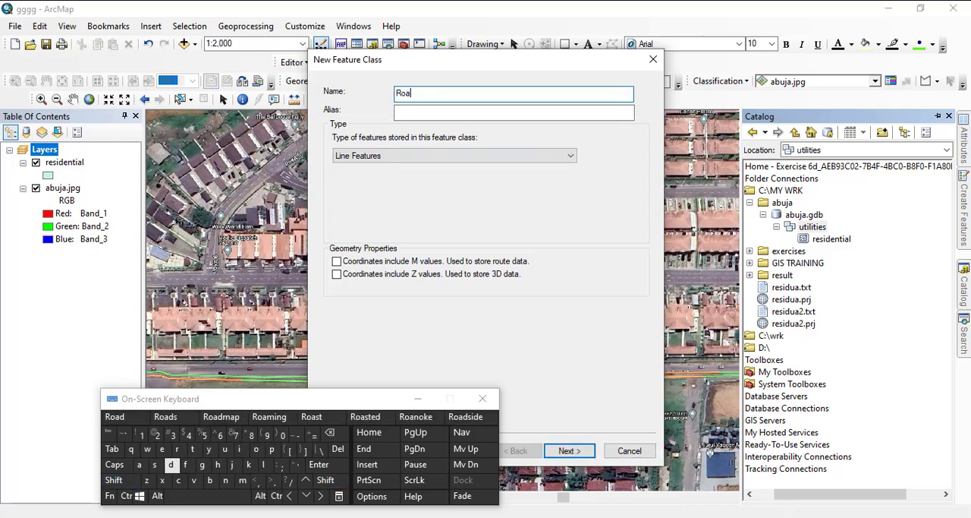
{"action": "left_click", "coordinate": [170, 464]}
{"action": "left_click", "coordinate": [569, 450]}
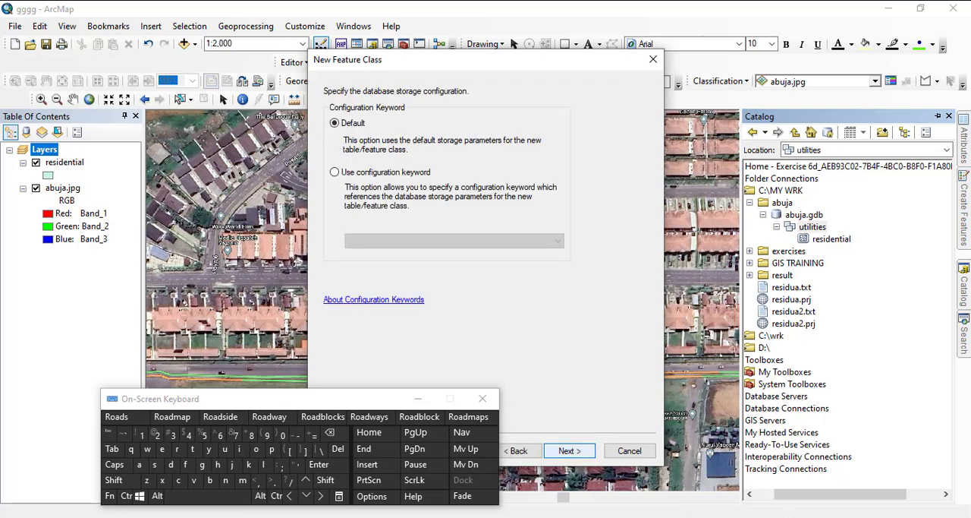
- Keep the default storage configuration and add a field called Name to the new Road feature class
{"action": "left_click", "coordinate": [569, 450]}
{"action": "left_click", "coordinate": [426, 128]}
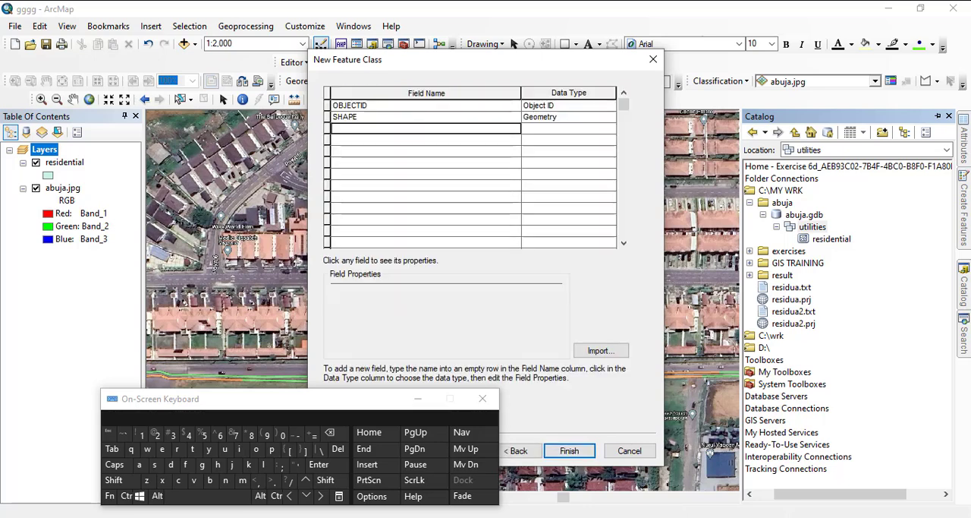
{"action": "left_click", "coordinate": [113, 479]}
{"action": "left_click", "coordinate": [226, 479]}
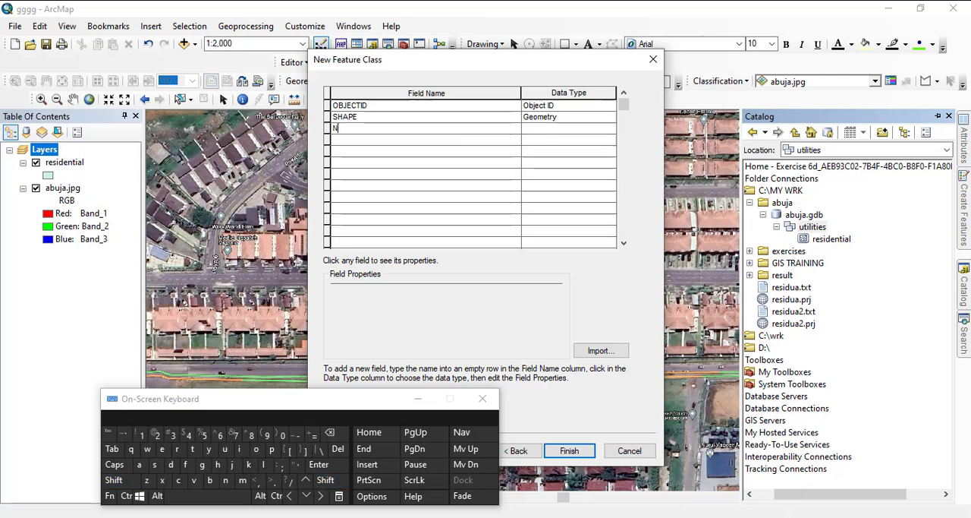
{"action": "left_click", "coordinate": [139, 464]}
{"action": "left_click", "coordinate": [241, 480]}
{"action": "type", "text": "e"}
{"action": "key", "text": "Return"}
- Add a Short Integer field called subtypes and finish creating the Road feature class
{"action": "type", "text": "subty"}
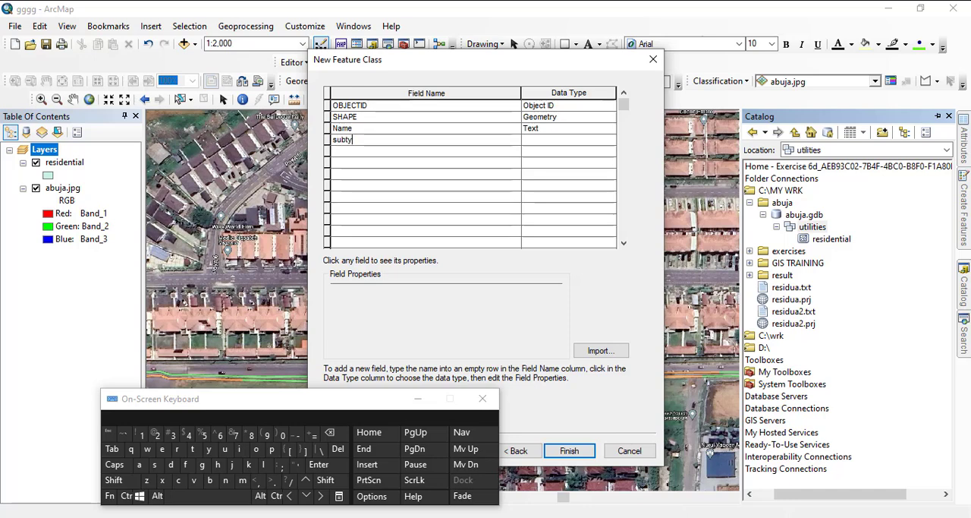
{"action": "type", "text": "pes"}
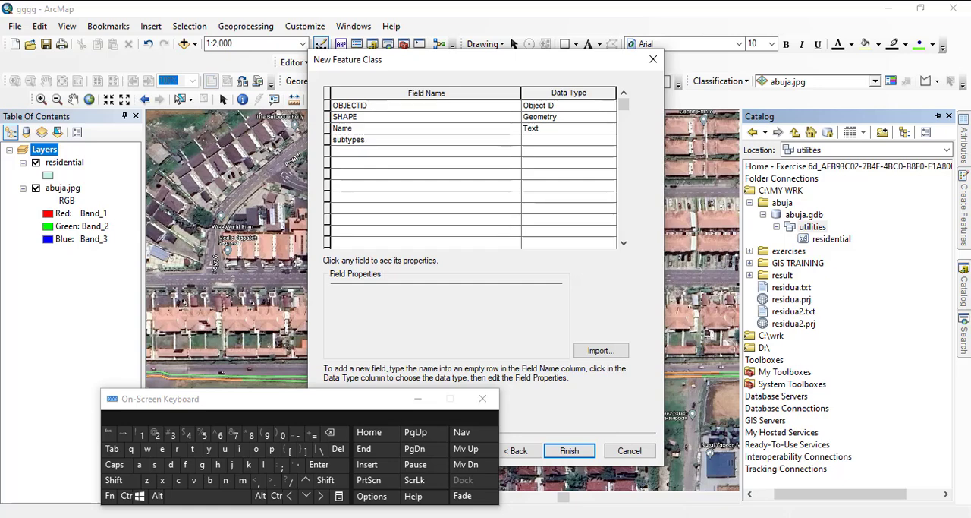
{"action": "left_click", "coordinate": [568, 139]}
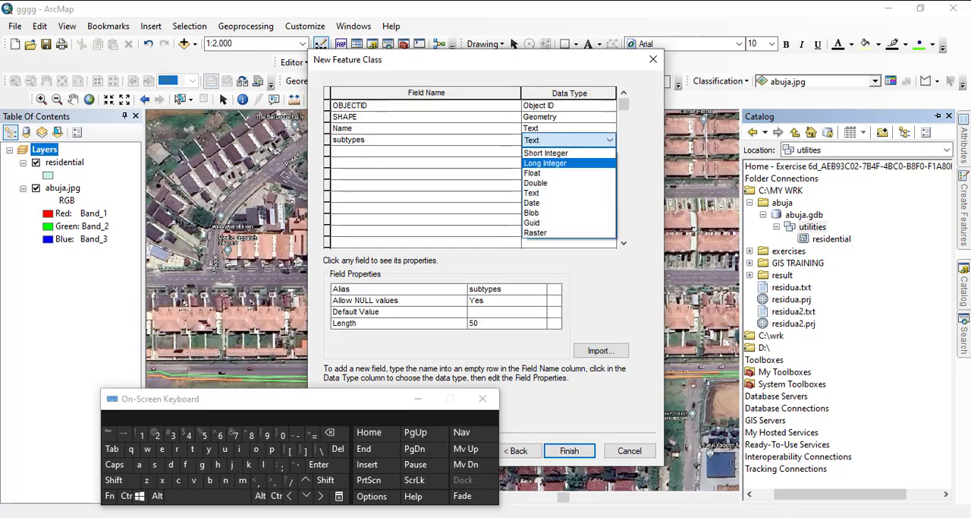
{"action": "left_click", "coordinate": [546, 153]}
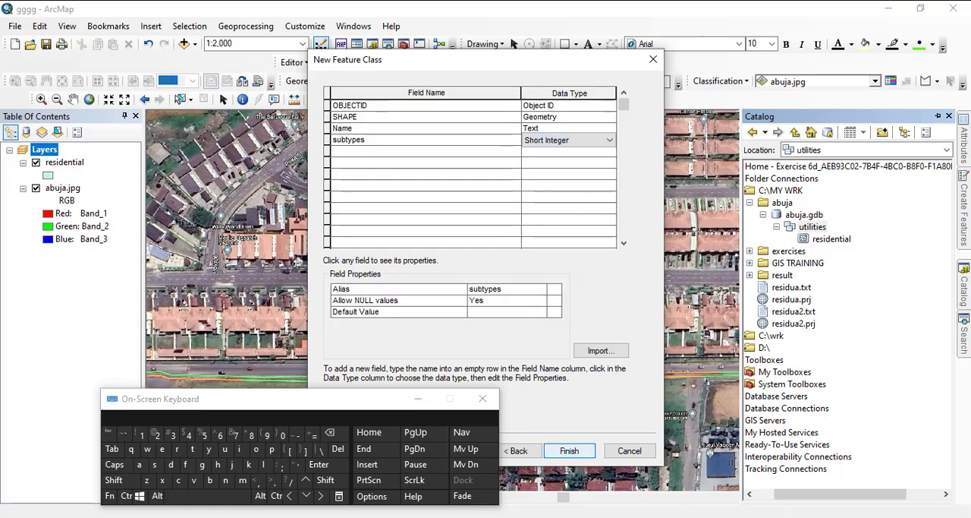
{"action": "left_click", "coordinate": [569, 451]}
- Open the properties of the Road feature class and set its subtype field to subtypes
{"action": "left_click", "coordinate": [822, 250]}
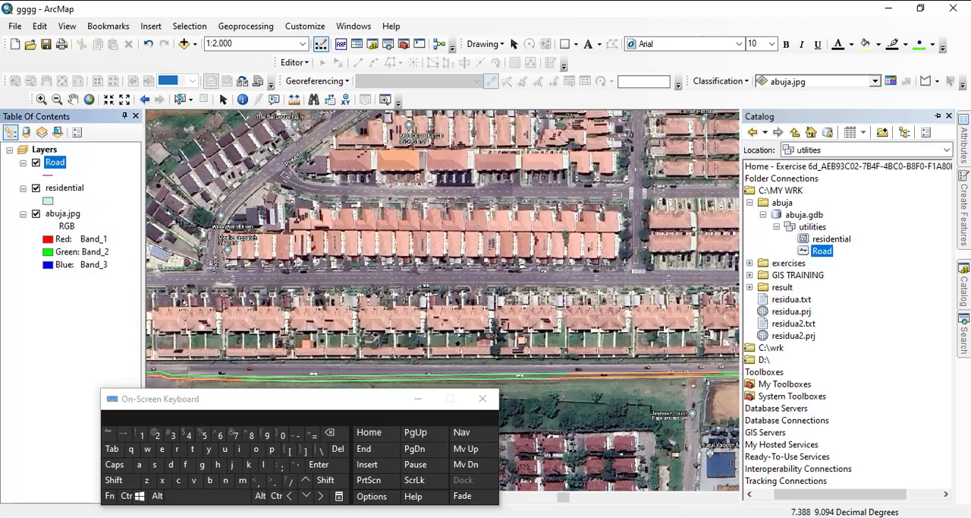
{"action": "right_click", "coordinate": [821, 251]}
{"action": "left_click", "coordinate": [859, 410]}
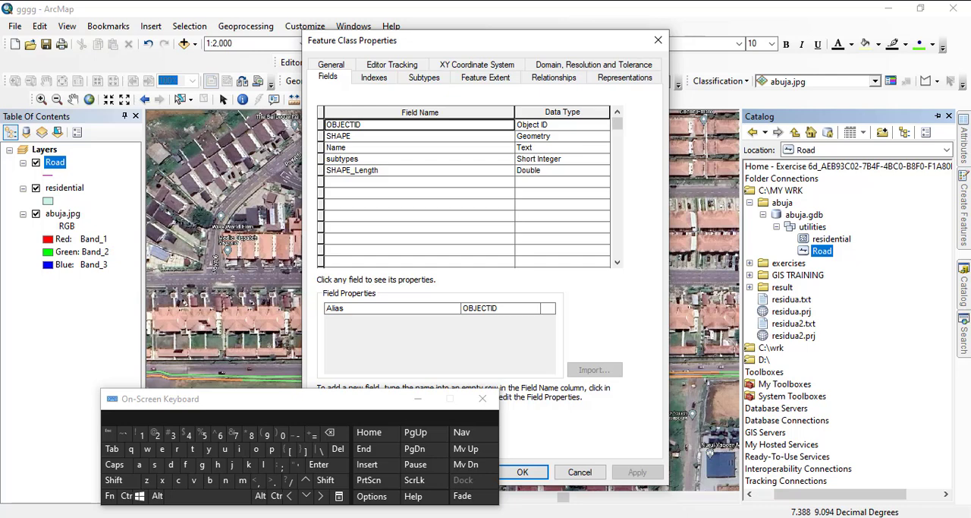
{"action": "left_click", "coordinate": [424, 78]}
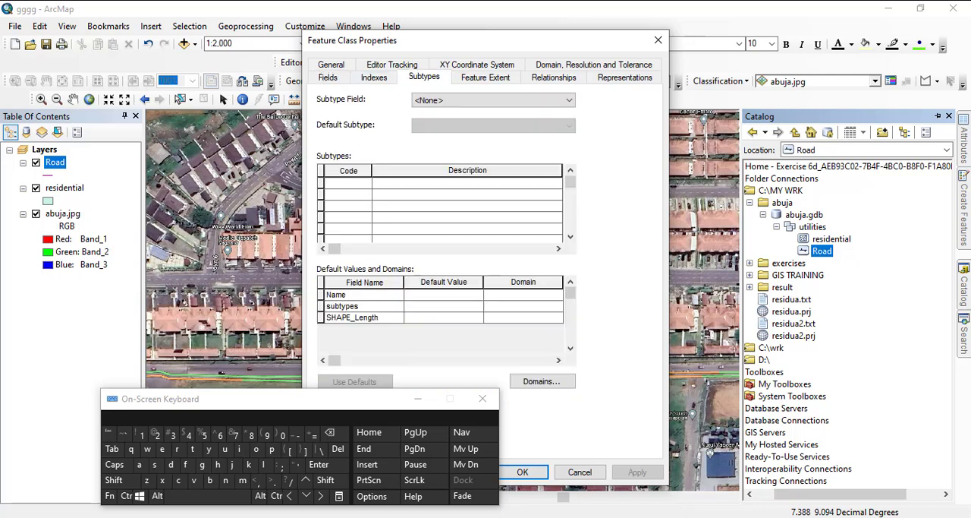
{"action": "left_click", "coordinate": [493, 100]}
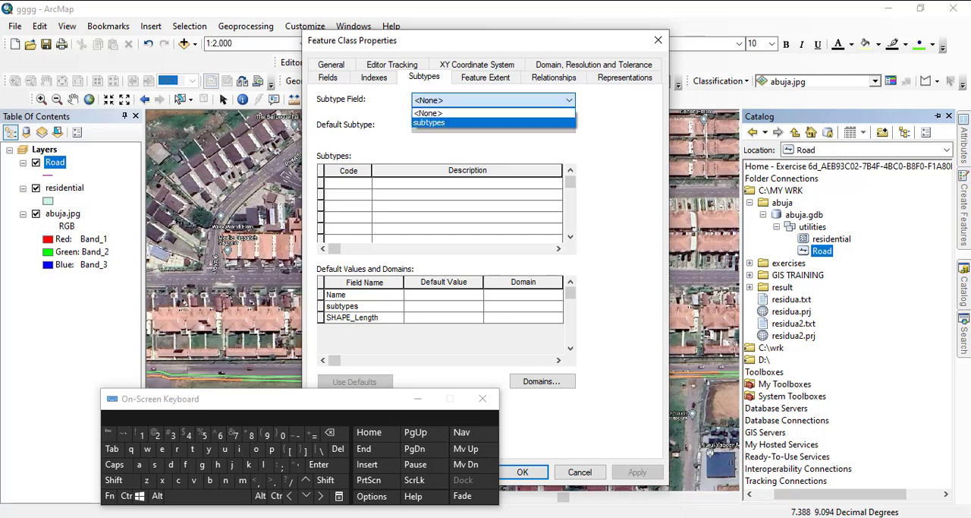
{"action": "left_click", "coordinate": [430, 122]}
- Change the first subtype of the Road feature class to code 1 with the description expressway
{"action": "left_click", "coordinate": [347, 183]}
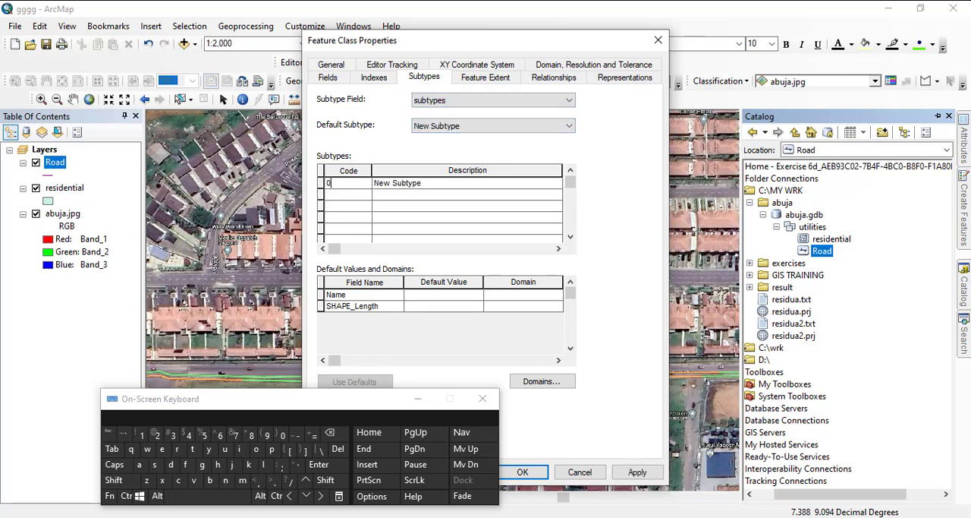
{"action": "double_click", "coordinate": [329, 183]}
{"action": "type", "text": "1"}
{"action": "key", "text": "Tab"}
{"action": "left_click", "coordinate": [418, 183]}
{"action": "double_click", "coordinate": [418, 182]}
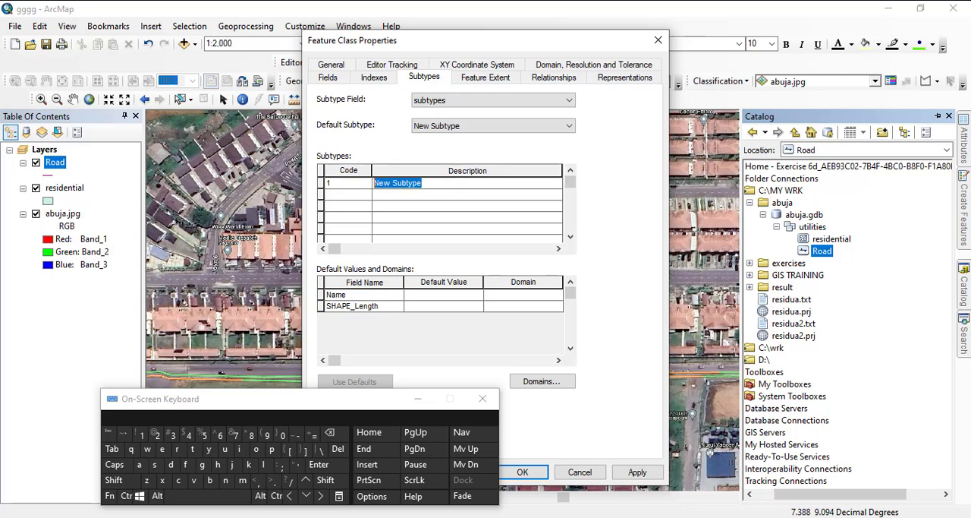
{"action": "type", "text": "expr"}
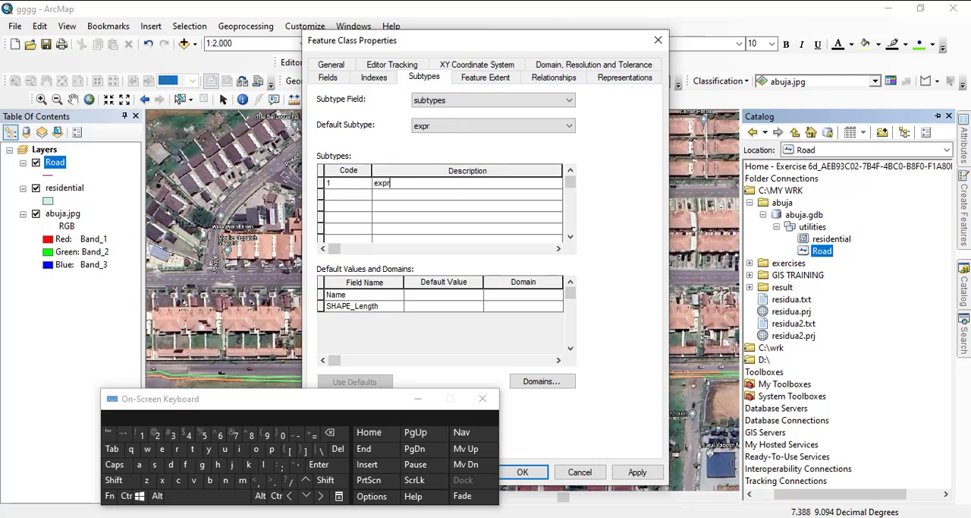
{"action": "type", "text": "essway"}
- Add a second Road subtype with code 2 and the description MajorRoad
{"action": "left_click", "coordinate": [348, 194]}
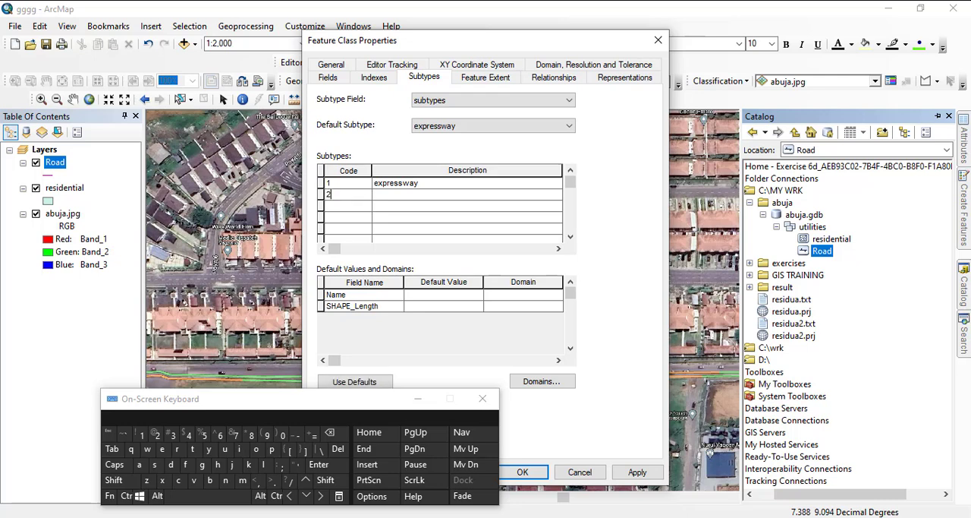
{"action": "type", "text": "2"}
{"action": "key", "text": "Tab"}
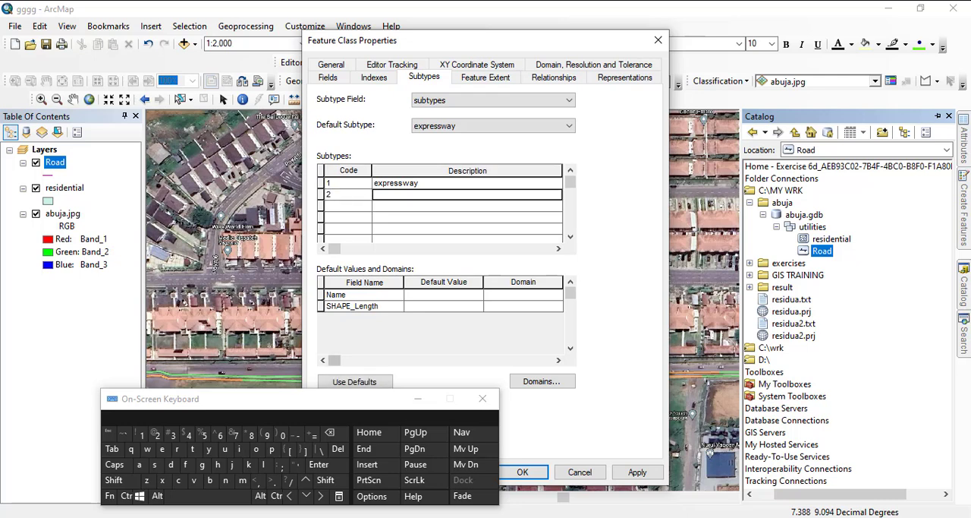
{"action": "type", "text": "Maj"}
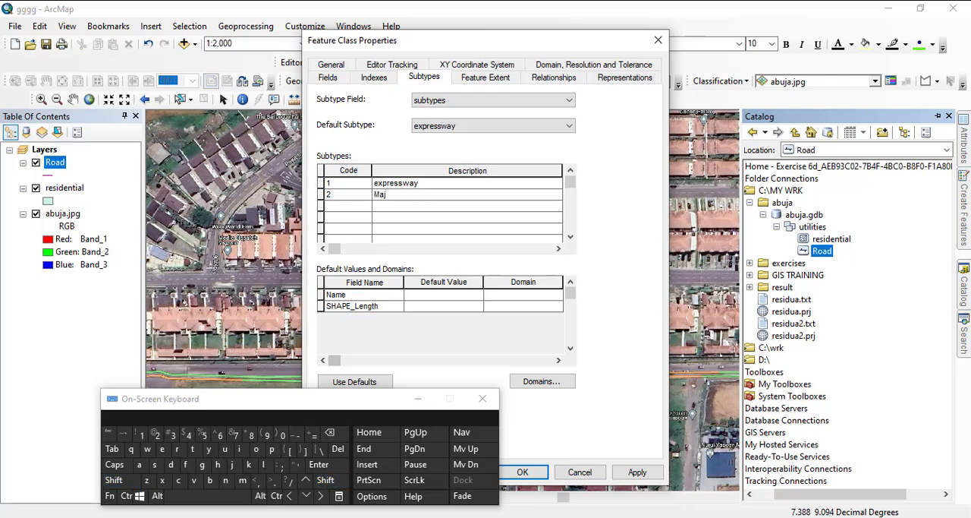
{"action": "type", "text": "or"}
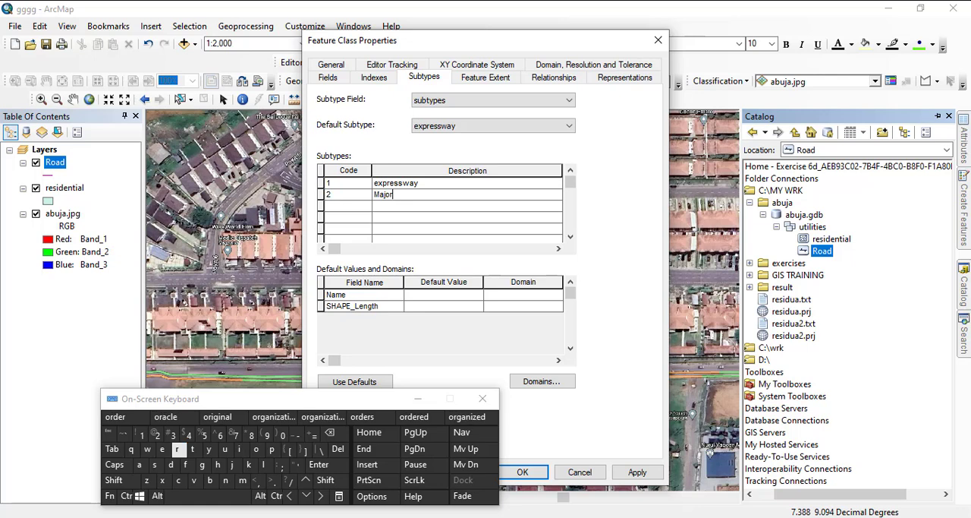
{"action": "type", "text": "R"}
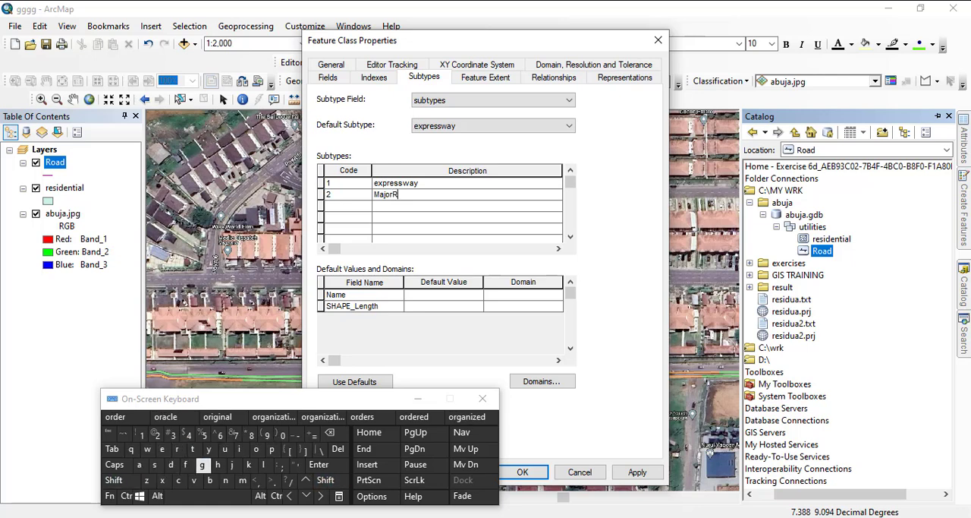
{"action": "type", "text": "oad"}
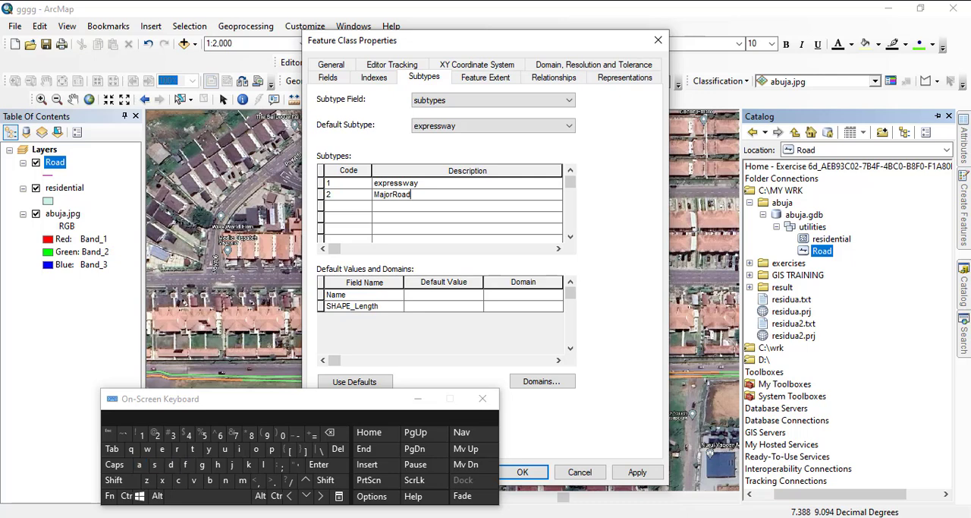
- Add a third Road subtype with code 3 and the description MinorRoad, and accept the feature class properties
{"action": "left_click", "coordinate": [348, 206]}
{"action": "type", "text": "3"}
{"action": "left_click", "coordinate": [466, 205]}
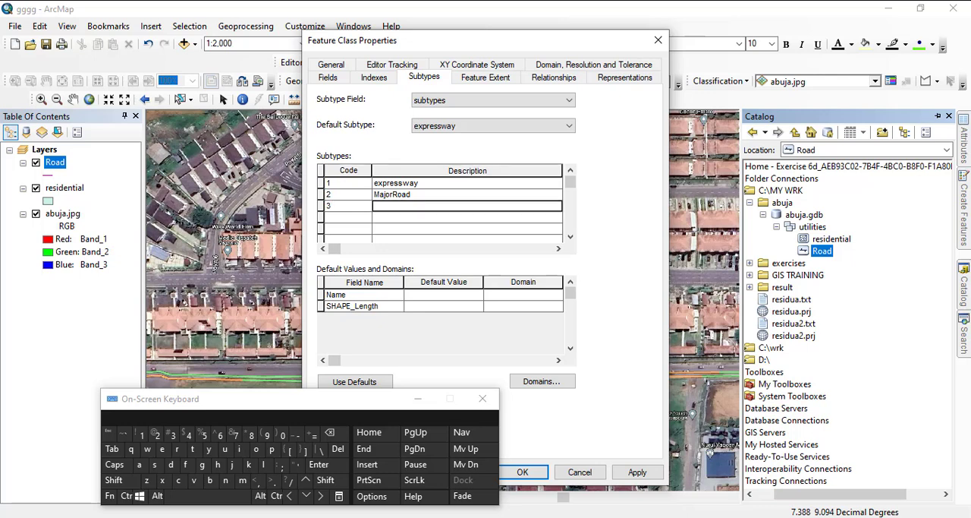
{"action": "type", "text": "mmmmmmmmmmmmmmmmmm"}
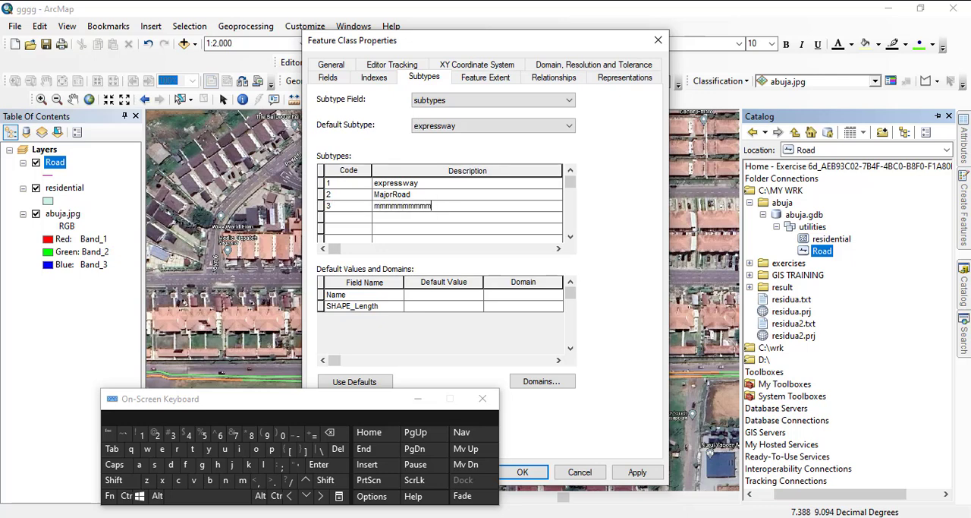
{"action": "key", "text": "BackSpace"}
{"action": "key", "text": "BackSpace"}
{"action": "key", "text": "BackSpace"}
{"action": "key", "text": "BackSpace"}
{"action": "key", "text": "BackSpace"}
{"action": "key", "text": "BackSpace"}
{"action": "key", "text": "BackSpace"}
{"action": "key", "text": "BackSpace"}
{"action": "key", "text": "BackSpace"}
{"action": "key", "text": "BackSpace"}
{"action": "key", "text": "BackSpace"}
{"action": "key", "text": "BackSpace"}
{"action": "key", "text": "BackSpace"}
{"action": "key", "text": "BackSpace"}
{"action": "key", "text": "BackSpace"}
{"action": "key", "text": "BackSpace"}
{"action": "key", "text": "BackSpace"}
{"action": "key", "text": "BackSpace"}
{"action": "key", "text": "shift"}
{"action": "type", "text": "Mi"}
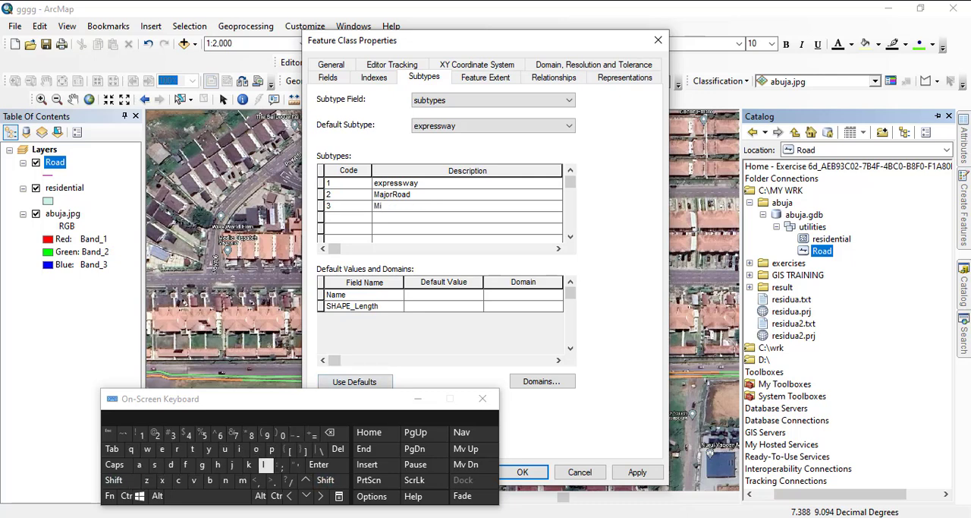
{"action": "left_click", "coordinate": [225, 479]}
{"action": "left_click", "coordinate": [256, 448]}
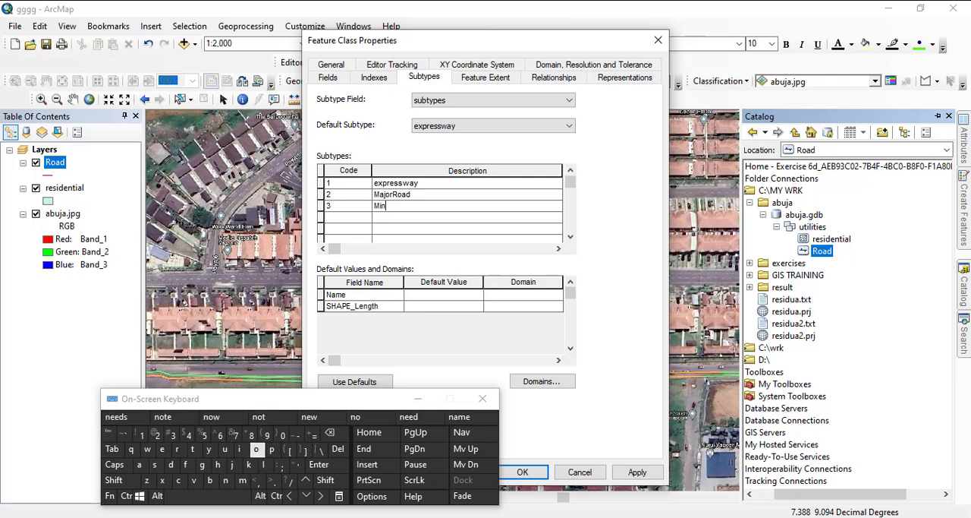
{"action": "left_click", "coordinate": [177, 448]}
{"action": "left_click", "coordinate": [114, 480]}
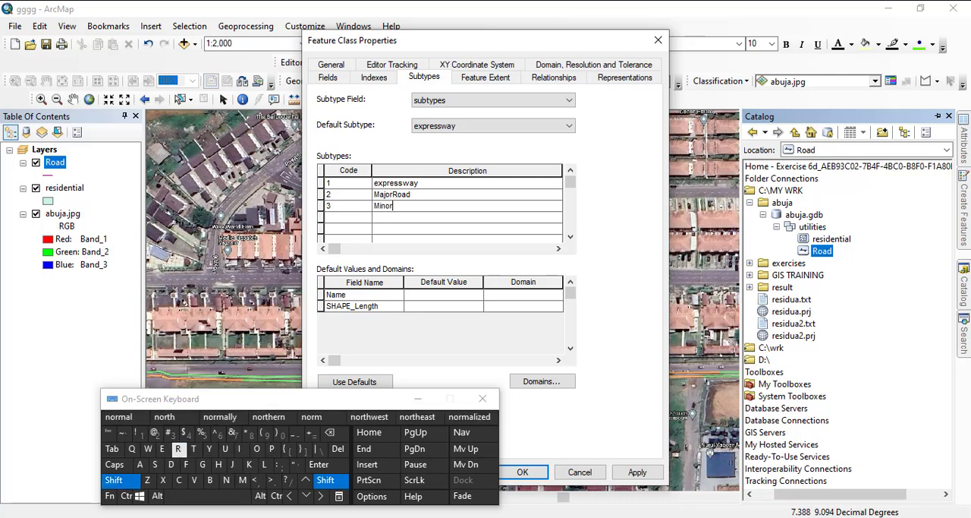
{"action": "left_click", "coordinate": [177, 449]}
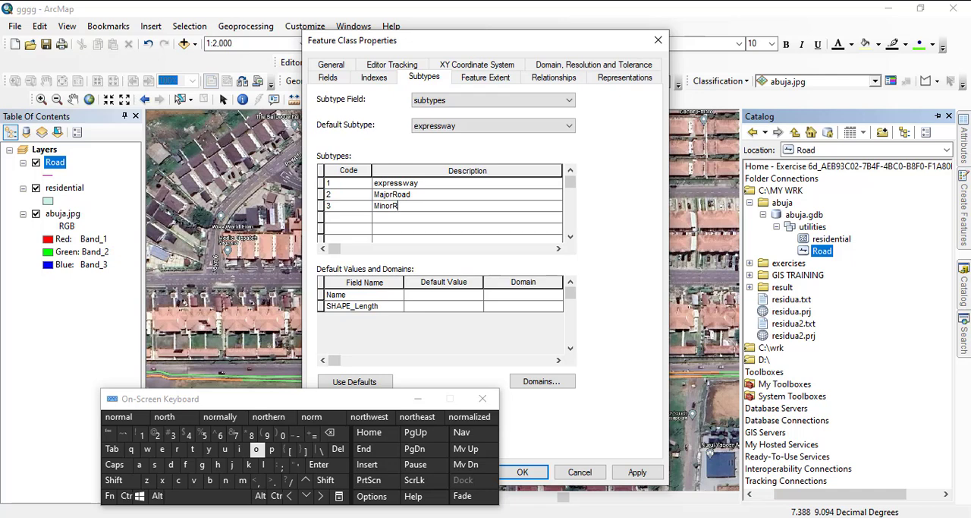
{"action": "left_click", "coordinate": [256, 448]}
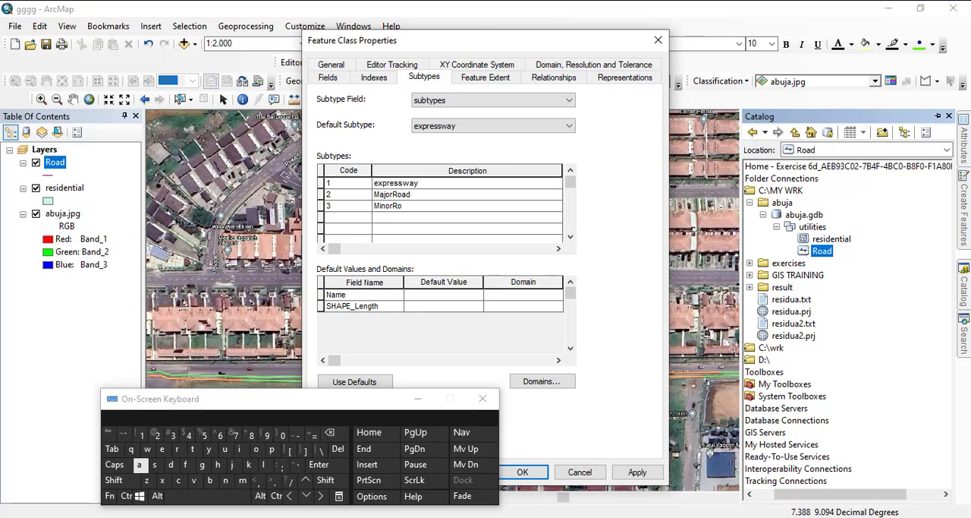
{"action": "left_click", "coordinate": [138, 464]}
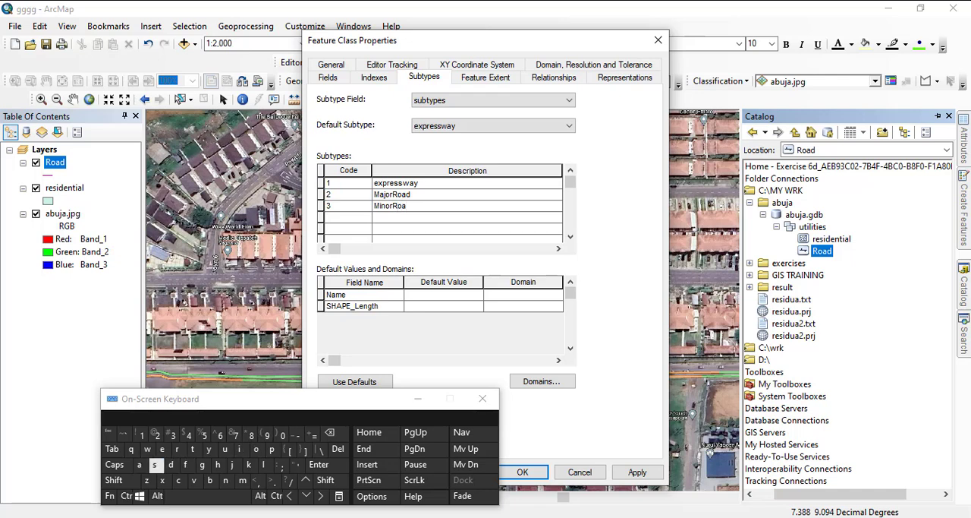
{"action": "left_click", "coordinate": [170, 464]}
{"action": "left_click_drag", "start_coordinate": [330, 398], "coordinate": [175, 340]}
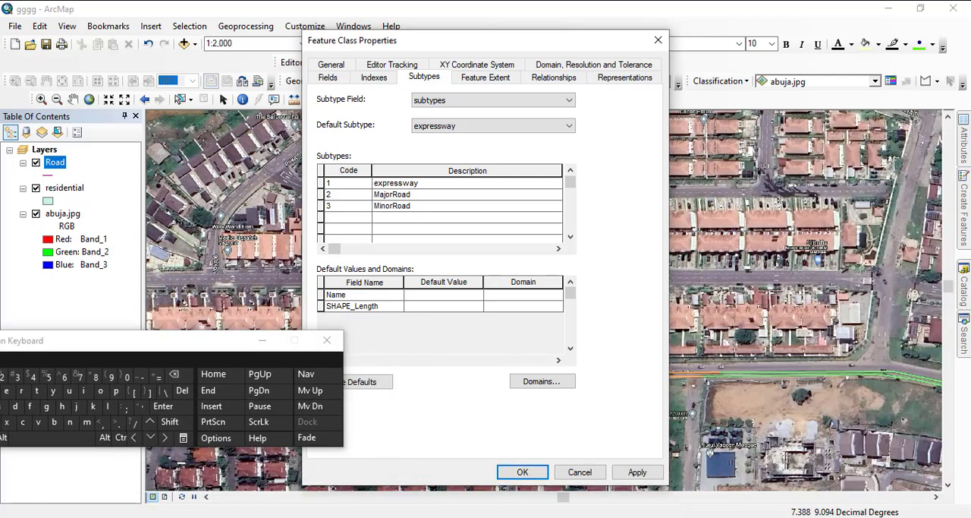
{"action": "left_click", "coordinate": [522, 471]}
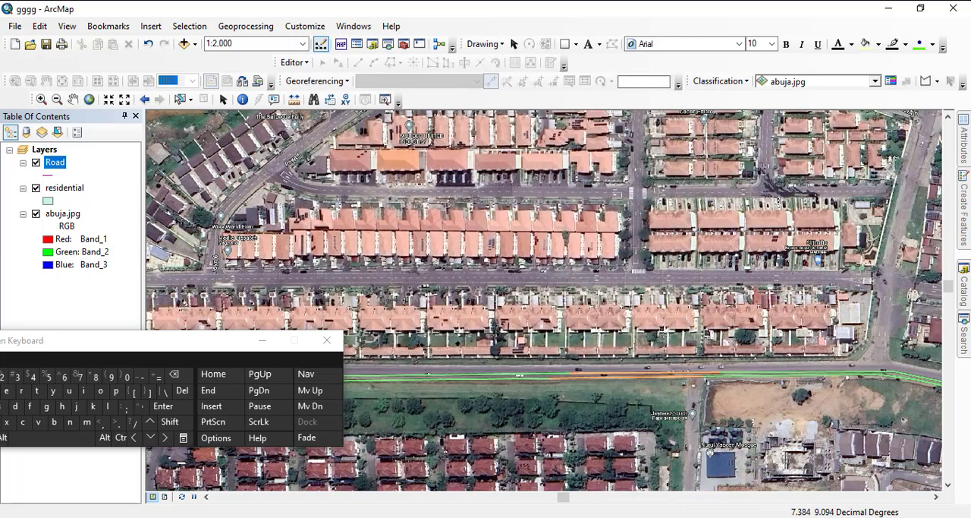
- Remove the Road layer from the map and add the Road feature class again from the utilities dataset
{"action": "right_click", "coordinate": [59, 161]}
{"action": "left_click", "coordinate": [84, 186]}
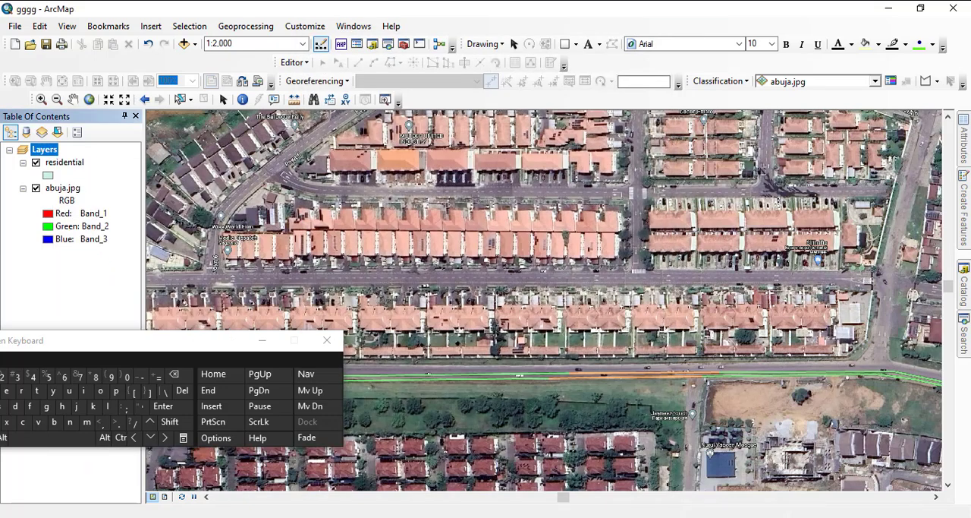
{"action": "left_click", "coordinate": [963, 290]}
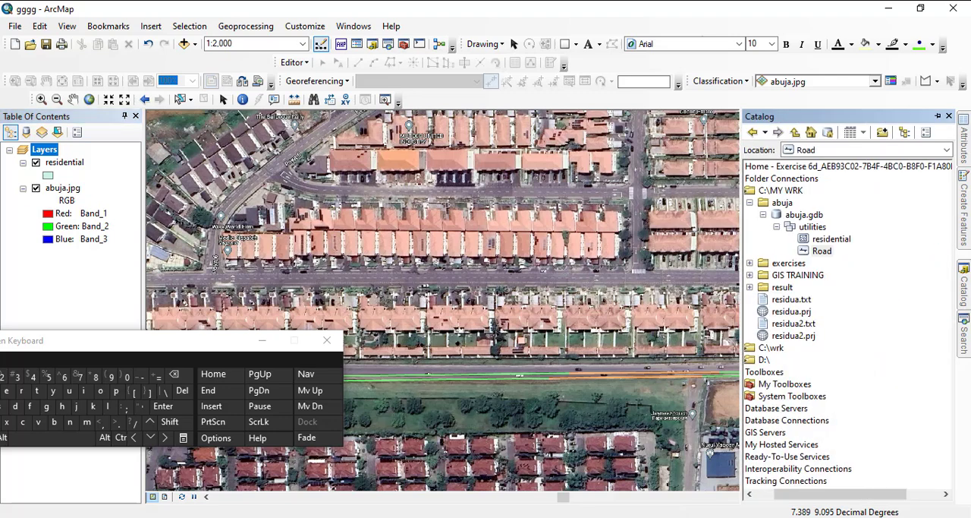
{"action": "left_click_drag", "start_coordinate": [822, 250], "coordinate": [53, 156]}
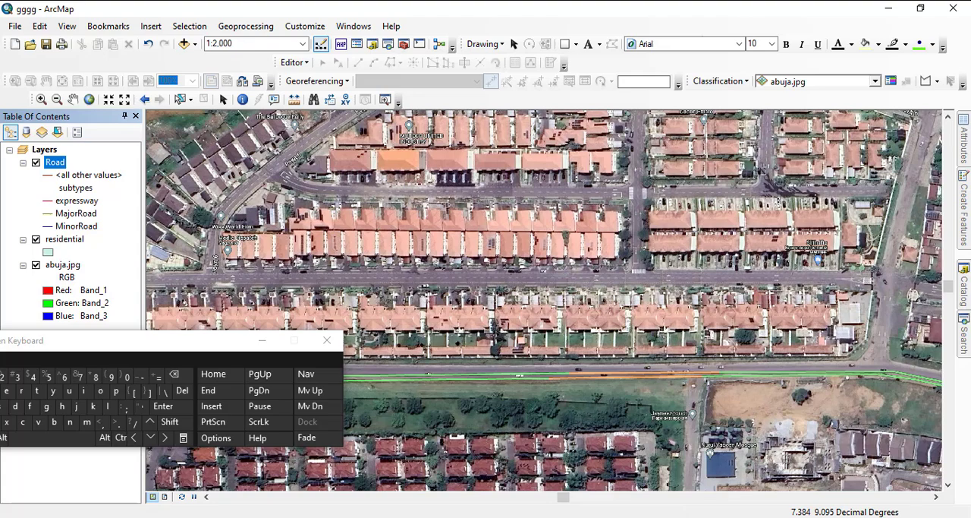
- Survey the abuja.jpg image from its full extent down to its southern districts to examine the road layout
{"action": "scroll", "coordinate": [559, 207], "scroll_direction": "up", "scroll_amount": 4}
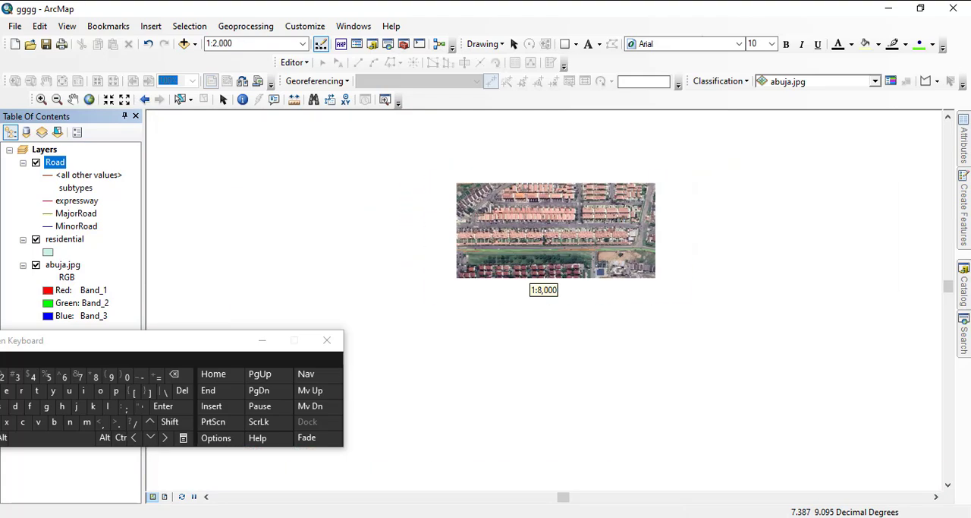
{"action": "scroll", "coordinate": [543, 289], "scroll_direction": "up", "scroll_amount": 2}
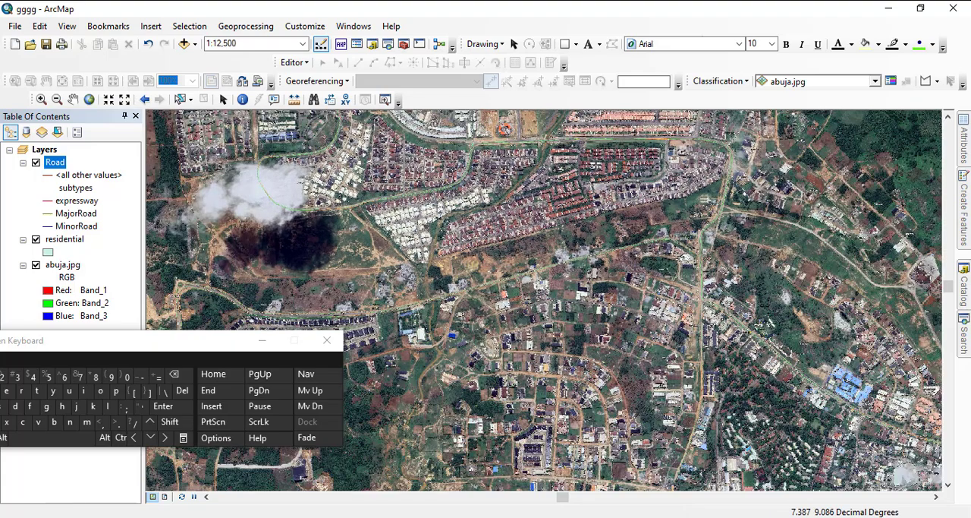
{"action": "scroll", "coordinate": [543, 289], "scroll_direction": "up", "scroll_amount": 5}
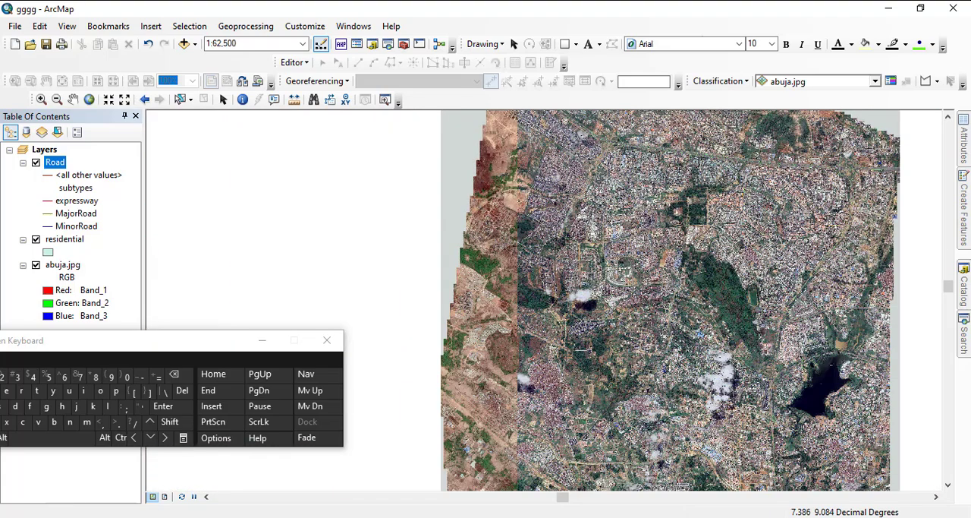
{"action": "left_click_drag", "start_coordinate": [789, 417], "coordinate": [645, 323]}
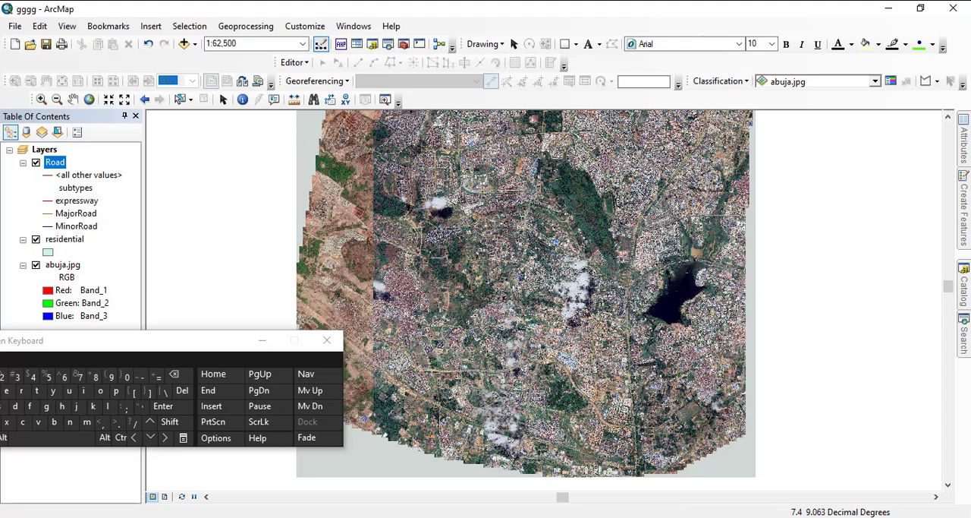
{"action": "scroll", "coordinate": [544, 289], "scroll_direction": "down", "scroll_amount": 3}
{"action": "scroll", "coordinate": [544, 289], "scroll_direction": "down", "scroll_amount": 1}
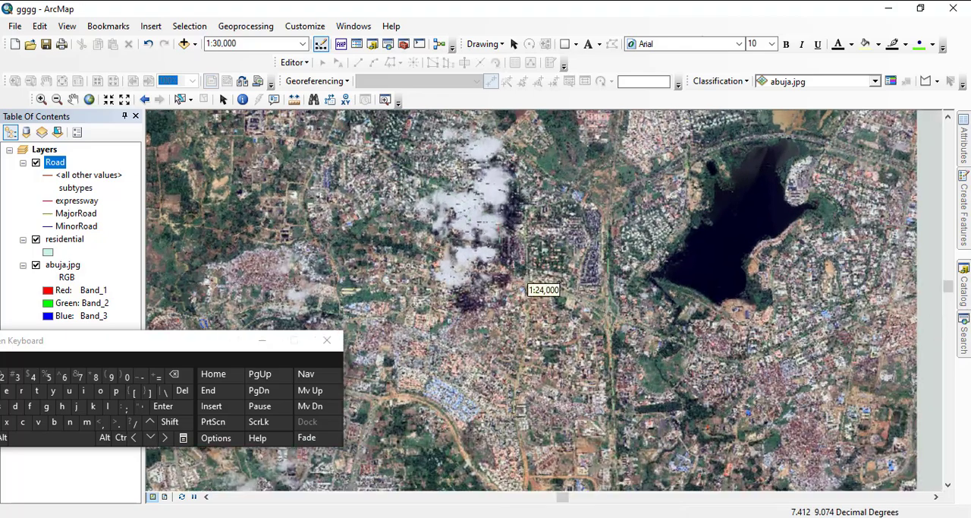
{"action": "left_click_drag", "start_coordinate": [448, 372], "coordinate": [639, 234]}
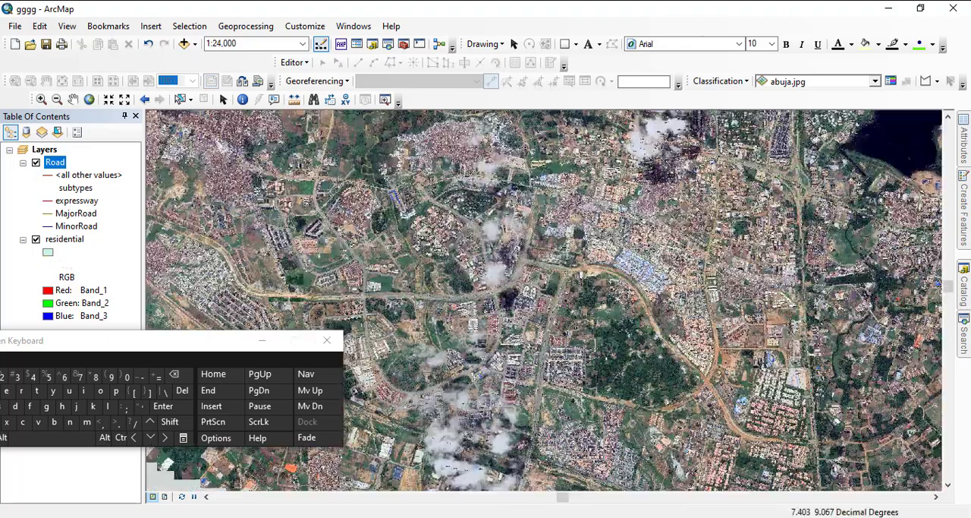
{"action": "left_click_drag", "start_coordinate": [481, 375], "coordinate": [583, 248]}
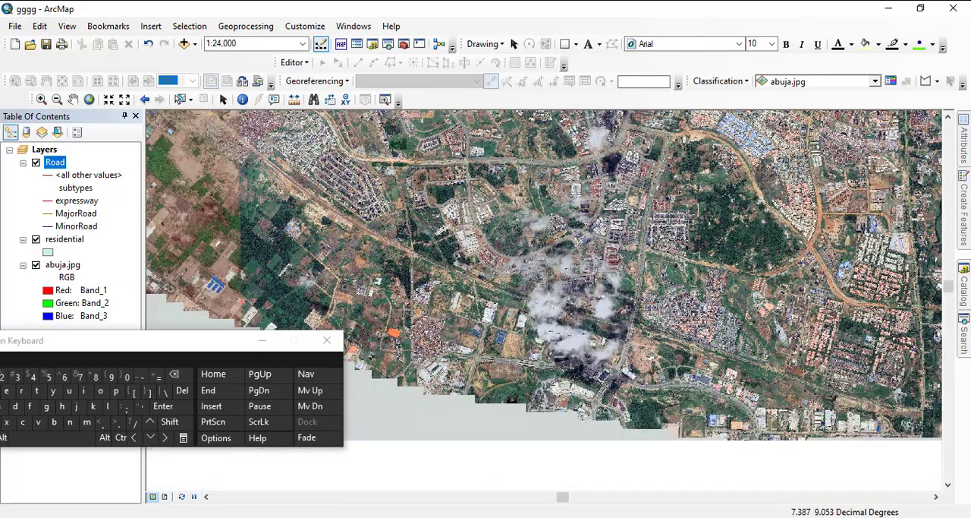
{"action": "scroll", "coordinate": [543, 289], "scroll_direction": "up", "scroll_amount": 2}
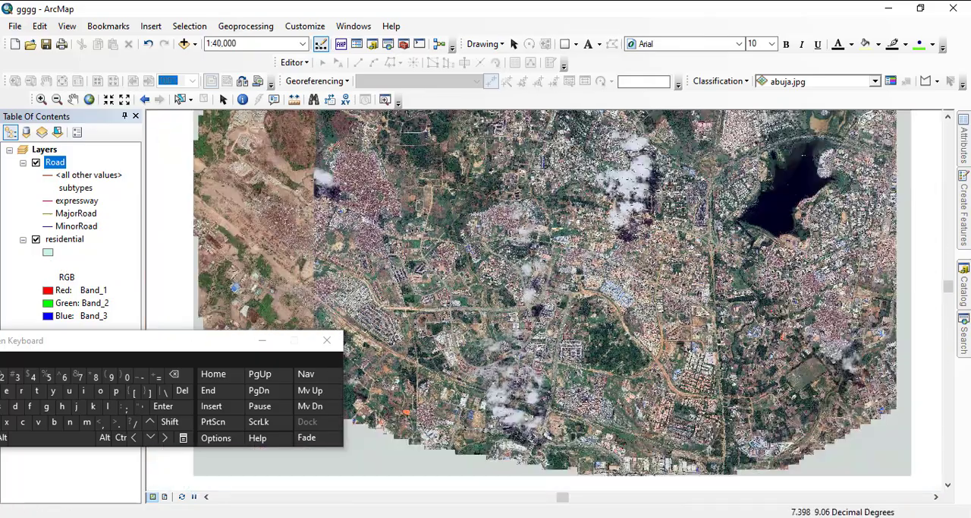
{"action": "left_click_drag", "start_coordinate": [613, 253], "coordinate": [565, 363]}
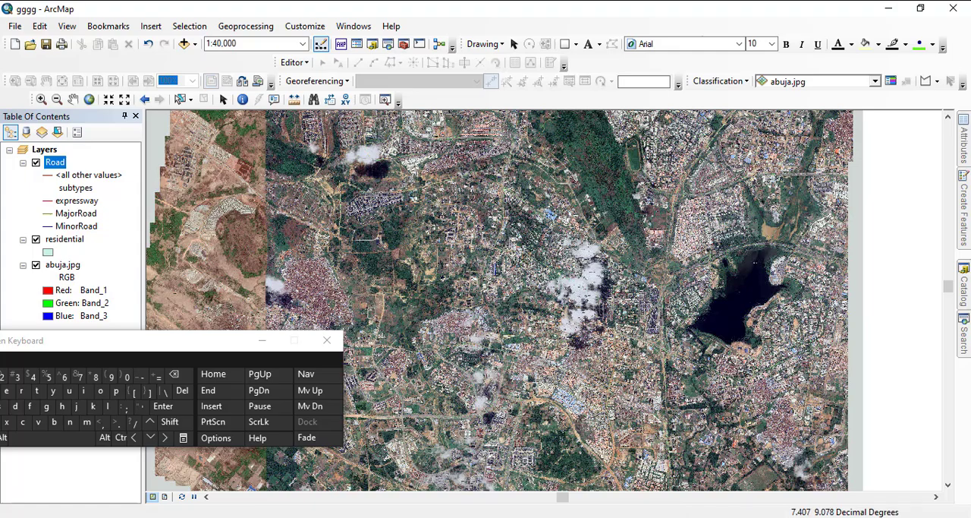
{"action": "scroll", "coordinate": [543, 289], "scroll_direction": "down", "scroll_amount": 2}
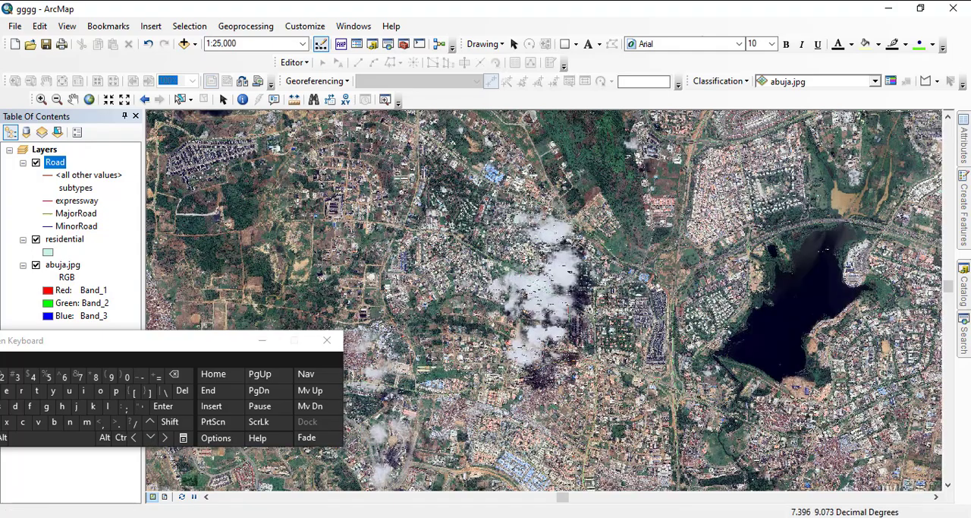
{"action": "left_click_drag", "start_coordinate": [607, 323], "coordinate": [556, 227]}
{"action": "left_click_drag", "start_coordinate": [565, 341], "coordinate": [543, 289]}
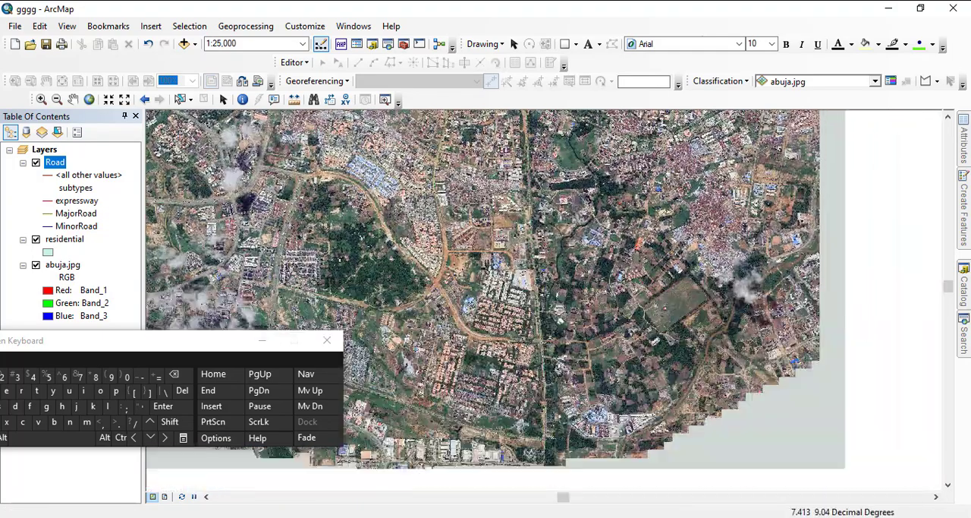
- Examine the long north-south road in the southeastern part of the abuja.jpg image up close, then in its wider surroundings
{"action": "scroll", "coordinate": [543, 289], "scroll_direction": "down", "scroll_amount": 4}
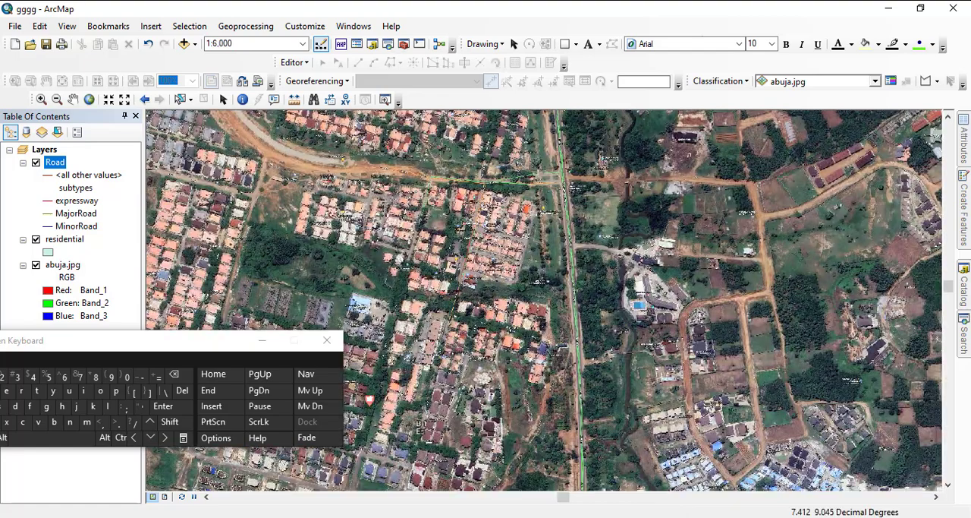
{"action": "scroll", "coordinate": [543, 289], "scroll_direction": "down", "scroll_amount": 4}
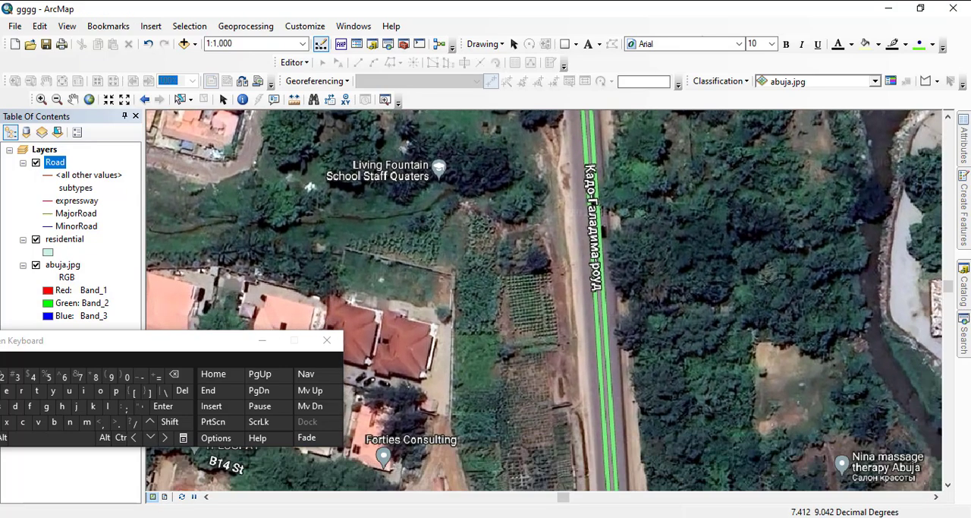
{"action": "left_click_drag", "start_coordinate": [616, 406], "coordinate": [561, 212]}
{"action": "left_click_drag", "start_coordinate": [566, 314], "coordinate": [560, 207]}
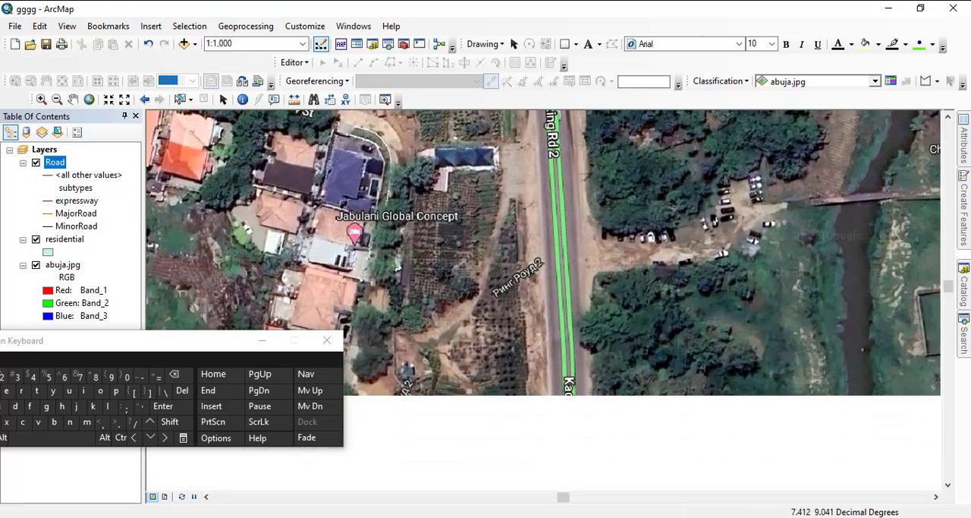
{"action": "left_click_drag", "start_coordinate": [562, 303], "coordinate": [561, 230]}
{"action": "scroll", "coordinate": [563, 303], "scroll_direction": "up", "scroll_amount": 5}
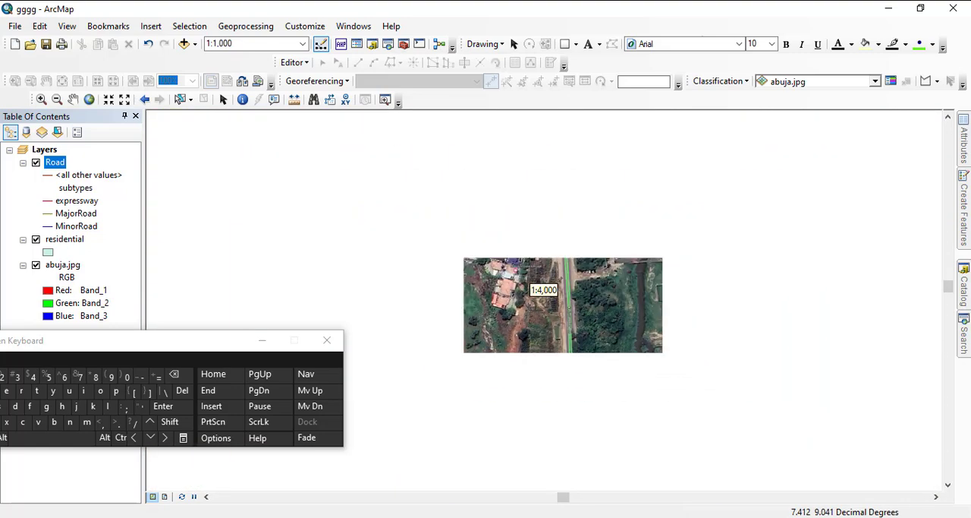
{"action": "scroll", "coordinate": [543, 289], "scroll_direction": "up", "scroll_amount": 4}
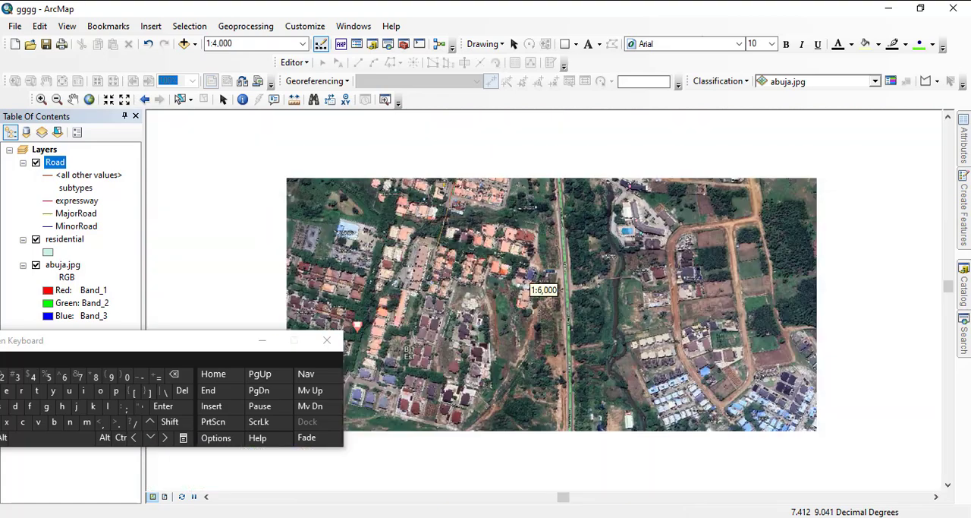
{"action": "scroll", "coordinate": [543, 288], "scroll_direction": "up", "scroll_amount": 3}
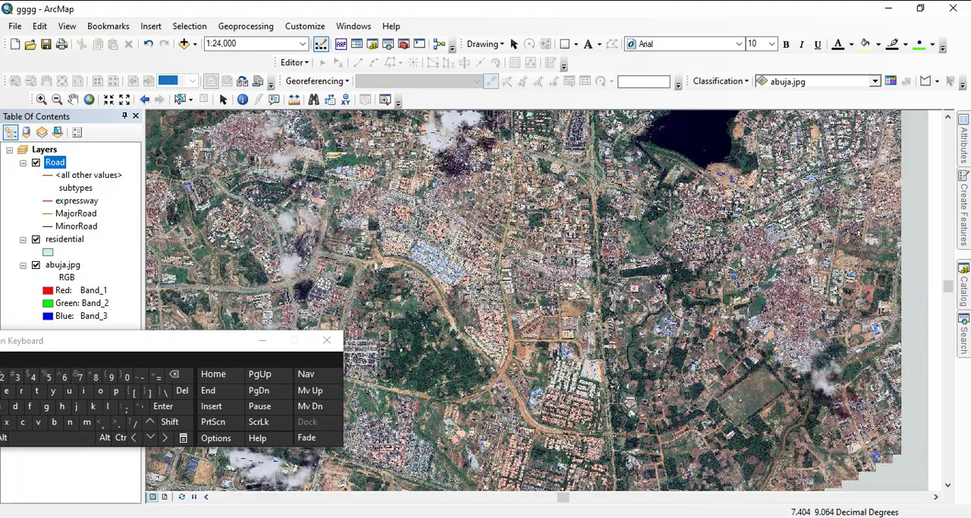
- Follow the road network to the northeastern part of the image and examine the Murtala Mohammed Expy interchange up close
{"action": "left_click_drag", "start_coordinate": [543, 288], "coordinate": [634, 482]}
{"action": "left_click_drag", "start_coordinate": [592, 300], "coordinate": [539, 371]}
{"action": "left_click_drag", "start_coordinate": [622, 292], "coordinate": [571, 359]}
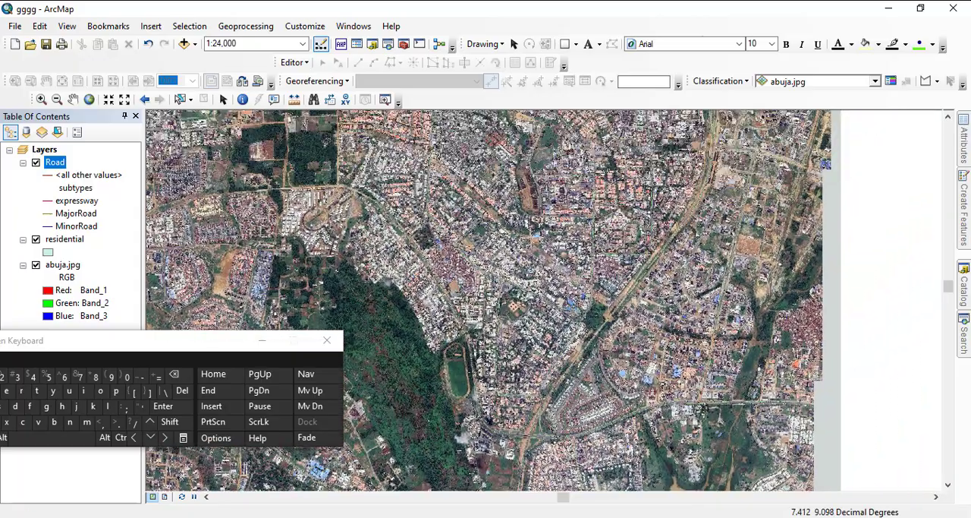
{"action": "left_click_drag", "start_coordinate": [482, 294], "coordinate": [582, 410]}
{"action": "left_click_drag", "start_coordinate": [592, 312], "coordinate": [543, 398]}
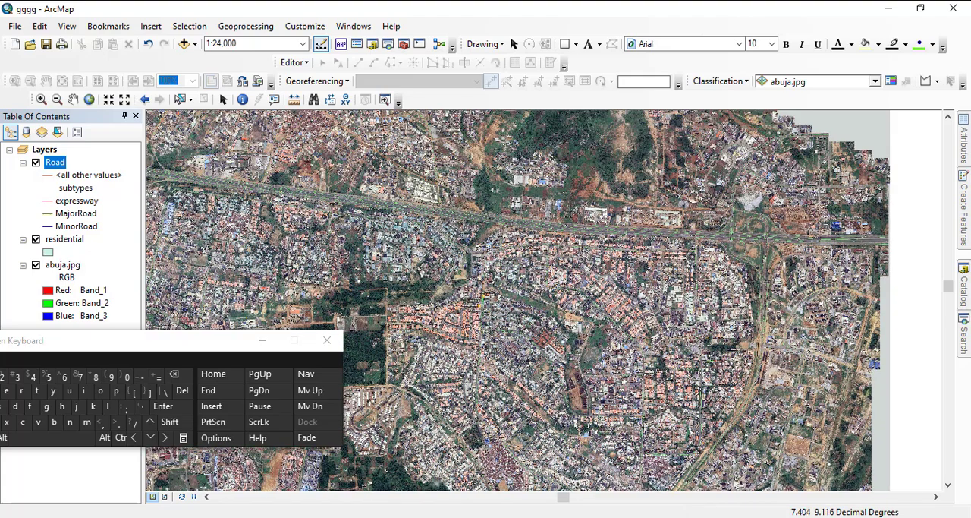
{"action": "scroll", "coordinate": [817, 232], "scroll_direction": "down", "scroll_amount": 6}
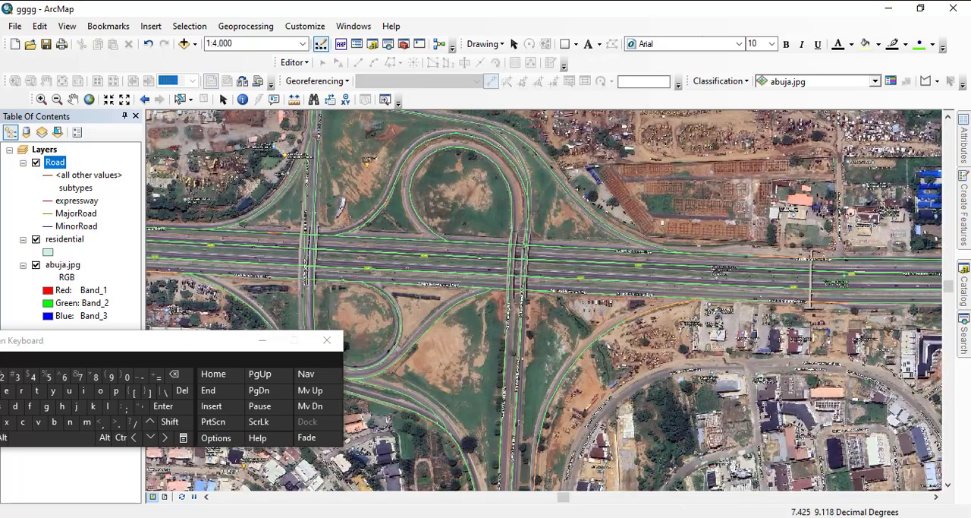
{"action": "scroll", "coordinate": [543, 296], "scroll_direction": "down", "scroll_amount": 3}
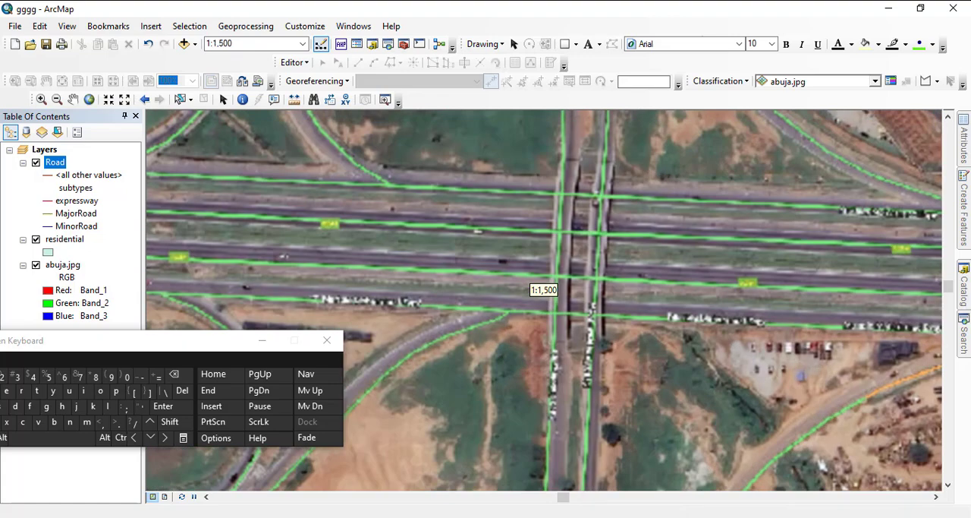
{"action": "scroll", "coordinate": [543, 296], "scroll_direction": "down", "scroll_amount": 1}
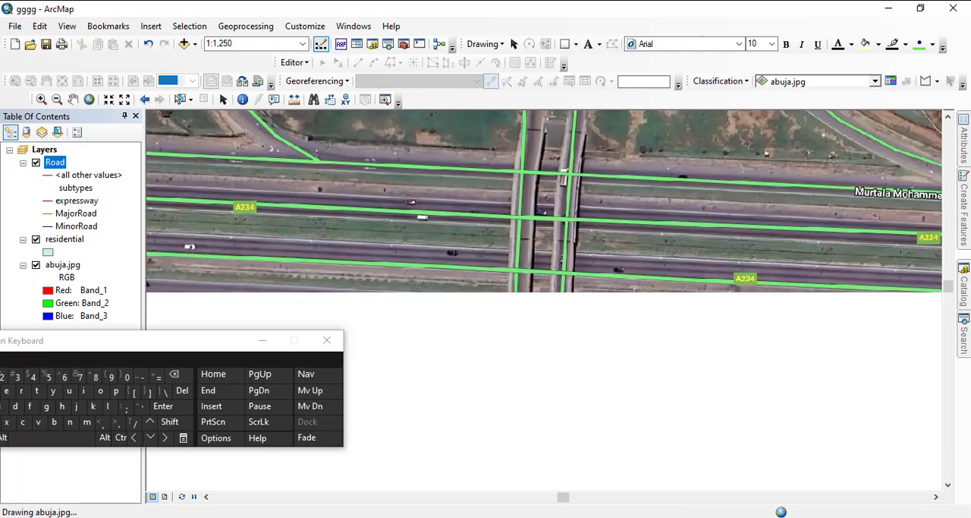
{"action": "left_click_drag", "start_coordinate": [743, 303], "coordinate": [353, 251]}
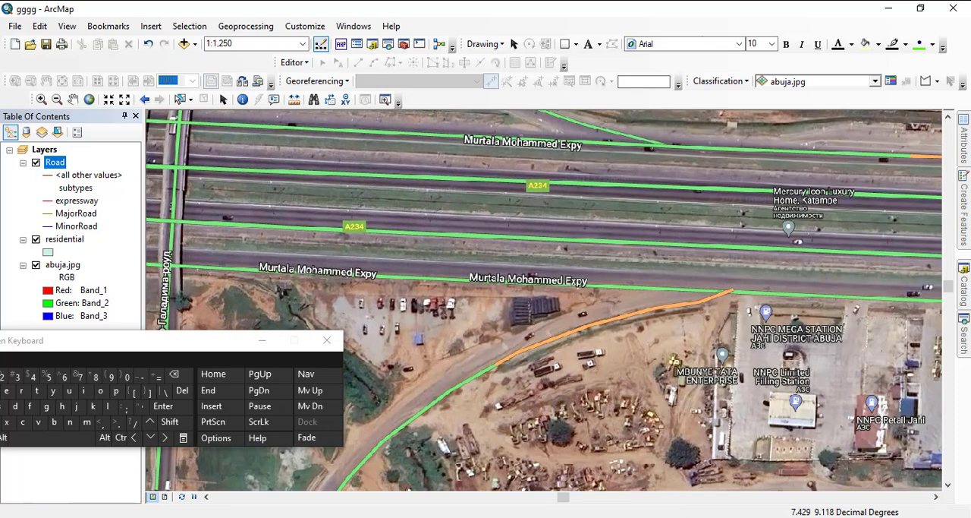
- Examine the ramps and the north-south dual carriageway south of the Murtala Mohammed Expy interchange
{"action": "scroll", "coordinate": [535, 290], "scroll_direction": "up", "scroll_amount": 2}
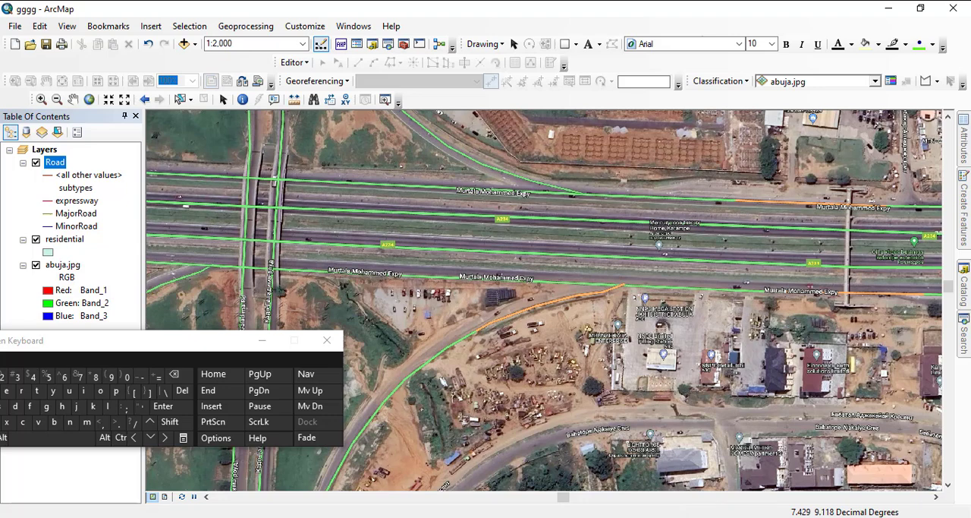
{"action": "left_click_drag", "start_coordinate": [432, 345], "coordinate": [657, 256]}
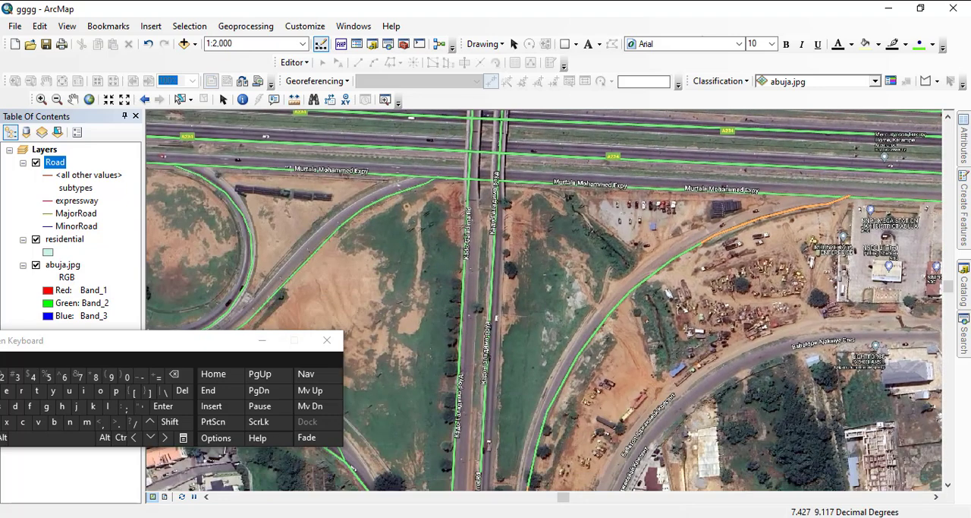
{"action": "scroll", "coordinate": [545, 301], "scroll_direction": "down", "scroll_amount": 2}
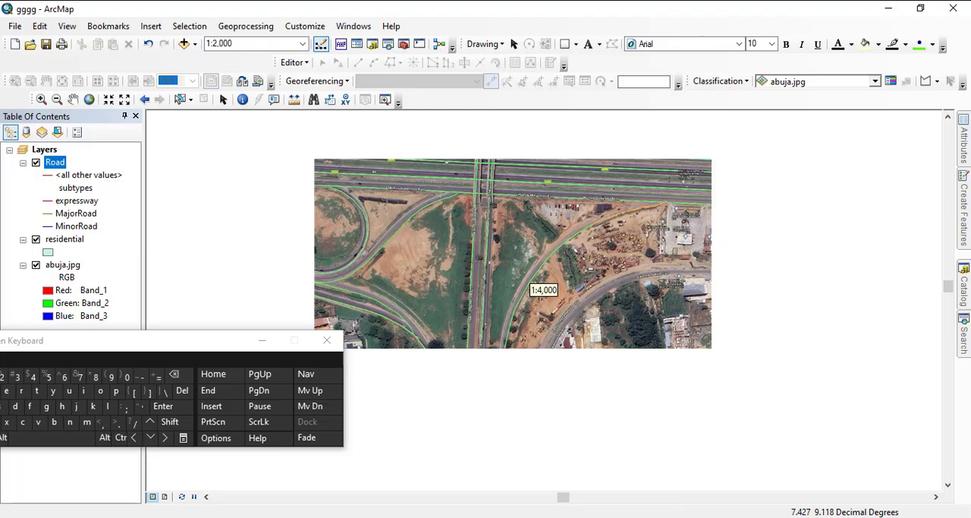
{"action": "left_click_drag", "start_coordinate": [474, 353], "coordinate": [510, 200]}
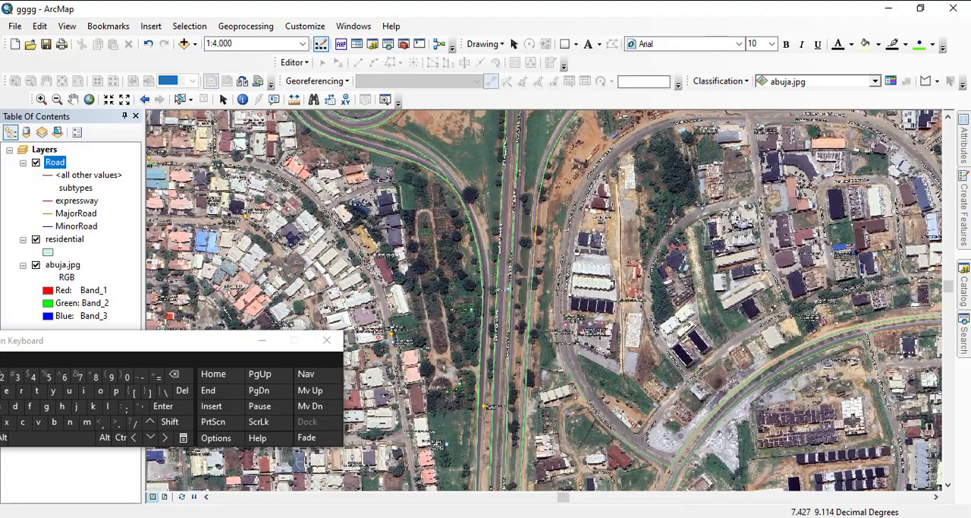
{"action": "left_click_drag", "start_coordinate": [492, 354], "coordinate": [510, 215]}
{"action": "left_click_drag", "start_coordinate": [498, 351], "coordinate": [493, 331]}
{"action": "left_click_drag", "start_coordinate": [508, 216], "coordinate": [485, 314]}
{"action": "left_click_drag", "start_coordinate": [509, 219], "coordinate": [496, 278]}
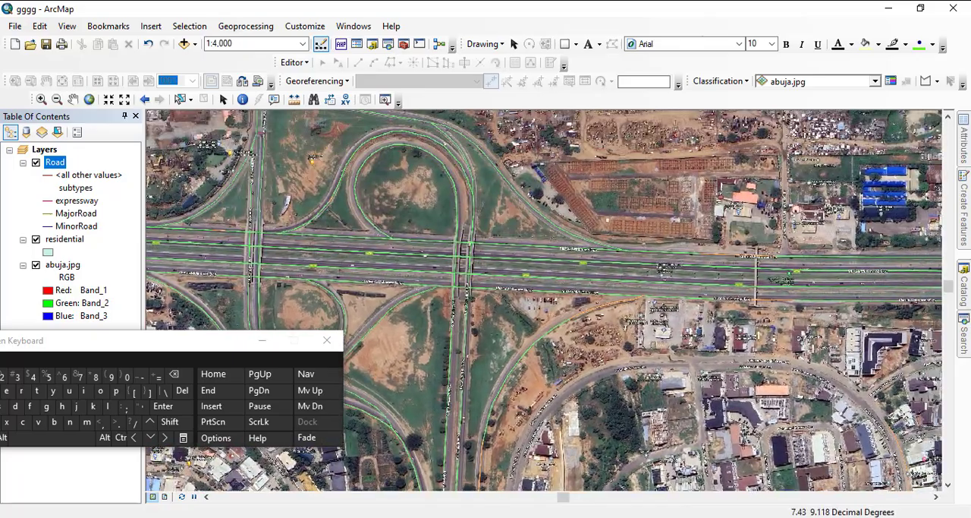
- Trace the Murtala Mohammed Expy from the image's eastern edge to west of the interchange to examine its lanes and ramps
{"action": "left_click_drag", "start_coordinate": [721, 250], "coordinate": [233, 224]}
{"action": "left_click_drag", "start_coordinate": [667, 235], "coordinate": [467, 243]}
{"action": "left_click_drag", "start_coordinate": [243, 240], "coordinate": [481, 238]}
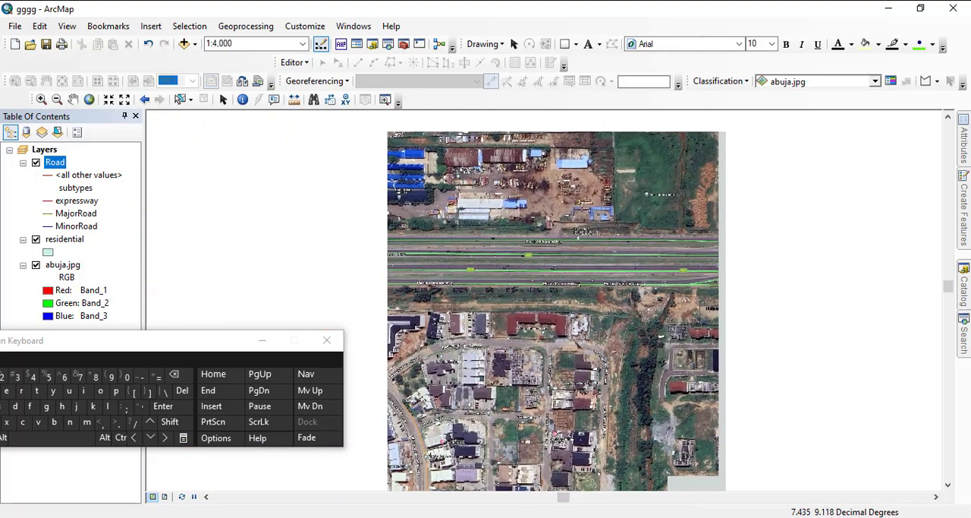
{"action": "left_click_drag", "start_coordinate": [289, 254], "coordinate": [505, 217]}
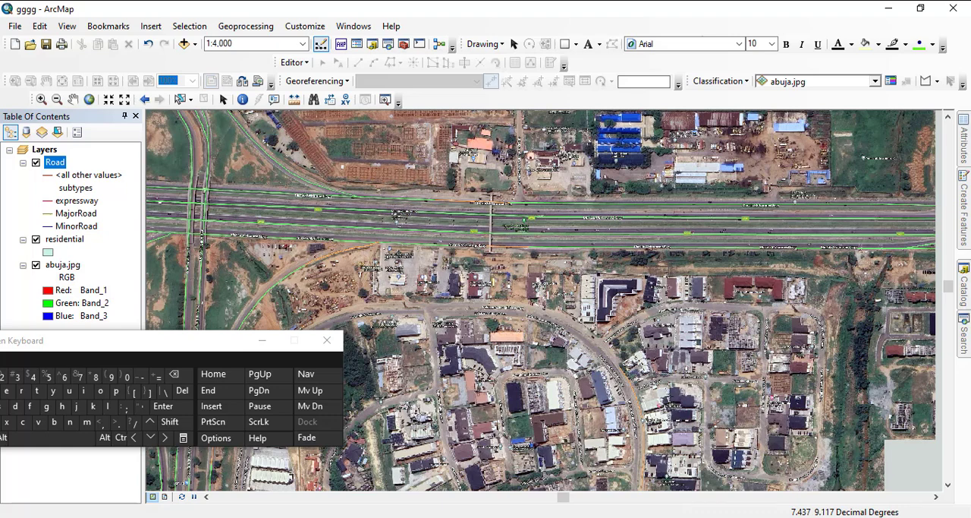
{"action": "left_click_drag", "start_coordinate": [425, 220], "coordinate": [262, 226]}
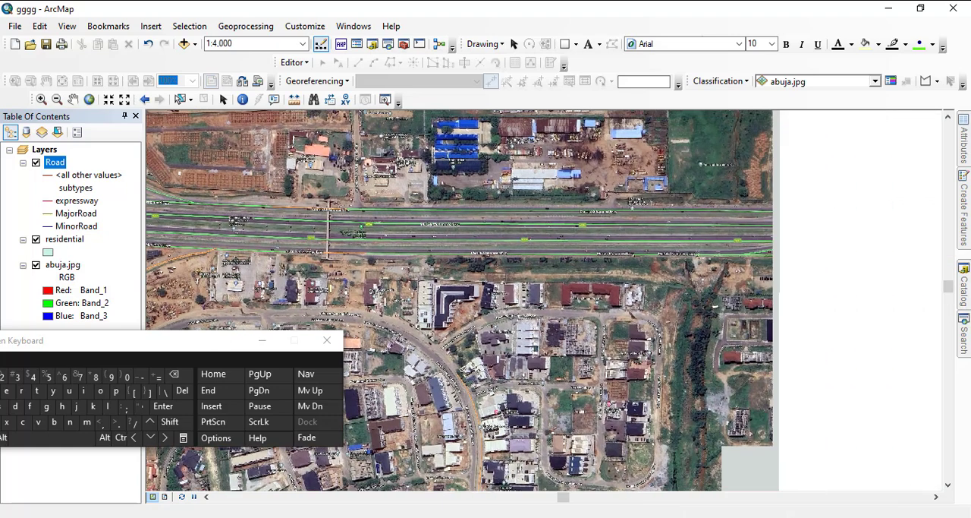
{"action": "left_click_drag", "start_coordinate": [516, 258], "coordinate": [469, 255]}
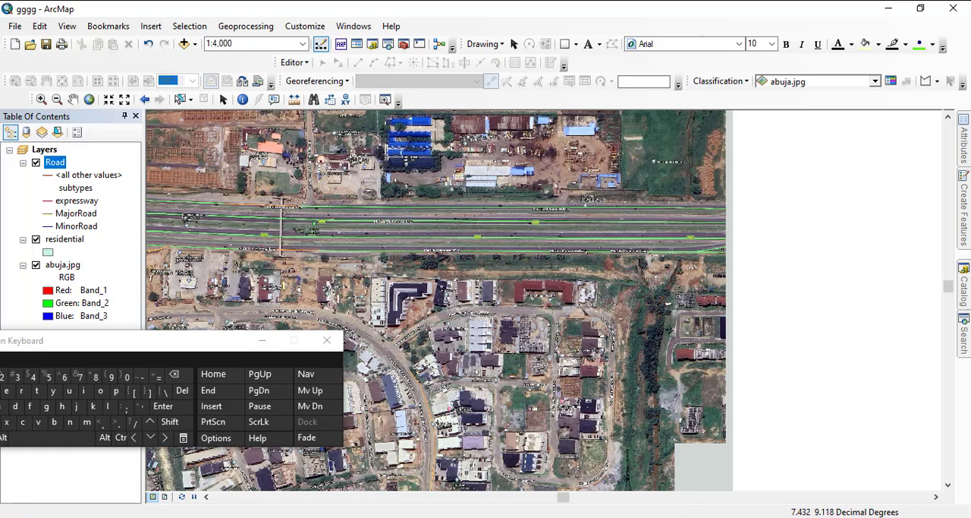
{"action": "left_click_drag", "start_coordinate": [281, 250], "coordinate": [705, 277]}
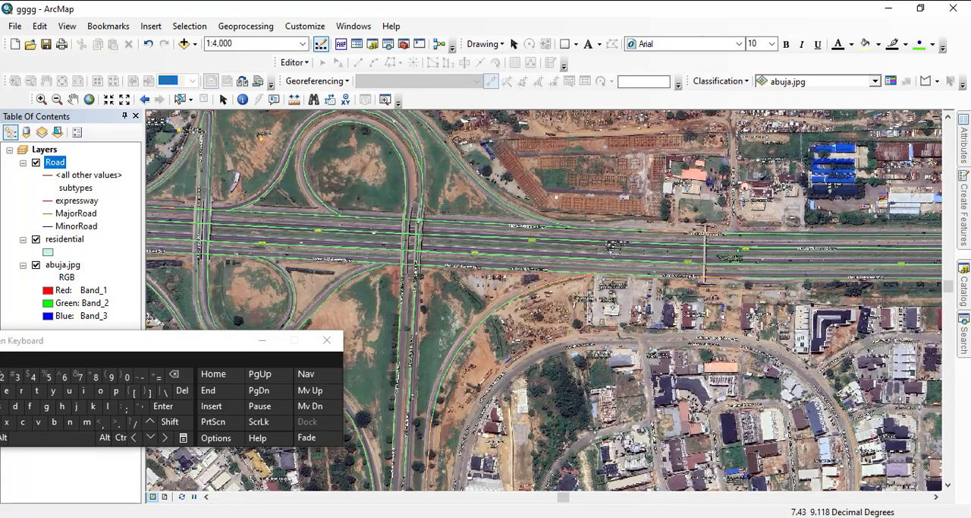
{"action": "left_click_drag", "start_coordinate": [486, 285], "coordinate": [772, 261]}
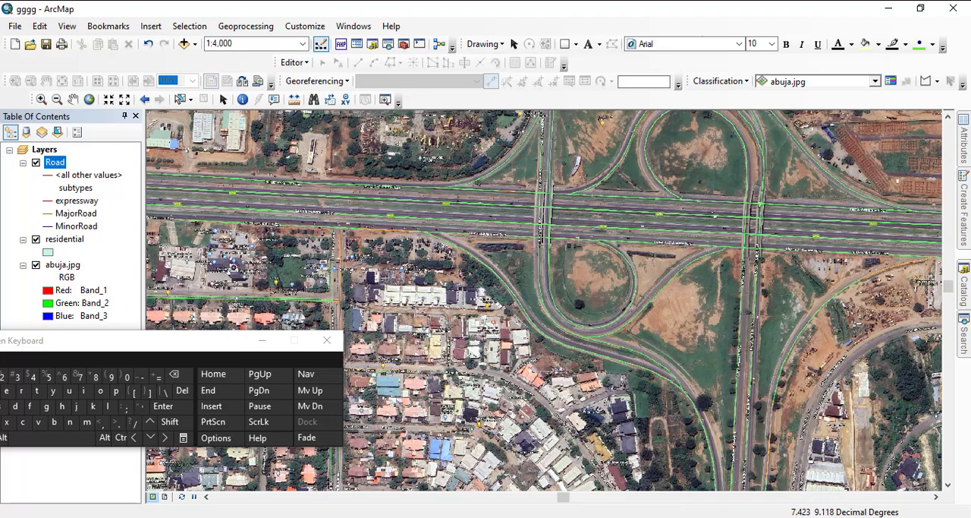
- Examine the Murtala Mohammed Expy from the interchange to the image's eastern edge and the residential streets south of it
{"action": "mouse_move", "coordinate": [964, 285]}
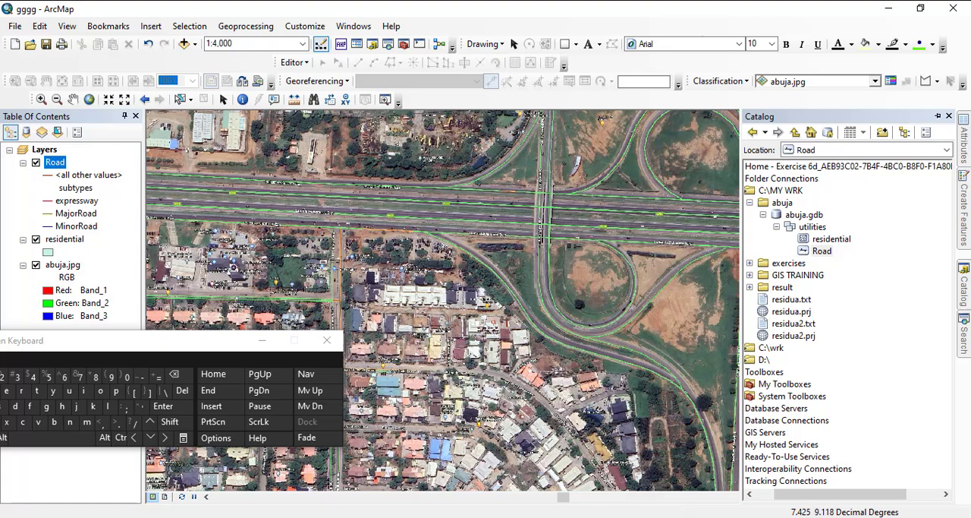
{"action": "left_click_drag", "start_coordinate": [660, 266], "coordinate": [372, 249]}
{"action": "left_click_drag", "start_coordinate": [691, 250], "coordinate": [422, 279]}
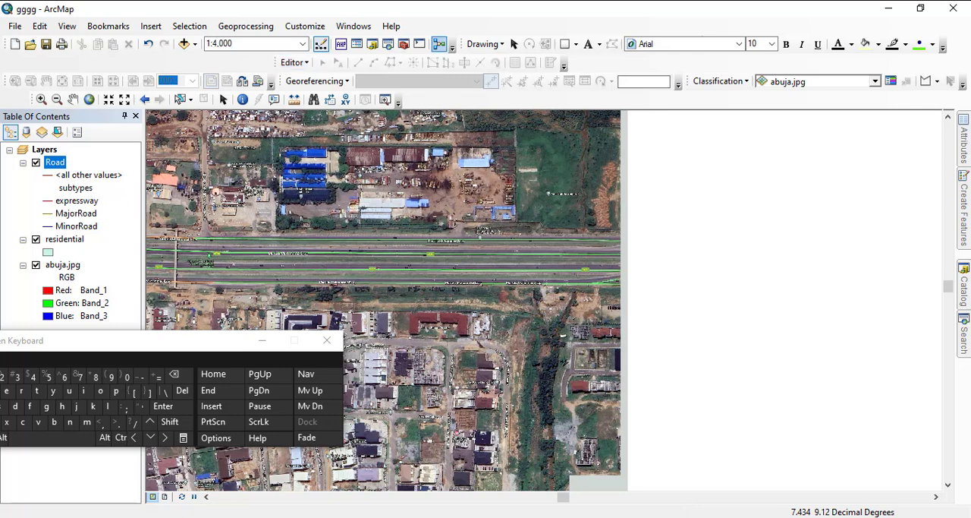
{"action": "right_click", "coordinate": [453, 100]}
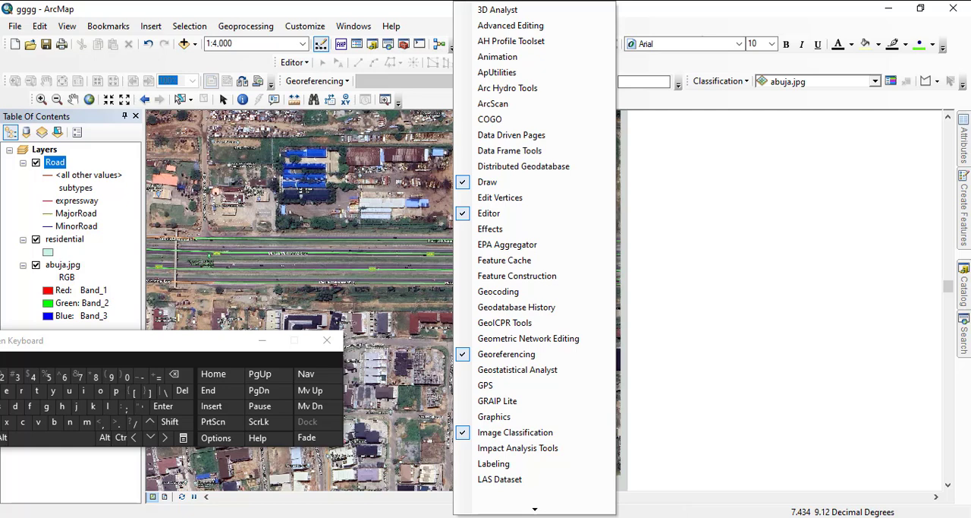
{"action": "key", "text": "Escape"}
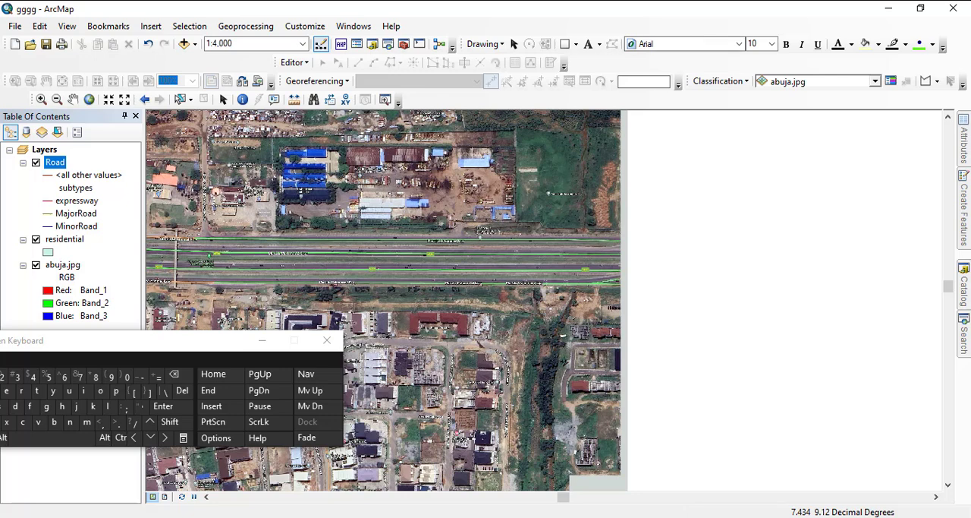
{"action": "left_click_drag", "start_coordinate": [343, 462], "coordinate": [511, 435]}
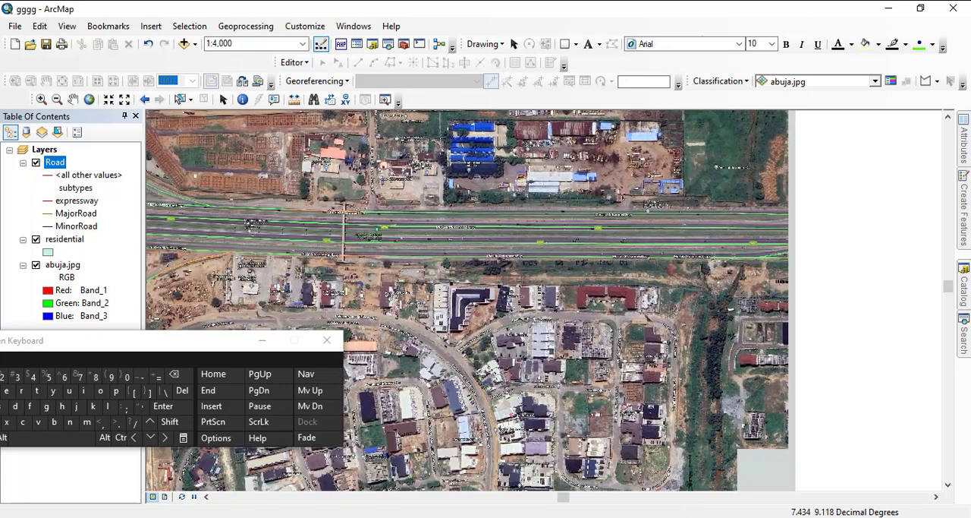
{"action": "left_click_drag", "start_coordinate": [523, 326], "coordinate": [581, 312]}
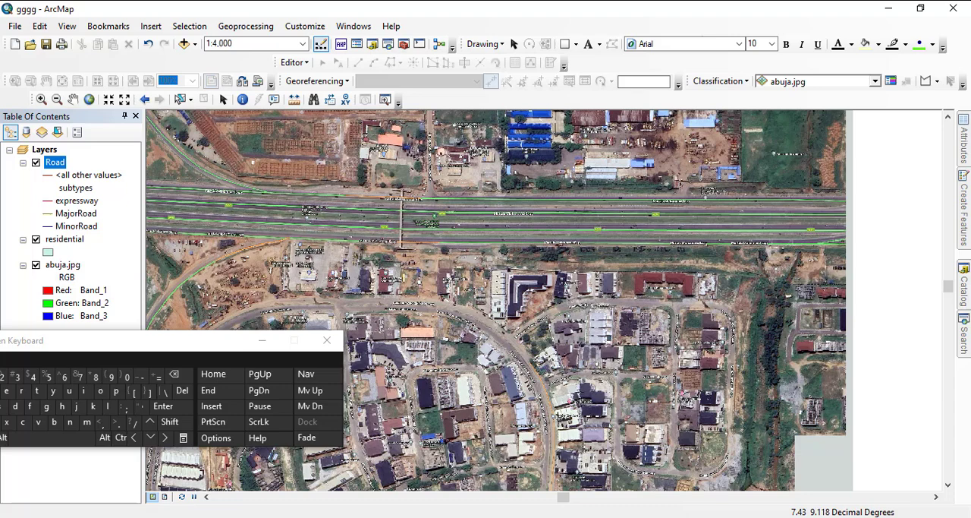
{"action": "left_click_drag", "start_coordinate": [485, 304], "coordinate": [561, 319]}
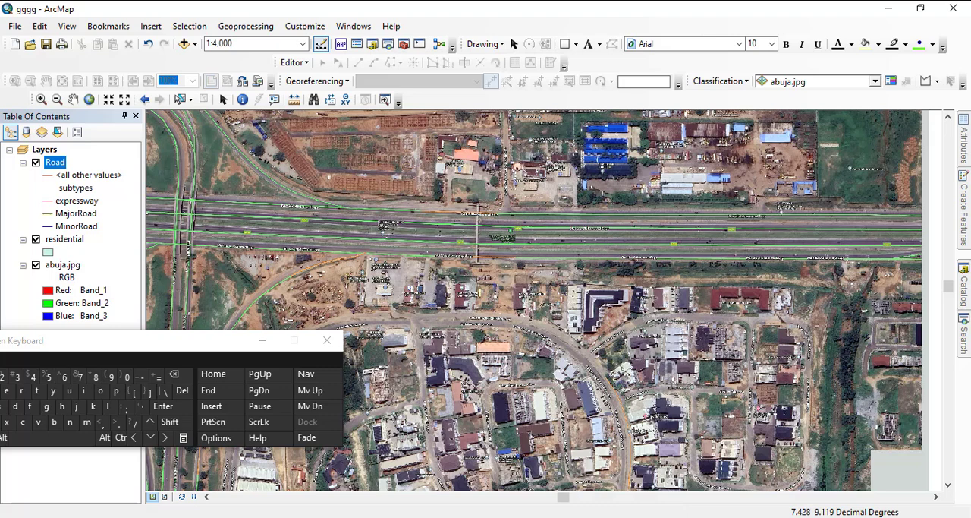
- Start an edit session and choose the expressway template of the Road layer for creating features
{"action": "left_click", "coordinate": [294, 62]}
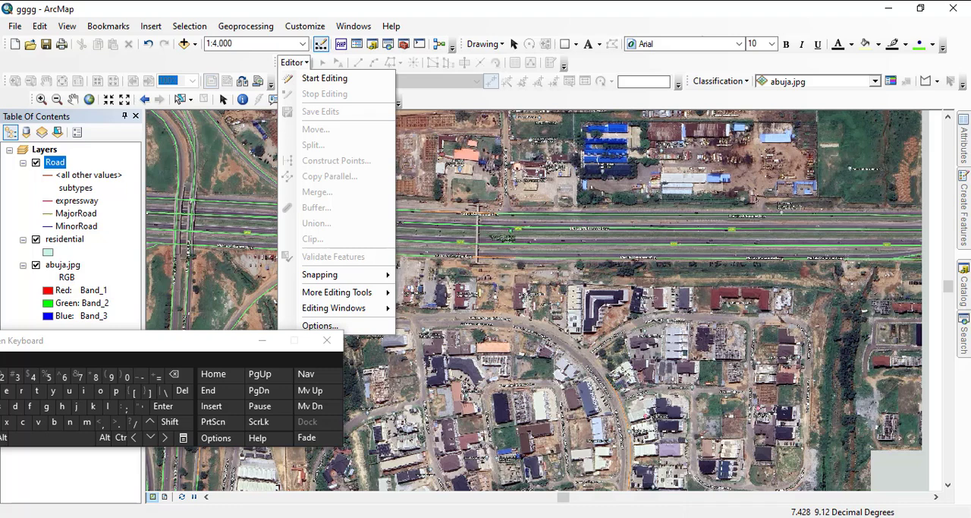
{"action": "left_click", "coordinate": [324, 78]}
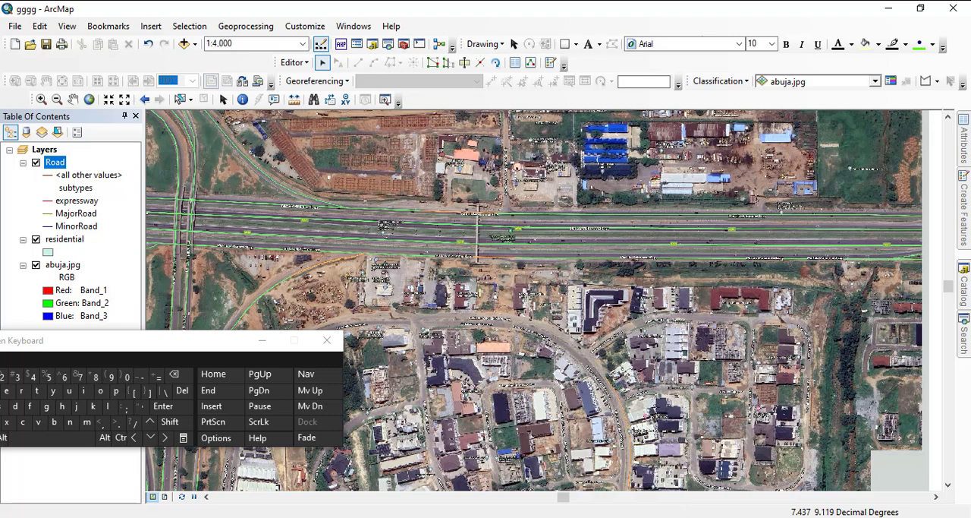
{"action": "left_click", "coordinate": [964, 214]}
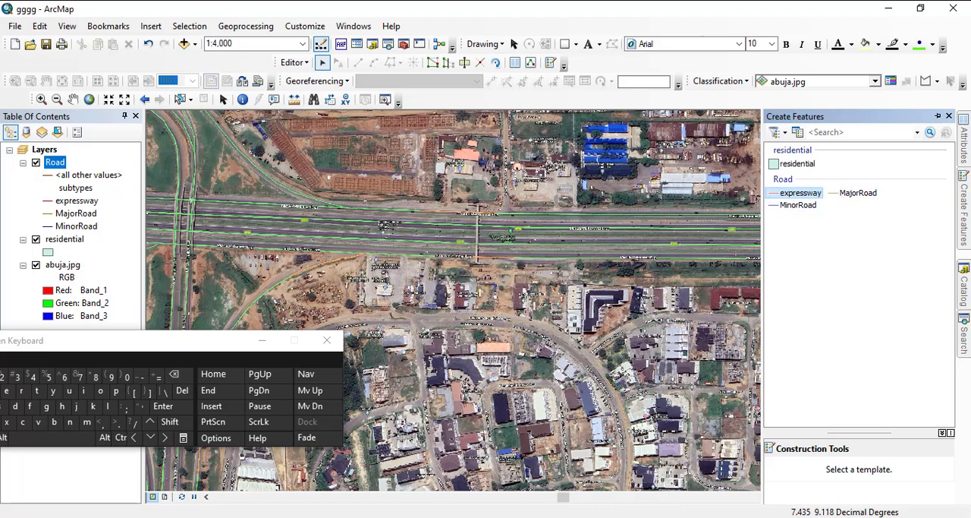
{"action": "left_click", "coordinate": [800, 193]}
- Begin an expressway line at the image's eastern edge, tracing the northernmost Murtala Mohammed Expy carriageway west past Great Minds Leadership Institute
{"action": "left_click_drag", "start_coordinate": [622, 258], "coordinate": [383, 240]}
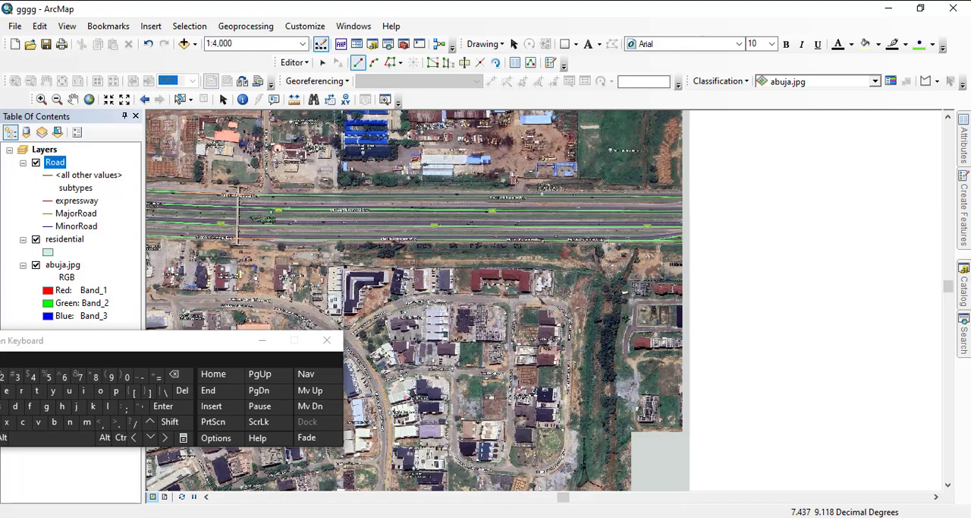
{"action": "scroll", "coordinate": [686, 198], "scroll_direction": "down", "scroll_amount": 1}
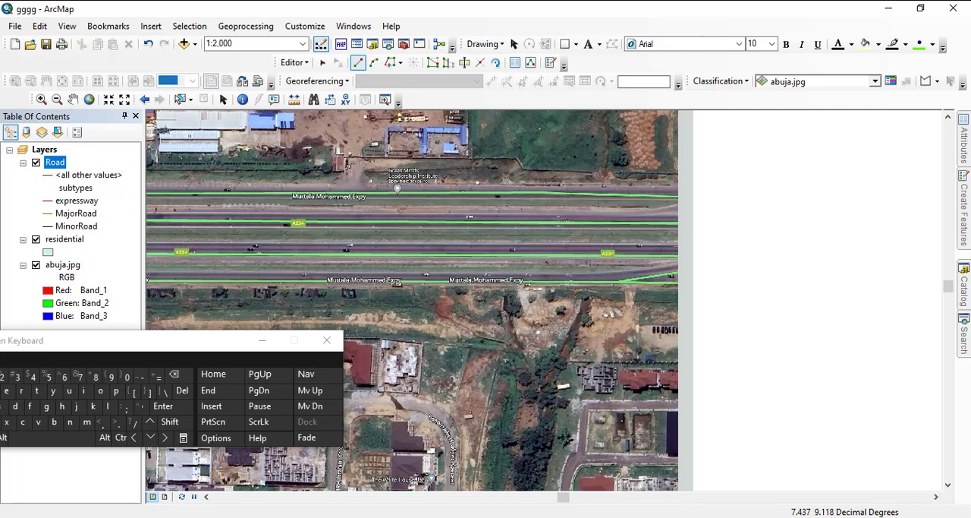
{"action": "left_click", "coordinate": [677, 197]}
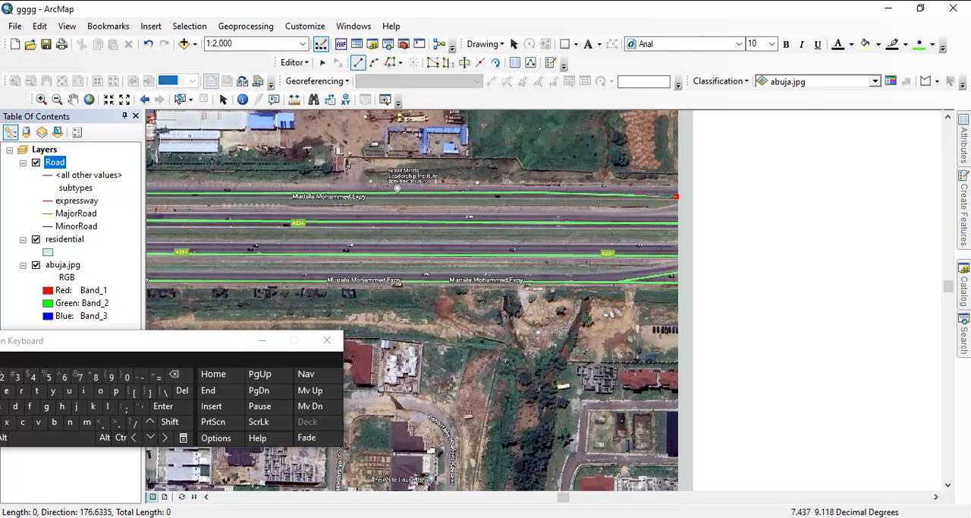
{"action": "left_click", "coordinate": [628, 194]}
{"action": "left_click", "coordinate": [514, 192]}
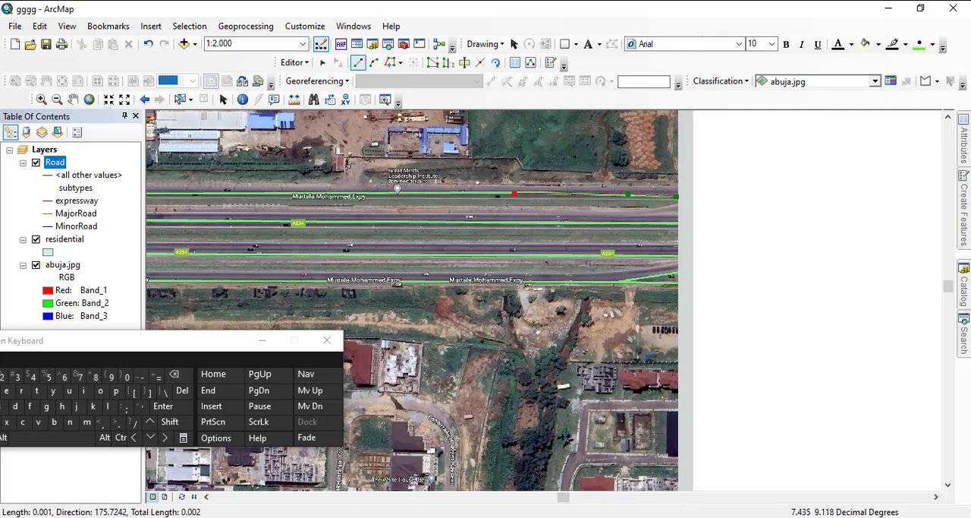
{"action": "left_click", "coordinate": [423, 192]}
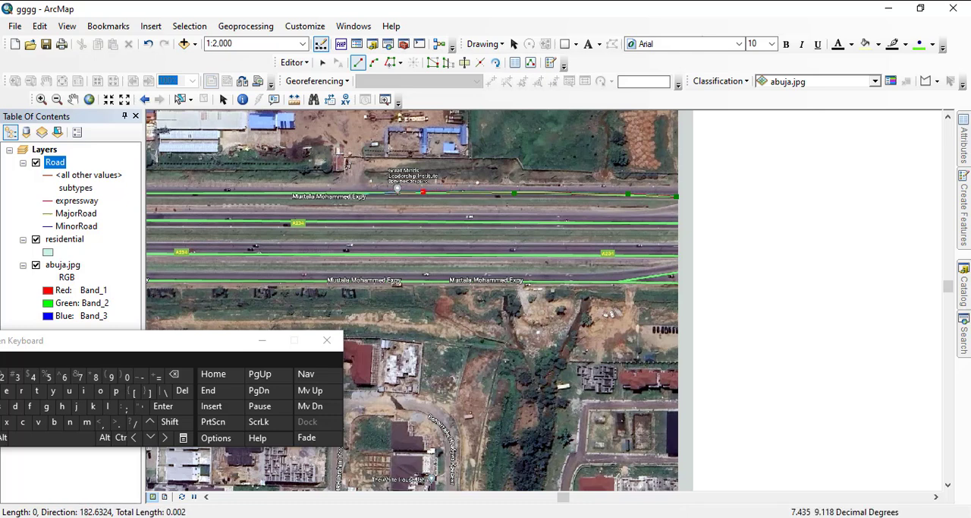
{"action": "left_click", "coordinate": [358, 192]}
{"action": "left_click", "coordinate": [281, 195]}
- Continue the expressway line west along the northernmost carriageway to the side-road junction just east of the footbridge
{"action": "mouse_move", "coordinate": [280, 195]}
{"action": "left_mouse_down"}
{"action": "mouse_move", "coordinate": [390, 191]}
{"action": "mouse_move", "coordinate": [596, 209]}
{"action": "left_mouse_up"}
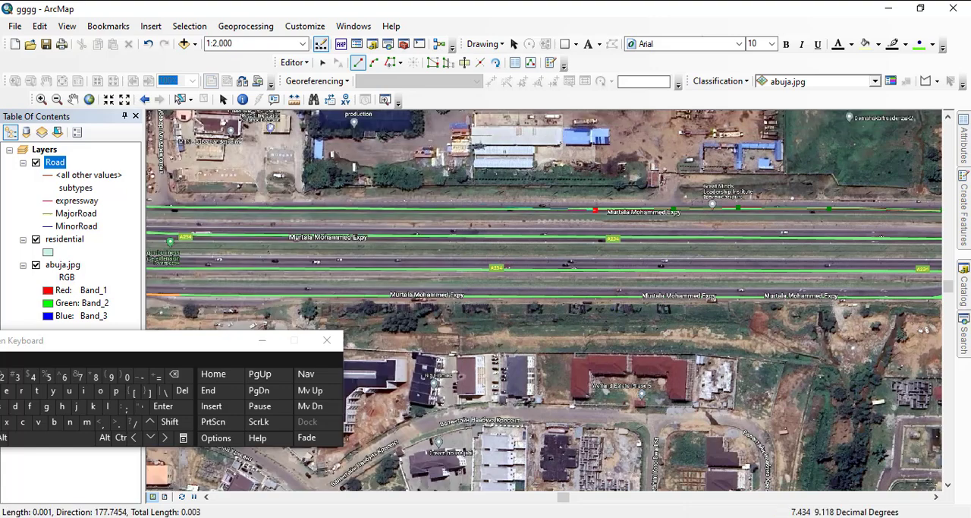
{"action": "left_click", "coordinate": [503, 210]}
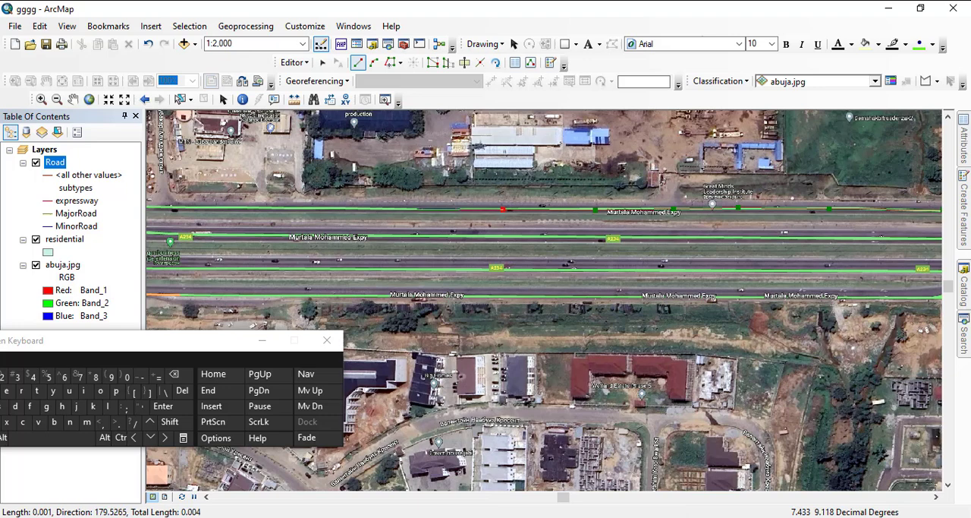
{"action": "left_click", "coordinate": [416, 208]}
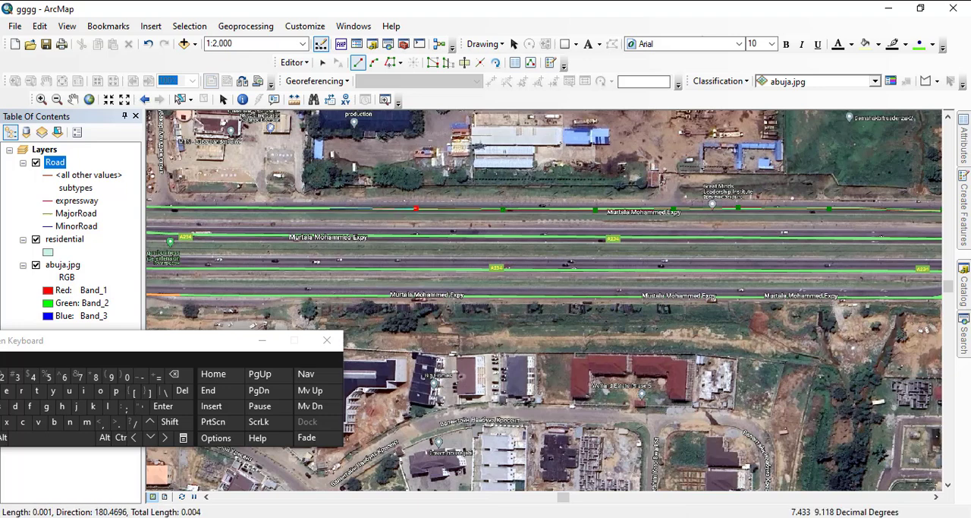
{"action": "left_click", "coordinate": [329, 208]}
{"action": "mouse_move", "coordinate": [220, 207]}
{"action": "left_mouse_down"}
{"action": "mouse_move", "coordinate": [613, 210]}
{"action": "mouse_move", "coordinate": [790, 195]}
{"action": "left_mouse_up"}
{"action": "left_click", "coordinate": [725, 195]}
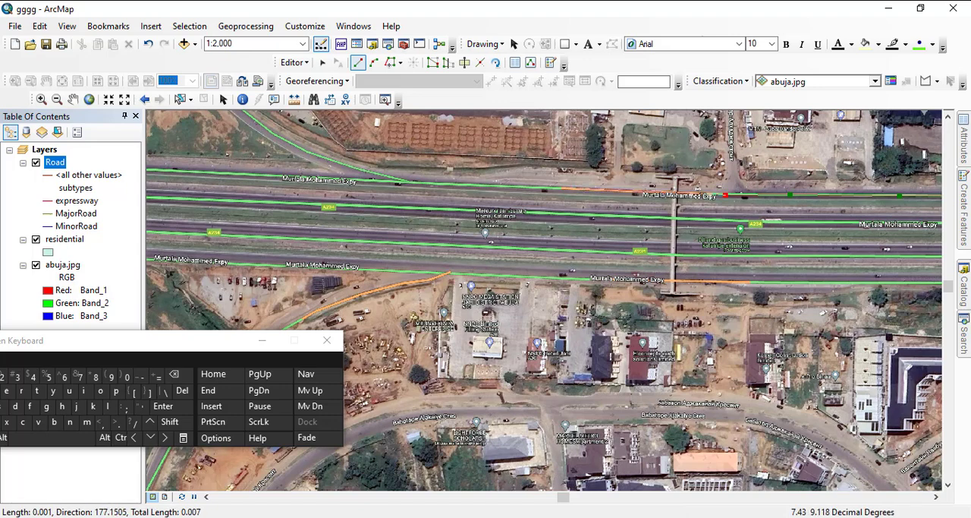
- Trace the expressway line west under the footbridge and past the ramp merge to just east of the interchange's eastern overpass
{"action": "left_click", "coordinate": [567, 187]}
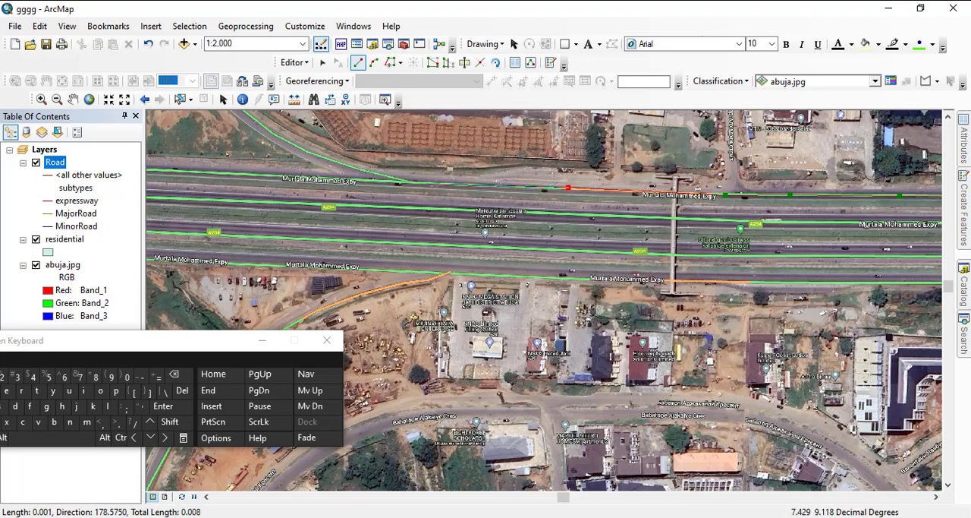
{"action": "left_click", "coordinate": [426, 184]}
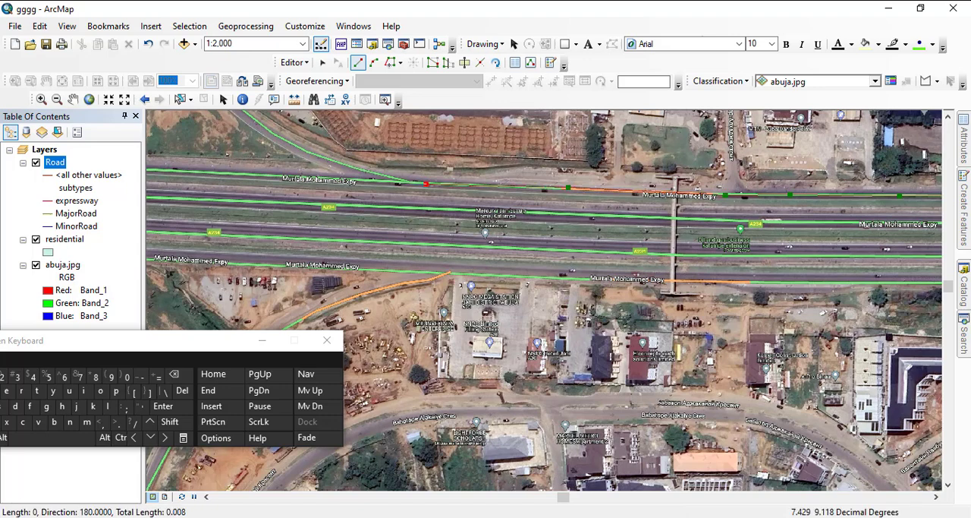
{"action": "left_click", "coordinate": [350, 180]}
{"action": "left_click", "coordinate": [279, 177]}
{"action": "left_click", "coordinate": [174, 170]}
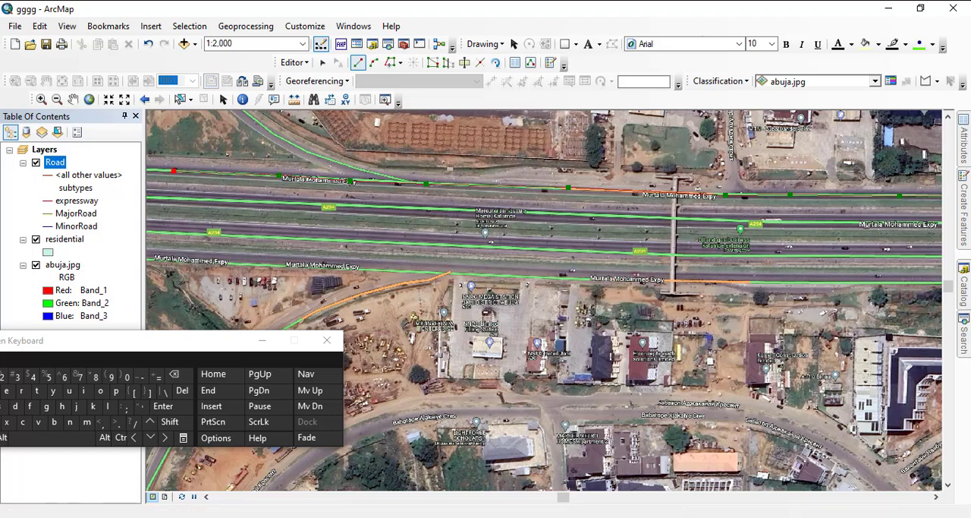
- Carry the expressway line along the northernmost carriageway beneath both interchange overpasses to just west of the northwestern ramp merge
{"action": "left_click_drag", "start_coordinate": [179, 173], "coordinate": [638, 222]}
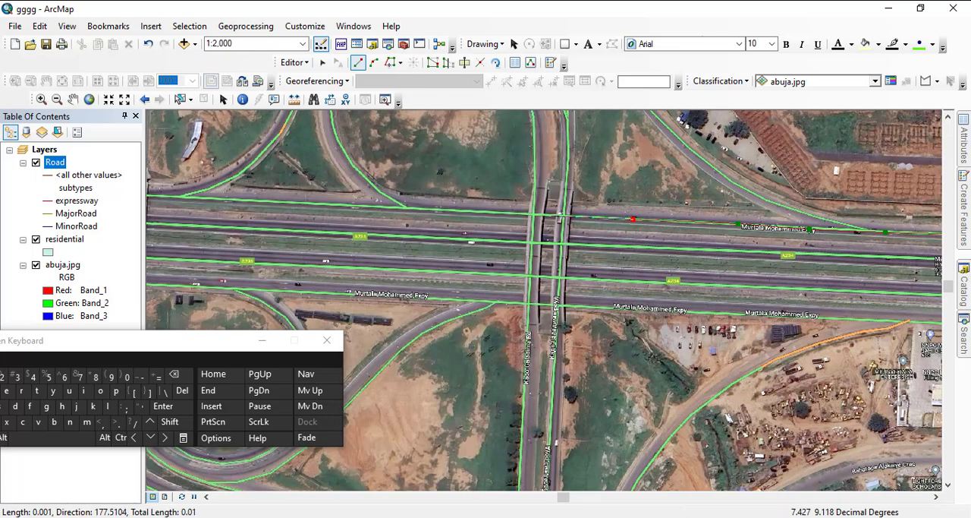
{"action": "left_click", "coordinate": [550, 215]}
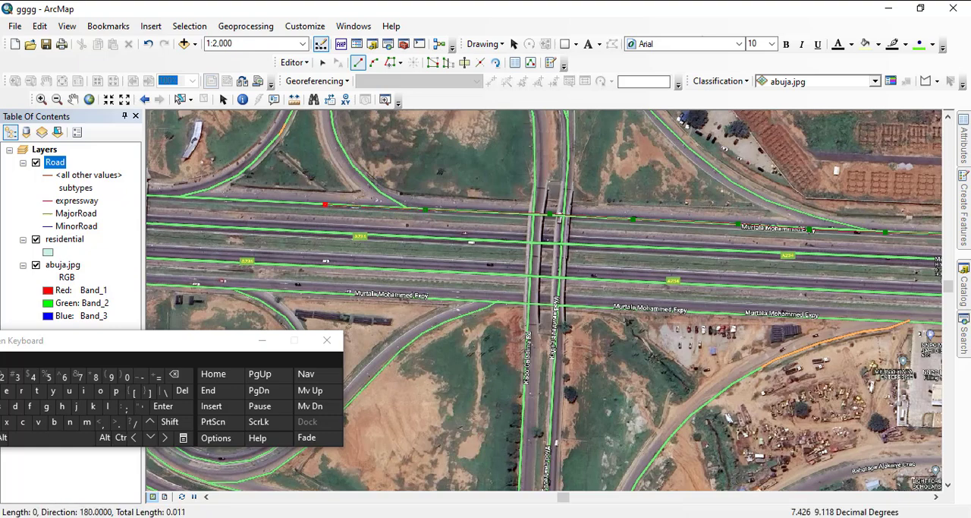
{"action": "left_click", "coordinate": [325, 204]}
{"action": "left_click", "coordinate": [184, 196]}
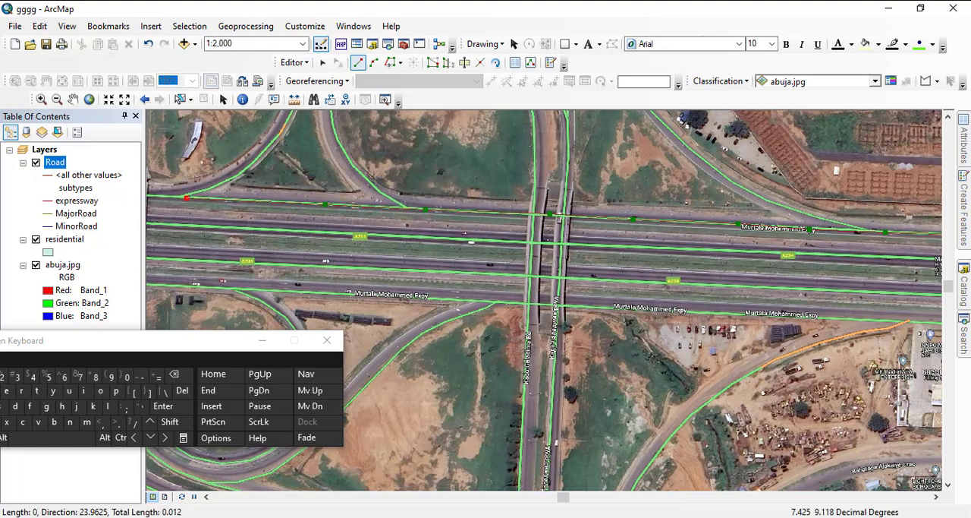
{"action": "left_click_drag", "start_coordinate": [187, 196], "coordinate": [559, 225]}
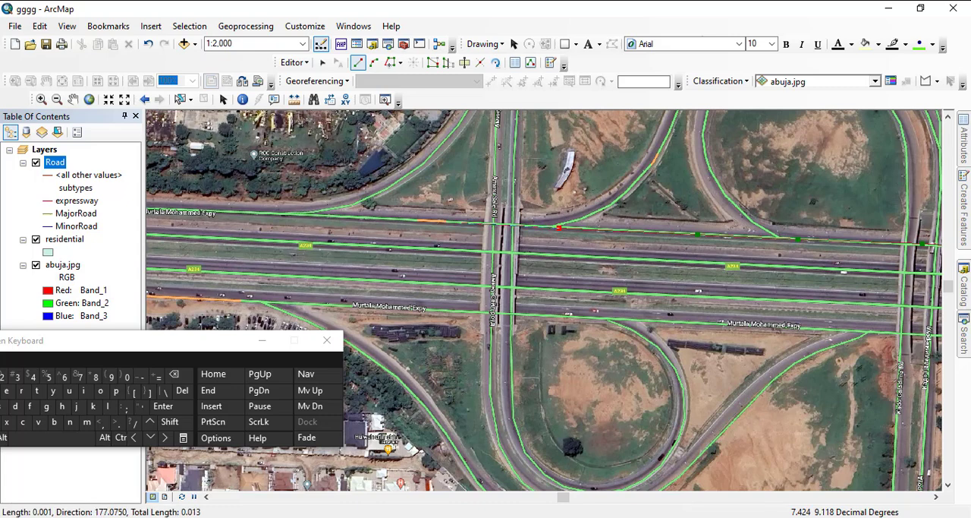
{"action": "left_click", "coordinate": [461, 222]}
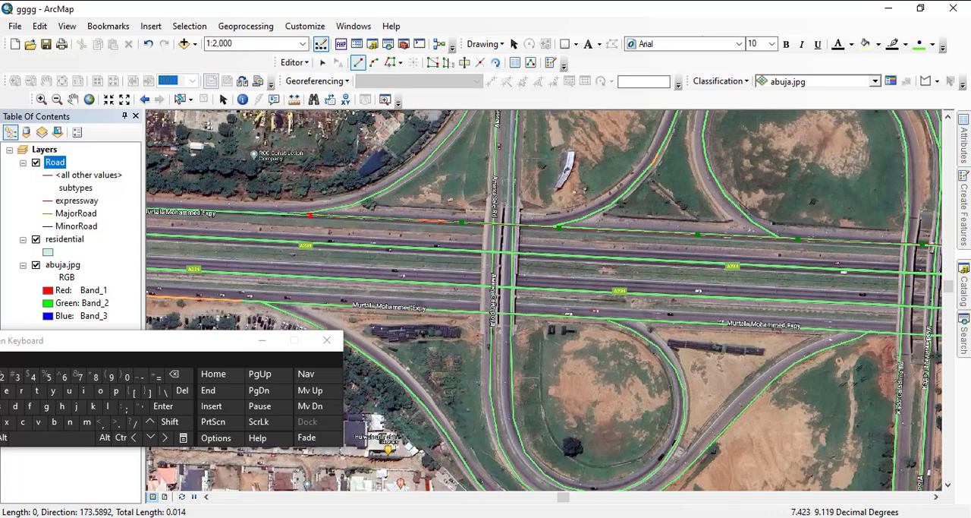
{"action": "left_click", "coordinate": [310, 215]}
{"action": "left_click", "coordinate": [219, 212]}
- Extend the expressway line west along the northernmost carriageway, past the stretch south of RCC Construction Company
{"action": "left_click_drag", "start_coordinate": [219, 212], "coordinate": [578, 252]}
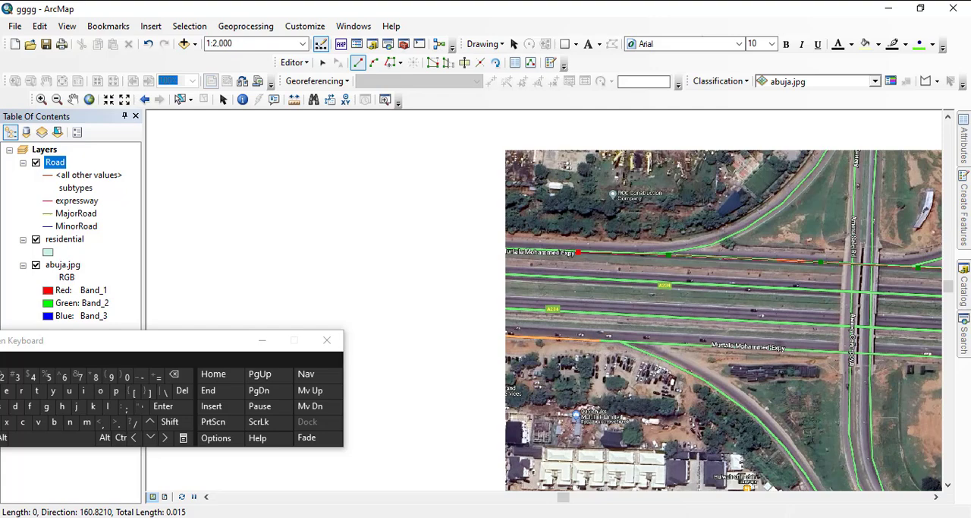
{"action": "left_click_drag", "start_coordinate": [605, 150], "coordinate": [573, 228]}
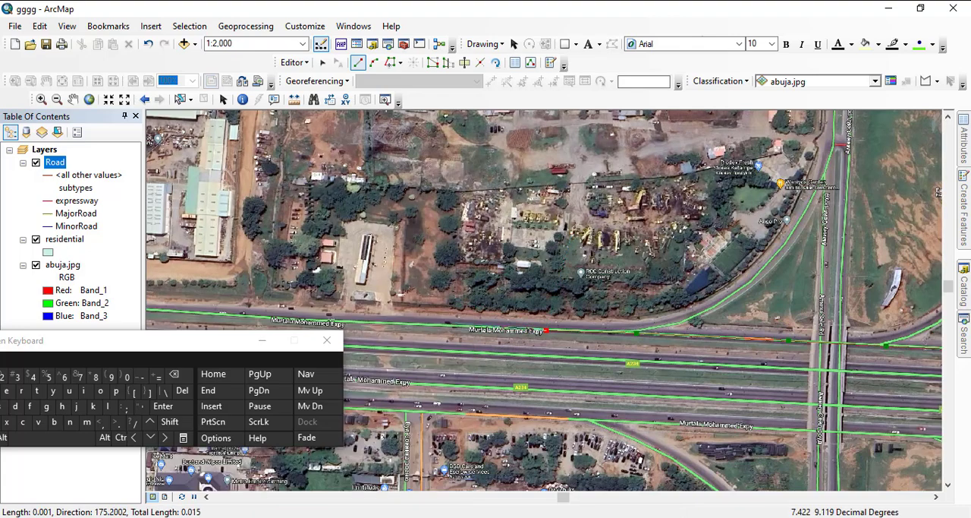
{"action": "left_click", "coordinate": [450, 326]}
{"action": "left_click", "coordinate": [361, 322]}
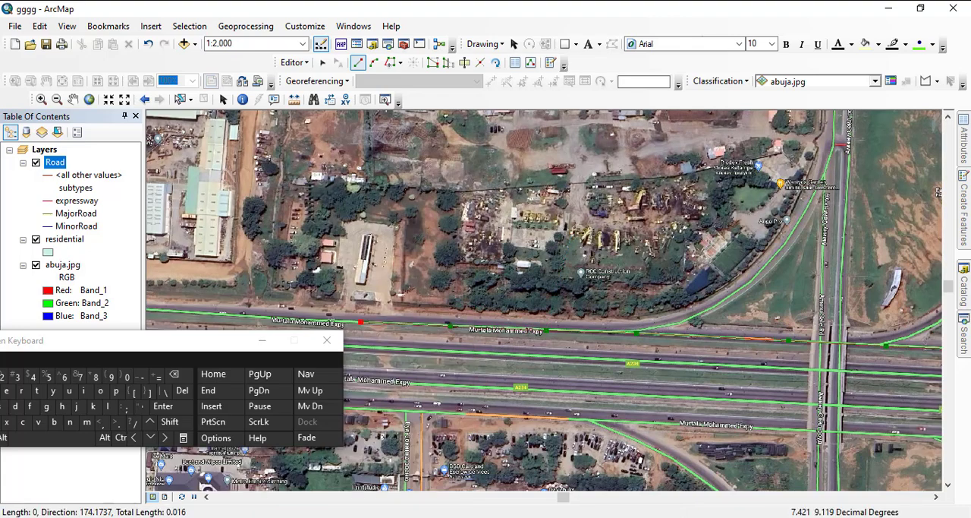
{"action": "left_click", "coordinate": [214, 314]}
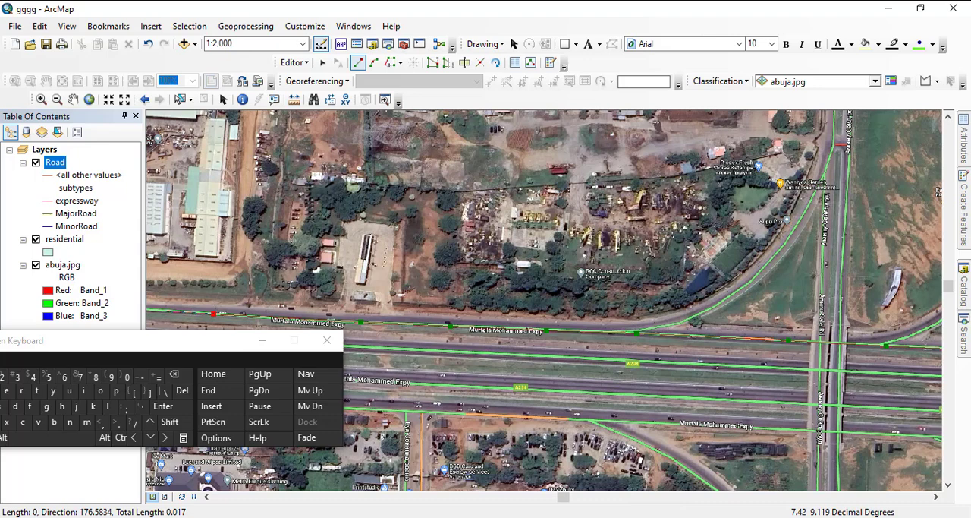
- Extend the expressway line west along the northernmost carriageway, from RCC Construction Company past the industrial yards and the median crossover ramps
{"action": "left_click_drag", "start_coordinate": [148, 316], "coordinate": [710, 264]}
{"action": "scroll", "coordinate": [709, 265], "scroll_direction": "up", "scroll_amount": 1}
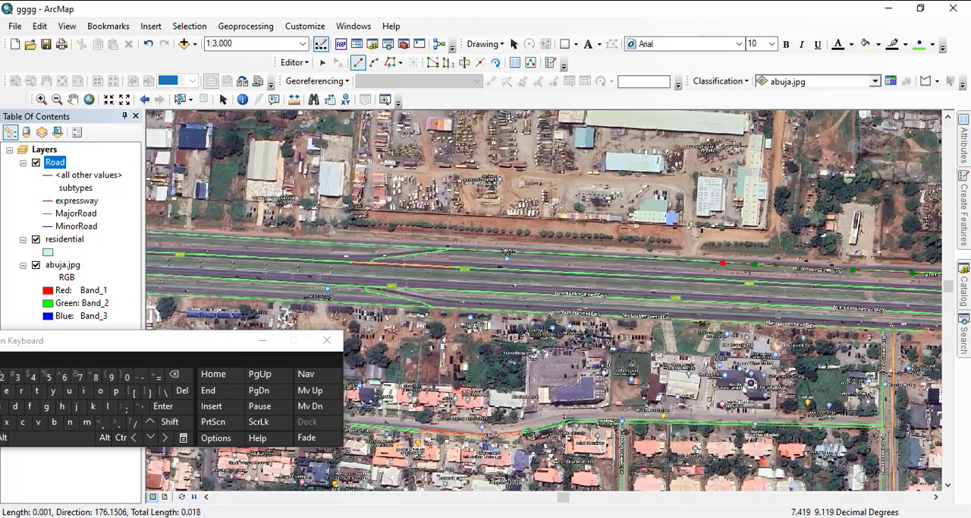
{"action": "left_click", "coordinate": [615, 256]}
{"action": "left_click", "coordinate": [487, 250]}
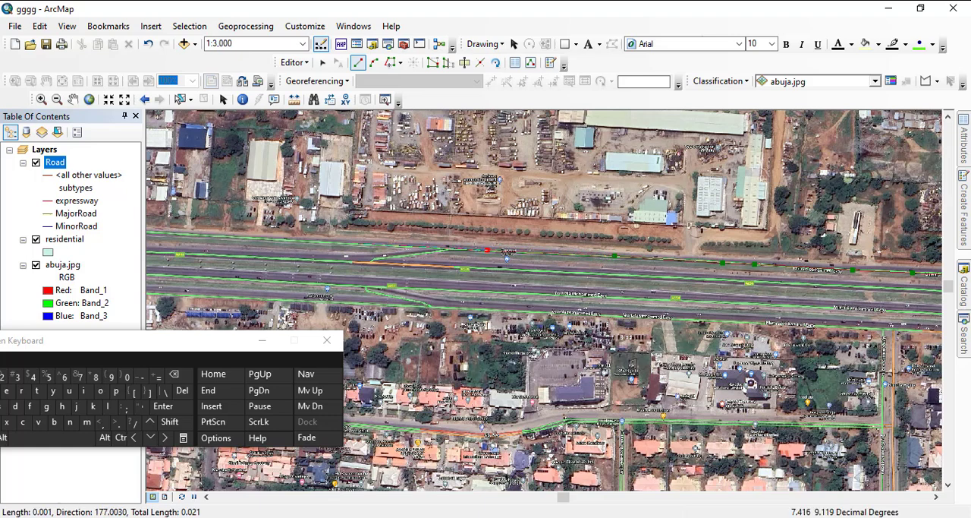
{"action": "left_click", "coordinate": [351, 243]}
{"action": "left_click", "coordinate": [187, 235]}
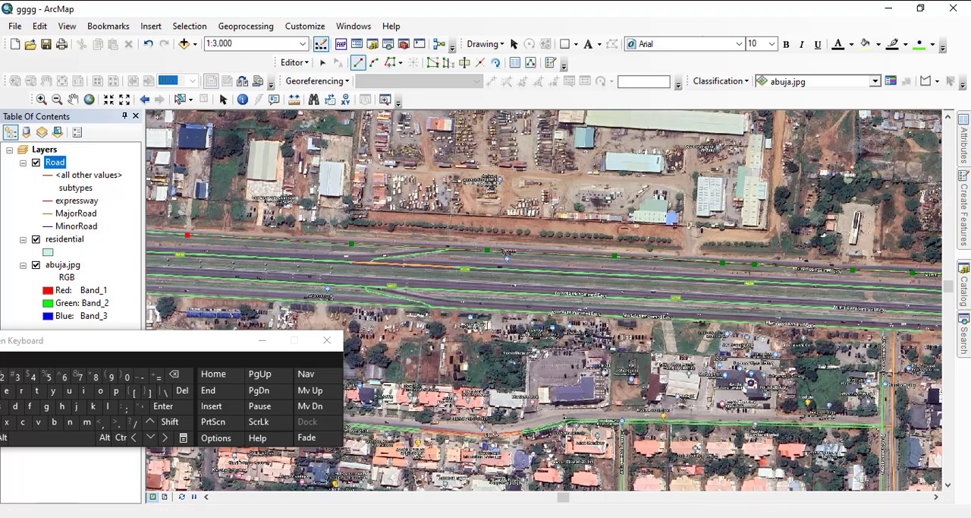
- Continue the expressway line west past the warehouse access road to the carriageway stretch just south of the Landcmart label
{"action": "left_click_drag", "start_coordinate": [188, 235], "coordinate": [527, 257]}
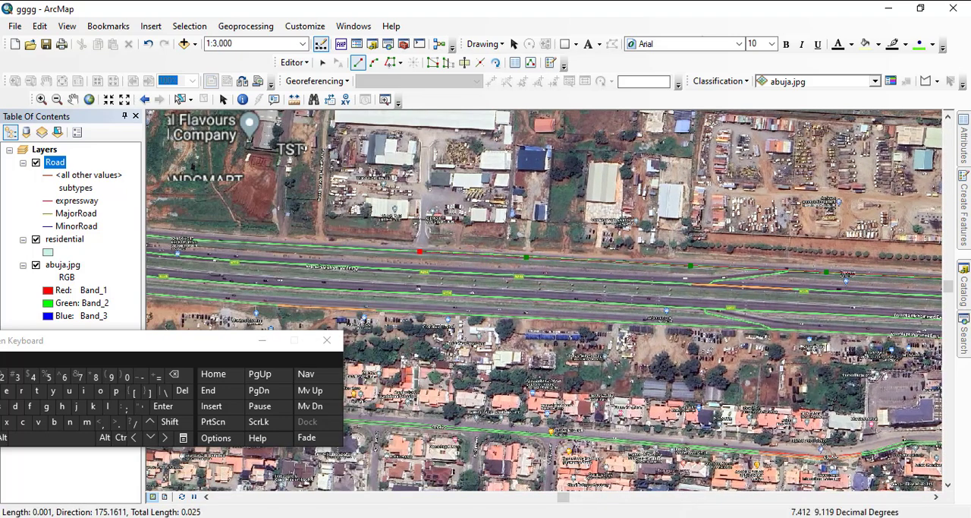
{"action": "left_click", "coordinate": [419, 251]}
{"action": "left_click", "coordinate": [255, 243]}
{"action": "left_click", "coordinate": [168, 238]}
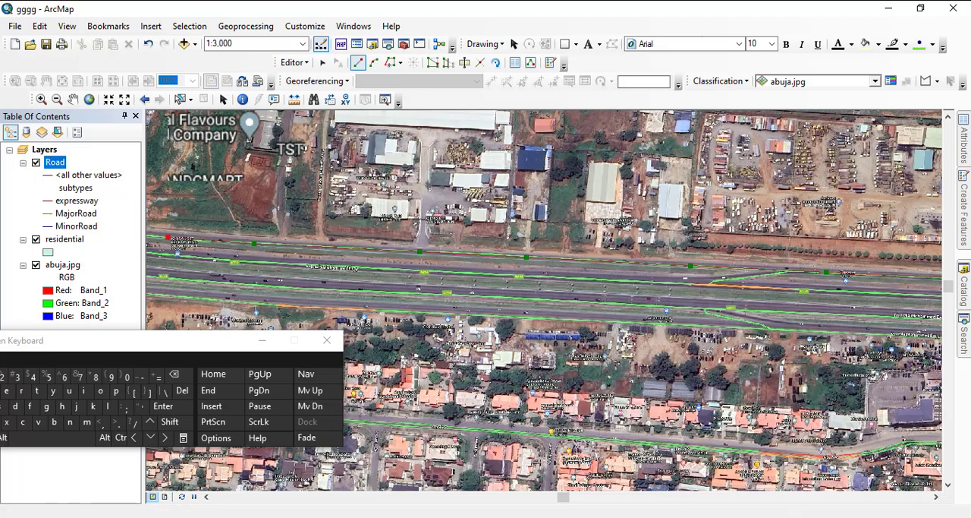
- Trace the expressway line west past the slip-road merge to just beyond the grey paved lot north of the carriageway
{"action": "left_click_drag", "start_coordinate": [169, 238], "coordinate": [426, 256]}
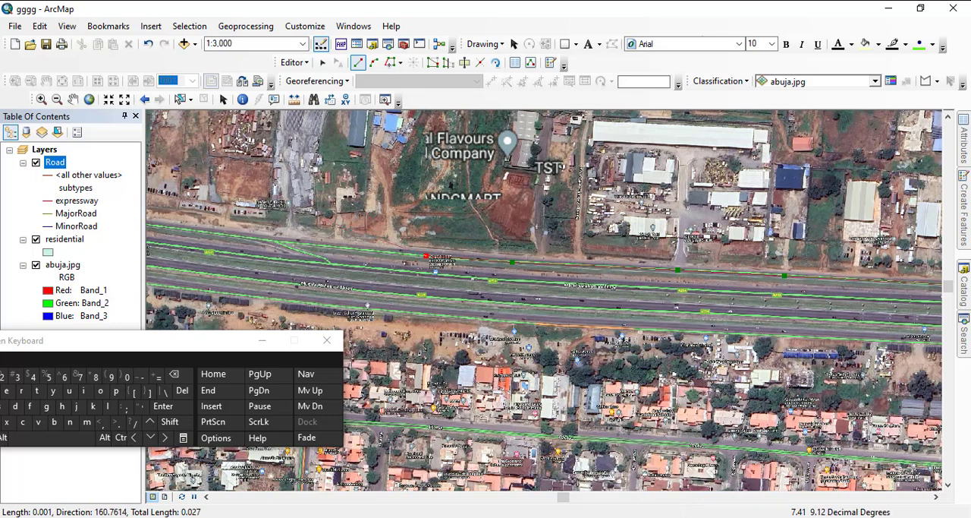
{"action": "left_click", "coordinate": [350, 247]}
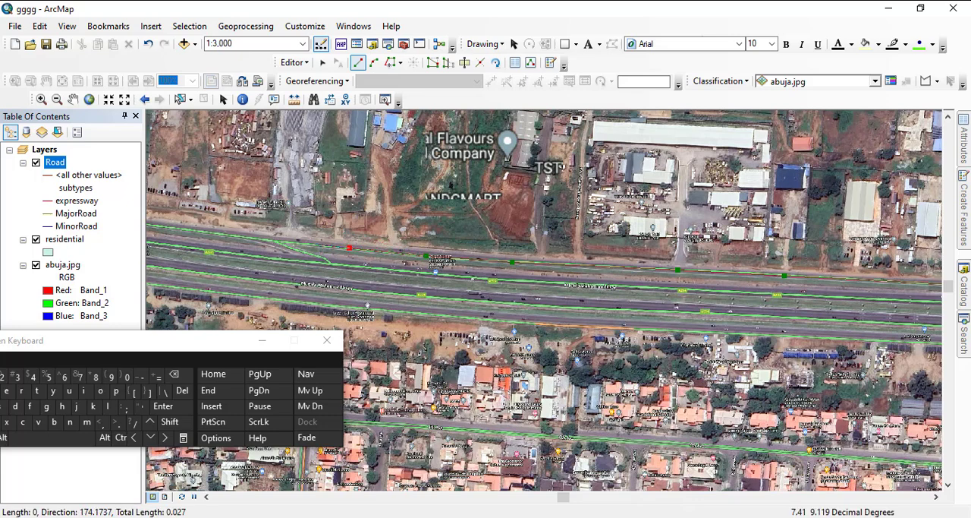
{"action": "left_click", "coordinate": [315, 243]}
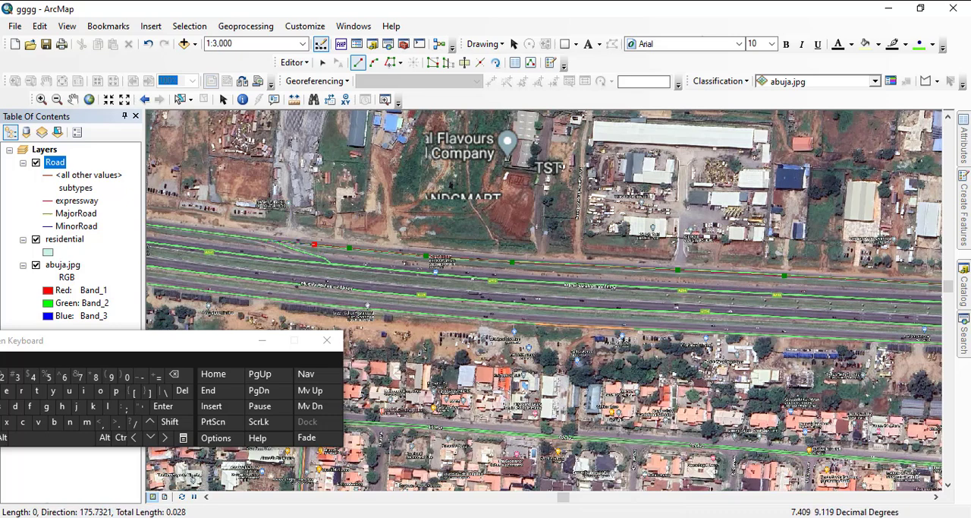
{"action": "left_click", "coordinate": [266, 240]}
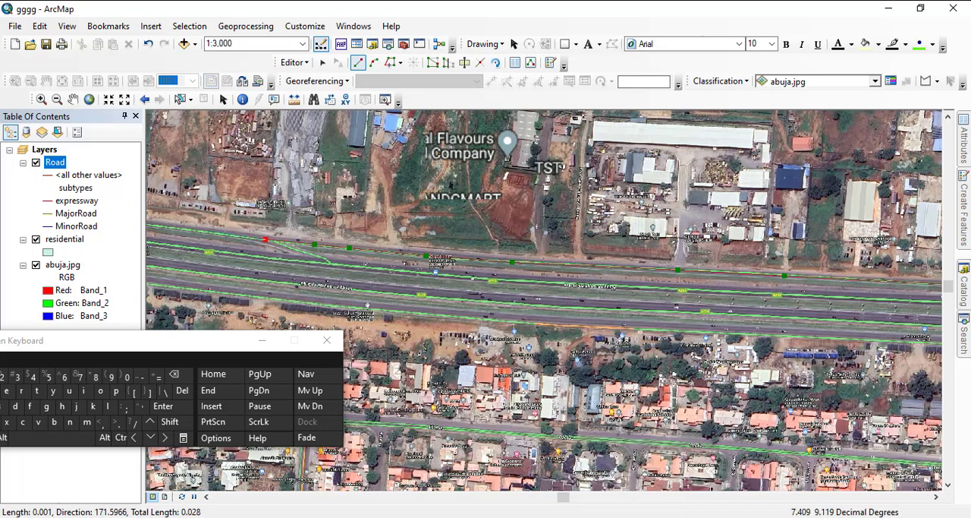
{"action": "left_click", "coordinate": [201, 231]}
- Carry the expressway line along the northernmost carriageway under the next footbridge to the stretch south of the red-roofed building rows
{"action": "left_click_drag", "start_coordinate": [202, 230], "coordinate": [505, 261]}
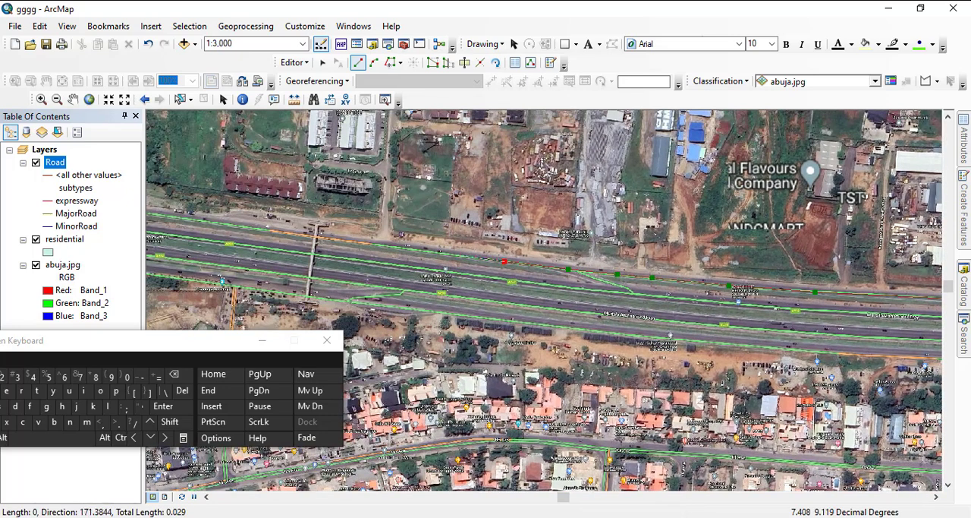
{"action": "left_click", "coordinate": [450, 255]}
{"action": "left_click", "coordinate": [356, 243]}
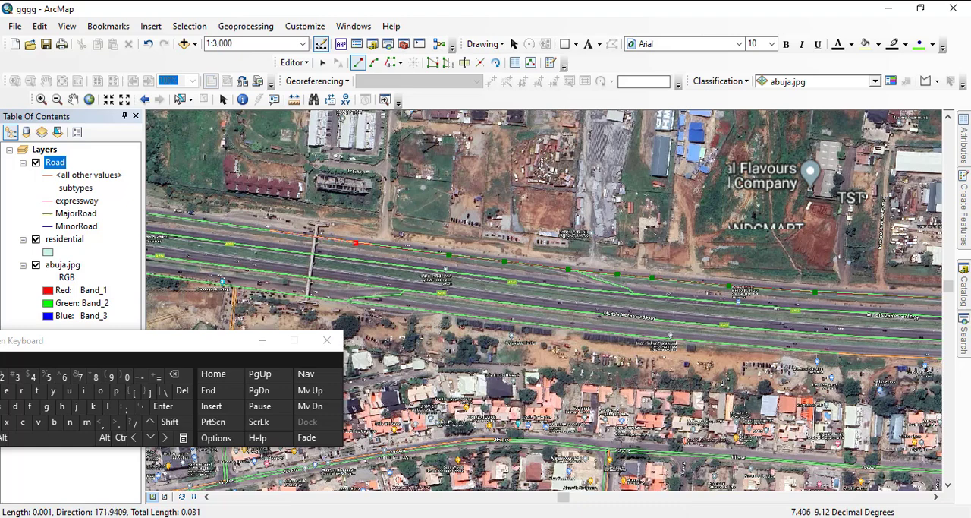
{"action": "left_click", "coordinate": [275, 230]}
{"action": "left_click", "coordinate": [180, 220]}
- Extend the expressway line west past the side-road junction near Semed Nigeria and under the footbridge just beyond it
{"action": "left_click_drag", "start_coordinate": [180, 219], "coordinate": [760, 287]}
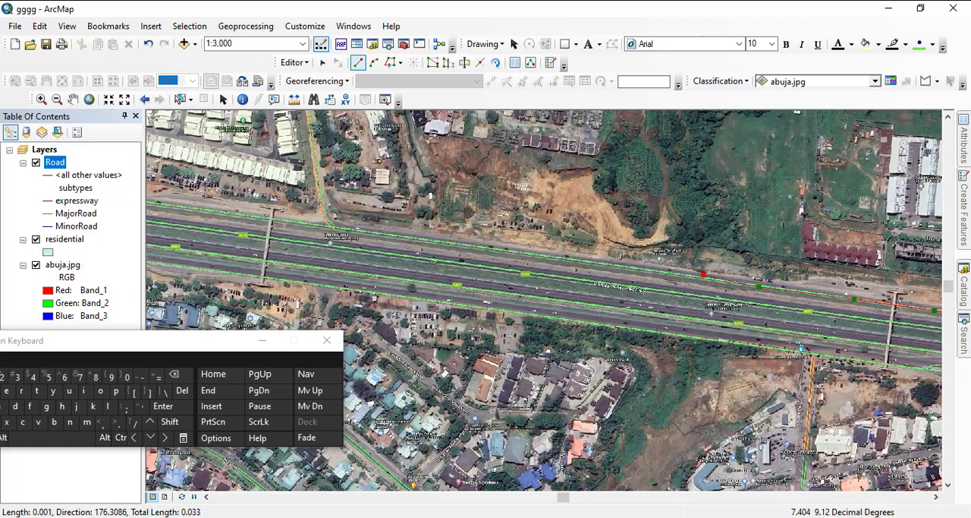
{"action": "left_click", "coordinate": [589, 261]}
{"action": "left_click", "coordinate": [340, 227]}
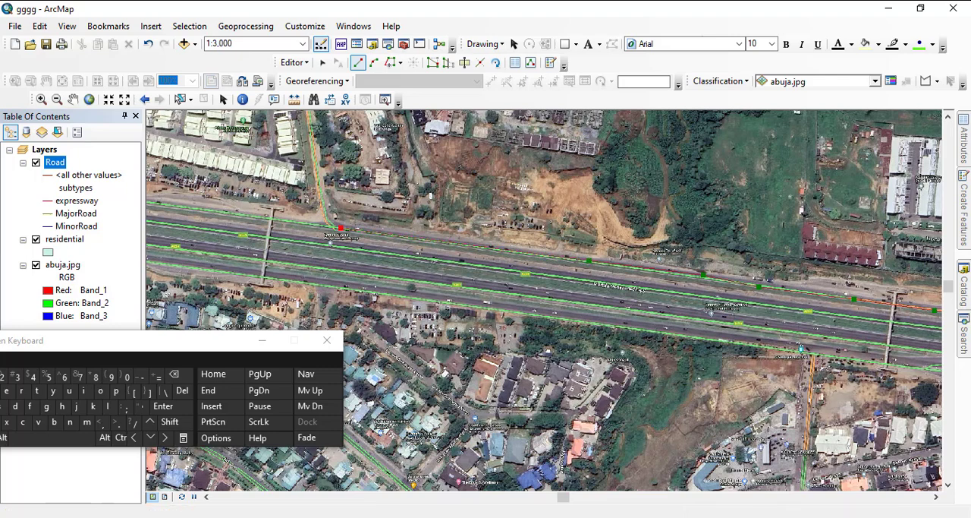
{"action": "left_click", "coordinate": [227, 213]}
- Add closely spaced expressway vertices west of the Semed Nigeria footbridge, along the carriageway south of the roadside car parks
{"action": "left_click_drag", "start_coordinate": [273, 245], "coordinate": [532, 253]}
{"action": "scroll", "coordinate": [527, 284], "scroll_direction": "down", "scroll_amount": 3}
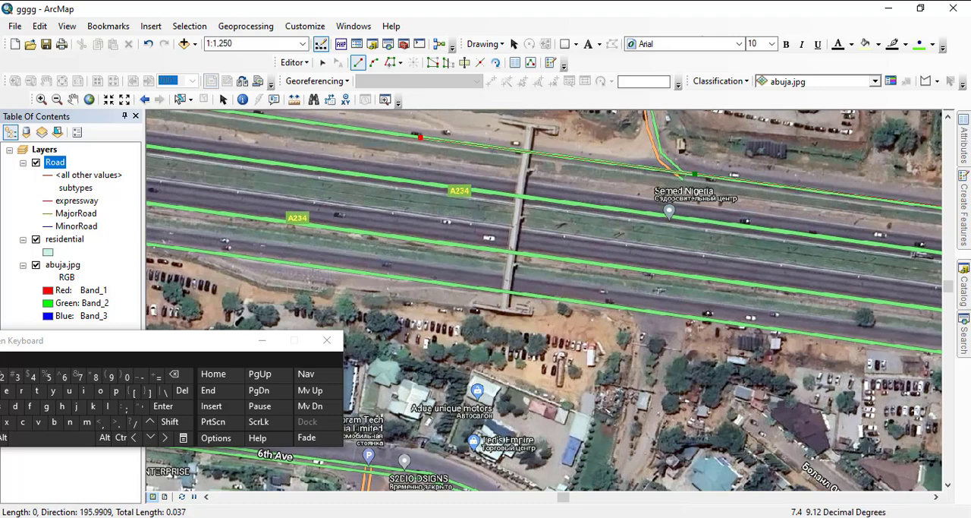
{"action": "left_click_drag", "start_coordinate": [296, 162], "coordinate": [461, 239]}
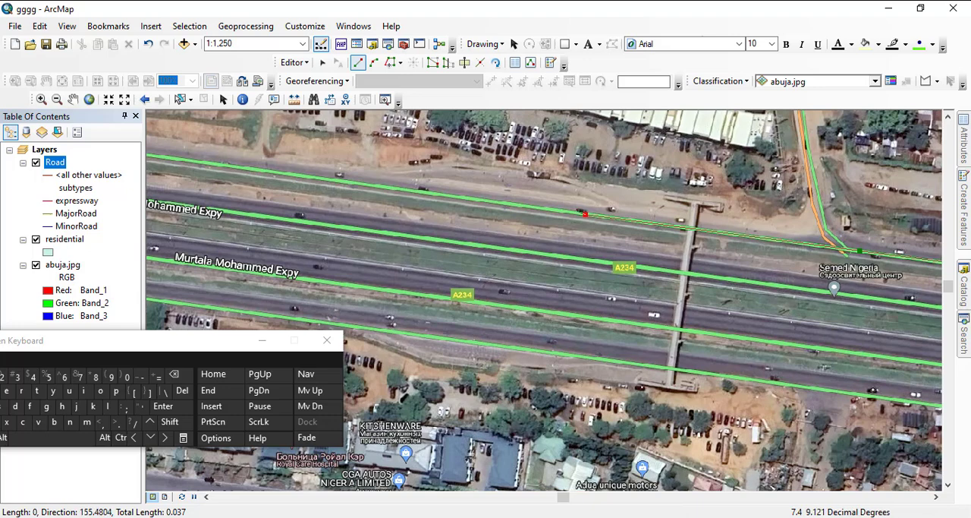
{"action": "left_click", "coordinate": [494, 202]}
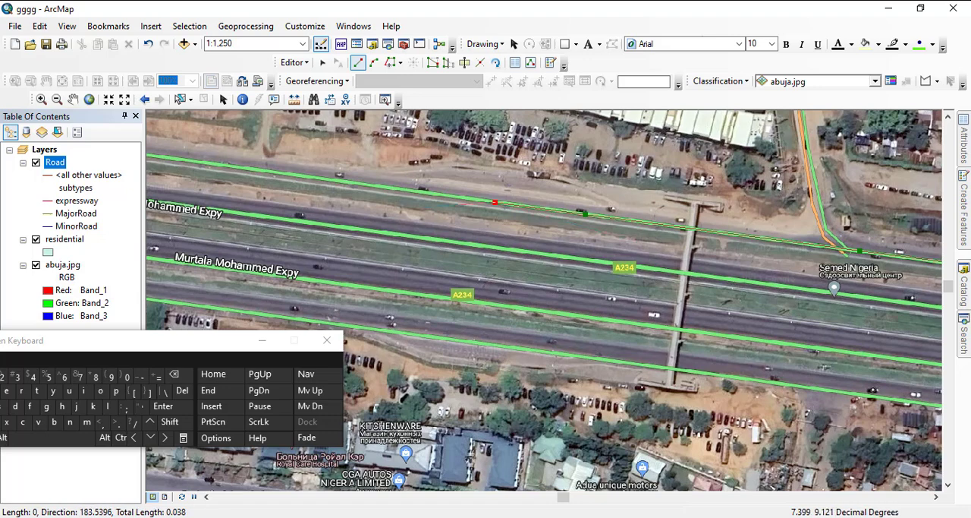
{"action": "left_click", "coordinate": [356, 183]}
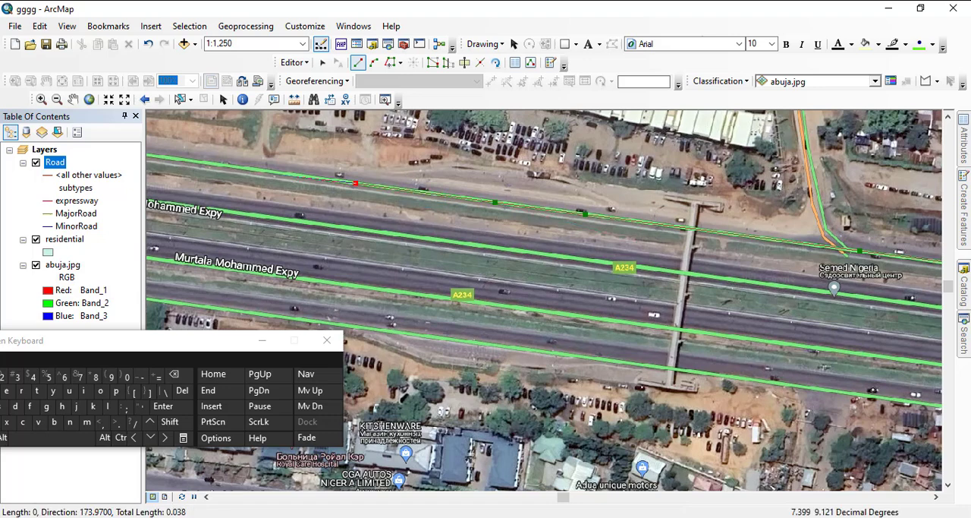
{"action": "left_click", "coordinate": [224, 165]}
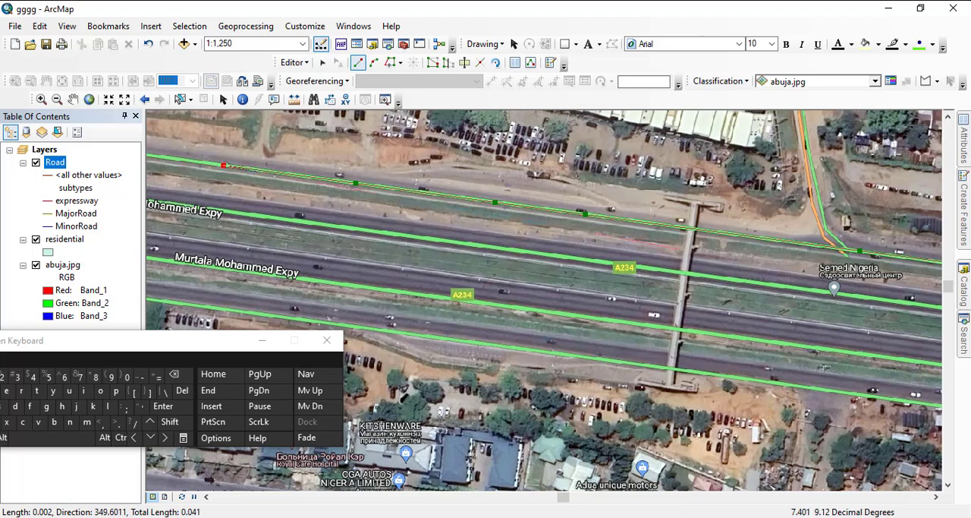
- Continue the expressway line west past the slip road and the warehouse driveways to the edge of the wooded plot
{"action": "scroll", "coordinate": [682, 275], "scroll_direction": "up", "scroll_amount": 2}
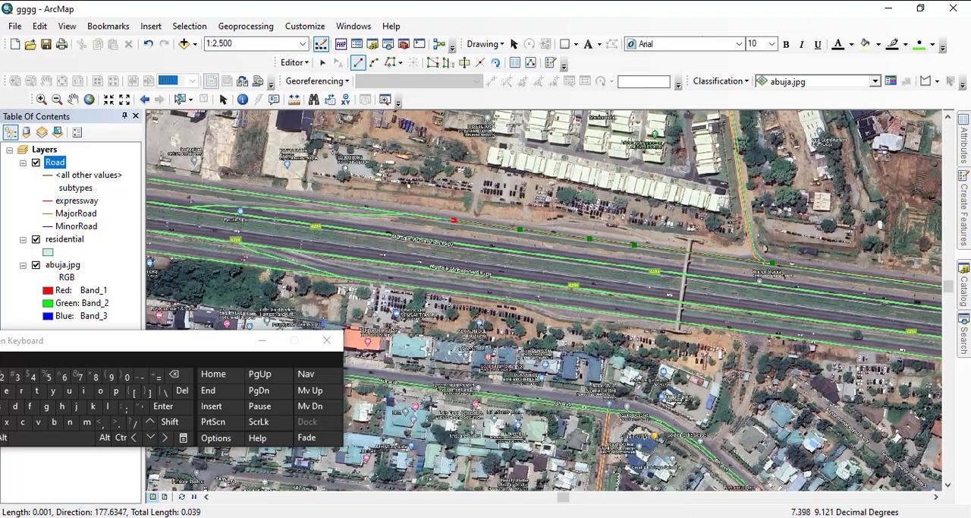
{"action": "left_click", "coordinate": [347, 204]}
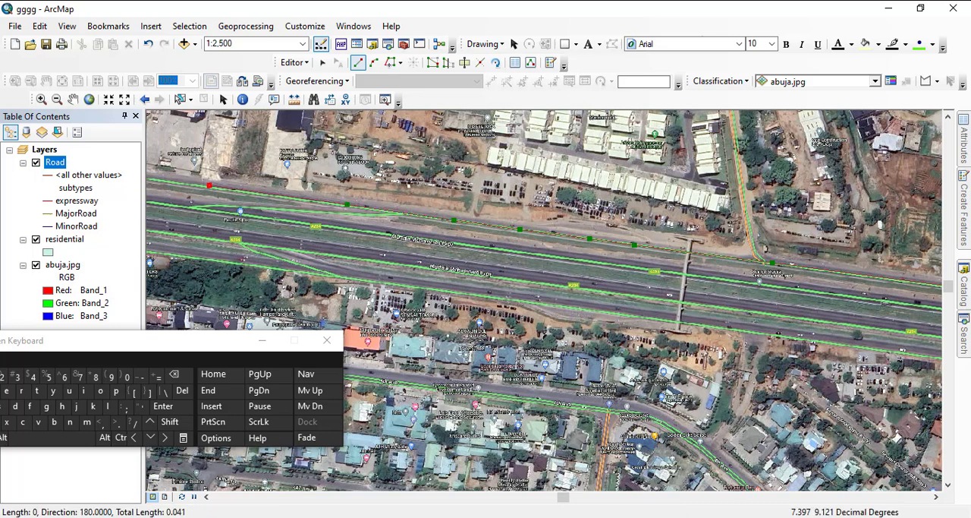
{"action": "left_click_drag", "start_coordinate": [220, 190], "coordinate": [596, 232]}
{"action": "left_click", "coordinate": [616, 234]}
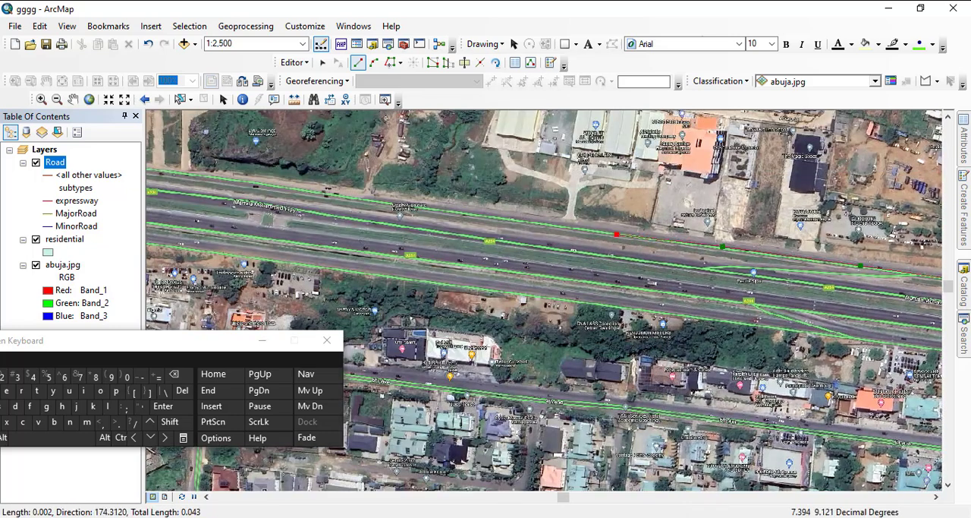
{"action": "left_click", "coordinate": [392, 204]}
- Trace the expressway line west along the northernmost carriageway, past the two dirt side tracks to south of the car lots
{"action": "left_click_drag", "start_coordinate": [392, 203], "coordinate": [725, 259]}
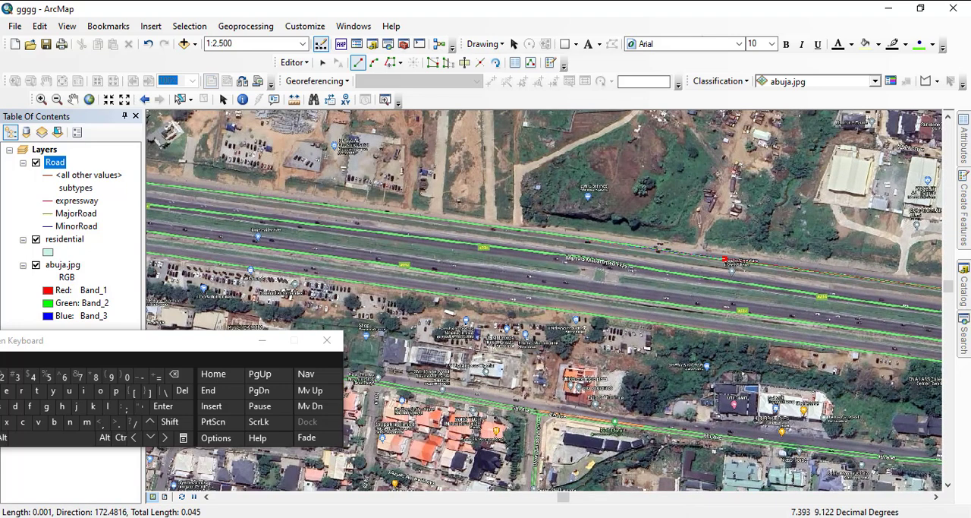
{"action": "left_click", "coordinate": [588, 239]}
{"action": "left_click", "coordinate": [482, 225]}
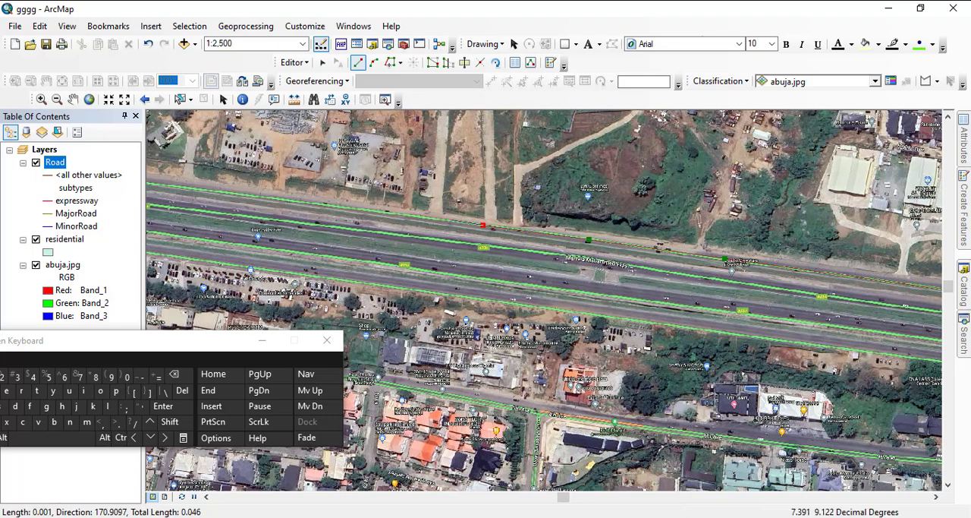
{"action": "left_click", "coordinate": [378, 211]}
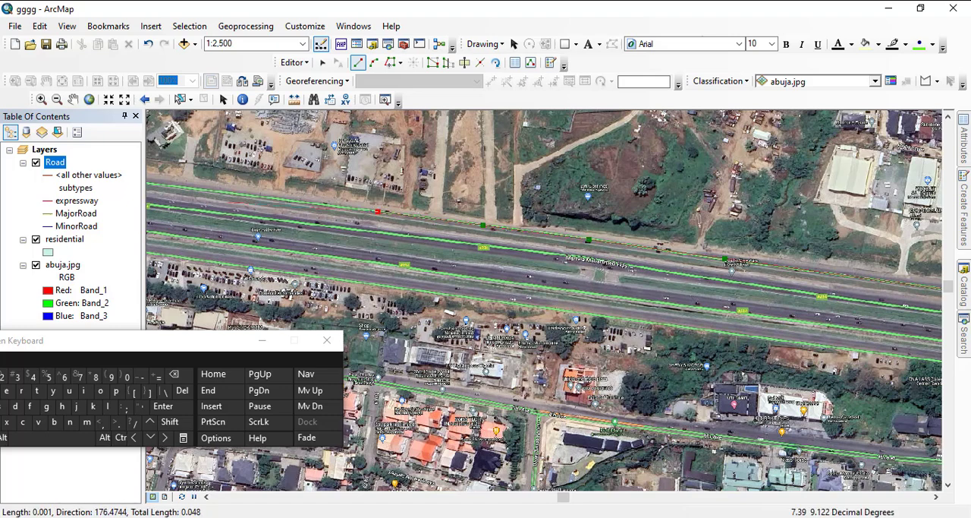
{"action": "left_click", "coordinate": [258, 198]}
- Extend the expressway line west past the crossover ramp and the northern side-road junction, under the footbridge and beyond the next slip road
{"action": "left_click_drag", "start_coordinate": [237, 195], "coordinate": [576, 271]}
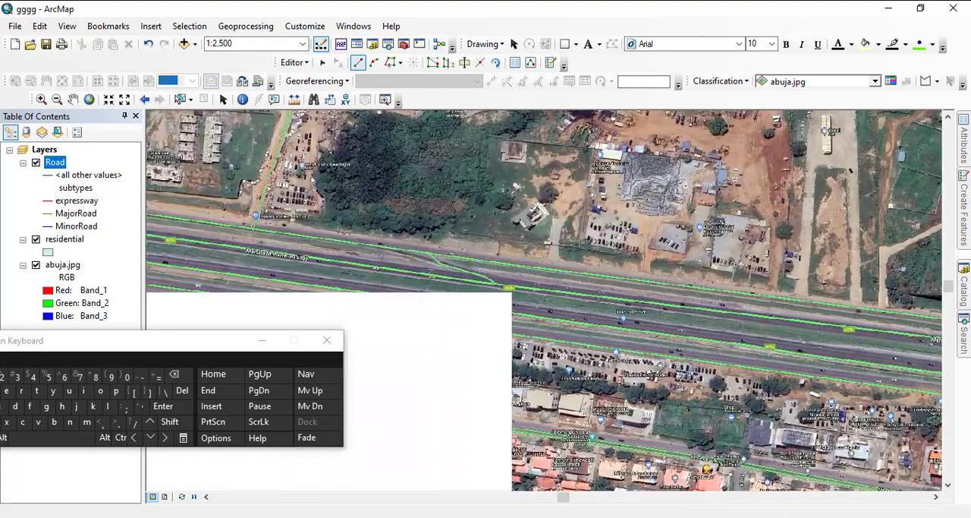
{"action": "left_click", "coordinate": [427, 250]}
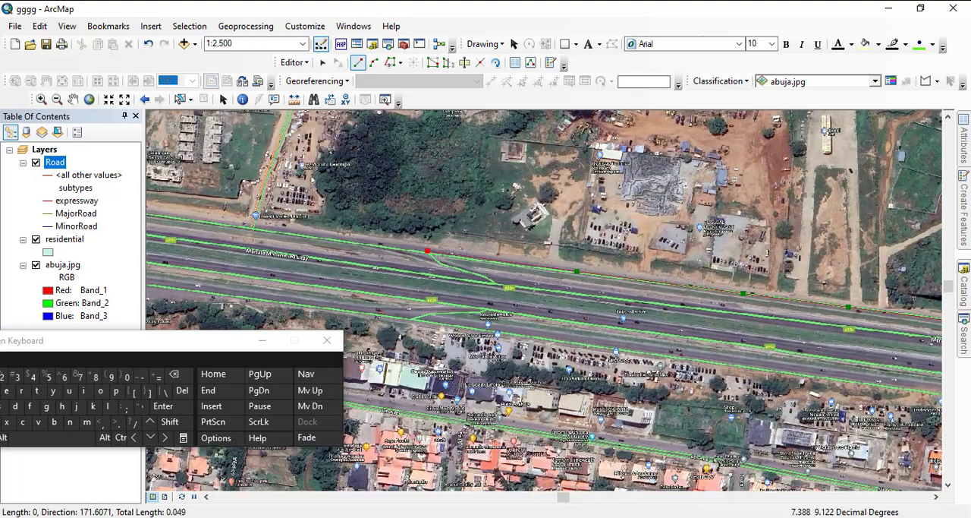
{"action": "left_click", "coordinate": [248, 226]}
{"action": "left_click_drag", "start_coordinate": [248, 226], "coordinate": [631, 267]}
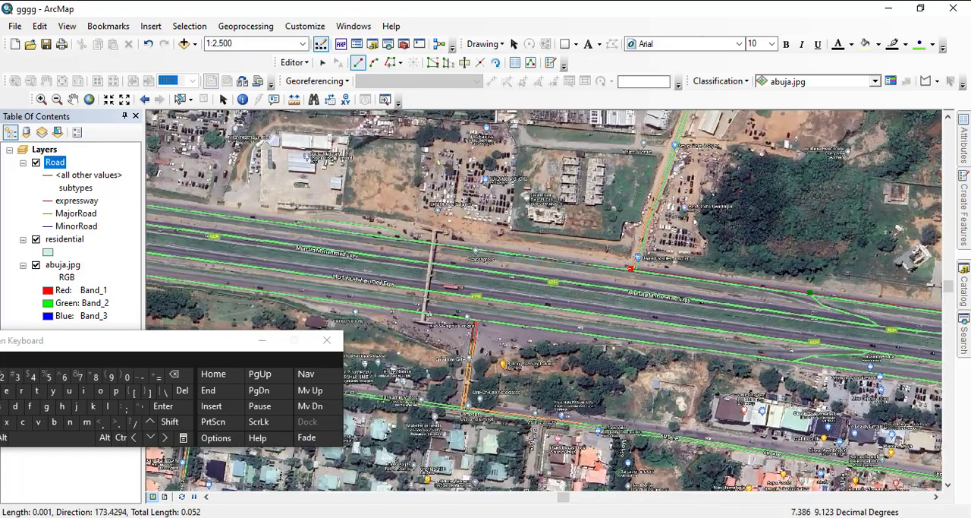
{"action": "left_click", "coordinate": [459, 245]}
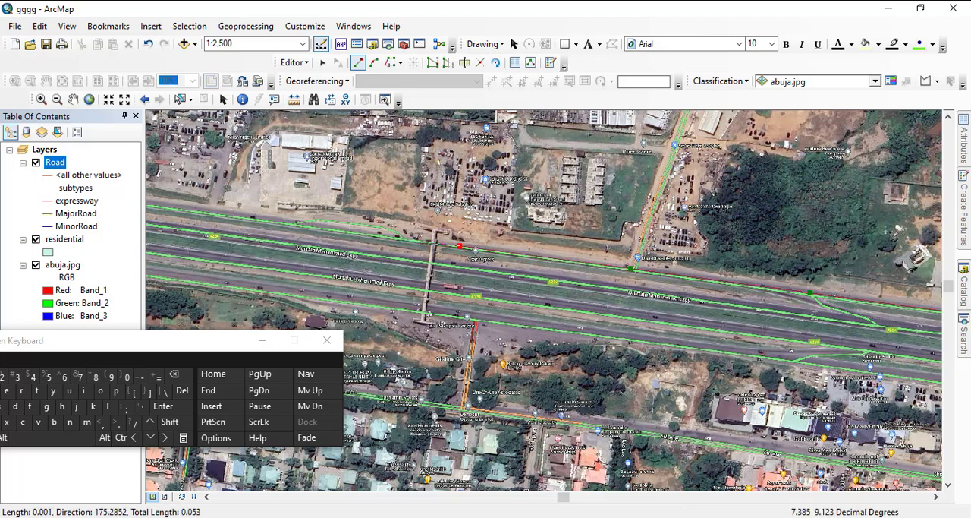
{"action": "left_click", "coordinate": [390, 239]}
{"action": "left_click", "coordinate": [264, 220]}
- Carry the expressway line west past the outer ramp merge to the northeastern loop of the cloverleaf interchange, just east of the overpasses
{"action": "left_click_drag", "start_coordinate": [264, 221], "coordinate": [785, 275]}
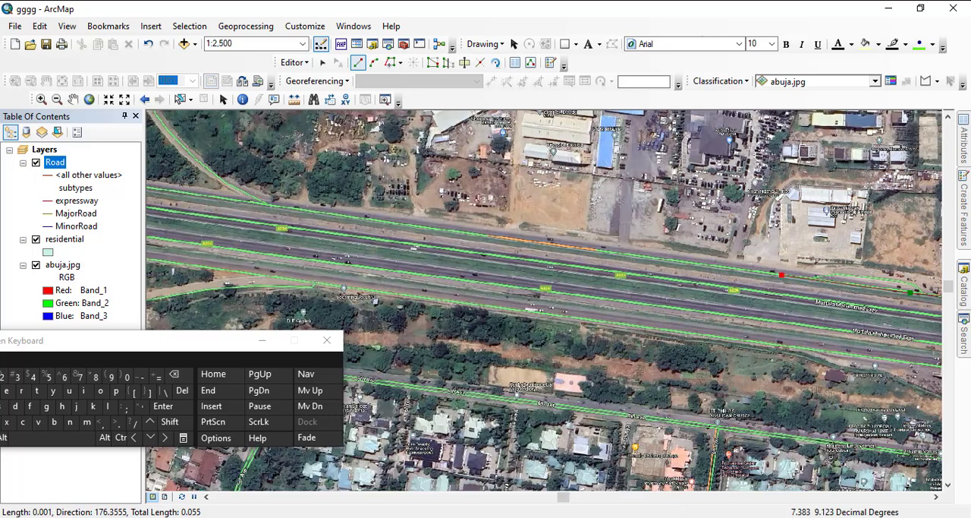
{"action": "left_click", "coordinate": [642, 257]}
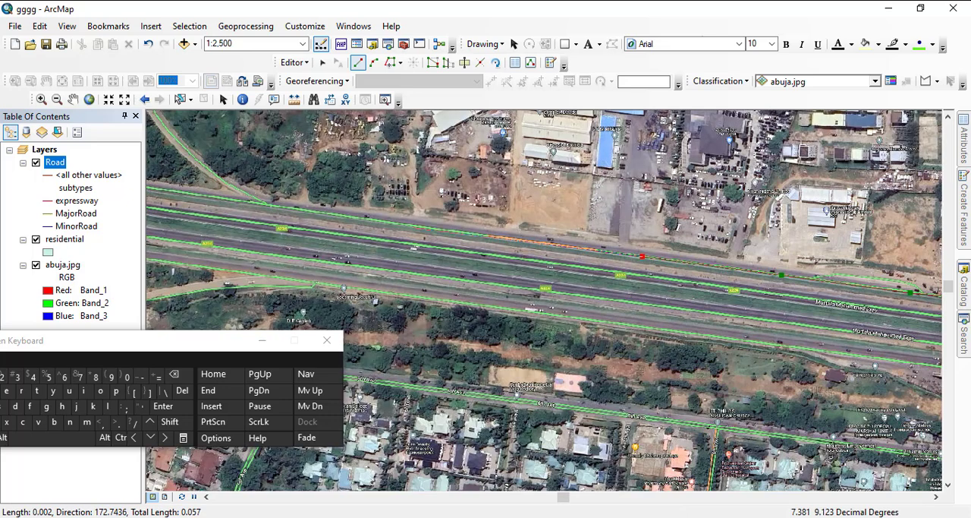
{"action": "left_click", "coordinate": [412, 227]}
{"action": "left_click_drag", "start_coordinate": [412, 227], "coordinate": [733, 252]}
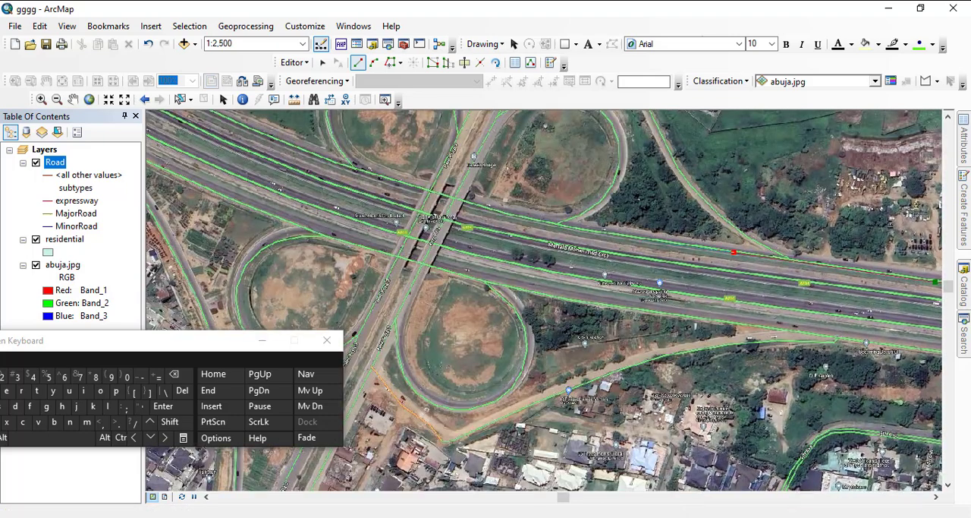
{"action": "left_click", "coordinate": [637, 240]}
{"action": "left_click", "coordinate": [545, 222]}
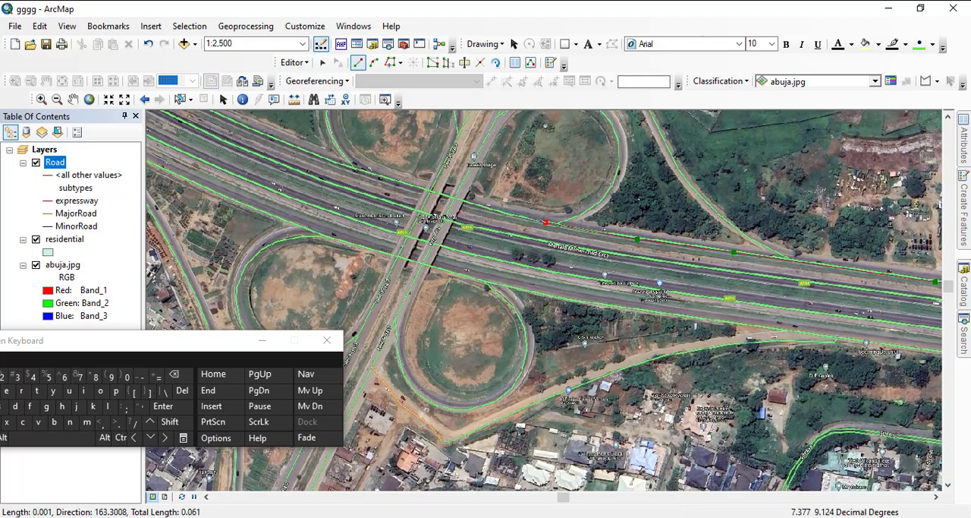
{"action": "left_click", "coordinate": [489, 208]}
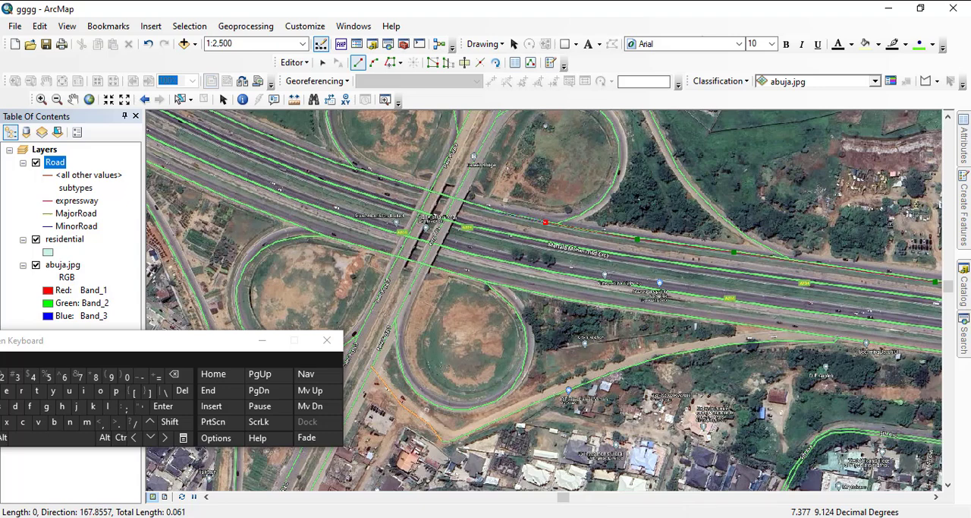
- Trace the expressway line beneath the cloverleaf overpasses and northwest past the northwestern loop ramp along the northernmost carriageway
{"action": "left_click_drag", "start_coordinate": [490, 208], "coordinate": [744, 286]}
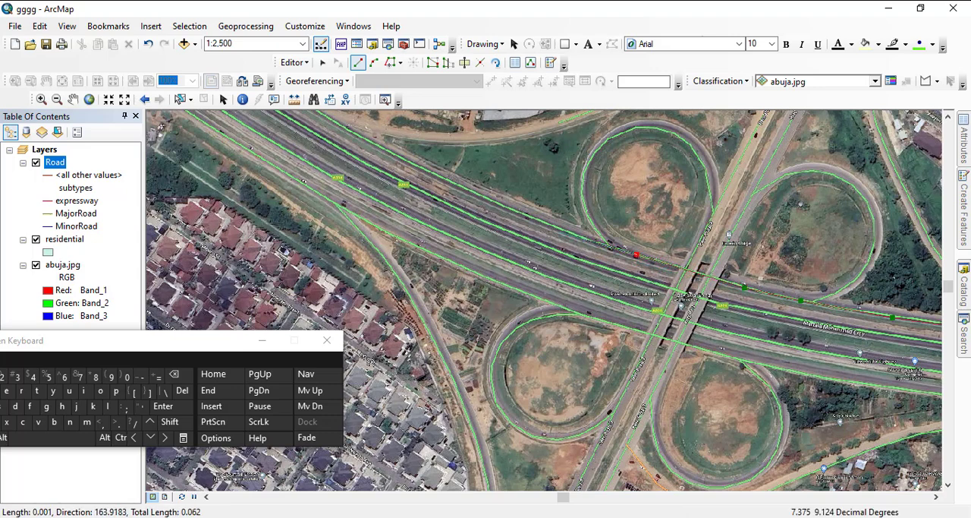
{"action": "left_click", "coordinate": [561, 229]}
{"action": "left_click", "coordinate": [419, 169]}
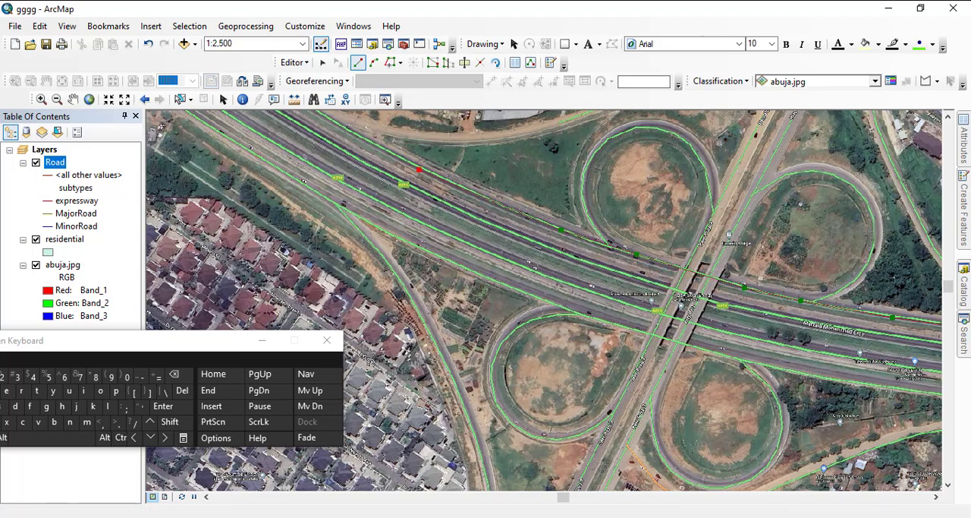
- Extend the expressway line northwest from the cloverleaf along the northernmost carriageway, past the orange-roofed estate and the open fields beyond it
{"action": "left_click_drag", "start_coordinate": [419, 170], "coordinate": [627, 259]}
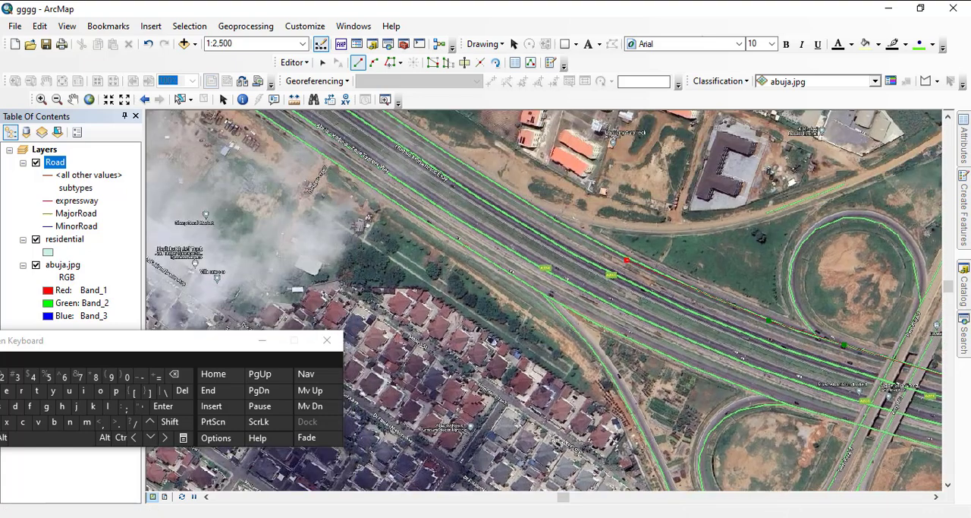
{"action": "left_click_drag", "start_coordinate": [729, 322], "coordinate": [641, 293]}
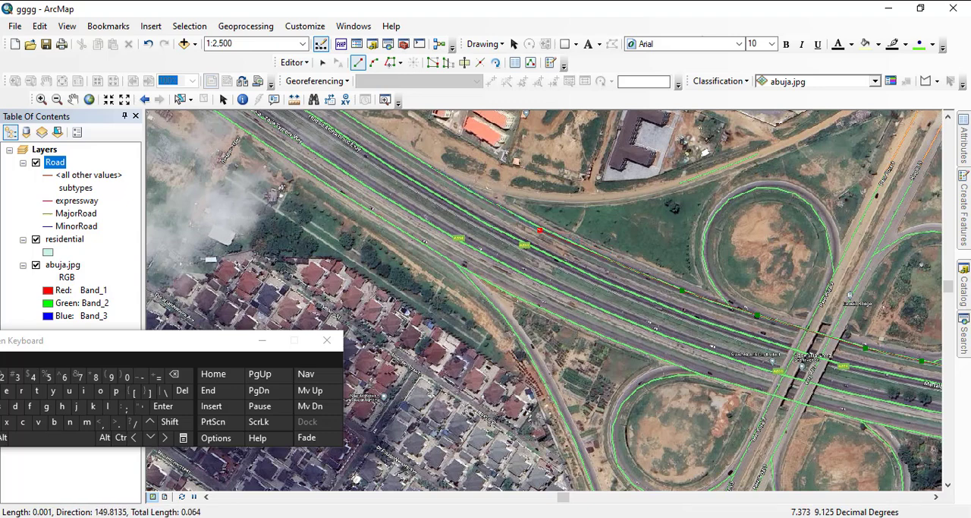
{"action": "left_click", "coordinate": [427, 167]}
{"action": "left_click_drag", "start_coordinate": [430, 167], "coordinate": [625, 295]}
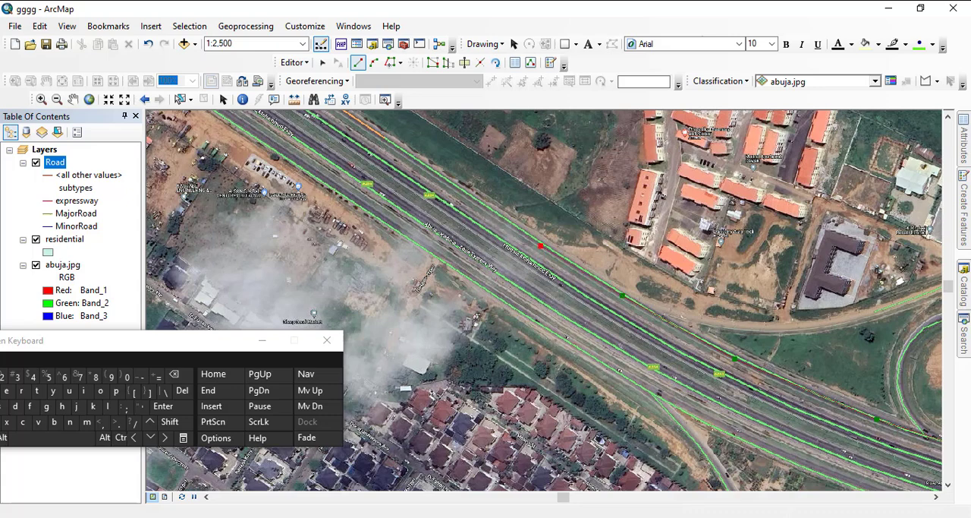
{"action": "left_click", "coordinate": [449, 182]}
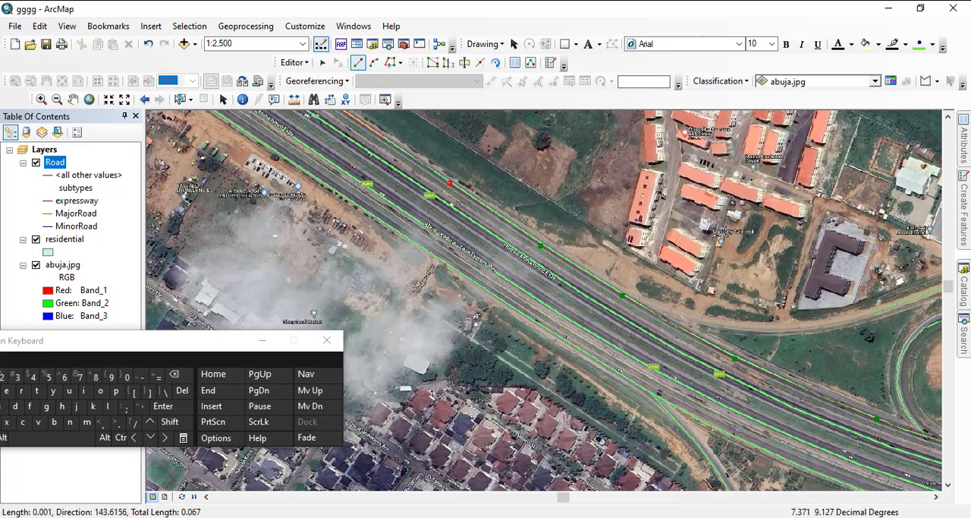
{"action": "left_click", "coordinate": [366, 123]}
{"action": "left_click_drag", "start_coordinate": [345, 111], "coordinate": [595, 285]}
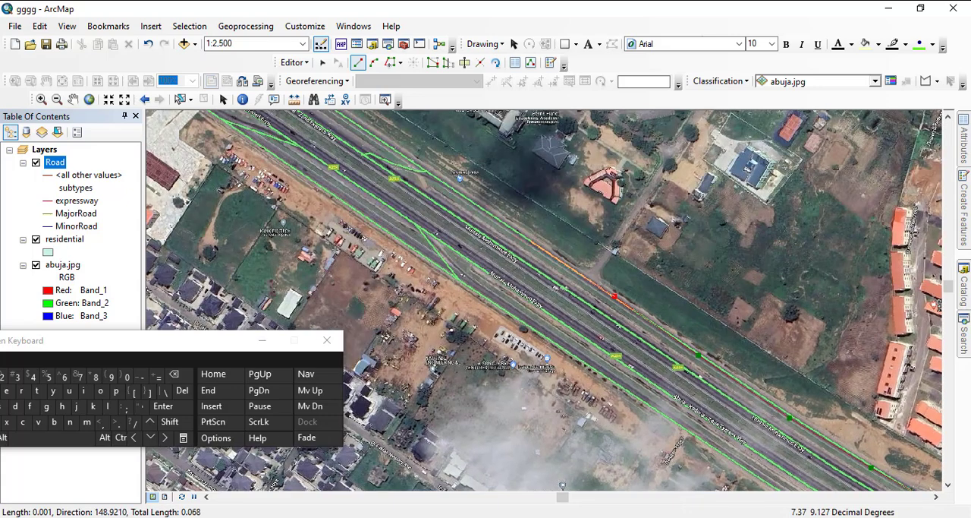
- Carry the expressway line northwest past the two crossover ramps and the Public Service Institute of Nigeria entrance along the northernmost carriageway
{"action": "left_click", "coordinate": [490, 214]}
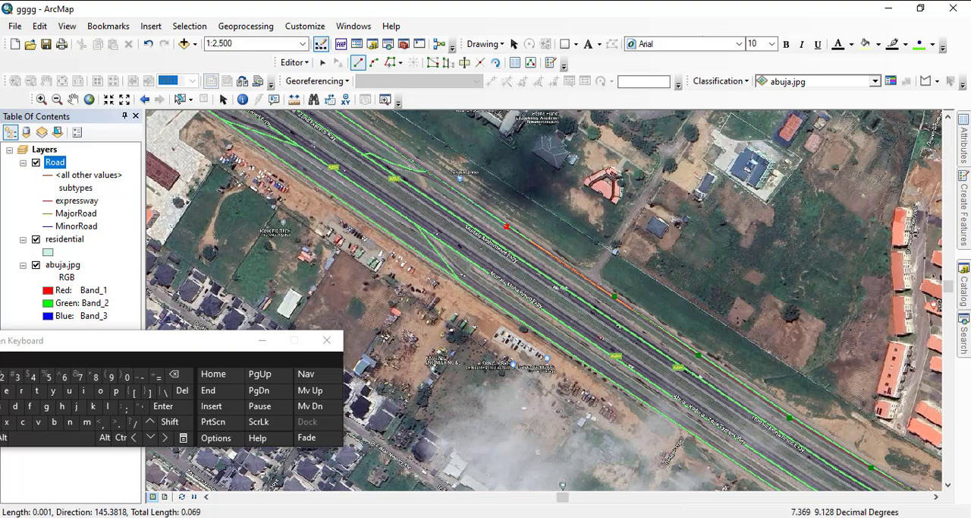
{"action": "left_click", "coordinate": [395, 148]}
{"action": "left_click_drag", "start_coordinate": [393, 147], "coordinate": [662, 302]}
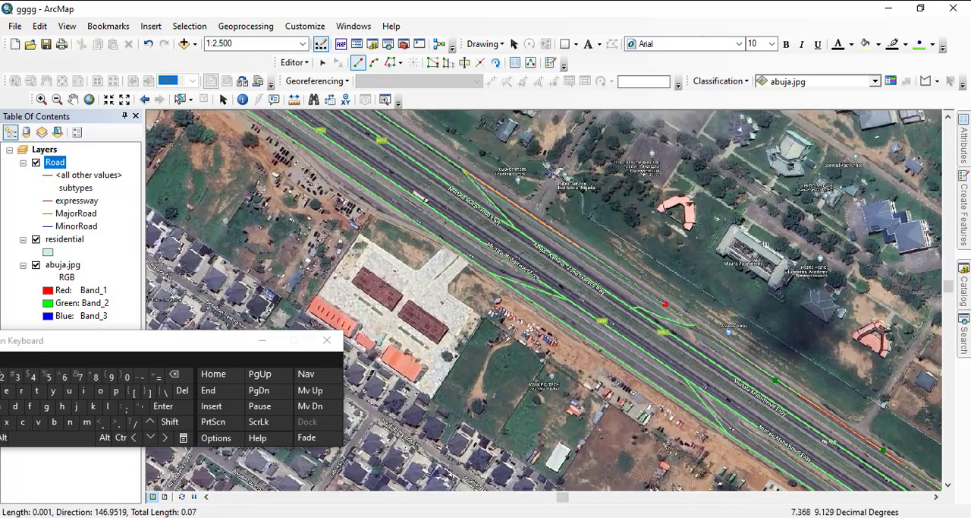
{"action": "left_click", "coordinate": [547, 222]}
{"action": "left_click", "coordinate": [435, 150]}
{"action": "left_click_drag", "start_coordinate": [435, 149], "coordinate": [618, 270]}
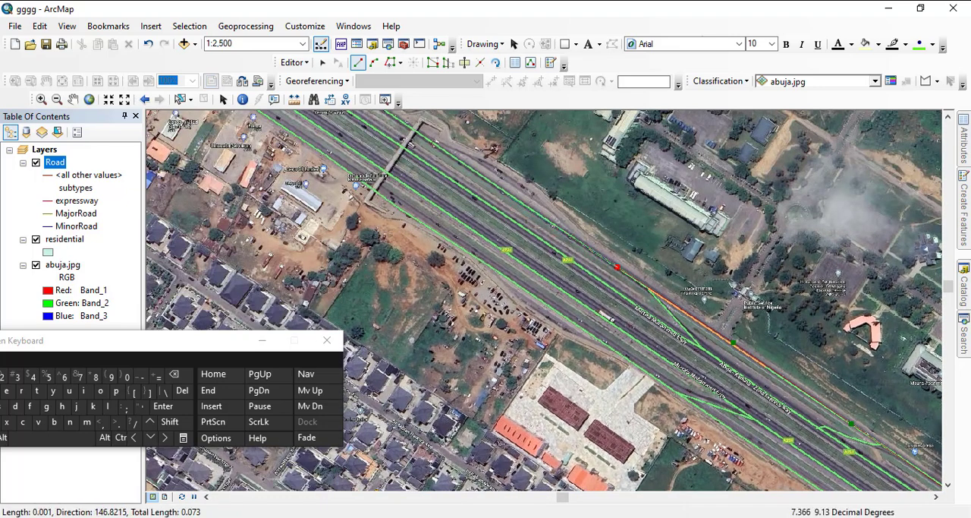
- Trace the expressway line northwest under the footbridge and past the slip road merging from the north
{"action": "left_click", "coordinate": [507, 194]}
{"action": "left_click", "coordinate": [431, 139]}
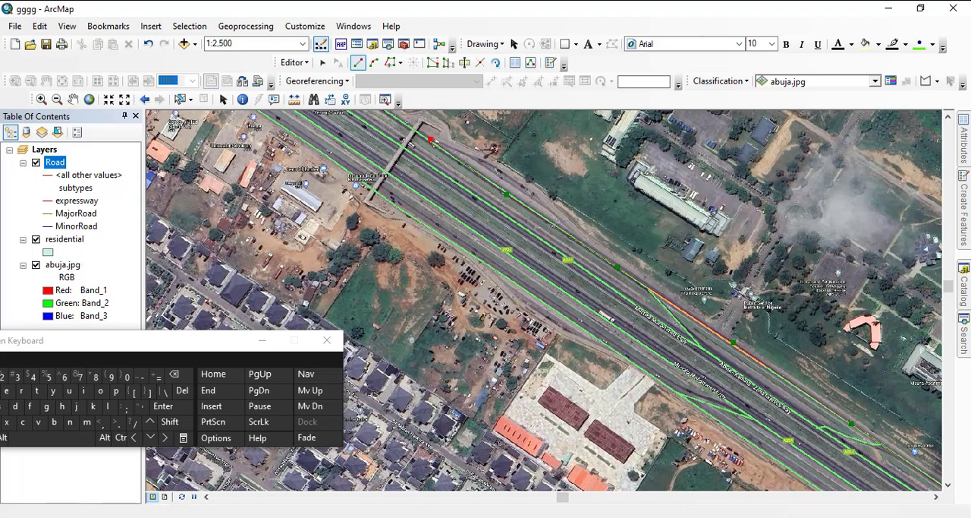
{"action": "left_click_drag", "start_coordinate": [431, 139], "coordinate": [545, 237]}
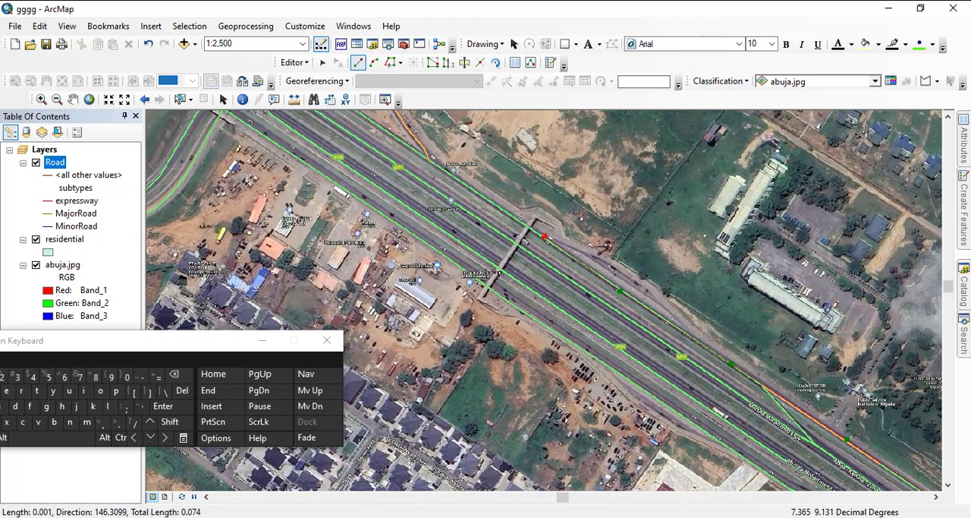
{"action": "left_click", "coordinate": [465, 183]}
{"action": "left_click", "coordinate": [390, 133]}
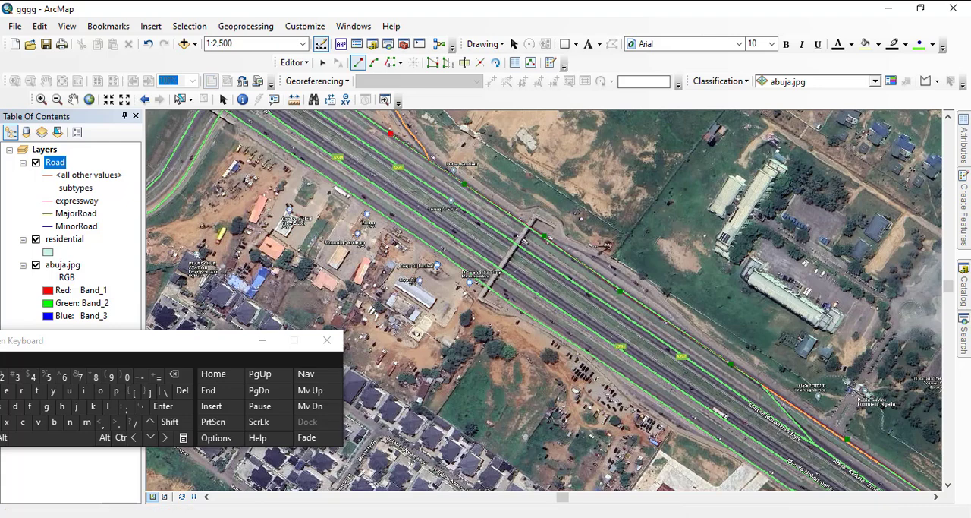
{"action": "left_click_drag", "start_coordinate": [390, 133], "coordinate": [596, 285]}
- Extend the expressway line across the northwestern interchange to the image's northern edge and finish the feature there
{"action": "left_click", "coordinate": [499, 220]}
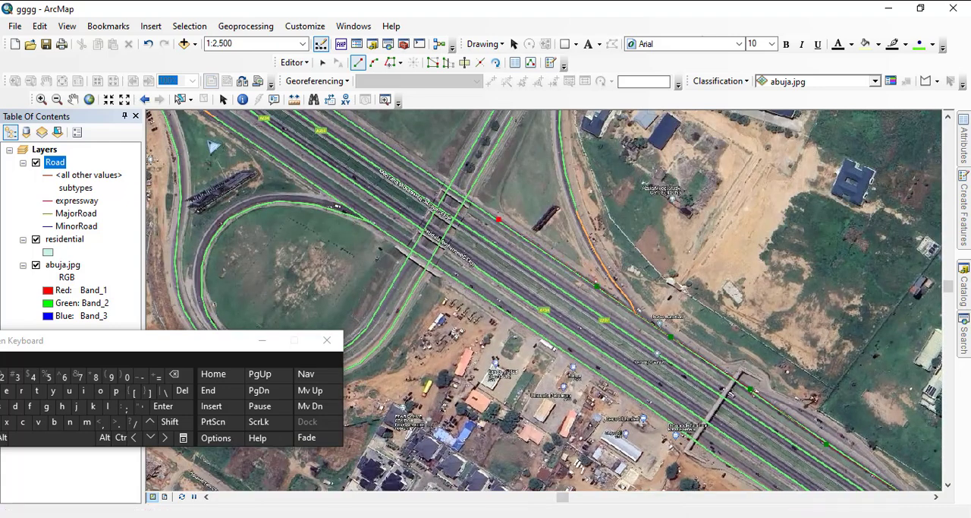
{"action": "left_click", "coordinate": [443, 183]}
{"action": "left_click_drag", "start_coordinate": [443, 183], "coordinate": [550, 279]}
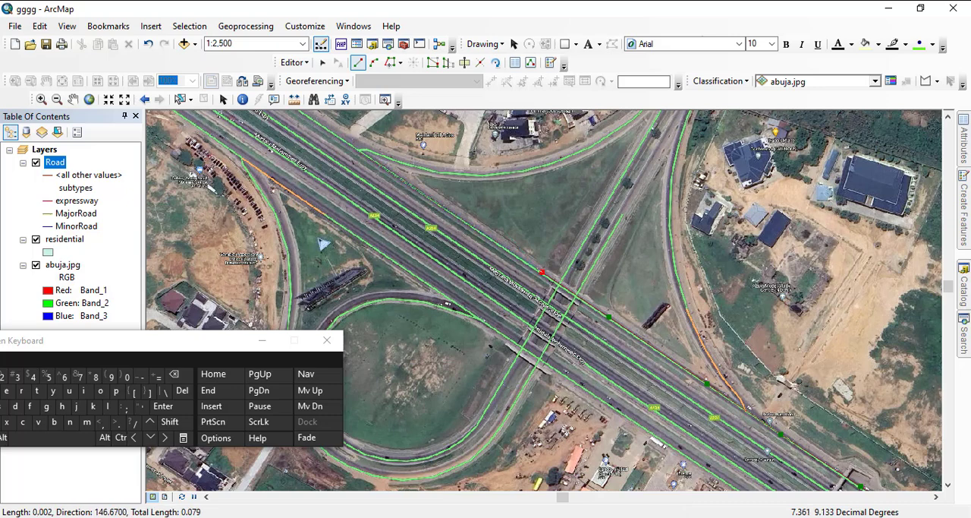
{"action": "left_click_drag", "start_coordinate": [331, 134], "coordinate": [535, 272]}
{"action": "left_click", "coordinate": [535, 272]}
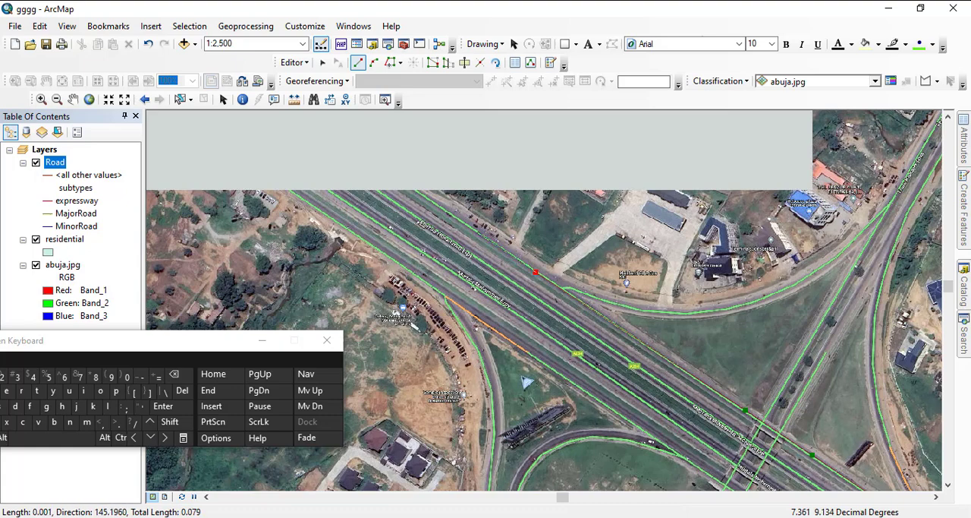
{"action": "left_click_drag", "start_coordinate": [478, 231], "coordinate": [614, 309]}
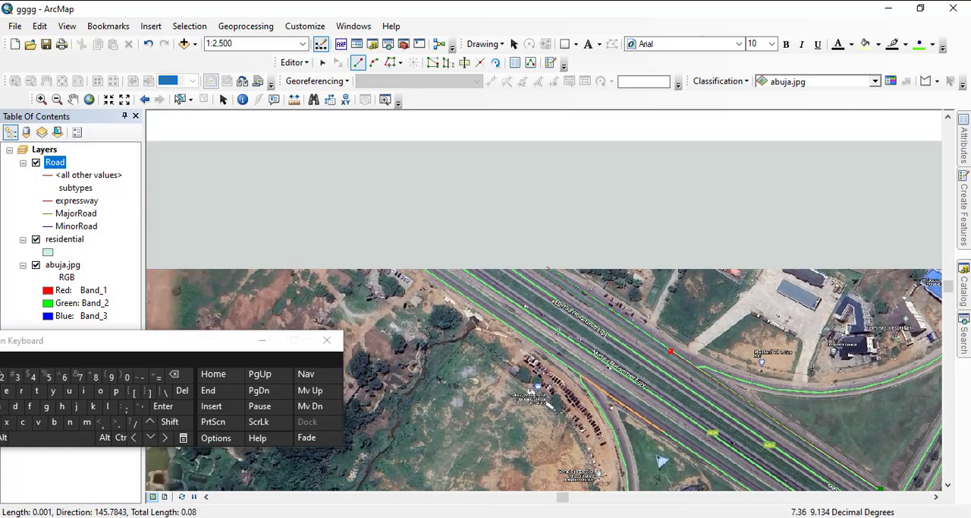
{"action": "double_click", "coordinate": [548, 267]}
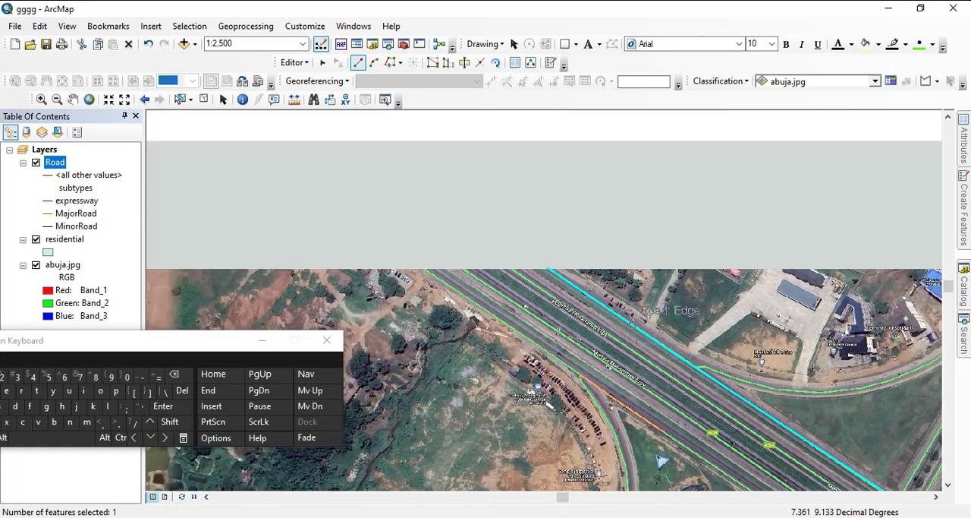
- Start a new expressway line at the image's northern edge, tracing southeast along the second carriageway from the south to the parked-vehicle lot
{"action": "left_click_drag", "start_coordinate": [641, 308], "coordinate": [474, 185]}
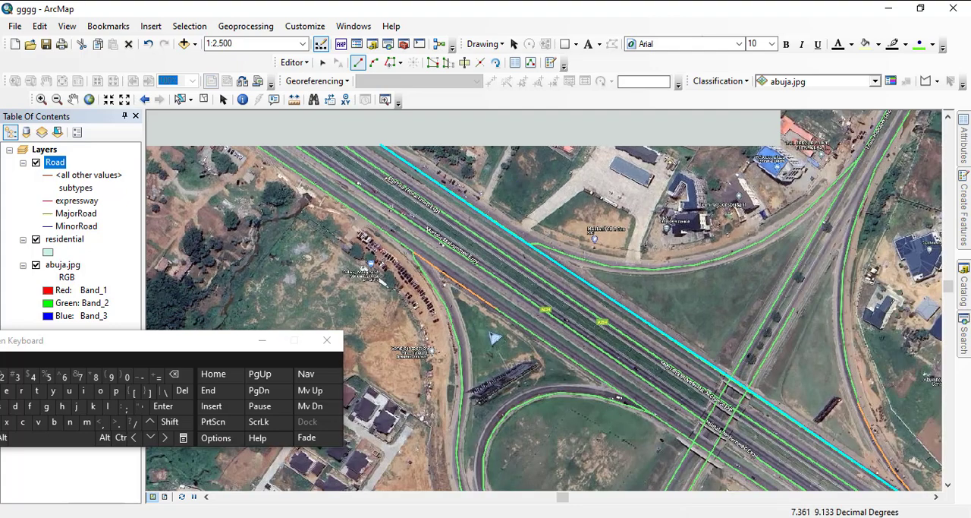
{"action": "left_click_drag", "start_coordinate": [494, 250], "coordinate": [667, 302]}
{"action": "left_click_drag", "start_coordinate": [667, 334], "coordinate": [386, 200]}
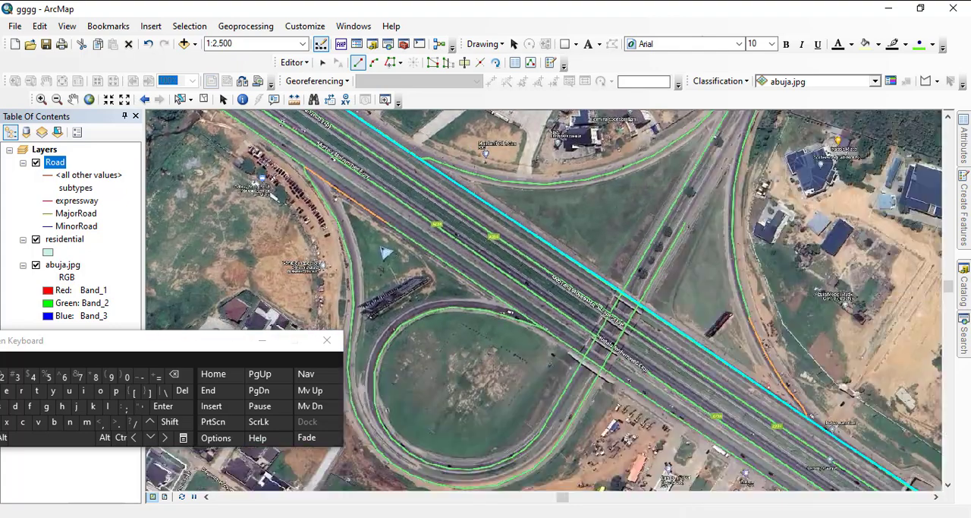
{"action": "left_click_drag", "start_coordinate": [576, 341], "coordinate": [478, 242]}
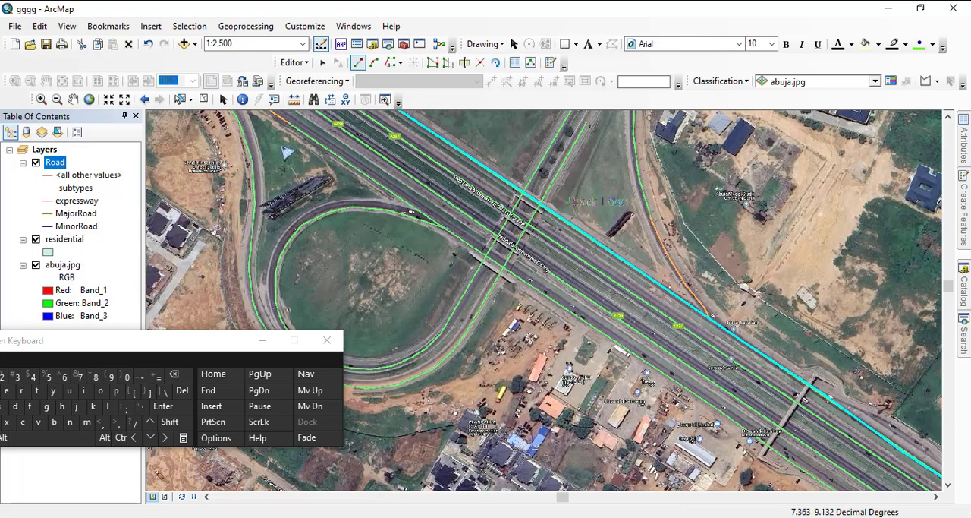
{"action": "scroll", "coordinate": [653, 317], "scroll_direction": "down", "scroll_amount": 3}
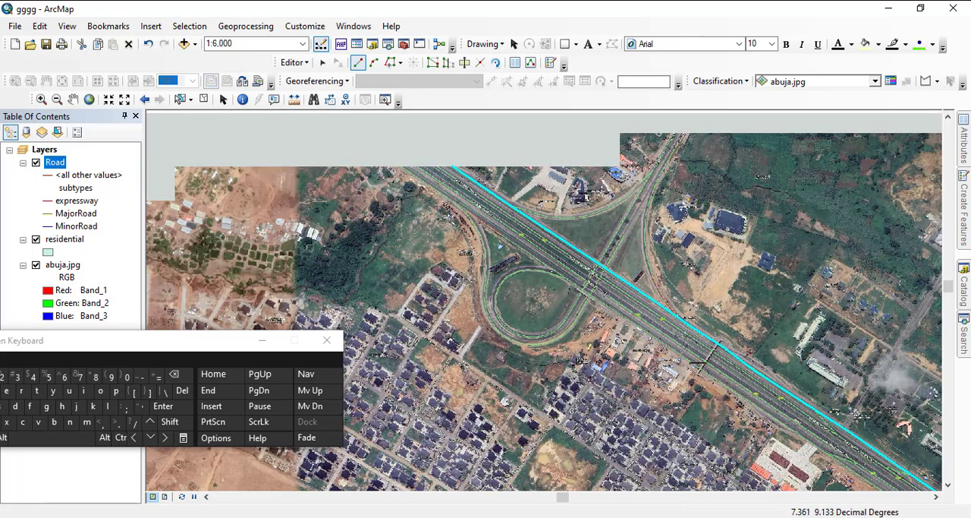
{"action": "scroll", "coordinate": [486, 287], "scroll_direction": "up", "scroll_amount": 3}
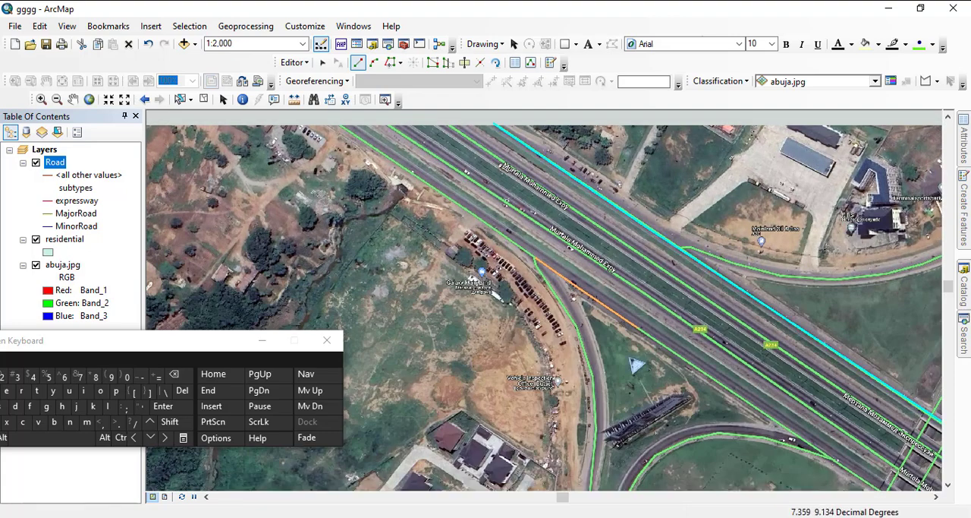
{"action": "left_click", "coordinate": [386, 124]}
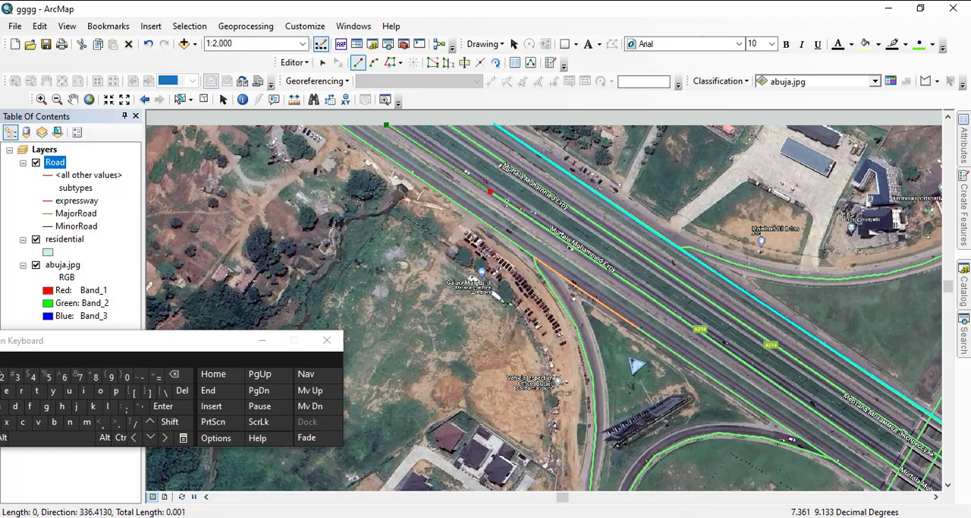
{"action": "left_click", "coordinate": [490, 191]}
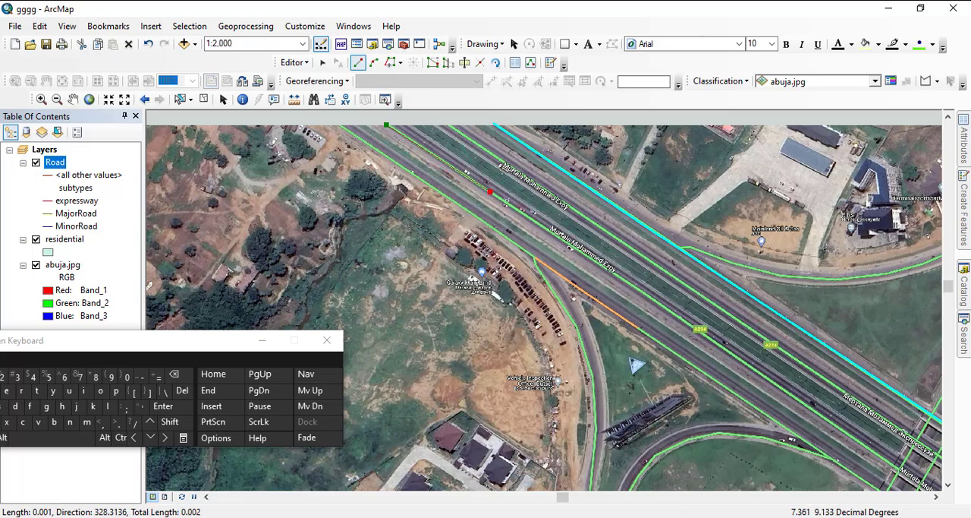
{"action": "left_click", "coordinate": [564, 241]}
{"action": "left_click_drag", "start_coordinate": [597, 257], "coordinate": [413, 166]}
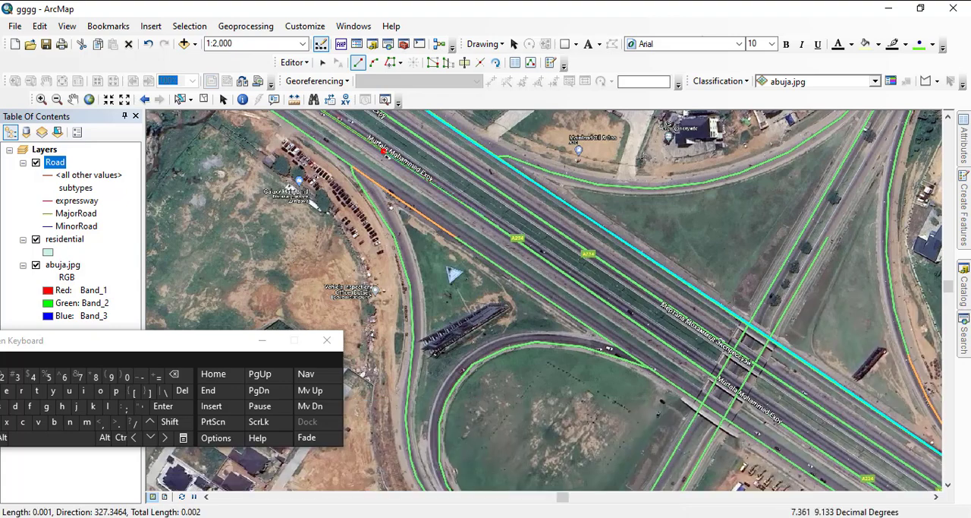
- Carry the new expressway line southeast past the interchange loop and across the overpass to the roadside filling stations
{"action": "left_click", "coordinate": [547, 261]}
{"action": "left_click", "coordinate": [664, 343]}
{"action": "left_click_drag", "start_coordinate": [665, 343], "coordinate": [421, 215]}
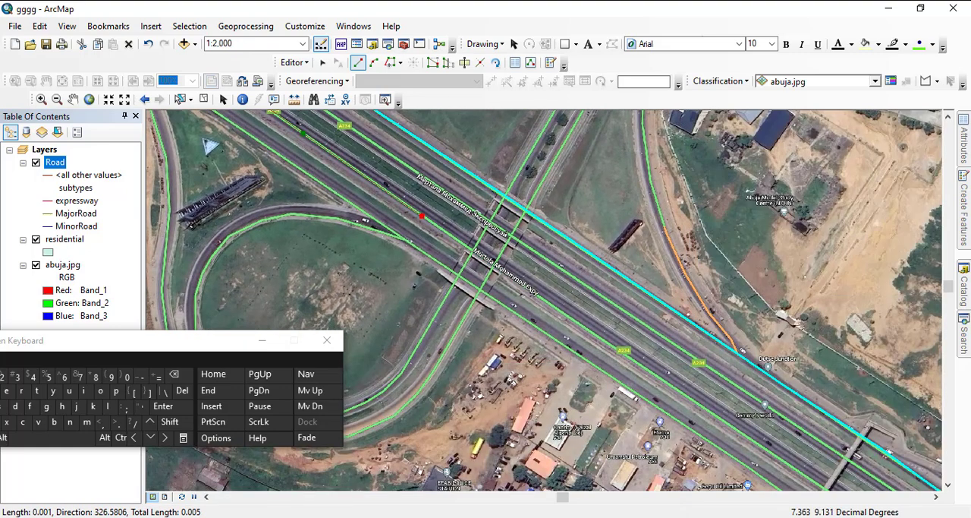
{"action": "left_click", "coordinate": [532, 291]}
{"action": "left_click", "coordinate": [652, 374]}
{"action": "left_click_drag", "start_coordinate": [654, 375], "coordinate": [502, 275]}
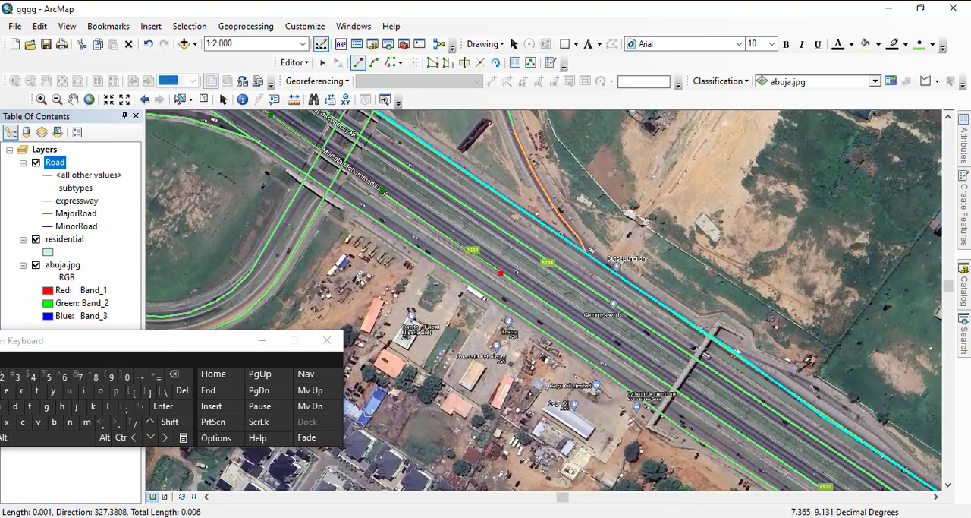
- Extend the new expressway line southeast past the filling stations and under the footbridge along the second carriageway from the south
{"action": "left_click", "coordinate": [581, 324]}
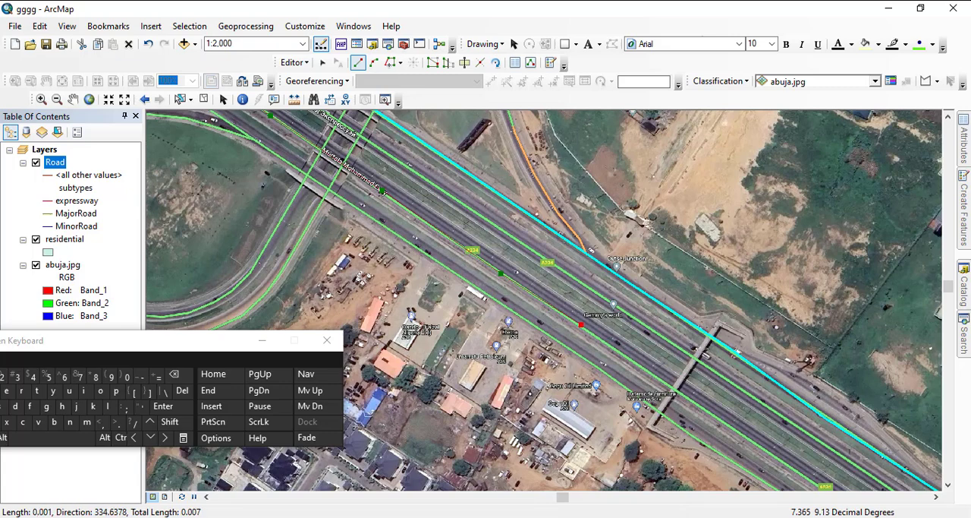
{"action": "left_click", "coordinate": [656, 376]}
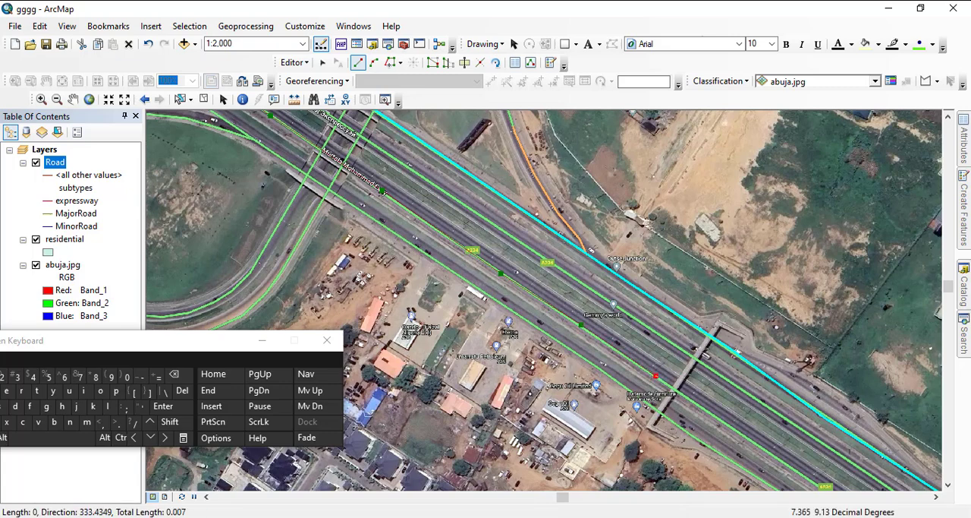
{"action": "left_click", "coordinate": [704, 408]}
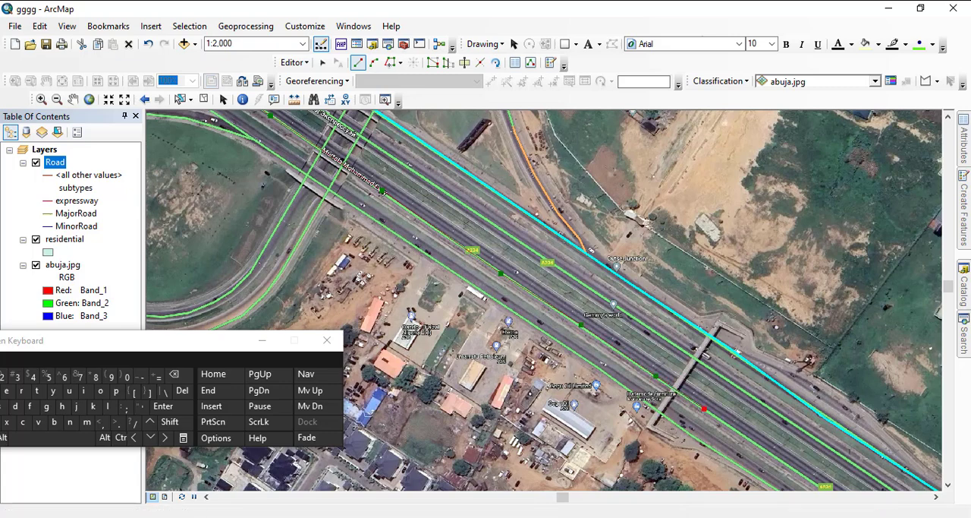
{"action": "left_click_drag", "start_coordinate": [707, 409], "coordinate": [512, 304]}
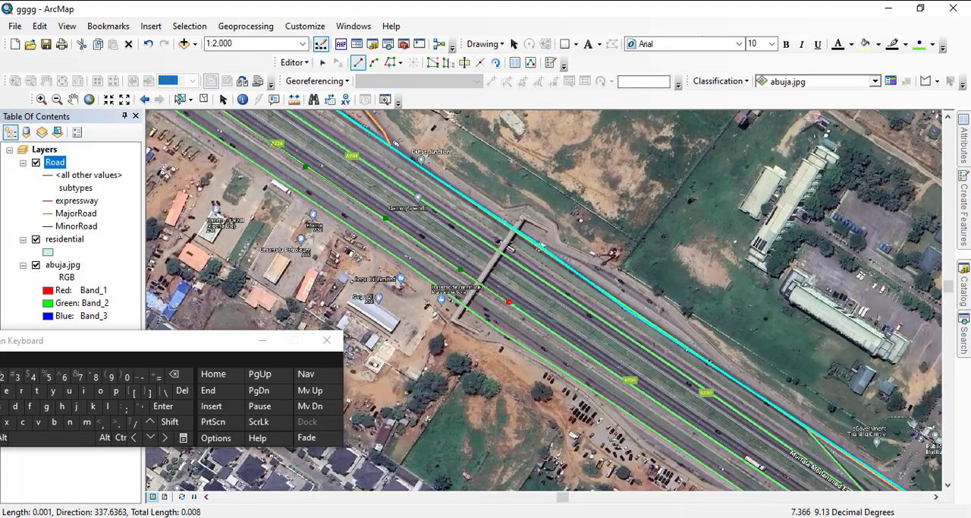
- Extend the expressway line southeast from the footbridge past the roadside parked cars to the white truck near the paved compound
{"action": "left_click", "coordinate": [579, 352]}
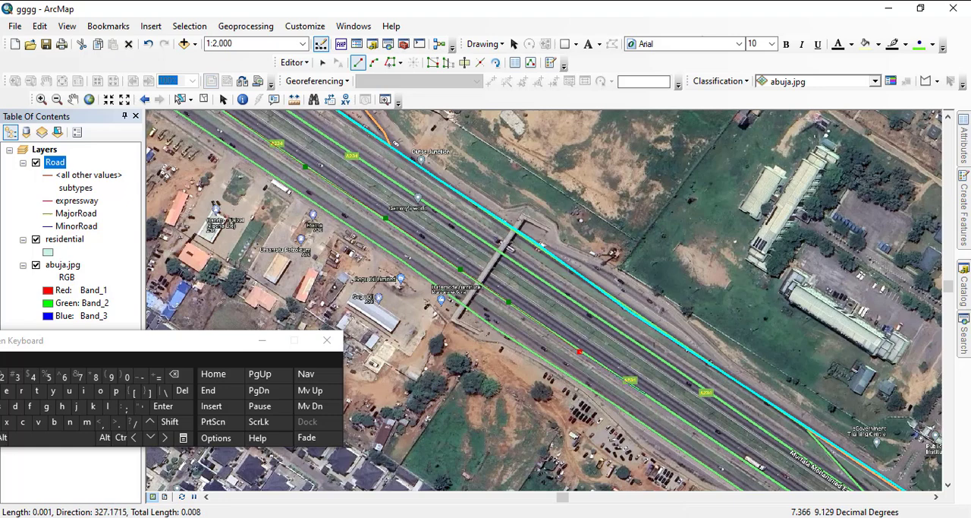
{"action": "left_click", "coordinate": [646, 394]}
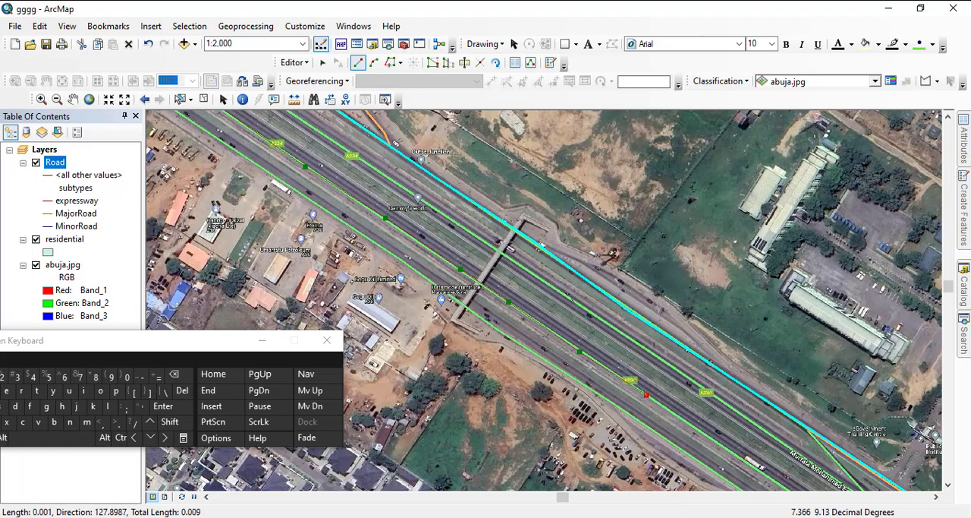
{"action": "left_click_drag", "start_coordinate": [612, 355], "coordinate": [483, 235]}
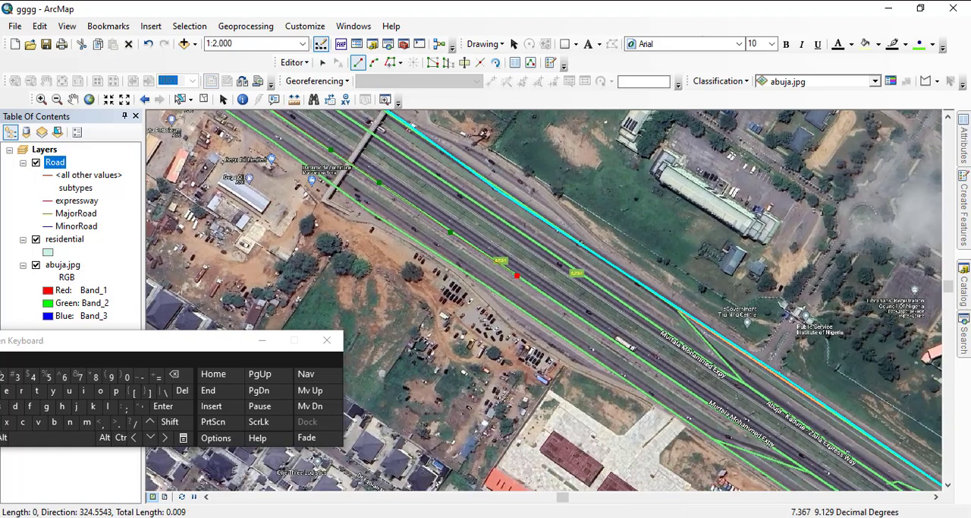
{"action": "left_click", "coordinate": [644, 357]}
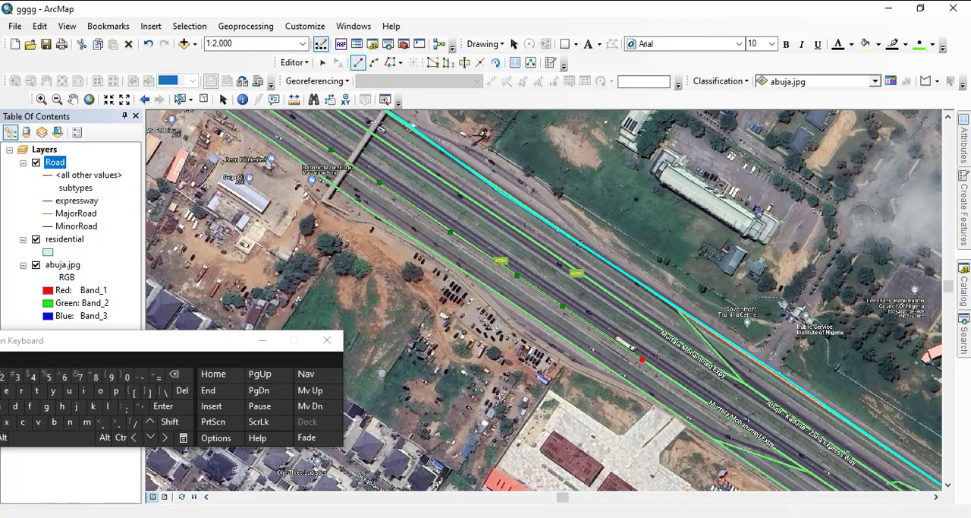
{"action": "left_click_drag", "start_coordinate": [642, 356], "coordinate": [415, 213]}
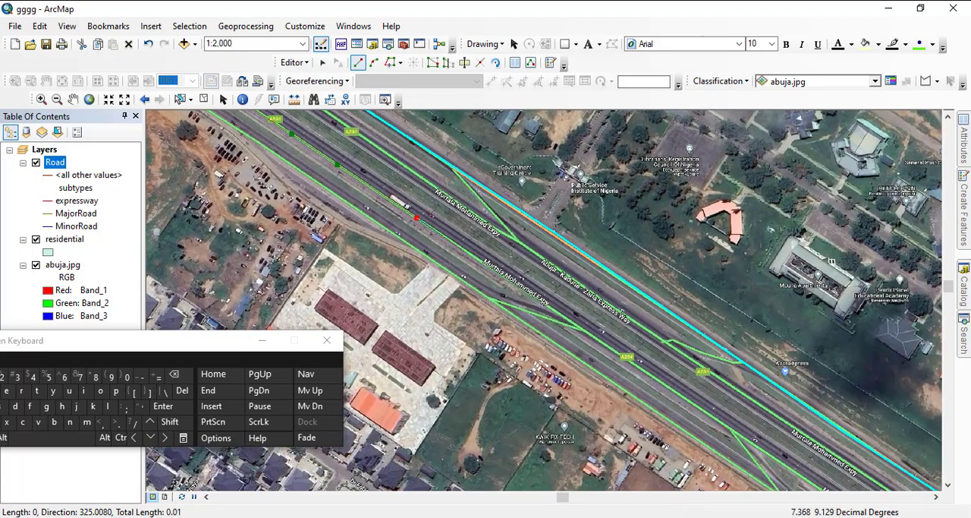
- Carry the expressway line southeast past the paved compound and the slip roads on either side of Kwik Fix Tech
{"action": "left_click", "coordinate": [469, 253]}
{"action": "left_click", "coordinate": [577, 326]}
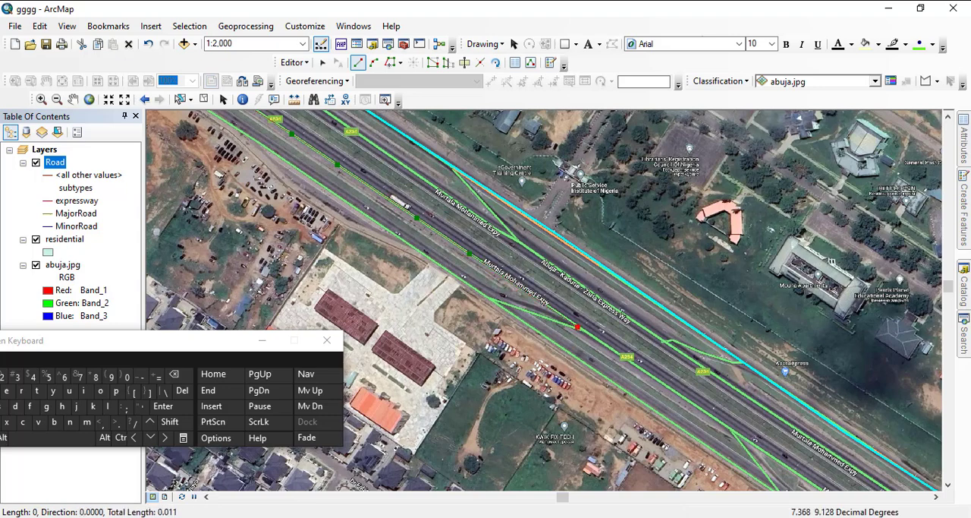
{"action": "left_click", "coordinate": [691, 403]}
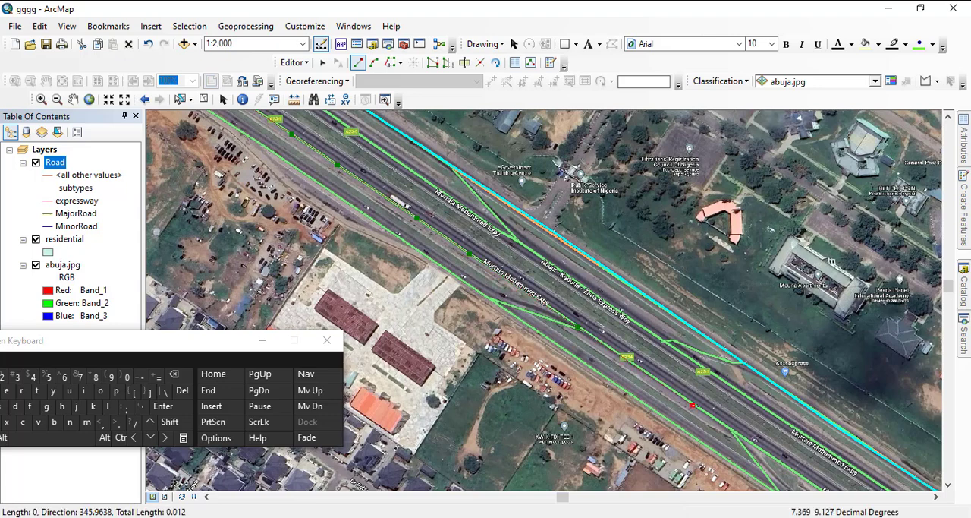
{"action": "left_click_drag", "start_coordinate": [694, 404], "coordinate": [487, 259]}
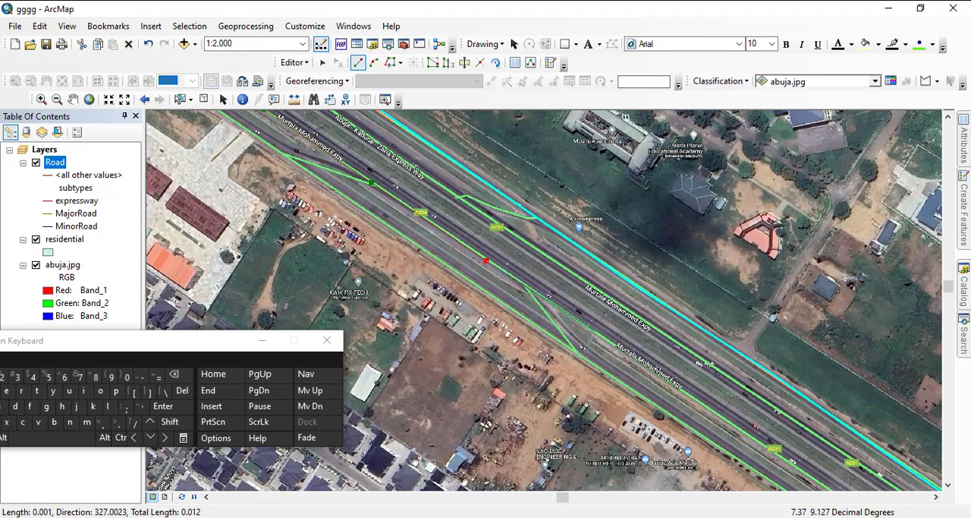
{"action": "left_click", "coordinate": [597, 333]}
{"action": "left_click_drag", "start_coordinate": [597, 333], "coordinate": [455, 229]}
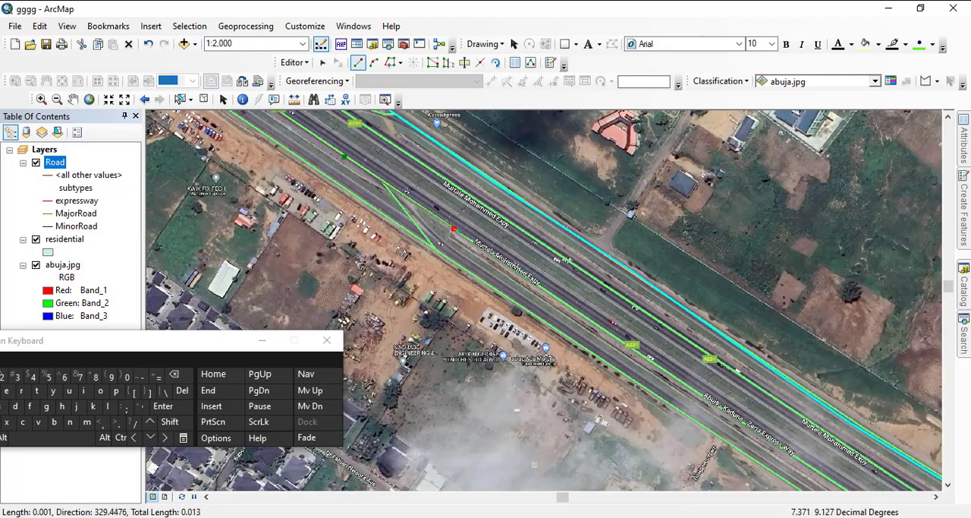
- Extend the expressway line southeast past the engineering yards and the cloud-covered area to the housing estate before the cloverleaf
{"action": "left_click", "coordinate": [570, 306]}
{"action": "left_click", "coordinate": [685, 383]}
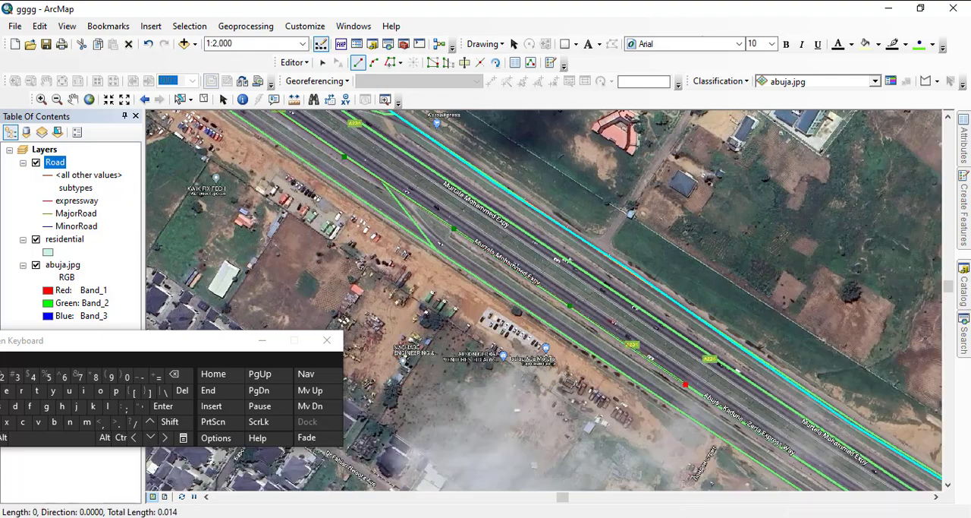
{"action": "left_click_drag", "start_coordinate": [685, 383], "coordinate": [446, 249]}
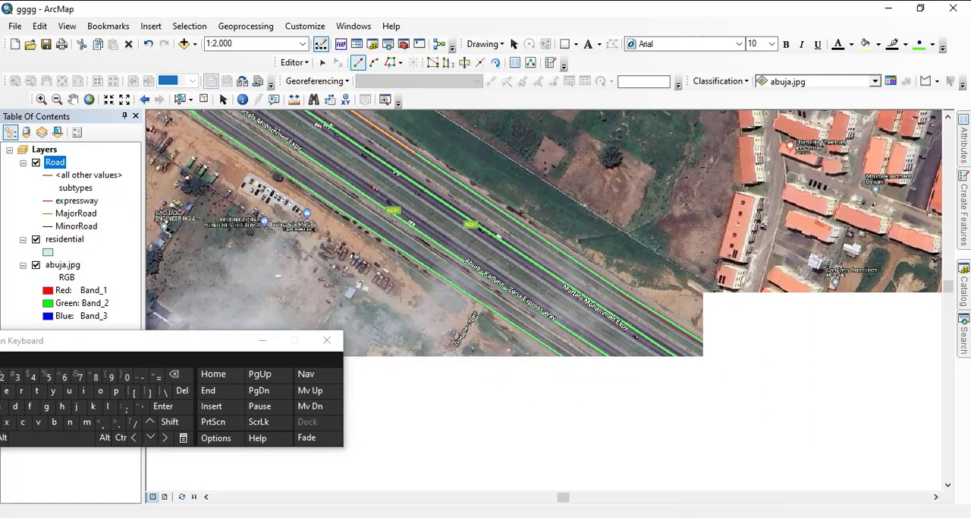
{"action": "left_click", "coordinate": [568, 330]}
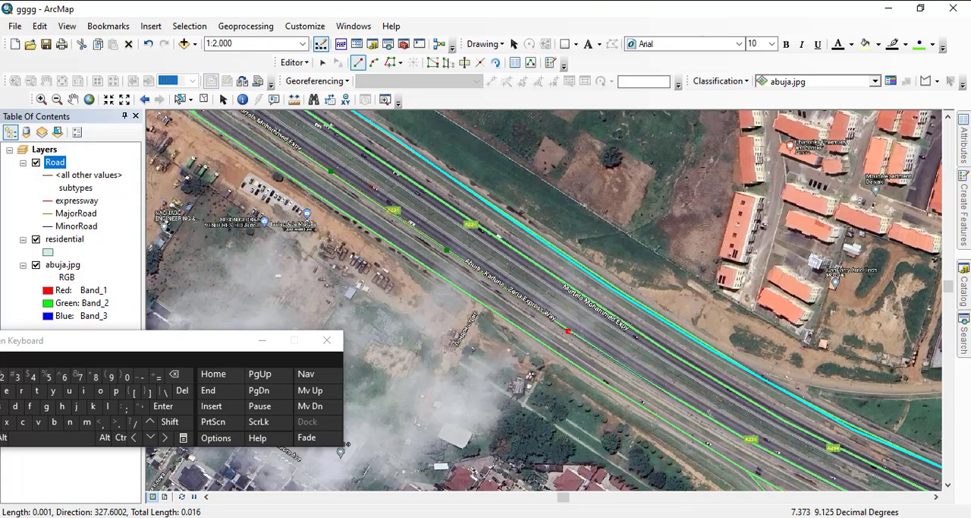
{"action": "left_click", "coordinate": [683, 401]}
{"action": "left_click_drag", "start_coordinate": [683, 401], "coordinate": [471, 280]}
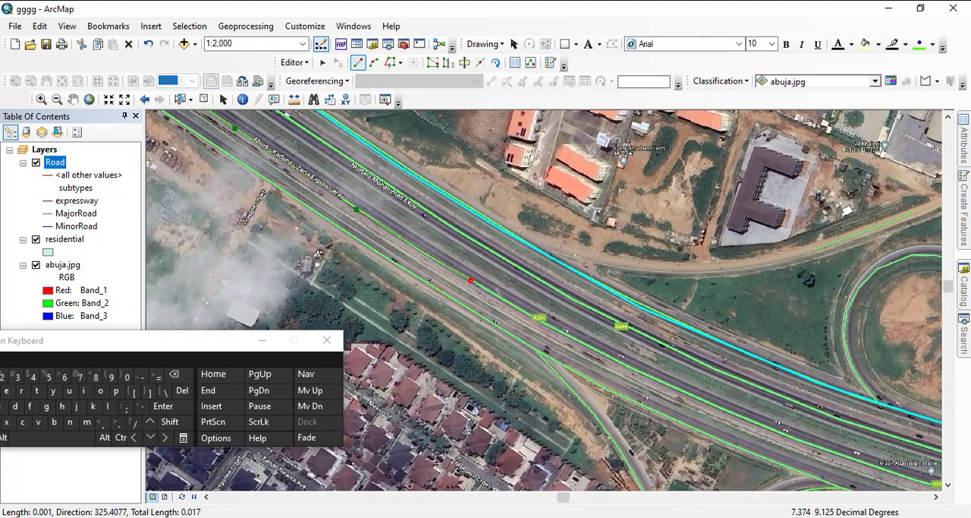
- Trace the expressway line along the carriageway's curve, through the cloverleaf interchange and under its overpass to the trees beyond
{"action": "left_click", "coordinate": [560, 332]}
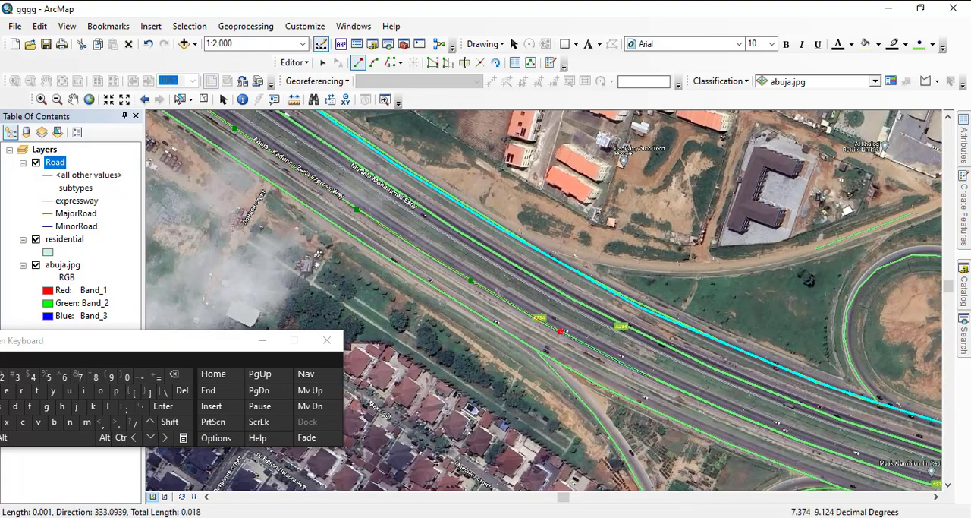
{"action": "left_click", "coordinate": [655, 380]}
{"action": "left_click", "coordinate": [778, 431]}
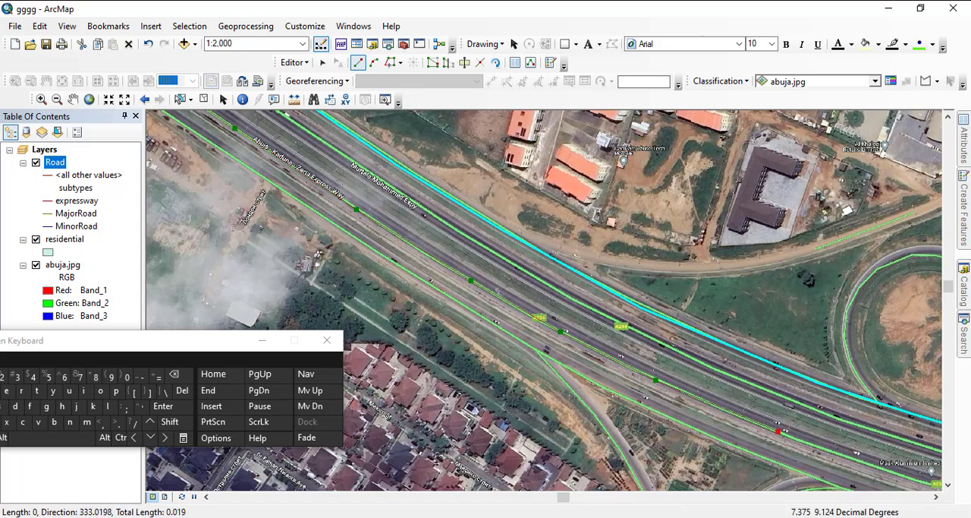
{"action": "left_click", "coordinate": [882, 468]}
{"action": "mouse_move", "coordinate": [883, 468]}
{"action": "left_mouse_down"}
{"action": "mouse_move", "coordinate": [558, 359]}
{"action": "mouse_move", "coordinate": [454, 300]}
{"action": "left_mouse_up"}
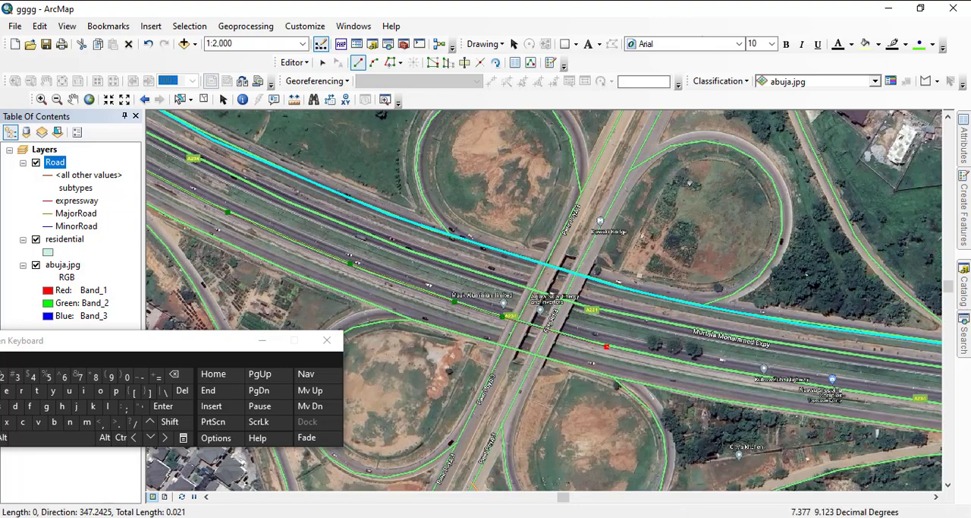
{"action": "left_click", "coordinate": [607, 347]}
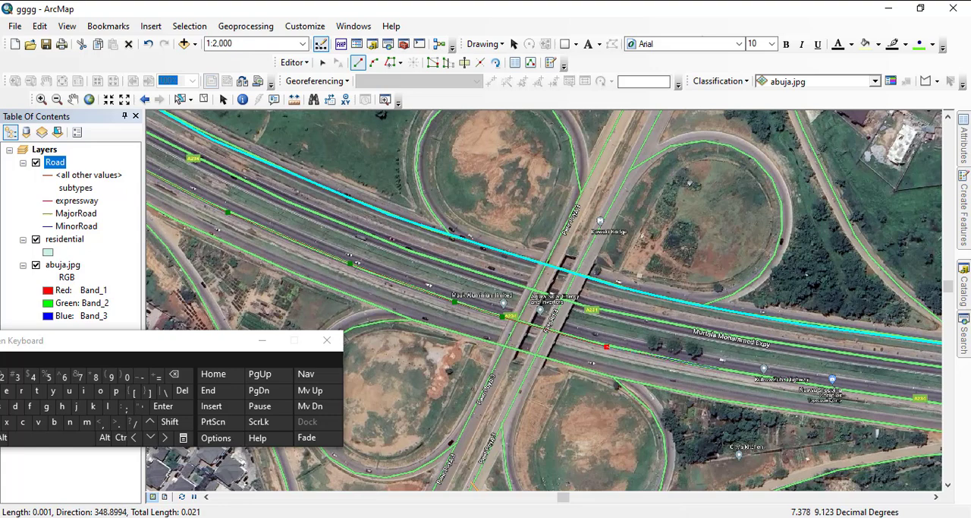
{"action": "left_click", "coordinate": [839, 395]}
{"action": "left_click_drag", "start_coordinate": [839, 395], "coordinate": [411, 297]}
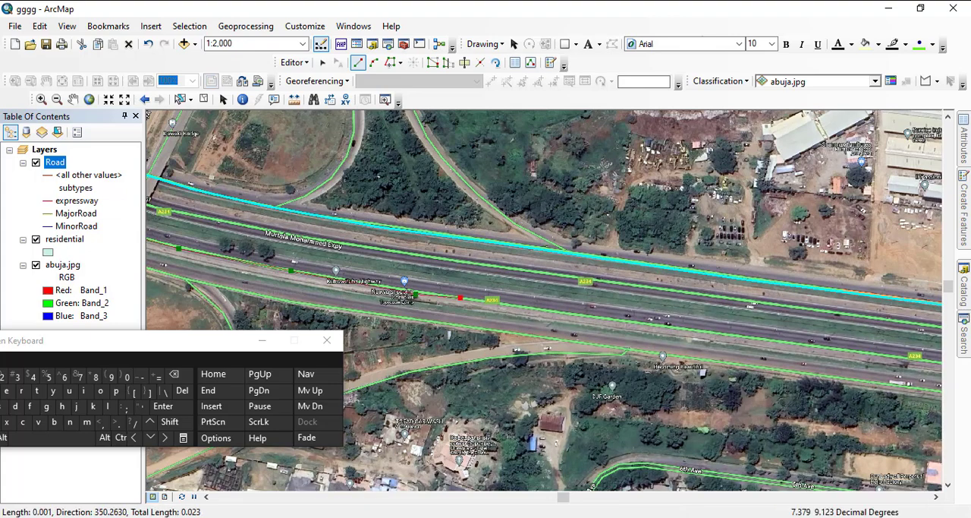
- Extend the expressway line east from the cloverleaf along the second carriageway from the south toward the next footbridge
{"action": "left_click", "coordinate": [614, 320]}
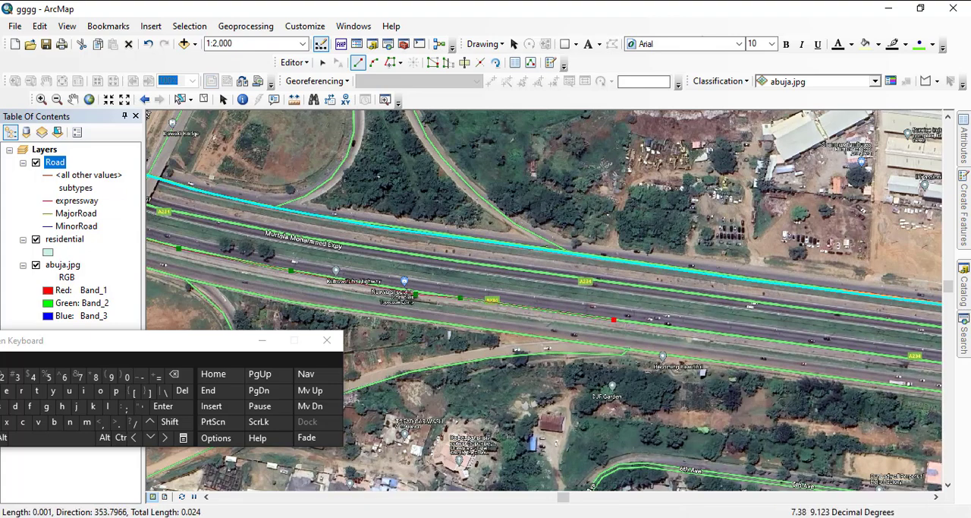
{"action": "left_click", "coordinate": [718, 334]}
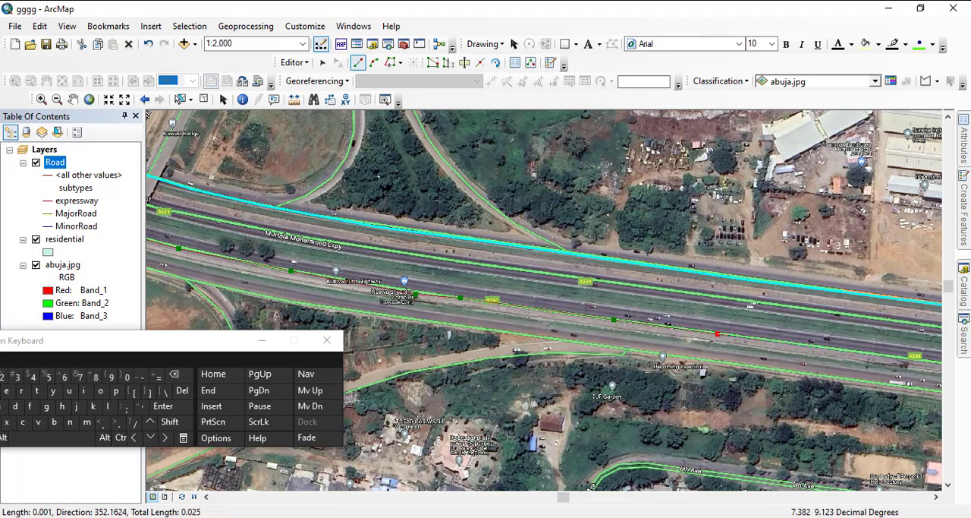
{"action": "left_click", "coordinate": [897, 357]}
{"action": "left_click_drag", "start_coordinate": [897, 356], "coordinate": [388, 275]}
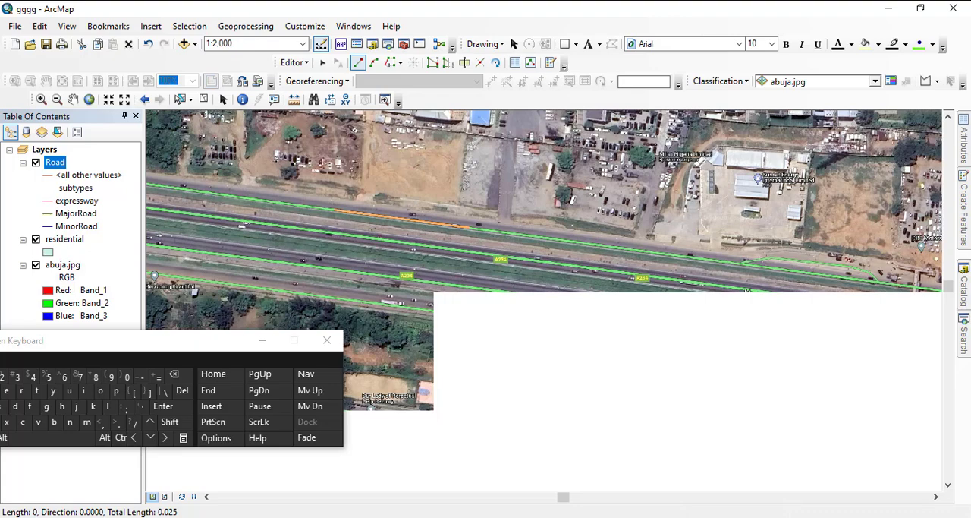
{"action": "left_click", "coordinate": [480, 287]}
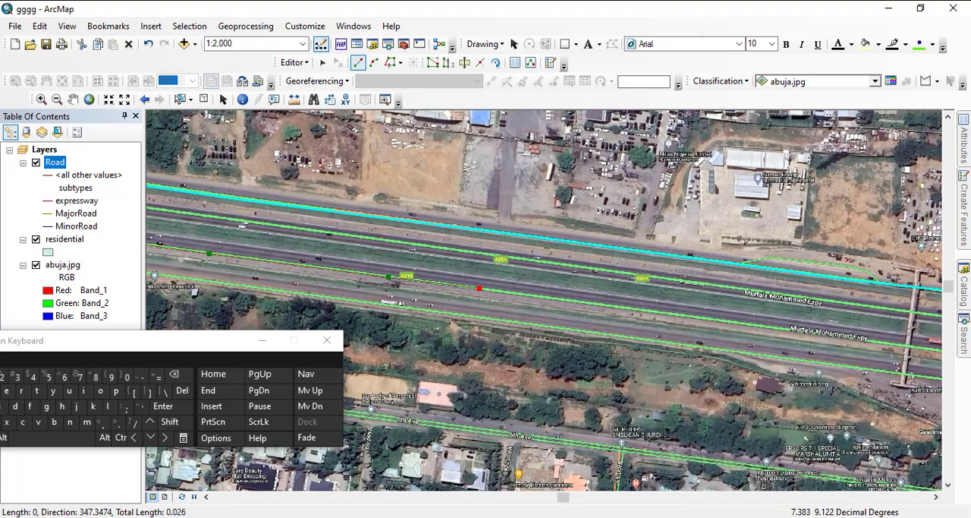
{"action": "left_click", "coordinate": [640, 308]}
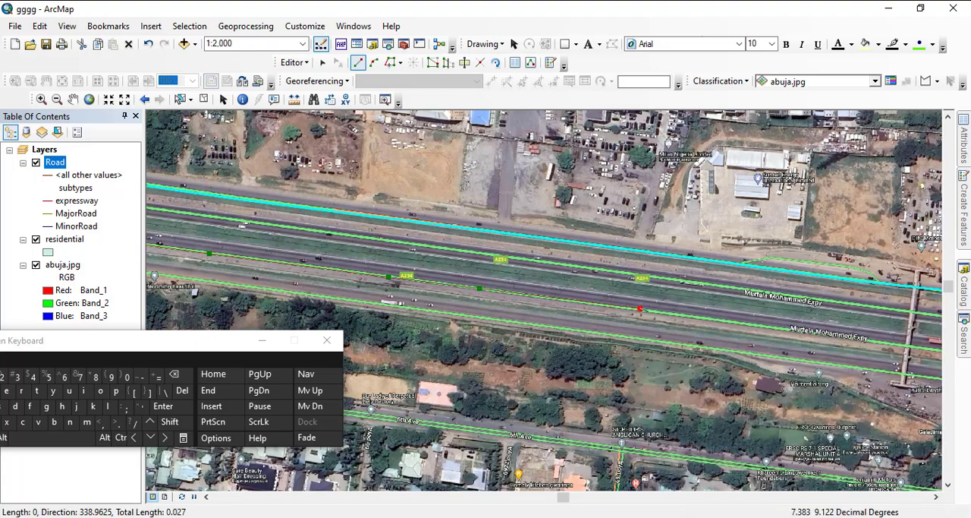
{"action": "left_click_drag", "start_coordinate": [805, 437], "coordinate": [453, 373]}
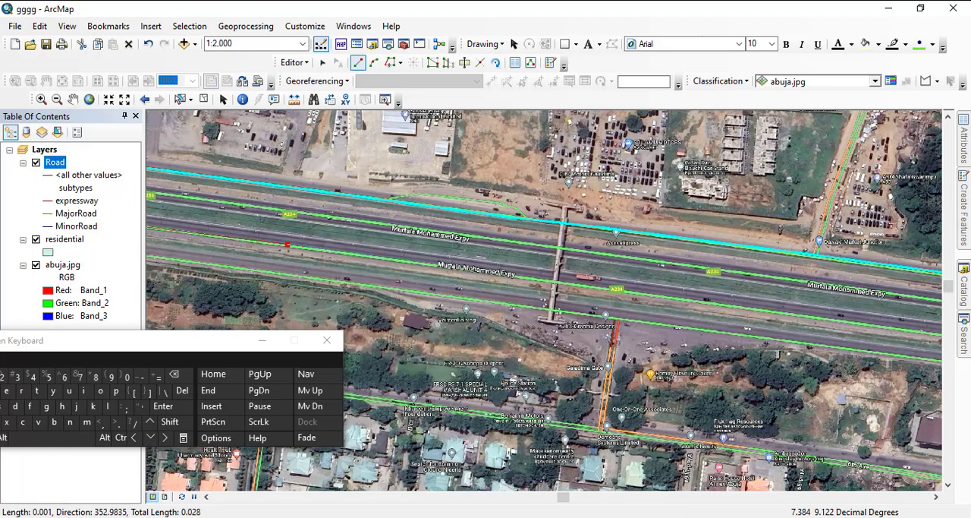
- Carry the expressway line east under the footbridge and past the Galadima Gate junction to just before Ruks collection
{"action": "left_click", "coordinate": [425, 264]}
{"action": "left_click", "coordinate": [597, 288]}
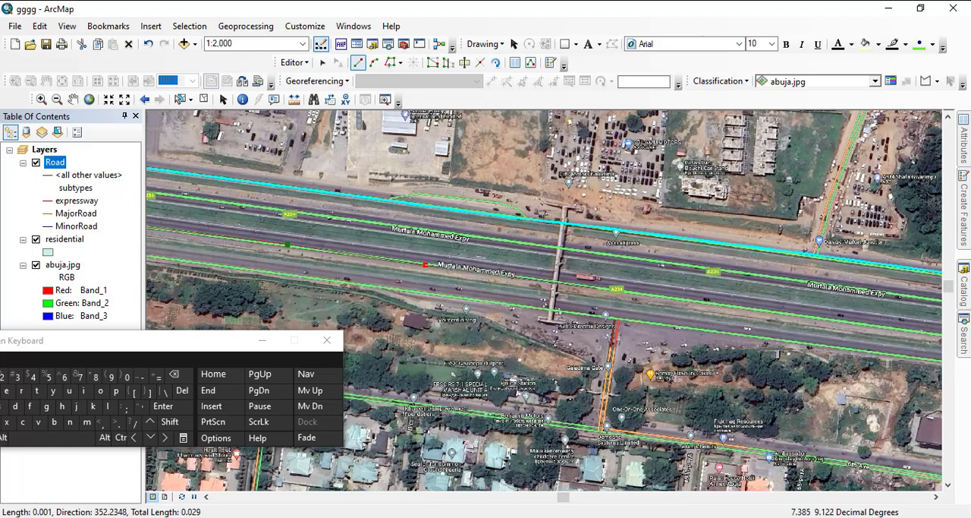
{"action": "left_click", "coordinate": [777, 312]}
{"action": "left_click_drag", "start_coordinate": [777, 312], "coordinate": [387, 252]}
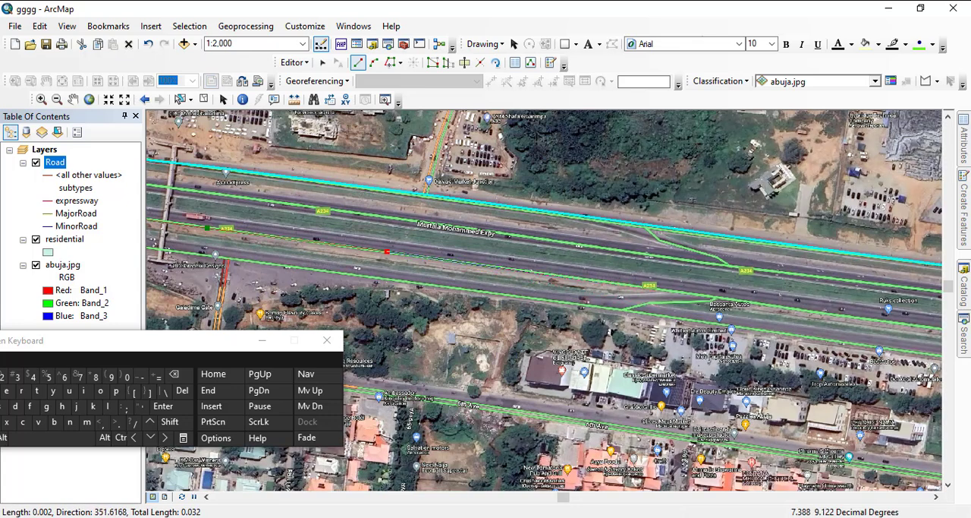
{"action": "left_click", "coordinate": [670, 290]}
{"action": "left_click", "coordinate": [829, 314]}
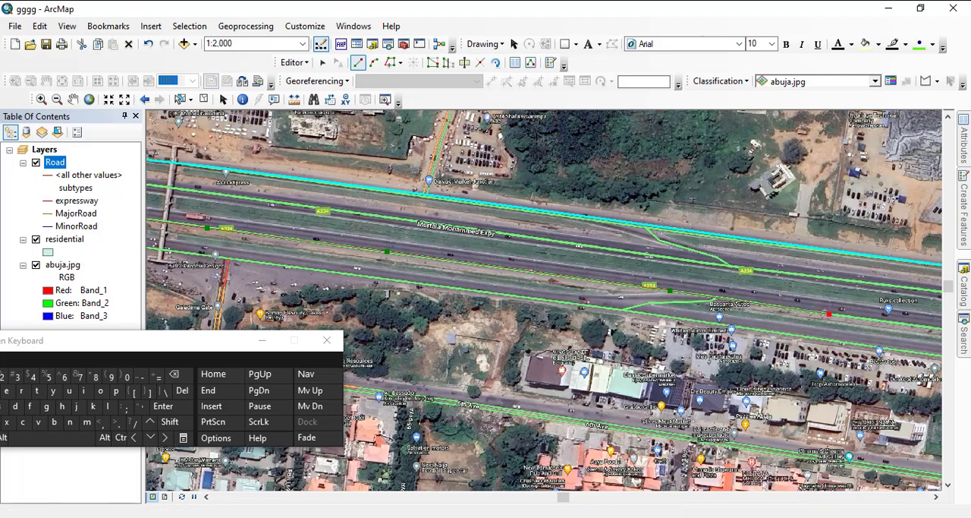
{"action": "left_click_drag", "start_coordinate": [829, 313], "coordinate": [373, 256]}
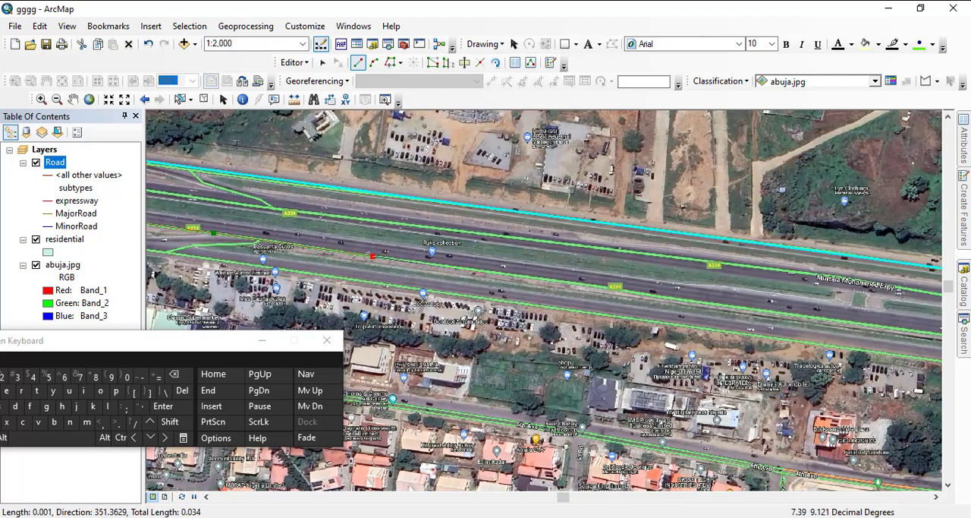
- Continue the expressway line east past Ruks collection and the roadside car lots to the paved median crossing
{"action": "left_click", "coordinate": [496, 273]}
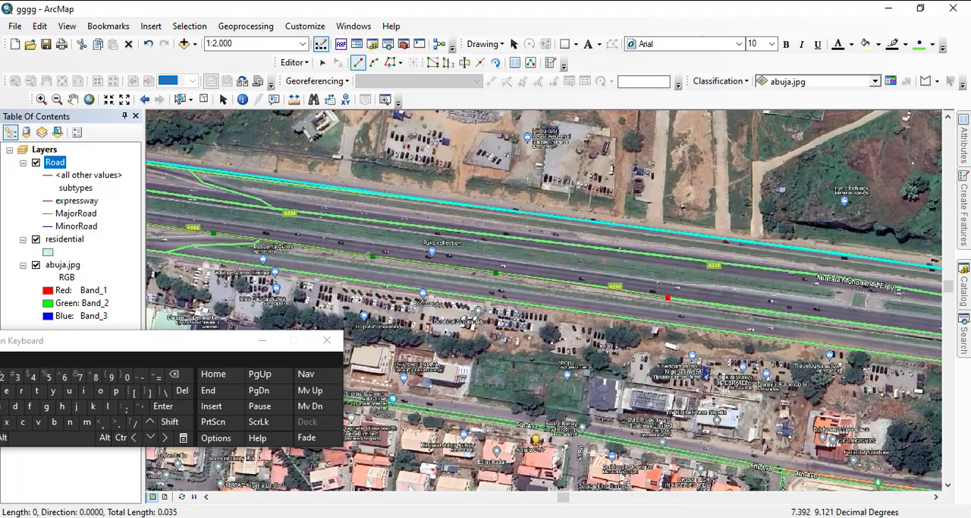
{"action": "left_click", "coordinate": [668, 296]}
{"action": "left_click", "coordinate": [864, 326]}
{"action": "left_click_drag", "start_coordinate": [864, 326], "coordinate": [566, 289]}
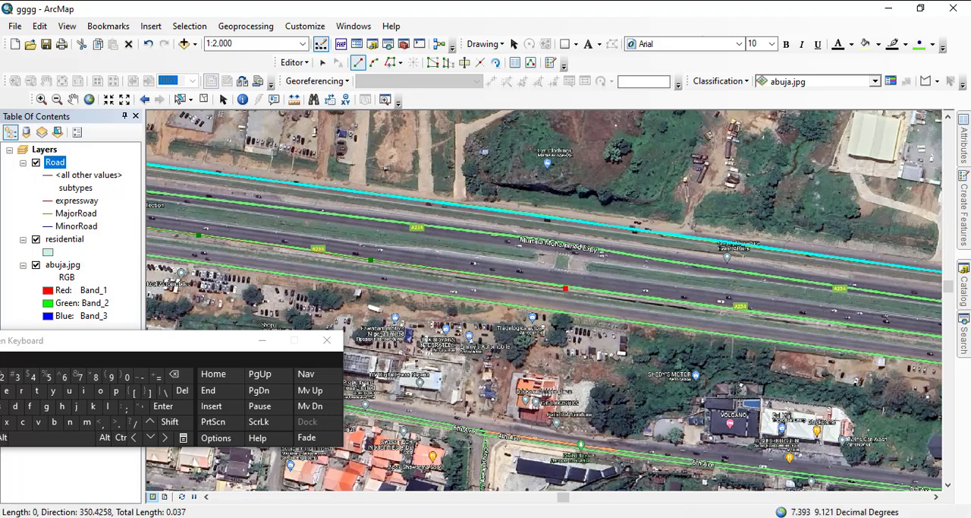
- Extend the expressway line east from the paved median crossing along the carriageway to just past the next slip road junction
{"action": "left_click", "coordinate": [683, 303]}
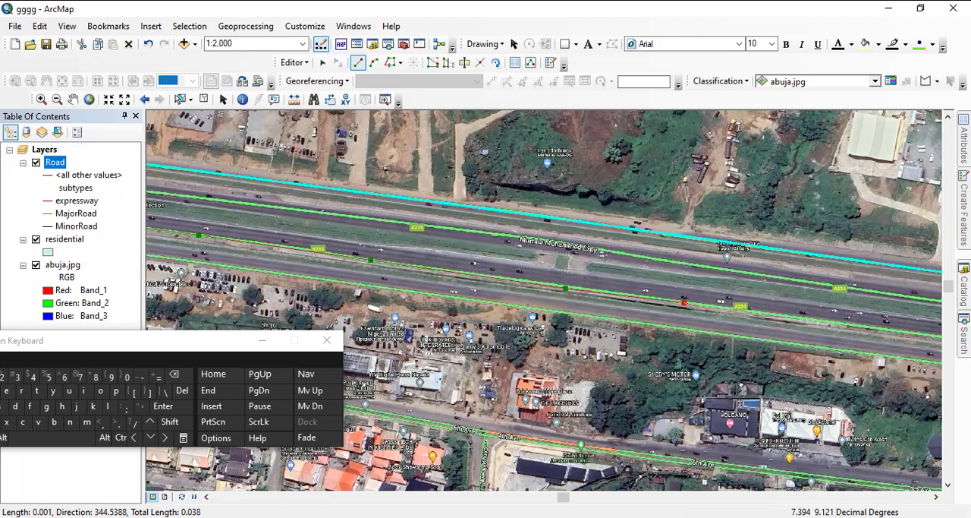
{"action": "left_click", "coordinate": [848, 324]}
{"action": "left_click_drag", "start_coordinate": [847, 324], "coordinate": [524, 276]}
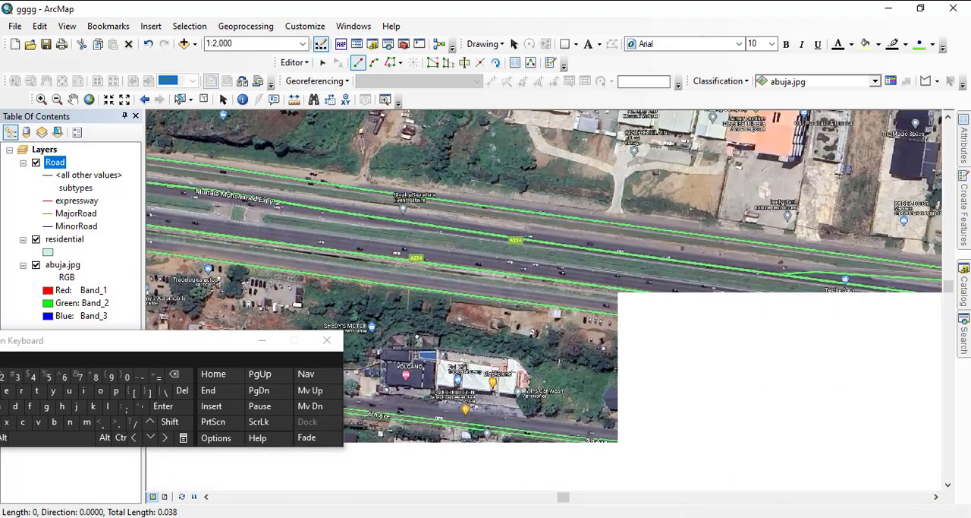
{"action": "left_click", "coordinate": [653, 294]}
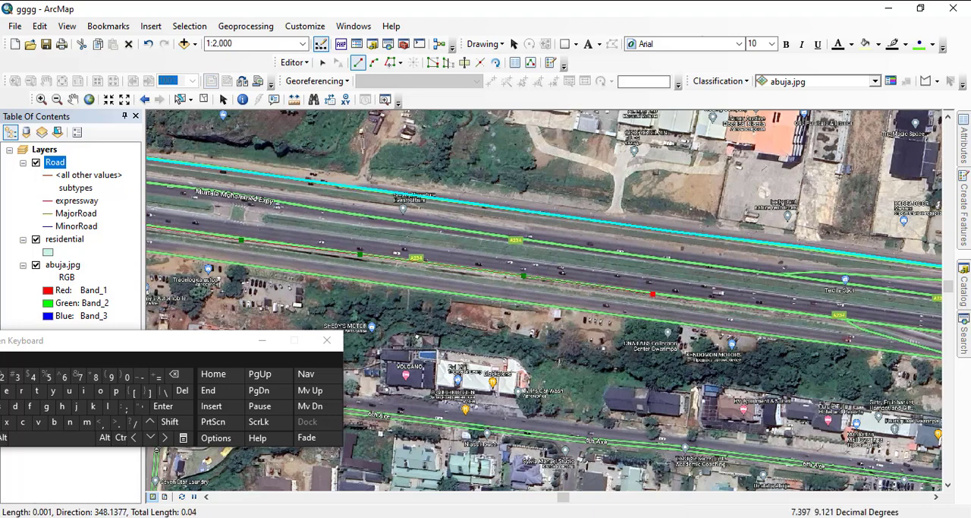
{"action": "left_click", "coordinate": [930, 328]}
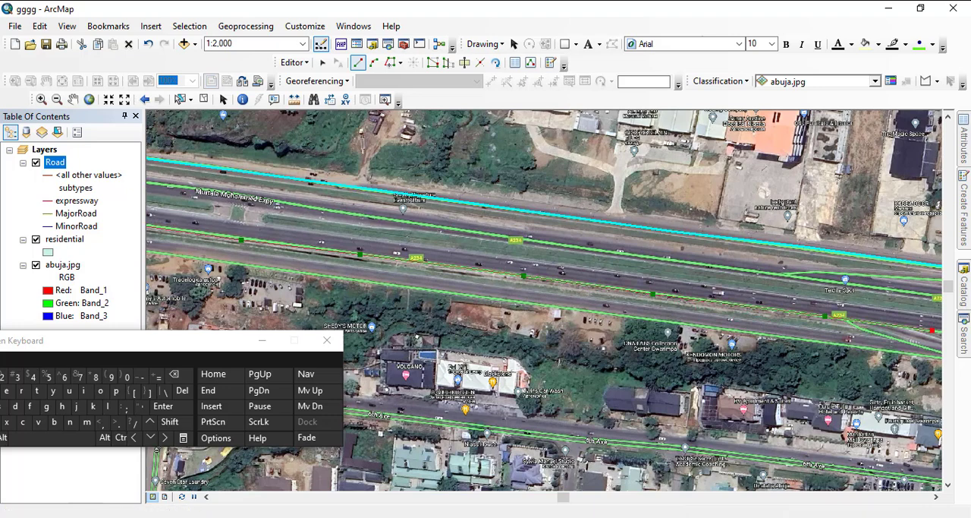
- Carry the expressway line east along the same carriageway, under the next footbridge and a short way beyond it
{"action": "mouse_move", "coordinate": [930, 329]}
{"action": "left_mouse_down"}
{"action": "mouse_move", "coordinate": [549, 284]}
{"action": "mouse_move", "coordinate": [474, 265]}
{"action": "left_mouse_up"}
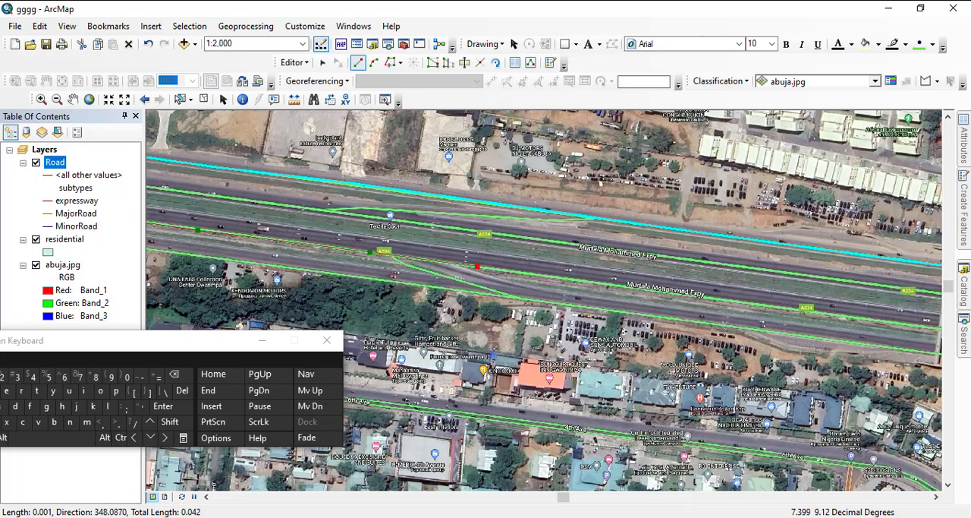
{"action": "left_click", "coordinate": [626, 286]}
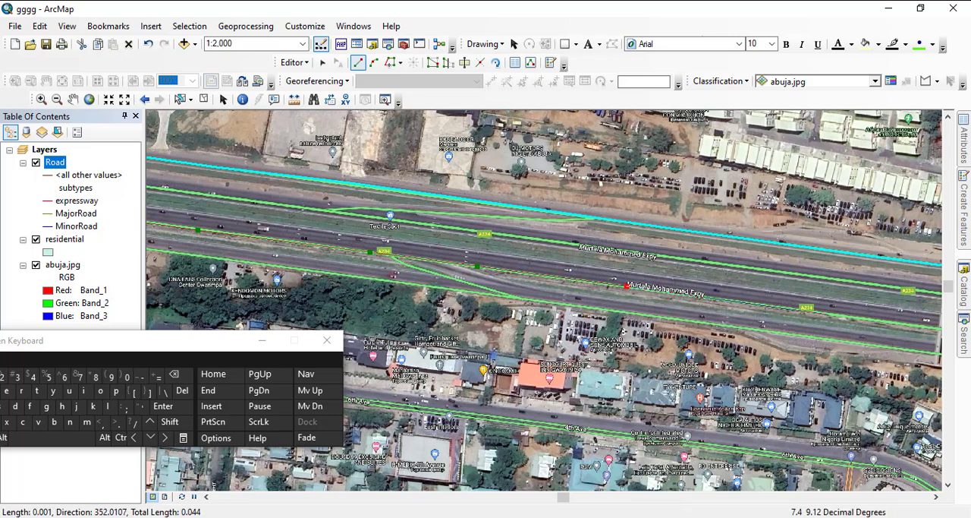
{"action": "left_click", "coordinate": [828, 314]}
{"action": "left_click_drag", "start_coordinate": [828, 314], "coordinate": [555, 272]}
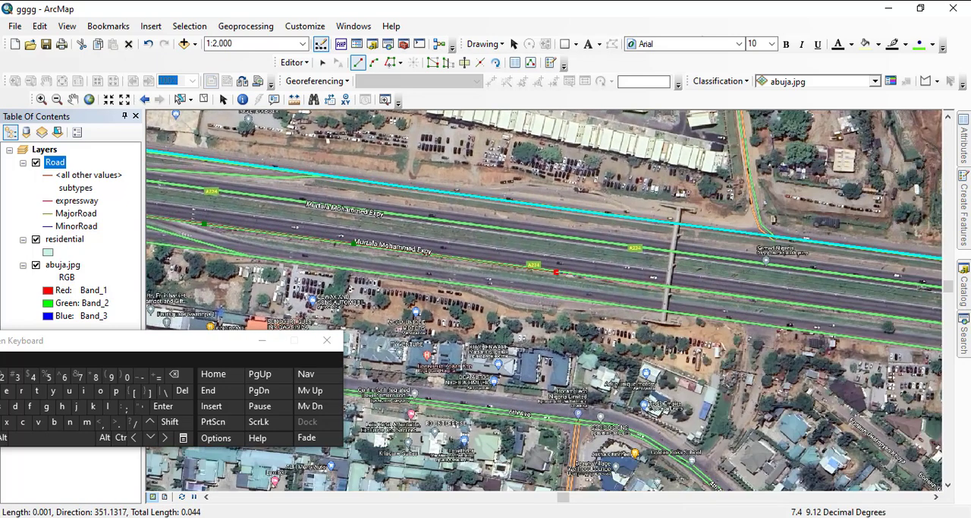
{"action": "left_click", "coordinate": [672, 288]}
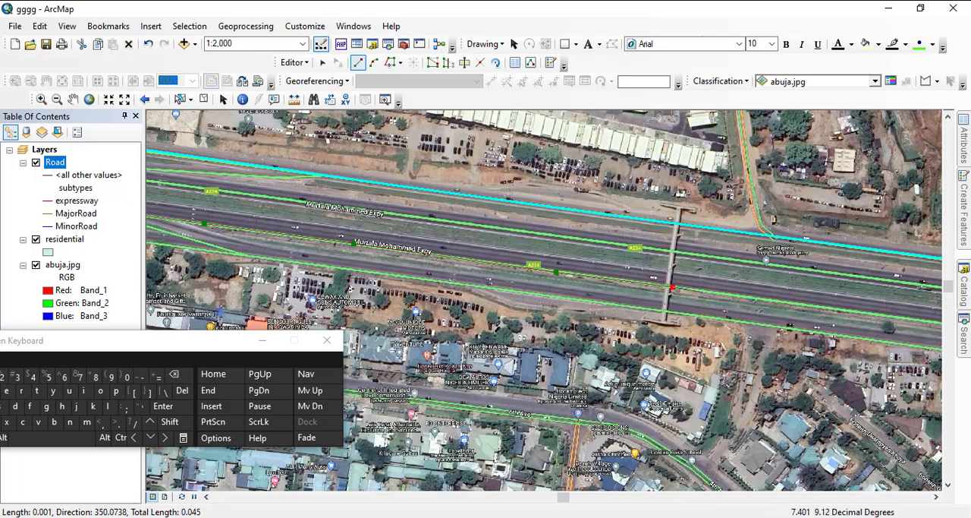
{"action": "left_click", "coordinate": [768, 299]}
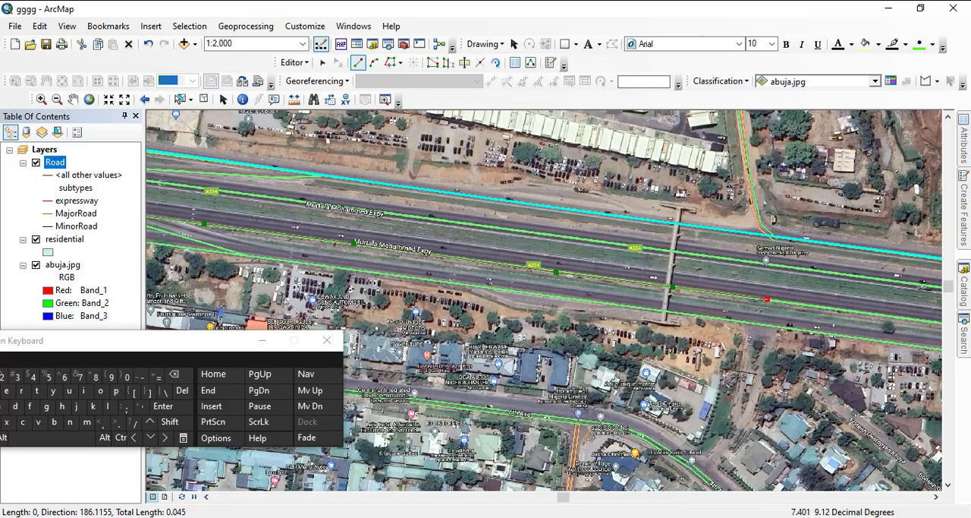
- Continue the expressway line east from the footbridge along the carriageway to just before Standard Electro-Medical Equipment Company
{"action": "left_click_drag", "start_coordinate": [768, 299], "coordinate": [516, 287]}
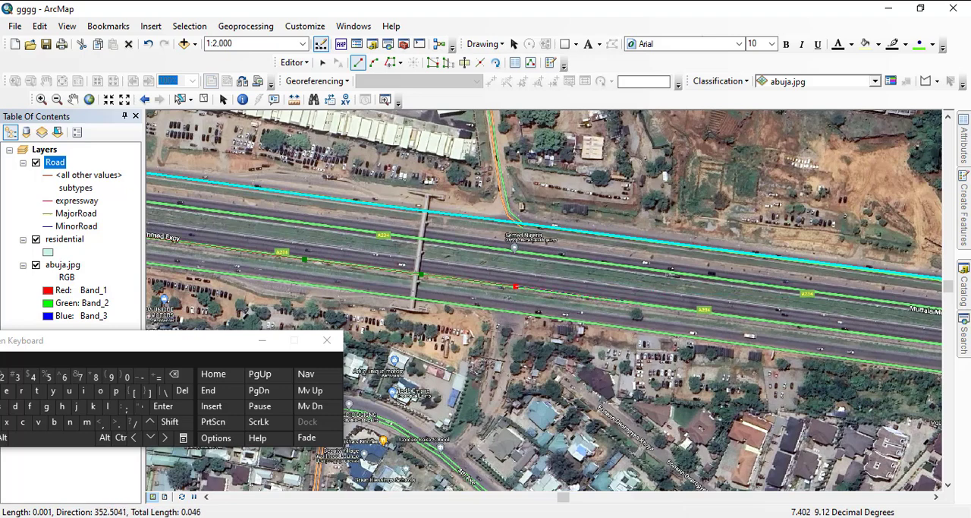
{"action": "left_click", "coordinate": [621, 302]}
{"action": "left_click", "coordinate": [745, 319]}
{"action": "left_click_drag", "start_coordinate": [745, 319], "coordinate": [539, 302]}
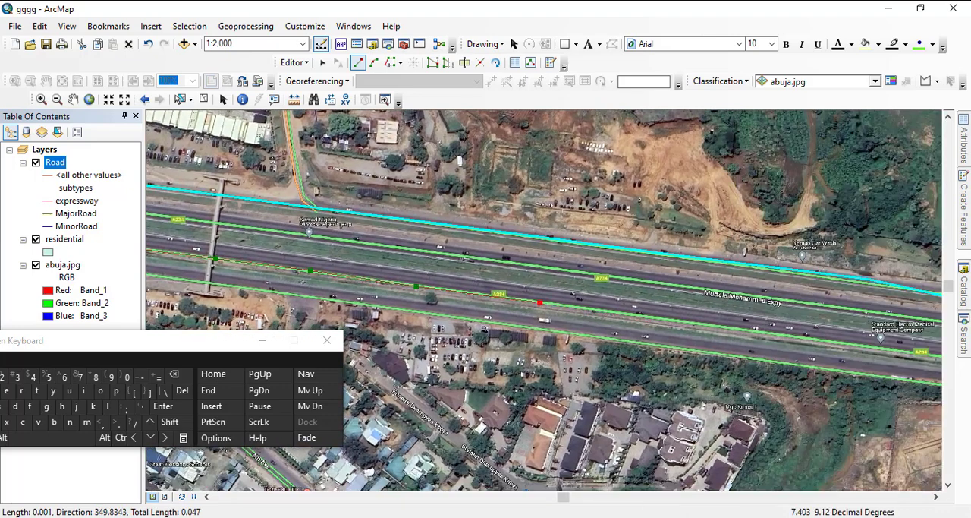
{"action": "left_click", "coordinate": [652, 318]}
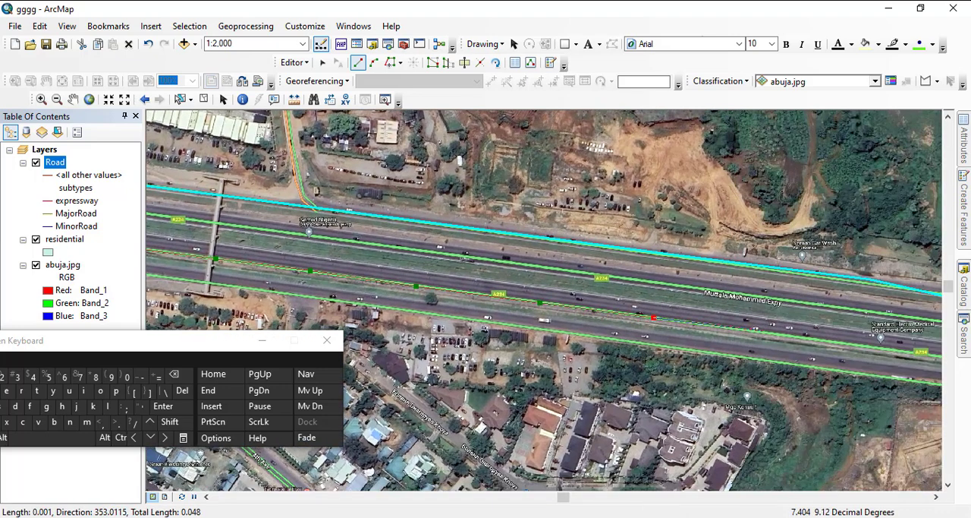
{"action": "left_click", "coordinate": [768, 333]}
- Extend the expressway line past Standard Electro-Medical Equipment Company and under the following footbridge
{"action": "left_click_drag", "start_coordinate": [768, 333], "coordinate": [381, 286]}
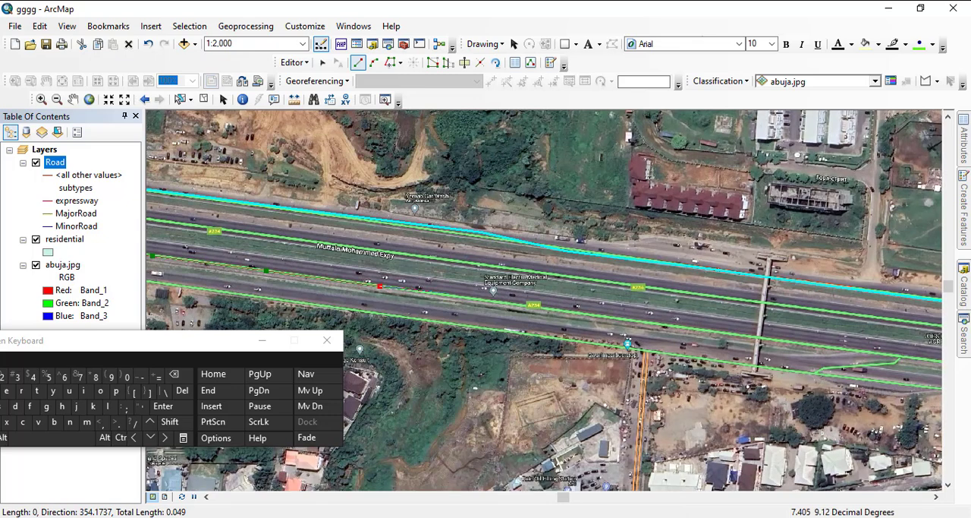
{"action": "left_click", "coordinate": [474, 300]}
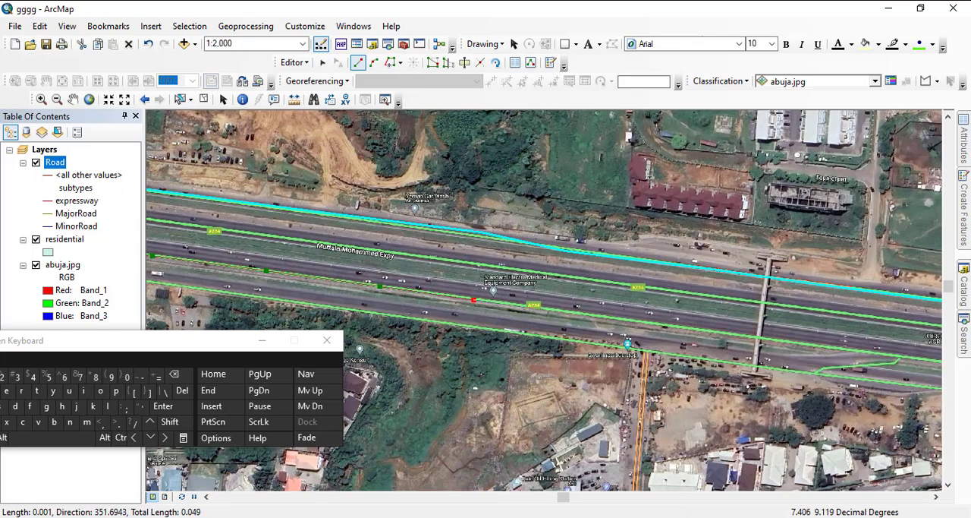
{"action": "left_click", "coordinate": [579, 311]}
{"action": "left_click", "coordinate": [646, 323]}
{"action": "left_click", "coordinate": [730, 335]}
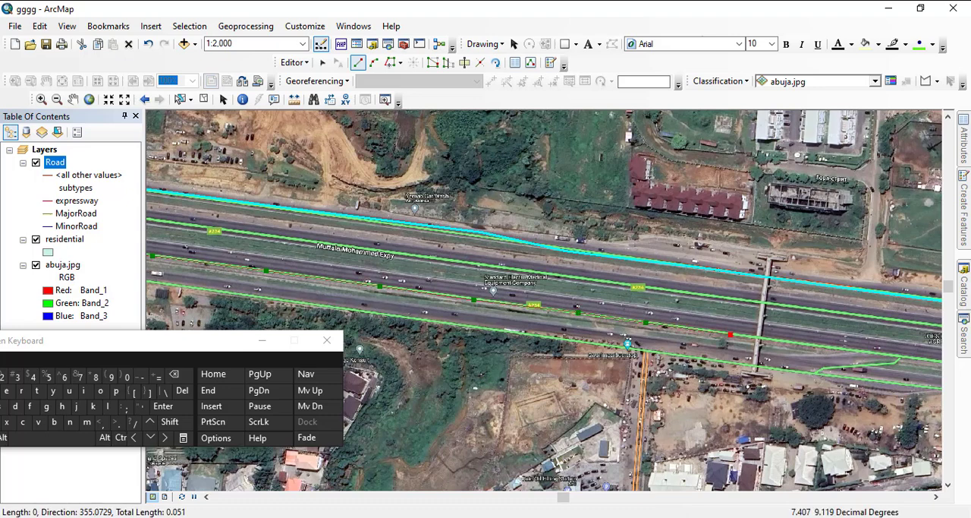
{"action": "left_click", "coordinate": [838, 348]}
- Trace the expressway line east from the footbridge past Green Valley Playground to the car lots beyond
{"action": "left_click_drag", "start_coordinate": [837, 348], "coordinate": [567, 293]}
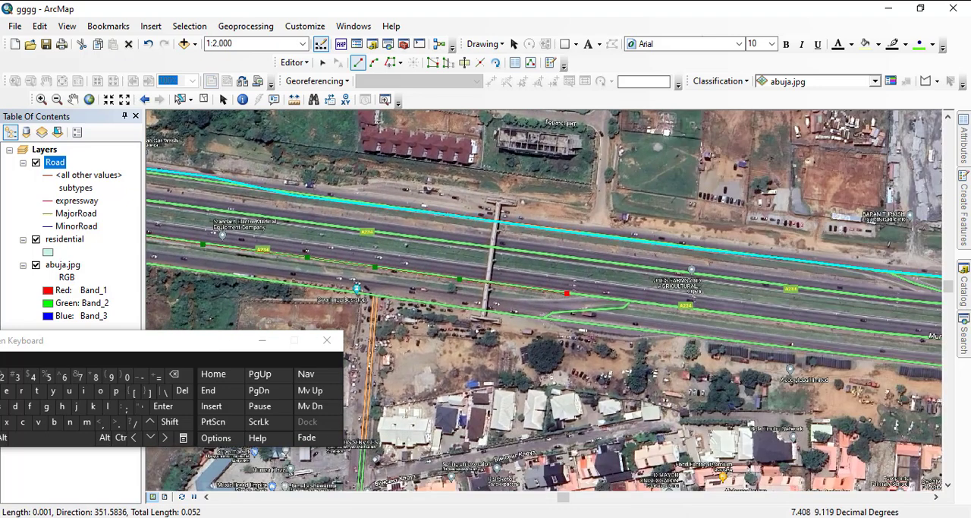
{"action": "left_click", "coordinate": [686, 307]}
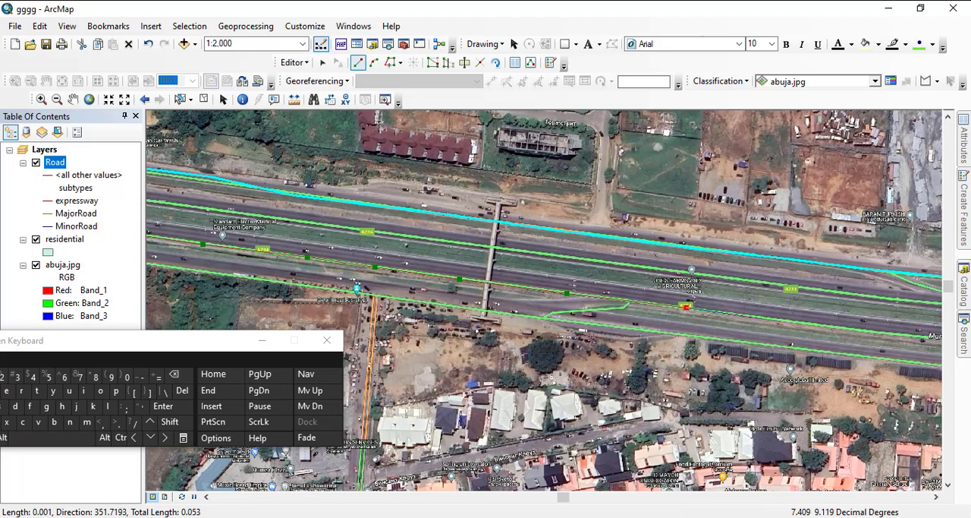
{"action": "left_click", "coordinate": [838, 328]}
{"action": "mouse_move", "coordinate": [839, 328]}
{"action": "left_mouse_down"}
{"action": "mouse_move", "coordinate": [784, 328]}
{"action": "mouse_move", "coordinate": [425, 266]}
{"action": "left_mouse_up"}
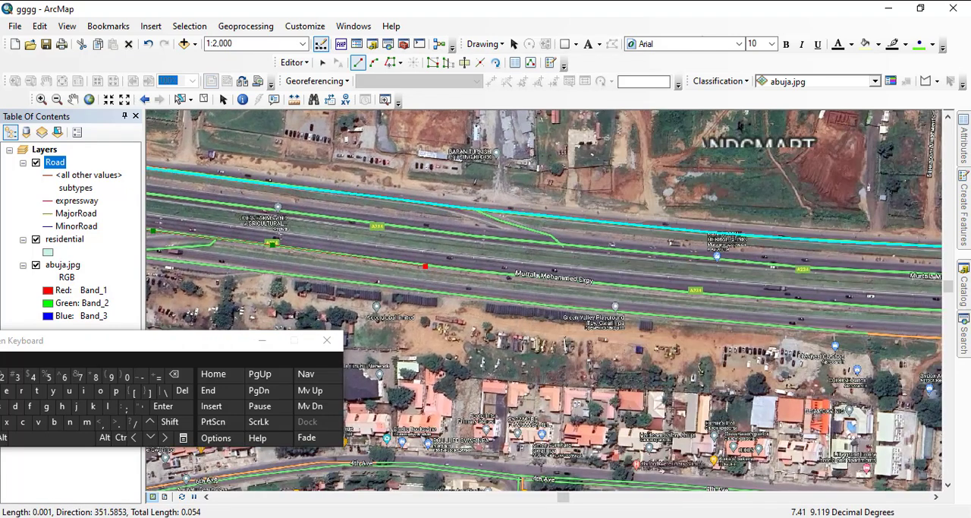
{"action": "left_click", "coordinate": [552, 278]}
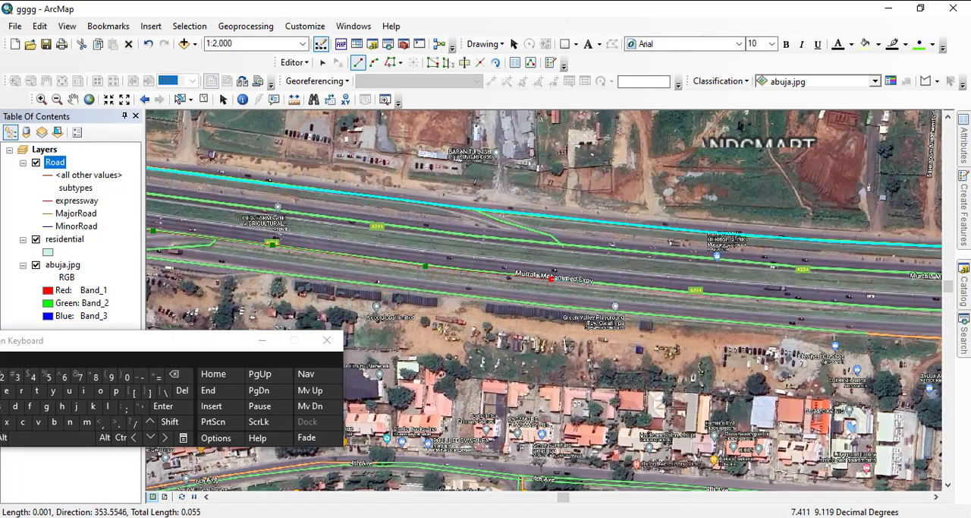
{"action": "left_click", "coordinate": [736, 296]}
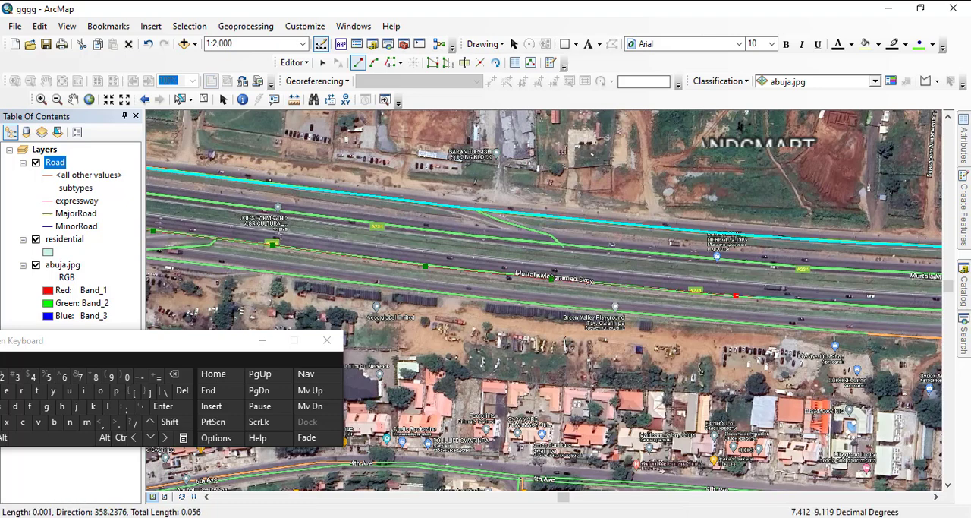
{"action": "left_click", "coordinate": [891, 307]}
- Continue the expressway line along the carriageway's gentle bend and past the slip road that branches off to the southern service road
{"action": "mouse_move", "coordinate": [892, 307]}
{"action": "left_mouse_down"}
{"action": "mouse_move", "coordinate": [761, 310]}
{"action": "mouse_move", "coordinate": [405, 259]}
{"action": "left_mouse_up"}
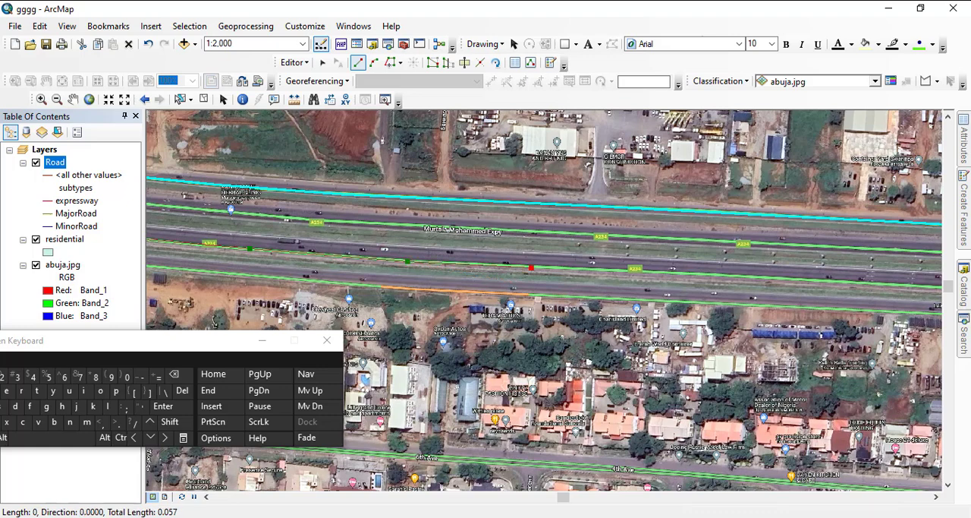
{"action": "left_click", "coordinate": [531, 267]}
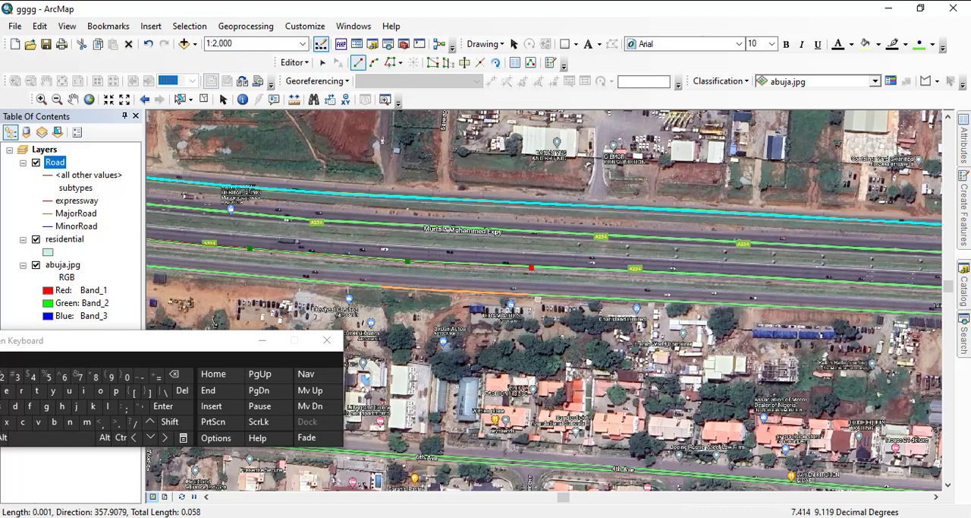
{"action": "left_click", "coordinate": [687, 273]}
{"action": "left_click", "coordinate": [811, 281]}
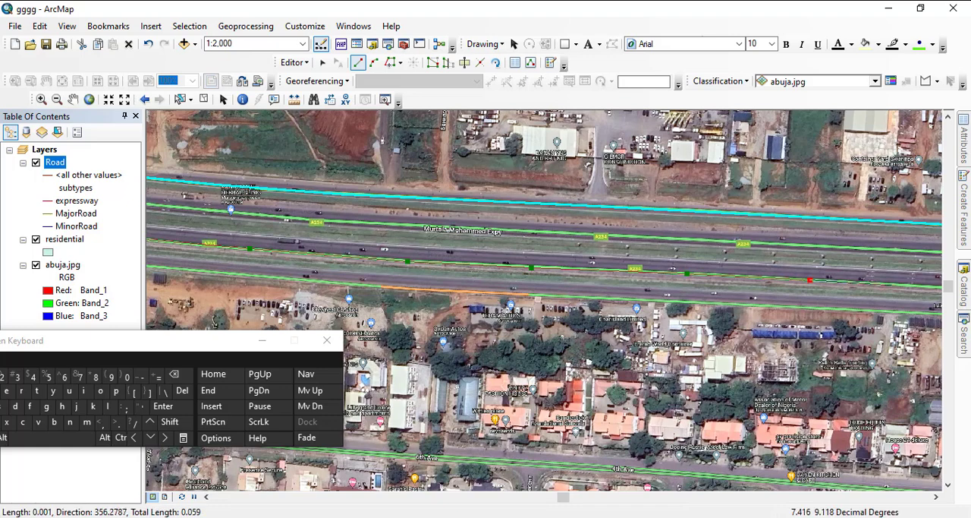
{"action": "left_click", "coordinate": [924, 286]}
{"action": "left_click_drag", "start_coordinate": [924, 286], "coordinate": [465, 250]}
{"action": "left_click", "coordinate": [546, 256]}
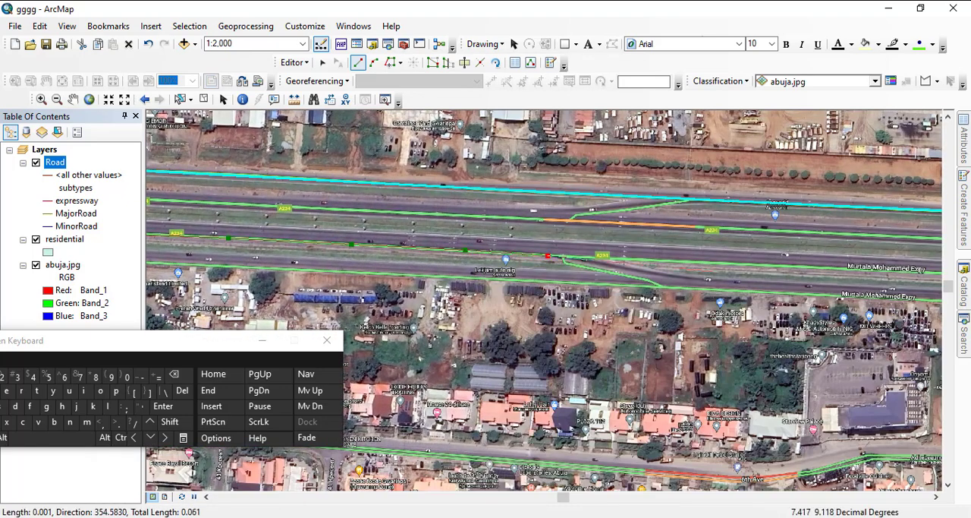
{"action": "left_click", "coordinate": [709, 264]}
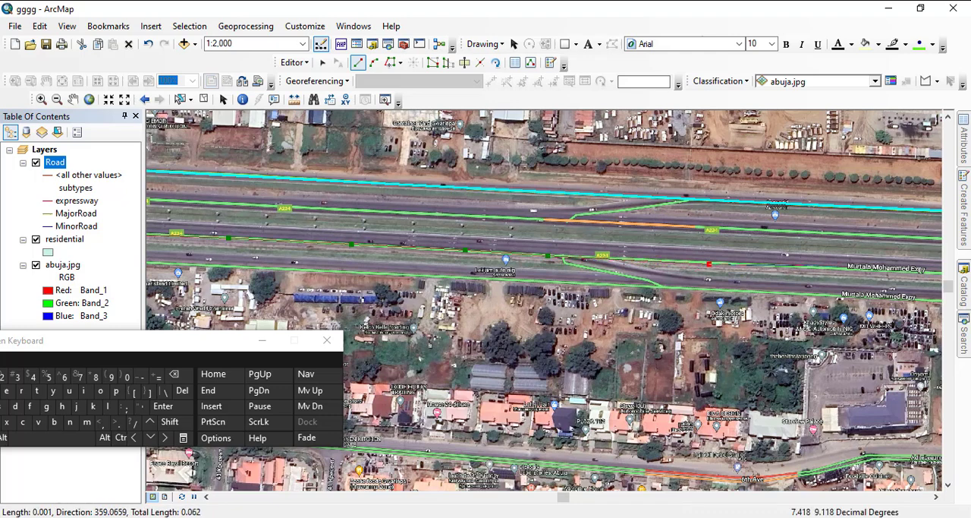
- Extend the expressway line east along Murtala Mohammed Expy to just before the large loop interchange's first overpass
{"action": "mouse_move", "coordinate": [919, 273]}
{"action": "left_mouse_down"}
{"action": "mouse_move", "coordinate": [573, 260]}
{"action": "mouse_move", "coordinate": [426, 220]}
{"action": "left_mouse_up"}
{"action": "left_click", "coordinate": [430, 220]}
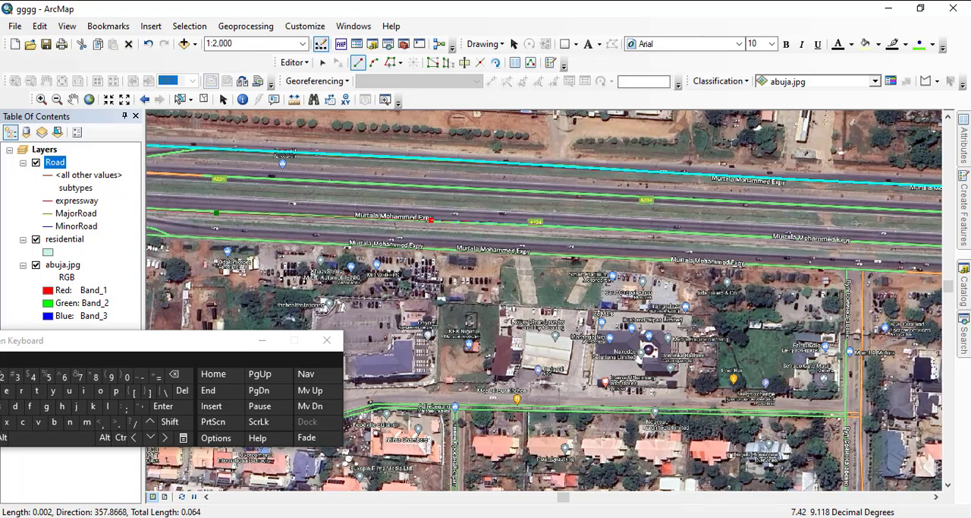
{"action": "scroll", "coordinate": [544, 289], "scroll_direction": "down", "scroll_amount": 2}
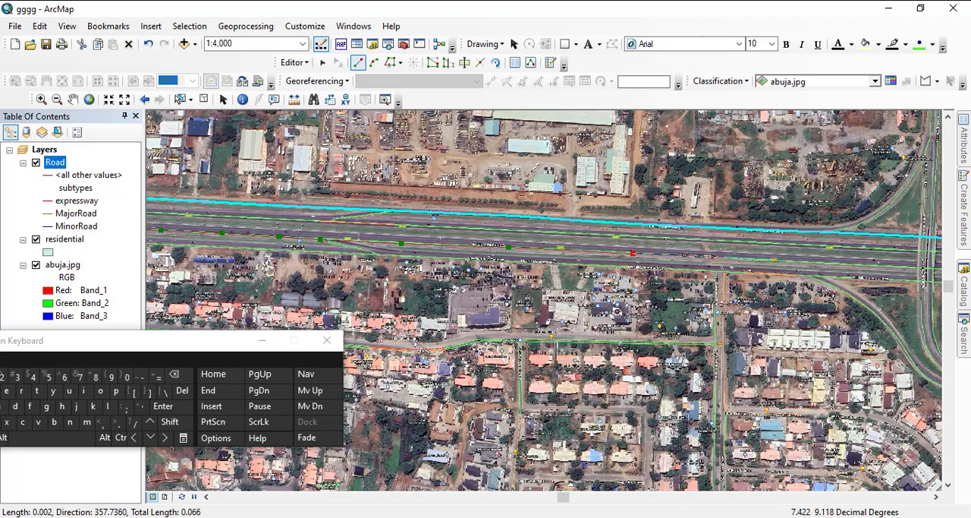
{"action": "left_click", "coordinate": [787, 259]}
{"action": "left_click", "coordinate": [912, 267]}
- Carry the expressway line under both overpasses of the loop interchange and on to the footbridge east of it
{"action": "left_click_drag", "start_coordinate": [912, 267], "coordinate": [355, 254]}
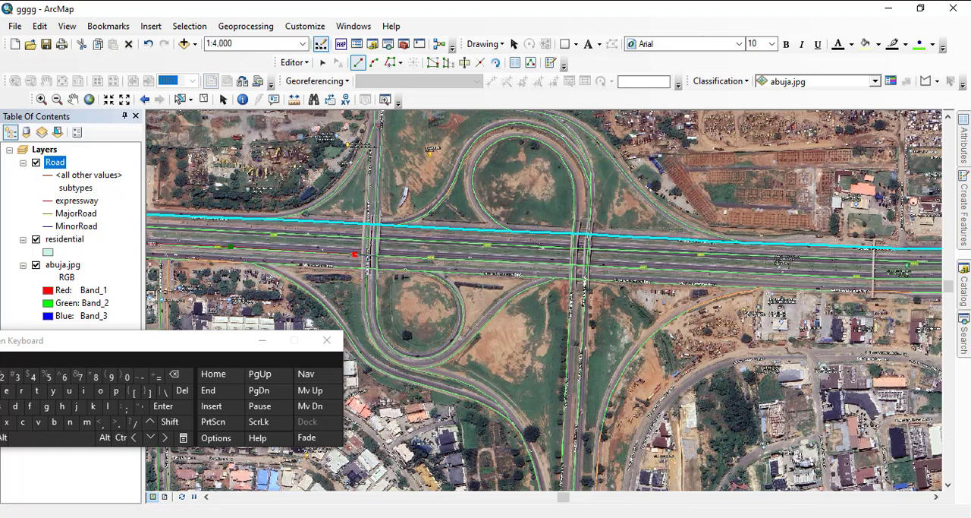
{"action": "left_click", "coordinate": [453, 259]}
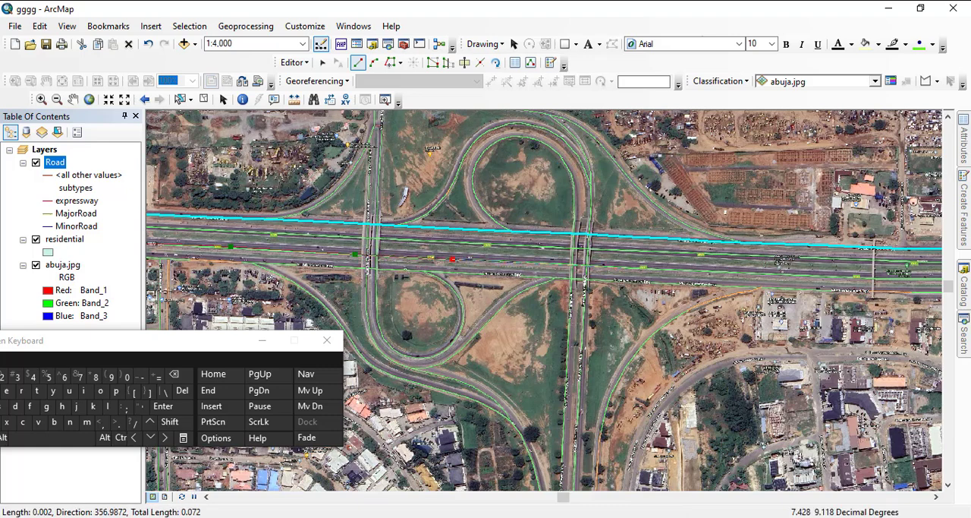
{"action": "left_click", "coordinate": [628, 268]}
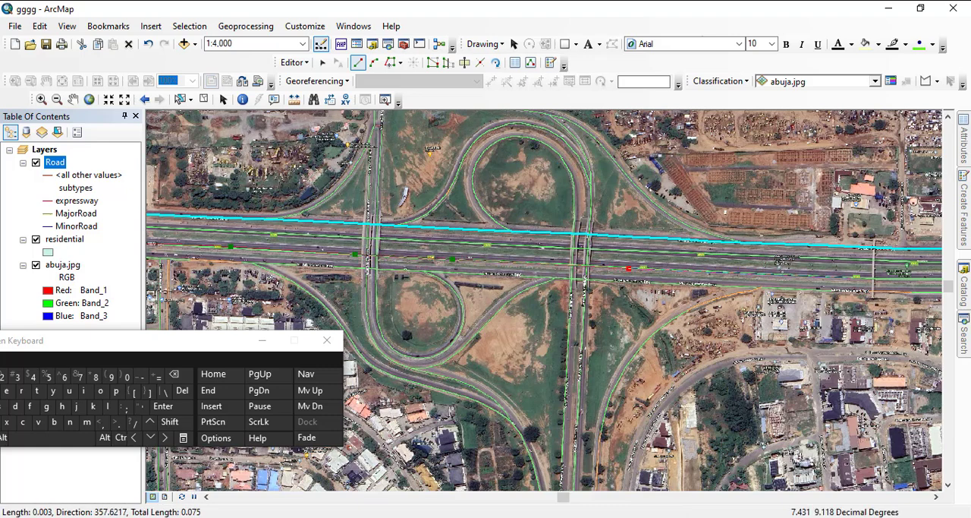
{"action": "left_click", "coordinate": [835, 277]}
- Trace the expressway line from the footbridge to near the image's eastern edge and finish the sketch
{"action": "mouse_move", "coordinate": [835, 277]}
{"action": "left_mouse_down"}
{"action": "mouse_move", "coordinate": [534, 257]}
{"action": "mouse_move", "coordinate": [405, 236]}
{"action": "left_mouse_up"}
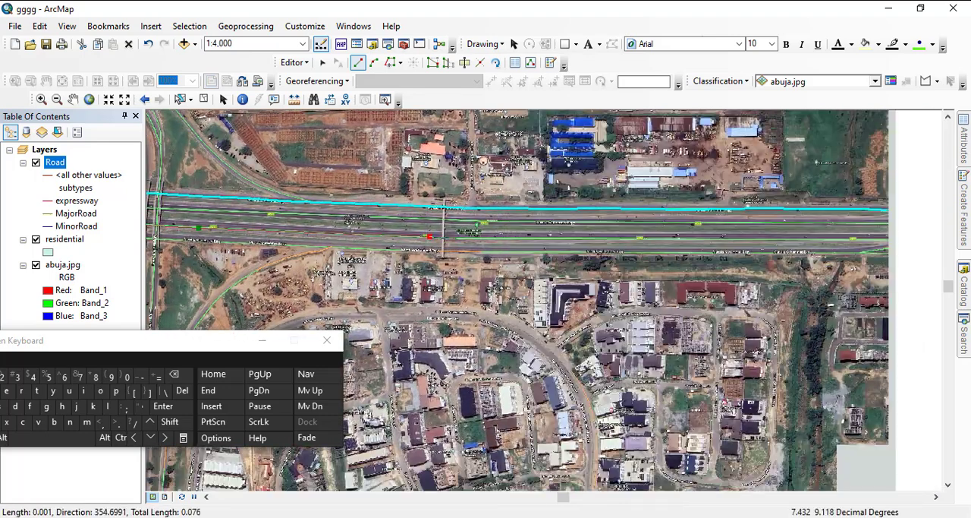
{"action": "left_click", "coordinate": [568, 236]}
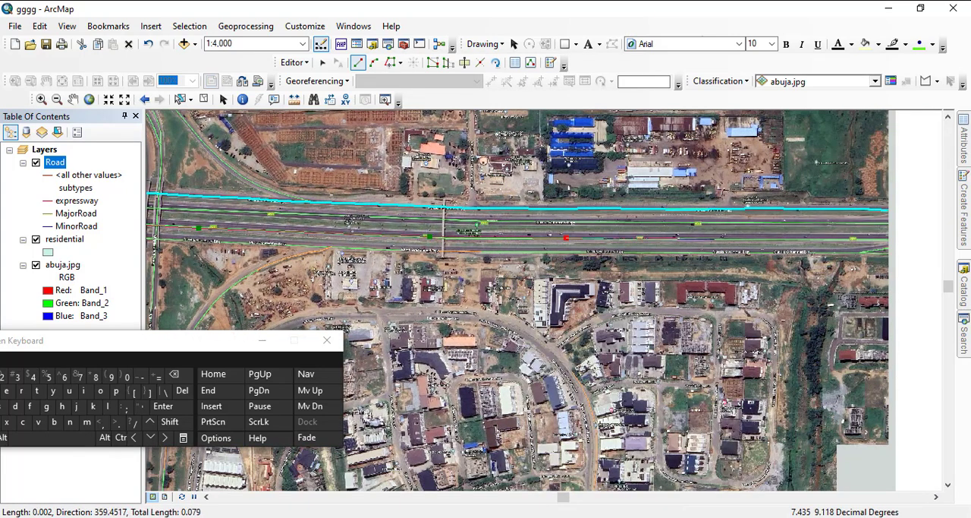
{"action": "left_click_drag", "start_coordinate": [727, 239], "coordinate": [463, 250]}
{"action": "left_click", "coordinate": [450, 247]}
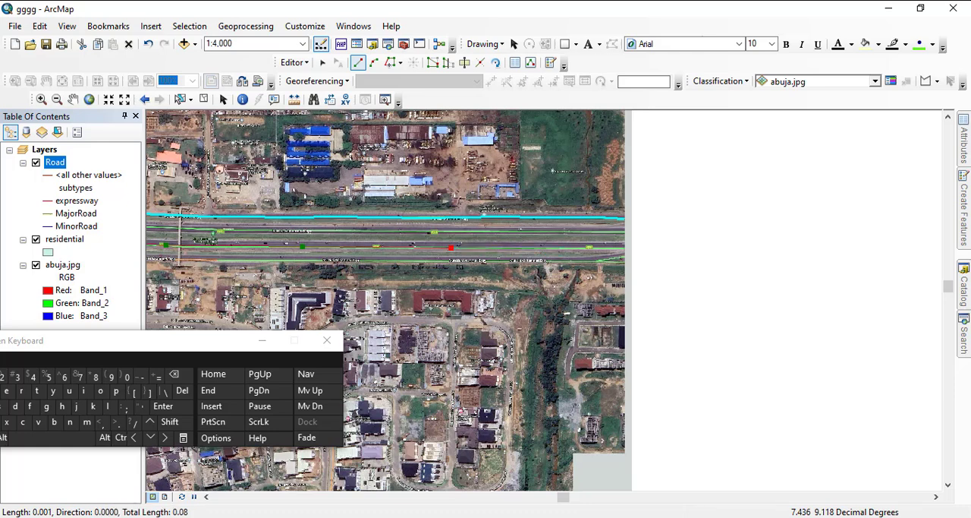
{"action": "left_click", "coordinate": [568, 247]}
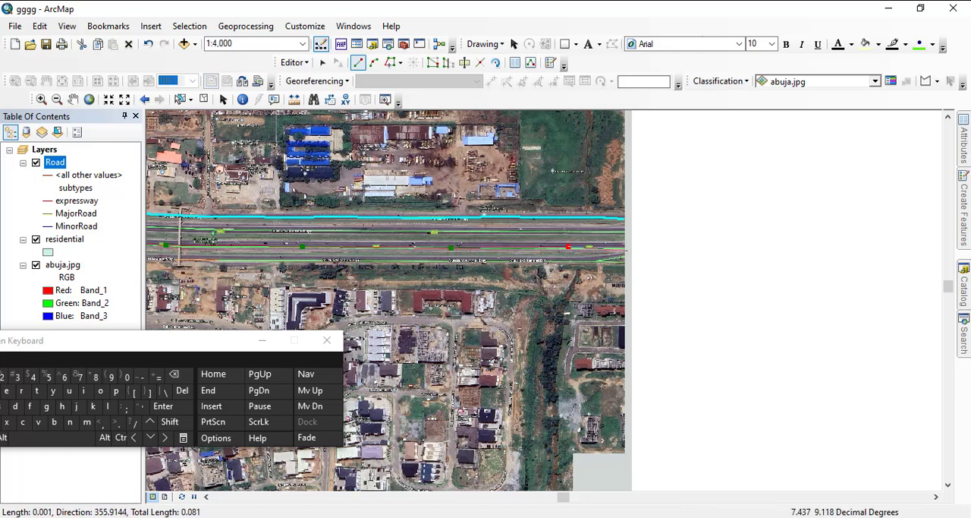
{"action": "key", "text": "F2"}
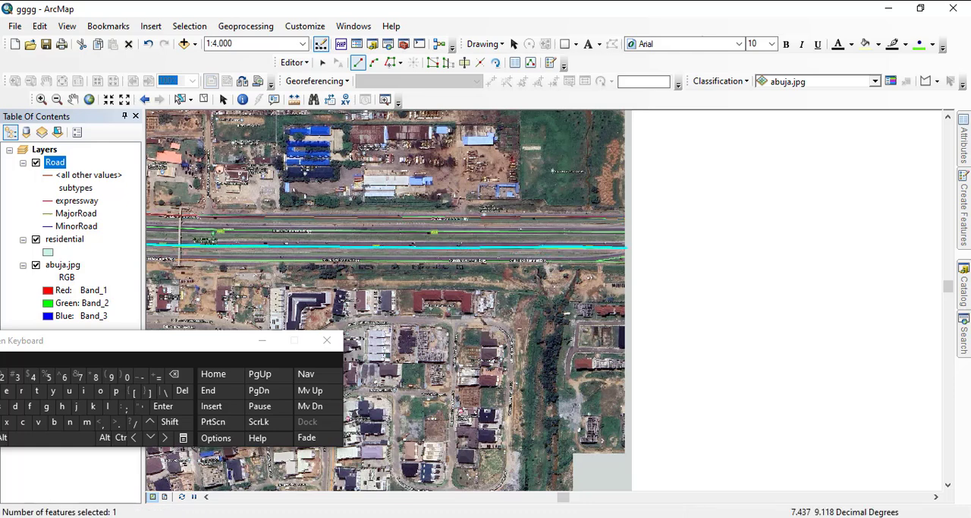
- Start a new expressway line at the image's eastern edge on Murtala Mohammed Expy's inner northern carriageway and trace it west with four vertices
{"action": "left_click_drag", "start_coordinate": [548, 226], "coordinate": [622, 191]}
{"action": "scroll", "coordinate": [804, 220], "scroll_direction": "down", "scroll_amount": 2}
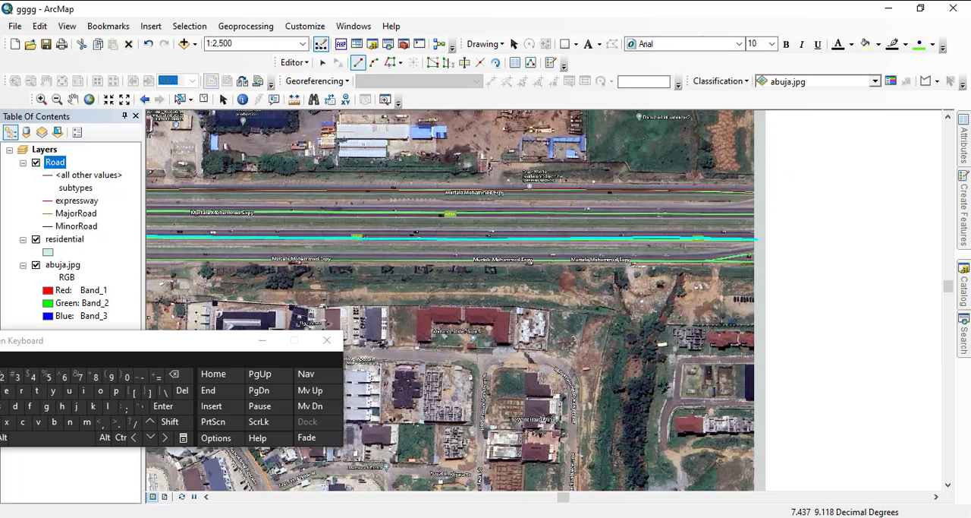
{"action": "left_click", "coordinate": [755, 214]}
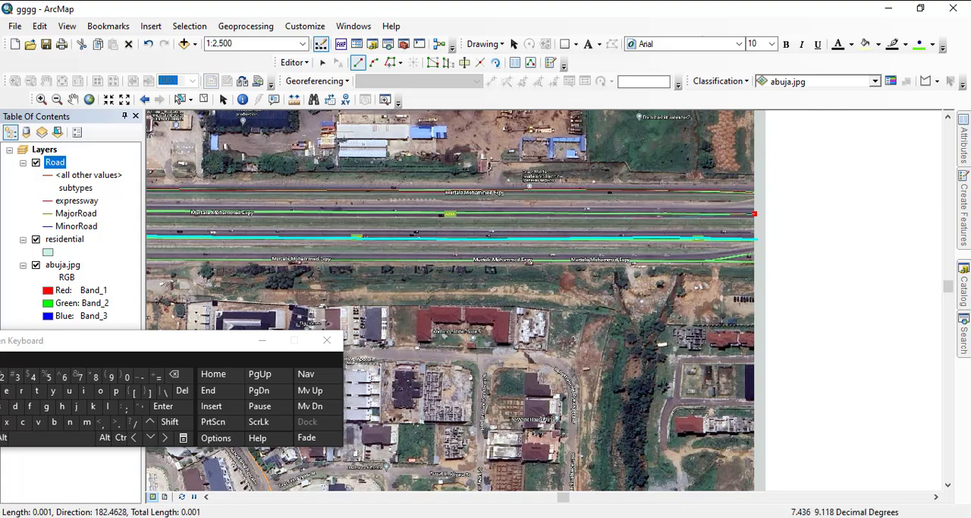
{"action": "left_click", "coordinate": [627, 214]}
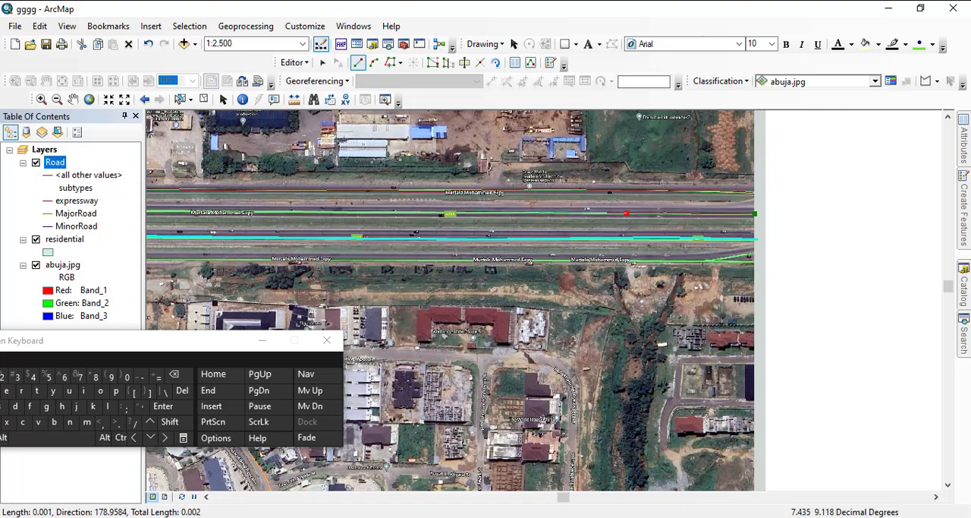
{"action": "left_click", "coordinate": [468, 213]}
{"action": "left_click", "coordinate": [289, 212]}
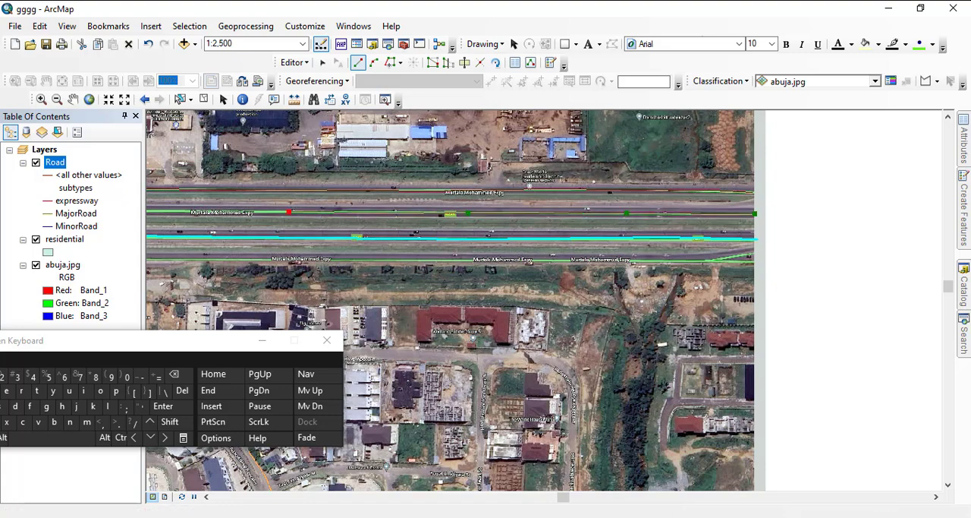
- Extend the expressway line west along the inner northern carriageway, under the footbridge and on to just east of the interchange's overpasses
{"action": "left_click_drag", "start_coordinate": [288, 212], "coordinate": [917, 204]}
{"action": "left_click", "coordinate": [826, 204]}
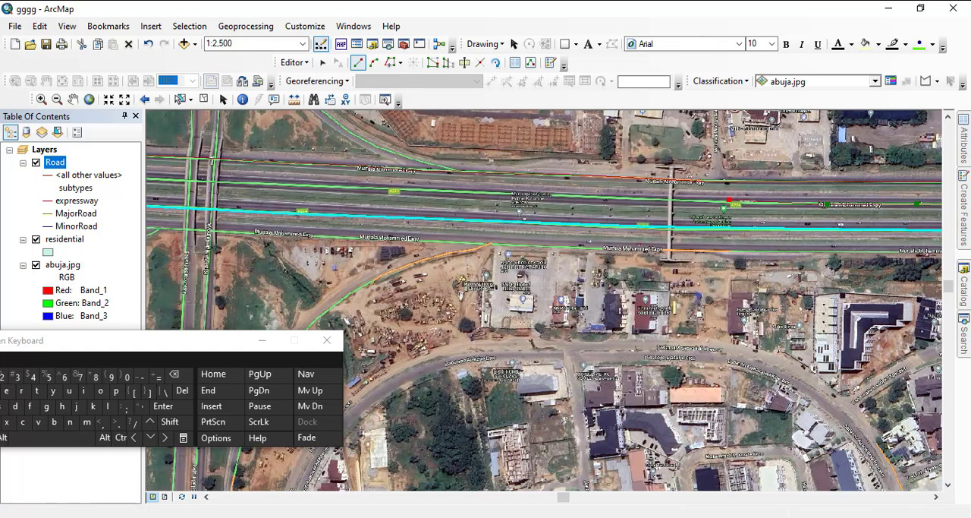
{"action": "left_click", "coordinate": [728, 201]}
{"action": "left_click", "coordinate": [686, 201]}
{"action": "left_click", "coordinate": [630, 197]}
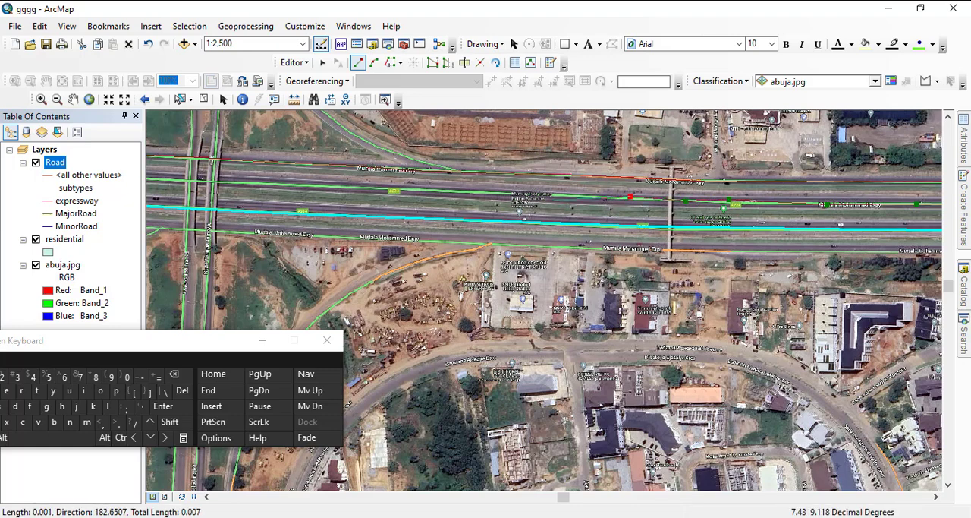
{"action": "left_click", "coordinate": [547, 195]}
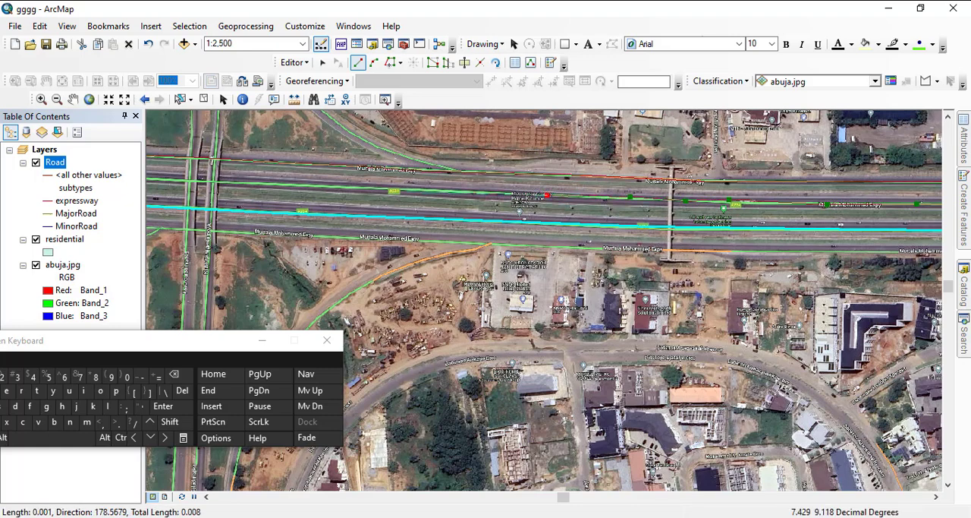
{"action": "left_click", "coordinate": [391, 189]}
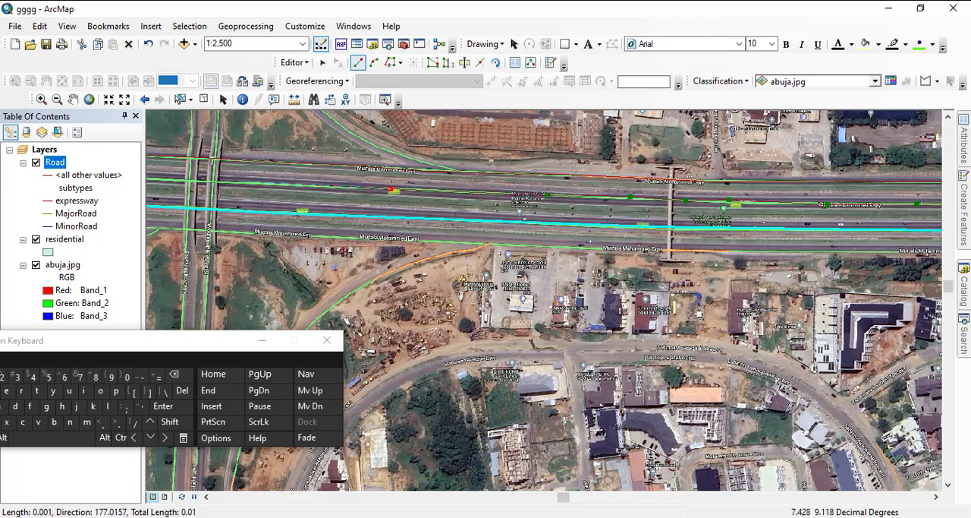
{"action": "left_click", "coordinate": [237, 182]}
- Carry the expressway line west under both pairs of interchange overpasses to just beyond the western one
{"action": "left_click_drag", "start_coordinate": [237, 183], "coordinate": [551, 218]}
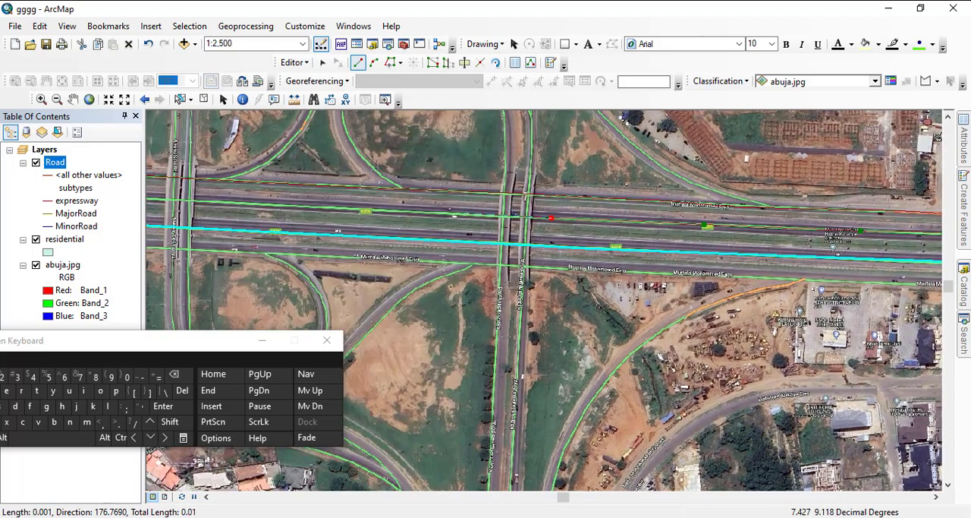
{"action": "left_click", "coordinate": [457, 215]}
{"action": "left_click", "coordinate": [246, 203]}
{"action": "left_click_drag", "start_coordinate": [246, 202], "coordinate": [612, 234]}
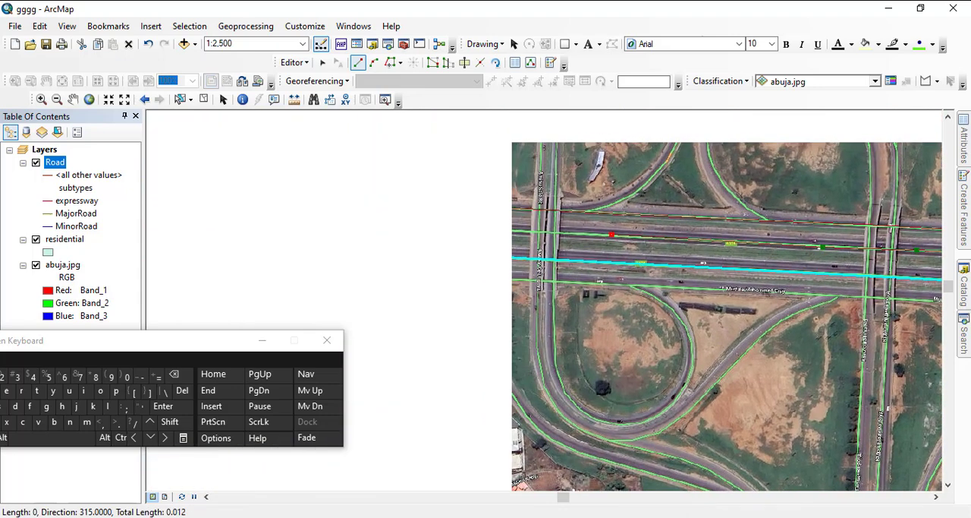
{"action": "left_click", "coordinate": [512, 230]}
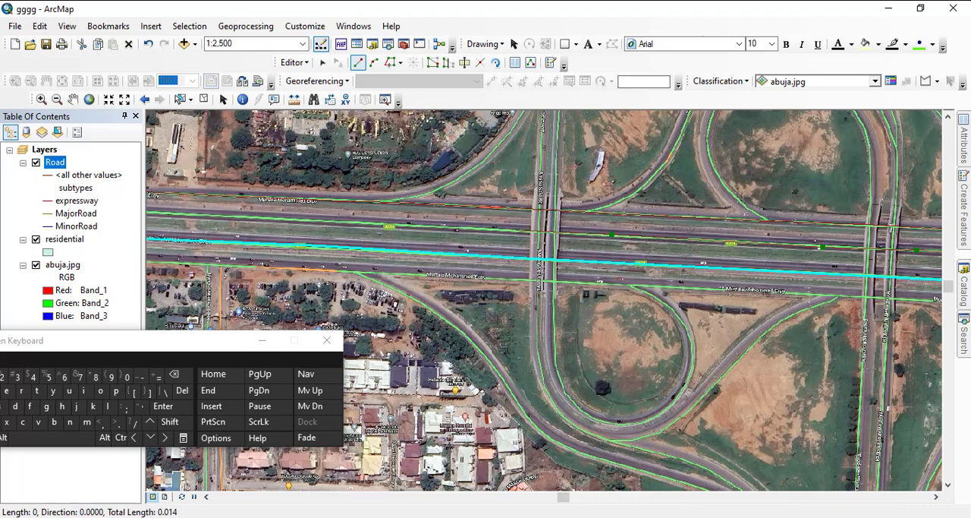
- Continue the expressway line west of the interchange along the inner northern carriageway, past the northern slip road's junction
{"action": "left_click", "coordinate": [409, 226]}
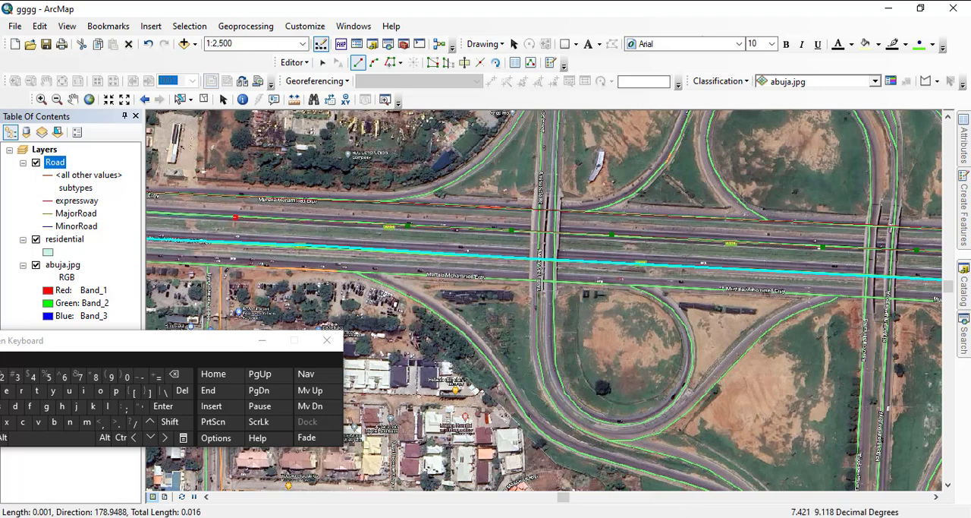
{"action": "left_click_drag", "start_coordinate": [202, 217], "coordinate": [698, 262]}
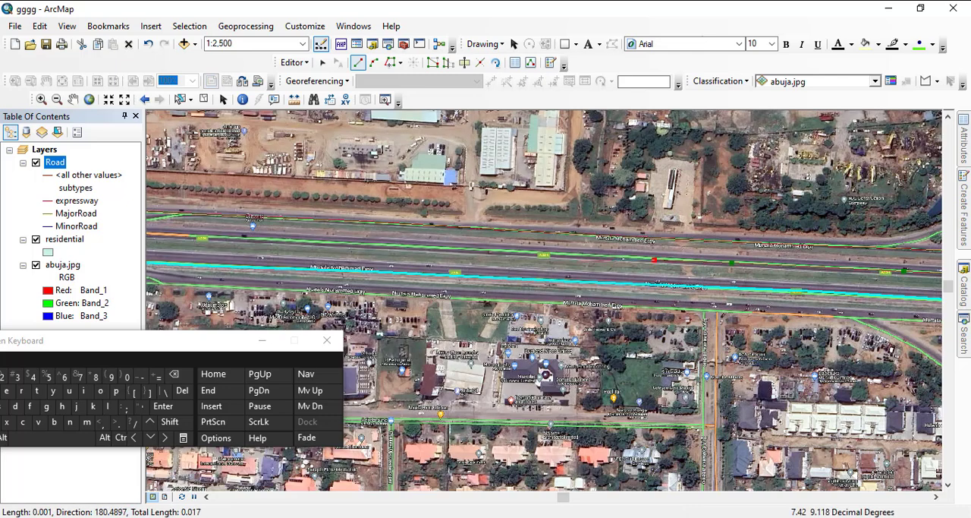
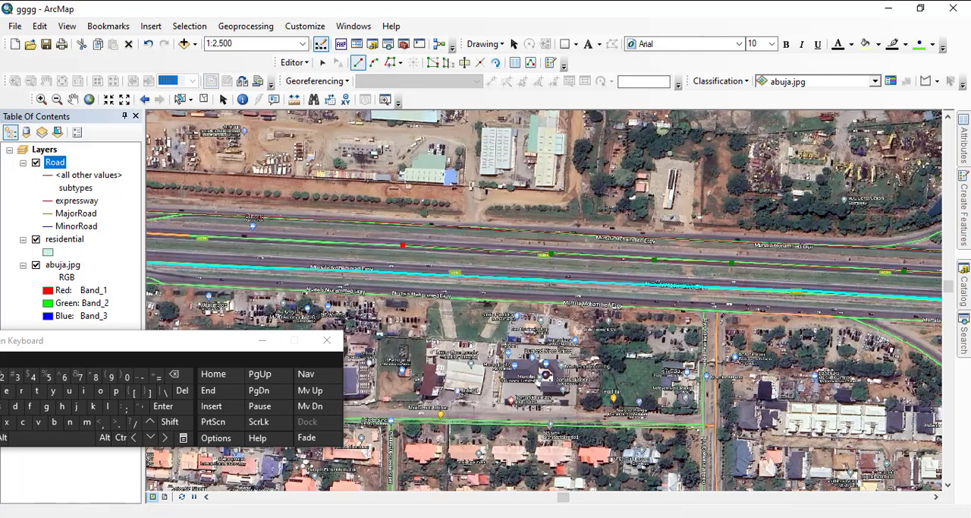
- Extend the expressway line west along the inner northern carriageway, past the northern slip link, to just beyond the northern side road
{"action": "left_click", "coordinate": [402, 245]}
{"action": "left_click", "coordinate": [201, 237]}
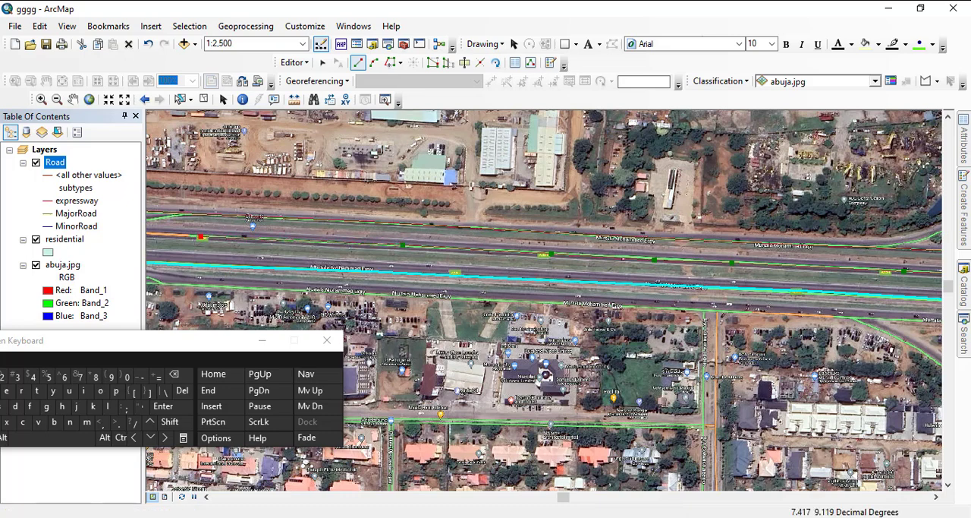
{"action": "left_click_drag", "start_coordinate": [201, 238], "coordinate": [734, 277]}
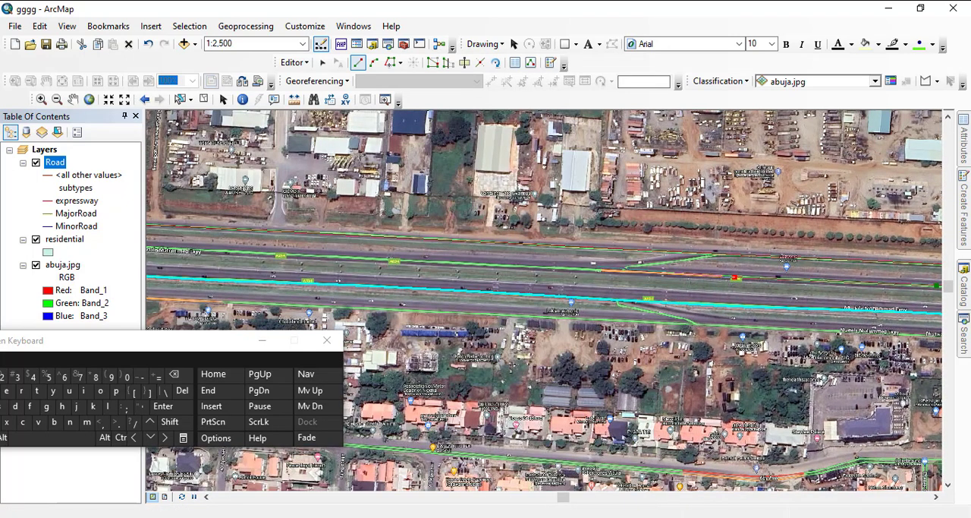
{"action": "left_click", "coordinate": [604, 271]}
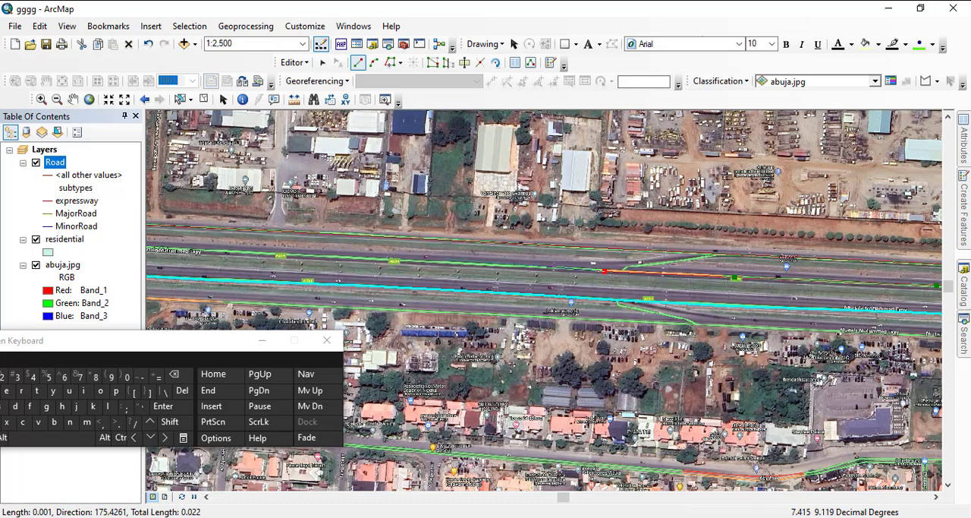
{"action": "left_click", "coordinate": [447, 262]}
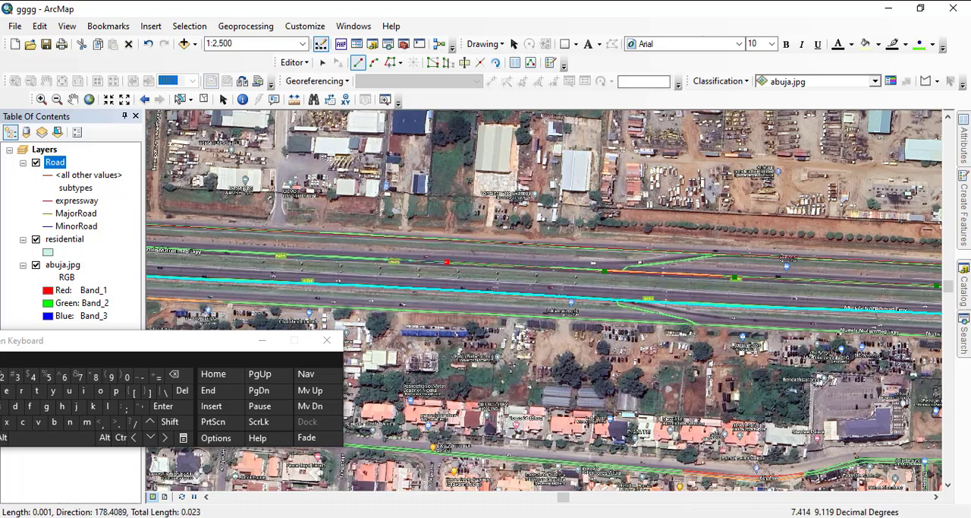
{"action": "left_click", "coordinate": [314, 256]}
{"action": "left_click", "coordinate": [190, 251]}
- Carry the expressway line west with closely spaced vertices to just past the next northern slip link's junction with the inner carriageway
{"action": "left_click_drag", "start_coordinate": [191, 250], "coordinate": [740, 287]}
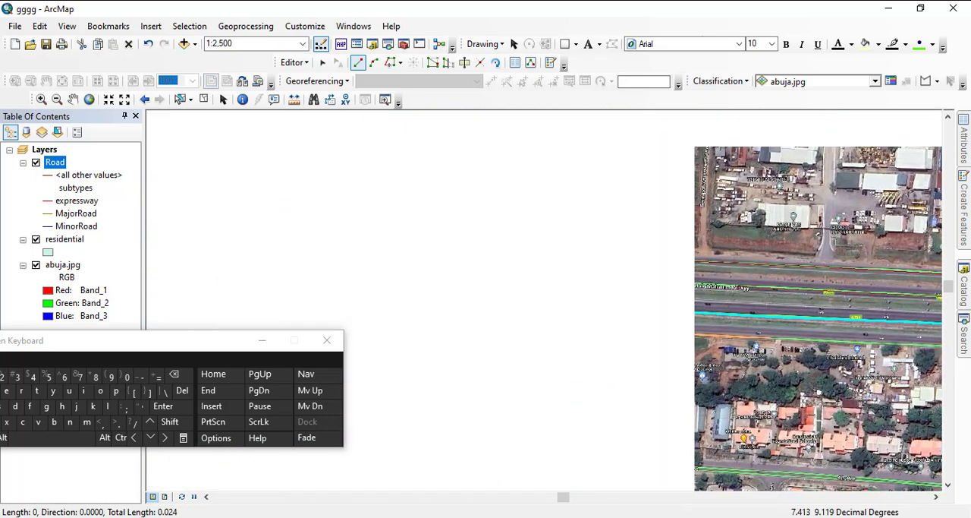
{"action": "left_click", "coordinate": [628, 281]}
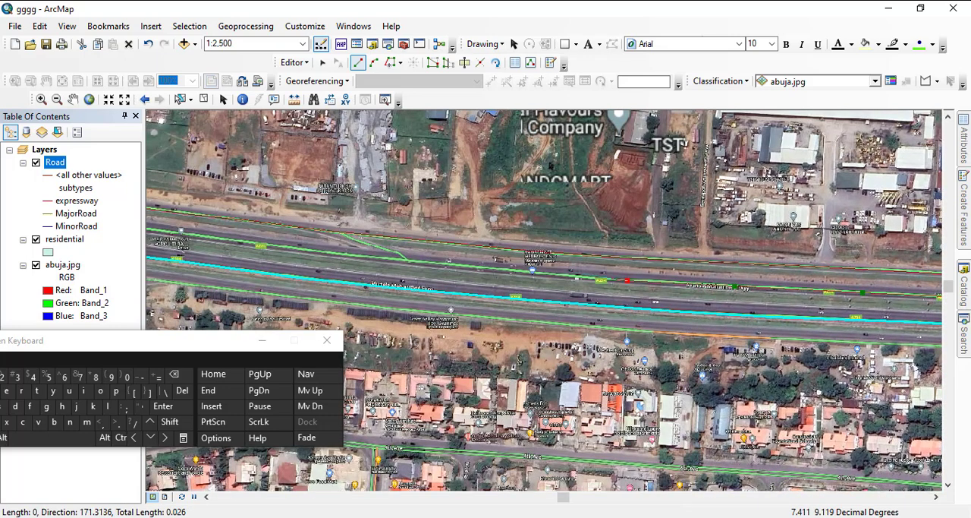
{"action": "left_click", "coordinate": [579, 277]}
{"action": "left_click", "coordinate": [513, 270]}
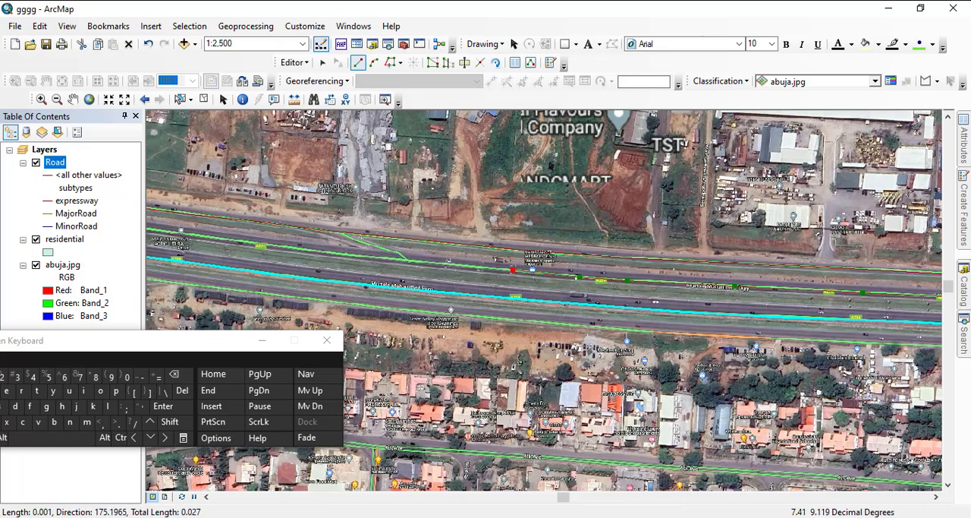
{"action": "left_click", "coordinate": [426, 263]}
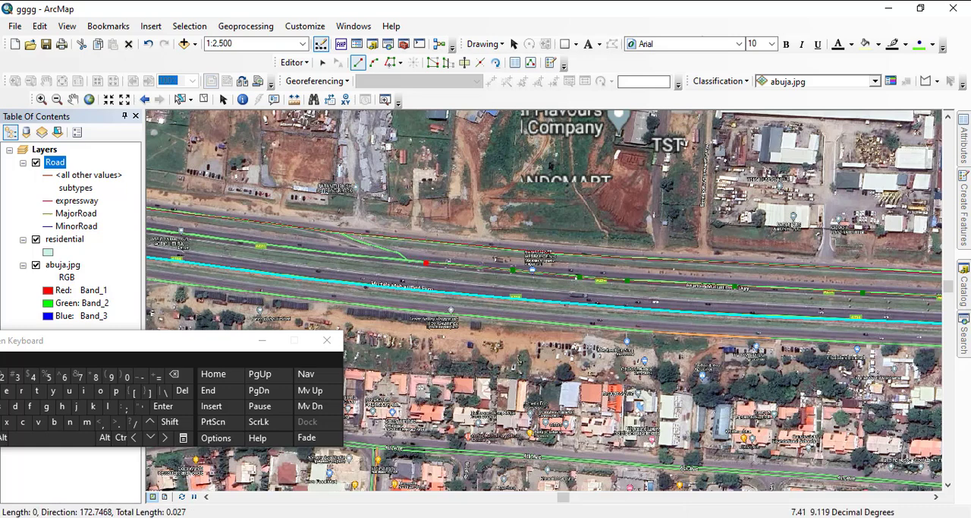
{"action": "left_click", "coordinate": [387, 260]}
- Continue the expressway line west along the inner northern carriageway and under the footbridge
{"action": "left_click_drag", "start_coordinate": [310, 251], "coordinate": [729, 294]}
{"action": "left_click", "coordinate": [730, 293]}
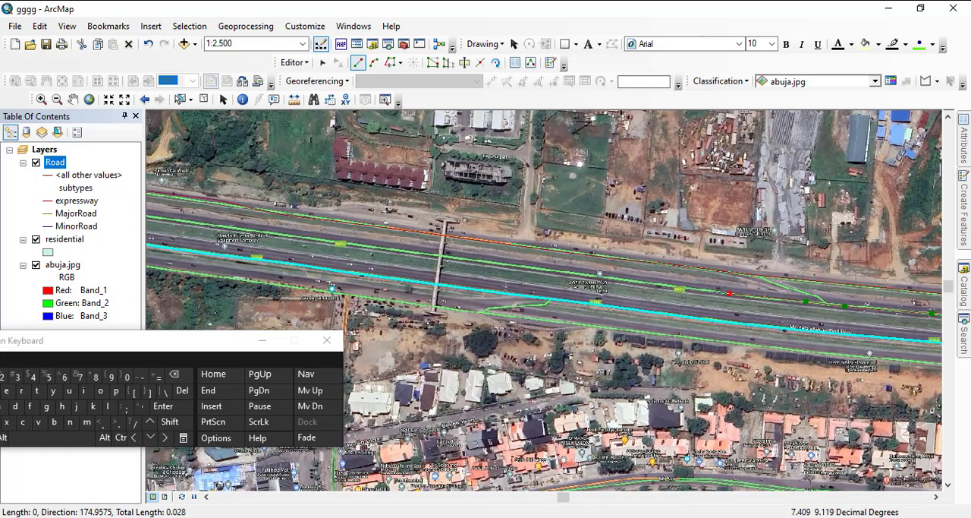
{"action": "left_click", "coordinate": [676, 286]}
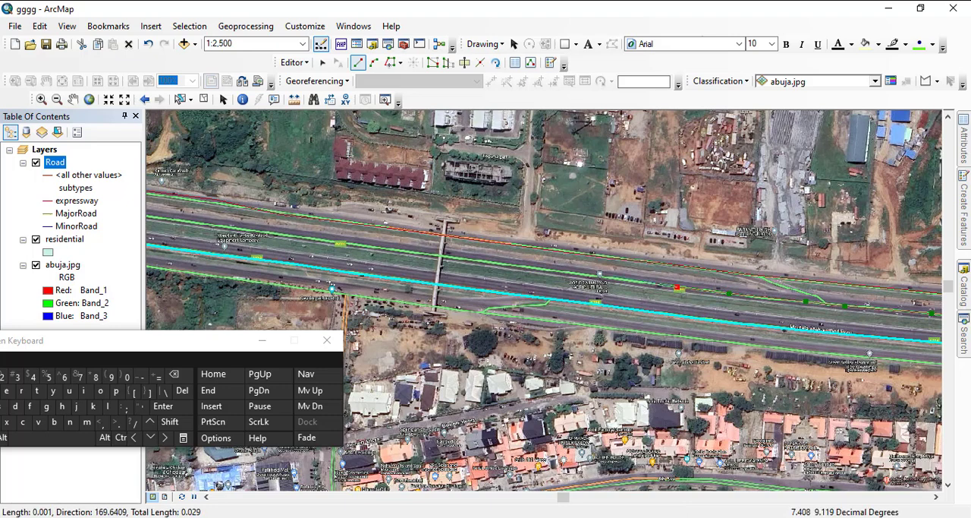
{"action": "left_click", "coordinate": [579, 273]}
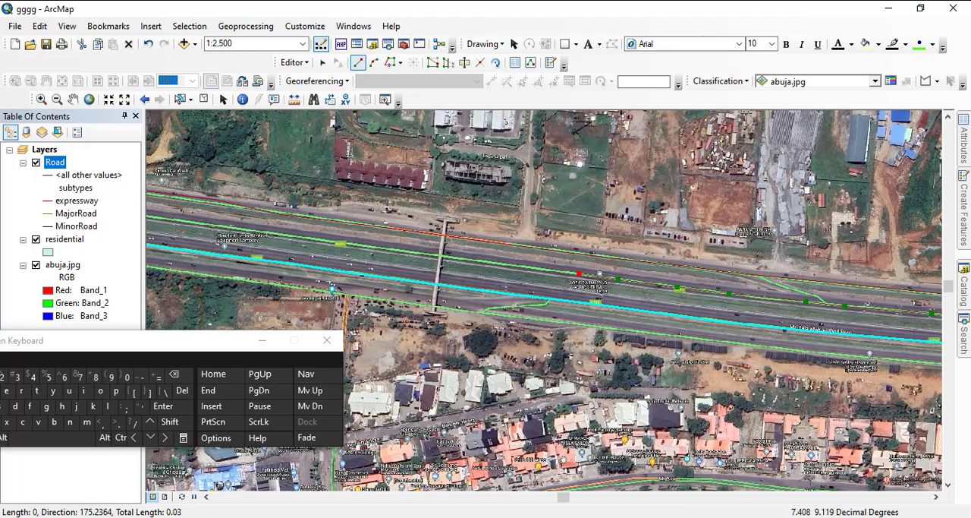
{"action": "left_click", "coordinate": [495, 263]}
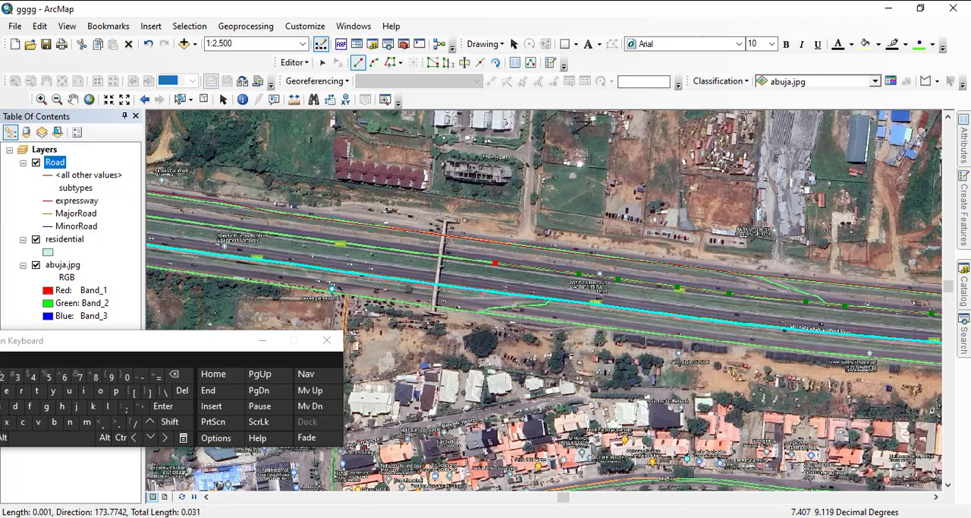
{"action": "left_click", "coordinate": [310, 237]}
- Trace the expressway line west from that footbridge, past the northern side road's junction and under the next footbridge
{"action": "left_click_drag", "start_coordinate": [310, 238], "coordinate": [711, 291]}
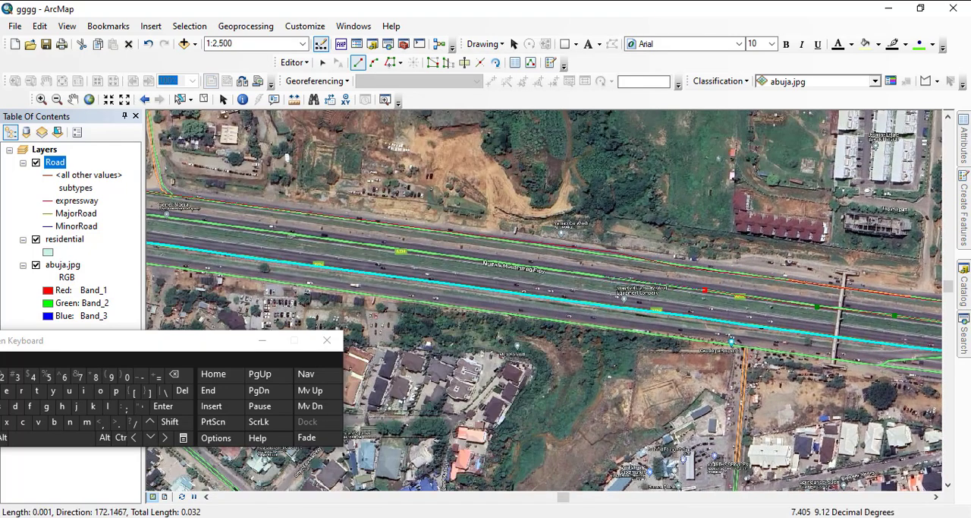
{"action": "left_click", "coordinate": [601, 276]}
{"action": "left_click", "coordinate": [514, 263]}
{"action": "left_click", "coordinate": [281, 233]}
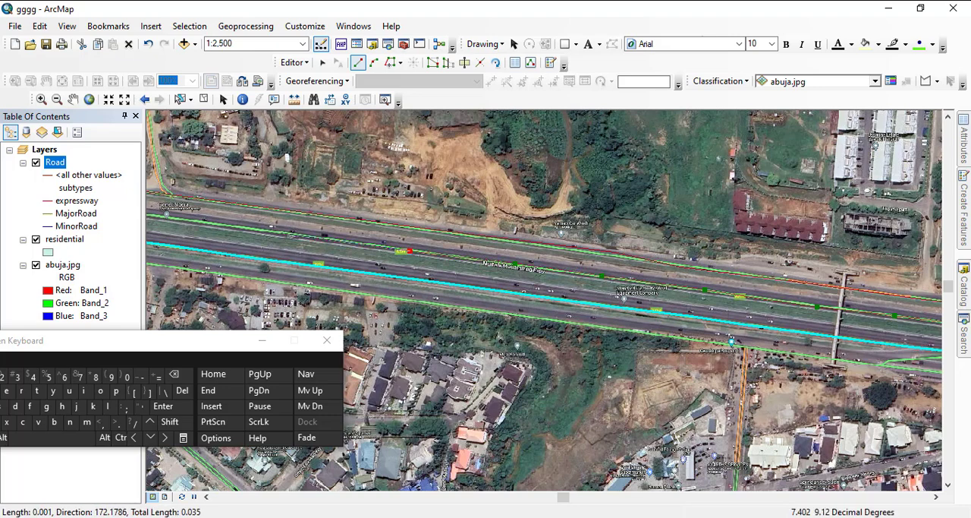
{"action": "left_click_drag", "start_coordinate": [281, 233], "coordinate": [693, 283]}
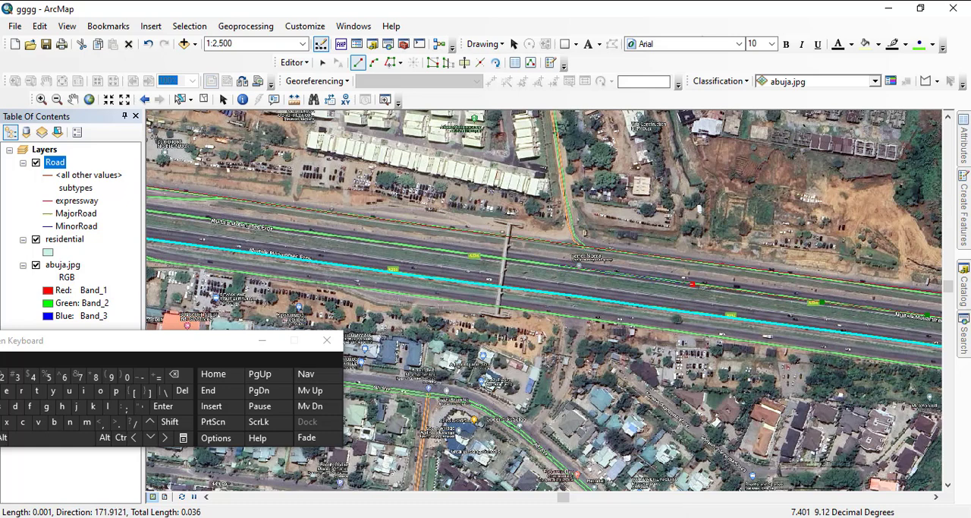
{"action": "left_click", "coordinate": [558, 265]}
{"action": "left_click", "coordinate": [480, 256]}
{"action": "left_click", "coordinate": [337, 236]}
- Extend the expressway line west of the second footbridge, past the northern slip link and along the open green land
{"action": "left_click_drag", "start_coordinate": [343, 235], "coordinate": [634, 268]}
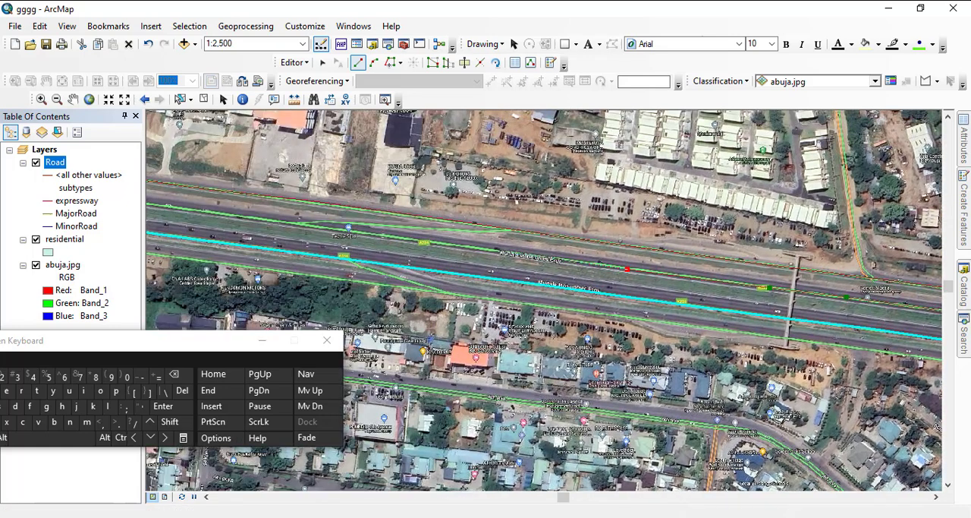
{"action": "left_click", "coordinate": [507, 252]}
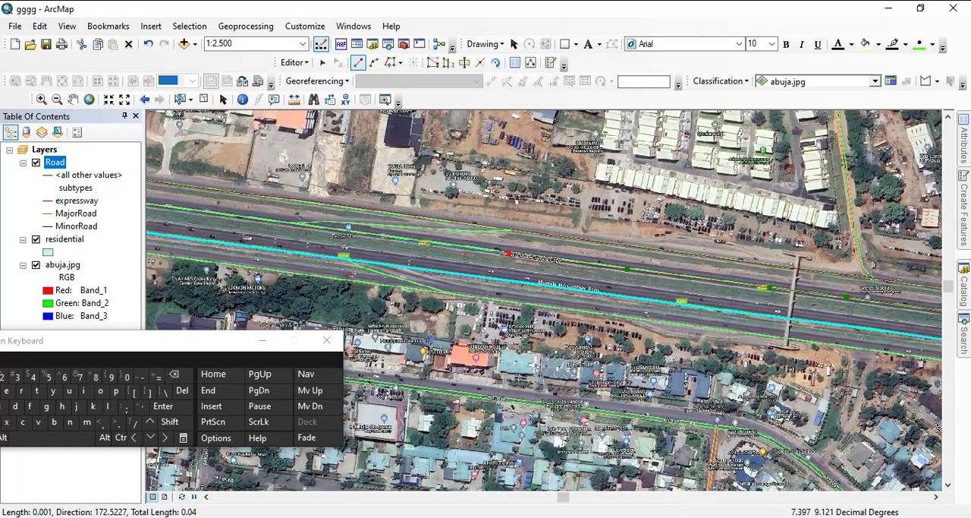
{"action": "left_click", "coordinate": [396, 238]}
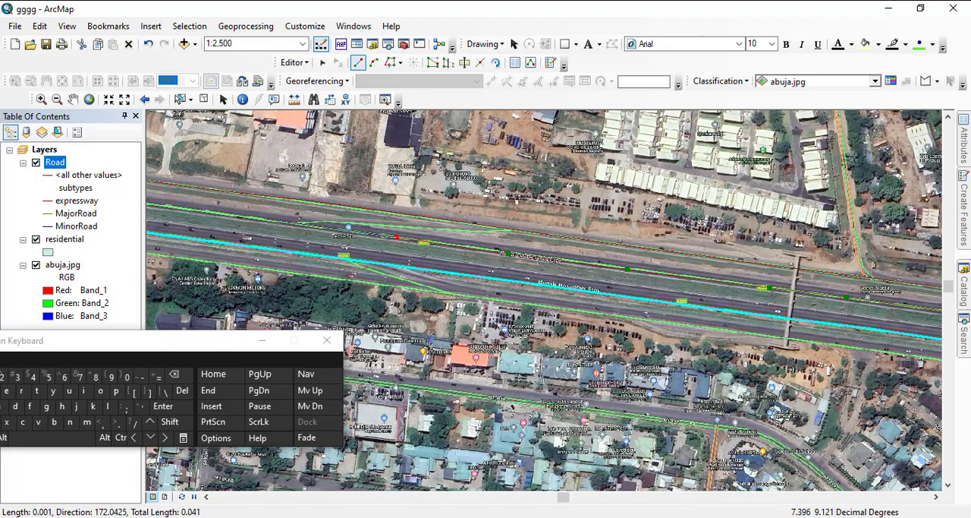
{"action": "left_click_drag", "start_coordinate": [396, 237], "coordinate": [893, 304]}
{"action": "left_click", "coordinate": [760, 286]}
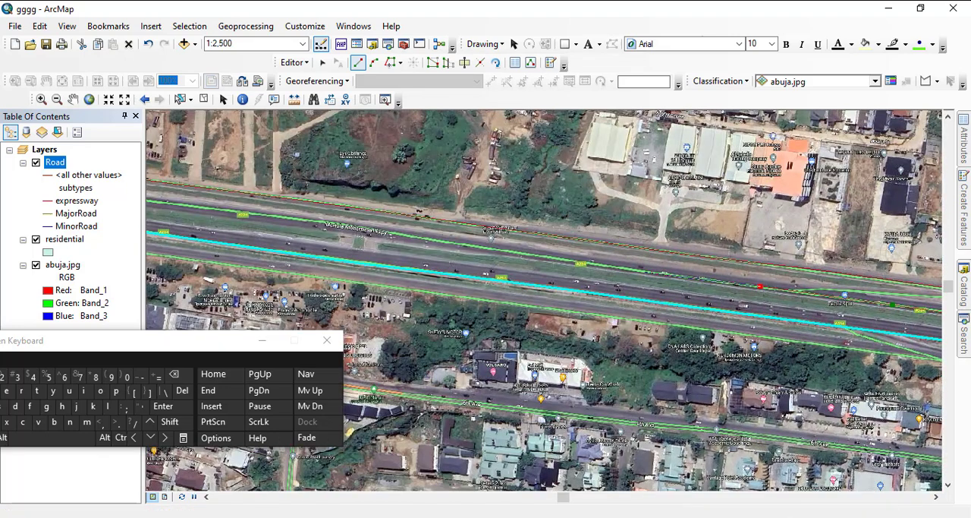
{"action": "left_click", "coordinate": [644, 271]}
{"action": "left_click", "coordinate": [431, 241]}
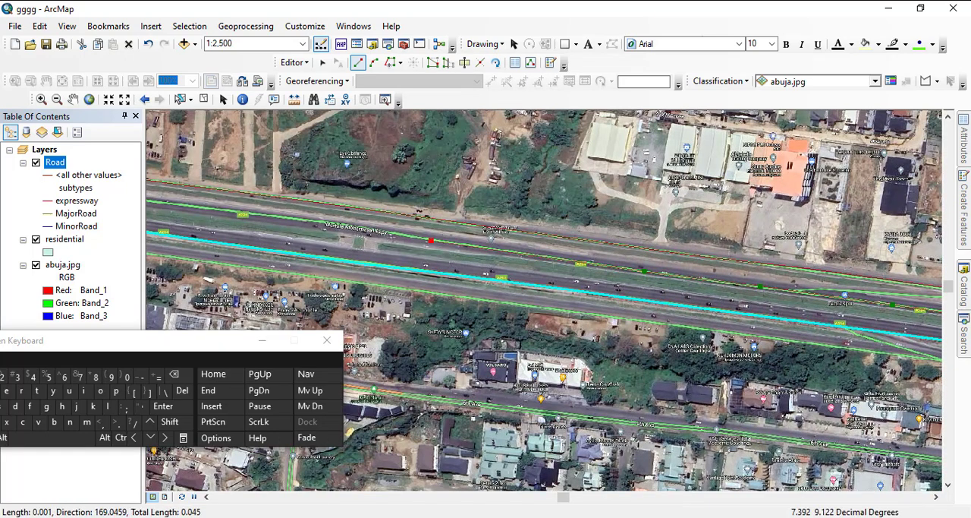
{"action": "left_click", "coordinate": [293, 217]}
- Continue the expressway line west past the short northern slip link that joins the inner carriageway
{"action": "left_click_drag", "start_coordinate": [292, 217], "coordinate": [832, 277]}
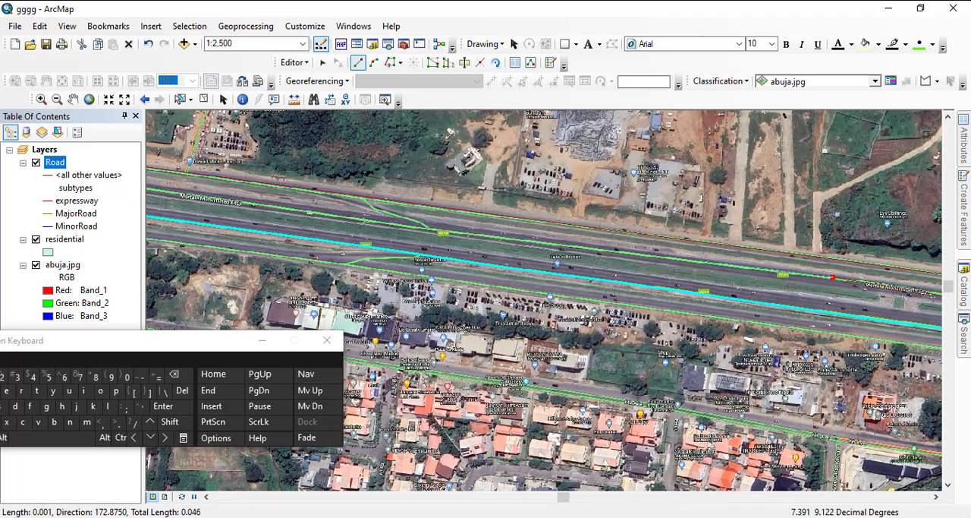
{"action": "left_click", "coordinate": [697, 260]}
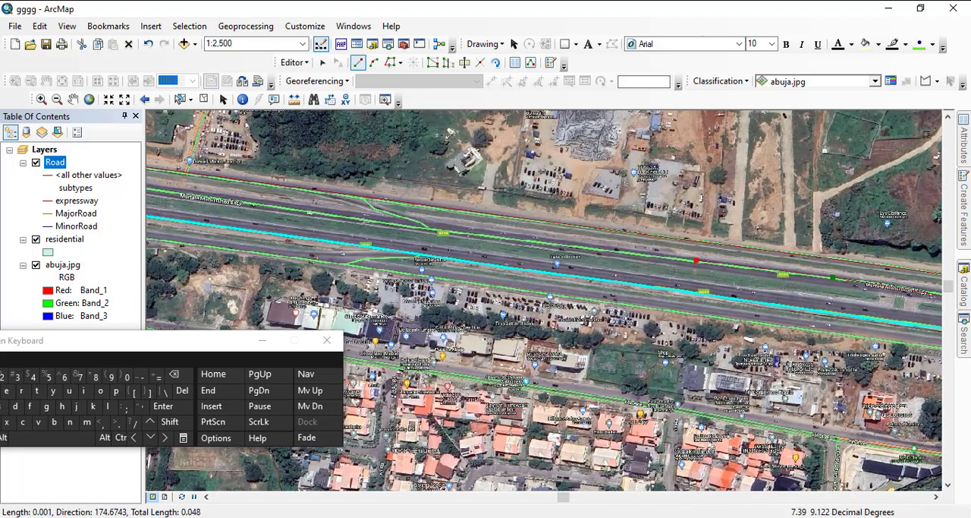
{"action": "left_click", "coordinate": [520, 242]}
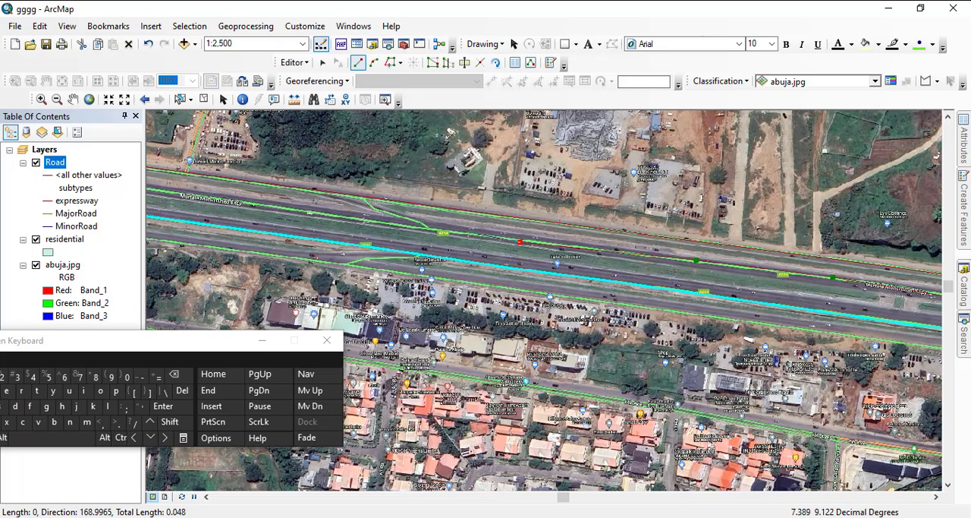
{"action": "left_click", "coordinate": [466, 233]}
{"action": "left_click", "coordinate": [366, 219]}
- Carry the expressway line west under the third footbridge and on towards the cloverleaf interchange
{"action": "left_click_drag", "start_coordinate": [365, 219], "coordinate": [516, 247]}
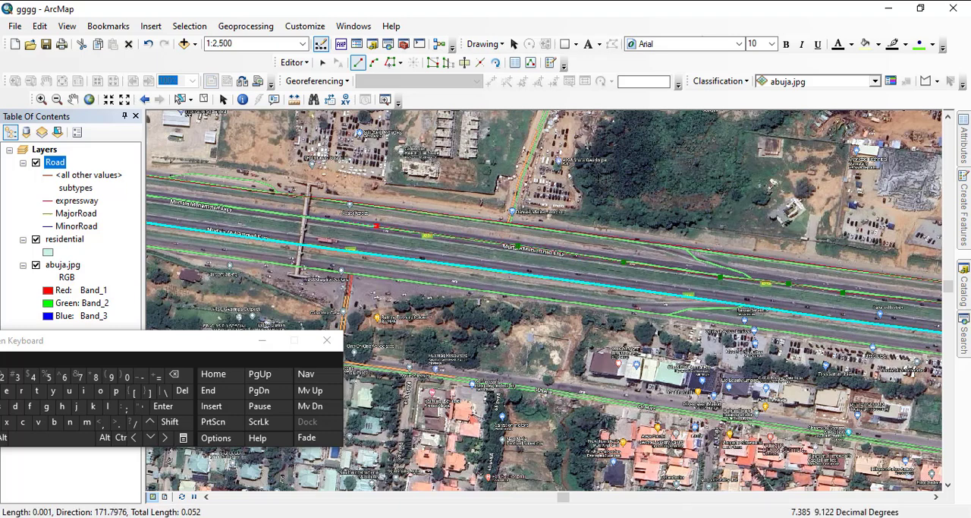
{"action": "left_click", "coordinate": [292, 214]}
{"action": "left_click_drag", "start_coordinate": [292, 214], "coordinate": [899, 284]}
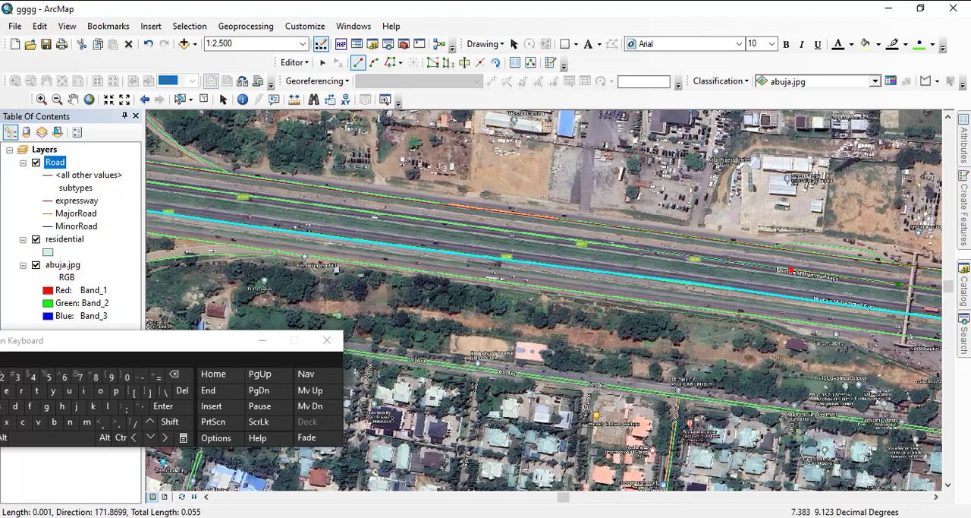
{"action": "left_click", "coordinate": [623, 246]}
{"action": "left_click", "coordinate": [465, 226]}
{"action": "left_click", "coordinate": [308, 203]}
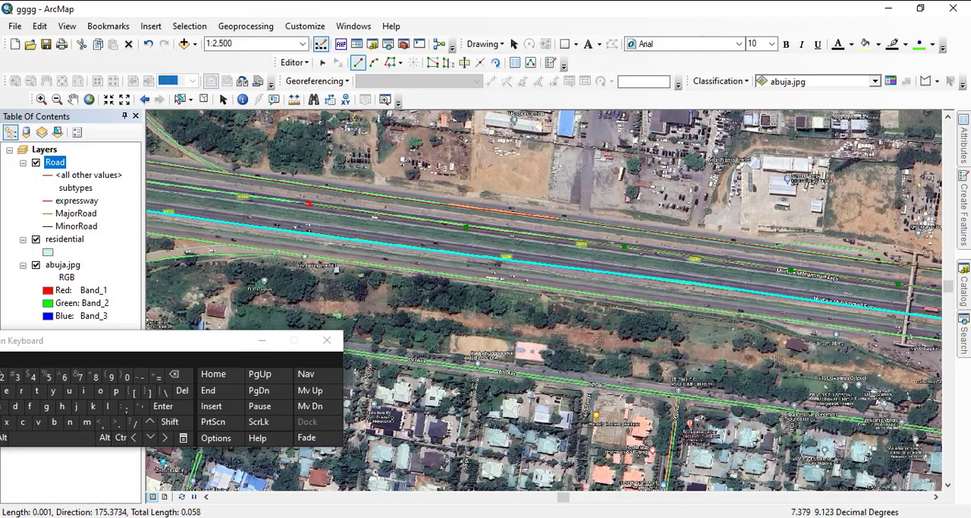
{"action": "left_click", "coordinate": [193, 189]}
- Trace the curving inner northern carriageway with expressway vertices to just east of the cloverleaf interchange's overpasses
{"action": "left_click_drag", "start_coordinate": [193, 189], "coordinate": [597, 248]}
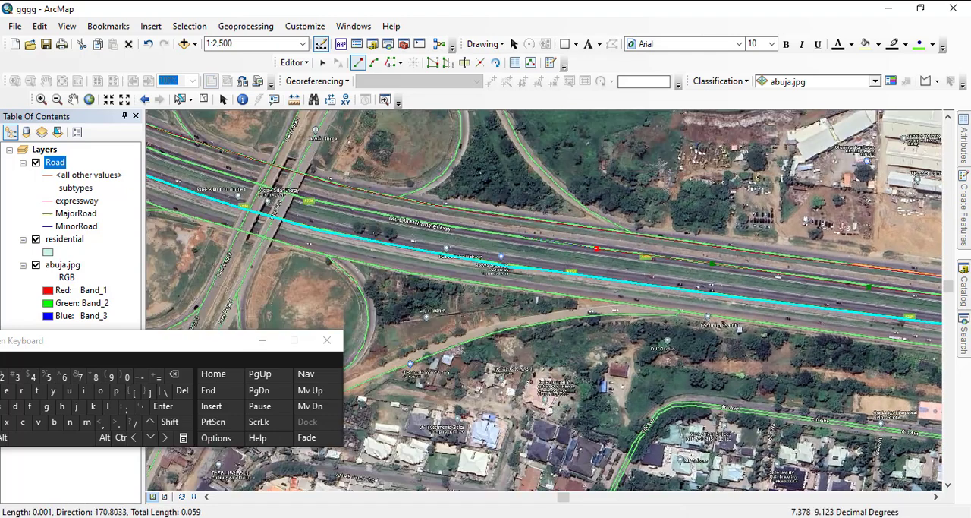
{"action": "left_click", "coordinate": [522, 238]}
{"action": "left_click", "coordinate": [448, 226]}
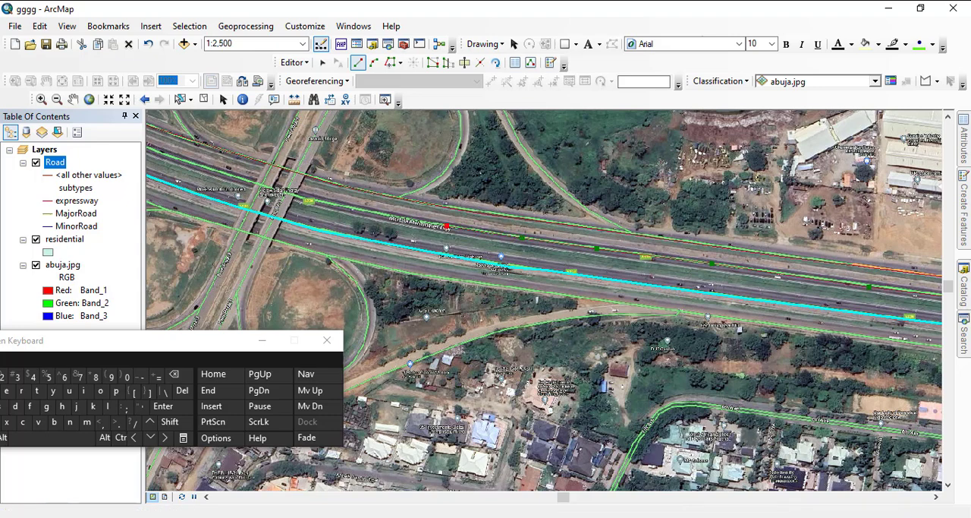
{"action": "left_click", "coordinate": [379, 214]}
{"action": "left_click", "coordinate": [320, 202]}
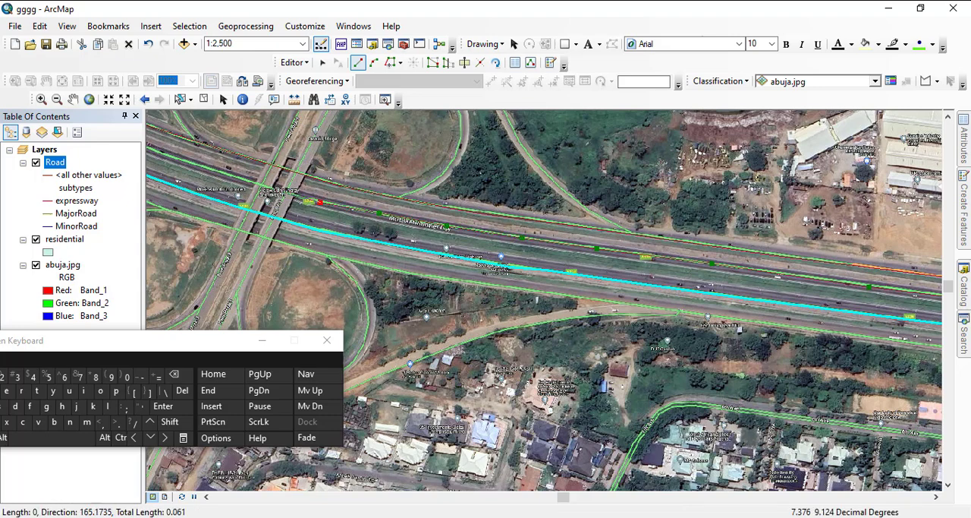
- Extend the expressway line under the cloverleaf overpasses and northwest past the interchange's northwestern loop
{"action": "left_click_drag", "start_coordinate": [291, 209], "coordinate": [586, 282]}
{"action": "left_click", "coordinate": [528, 250]}
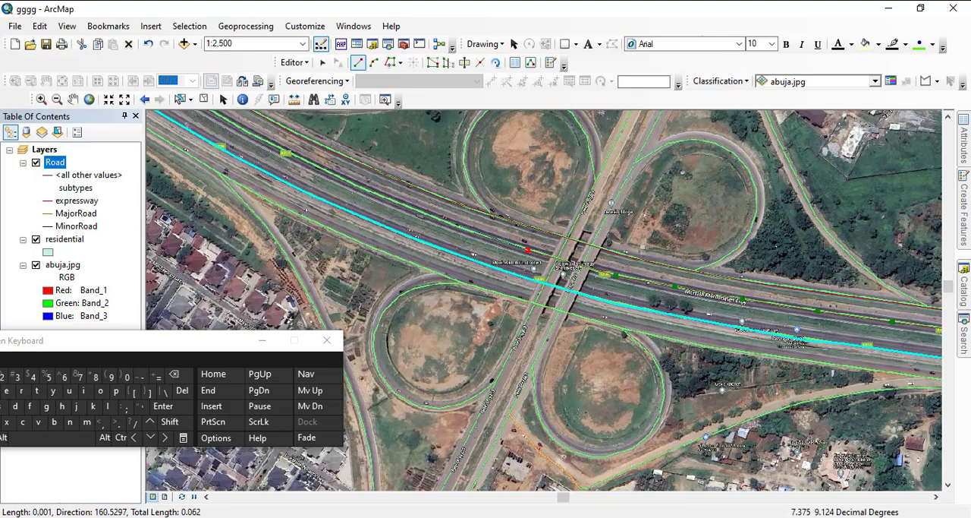
{"action": "left_click", "coordinate": [457, 225]}
{"action": "left_click", "coordinate": [323, 172]}
{"action": "left_click", "coordinate": [236, 126]}
- Carry the expressway line northwest from the cloverleaf interchange to just before the next northern slip link
{"action": "mouse_move", "coordinate": [236, 126]}
{"action": "left_mouse_down"}
{"action": "mouse_move", "coordinate": [380, 224]}
{"action": "mouse_move", "coordinate": [527, 300]}
{"action": "left_mouse_up"}
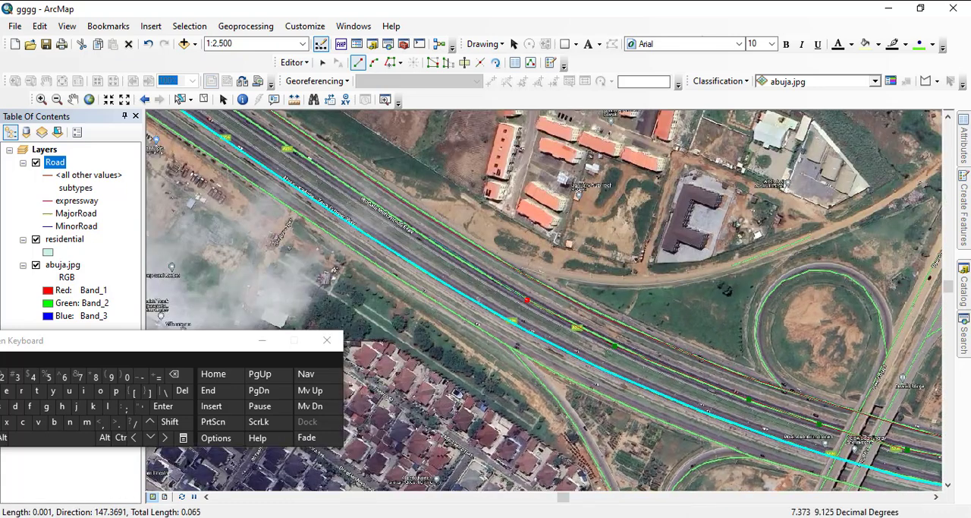
{"action": "left_click", "coordinate": [427, 236]}
{"action": "left_click", "coordinate": [363, 198]}
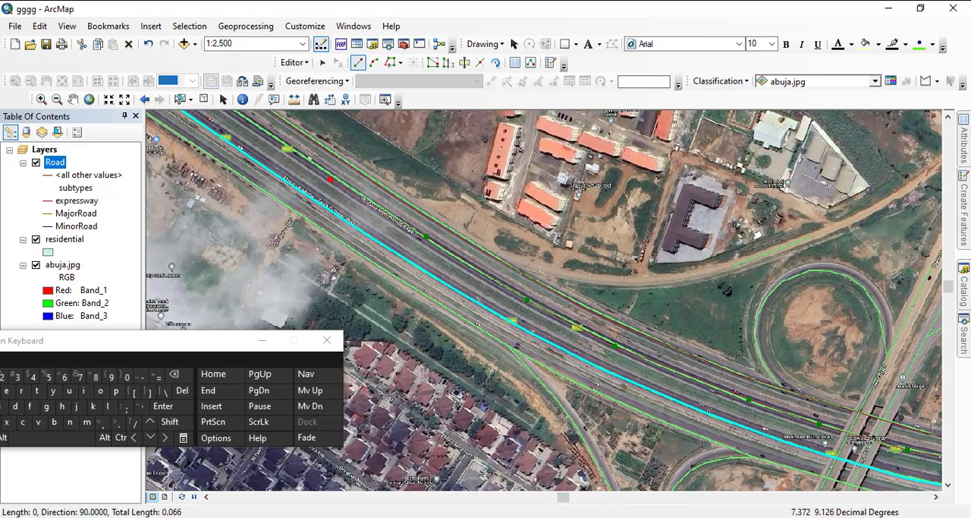
{"action": "left_click_drag", "start_coordinate": [363, 198], "coordinate": [663, 394]}
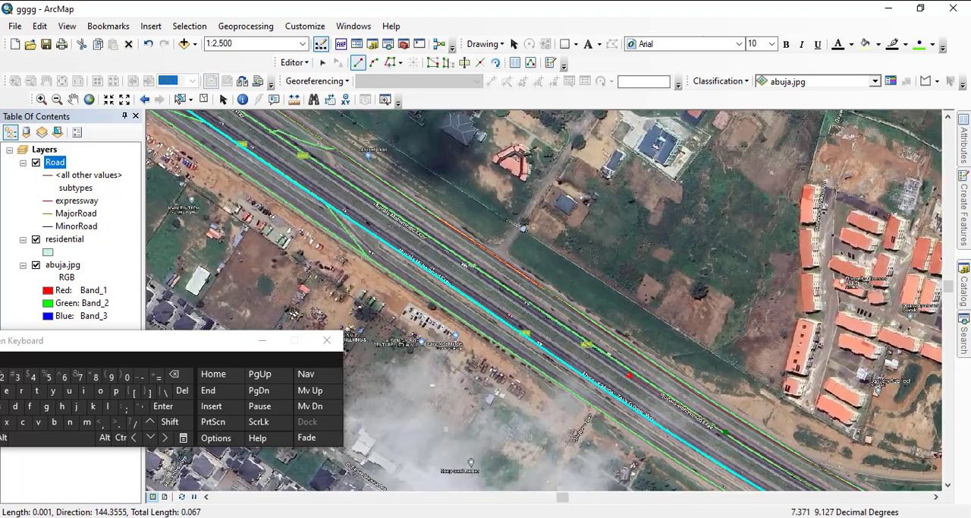
{"action": "left_click", "coordinate": [523, 298]}
{"action": "left_click", "coordinate": [348, 184]}
- Carry the northern carriageway's expressway line northwest past the slip links to the next footbridge
{"action": "mouse_move", "coordinate": [348, 184]}
{"action": "left_mouse_down"}
{"action": "mouse_move", "coordinate": [488, 274]}
{"action": "mouse_move", "coordinate": [662, 358]}
{"action": "left_mouse_up"}
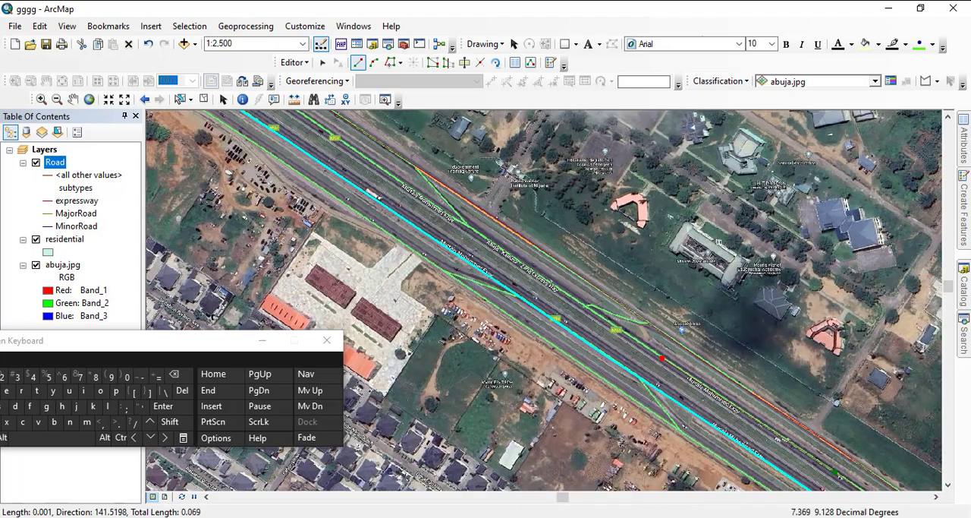
{"action": "left_click", "coordinate": [555, 288]}
{"action": "left_click", "coordinate": [414, 195]}
{"action": "left_click_drag", "start_coordinate": [396, 151], "coordinate": [609, 302]}
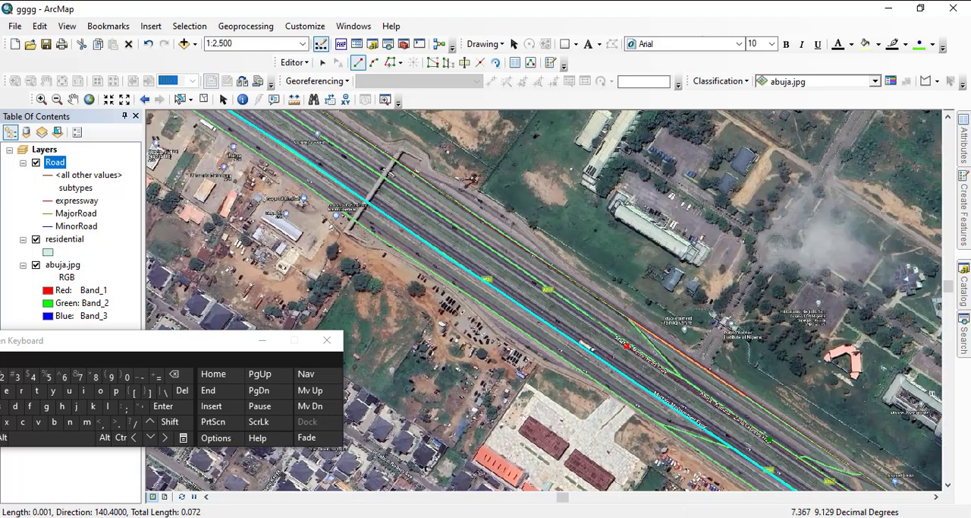
{"action": "left_click", "coordinate": [535, 275]}
{"action": "left_click", "coordinate": [381, 175]}
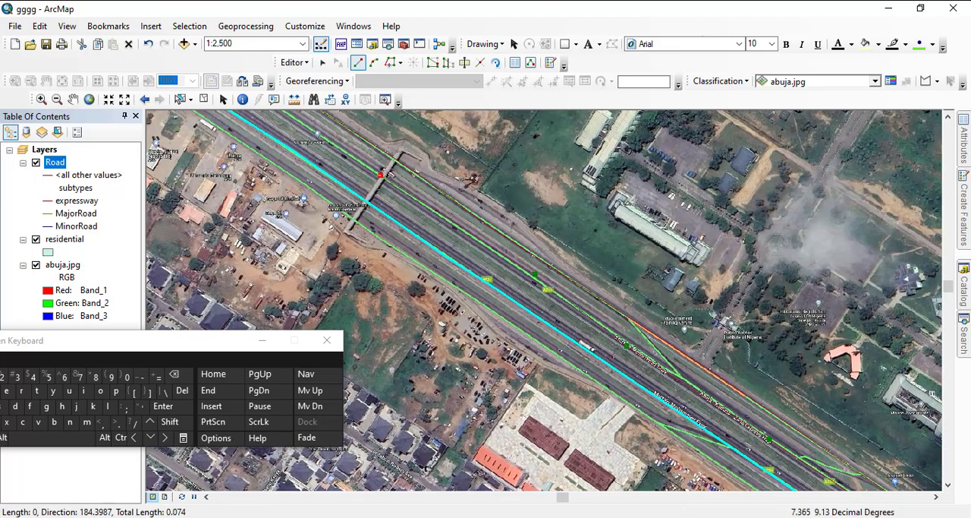
- Extend the expressway line northwest from the footbridge and under the northwestern interchange's twin overpasses
{"action": "left_click", "coordinate": [289, 114]}
{"action": "left_click_drag", "start_coordinate": [291, 115], "coordinate": [482, 244]}
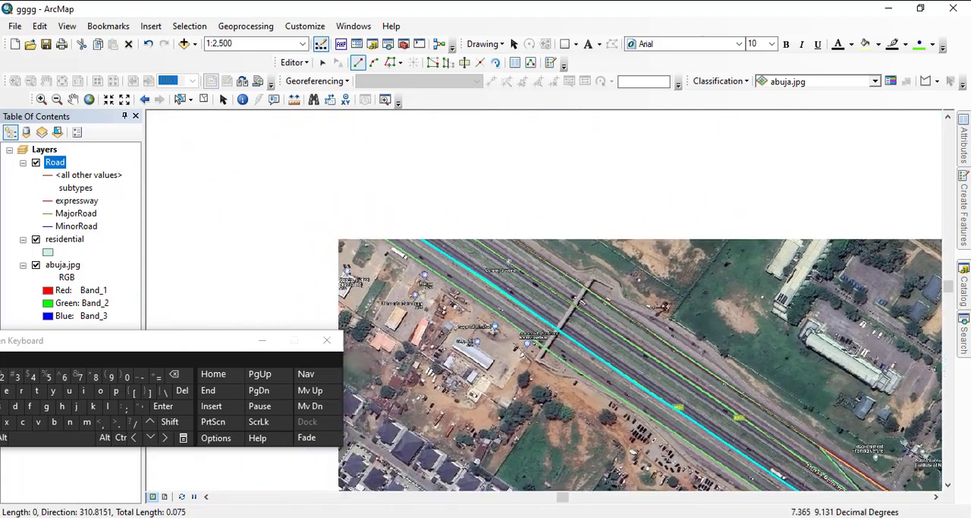
{"action": "left_click", "coordinate": [388, 180]}
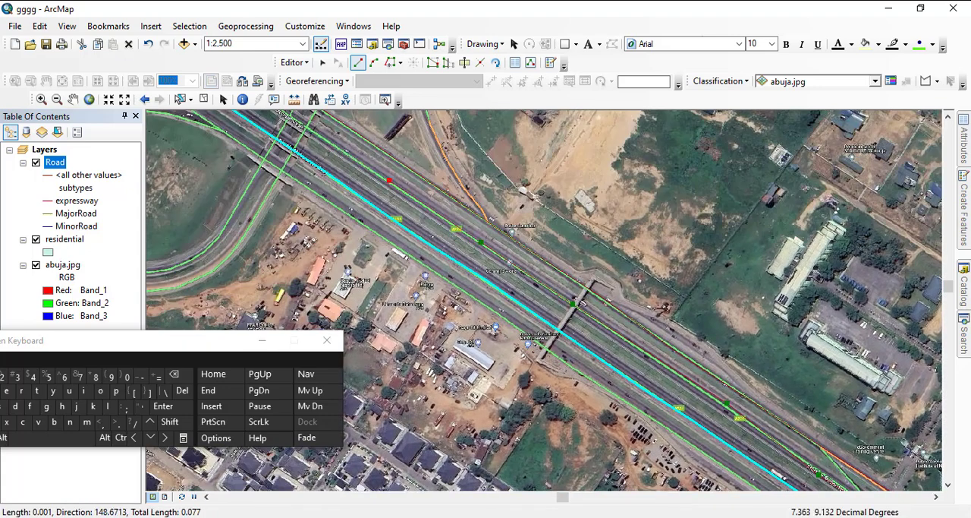
{"action": "left_click_drag", "start_coordinate": [290, 119], "coordinate": [524, 319]}
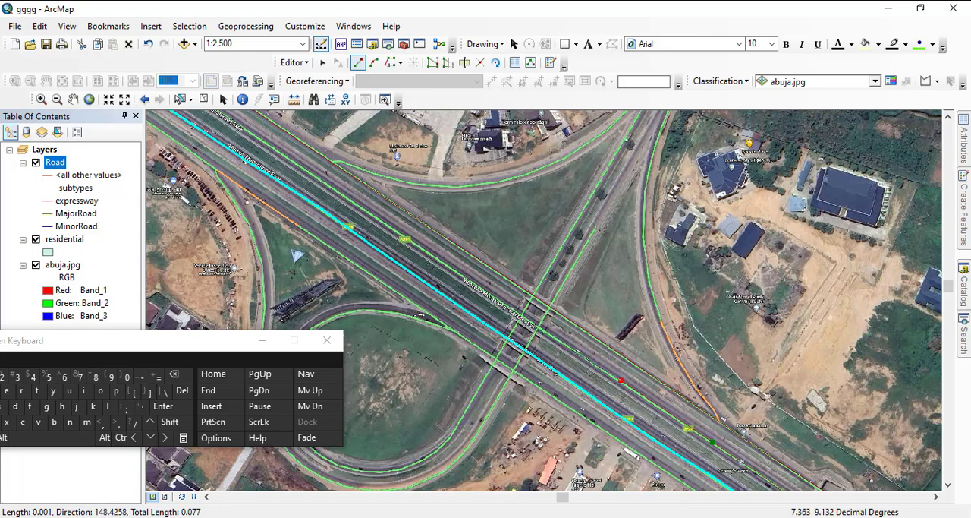
{"action": "left_click", "coordinate": [485, 293]}
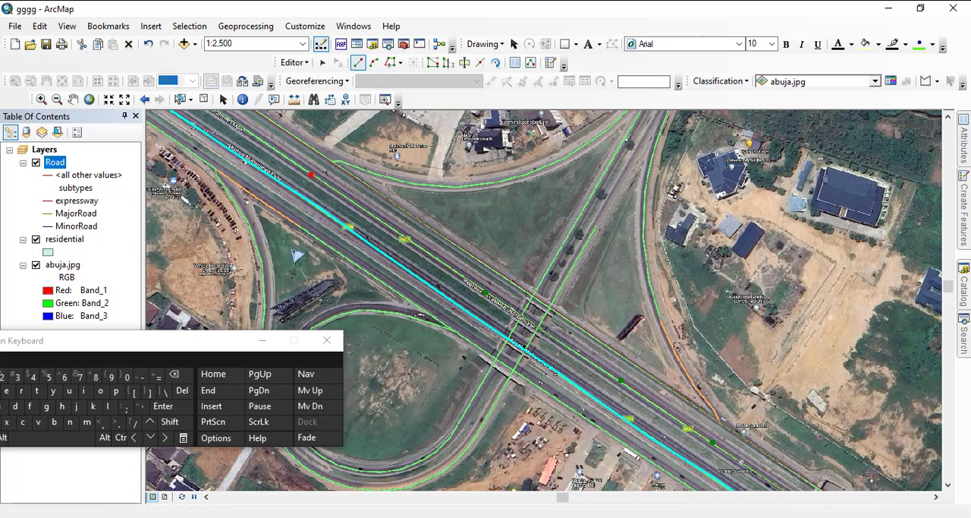
- Trace the remaining northern carriageway northwest and finish the expressway line at the image's upper edge
{"action": "left_click_drag", "start_coordinate": [312, 175], "coordinate": [600, 313]}
{"action": "left_click", "coordinate": [600, 312]}
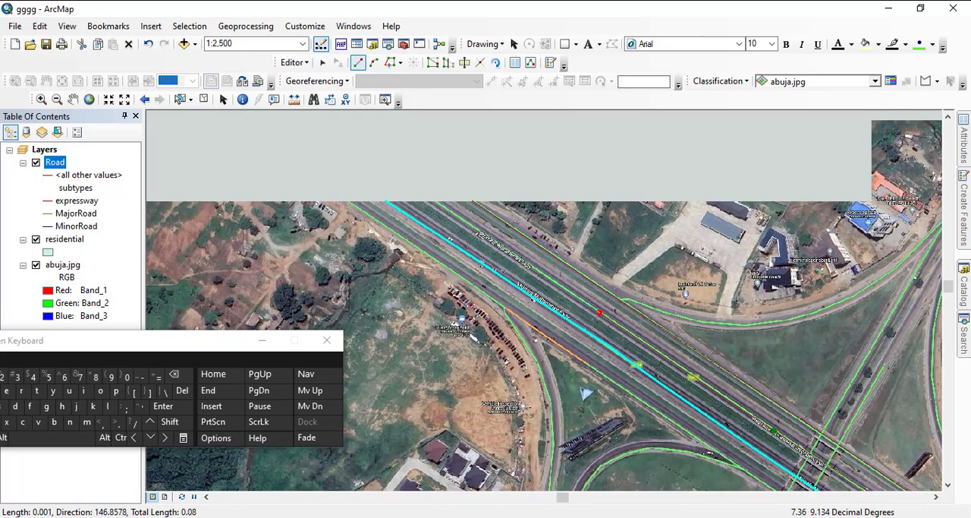
{"action": "left_click", "coordinate": [479, 233]}
{"action": "double_click", "coordinate": [433, 201]}
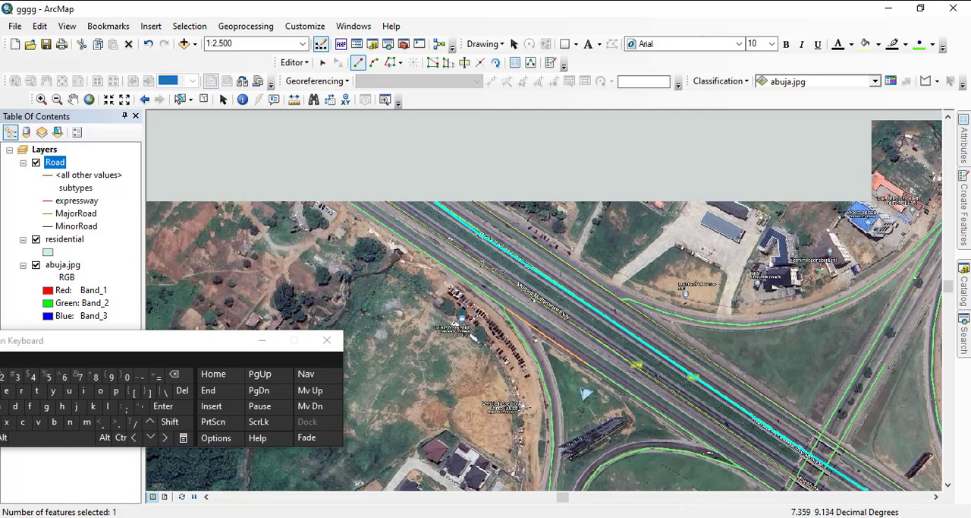
- Start the outer southern carriageway's line at the image's upper edge and trace it southeast under the northwestern interchange's overpasses
{"action": "left_click", "coordinate": [351, 202]}
{"action": "left_click", "coordinate": [481, 292]}
{"action": "left_click_drag", "start_coordinate": [500, 310], "coordinate": [325, 209]}
{"action": "left_click", "coordinate": [376, 239]}
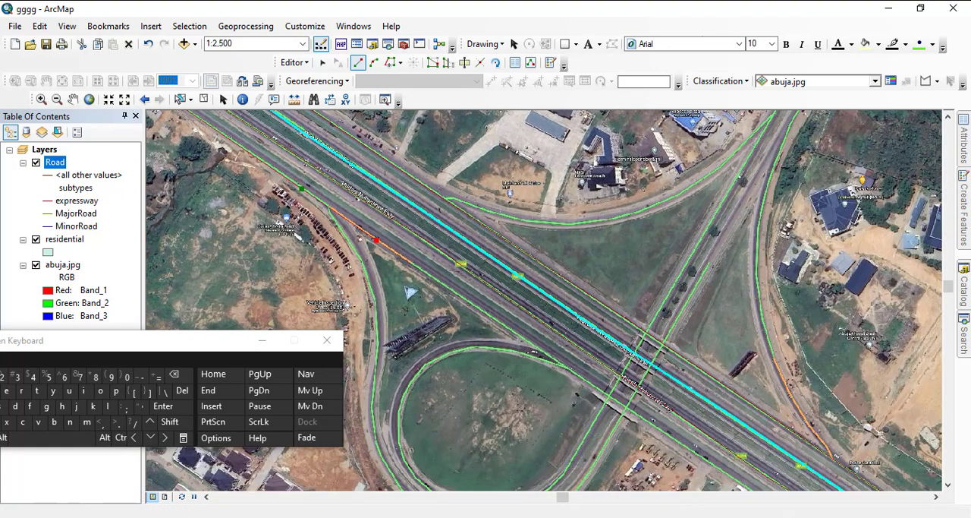
{"action": "left_click", "coordinate": [443, 283]}
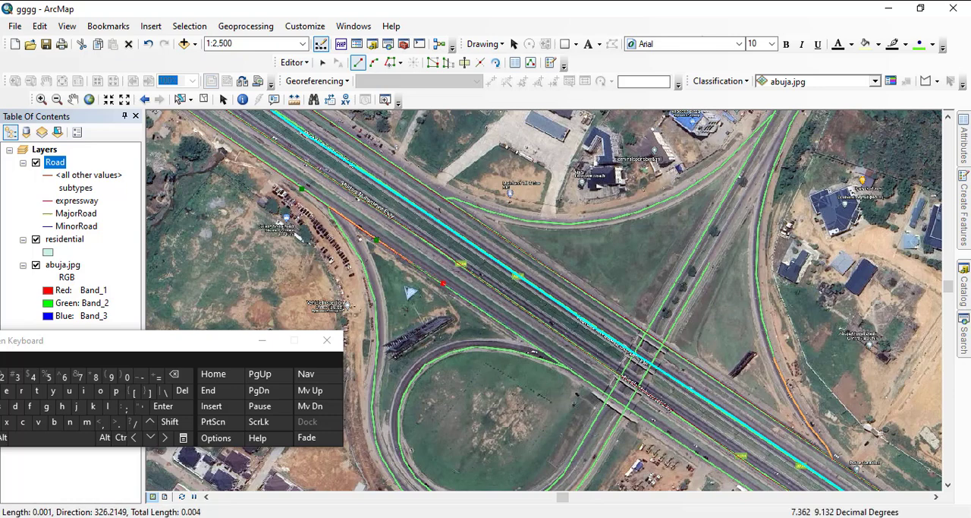
{"action": "left_click", "coordinate": [544, 352]}
{"action": "left_click", "coordinate": [654, 427]}
- Carry the outer southern carriageway's line southeast from the overpasses to just past the footbridge
{"action": "left_click_drag", "start_coordinate": [654, 428], "coordinate": [316, 225]}
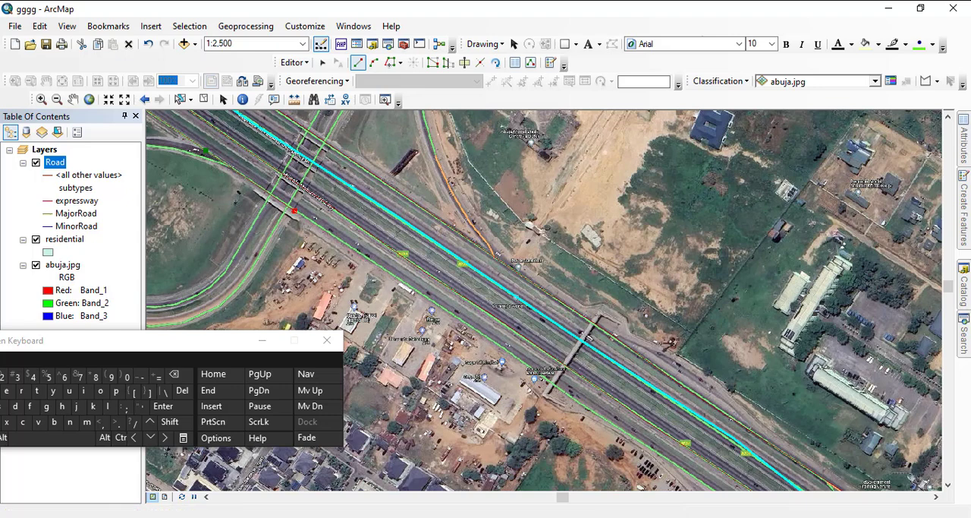
{"action": "left_click", "coordinate": [376, 264]}
{"action": "left_click", "coordinate": [466, 322]}
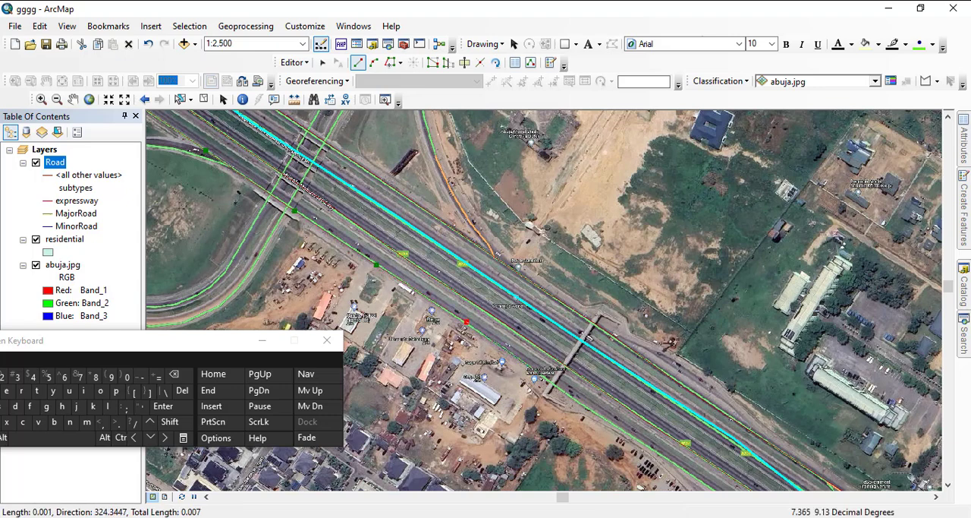
{"action": "left_click", "coordinate": [539, 372]}
{"action": "left_click", "coordinate": [642, 443]}
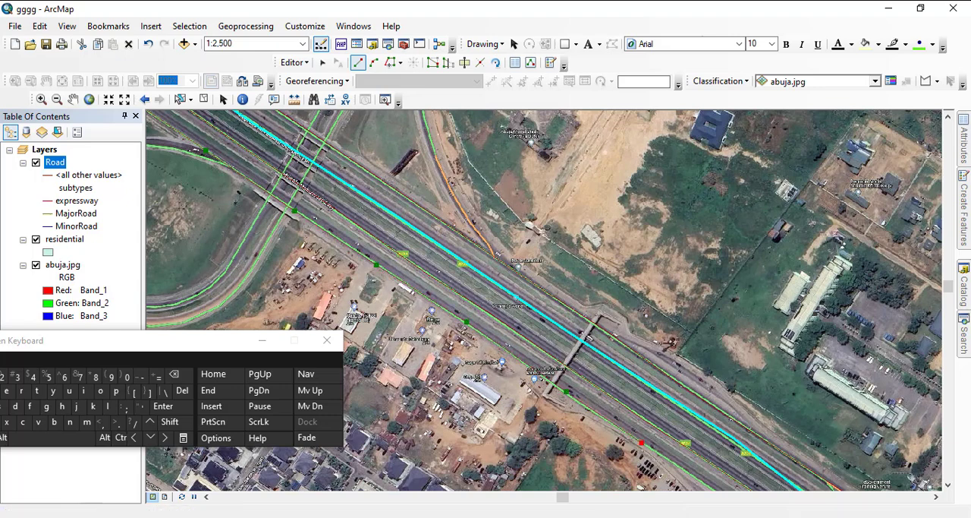
- Continue the outer southern line southeast past the paved compound with red-roofed buildings to just before the second southern slip link
{"action": "left_click_drag", "start_coordinate": [637, 440], "coordinate": [321, 244]}
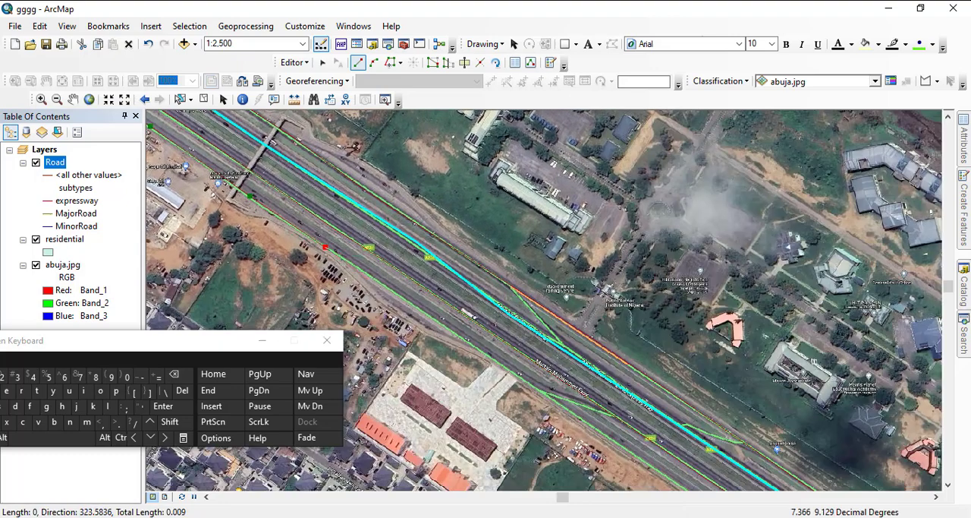
{"action": "left_click", "coordinate": [375, 282]}
{"action": "left_click", "coordinate": [445, 325]}
{"action": "left_click_drag", "start_coordinate": [445, 325], "coordinate": [299, 182]}
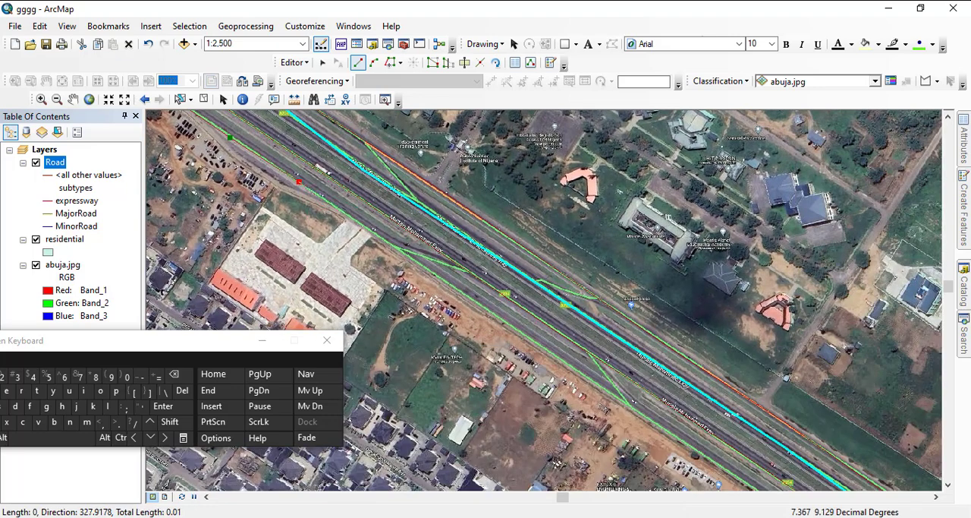
{"action": "left_click", "coordinate": [347, 214]}
{"action": "left_click", "coordinate": [441, 279]}
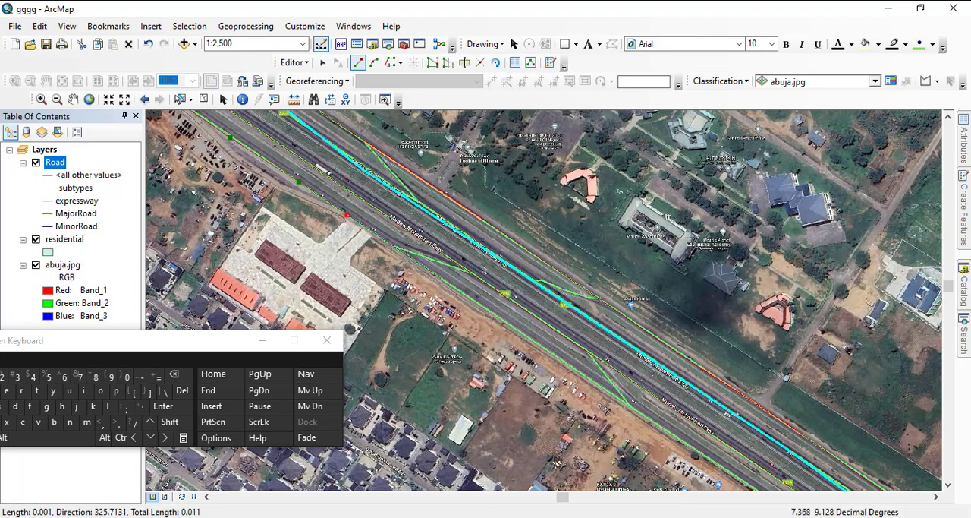
{"action": "left_click", "coordinate": [569, 363]}
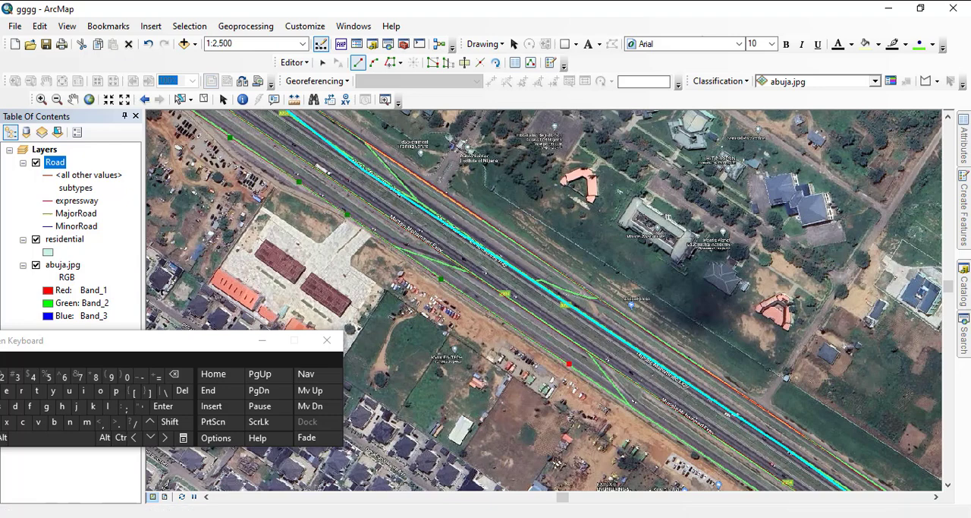
- Extend the outer southern line southeast past the cloud-covered area to just beyond the cloverleaf's southwestern exit ramp split
{"action": "mouse_move", "coordinate": [569, 362]}
{"action": "left_mouse_down"}
{"action": "mouse_move", "coordinate": [515, 347]}
{"action": "mouse_move", "coordinate": [238, 189]}
{"action": "left_mouse_up"}
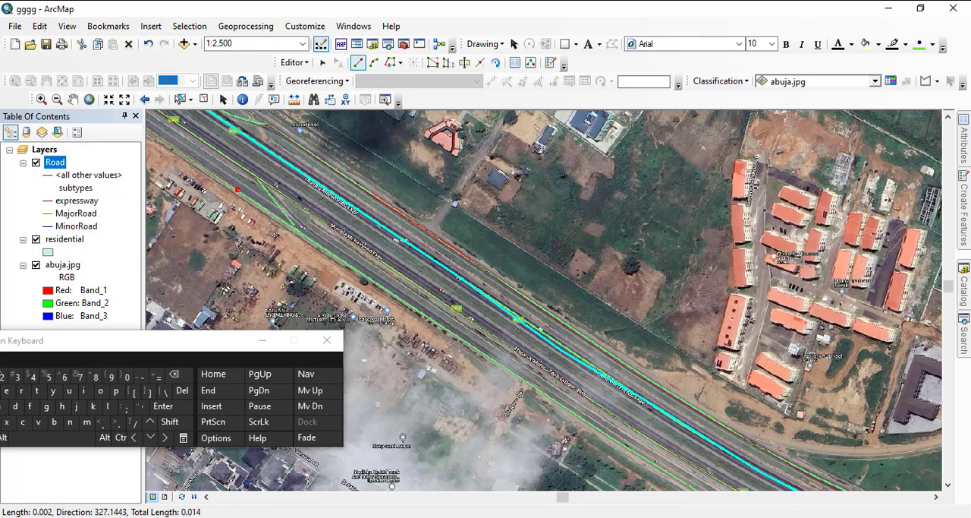
{"action": "left_click", "coordinate": [410, 305]}
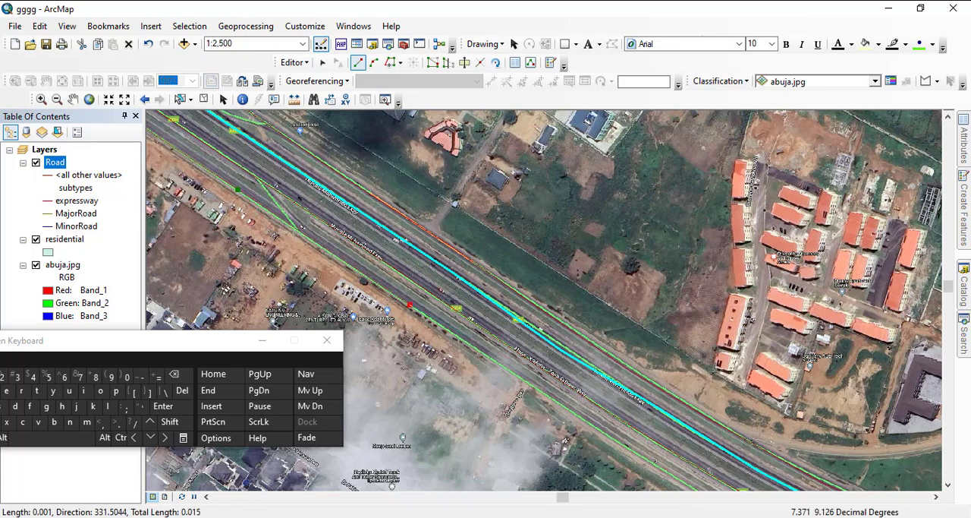
{"action": "left_click", "coordinate": [544, 394]}
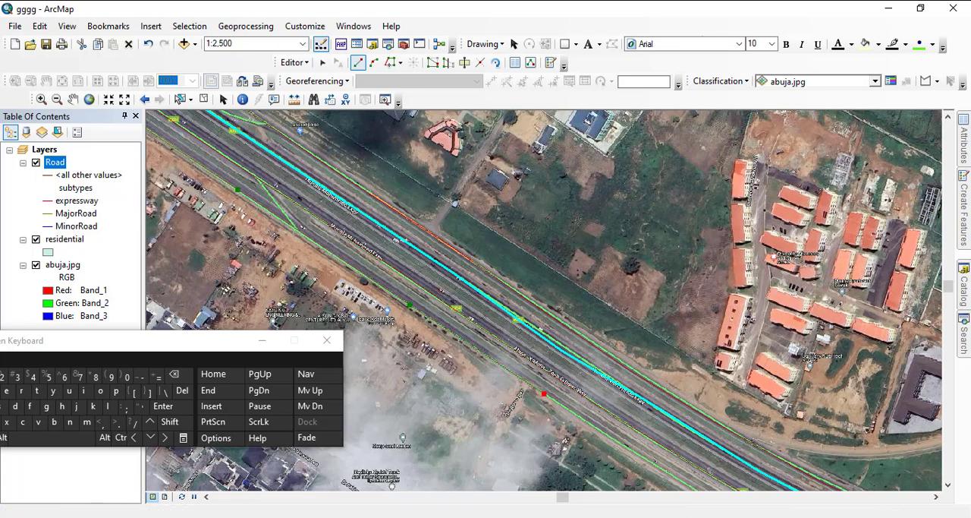
{"action": "left_click_drag", "start_coordinate": [607, 446], "coordinate": [380, 295]}
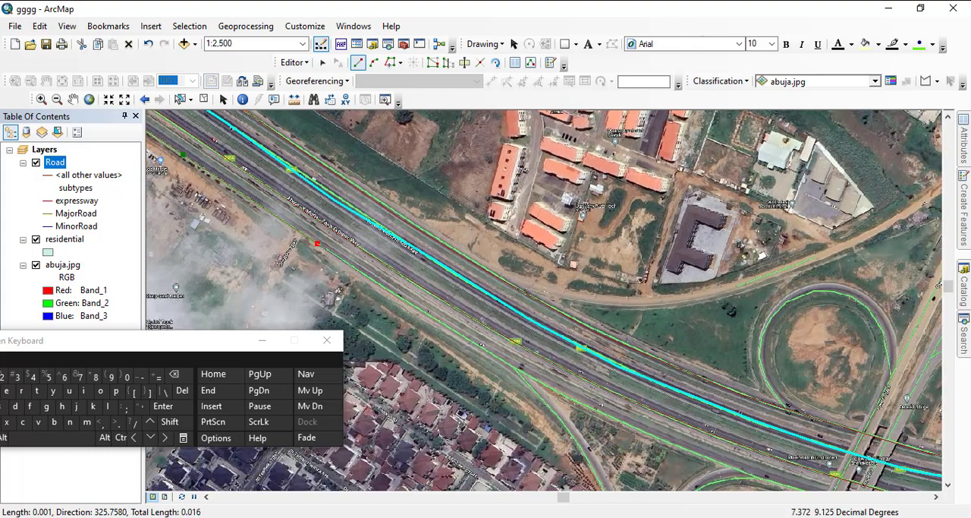
{"action": "left_click", "coordinate": [407, 302]}
{"action": "left_click", "coordinate": [483, 346]}
{"action": "left_click", "coordinate": [559, 393]}
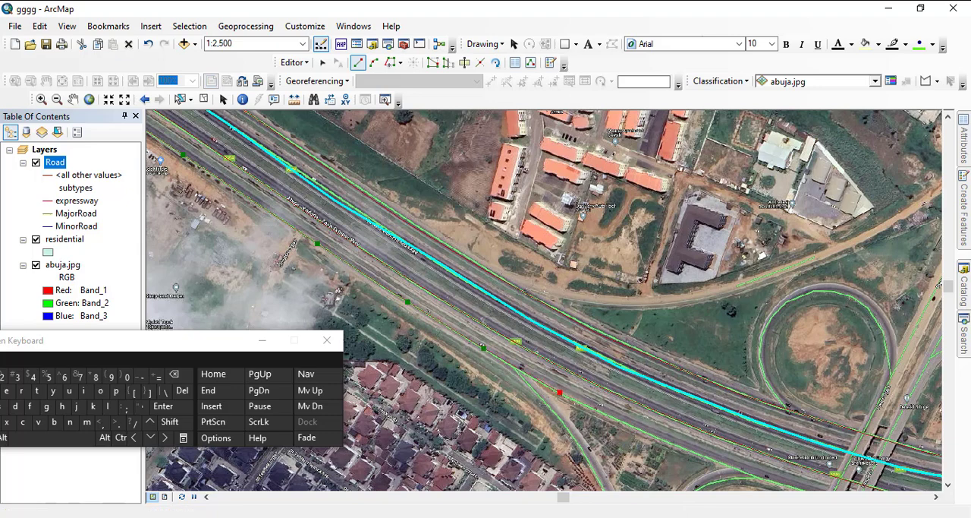
- Trace the outer southern carriageway under the cloverleaf overpasses and east past the southeastern loop
{"action": "left_click_drag", "start_coordinate": [557, 388], "coordinate": [223, 149]}
{"action": "left_click", "coordinate": [281, 180]}
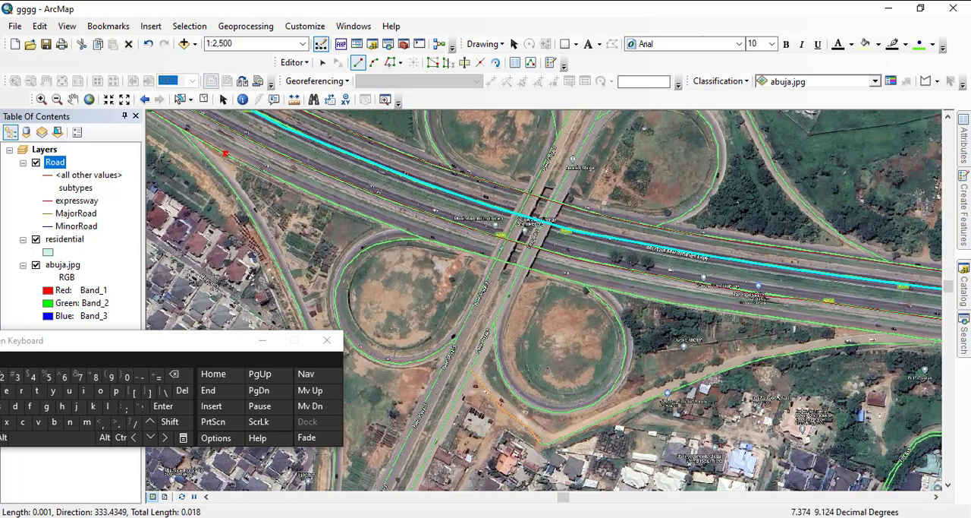
{"action": "left_click", "coordinate": [373, 218]}
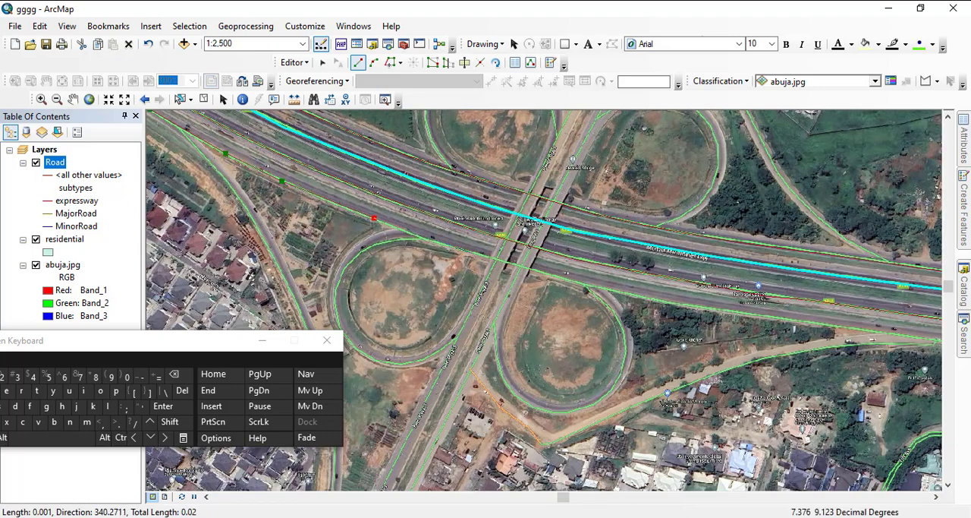
{"action": "left_click", "coordinate": [466, 251]}
{"action": "left_click", "coordinate": [580, 285]}
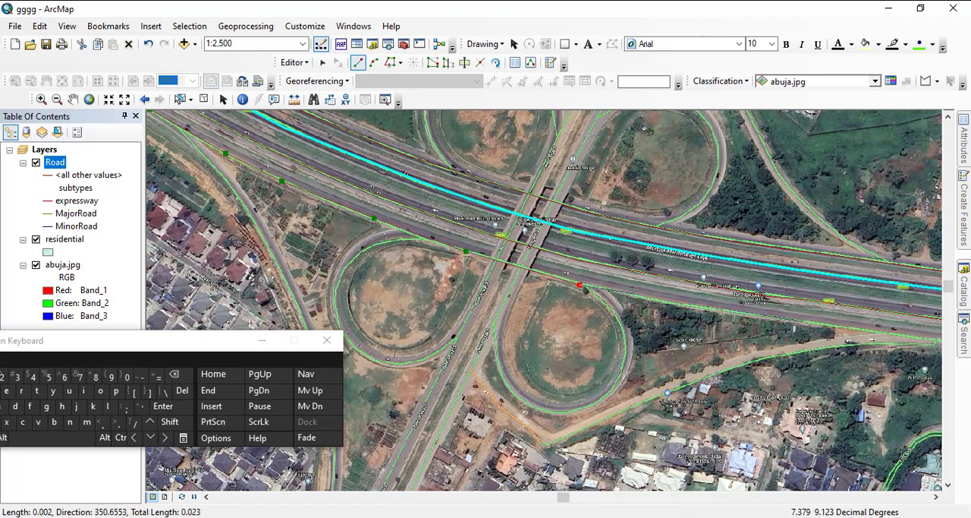
{"action": "left_click", "coordinate": [805, 322]}
- Carry the outer southern line east past the cloverleaf's merging ramp and under the footbridge to just beyond the side-road junction
{"action": "left_click_drag", "start_coordinate": [805, 322], "coordinate": [325, 249]}
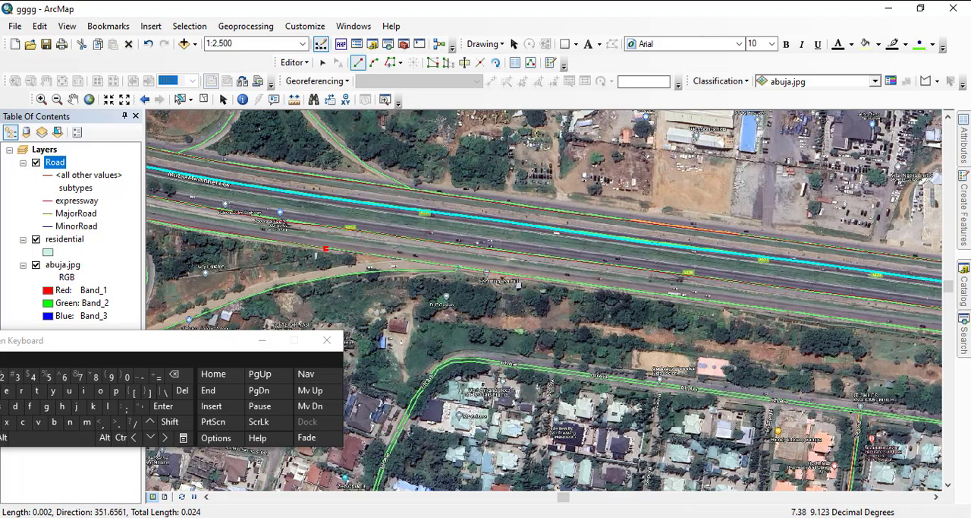
{"action": "left_click", "coordinate": [539, 281]}
{"action": "left_click", "coordinate": [842, 319]}
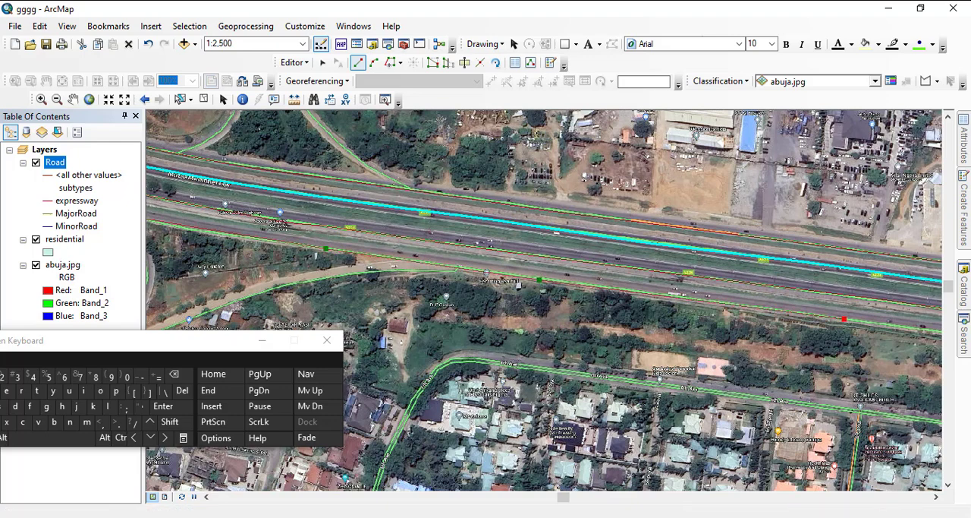
{"action": "left_click_drag", "start_coordinate": [842, 319], "coordinate": [348, 226]}
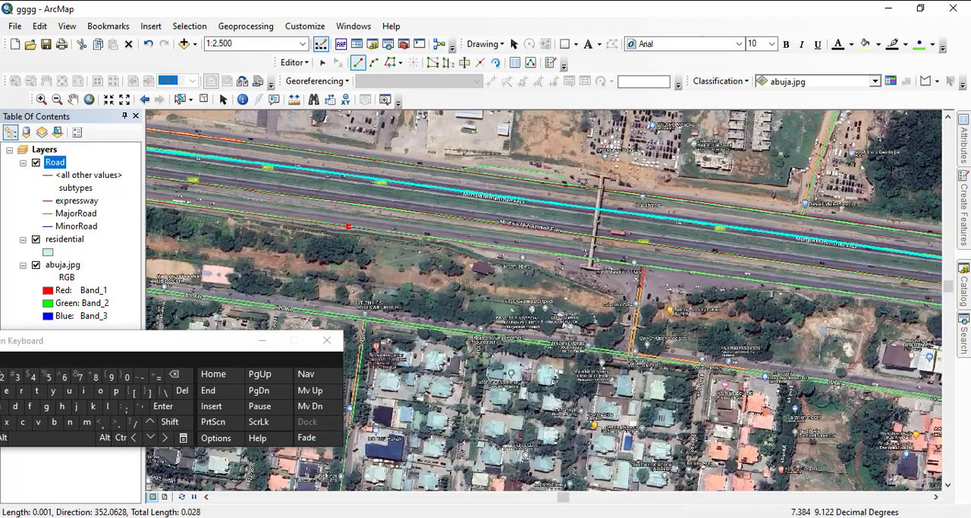
{"action": "left_click", "coordinate": [496, 247]}
{"action": "left_click", "coordinate": [685, 271]}
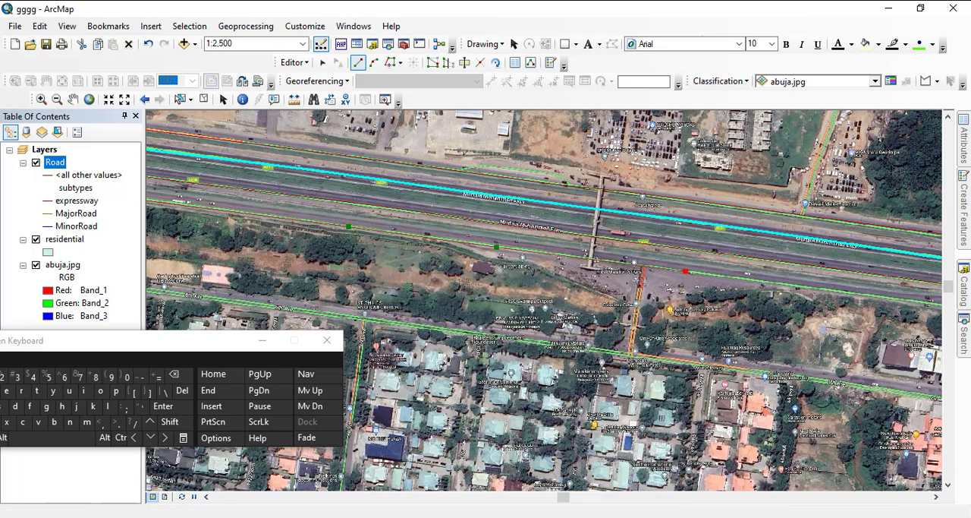
- Continue the outer southern line southeast from the side-road junction past the slip link and roadside car lots to the tree-covered plots
{"action": "left_click_drag", "start_coordinate": [685, 271], "coordinate": [243, 189]}
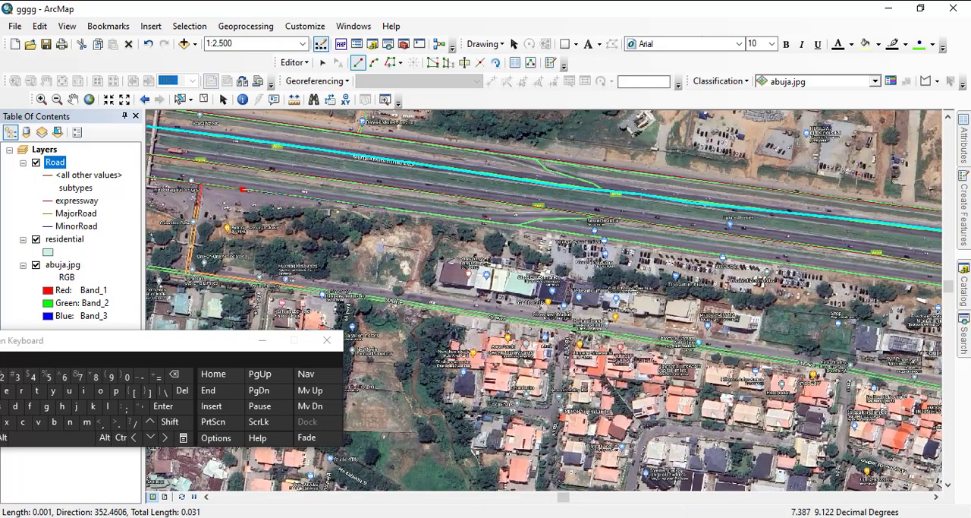
{"action": "left_click", "coordinate": [387, 208]}
{"action": "left_click", "coordinate": [604, 241]}
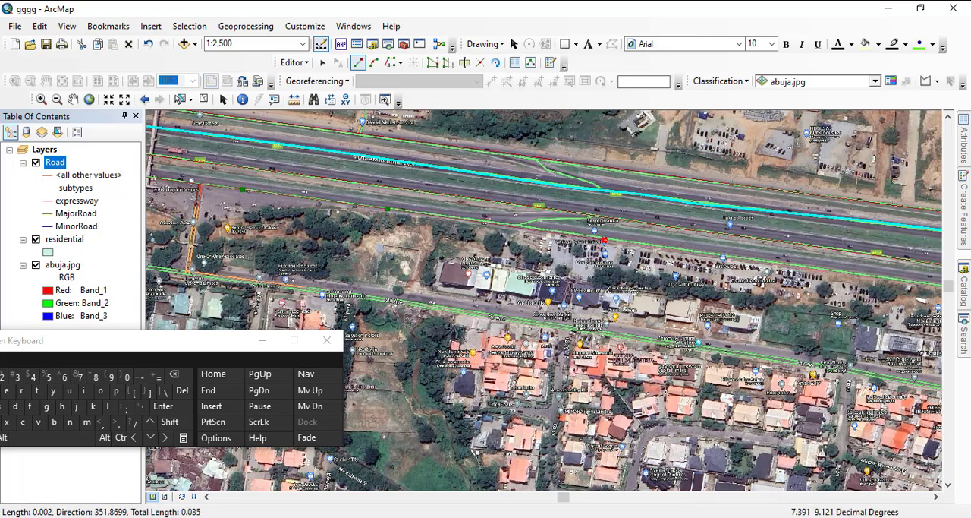
{"action": "left_click_drag", "start_coordinate": [626, 235], "coordinate": [307, 198]}
{"action": "left_click", "coordinate": [513, 233]}
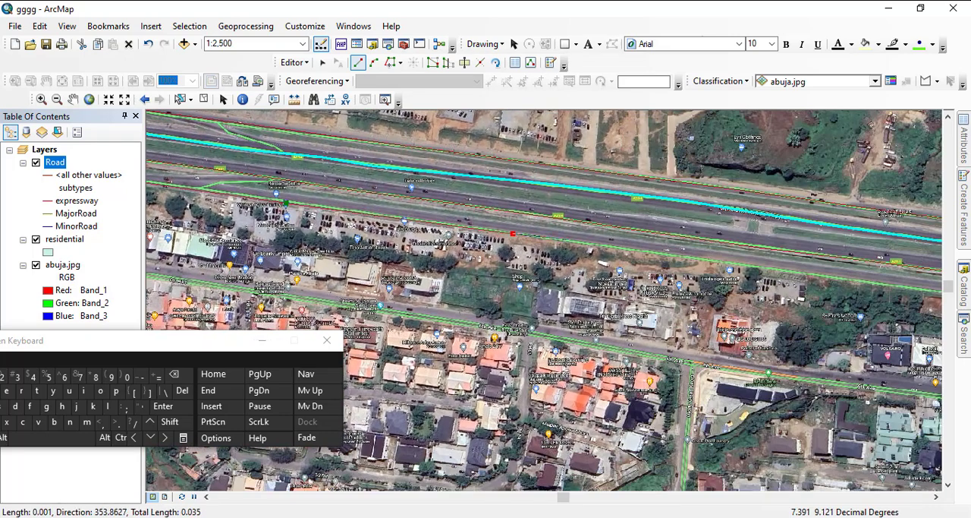
{"action": "left_click", "coordinate": [677, 254]}
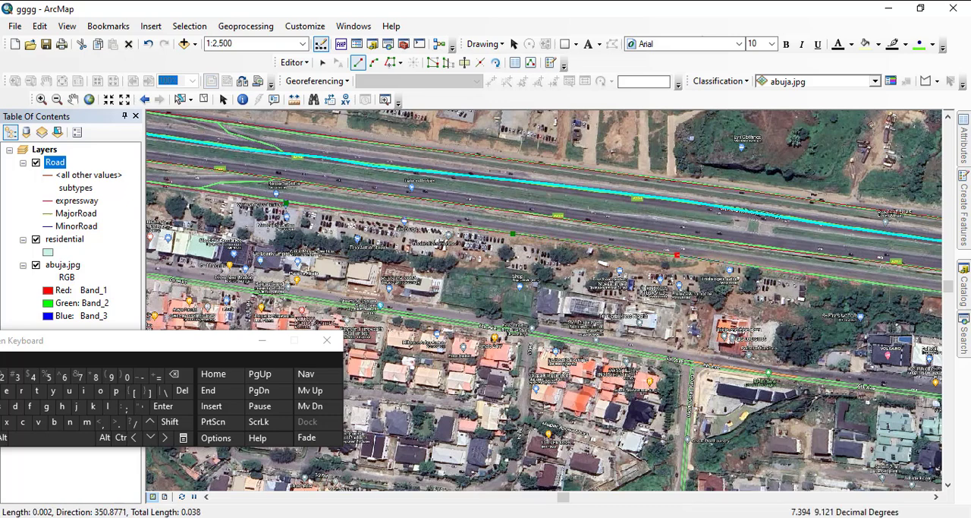
{"action": "left_click", "coordinate": [870, 283]}
- Extend the outer southern line east past the next slip link and under the footbridge to just beyond it
{"action": "left_click_drag", "start_coordinate": [871, 284], "coordinate": [464, 218]}
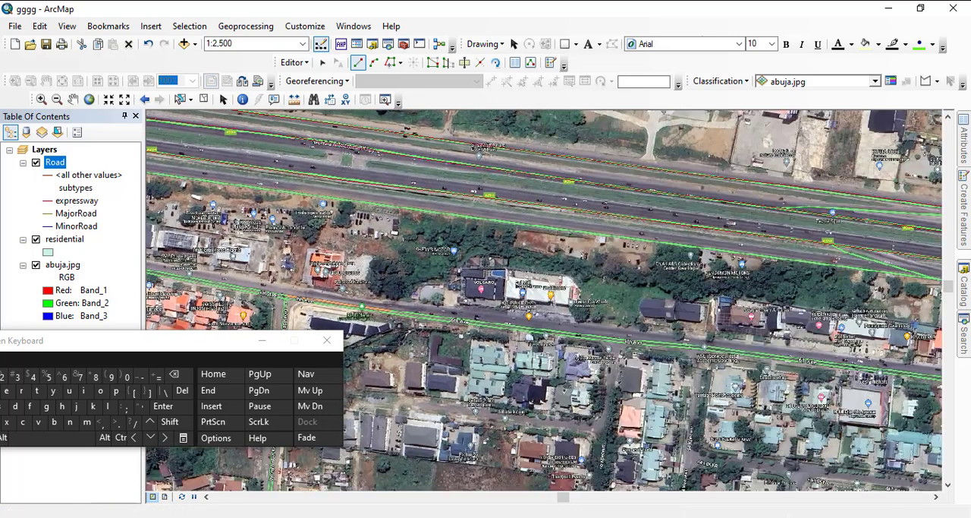
{"action": "left_click", "coordinate": [657, 242]}
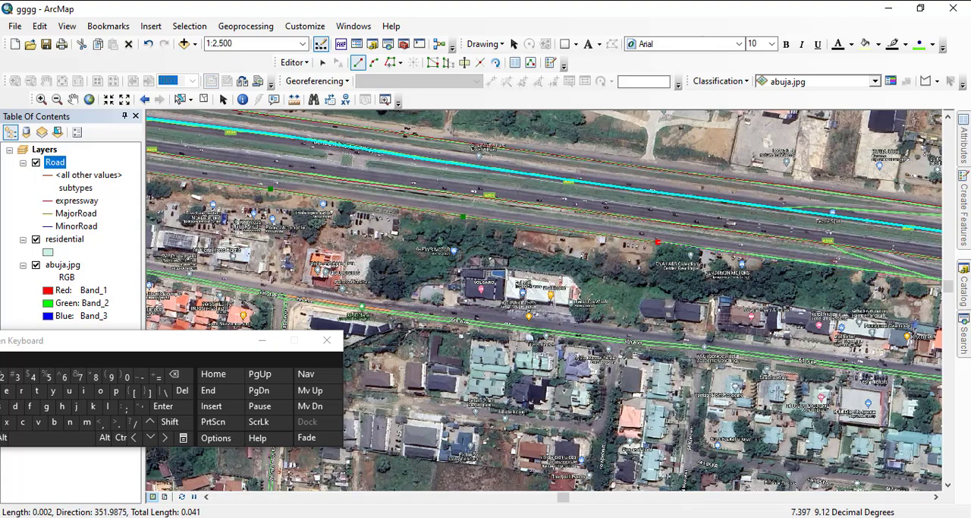
{"action": "left_click_drag", "start_coordinate": [657, 242], "coordinate": [268, 189]}
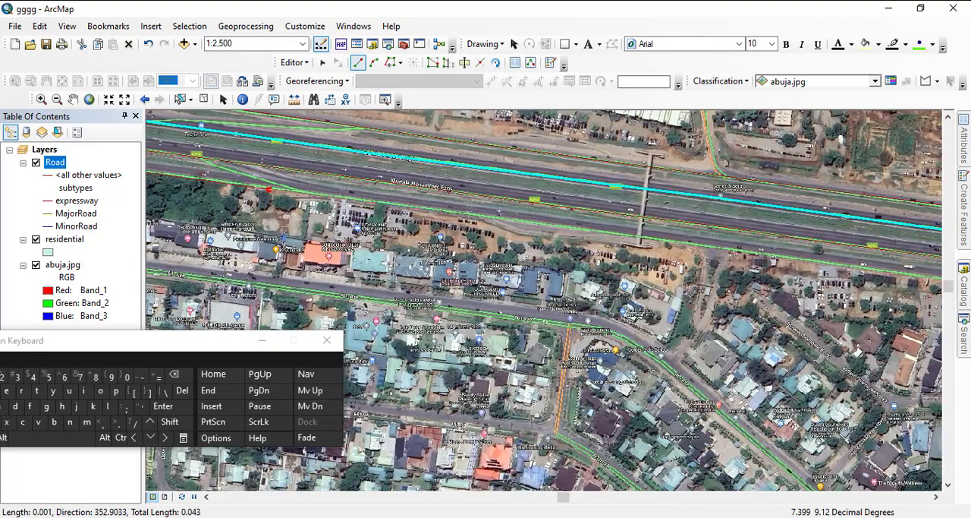
{"action": "left_click", "coordinate": [445, 212]}
{"action": "left_click", "coordinate": [694, 245]}
- Carry the outer southern line past the wooded strip and side-road junction, then under the following footbridge to just beyond it
{"action": "mouse_move", "coordinate": [694, 245]}
{"action": "left_mouse_down"}
{"action": "mouse_move", "coordinate": [346, 191]}
{"action": "mouse_move", "coordinate": [219, 158]}
{"action": "left_mouse_up"}
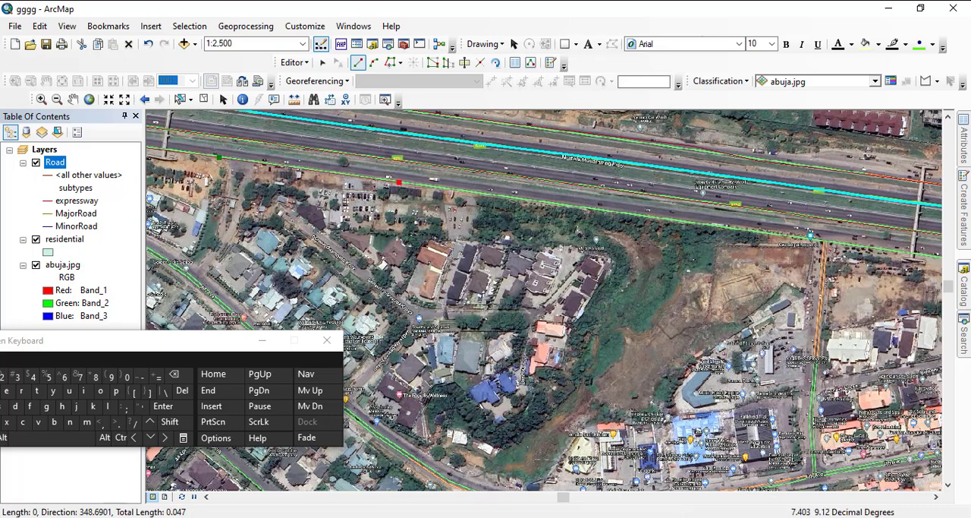
{"action": "left_click", "coordinate": [397, 183]}
{"action": "left_click", "coordinate": [620, 213]}
{"action": "left_click_drag", "start_coordinate": [620, 212], "coordinate": [243, 185]}
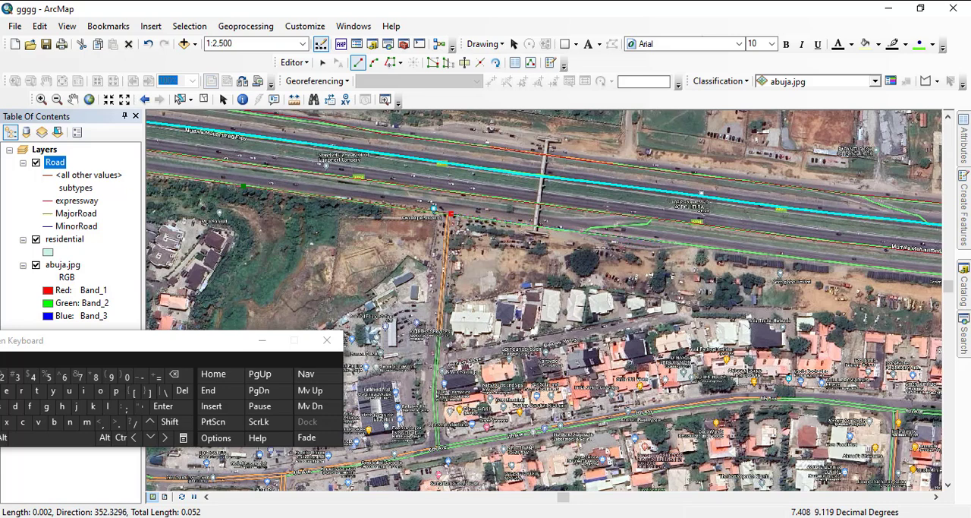
{"action": "left_click", "coordinate": [663, 243]}
- Trace the outer southern line east past the roadside equipment yards and red-roofed estate to just before the next slip link
{"action": "left_click_drag", "start_coordinate": [663, 243], "coordinate": [291, 173]}
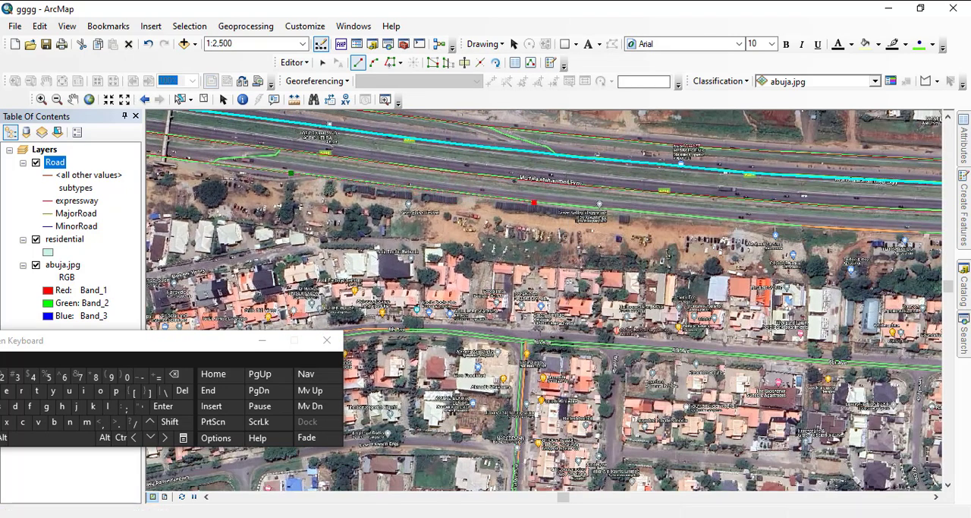
{"action": "left_click", "coordinate": [534, 202]}
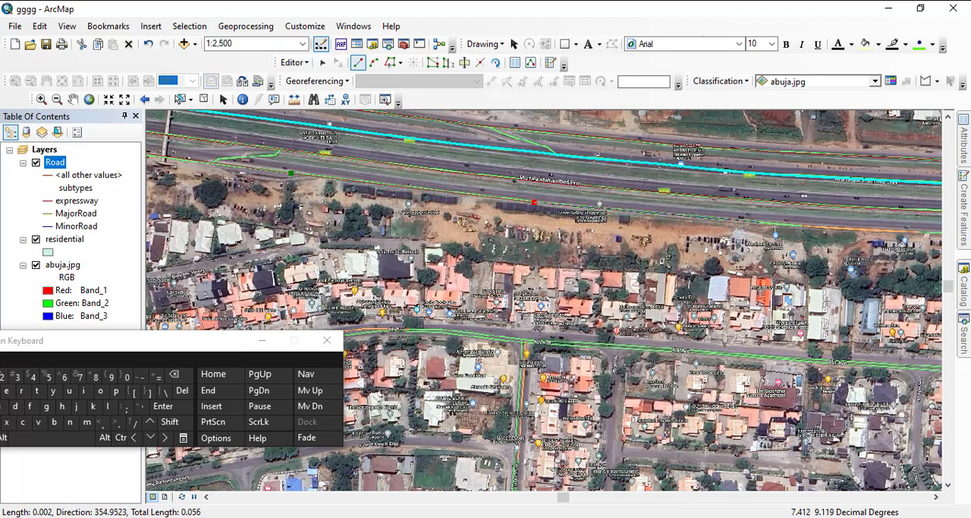
{"action": "left_click", "coordinate": [761, 221]}
{"action": "left_click_drag", "start_coordinate": [761, 221], "coordinate": [368, 192]}
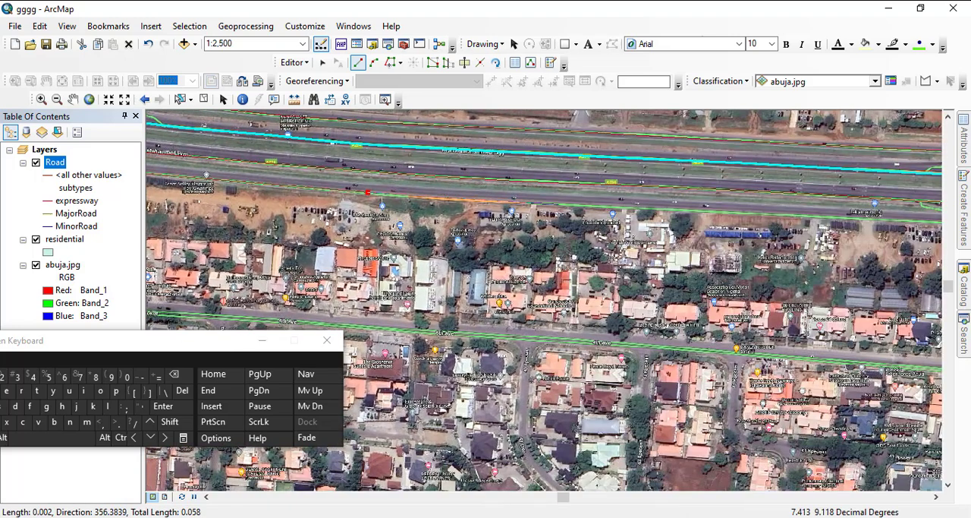
{"action": "left_click", "coordinate": [559, 203]}
{"action": "left_click", "coordinate": [847, 218]}
- Continue the outer southern line past the slip link and side-road junction to the exit ramp split at the Kado Galadima Rd interchange
{"action": "mouse_move", "coordinate": [846, 218]}
{"action": "left_mouse_down"}
{"action": "mouse_move", "coordinate": [471, 205]}
{"action": "mouse_move", "coordinate": [353, 185]}
{"action": "left_mouse_up"}
{"action": "left_click", "coordinate": [562, 197]}
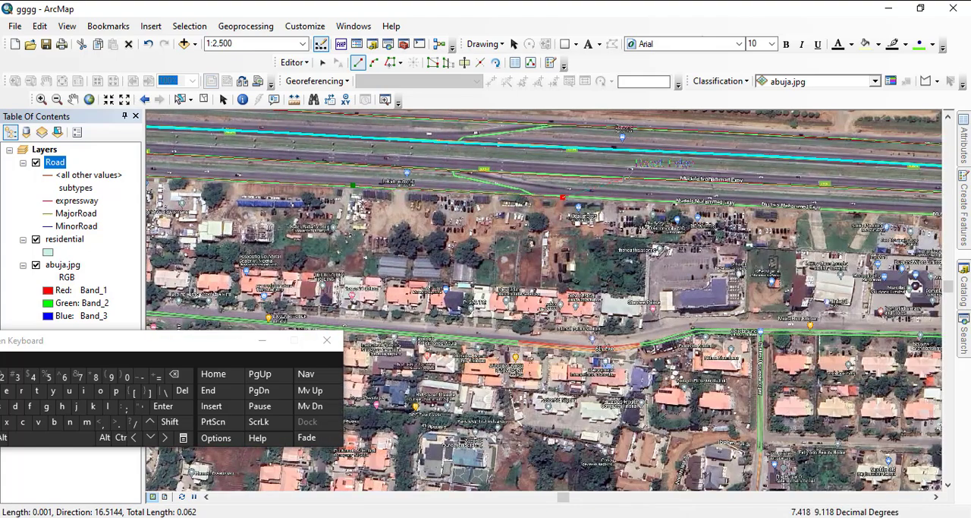
{"action": "left_click", "coordinate": [759, 204]}
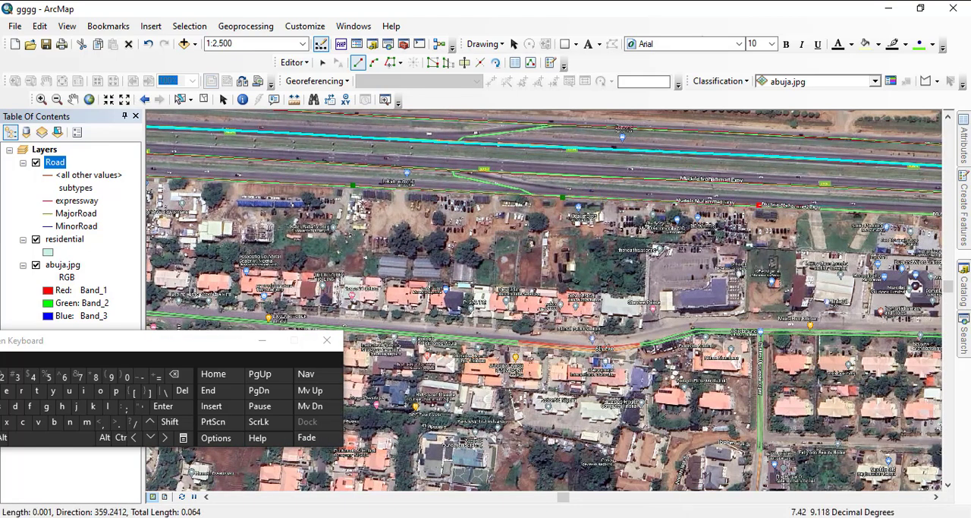
{"action": "left_click_drag", "start_coordinate": [903, 210], "coordinate": [454, 172]}
{"action": "left_click", "coordinate": [583, 184]}
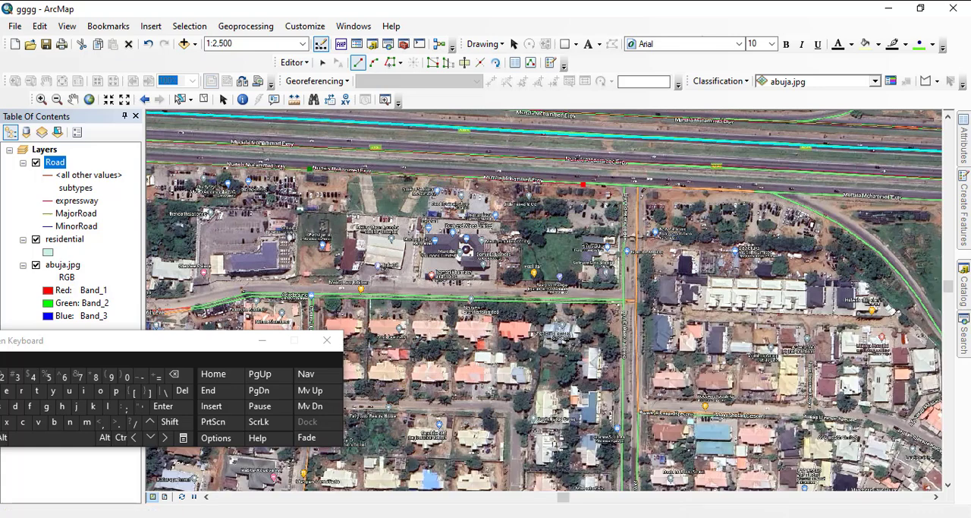
{"action": "left_click", "coordinate": [819, 194]}
- Trace the outer southern line under the Kado Galadima Rd overpasses and past the merging ramp to just before the footbridge
{"action": "left_click_drag", "start_coordinate": [818, 194], "coordinate": [282, 178]}
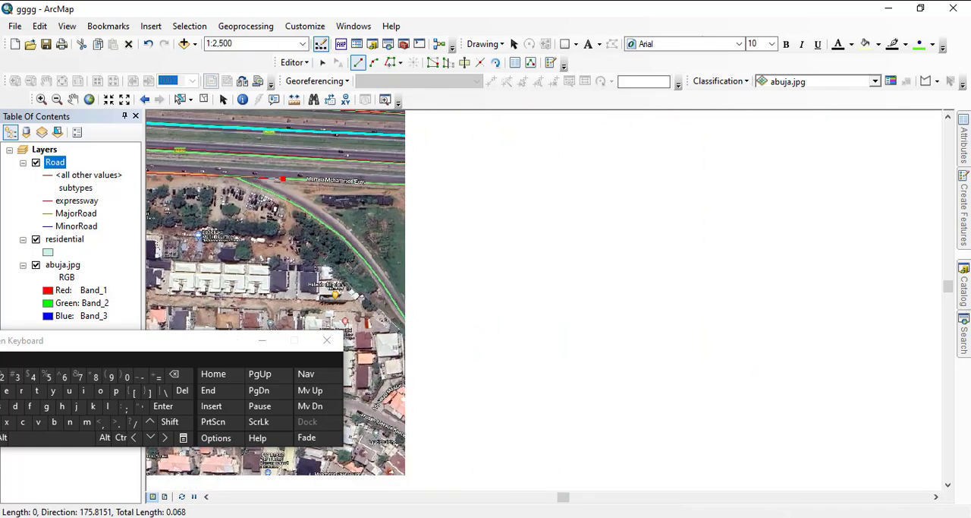
{"action": "left_click", "coordinate": [475, 187]}
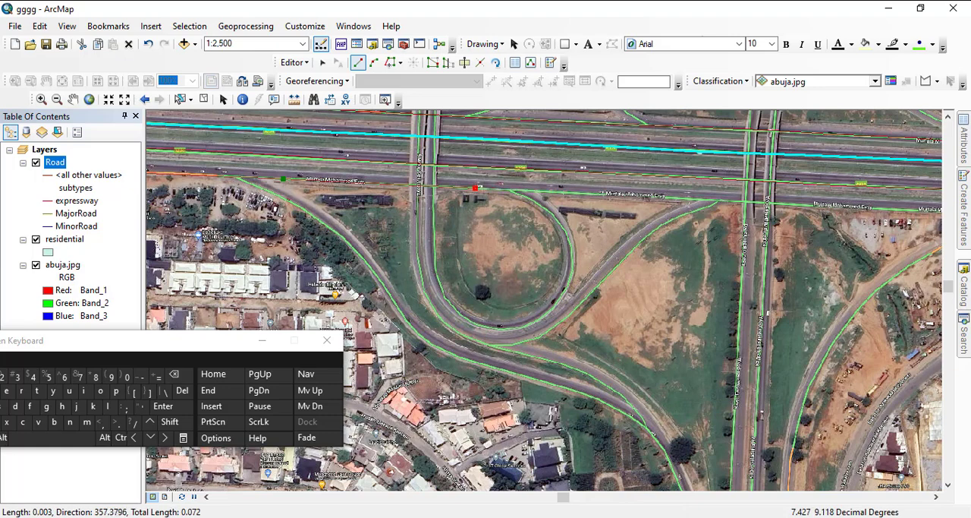
{"action": "left_click", "coordinate": [802, 204]}
{"action": "left_click_drag", "start_coordinate": [802, 204], "coordinate": [287, 168]}
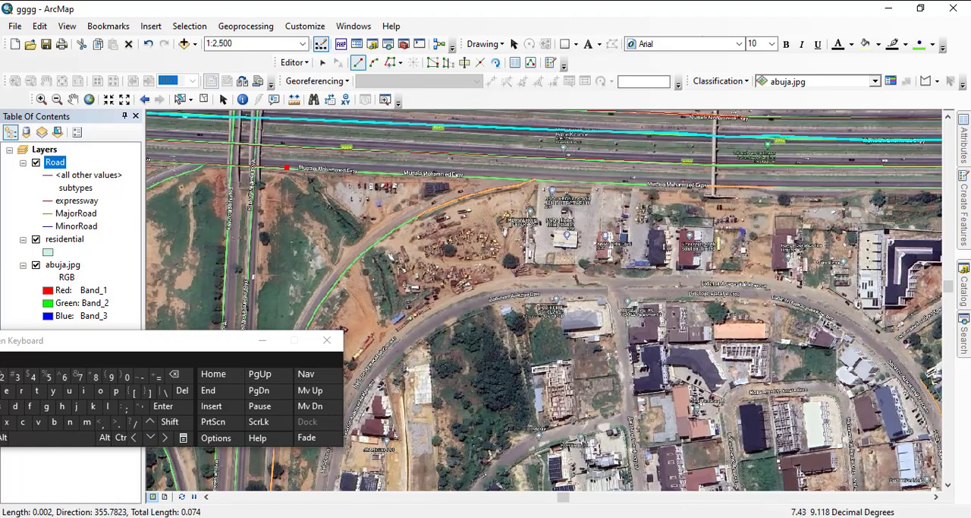
{"action": "left_click", "coordinate": [681, 184]}
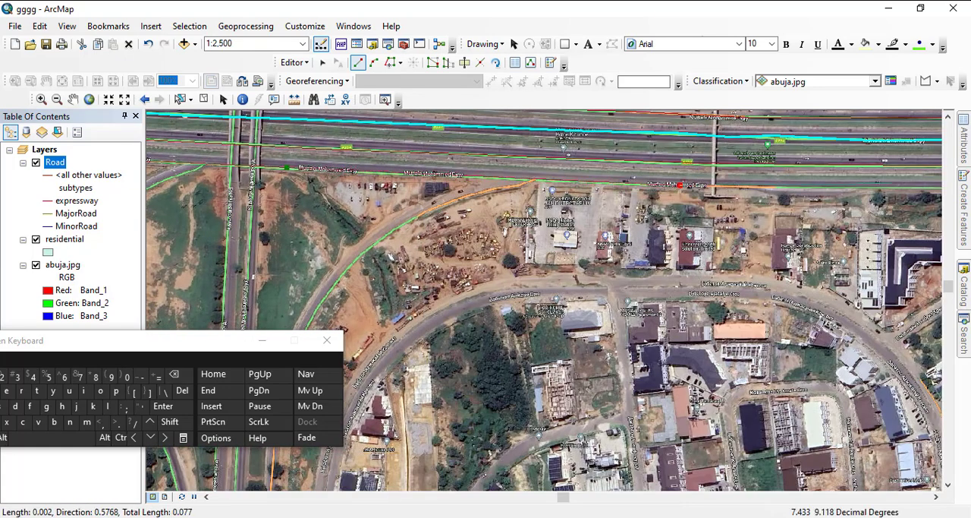
- Extend the outer southern line under the footbridge to the image's eastern edge and finish the line
{"action": "left_click_drag", "start_coordinate": [681, 184], "coordinate": [167, 206]}
{"action": "left_click", "coordinate": [380, 210]}
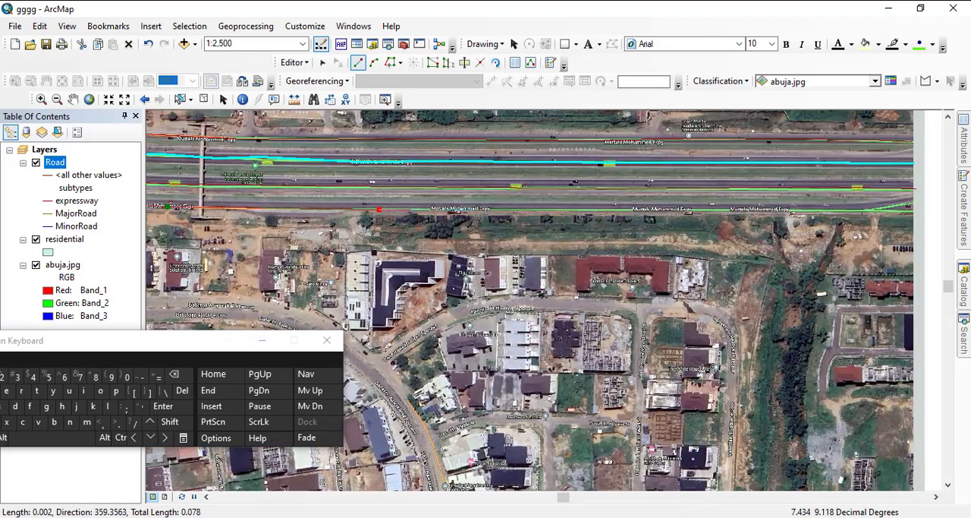
{"action": "left_click", "coordinate": [780, 209]}
{"action": "left_click_drag", "start_coordinate": [781, 210], "coordinate": [211, 192]}
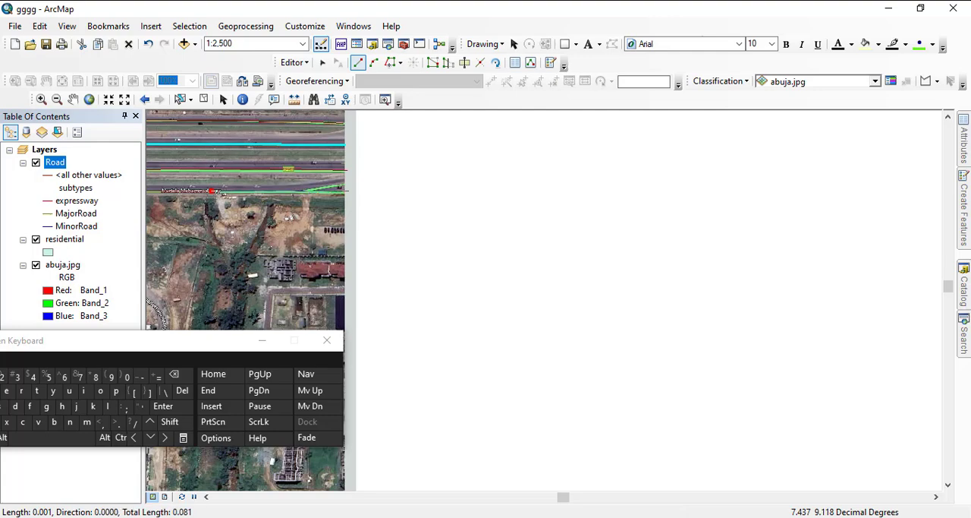
{"action": "double_click", "coordinate": [220, 194]}
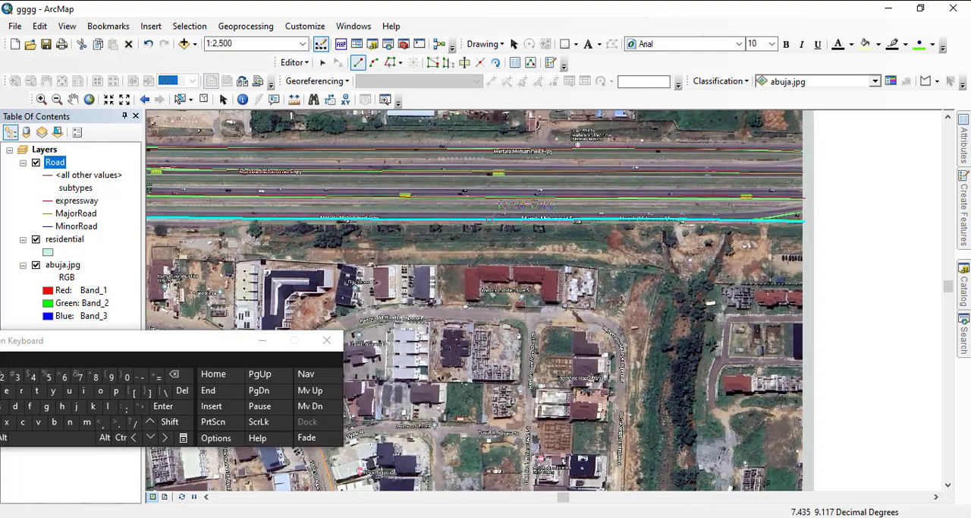
- Digitize the short slip link branching northeast from the outer southern carriageway at the image's eastern edge
{"action": "left_click_drag", "start_coordinate": [448, 198], "coordinate": [299, 196]}
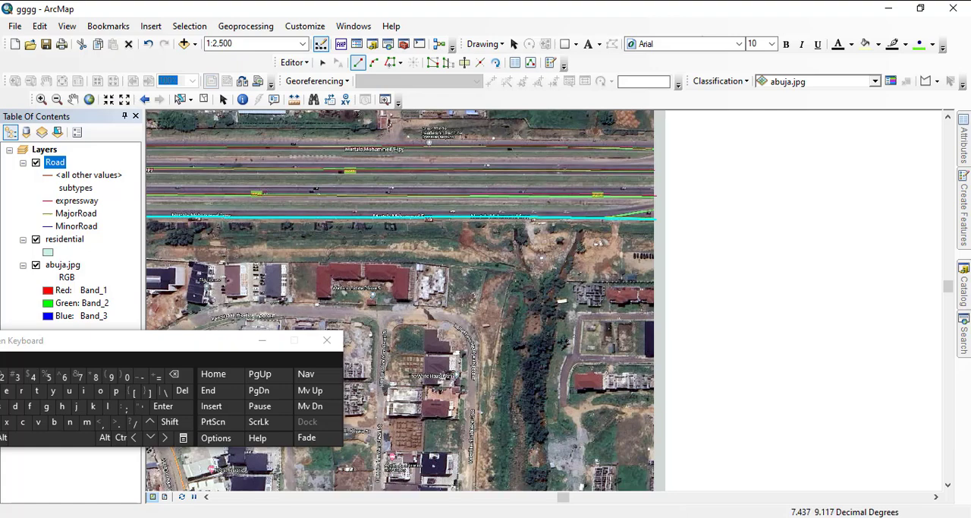
{"action": "scroll", "coordinate": [630, 242], "scroll_direction": "down", "scroll_amount": 1}
{"action": "left_click_drag", "start_coordinate": [630, 242], "coordinate": [580, 258]}
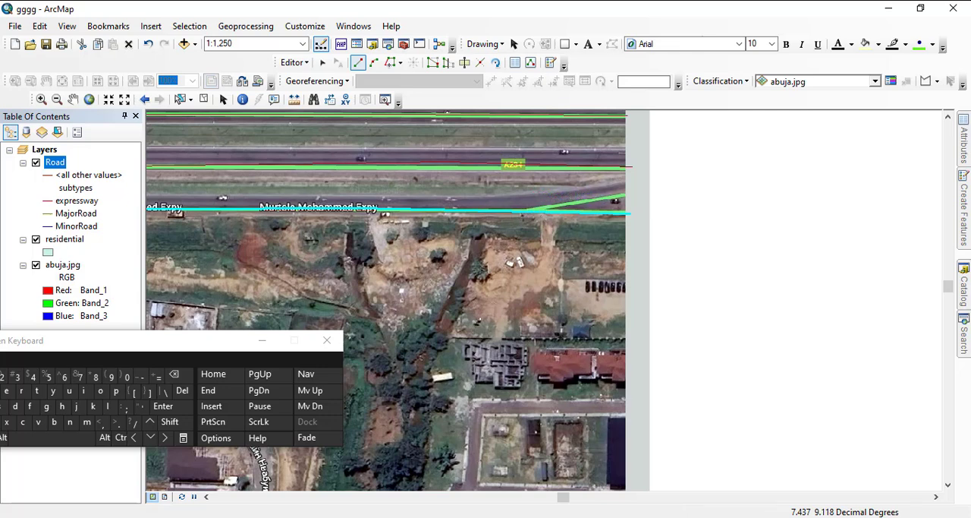
{"action": "left_click", "coordinate": [528, 212]}
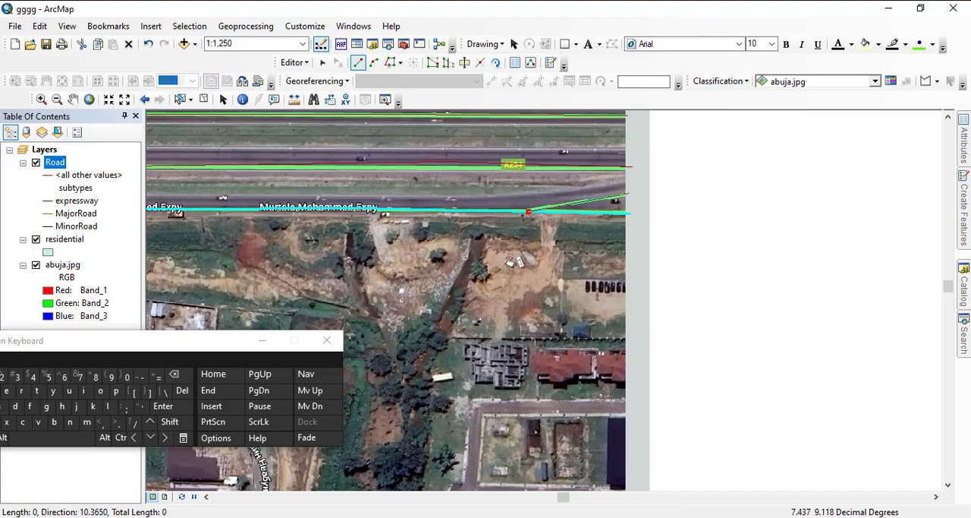
{"action": "double_click", "coordinate": [627, 195]}
- Start a new road line at the southern merge of the Kado Galadima Rd carriageways and lead it north onto the inner eastern carriageway
{"action": "left_click_drag", "start_coordinate": [501, 227], "coordinate": [924, 299]}
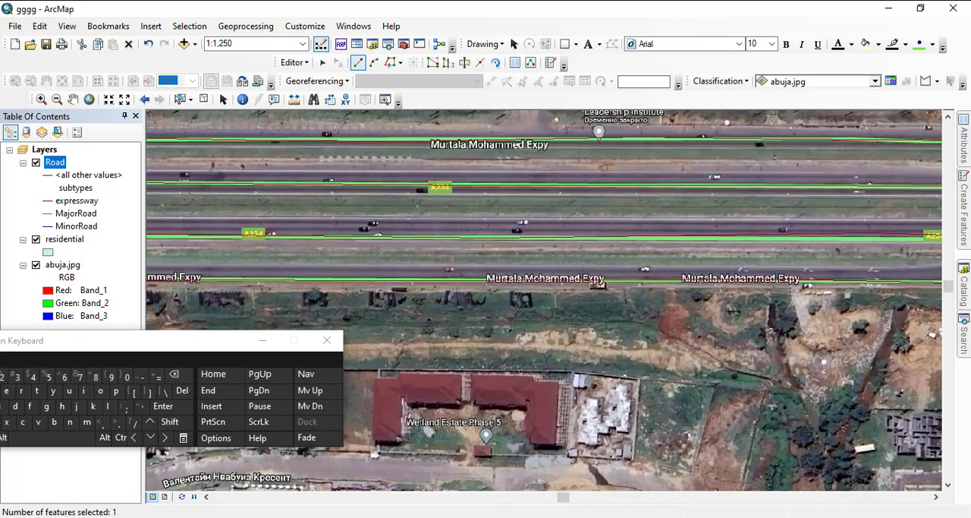
{"action": "left_click_drag", "start_coordinate": [449, 273], "coordinate": [920, 274]}
{"action": "left_click_drag", "start_coordinate": [484, 279], "coordinate": [830, 257]}
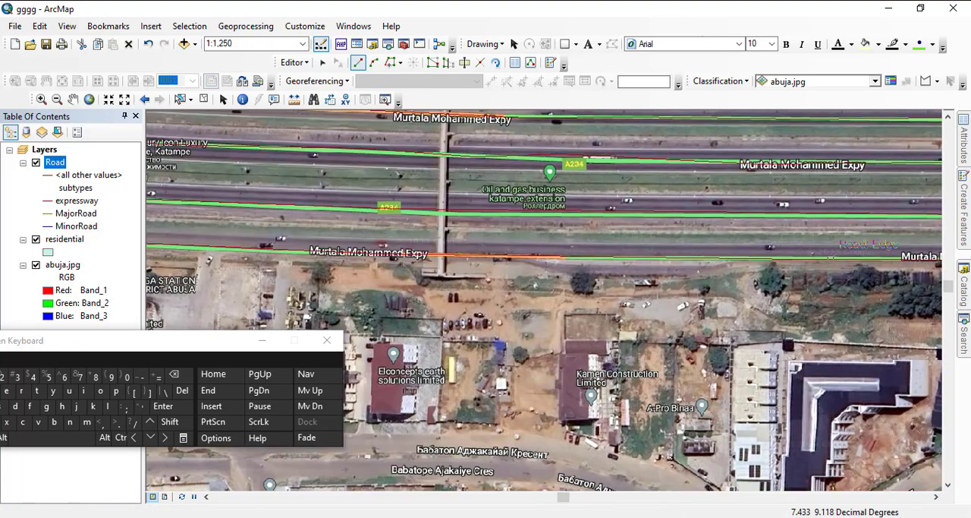
{"action": "left_click_drag", "start_coordinate": [463, 265], "coordinate": [912, 284]}
{"action": "left_click_drag", "start_coordinate": [486, 266], "coordinate": [800, 230]}
{"action": "left_click_drag", "start_coordinate": [523, 326], "coordinate": [587, 212]}
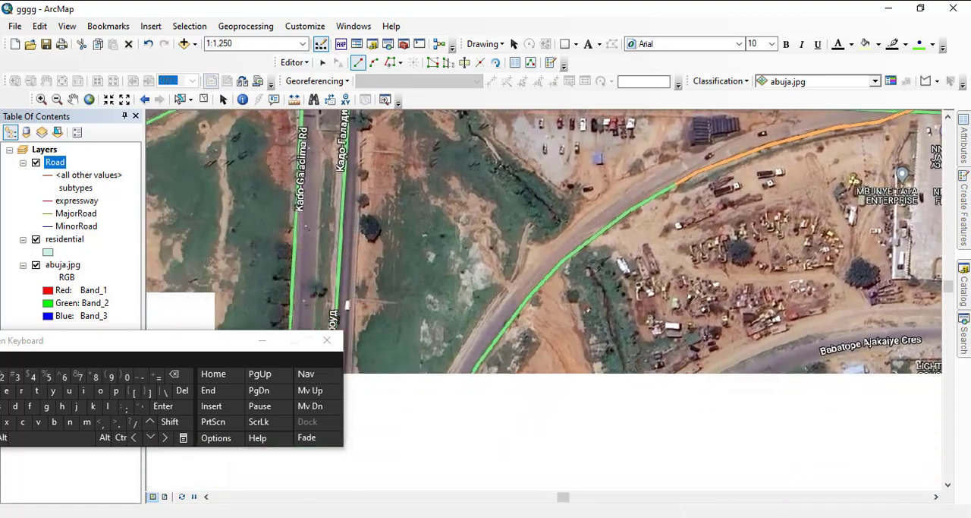
{"action": "left_click_drag", "start_coordinate": [705, 199], "coordinate": [517, 259]}
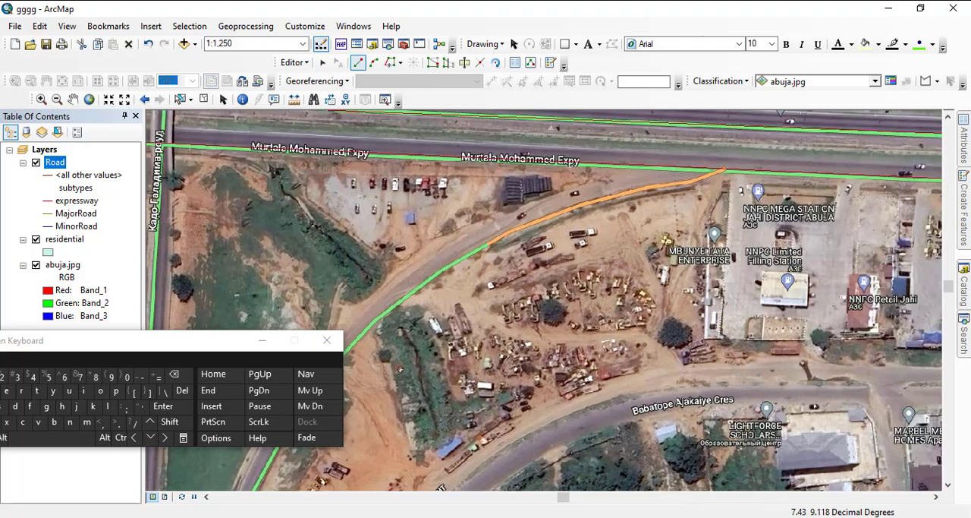
{"action": "scroll", "coordinate": [535, 286], "scroll_direction": "up", "scroll_amount": 3}
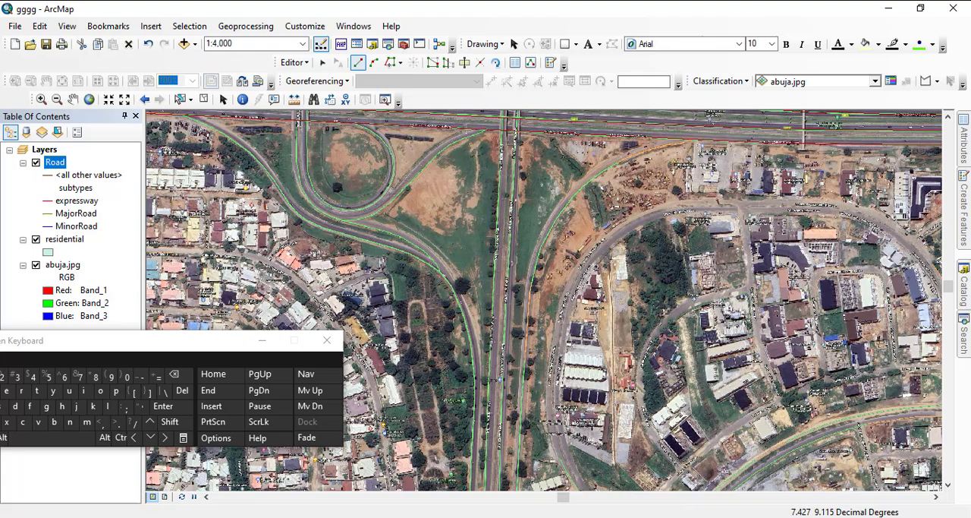
{"action": "left_click_drag", "start_coordinate": [501, 379], "coordinate": [502, 198]}
{"action": "left_click_drag", "start_coordinate": [542, 387], "coordinate": [510, 195]}
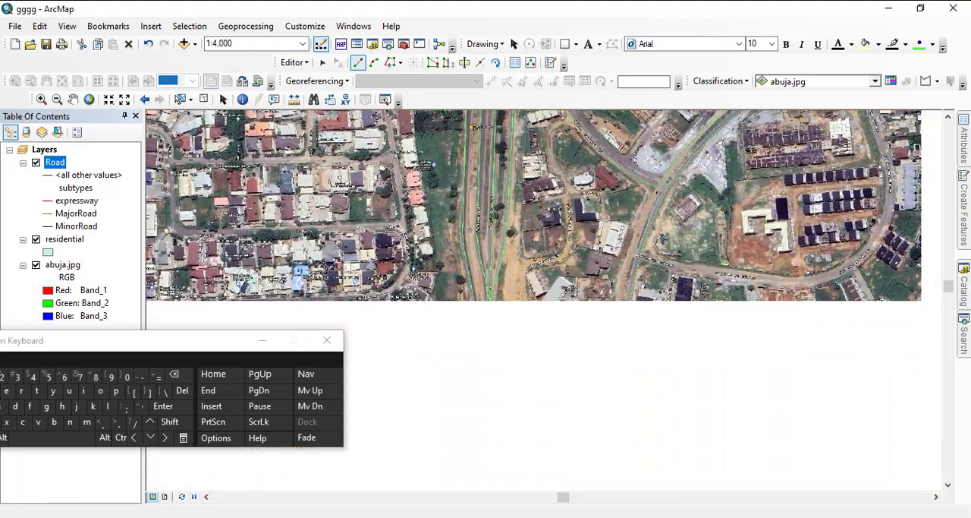
{"action": "scroll", "coordinate": [543, 289], "scroll_direction": "down", "scroll_amount": 4}
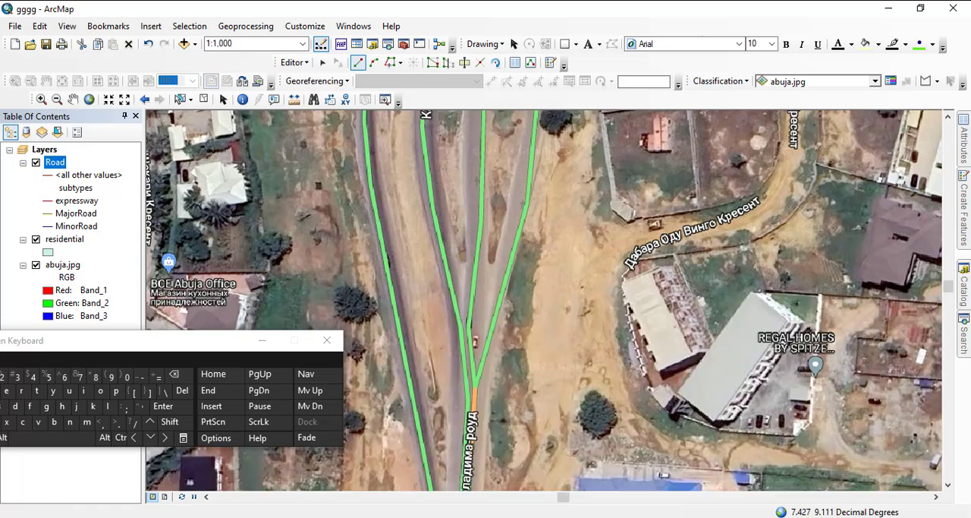
{"action": "left_click", "coordinate": [475, 381]}
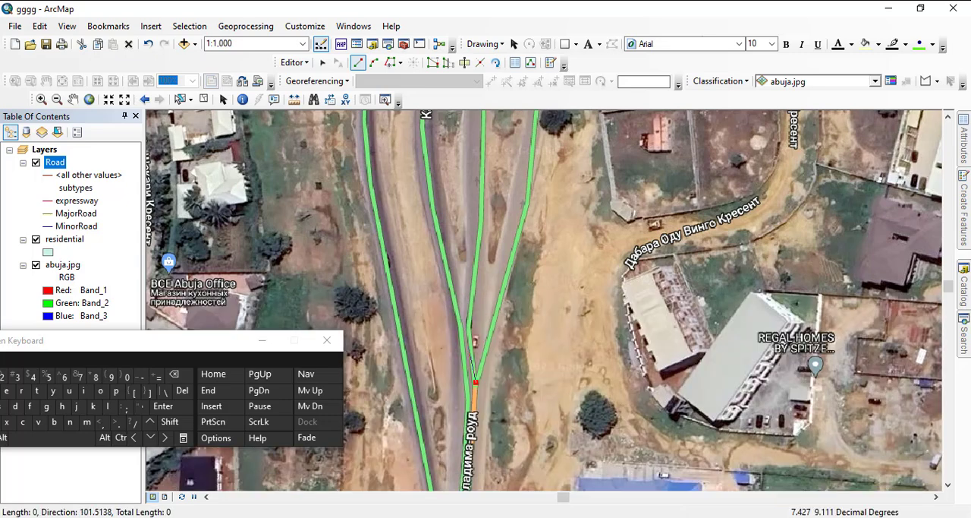
{"action": "left_click", "coordinate": [470, 329]}
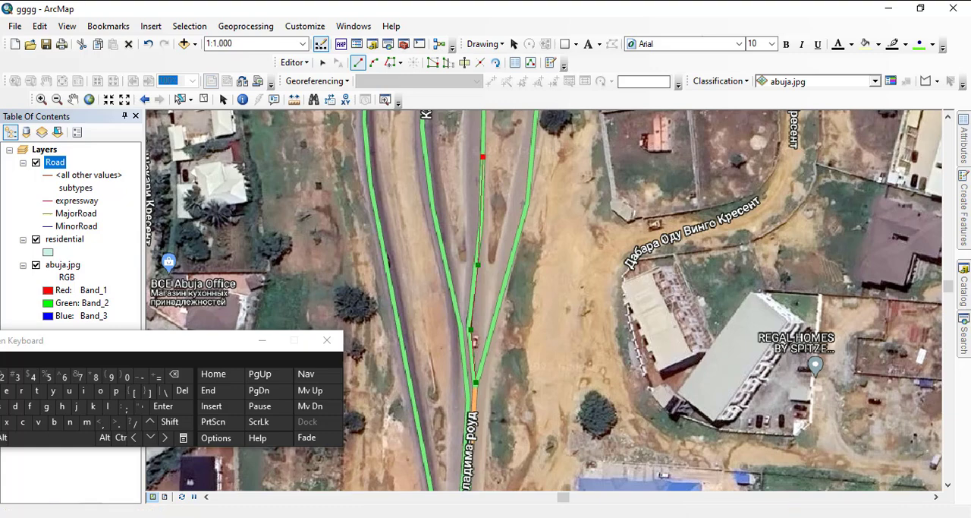
- Continue the inner eastern carriageway line north along Kado Galadima Rd to just south of the Murtala Mohammed Expy interchange
{"action": "key", "text": "Up"}
{"action": "key", "text": "Up"}
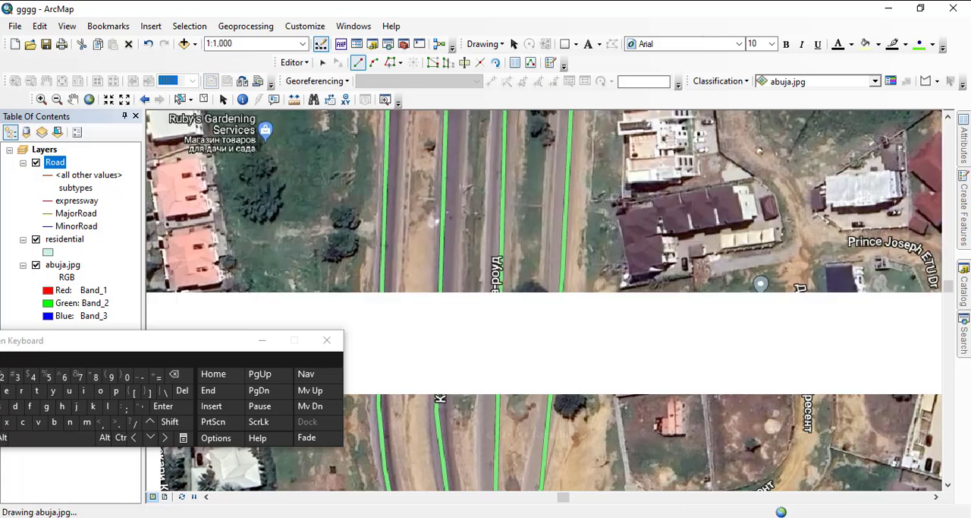
{"action": "scroll", "coordinate": [531, 287], "scroll_direction": "down", "scroll_amount": 1}
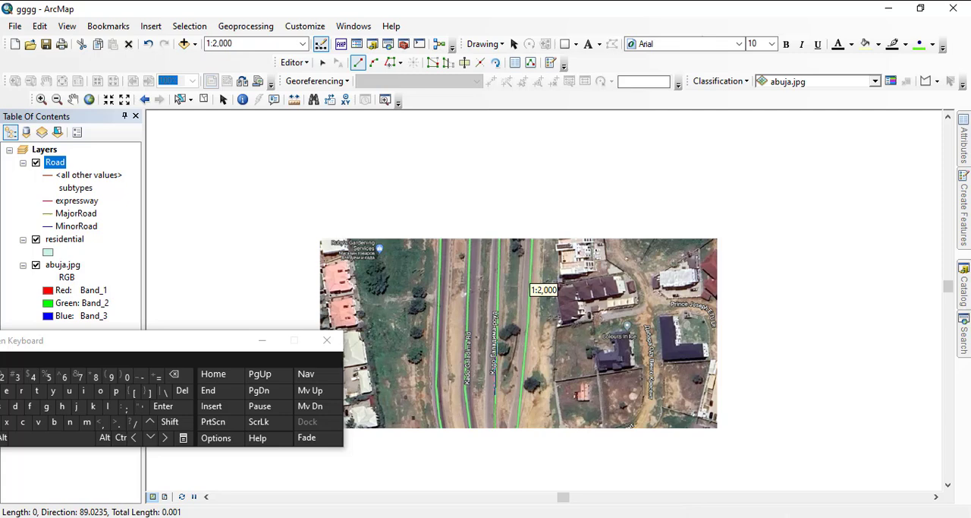
{"action": "left_click", "coordinate": [499, 240]}
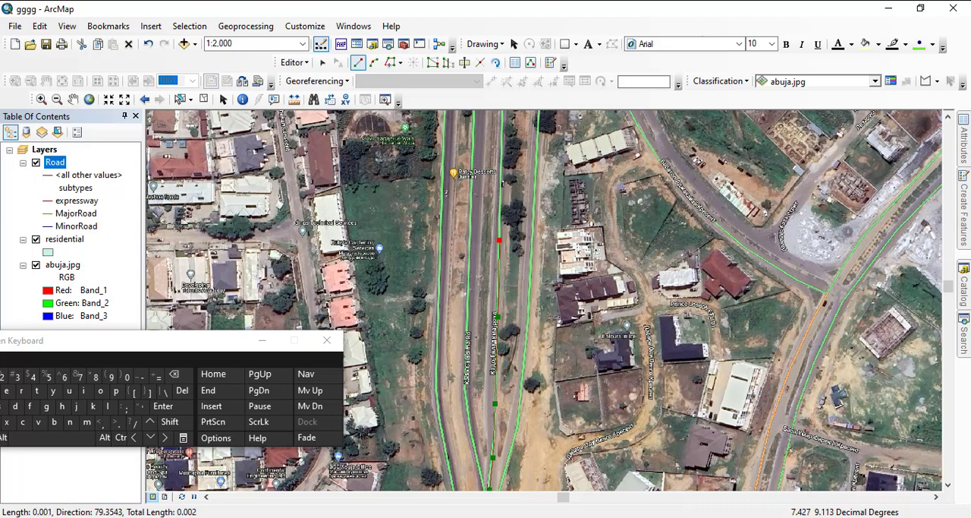
{"action": "left_click", "coordinate": [503, 136]}
{"action": "left_click_drag", "start_coordinate": [502, 136], "coordinate": [476, 391]}
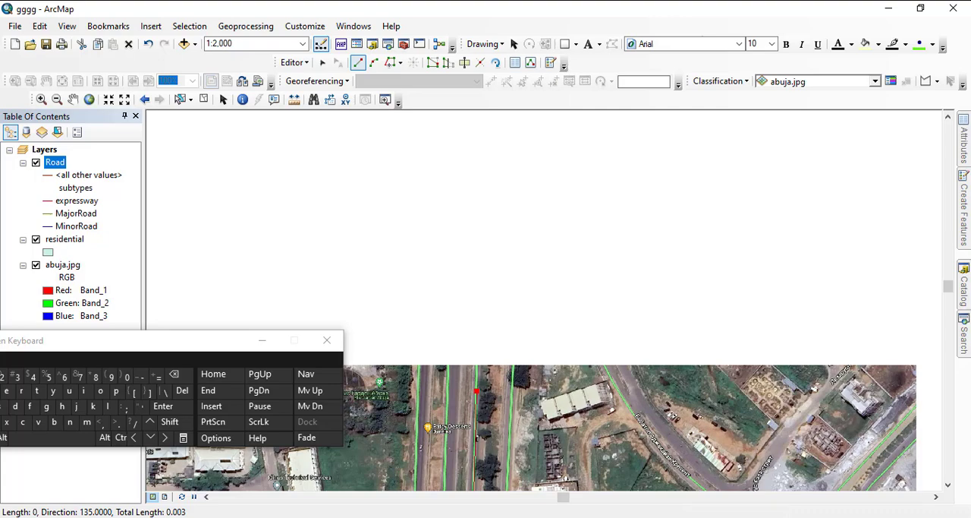
{"action": "scroll", "coordinate": [470, 276], "scroll_direction": "up", "scroll_amount": 3}
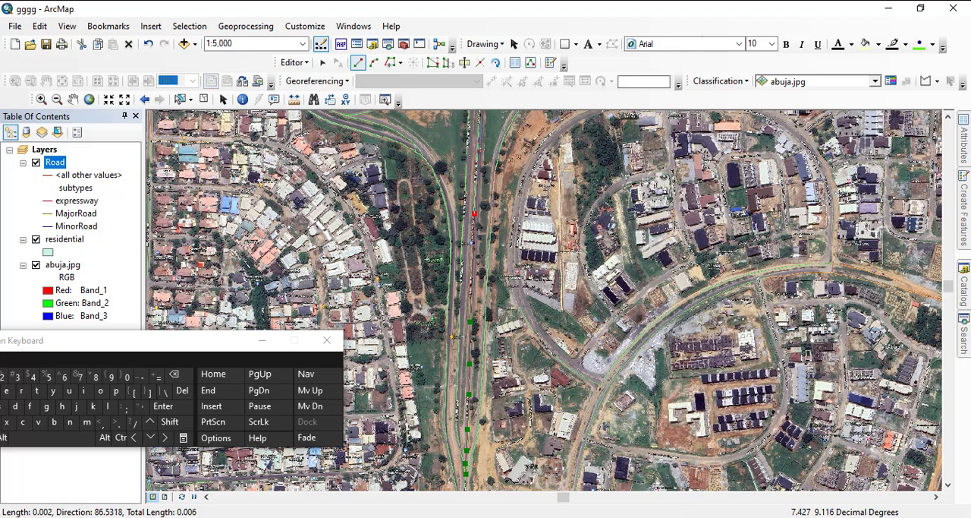
{"action": "left_click", "coordinate": [479, 121]}
{"action": "left_click_drag", "start_coordinate": [480, 121], "coordinate": [445, 382]}
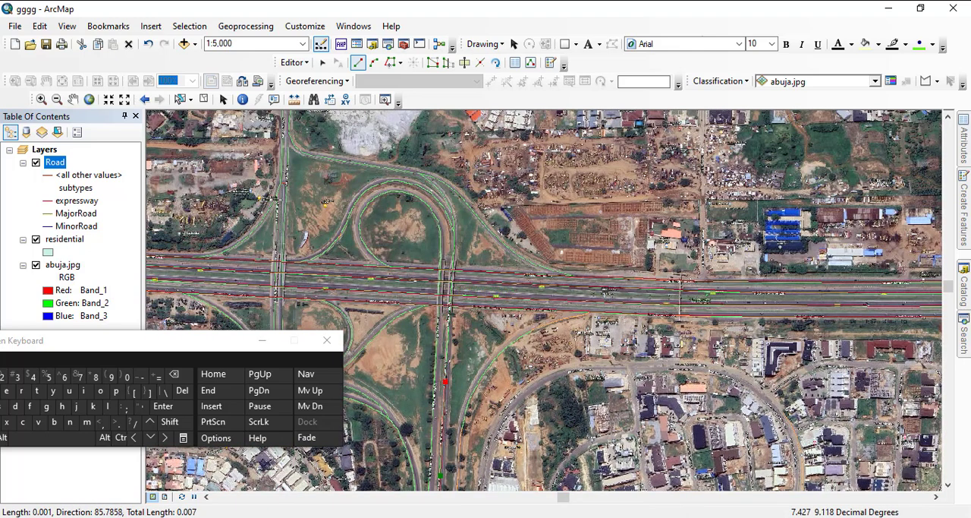
- Carry the line over the Murtala Mohammed Expy along the eastern overpass to just north of the expressway
{"action": "scroll", "coordinate": [447, 282], "scroll_direction": "down", "scroll_amount": 3}
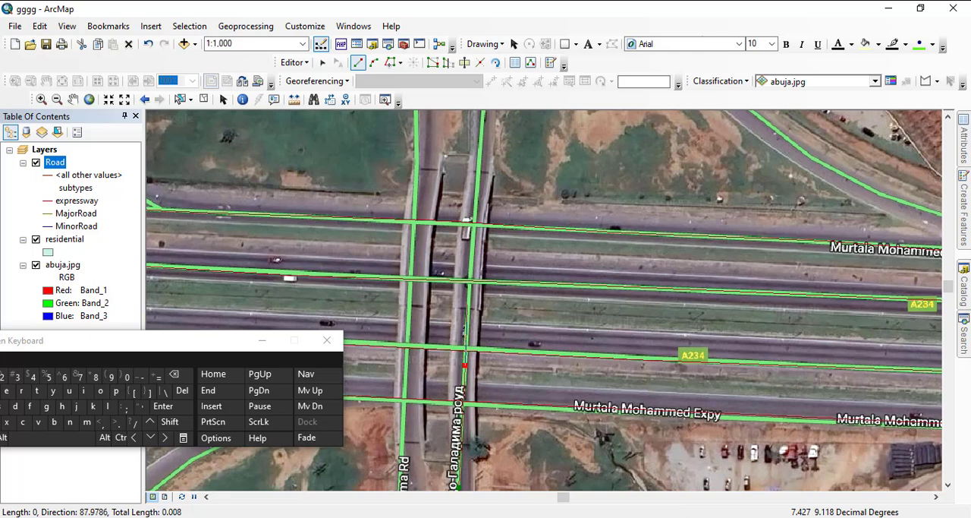
{"action": "left_click", "coordinate": [470, 303]}
{"action": "left_click", "coordinate": [474, 243]}
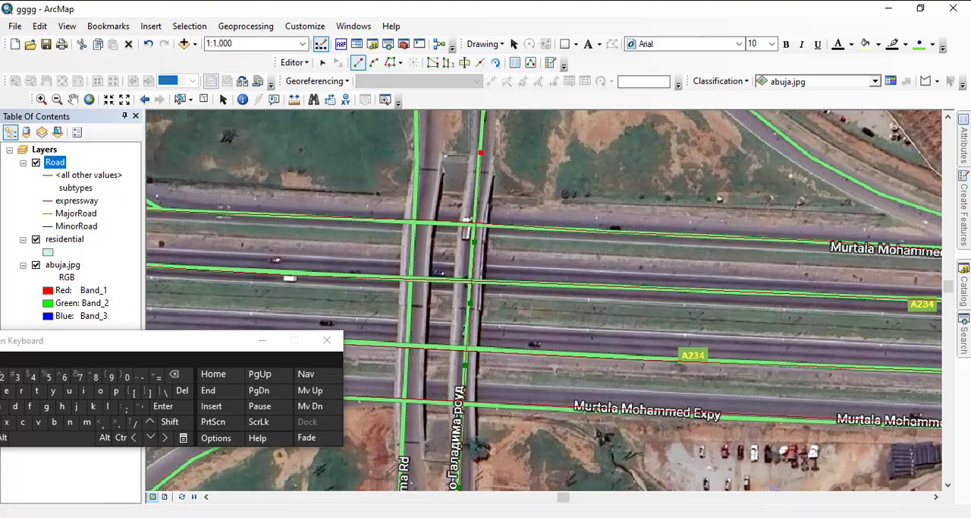
{"action": "scroll", "coordinate": [461, 211], "scroll_direction": "down", "scroll_amount": 1}
{"action": "scroll", "coordinate": [531, 285], "scroll_direction": "down", "scroll_amount": 2}
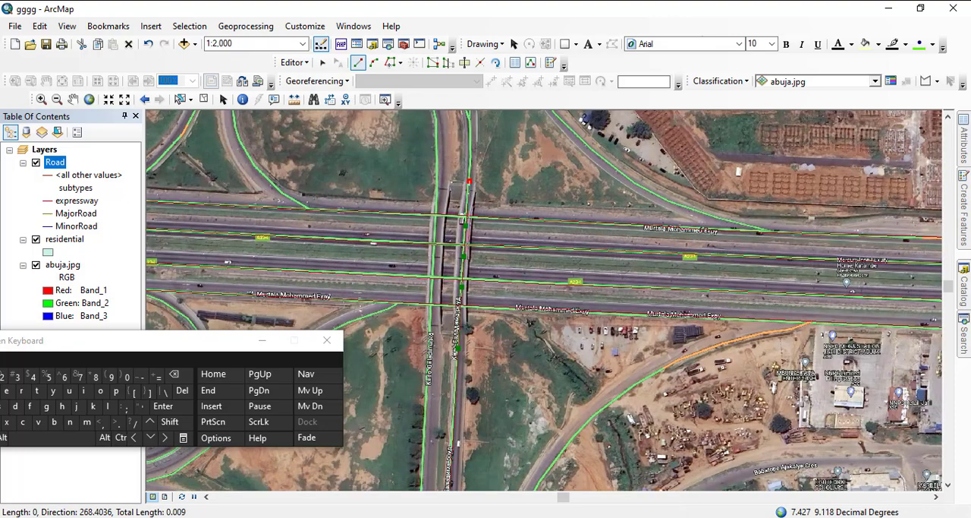
- Trace the line along the outer ramp curving northwest beside the loop to the connector road junction, and finish it there
{"action": "left_click_drag", "start_coordinate": [531, 179], "coordinate": [582, 416]}
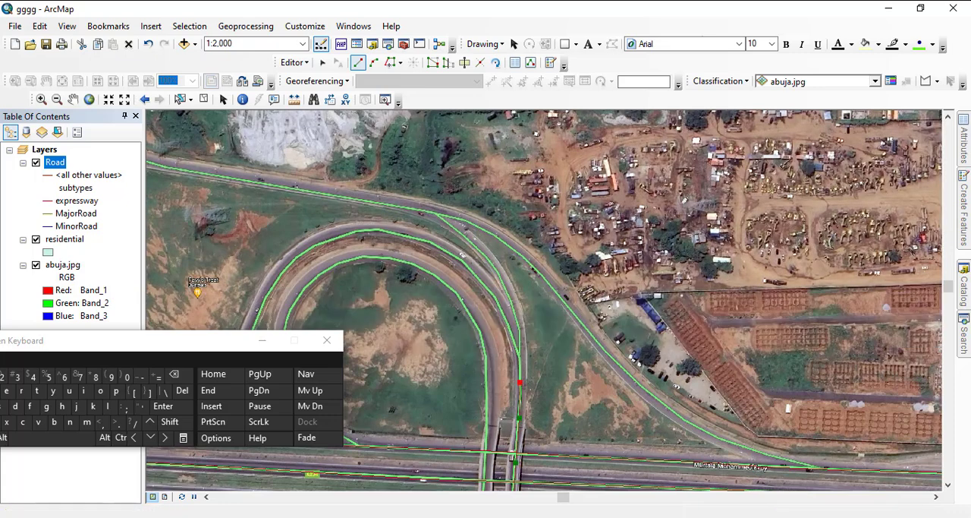
{"action": "left_click", "coordinate": [521, 337]}
{"action": "left_click", "coordinate": [511, 303]}
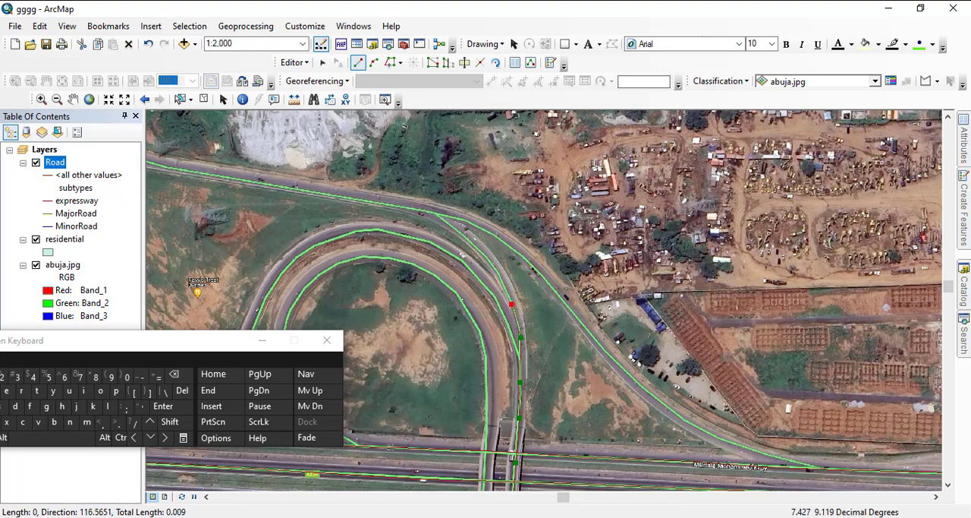
{"action": "left_click", "coordinate": [480, 248]}
{"action": "left_click", "coordinate": [444, 221]}
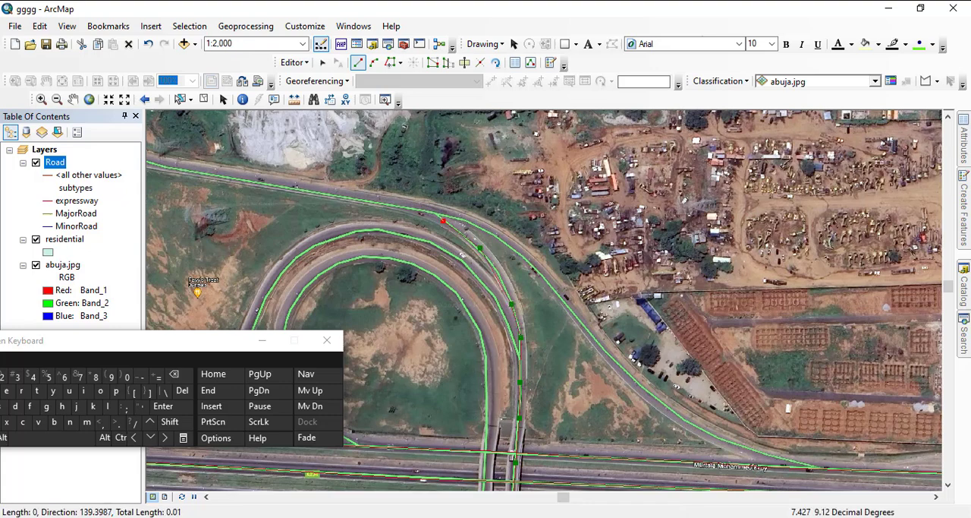
{"action": "double_click", "coordinate": [437, 215]}
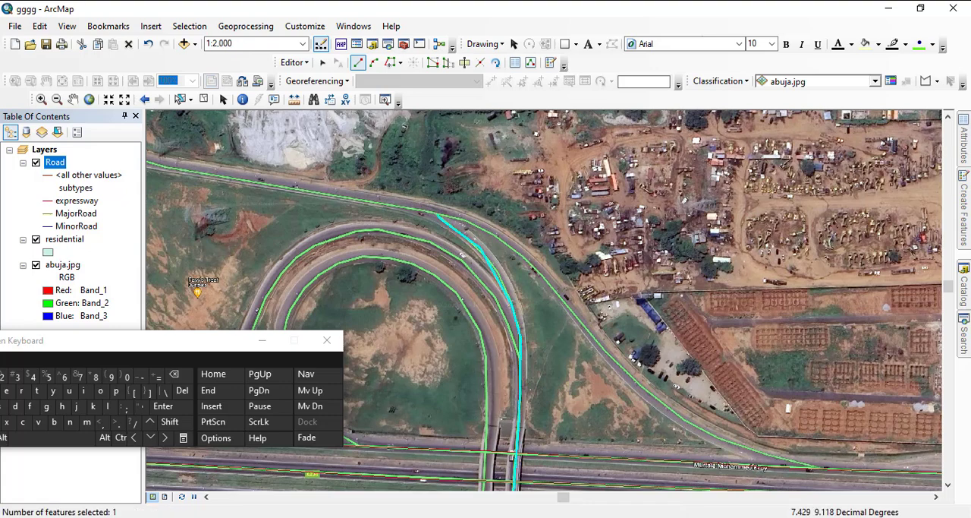
- Examine the digitized ramps, loops and overpasses around the Kado Galadima Rd interchange
{"action": "left_click_drag", "start_coordinate": [448, 326], "coordinate": [638, 426]}
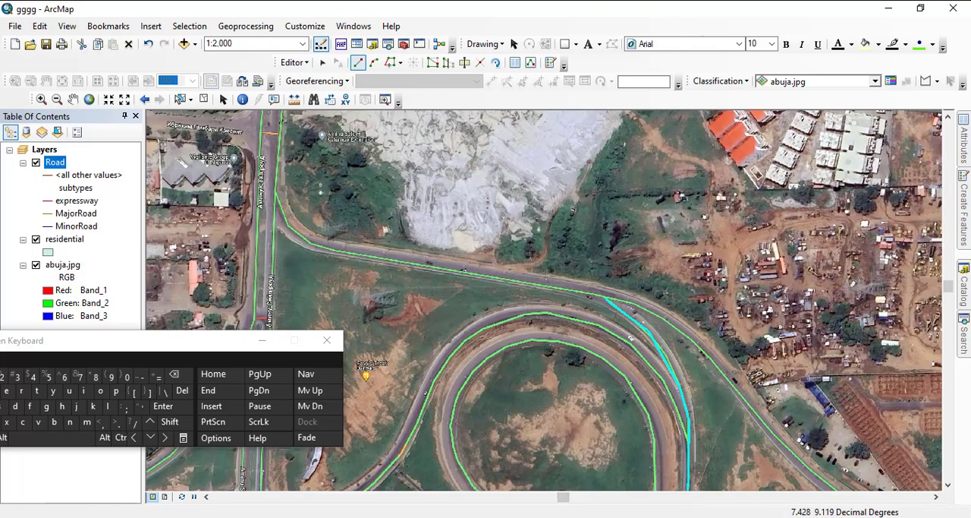
{"action": "left_click_drag", "start_coordinate": [653, 440], "coordinate": [438, 218]}
{"action": "left_click_drag", "start_coordinate": [463, 448], "coordinate": [547, 313]}
{"action": "left_click_drag", "start_coordinate": [607, 474], "coordinate": [577, 359]}
{"action": "scroll", "coordinate": [578, 406], "scroll_direction": "up", "scroll_amount": 2}
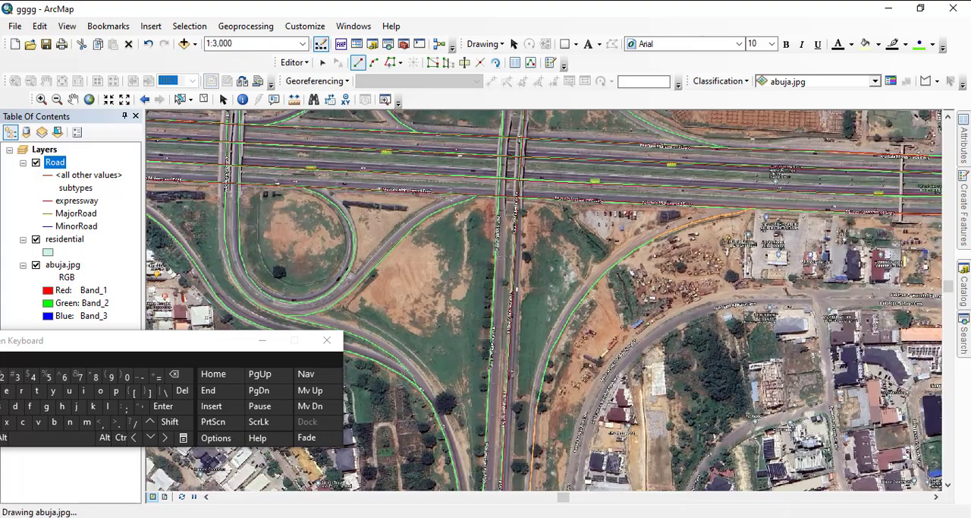
{"action": "left_click_drag", "start_coordinate": [556, 238], "coordinate": [604, 428]}
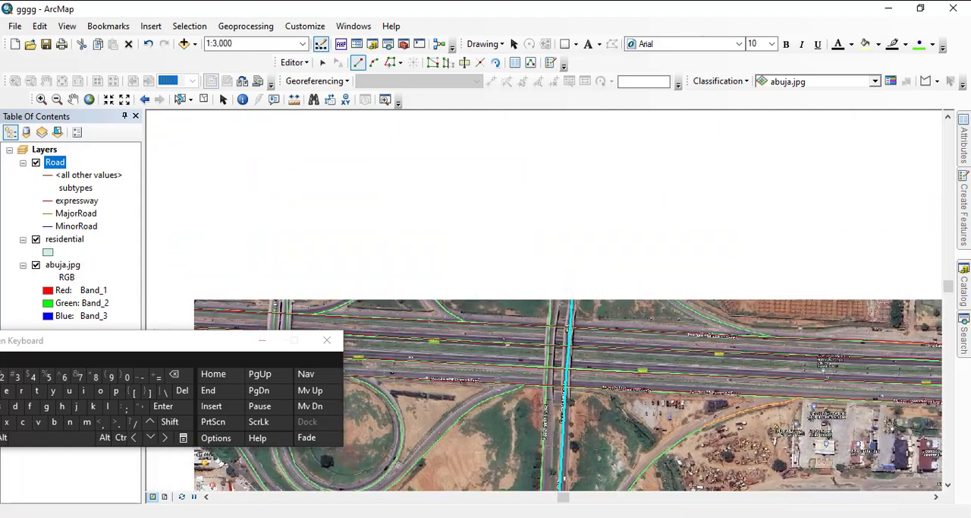
{"action": "scroll", "coordinate": [604, 428], "scroll_direction": "up", "scroll_amount": 1}
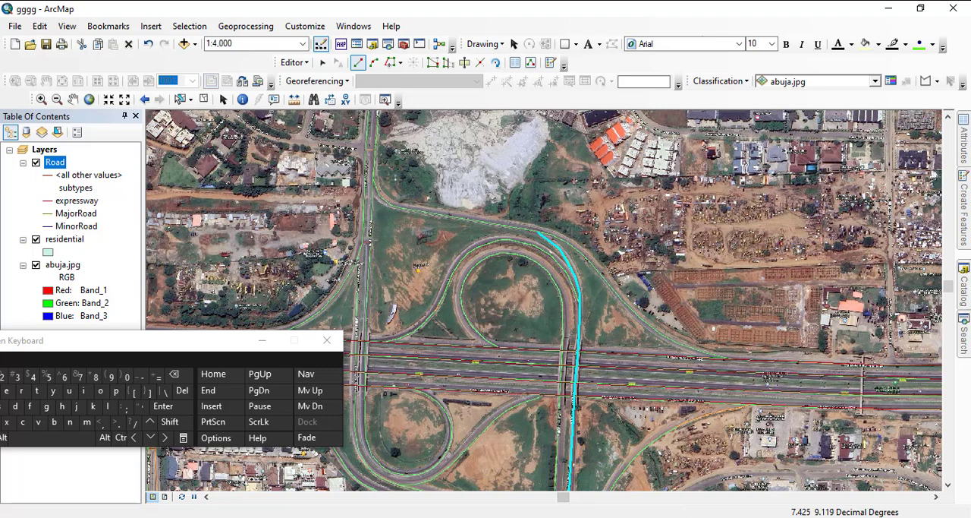
{"action": "scroll", "coordinate": [543, 289], "scroll_direction": "up", "scroll_amount": 1}
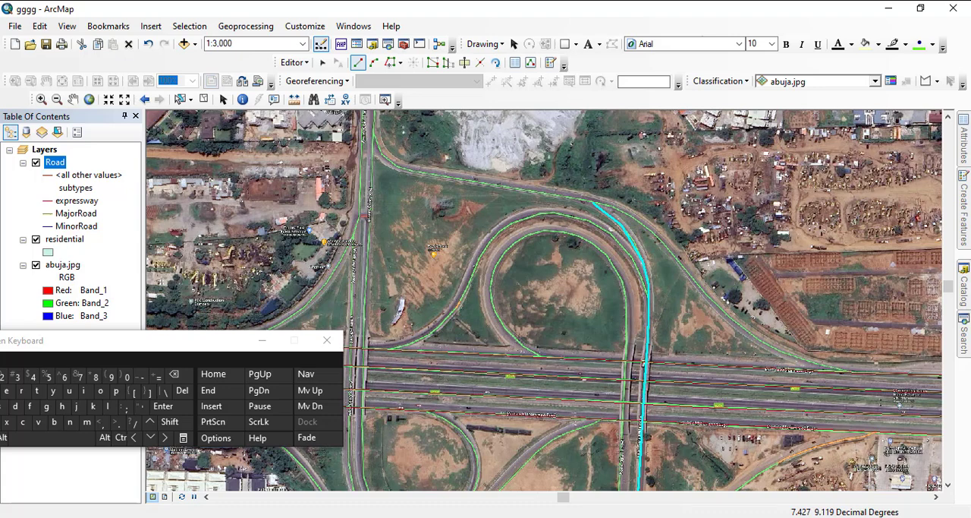
- Start another road line at the same southern merge point and lead it north onto the inner western Kado Galadima Rd carriageway
{"action": "left_click_drag", "start_coordinate": [607, 380], "coordinate": [568, 187]}
{"action": "left_click_drag", "start_coordinate": [592, 402], "coordinate": [591, 203]}
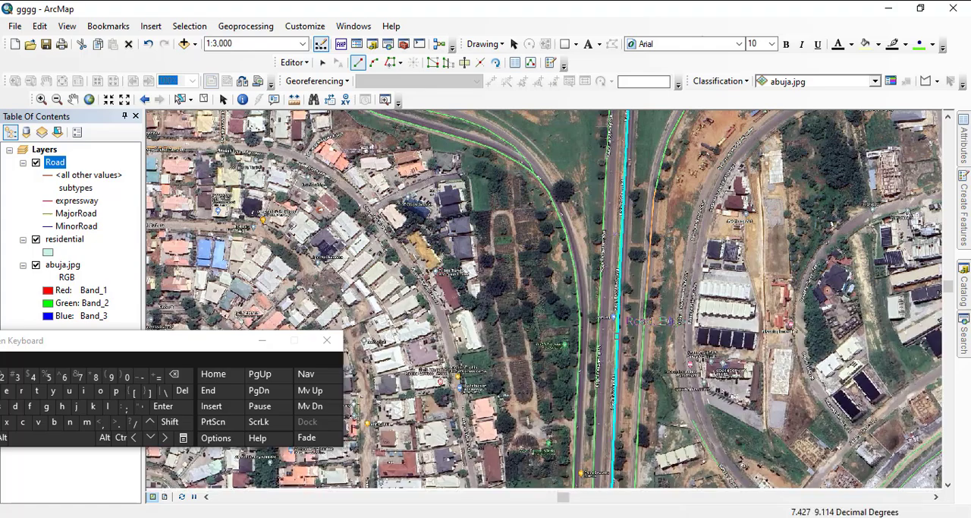
{"action": "left_click_drag", "start_coordinate": [596, 425], "coordinate": [596, 167]}
{"action": "left_click_drag", "start_coordinate": [596, 402], "coordinate": [615, 286]}
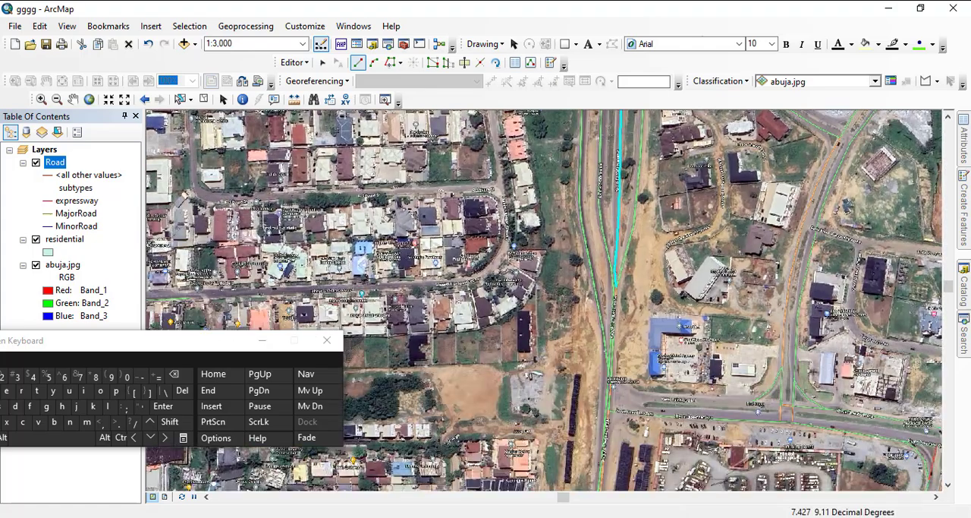
{"action": "left_click", "coordinate": [616, 286]}
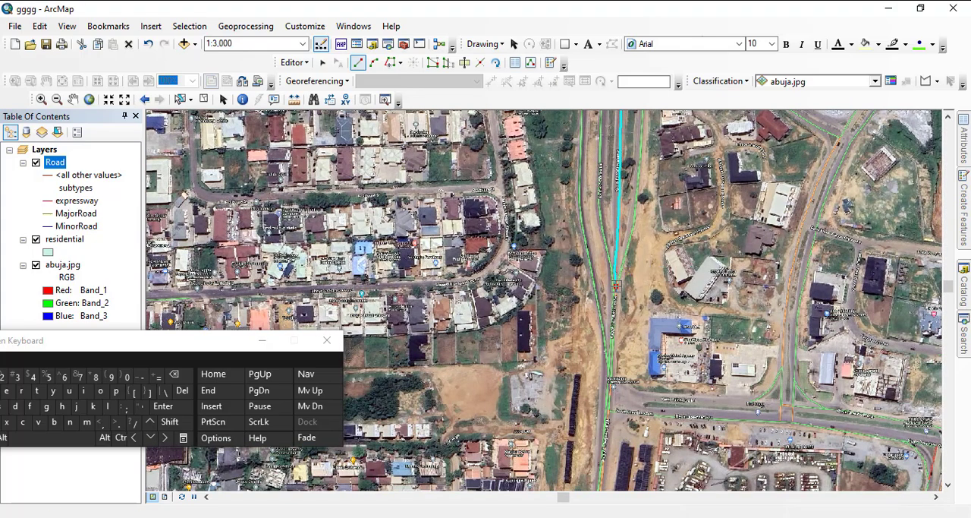
{"action": "left_click", "coordinate": [599, 216]}
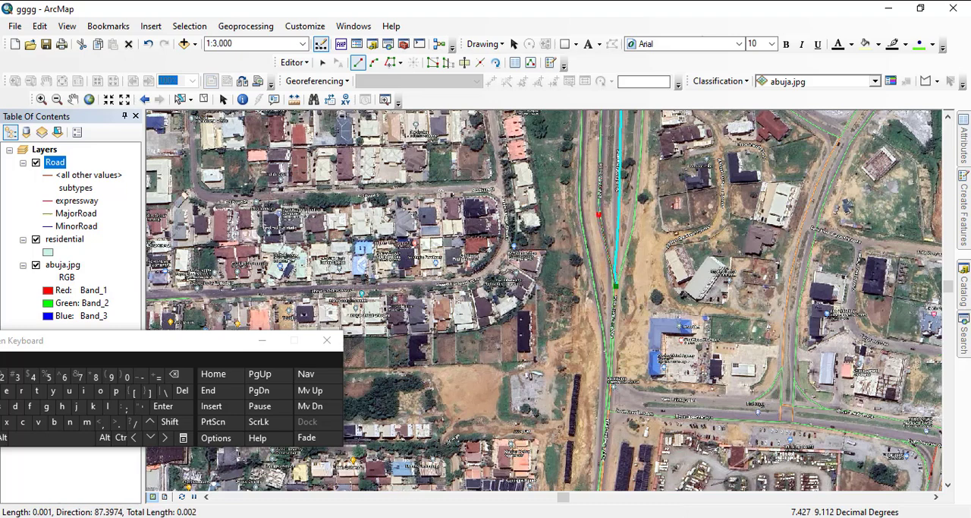
{"action": "left_click", "coordinate": [602, 132]}
- Carry the line north along the inner western Kado Galadima Rd carriageway to just south of the Murtala Mohammed Expy
{"action": "left_click_drag", "start_coordinate": [602, 131], "coordinate": [587, 399]}
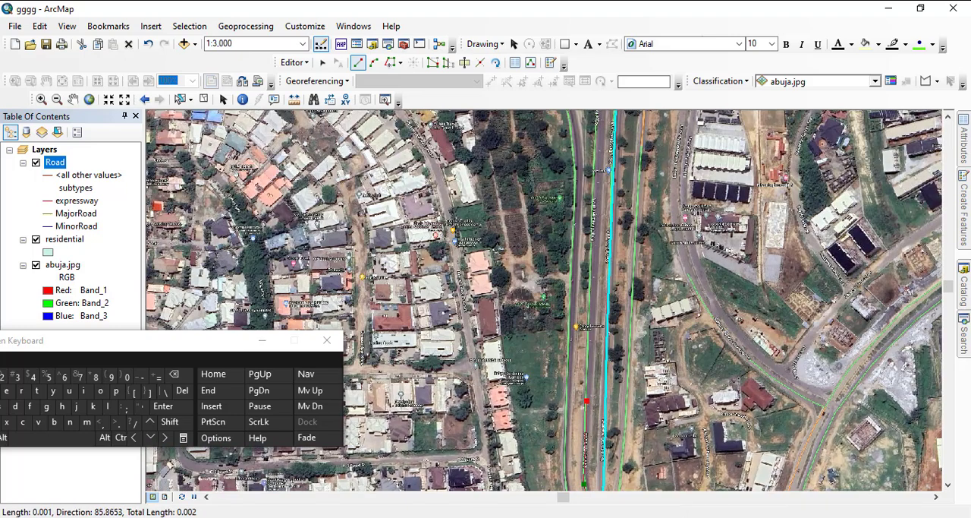
{"action": "left_click", "coordinate": [592, 302]}
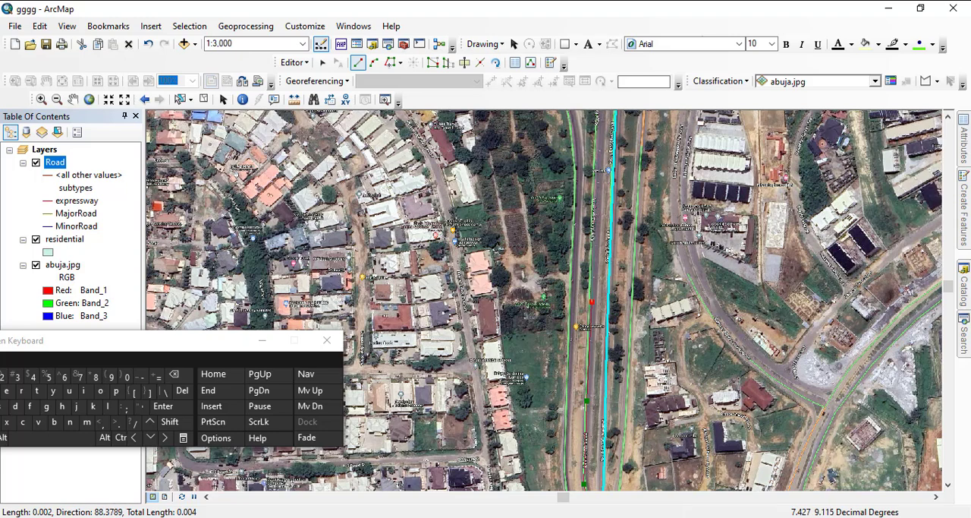
{"action": "scroll", "coordinate": [545, 301], "scroll_direction": "up", "scroll_amount": 2}
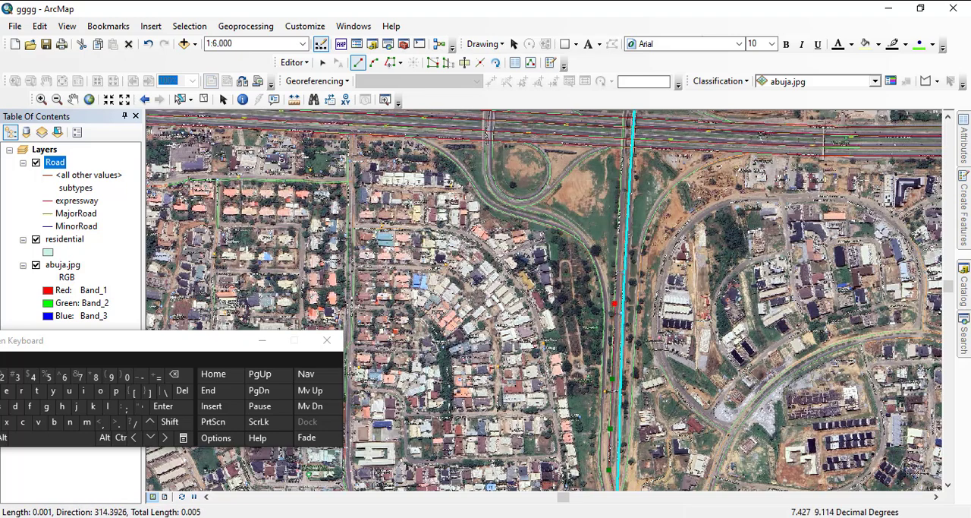
{"action": "left_click", "coordinate": [618, 226]}
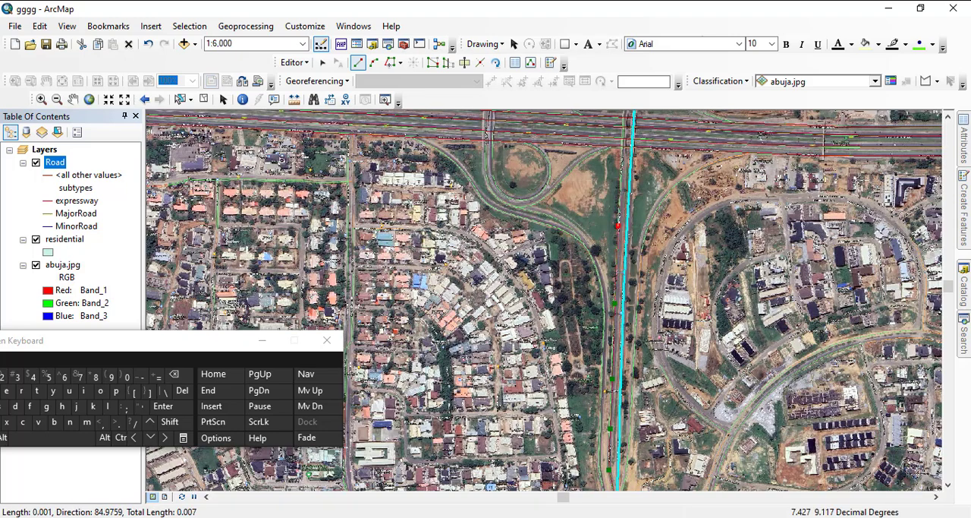
{"action": "left_click", "coordinate": [623, 174]}
{"action": "left_click_drag", "start_coordinate": [622, 176], "coordinate": [605, 338]}
{"action": "scroll", "coordinate": [608, 265], "scroll_direction": "down", "scroll_amount": 3}
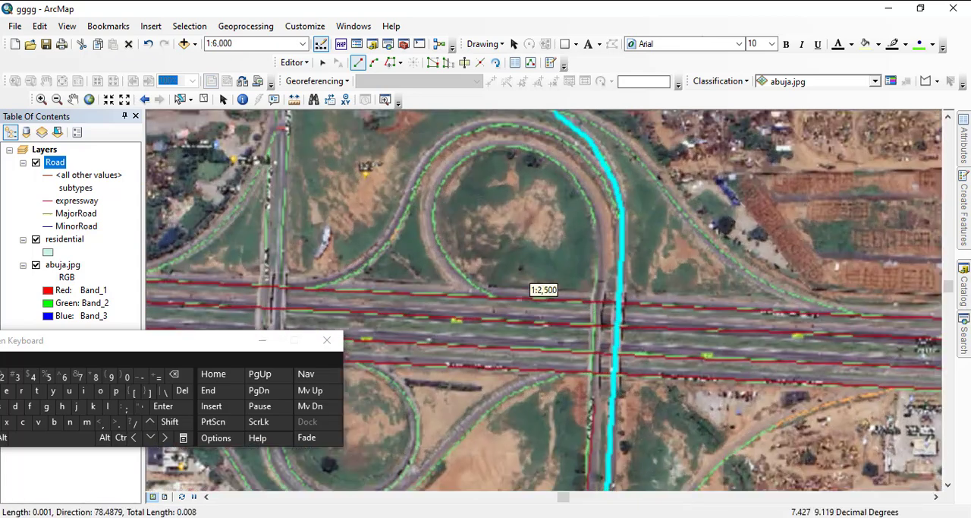
{"action": "scroll", "coordinate": [532, 286], "scroll_direction": "down", "scroll_amount": 2}
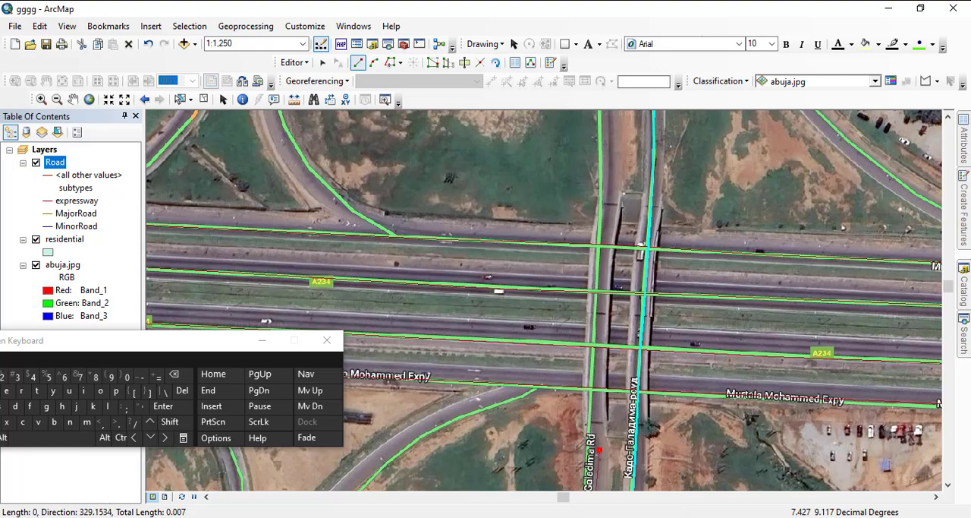
- Delete the last vertex placed south of the expressway and carry the line across along the western overpass
{"action": "right_click", "coordinate": [598, 450]}
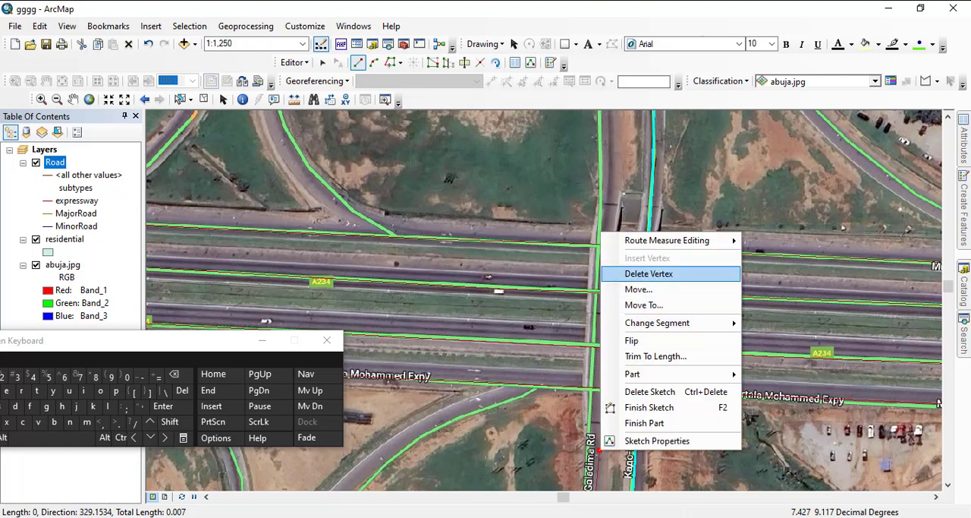
{"action": "left_click", "coordinate": [649, 273]}
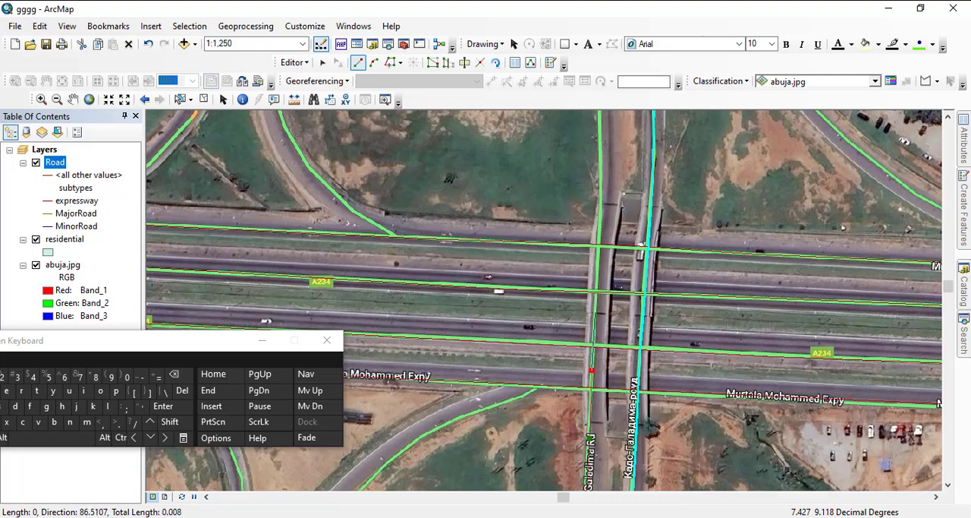
{"action": "left_click", "coordinate": [597, 263]}
{"action": "left_click_drag", "start_coordinate": [514, 139], "coordinate": [544, 455]}
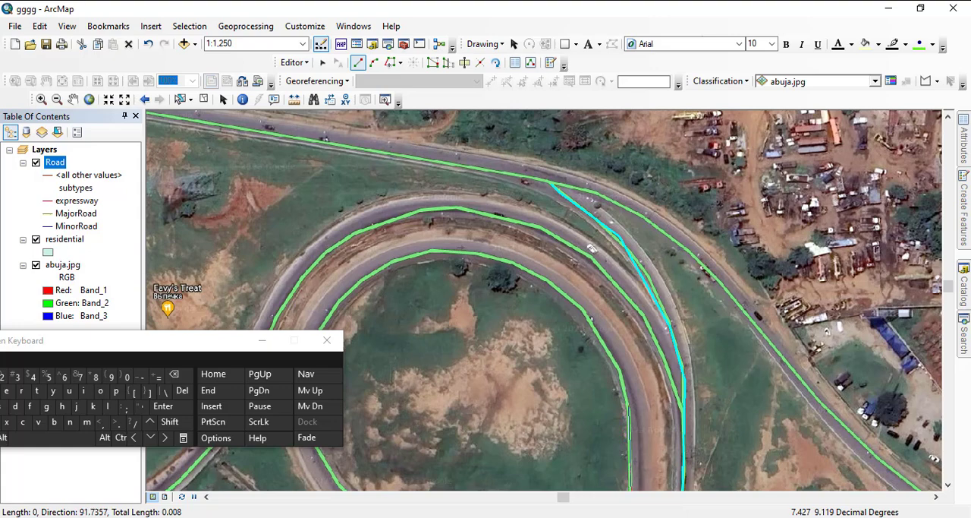
- Trace the line along the northeastern curve and over the top of the inner loop ramp north of the expressway
{"action": "left_click", "coordinate": [586, 314]}
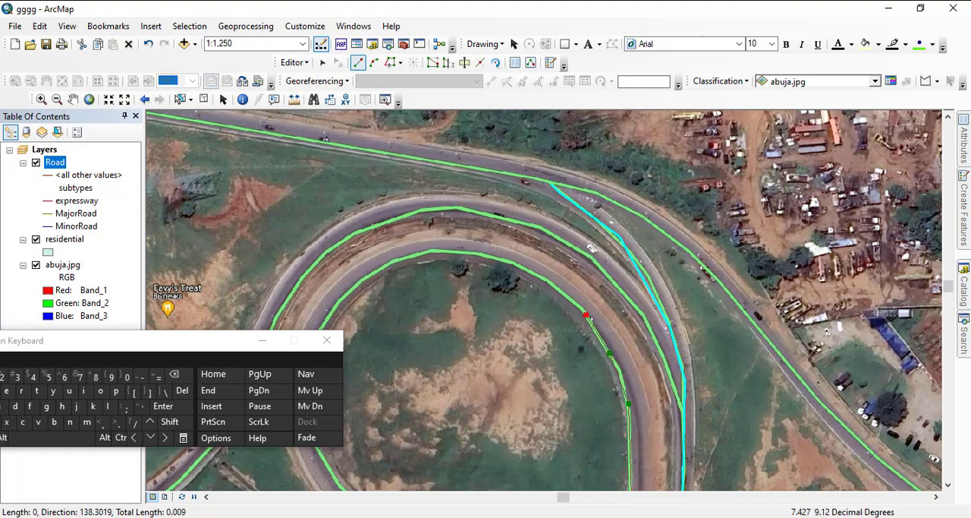
{"action": "left_click", "coordinate": [492, 258]}
{"action": "left_click", "coordinate": [437, 249]}
{"action": "scroll", "coordinate": [436, 249], "scroll_direction": "down", "scroll_amount": 1}
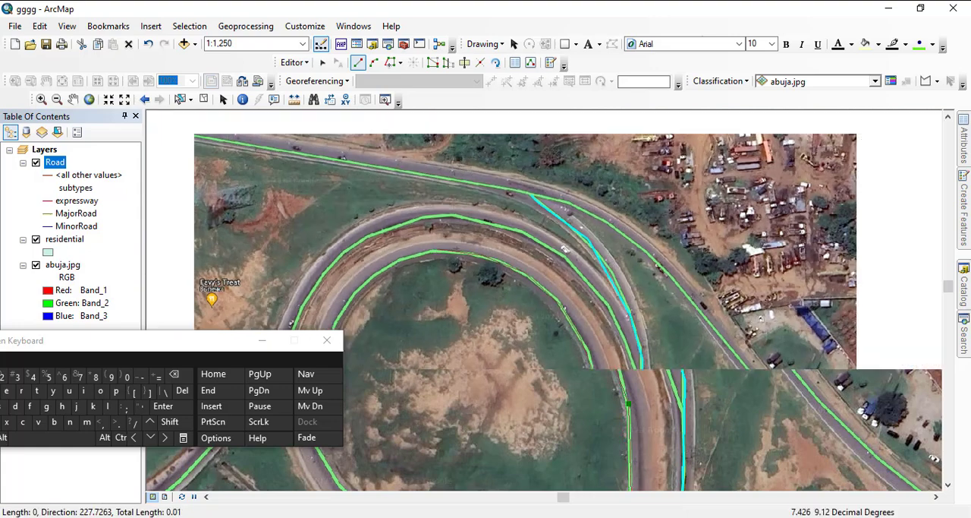
{"action": "left_click_drag", "start_coordinate": [569, 253], "coordinate": [869, 118]}
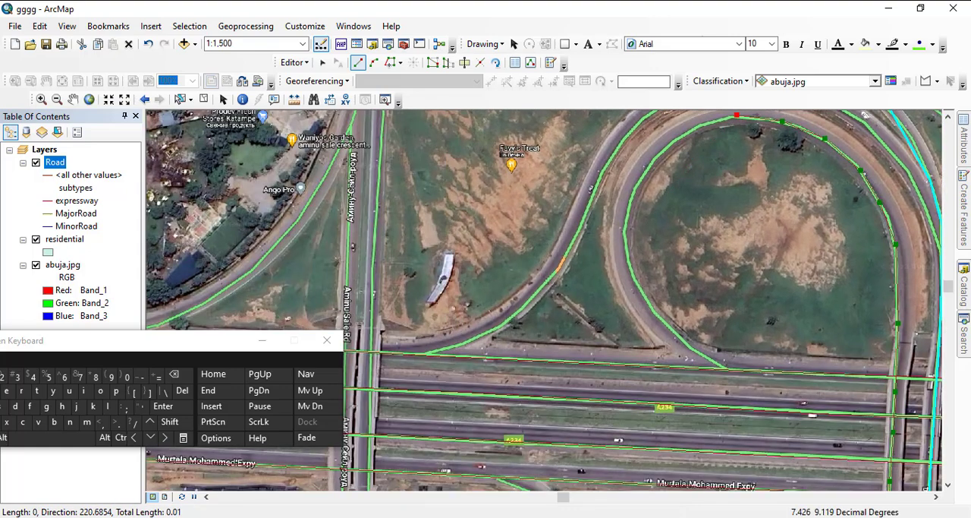
- Trace the line down the western side of the inner loop and finish it on the northern Murtala Mohammed Expy line
{"action": "left_click", "coordinate": [704, 124]}
{"action": "left_click", "coordinate": [668, 142]}
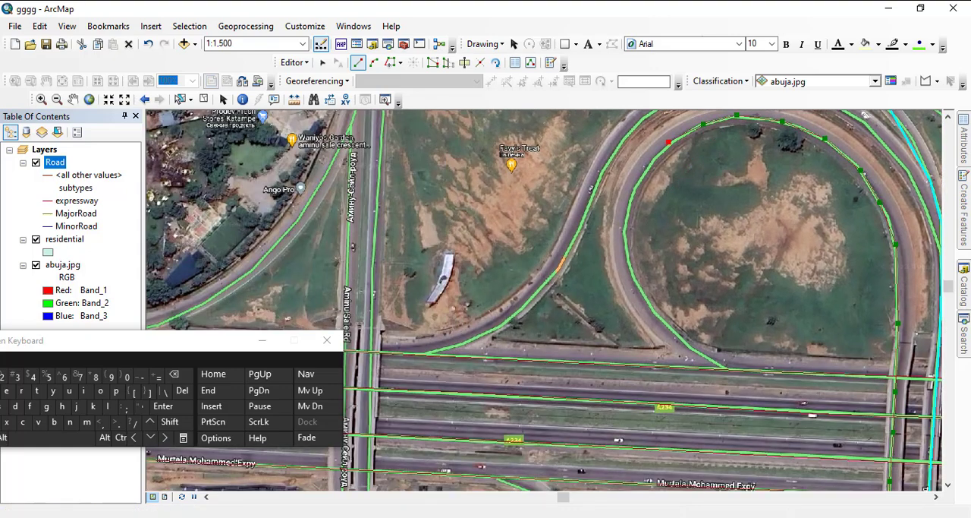
{"action": "left_click", "coordinate": [638, 180]}
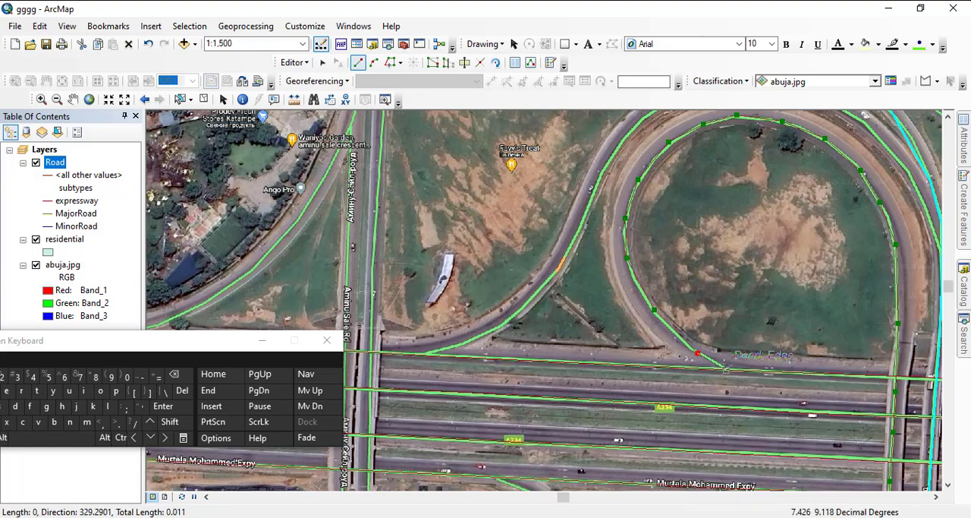
{"action": "scroll", "coordinate": [531, 282], "scroll_direction": "up", "scroll_amount": 1}
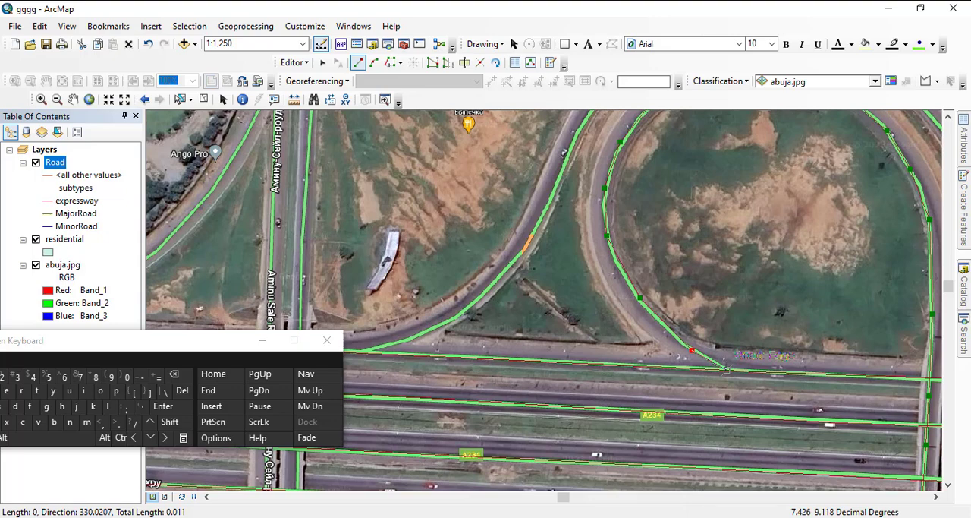
{"action": "double_click", "coordinate": [725, 370]}
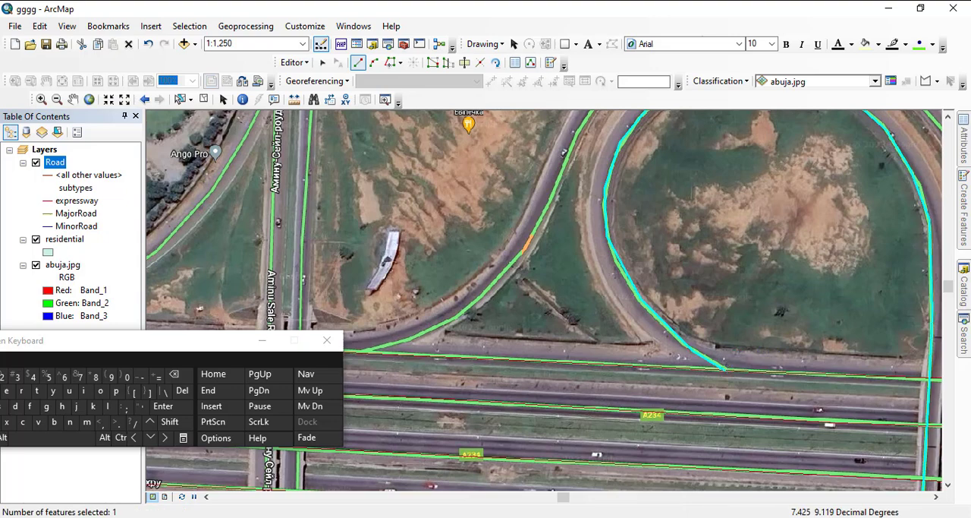
- Start another road line at the ramp split east of the loop and trace it northwest over the top of the outer ramp
{"action": "scroll", "coordinate": [449, 246], "scroll_direction": "up", "scroll_amount": 3}
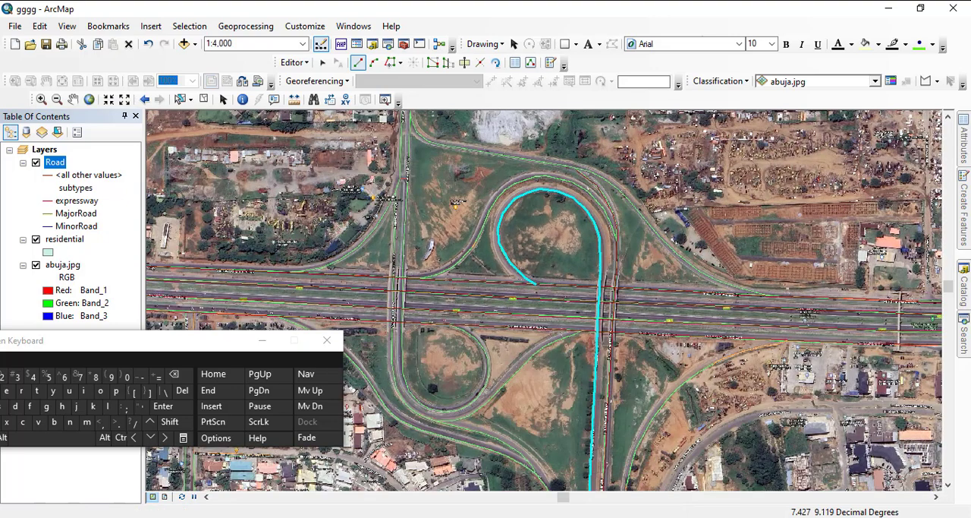
{"action": "scroll", "coordinate": [616, 186], "scroll_direction": "down", "scroll_amount": 2}
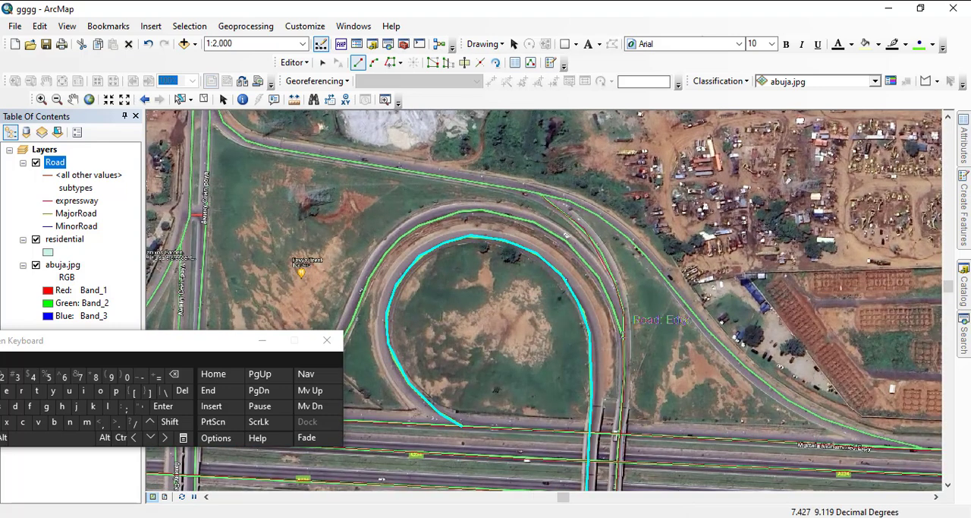
{"action": "left_click", "coordinate": [624, 333]}
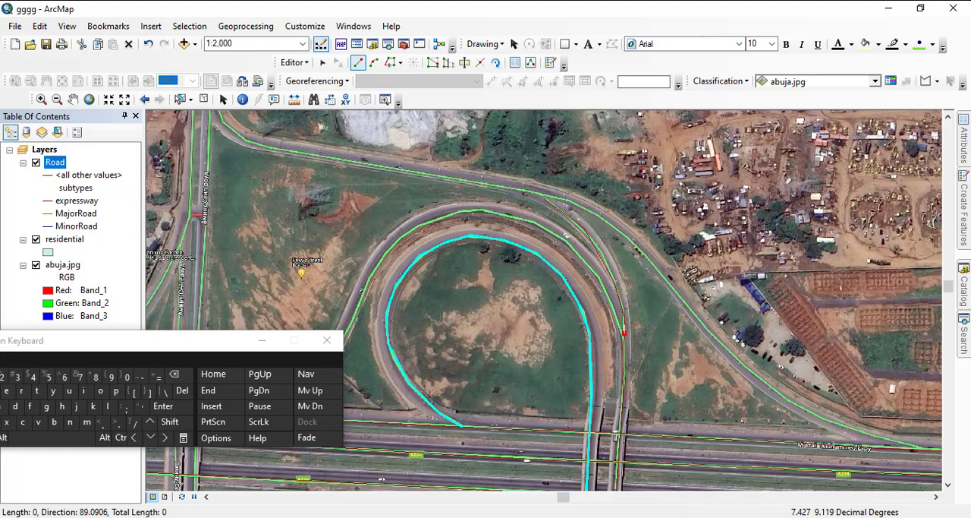
{"action": "left_click", "coordinate": [608, 295]}
{"action": "left_click", "coordinate": [581, 258]}
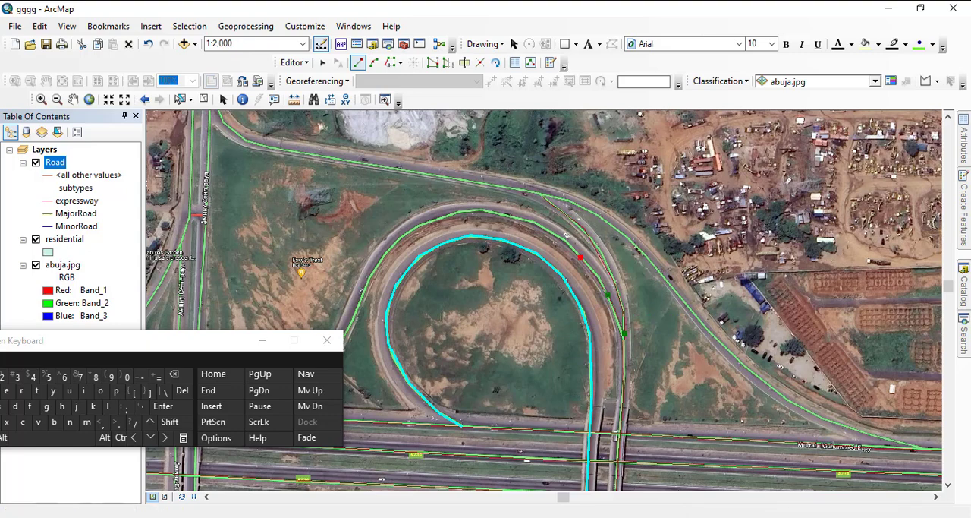
{"action": "left_click", "coordinate": [564, 243]}
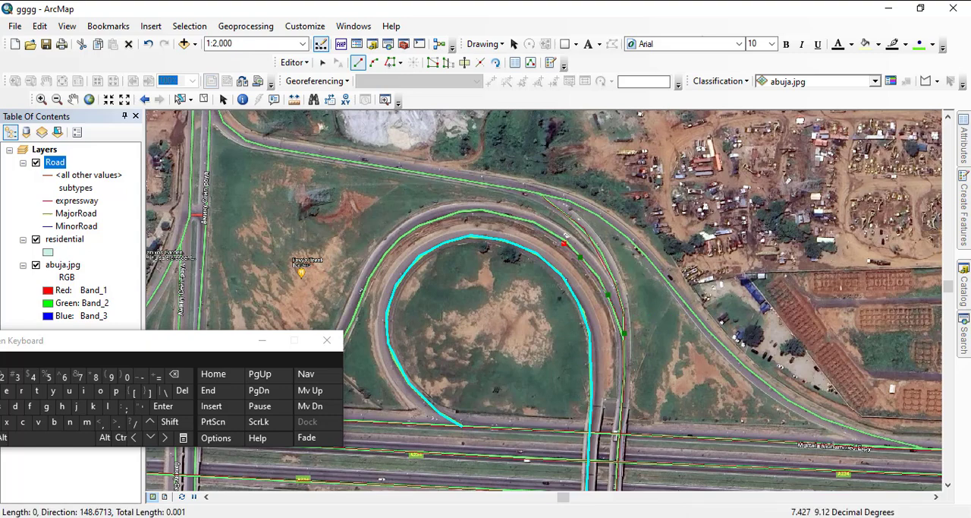
{"action": "left_click", "coordinate": [529, 218]}
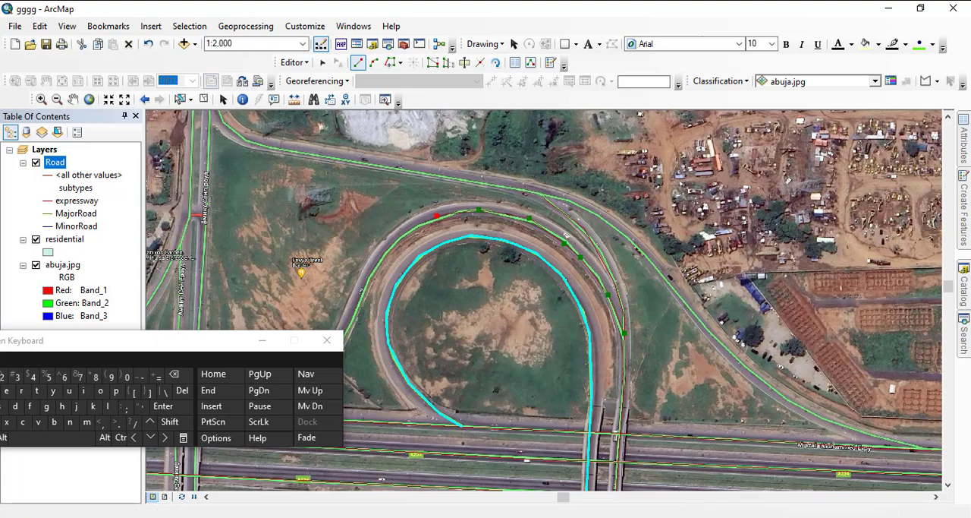
{"action": "left_click", "coordinate": [437, 215]}
{"action": "mouse_move", "coordinate": [436, 215]}
{"action": "left_mouse_down"}
{"action": "mouse_move", "coordinate": [742, 162]}
{"action": "mouse_move", "coordinate": [919, 115]}
{"action": "left_mouse_up"}
- Trace the line southwest down the outer ramp and finish it at the northern expressway line just east of Aminu Sale Rd
{"action": "left_click", "coordinate": [888, 135]}
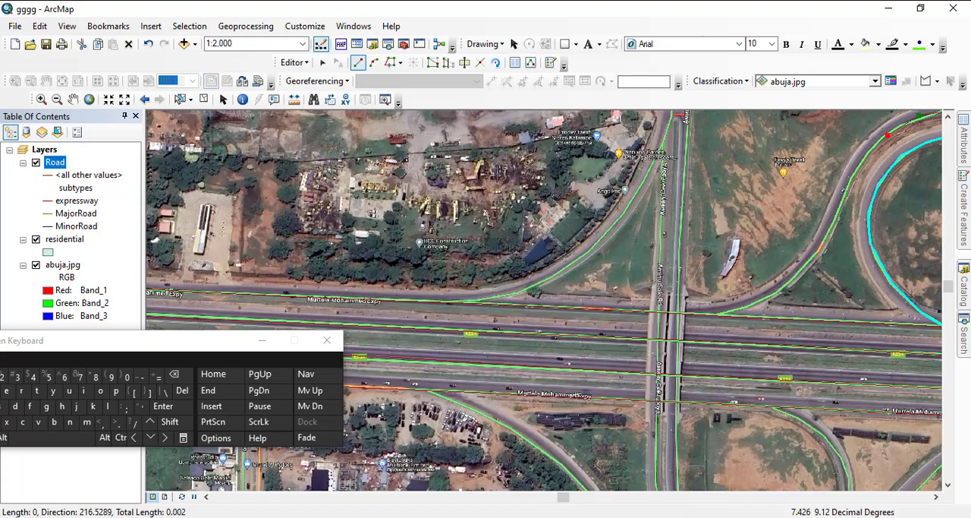
{"action": "left_click", "coordinate": [865, 159]}
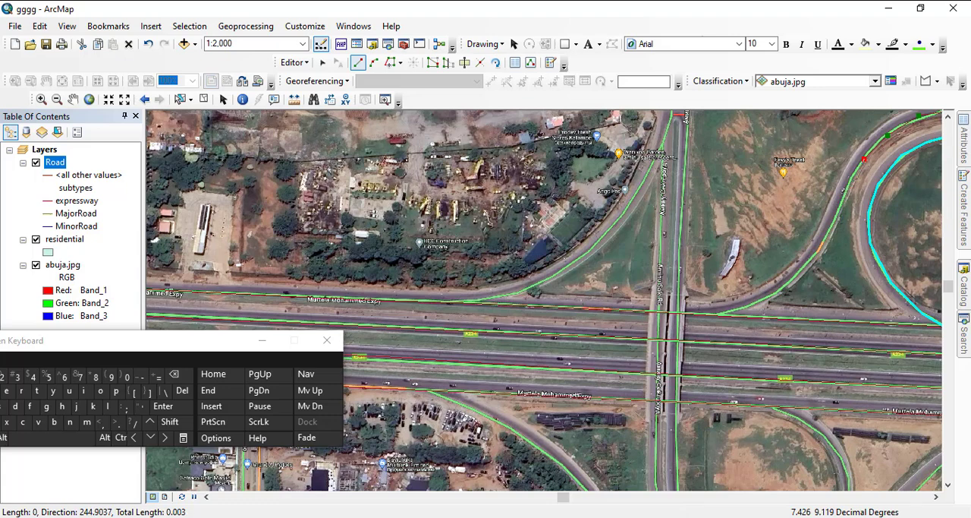
{"action": "left_click", "coordinate": [837, 216]}
{"action": "left_click", "coordinate": [811, 263]}
{"action": "left_click", "coordinate": [772, 296]}
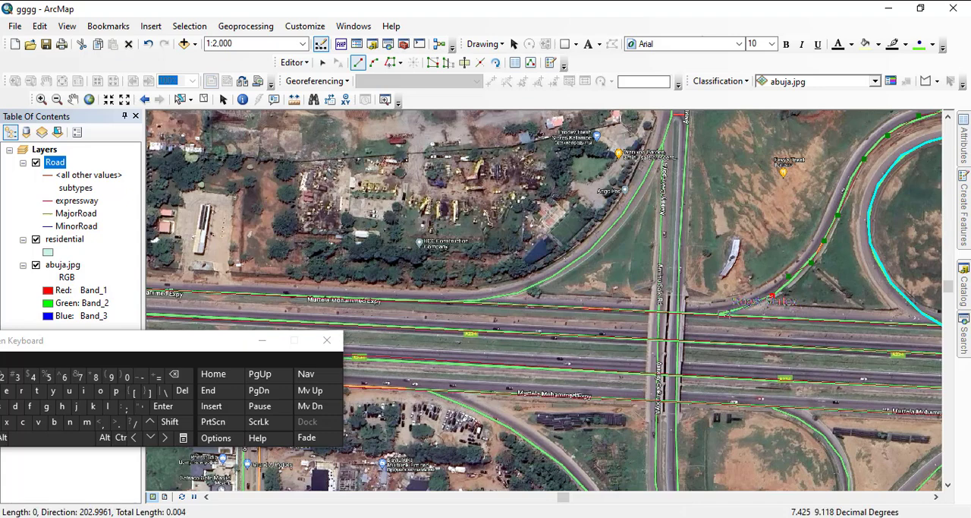
{"action": "double_click", "coordinate": [723, 312]}
- Examine the digitized roads around the Kado Galadima Rd interchange and westward along the Murtala Mohammed Expy to the image's western end
{"action": "scroll", "coordinate": [721, 311], "scroll_direction": "down", "scroll_amount": 1}
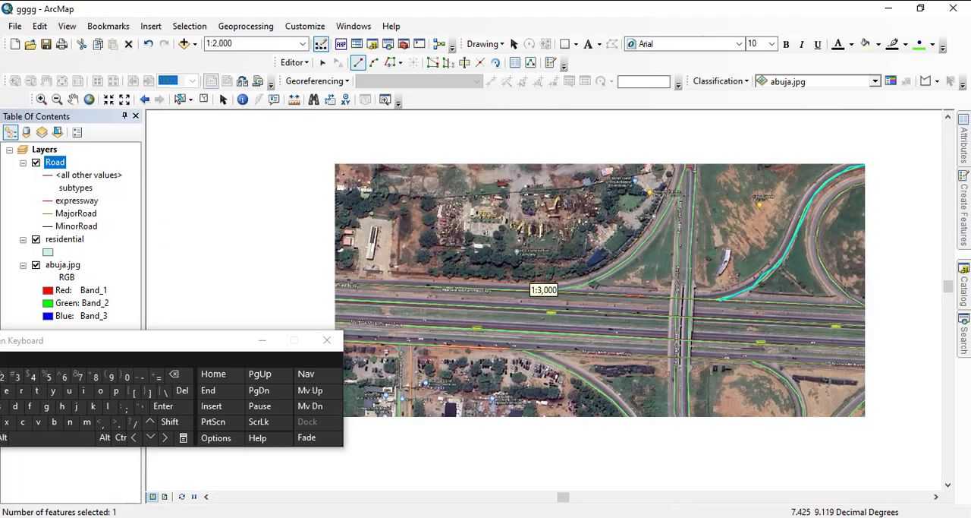
{"action": "scroll", "coordinate": [756, 261], "scroll_direction": "down", "scroll_amount": 2}
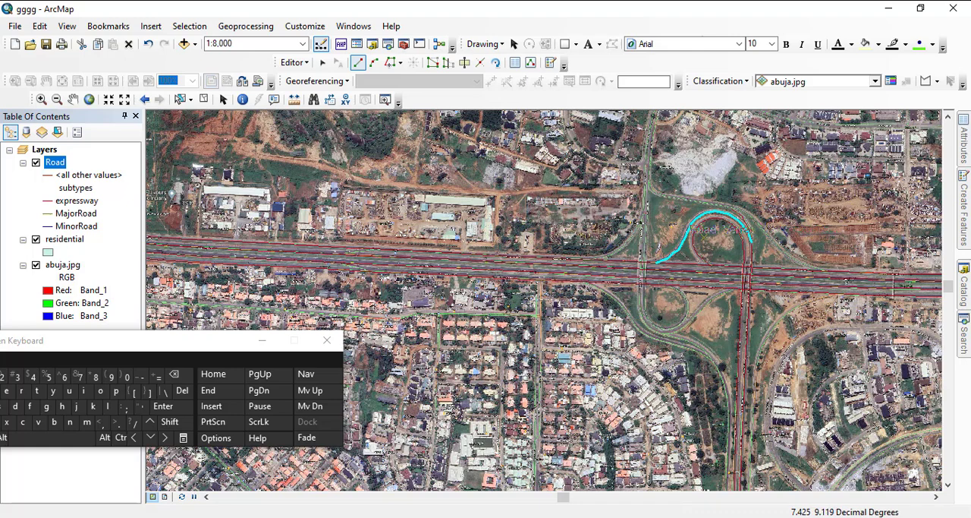
{"action": "left_click_drag", "start_coordinate": [736, 233], "coordinate": [576, 209]}
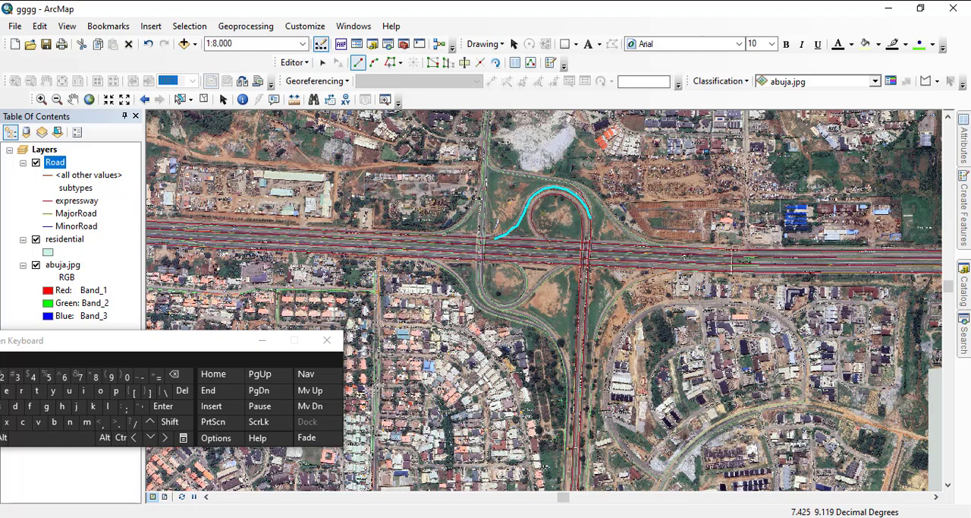
{"action": "left_click_drag", "start_coordinate": [624, 259], "coordinate": [567, 193]}
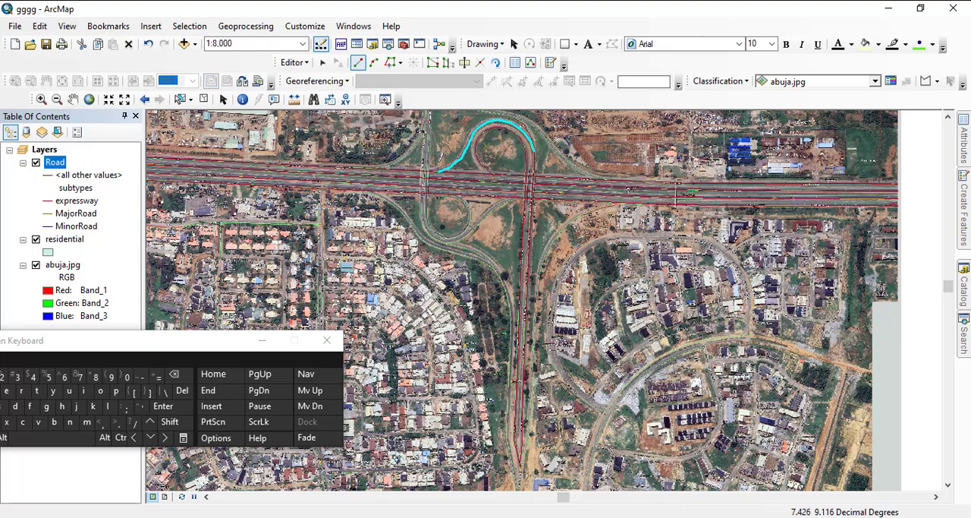
{"action": "scroll", "coordinate": [531, 287], "scroll_direction": "up", "scroll_amount": 2}
{"action": "left_click_drag", "start_coordinate": [458, 250], "coordinate": [635, 381]}
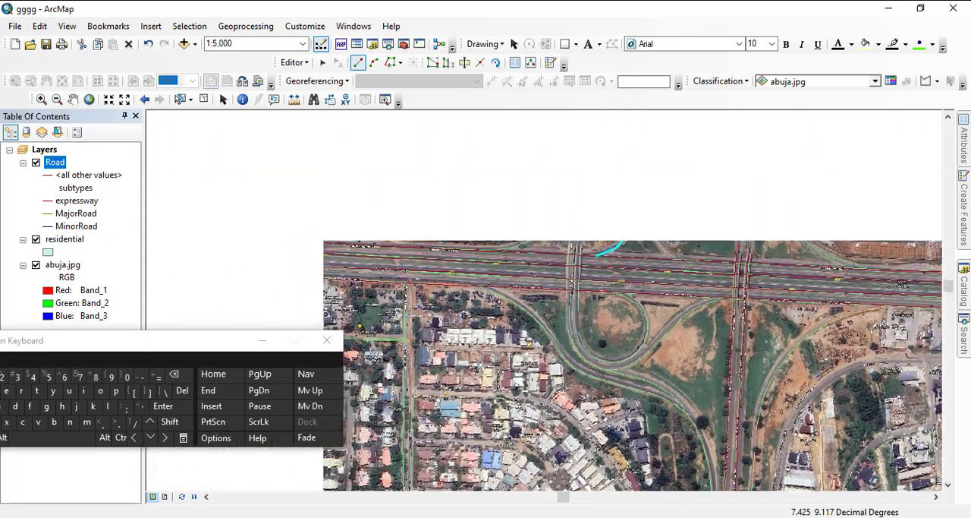
{"action": "left_click_drag", "start_coordinate": [797, 340], "coordinate": [537, 267]}
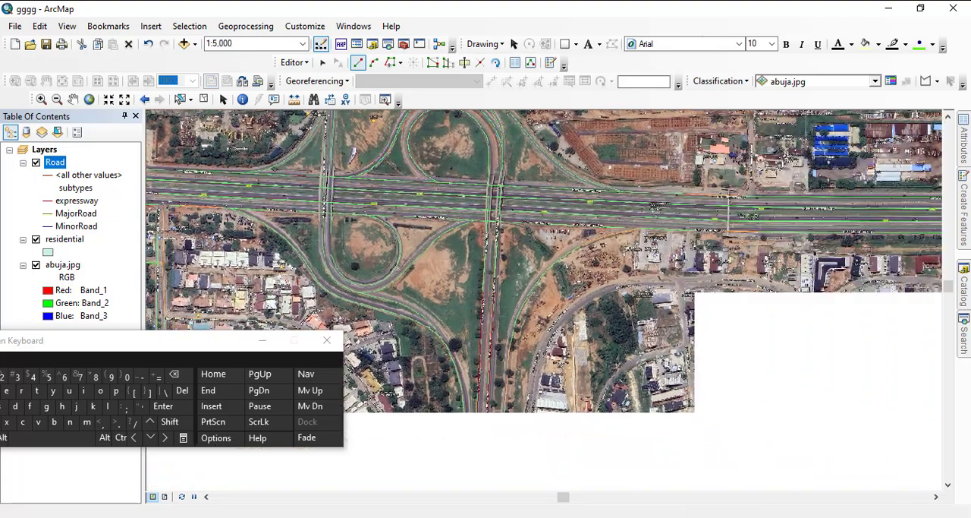
{"action": "left_click_drag", "start_coordinate": [518, 362], "coordinate": [534, 330]}
{"action": "scroll", "coordinate": [531, 288], "scroll_direction": "down", "scroll_amount": 4}
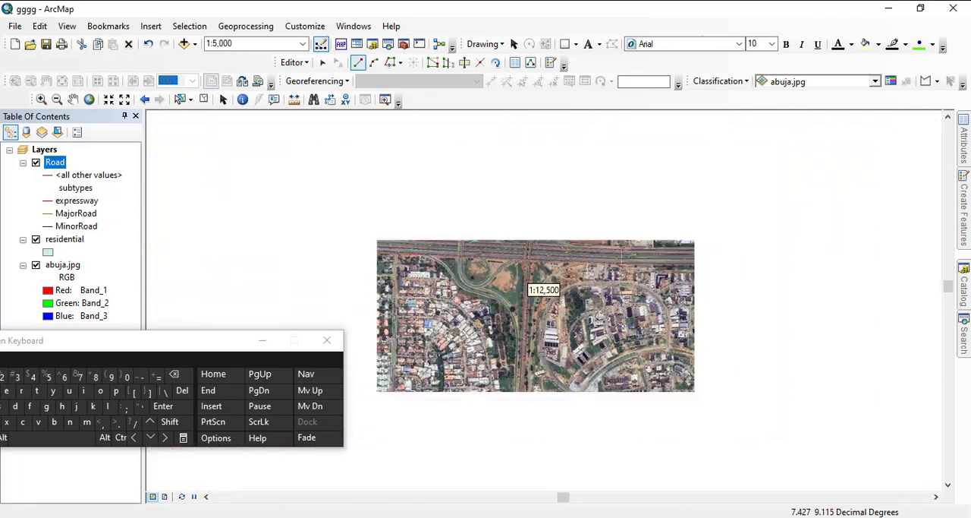
{"action": "scroll", "coordinate": [531, 289], "scroll_direction": "down", "scroll_amount": 2}
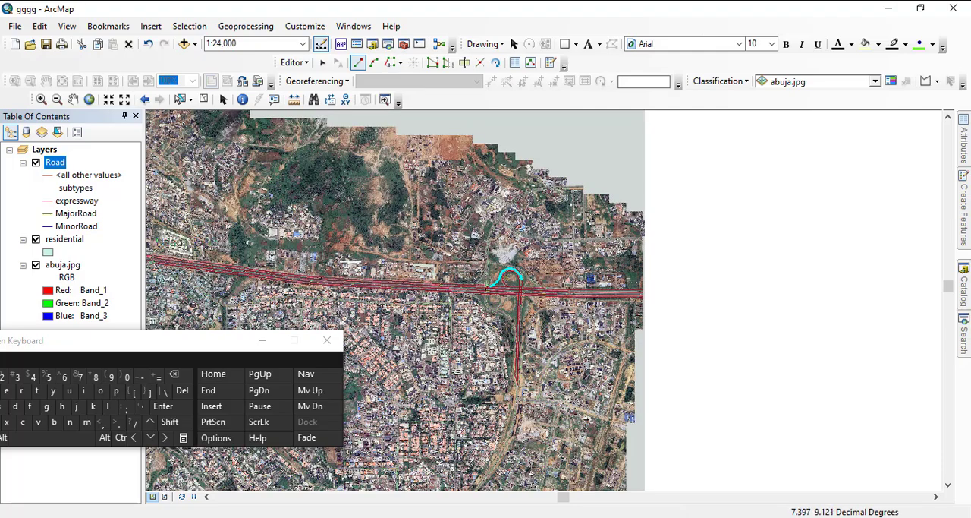
{"action": "left_click_drag", "start_coordinate": [198, 263], "coordinate": [463, 296]}
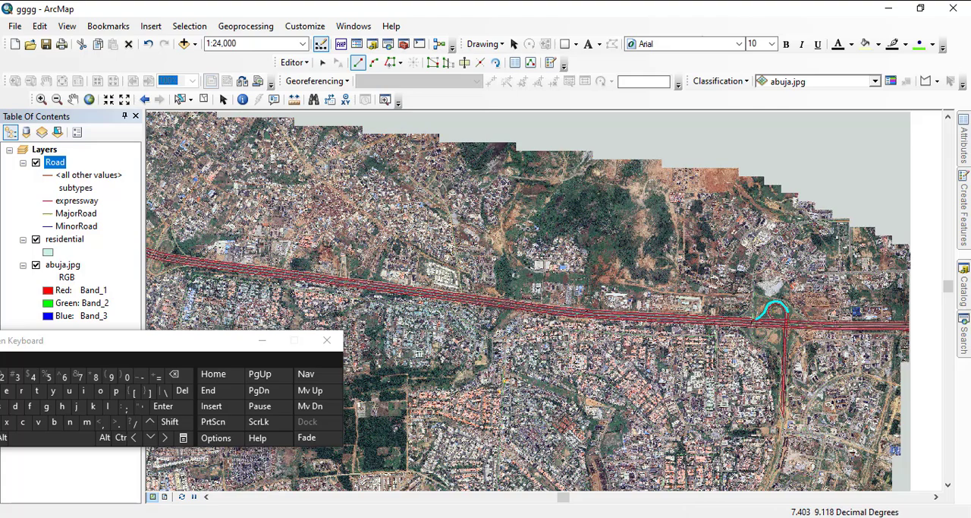
{"action": "left_click_drag", "start_coordinate": [461, 295], "coordinate": [893, 342]}
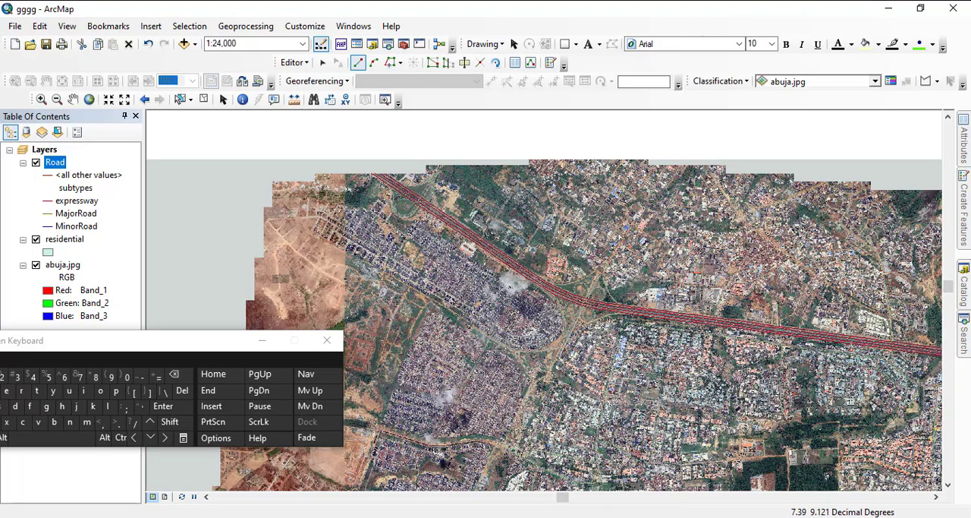
- Start a road line on the southern expressway line at the ramp split northwest of the cloverleaf and trace it southeast onto the ramp
{"action": "scroll", "coordinate": [540, 286], "scroll_direction": "down", "scroll_amount": 3}
{"action": "scroll", "coordinate": [540, 285], "scroll_direction": "down", "scroll_amount": 4}
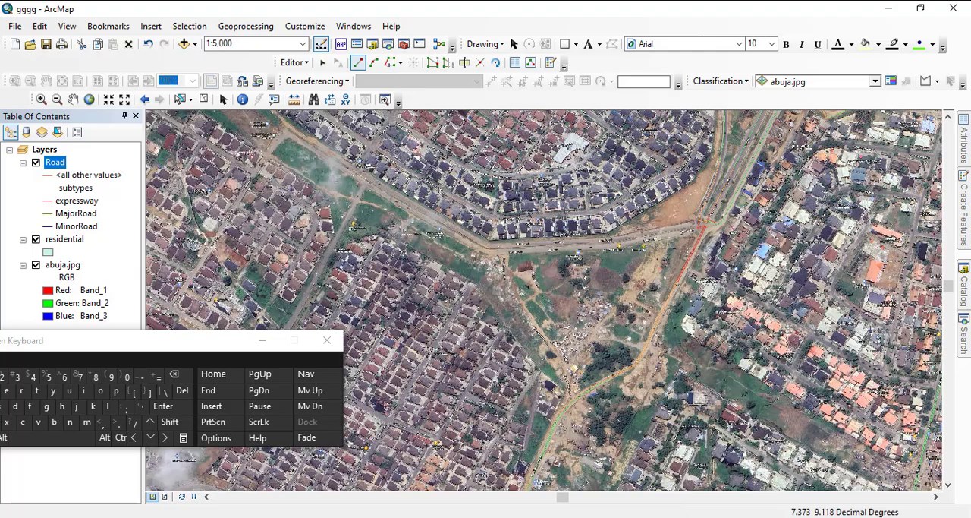
{"action": "left_click_drag", "start_coordinate": [588, 266], "coordinate": [494, 349]}
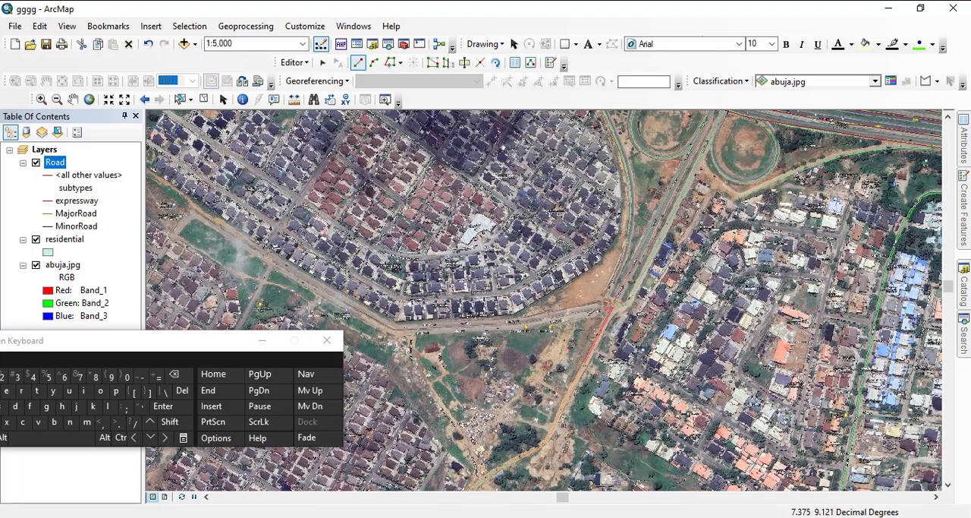
{"action": "left_click_drag", "start_coordinate": [588, 274], "coordinate": [531, 347]}
{"action": "left_click_drag", "start_coordinate": [531, 249], "coordinate": [512, 345]}
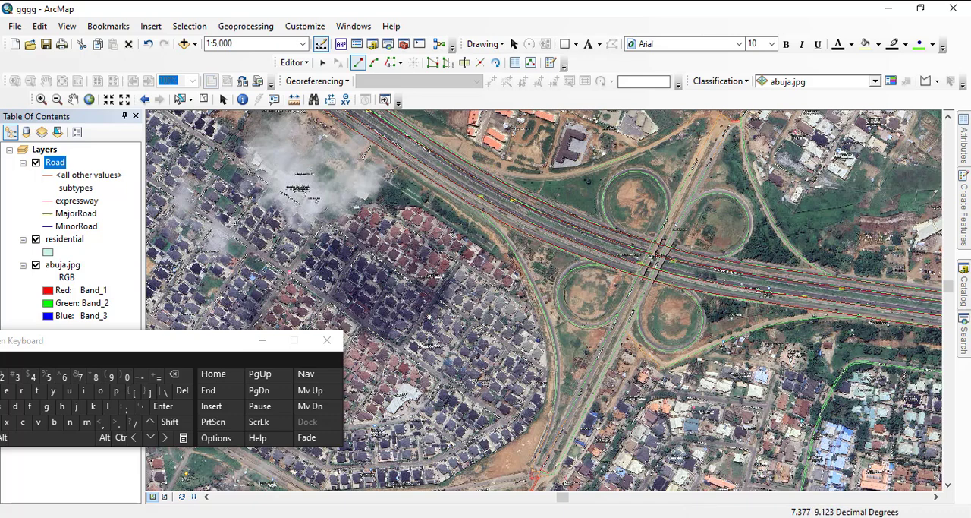
{"action": "scroll", "coordinate": [535, 282], "scroll_direction": "up", "scroll_amount": 2}
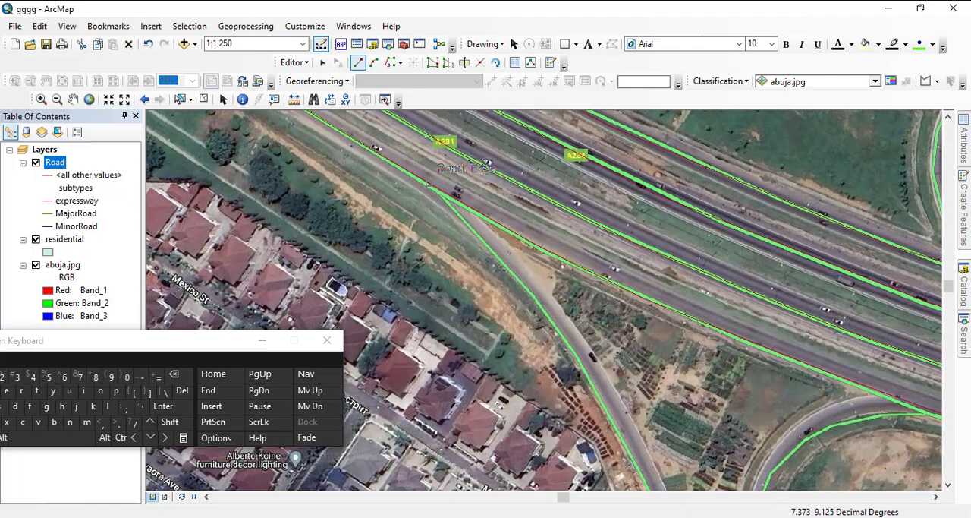
{"action": "left_click", "coordinate": [429, 184]}
{"action": "scroll", "coordinate": [428, 184], "scroll_direction": "up", "scroll_amount": 1}
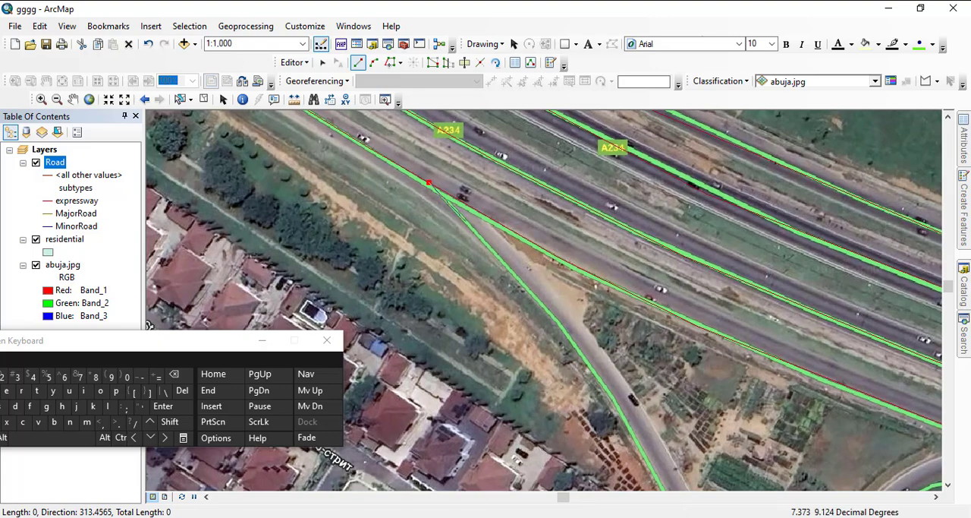
{"action": "left_click", "coordinate": [466, 223]}
{"action": "left_click", "coordinate": [512, 269]}
{"action": "left_click", "coordinate": [565, 329]}
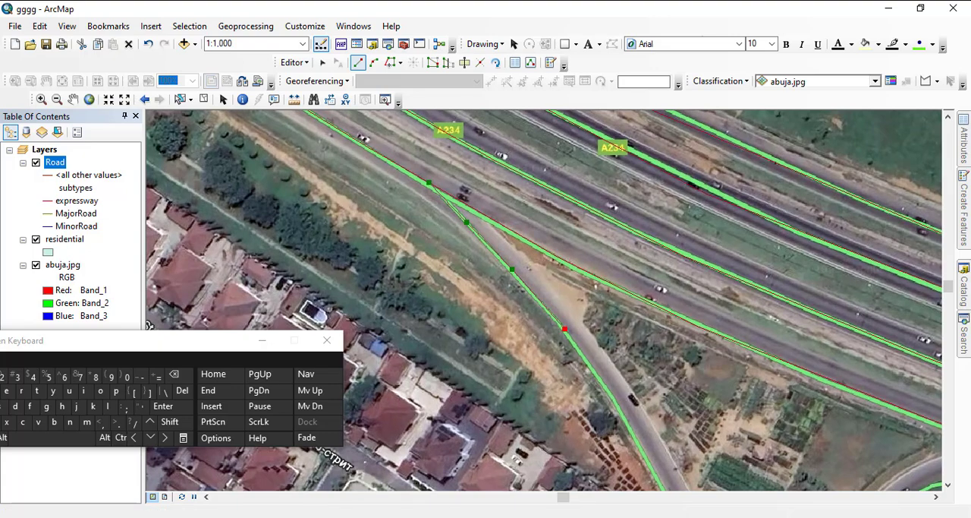
- Trace the line southeast down the ramp, between the Mexico St housing and the cloverleaf's southwestern loop
{"action": "left_click_drag", "start_coordinate": [580, 391], "coordinate": [503, 196]}
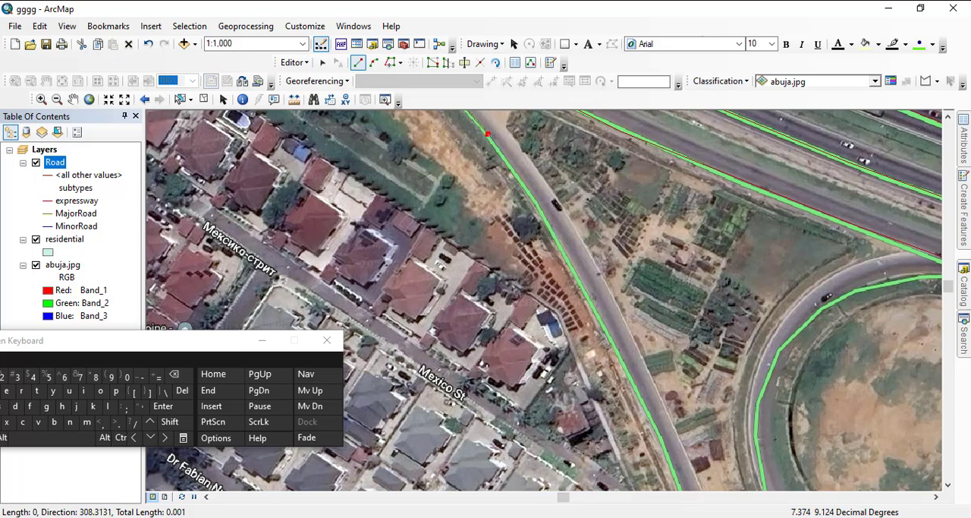
{"action": "left_click", "coordinate": [534, 191]}
{"action": "left_click", "coordinate": [573, 252]}
{"action": "left_click", "coordinate": [621, 341]}
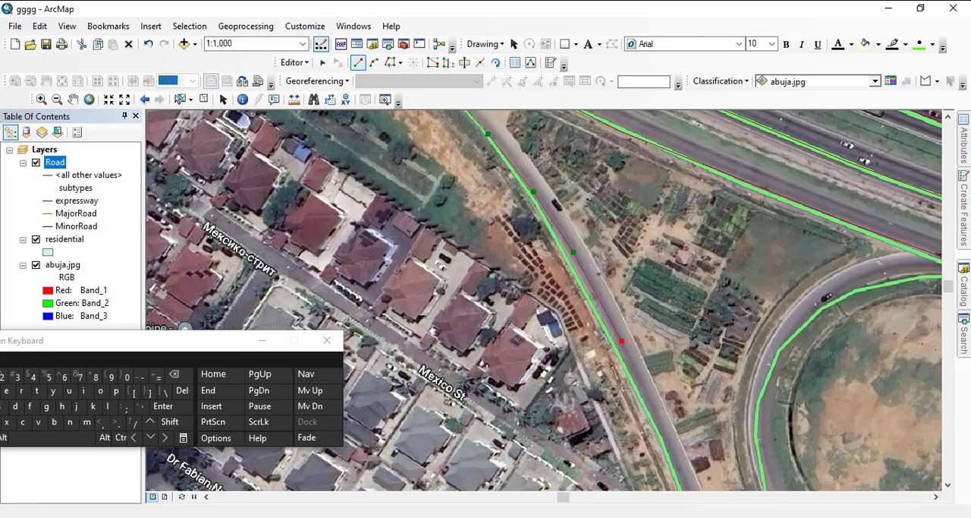
{"action": "left_click_drag", "start_coordinate": [622, 359], "coordinate": [545, 207]}
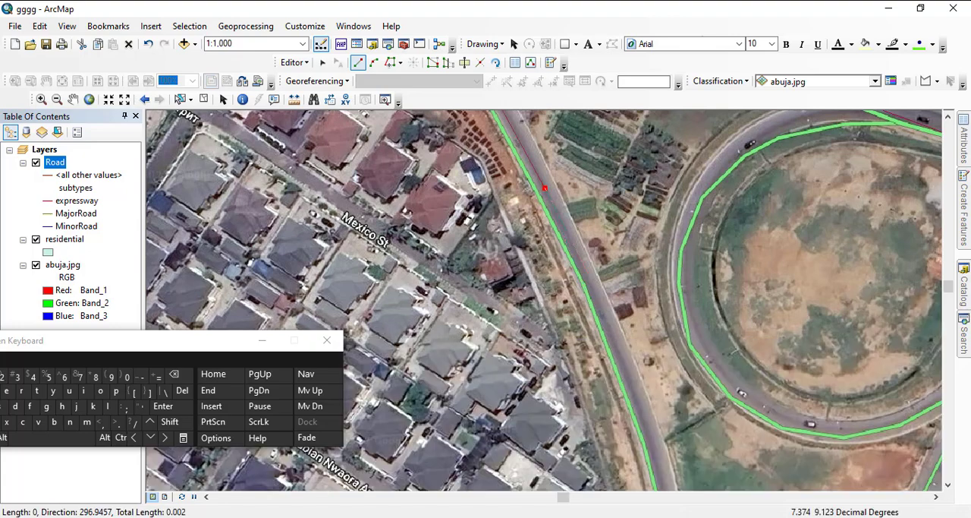
{"action": "left_click", "coordinate": [615, 343]}
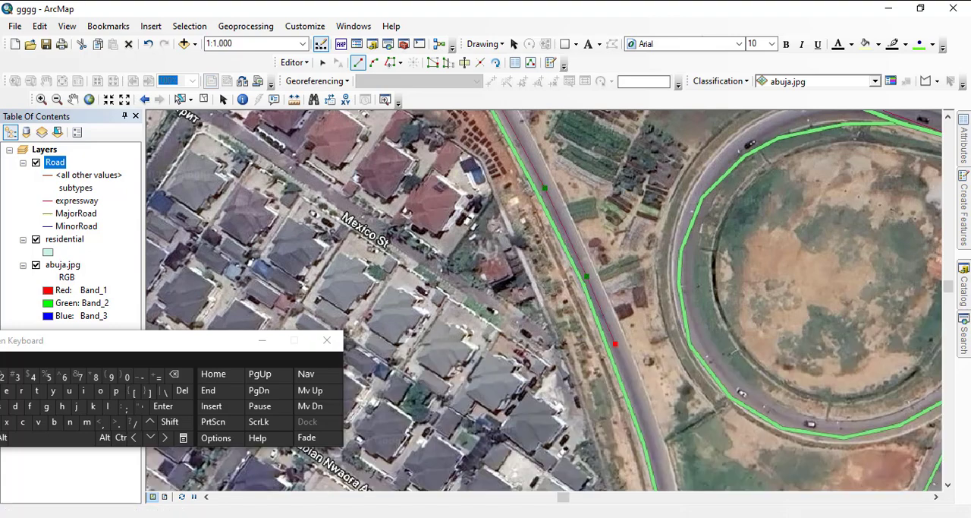
{"action": "left_click_drag", "start_coordinate": [616, 344], "coordinate": [553, 223]}
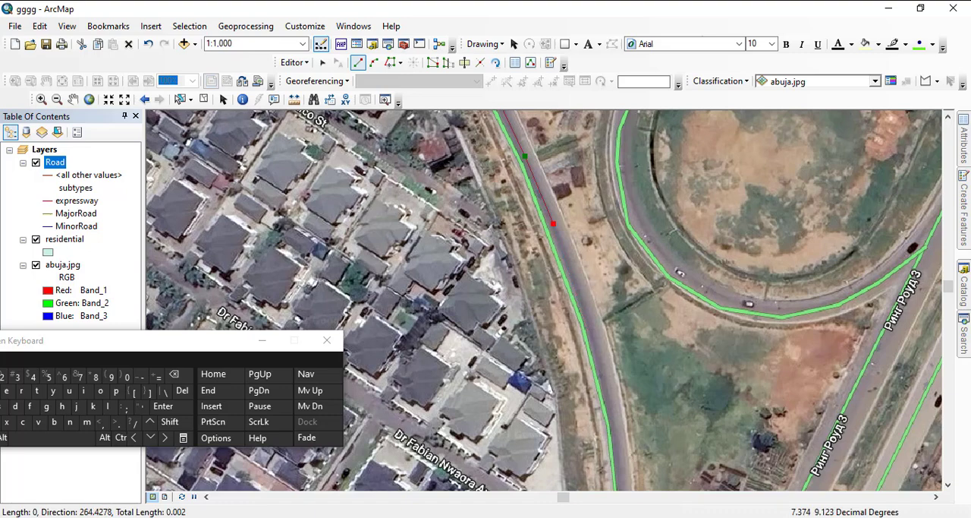
{"action": "left_click", "coordinate": [585, 302]}
{"action": "left_click", "coordinate": [607, 388]}
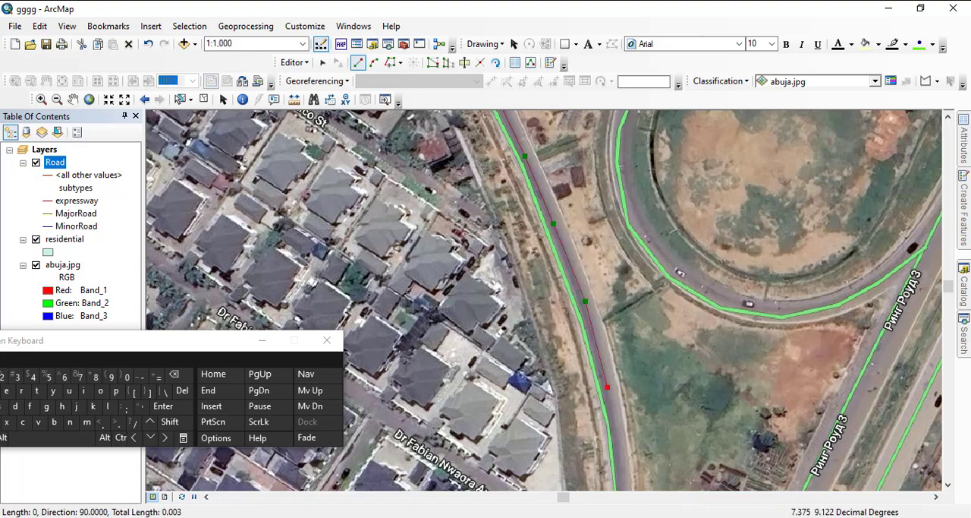
- Trace the line south along the ramp past TalkStuff, bending southwest alongside Ring Rd 3
{"action": "left_click_drag", "start_coordinate": [607, 387], "coordinate": [563, 245]}
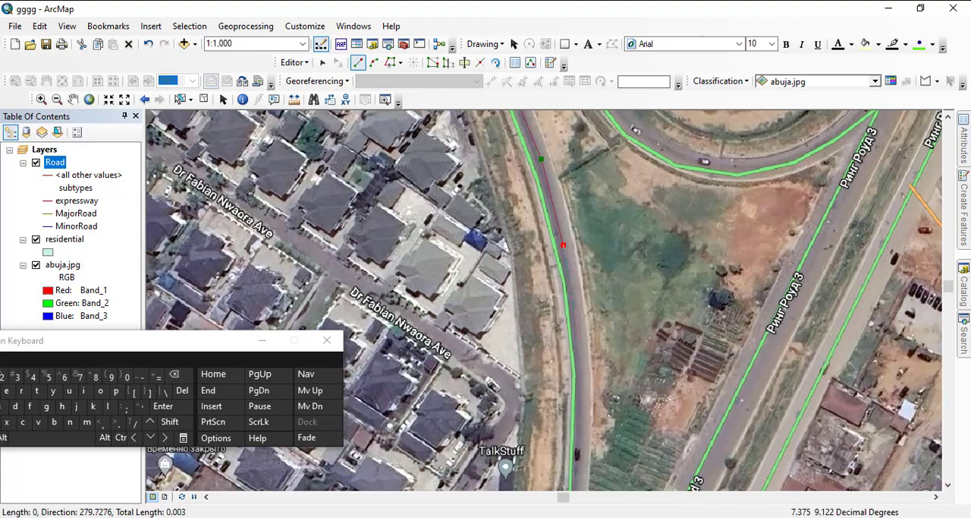
{"action": "left_click", "coordinate": [581, 342]}
{"action": "left_click_drag", "start_coordinate": [581, 342], "coordinate": [618, 115]}
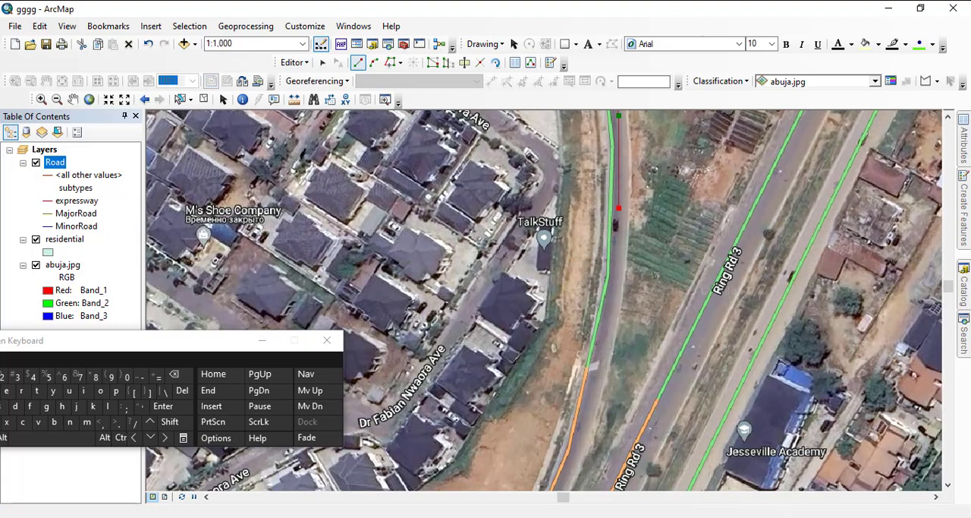
{"action": "left_click", "coordinate": [619, 207]}
{"action": "left_click", "coordinate": [608, 335]}
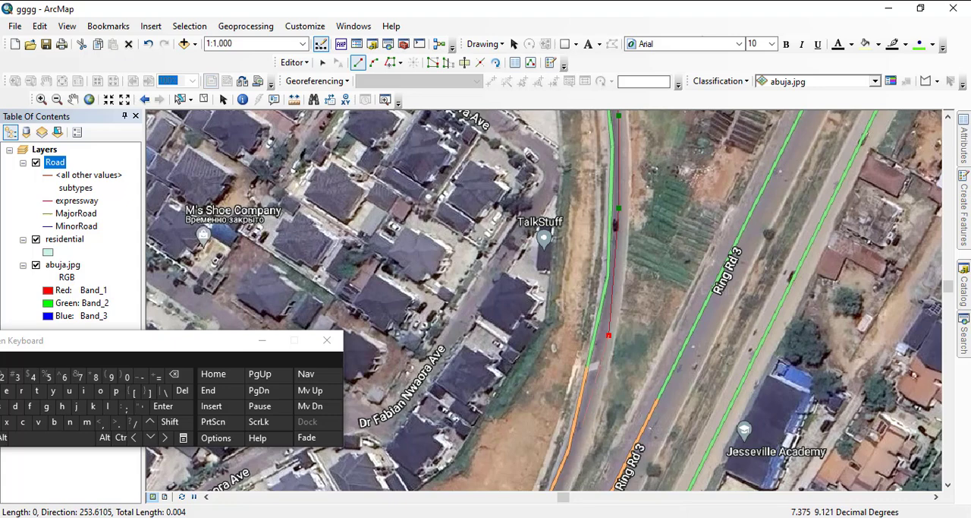
{"action": "left_click", "coordinate": [580, 432]}
- Trace the line southwest to the Ring Rd 3 junction at the ramp's southern end and finish the sketch
{"action": "left_click_drag", "start_coordinate": [580, 432], "coordinate": [702, 129]}
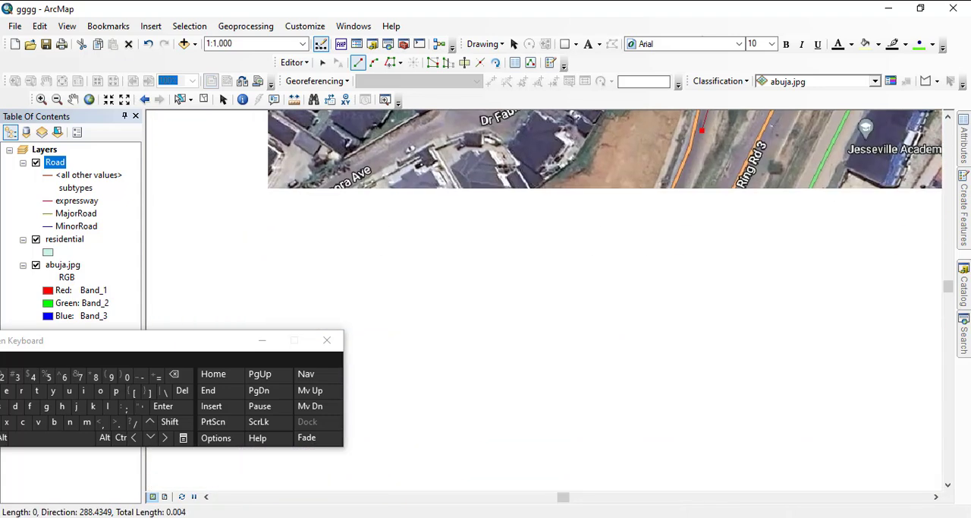
{"action": "left_click", "coordinate": [672, 210]}
{"action": "left_click", "coordinate": [634, 313]}
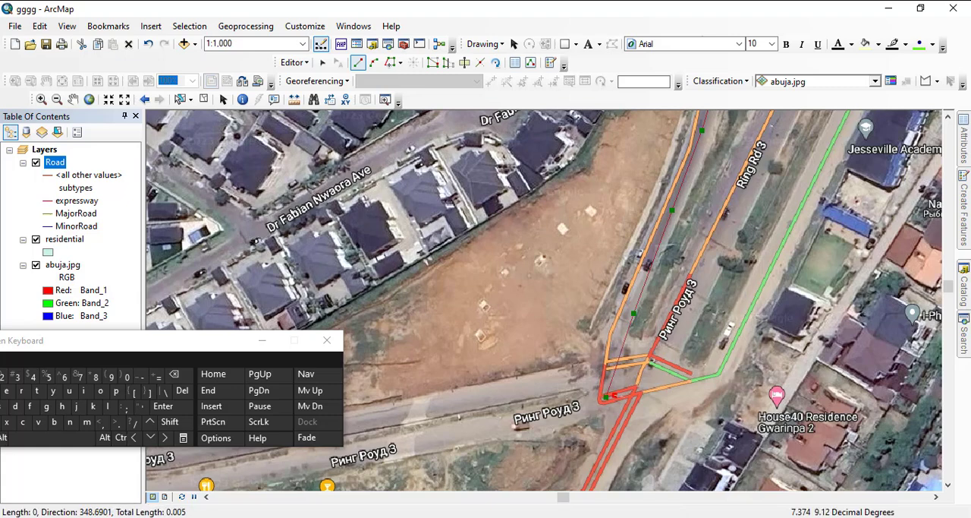
{"action": "scroll", "coordinate": [621, 395], "scroll_direction": "up", "scroll_amount": 2}
{"action": "scroll", "coordinate": [618, 393], "scroll_direction": "up", "scroll_amount": 3}
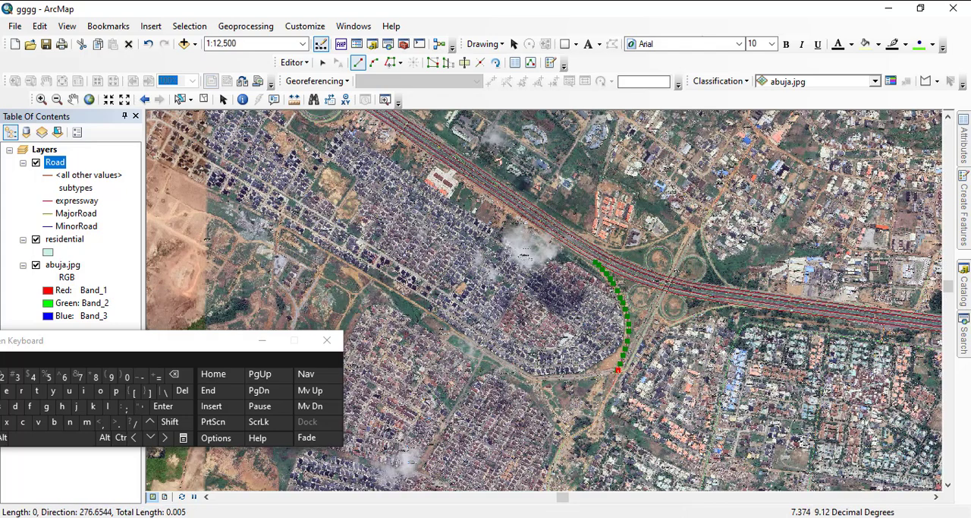
{"action": "right_click", "coordinate": [619, 376]}
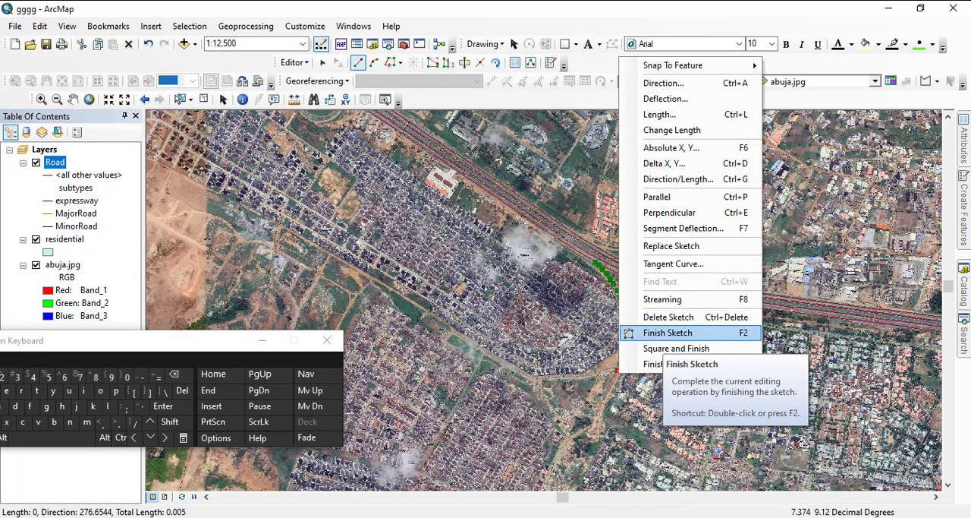
{"action": "left_click", "coordinate": [683, 332]}
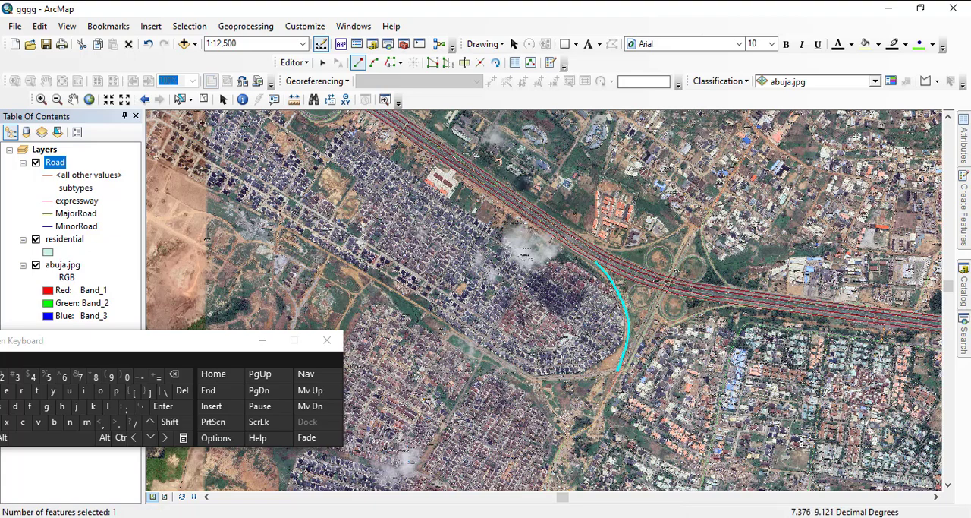
- Examine the digitized expressway lines from the western cloverleaf to the interchange near the image's eastern end
{"action": "scroll", "coordinate": [478, 265], "scroll_direction": "down", "scroll_amount": 3}
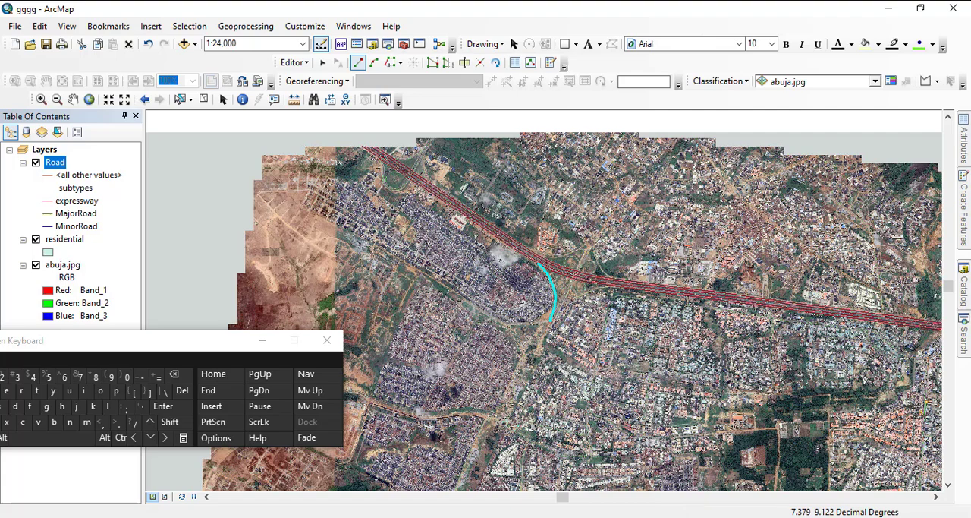
{"action": "scroll", "coordinate": [639, 262], "scroll_direction": "down", "scroll_amount": 1}
{"action": "left_click_drag", "start_coordinate": [771, 268], "coordinate": [232, 217]}
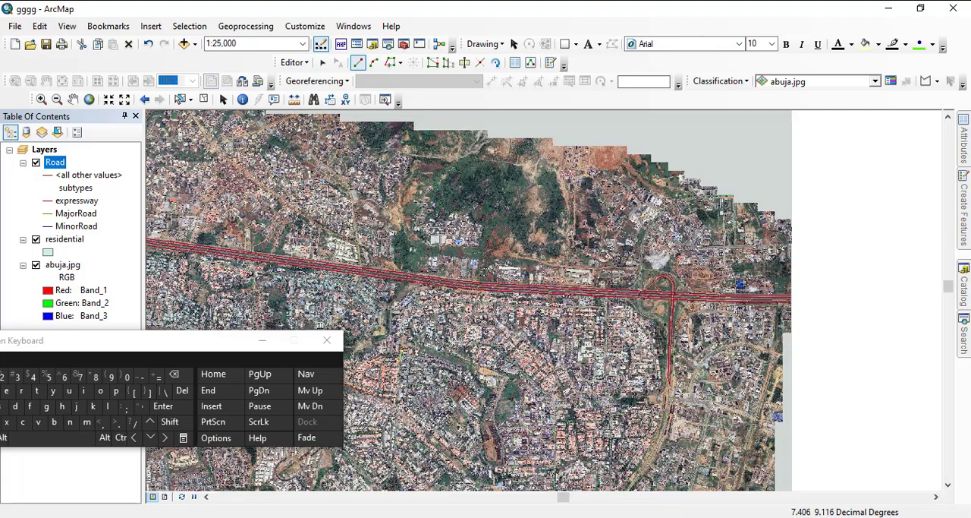
{"action": "scroll", "coordinate": [539, 287], "scroll_direction": "up", "scroll_amount": 5}
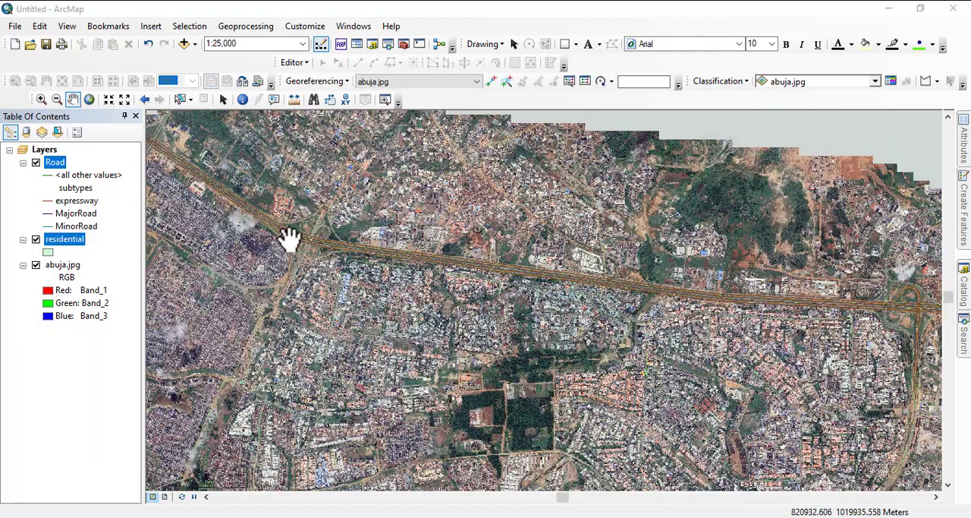
{"action": "scroll", "coordinate": [289, 239], "scroll_direction": "up", "scroll_amount": 4}
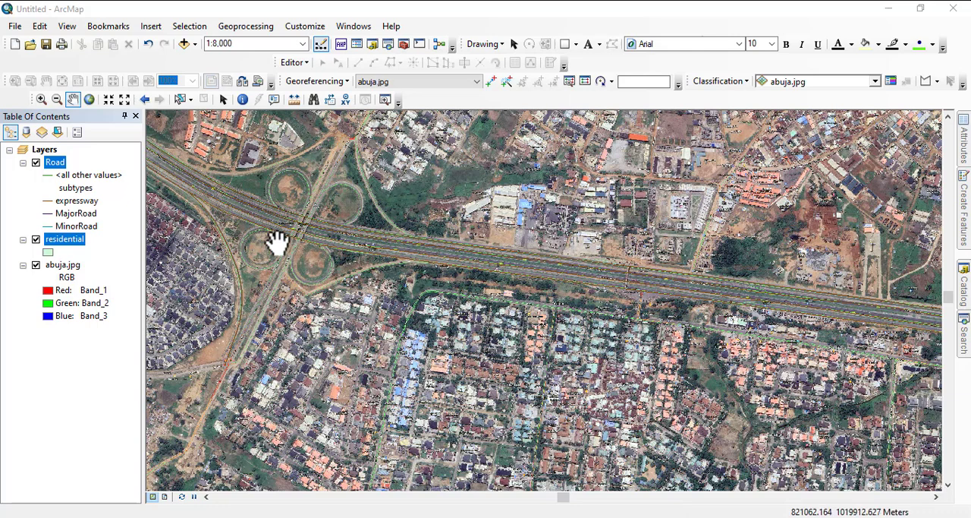
- Examine the western cloverleaf's loops and ramps and the road running southwest from it to the Ring Rd 3 junction
{"action": "scroll", "coordinate": [271, 247], "scroll_direction": "up", "scroll_amount": 2}
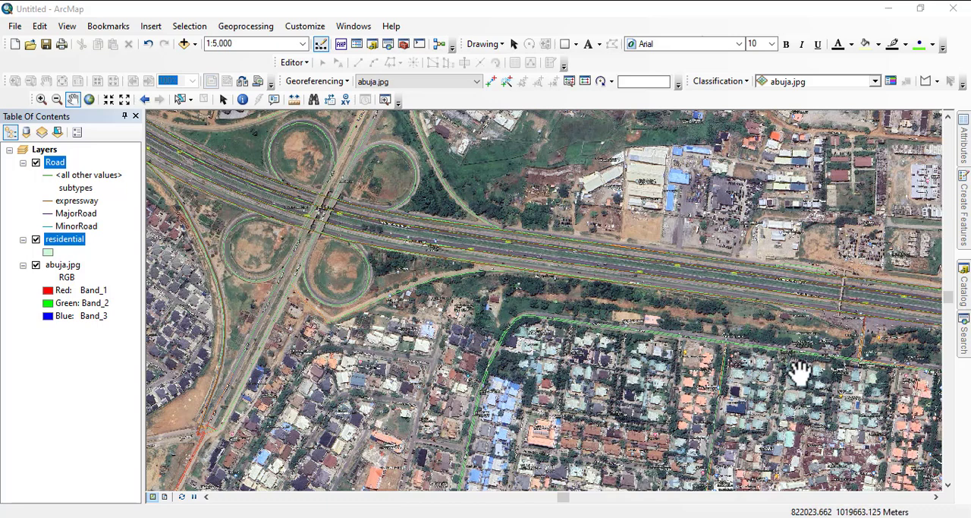
{"action": "left_click_drag", "start_coordinate": [473, 260], "coordinate": [904, 284]}
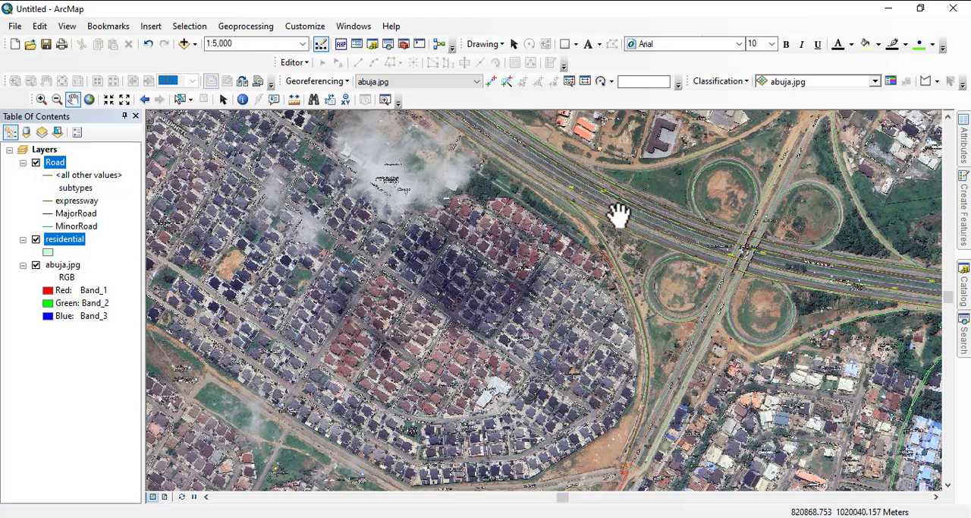
{"action": "left_click_drag", "start_coordinate": [673, 364], "coordinate": [696, 224]}
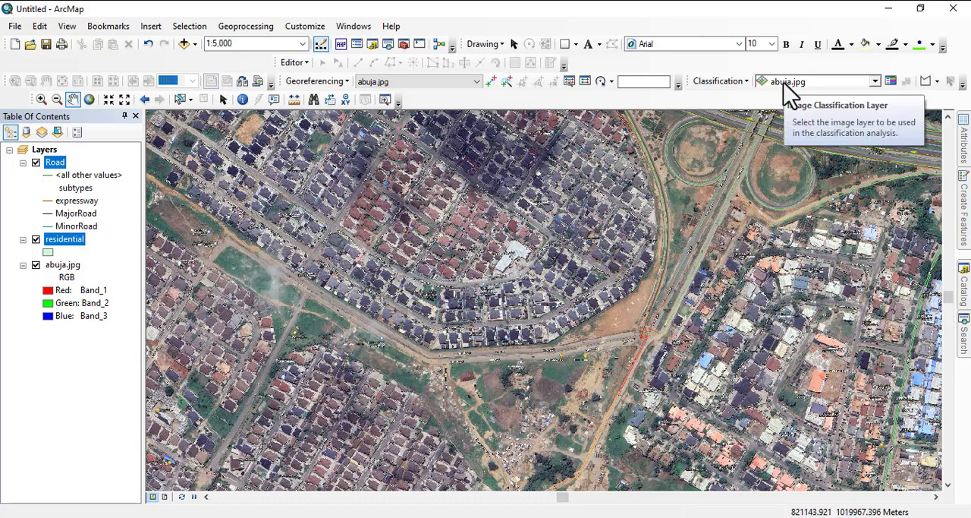
{"action": "left_click_drag", "start_coordinate": [774, 141], "coordinate": [756, 216]}
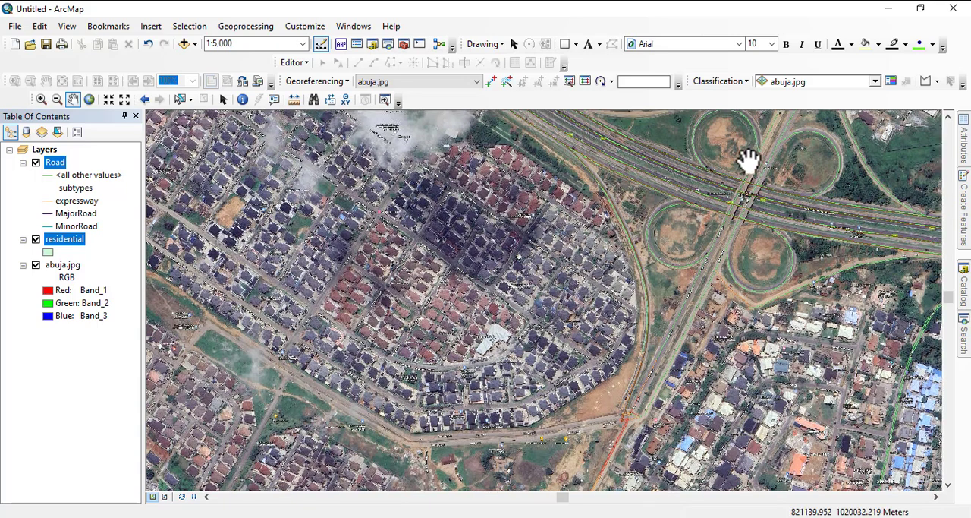
{"action": "left_click_drag", "start_coordinate": [749, 156], "coordinate": [663, 247]}
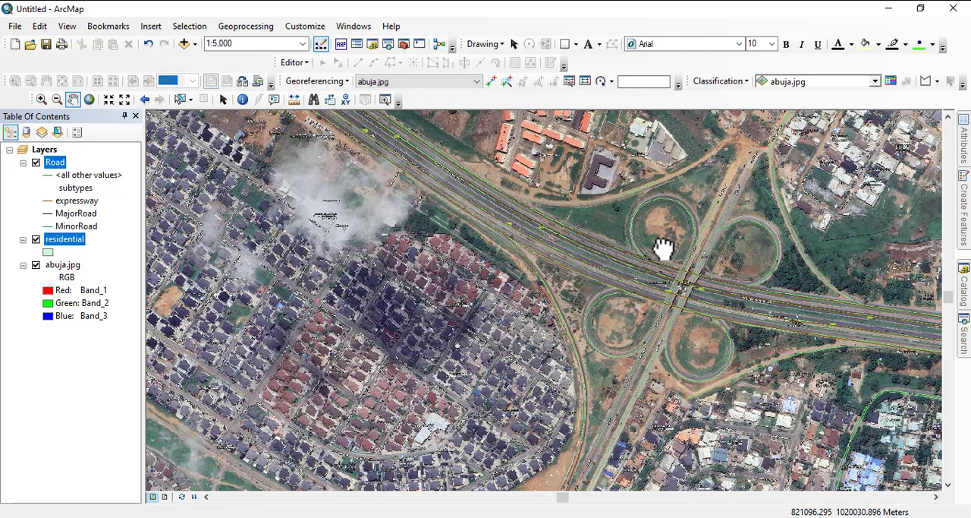
{"action": "left_click_drag", "start_coordinate": [709, 314], "coordinate": [624, 210]}
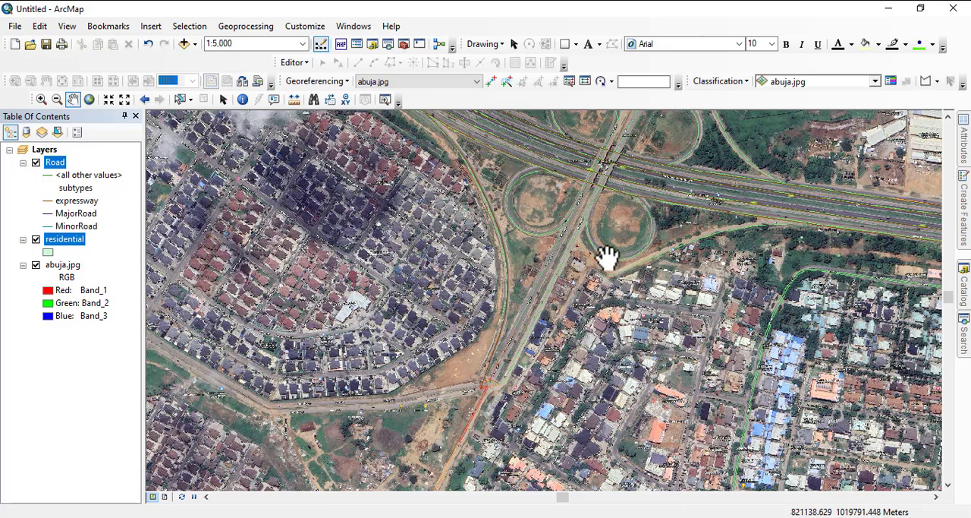
{"action": "left_click_drag", "start_coordinate": [605, 212], "coordinate": [568, 305]}
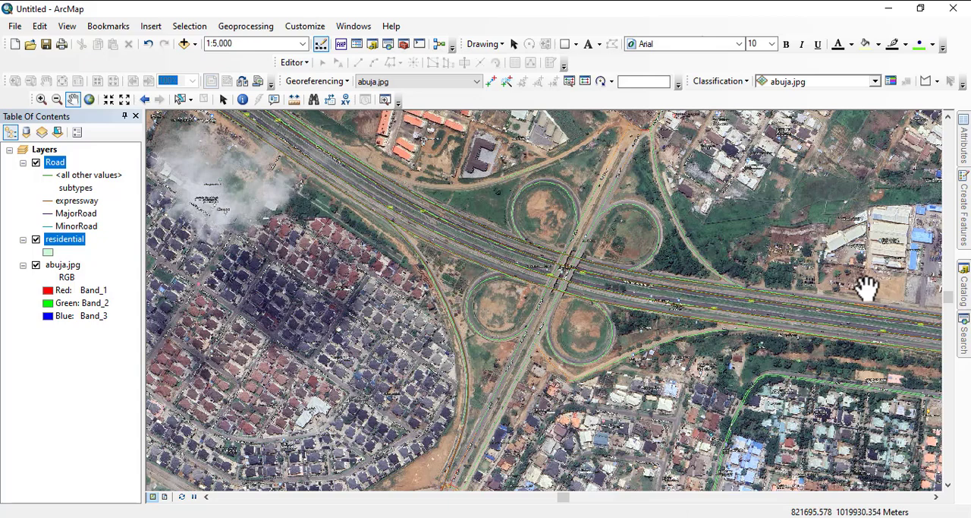
- Examine the expressway and adjoining roads at 1:10,000, from the cloverleaf eastward to the next interchange
{"action": "scroll", "coordinate": [535, 307], "scroll_direction": "down", "scroll_amount": 1}
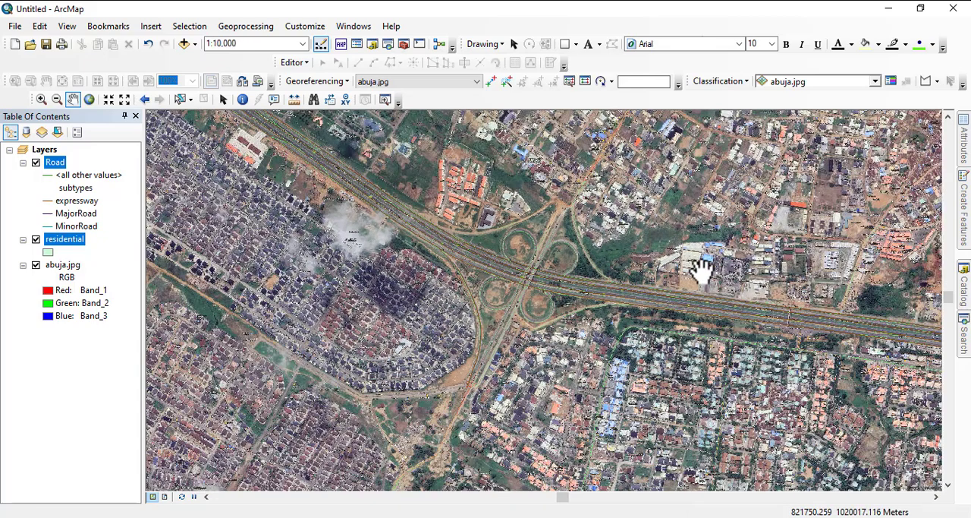
{"action": "left_click_drag", "start_coordinate": [702, 269], "coordinate": [637, 302]}
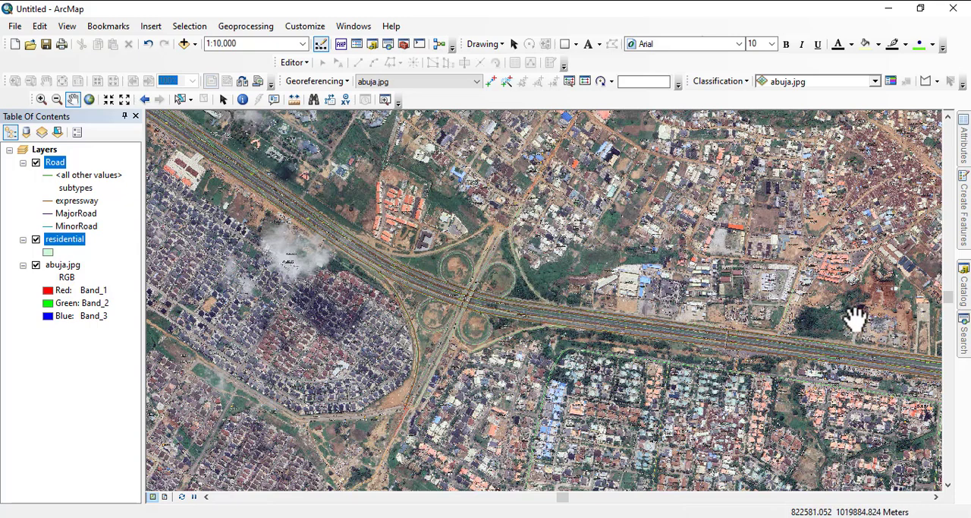
{"action": "left_click_drag", "start_coordinate": [781, 340], "coordinate": [530, 248]}
{"action": "left_click_drag", "start_coordinate": [734, 323], "coordinate": [551, 275]}
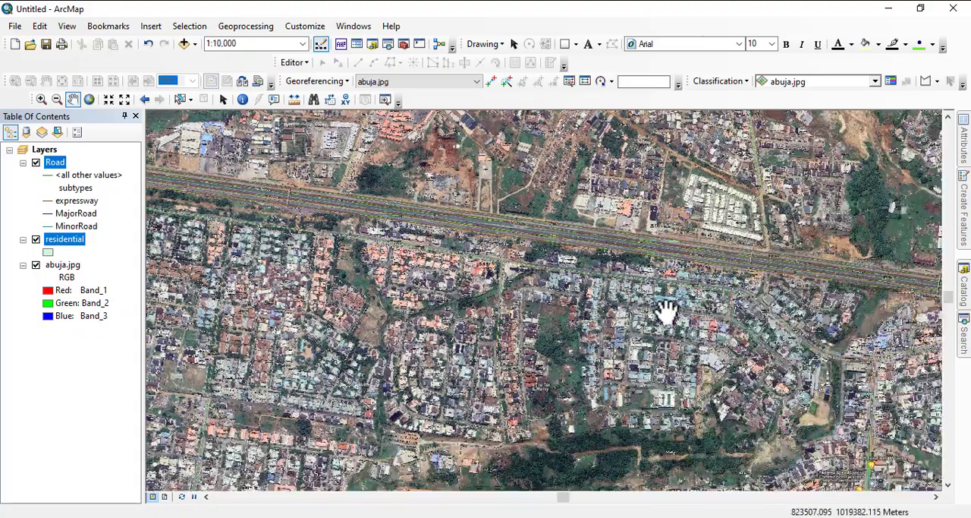
{"action": "left_click_drag", "start_coordinate": [664, 309], "coordinate": [352, 260]}
{"action": "left_click_drag", "start_coordinate": [650, 262], "coordinate": [460, 225]}
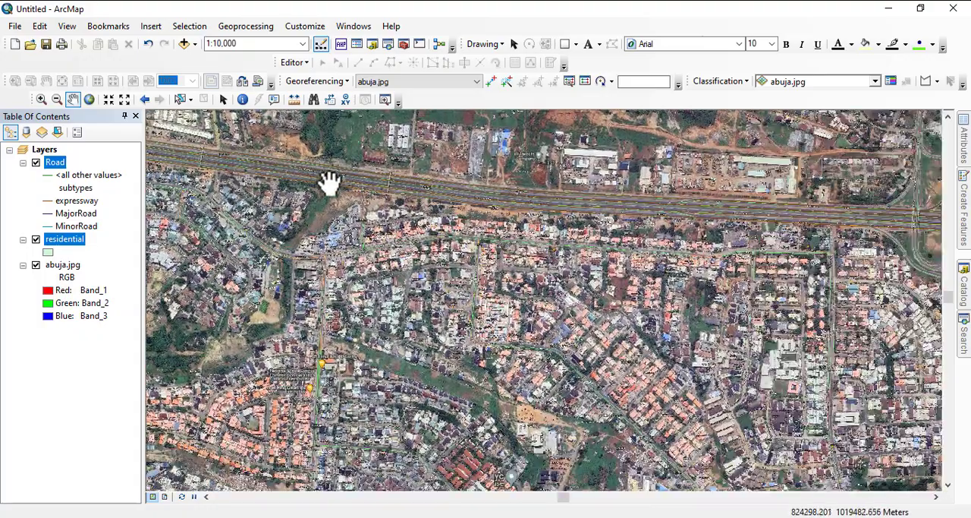
- Start an edit session and choose expressway as the Road subtype for new lines
{"action": "scroll", "coordinate": [646, 243], "scroll_direction": "down", "scroll_amount": 2}
{"action": "scroll", "coordinate": [739, 167], "scroll_direction": "down", "scroll_amount": 2}
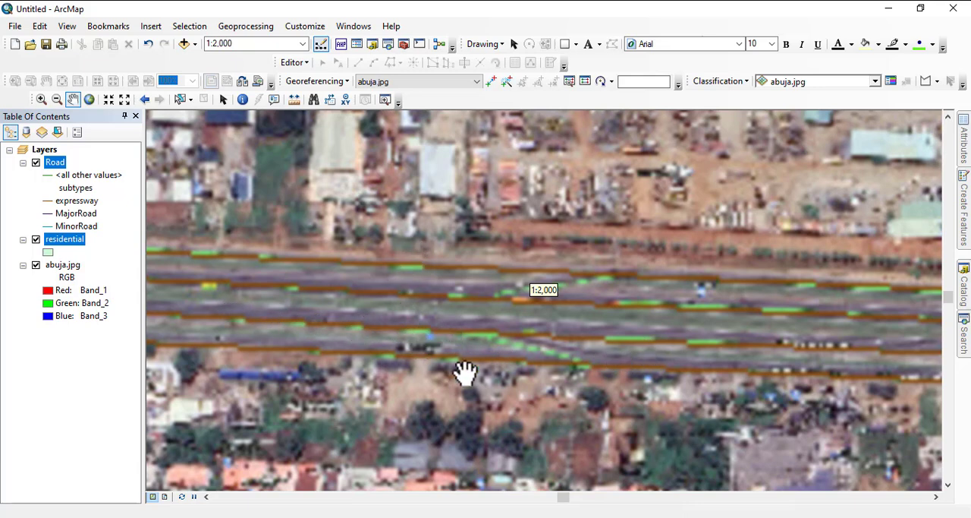
{"action": "left_click_drag", "start_coordinate": [466, 372], "coordinate": [496, 341]}
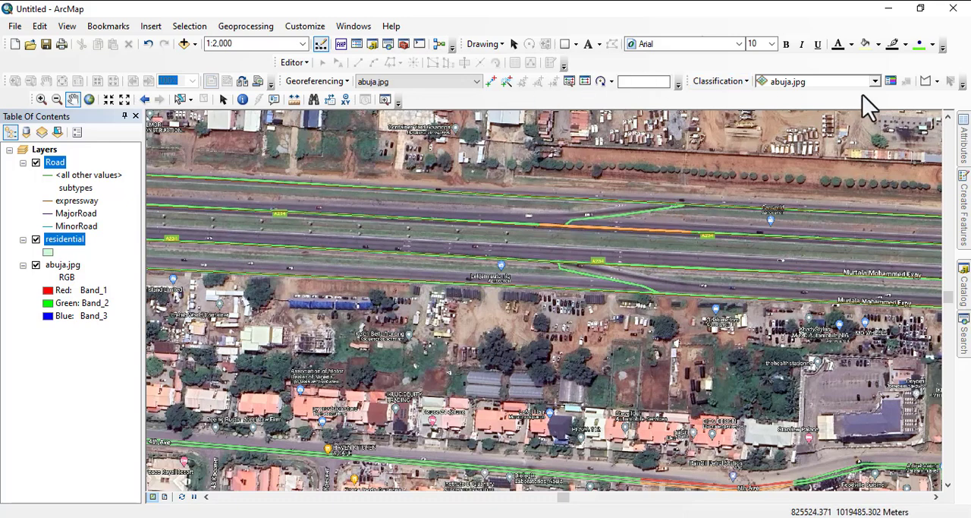
{"action": "left_click", "coordinate": [294, 62]}
{"action": "left_click", "coordinate": [313, 79]}
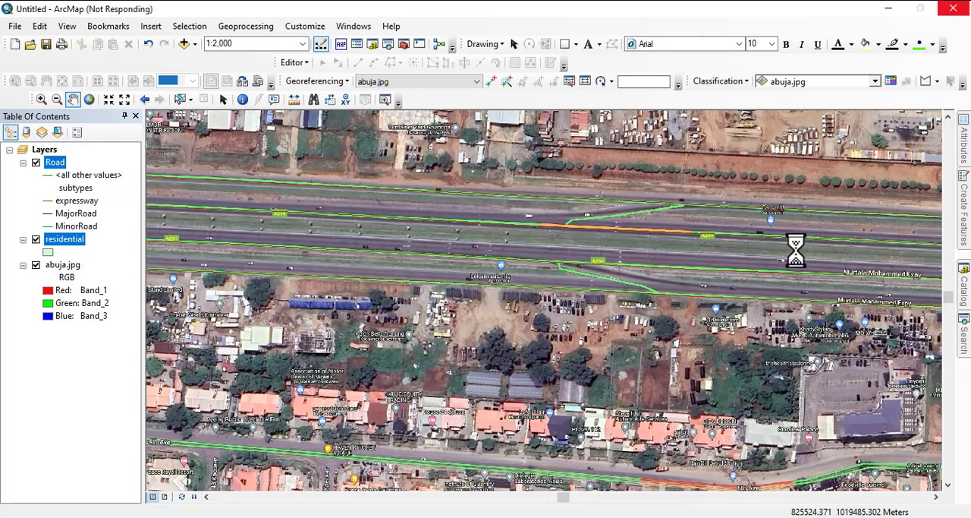
{"action": "mouse_move", "coordinate": [963, 230]}
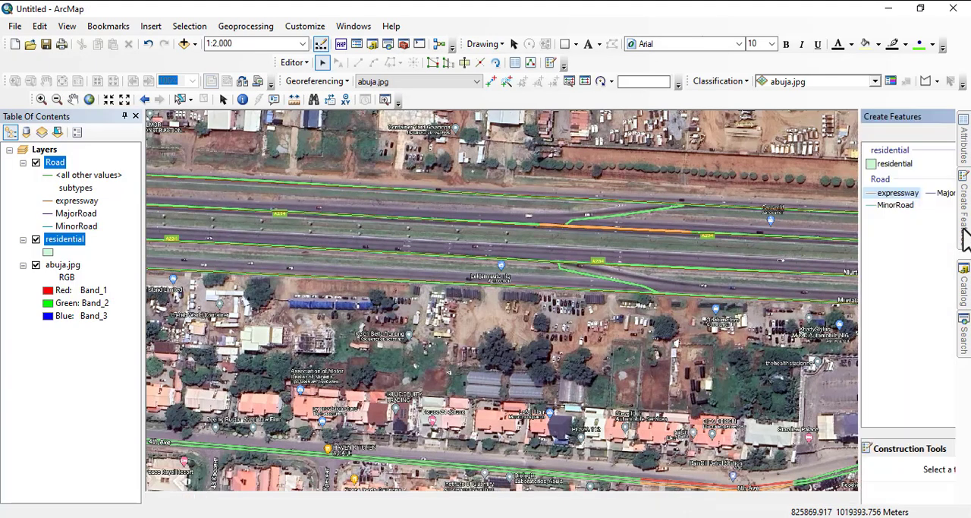
{"action": "left_click", "coordinate": [803, 195]}
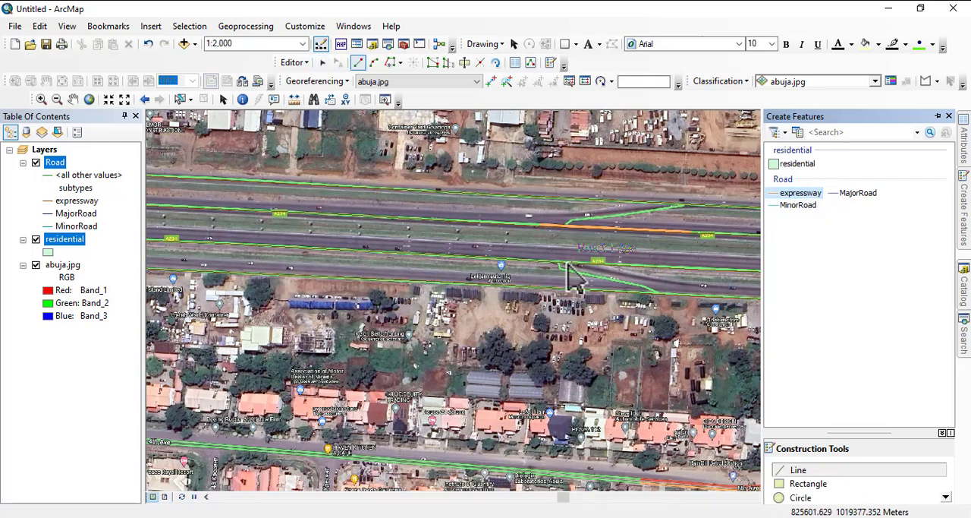
- Digitize the slip link about 81 m long from the inner southern carriageway to the outer road, just east of Lekjam auto nig
{"action": "scroll", "coordinate": [560, 277], "scroll_direction": "up", "scroll_amount": 2}
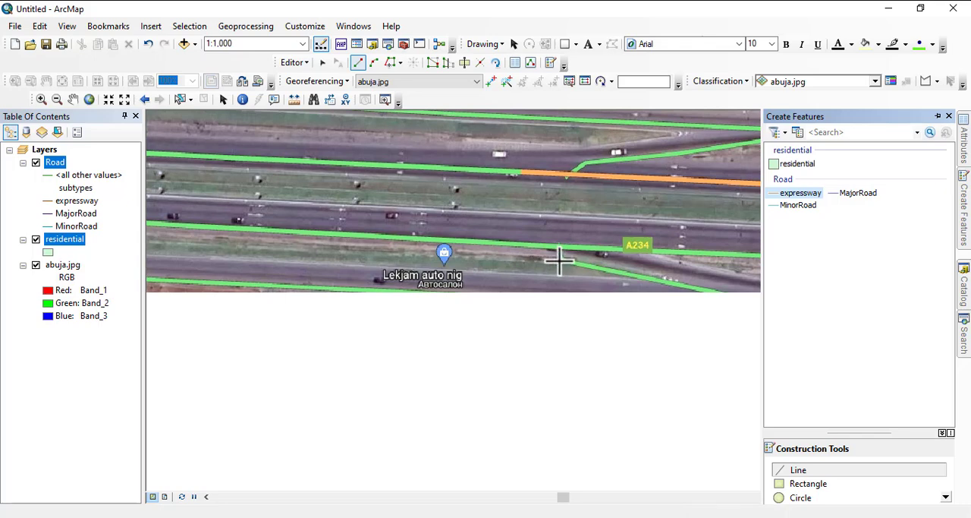
{"action": "left_click", "coordinate": [560, 248]}
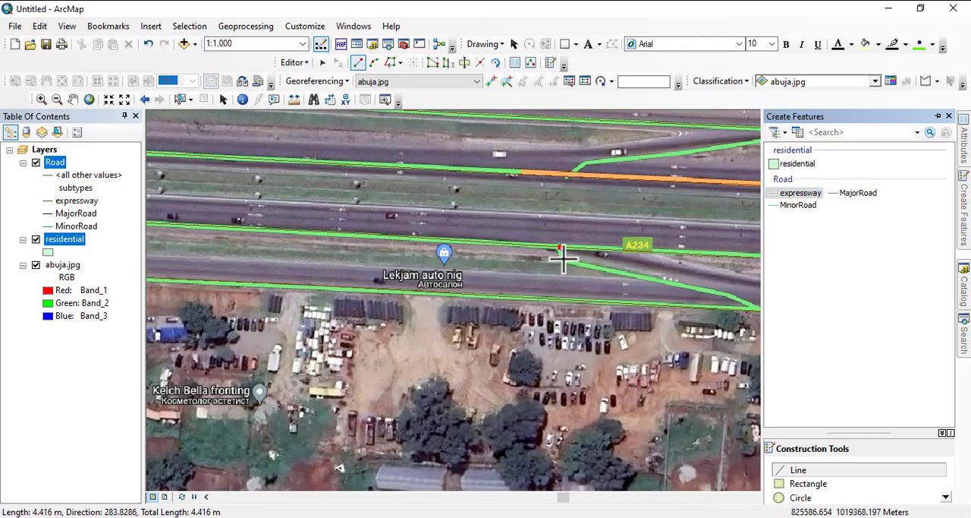
{"action": "left_click", "coordinate": [562, 260]}
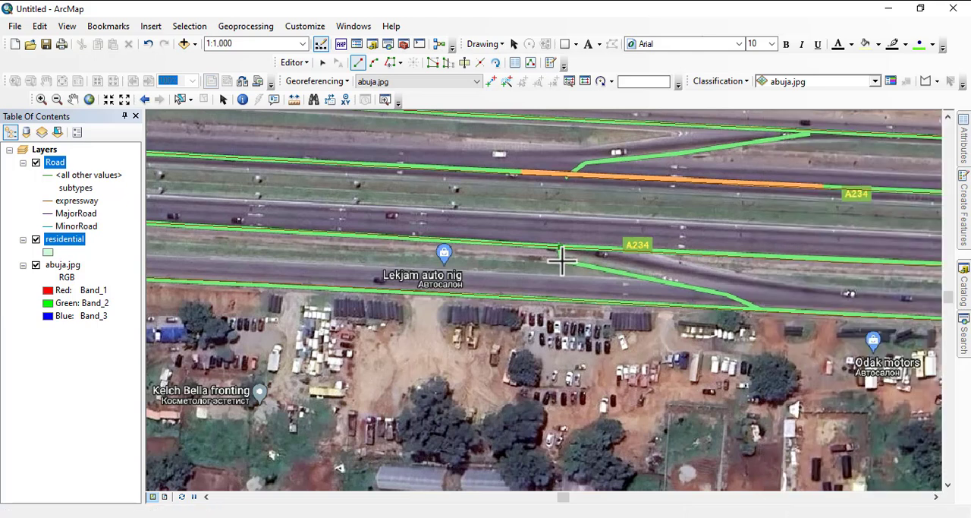
{"action": "left_click", "coordinate": [687, 286]}
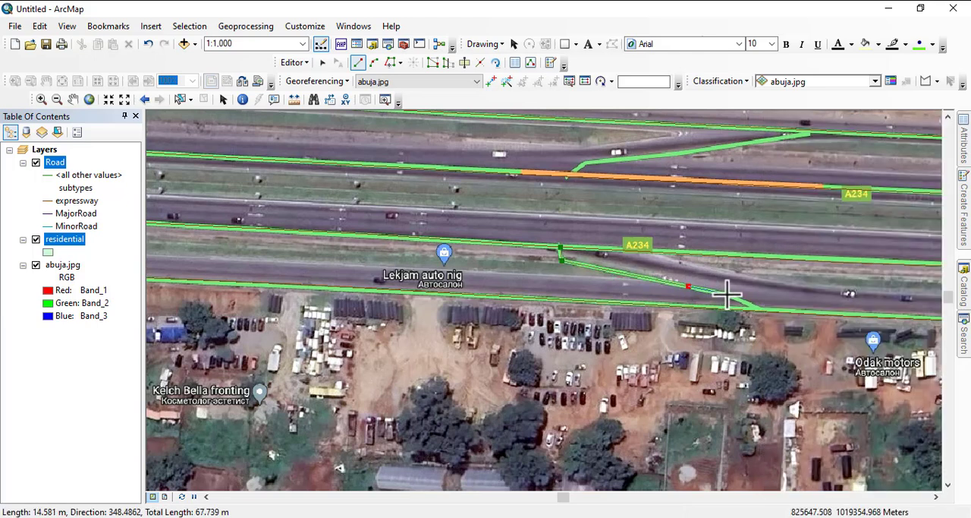
{"action": "left_click", "coordinate": [726, 293]}
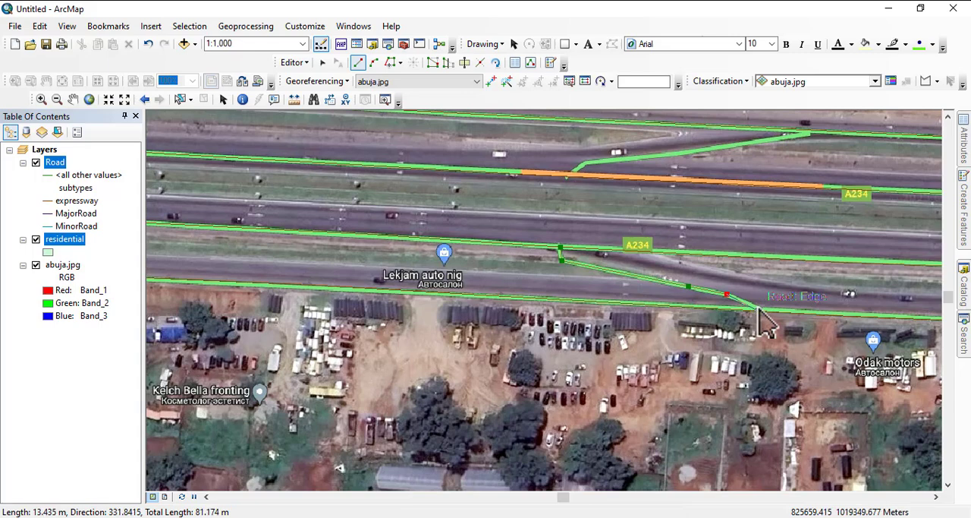
{"action": "double_click", "coordinate": [759, 308]}
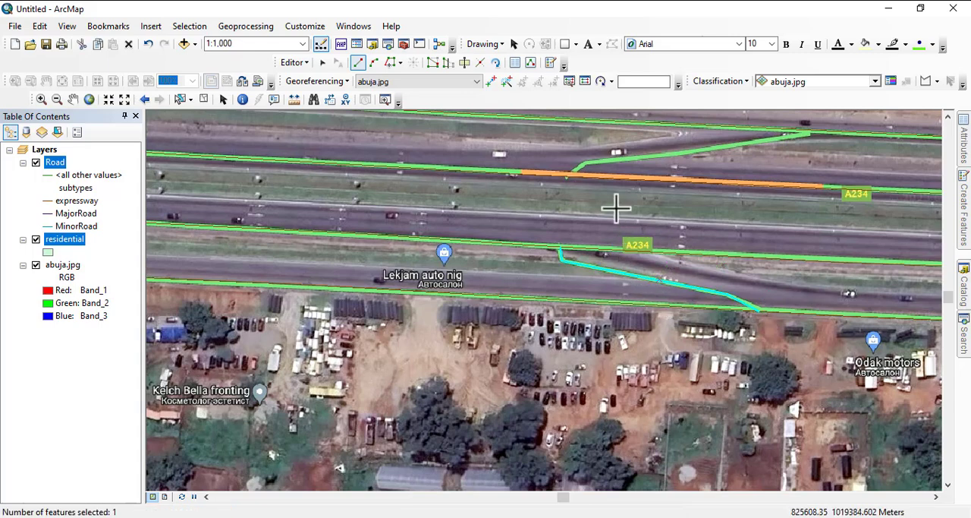
- Digitize the northern slip link about 94 m long from the outer road west of Carworld to the inner carriageway's edge
{"action": "left_click_drag", "start_coordinate": [725, 163], "coordinate": [623, 273]}
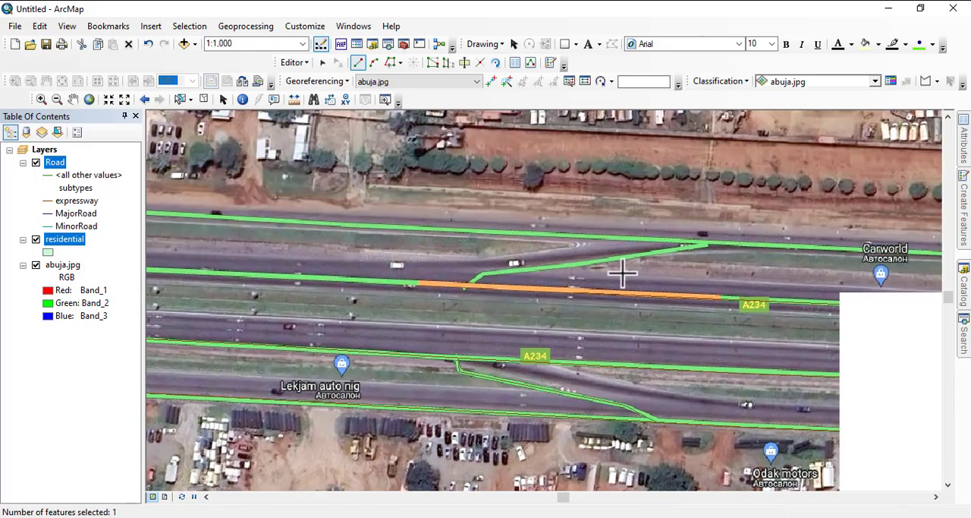
{"action": "left_click", "coordinate": [712, 244]}
{"action": "left_click", "coordinate": [596, 261]}
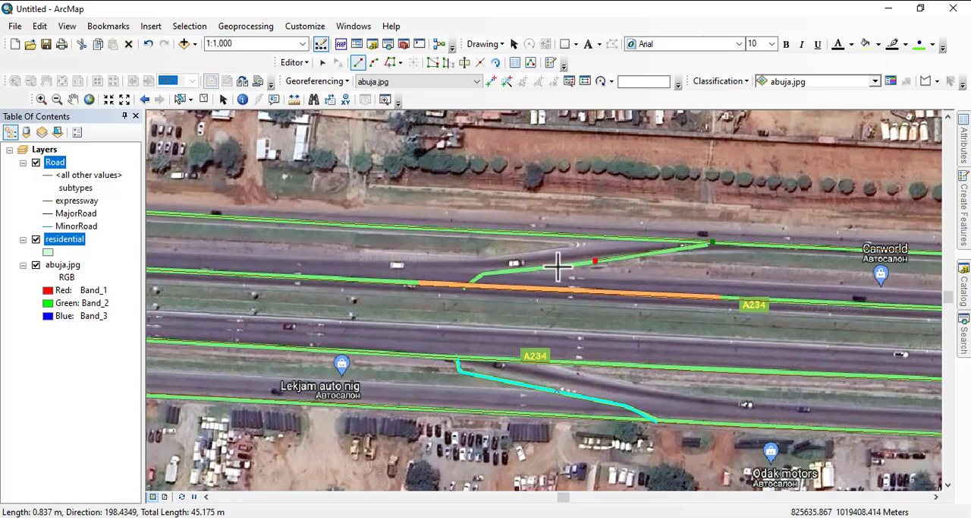
{"action": "left_click", "coordinate": [512, 271]}
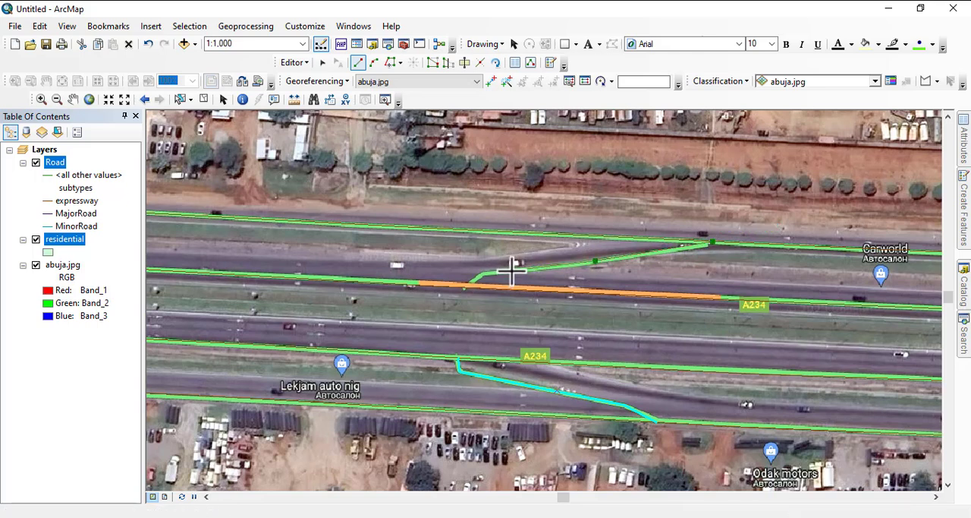
{"action": "left_click", "coordinate": [484, 275]}
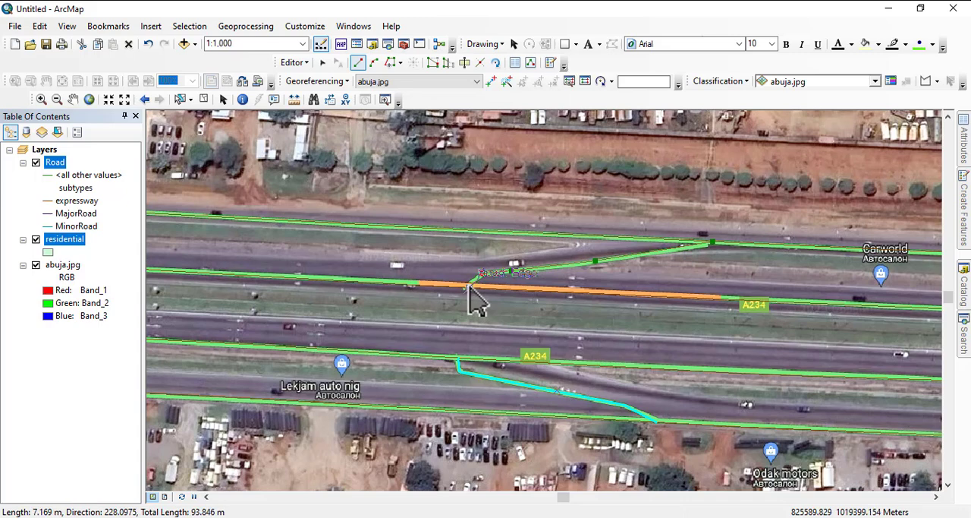
{"action": "double_click", "coordinate": [469, 286]}
- Examine the expressway eastward to the eastern interchange and the surrounding road network, out to a 1:60,000 overview
{"action": "scroll", "coordinate": [524, 213], "scroll_direction": "down", "scroll_amount": 2}
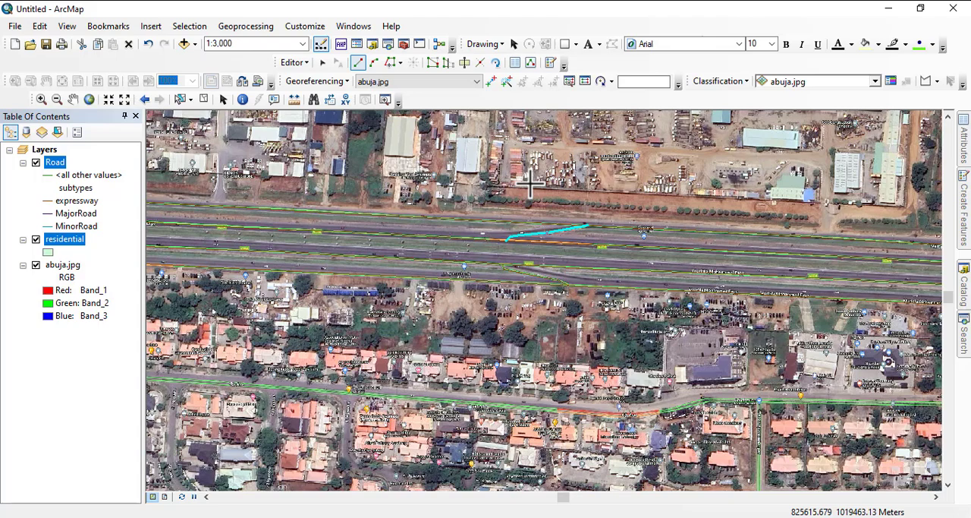
{"action": "scroll", "coordinate": [474, 220], "scroll_direction": "down", "scroll_amount": 2}
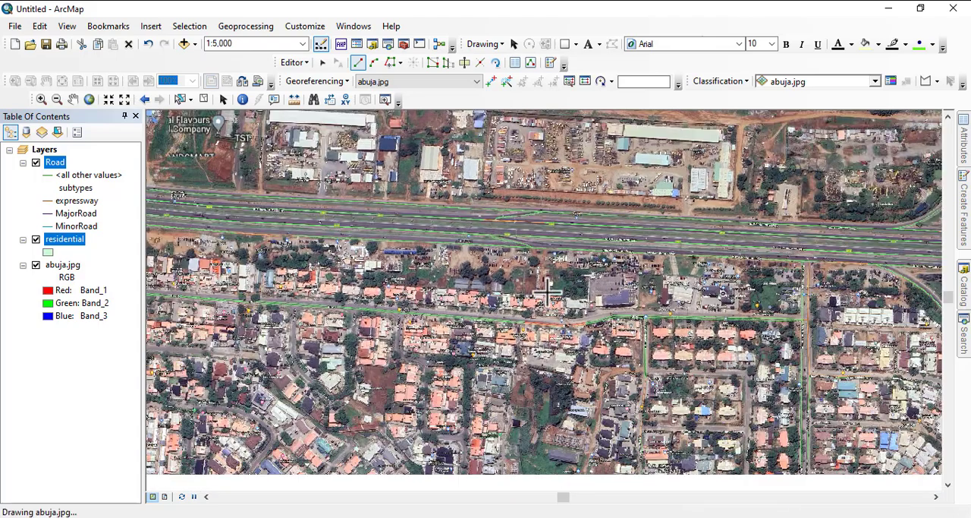
{"action": "left_click_drag", "start_coordinate": [687, 312], "coordinate": [349, 331]}
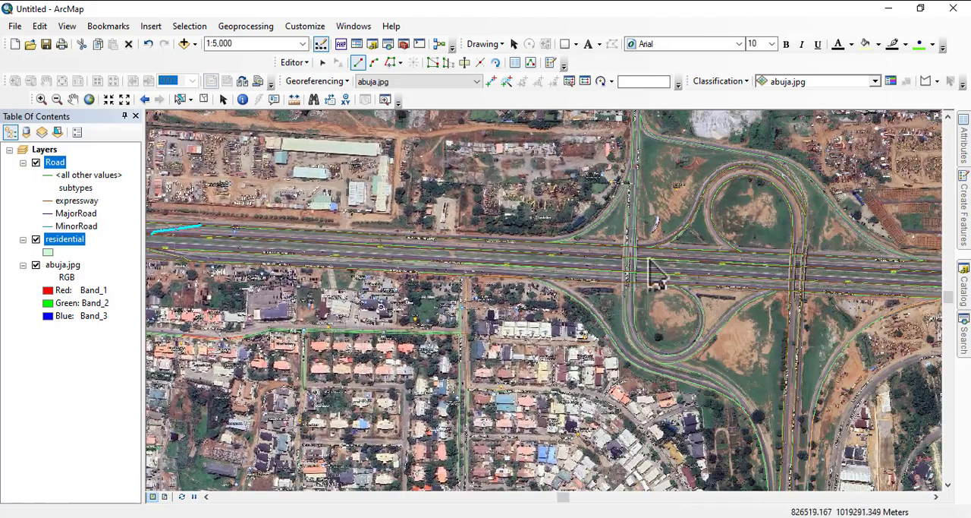
{"action": "left_click_drag", "start_coordinate": [627, 272], "coordinate": [426, 213]}
{"action": "scroll", "coordinate": [545, 311], "scroll_direction": "down", "scroll_amount": 2}
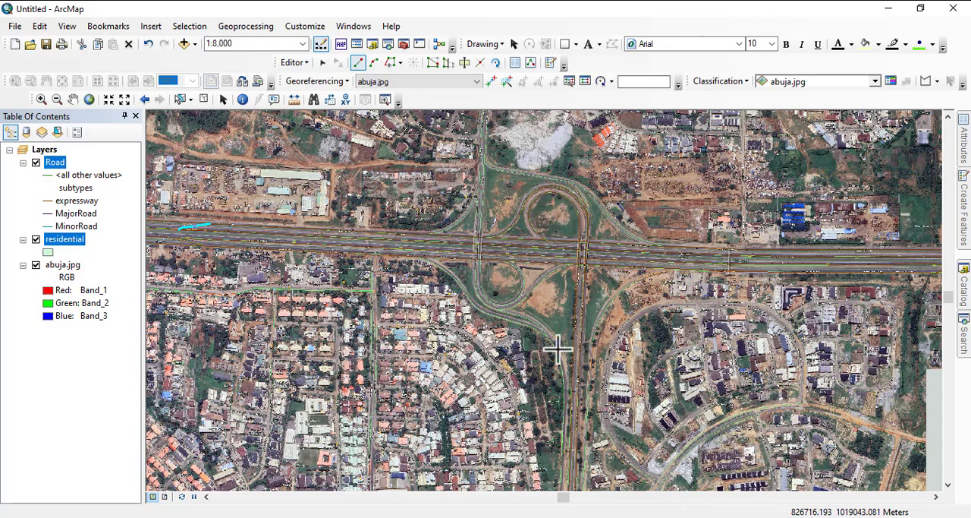
{"action": "left_click_drag", "start_coordinate": [745, 428], "coordinate": [635, 282]}
{"action": "scroll", "coordinate": [634, 282], "scroll_direction": "up", "scroll_amount": 3}
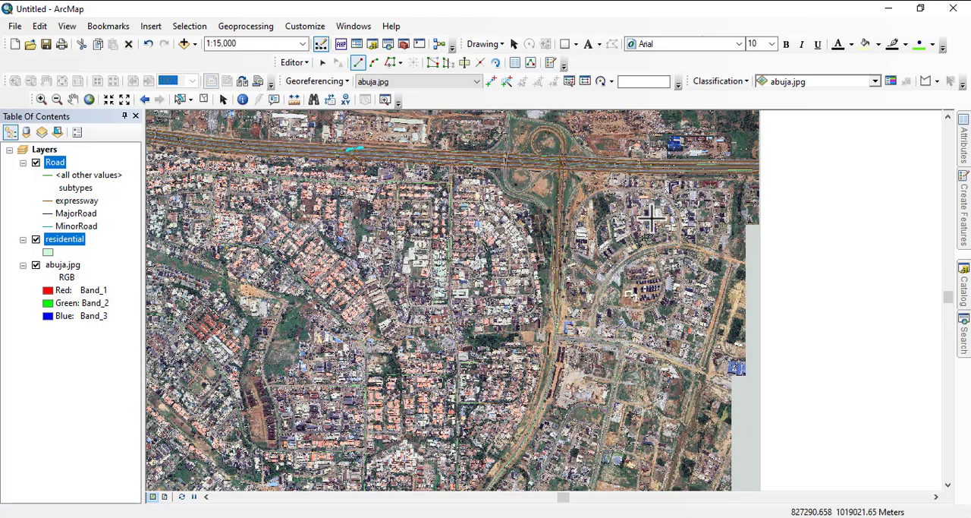
{"action": "scroll", "coordinate": [721, 203], "scroll_direction": "up", "scroll_amount": 2}
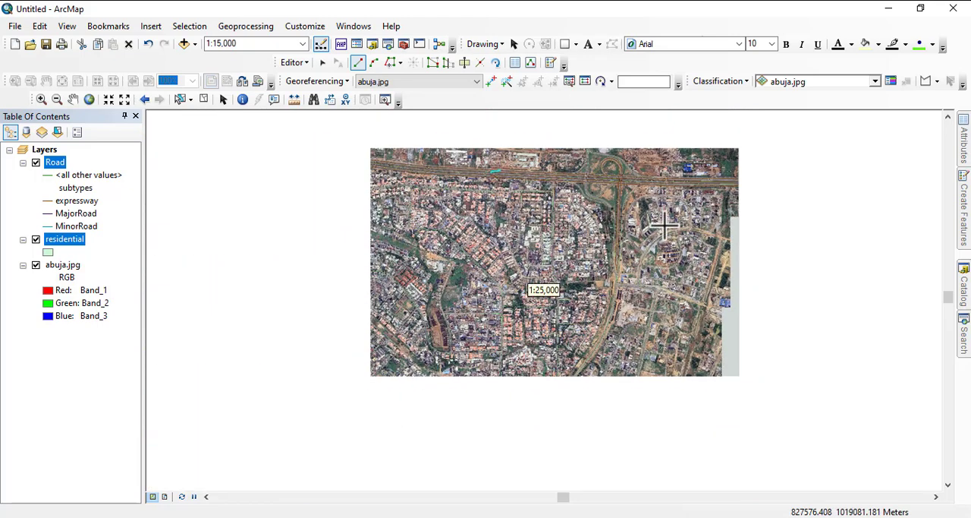
{"action": "scroll", "coordinate": [600, 240], "scroll_direction": "up", "scroll_amount": 2}
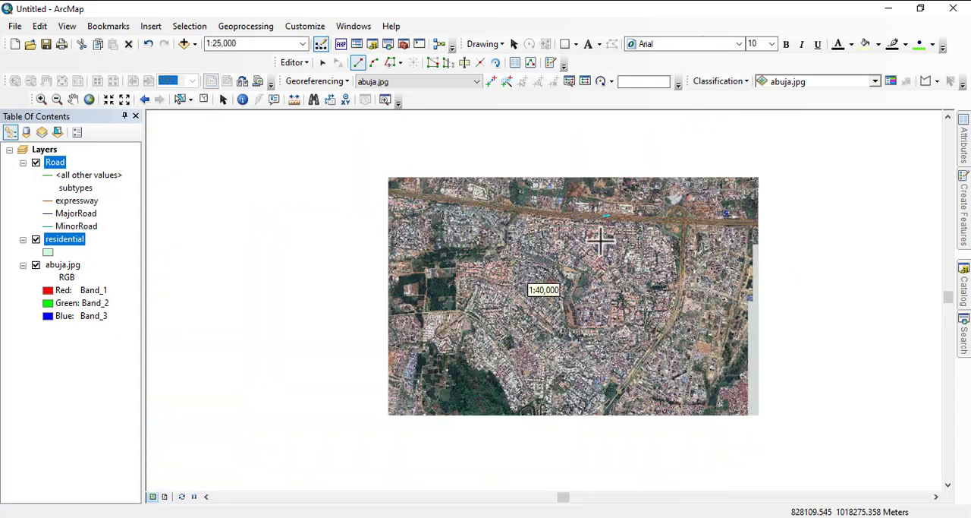
{"action": "scroll", "coordinate": [418, 244], "scroll_direction": "up", "scroll_amount": 2}
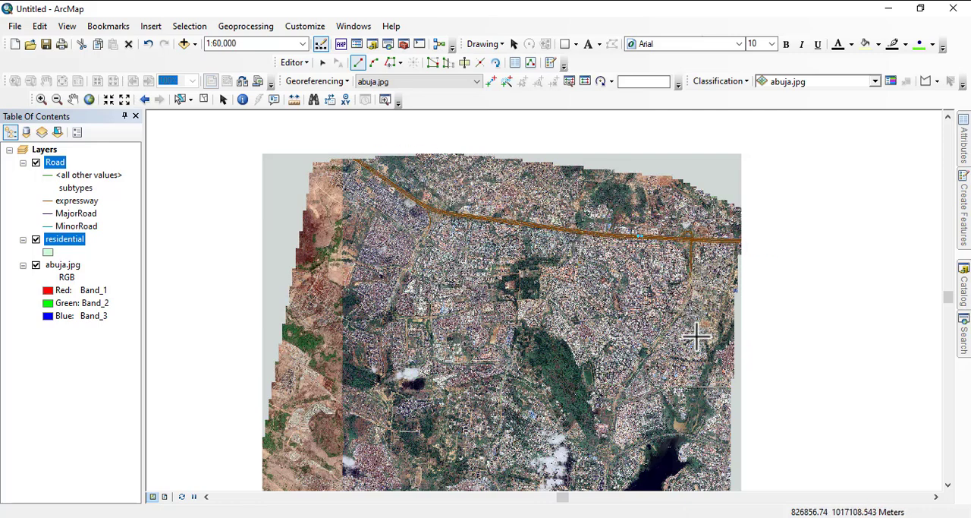
- Examine the image's southern, western and northern areas at 1:40,000 for roads that still lack digitized lines
{"action": "scroll", "coordinate": [695, 341], "scroll_direction": "down", "scroll_amount": 2}
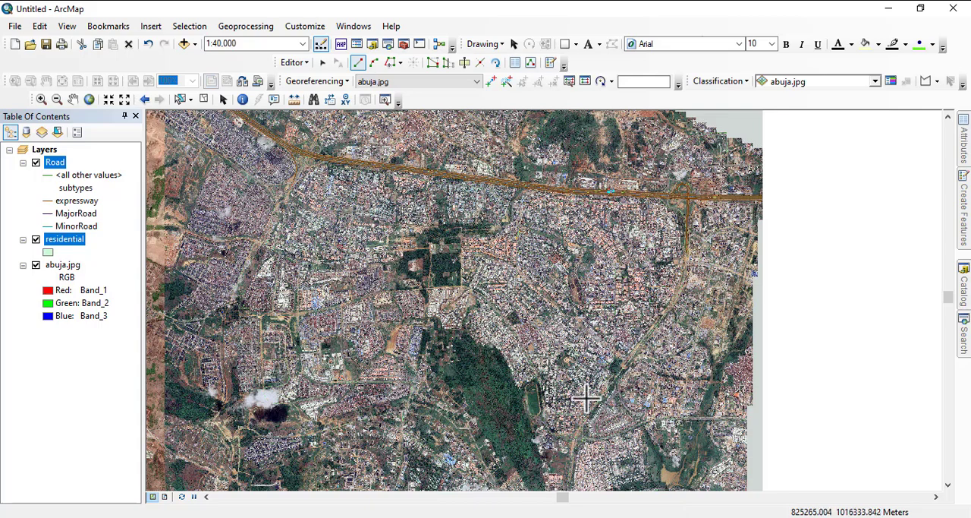
{"action": "left_click_drag", "start_coordinate": [586, 398], "coordinate": [713, 102]}
{"action": "left_click_drag", "start_coordinate": [691, 396], "coordinate": [675, 148]}
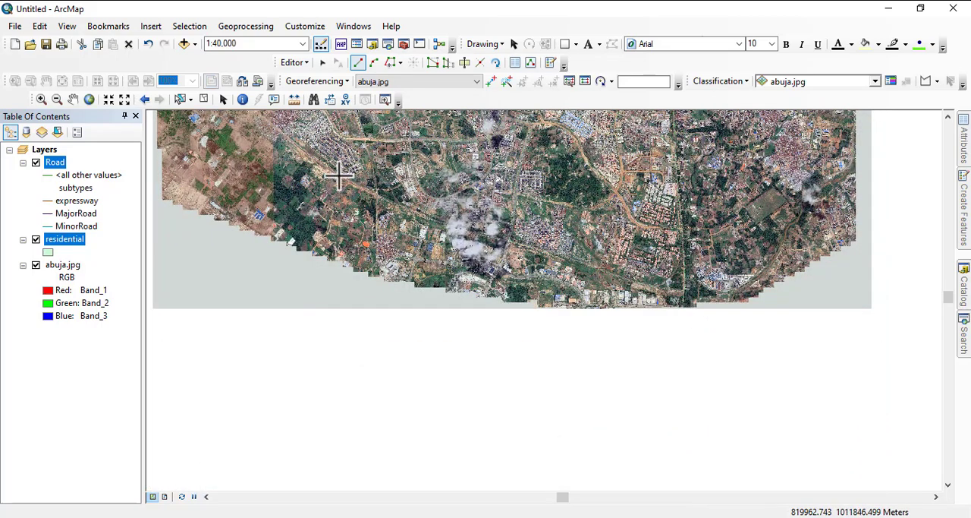
{"action": "left_click_drag", "start_coordinate": [301, 166], "coordinate": [910, 516]}
{"action": "left_click_drag", "start_coordinate": [858, 387], "coordinate": [631, 245]}
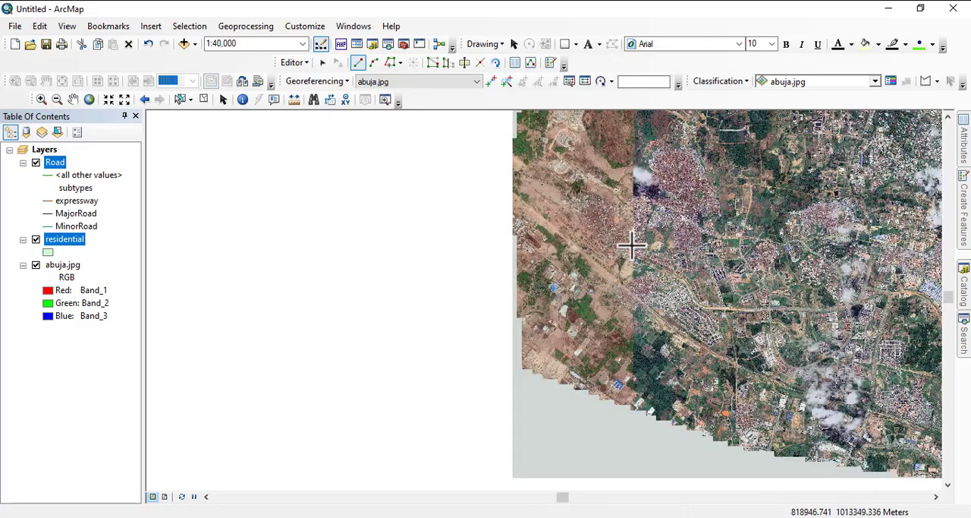
{"action": "left_click_drag", "start_coordinate": [543, 206], "coordinate": [511, 449]}
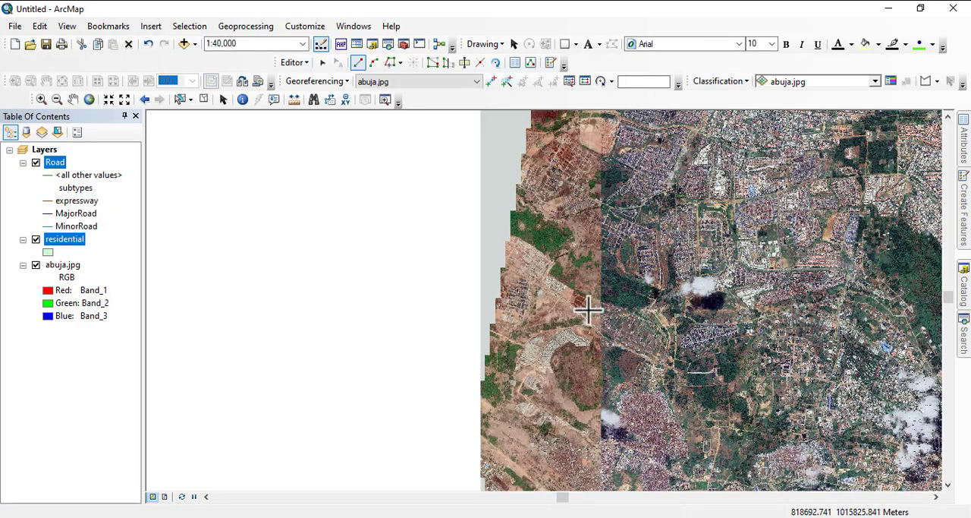
{"action": "left_click_drag", "start_coordinate": [658, 184], "coordinate": [453, 318]}
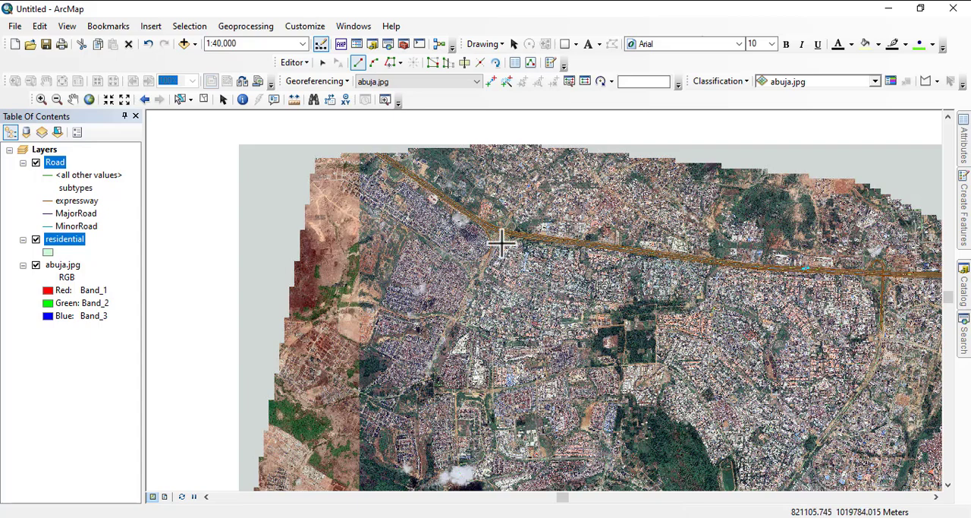
{"action": "left_click_drag", "start_coordinate": [674, 391], "coordinate": [468, 241]}
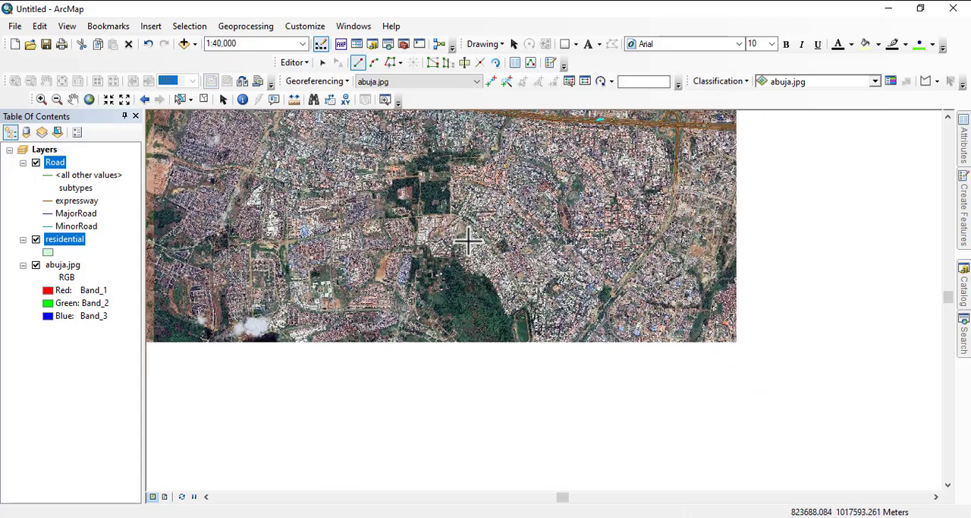
- Examine the bridge interchange southeast of the oval sports track and its adjoining residential roads at 1:3,000
{"action": "scroll", "coordinate": [538, 292], "scroll_direction": "up", "scroll_amount": 2}
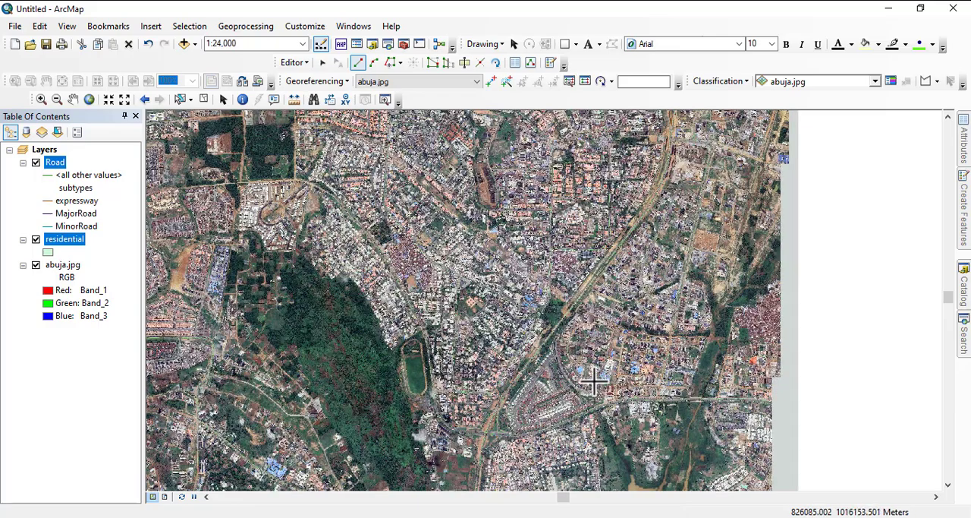
{"action": "scroll", "coordinate": [594, 382], "scroll_direction": "up", "scroll_amount": 3}
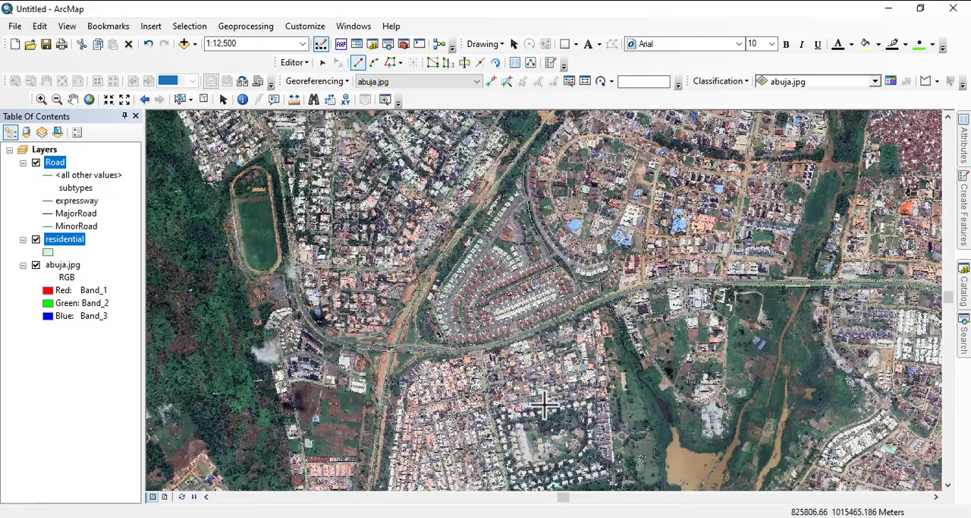
{"action": "scroll", "coordinate": [515, 189], "scroll_direction": "up", "scroll_amount": 5}
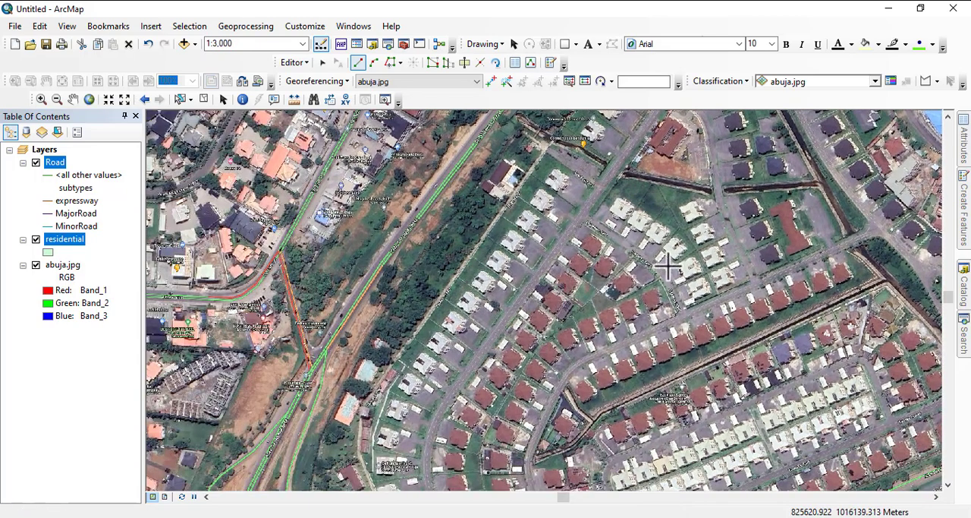
{"action": "left_click_drag", "start_coordinate": [604, 315], "coordinate": [540, 118]}
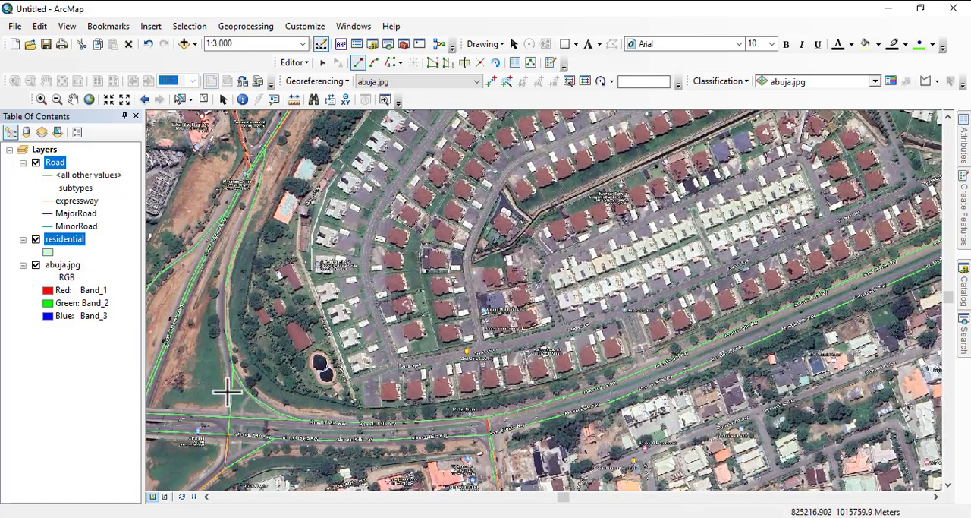
{"action": "left_click_drag", "start_coordinate": [461, 385], "coordinate": [605, 258]}
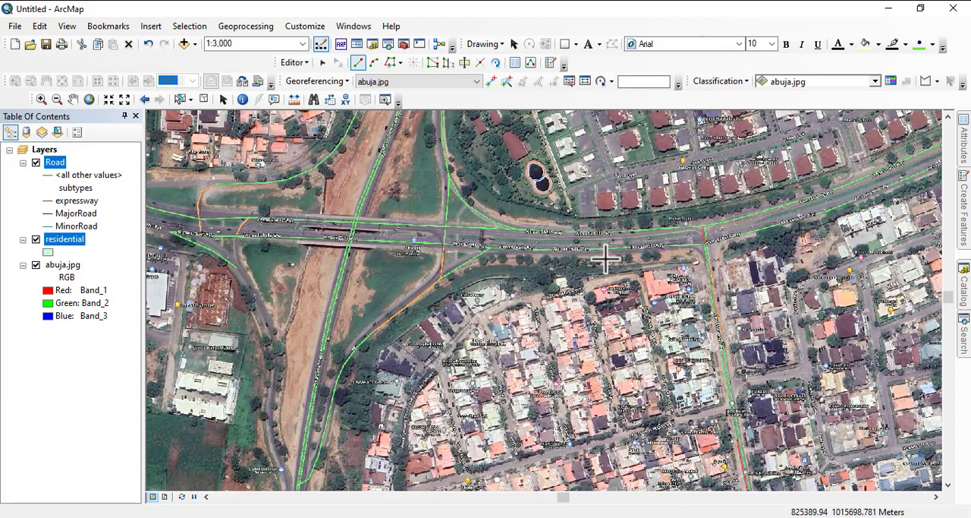
{"action": "scroll", "coordinate": [486, 228], "scroll_direction": "down", "scroll_amount": 3}
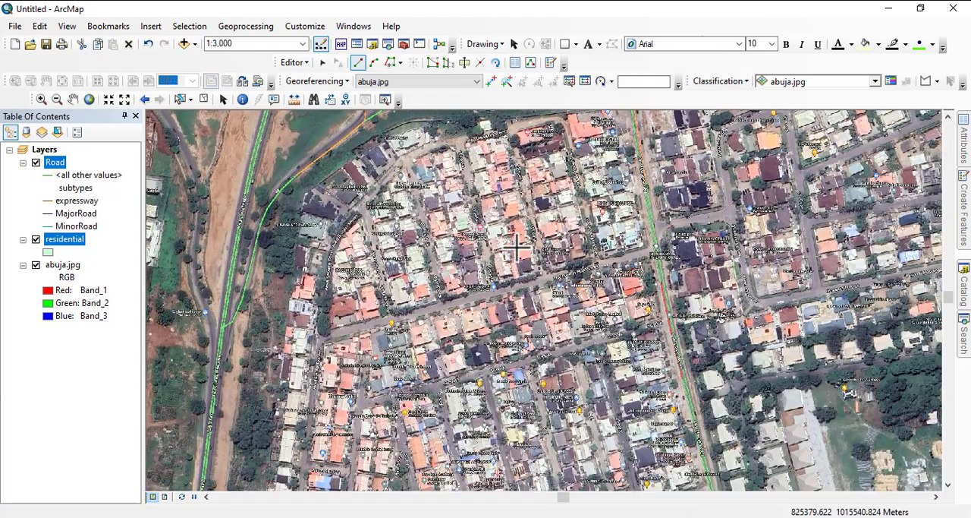
- Examine the Kado Estate residential streets at 1:800 and the surrounding road network out to 1:5,000
{"action": "scroll", "coordinate": [485, 228], "scroll_direction": "down", "scroll_amount": 2}
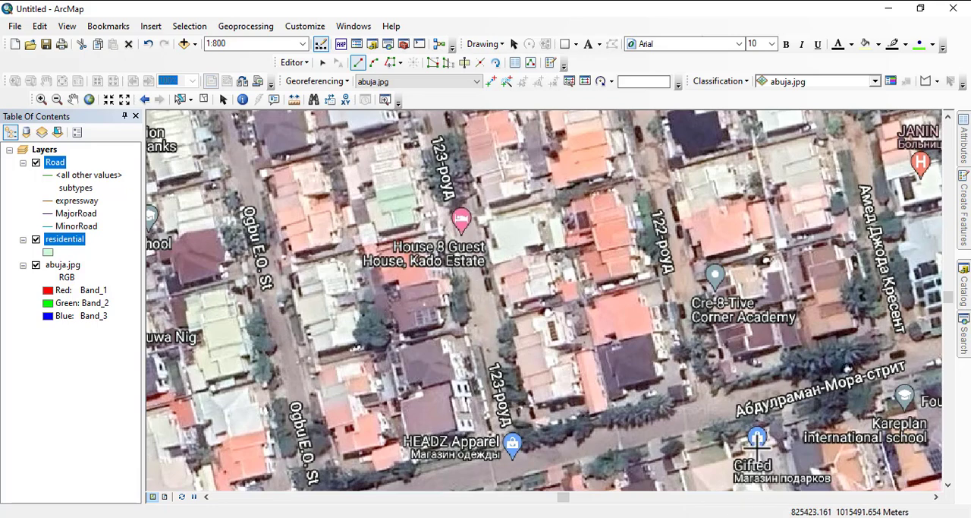
{"action": "left_click_drag", "start_coordinate": [766, 425], "coordinate": [614, 365]}
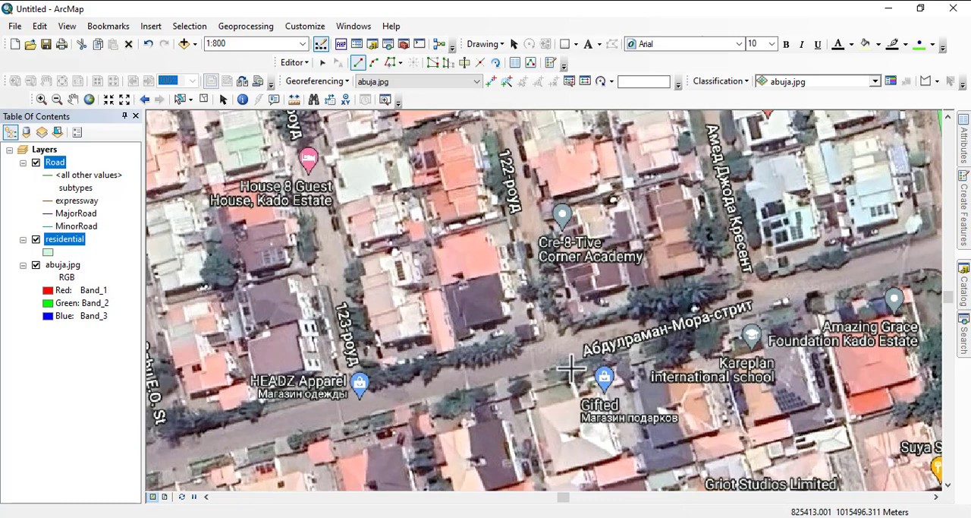
{"action": "scroll", "coordinate": [429, 275], "scroll_direction": "up", "scroll_amount": 3}
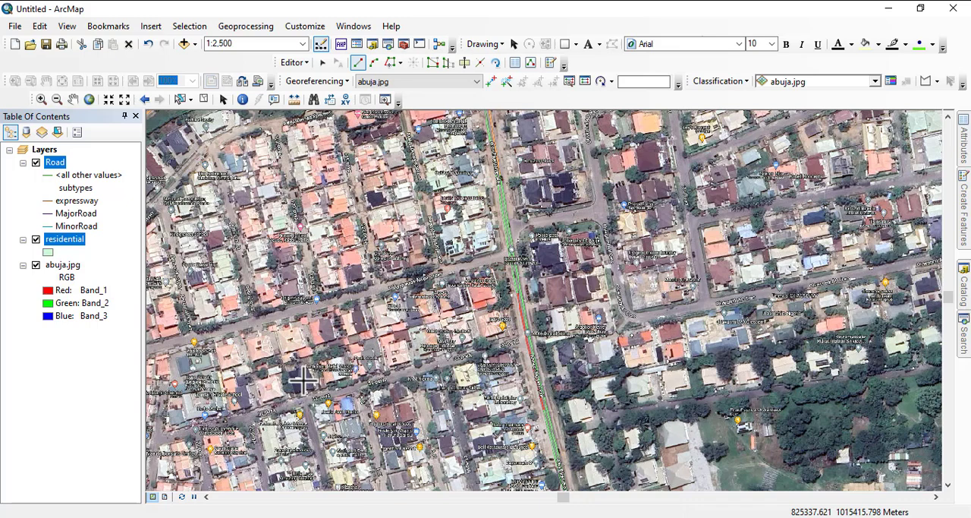
{"action": "scroll", "coordinate": [328, 364], "scroll_direction": "up", "scroll_amount": 2}
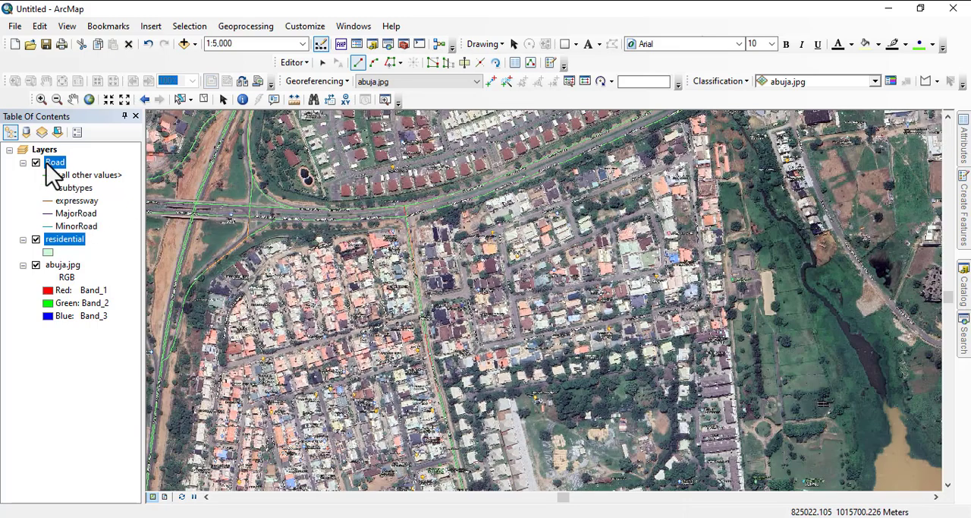
- Stop the editing session and save the digitized road edits
{"action": "right_click", "coordinate": [64, 165]}
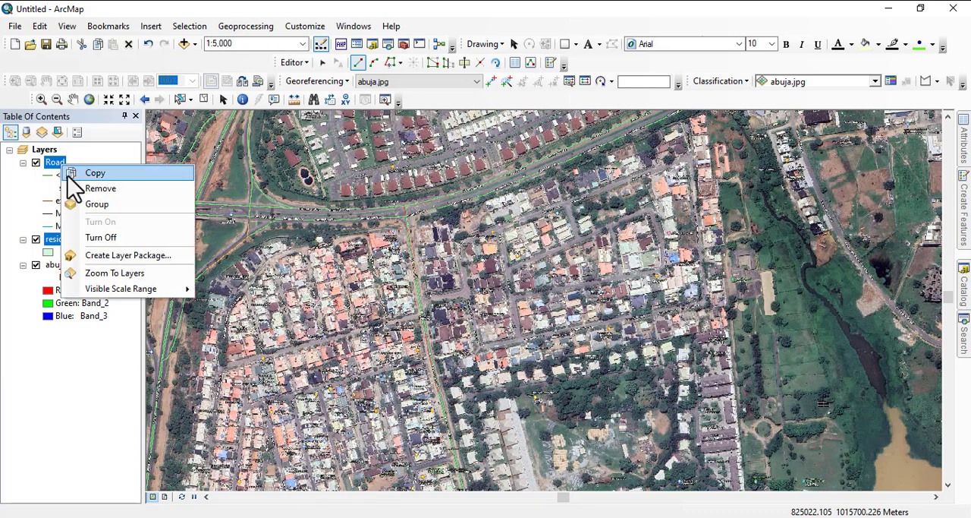
{"action": "left_click", "coordinate": [297, 63]}
{"action": "left_click", "coordinate": [322, 94]}
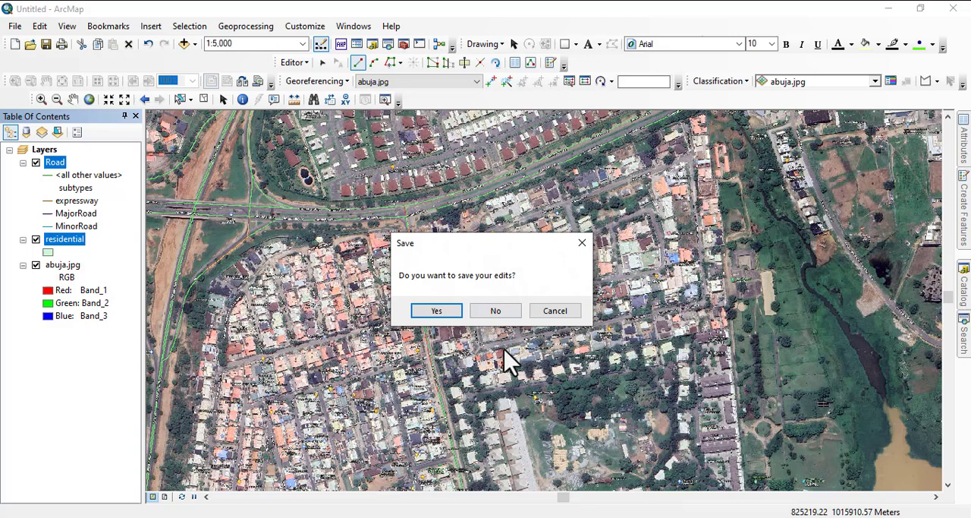
{"action": "left_click", "coordinate": [433, 311]}
- Remove the Road, residential and abuja.jpg layers from the map so that it is empty
{"action": "right_click", "coordinate": [59, 163]}
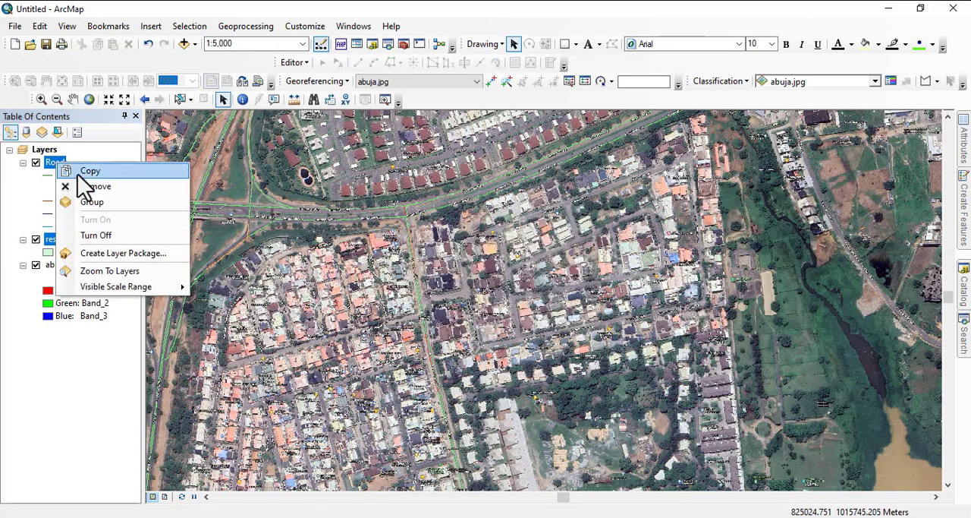
{"action": "left_click", "coordinate": [85, 187]}
{"action": "left_click", "coordinate": [61, 163]}
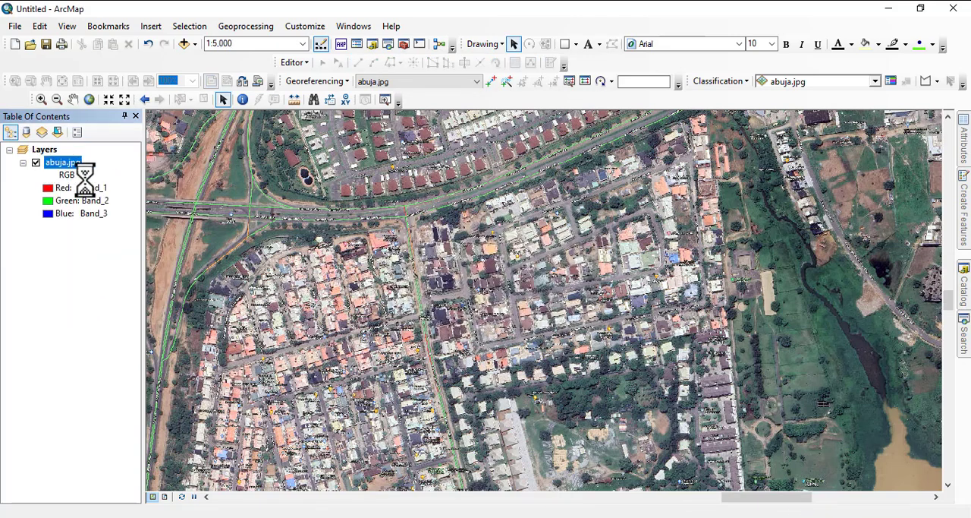
{"action": "right_click", "coordinate": [50, 163]}
{"action": "left_click", "coordinate": [86, 188]}
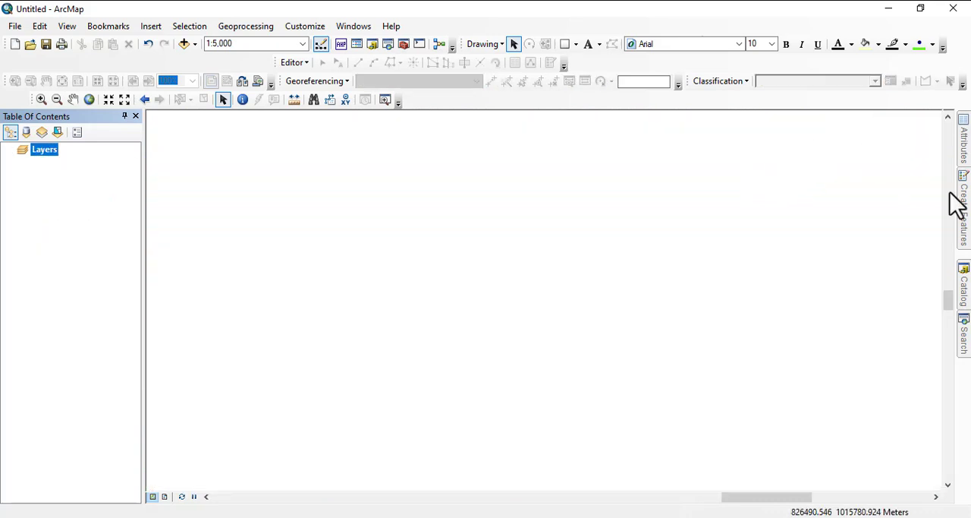
- Add the utilities feature dataset from abuja.gdb to the map and zoom to the Road layer's extent
{"action": "mouse_move", "coordinate": [965, 293]}
{"action": "left_click_drag", "start_coordinate": [841, 227], "coordinate": [520, 278]}
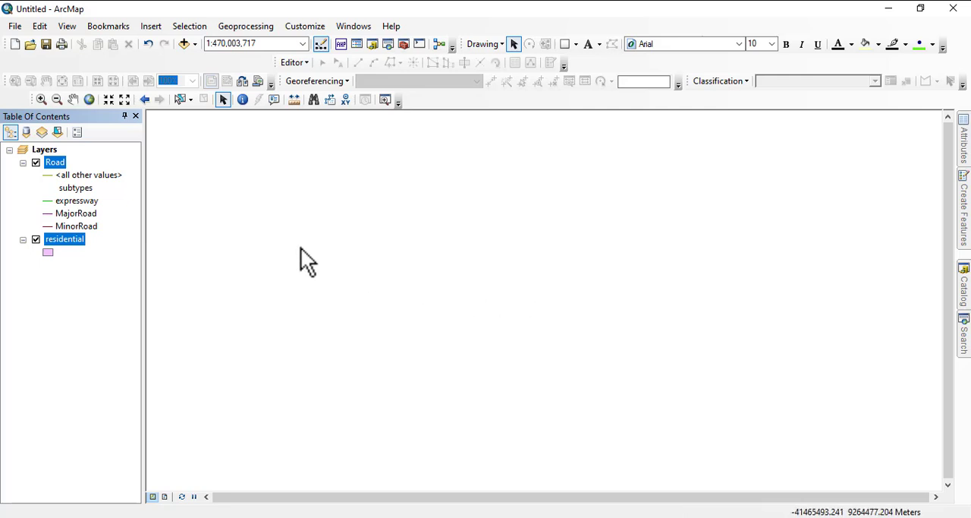
{"action": "right_click", "coordinate": [53, 165]}
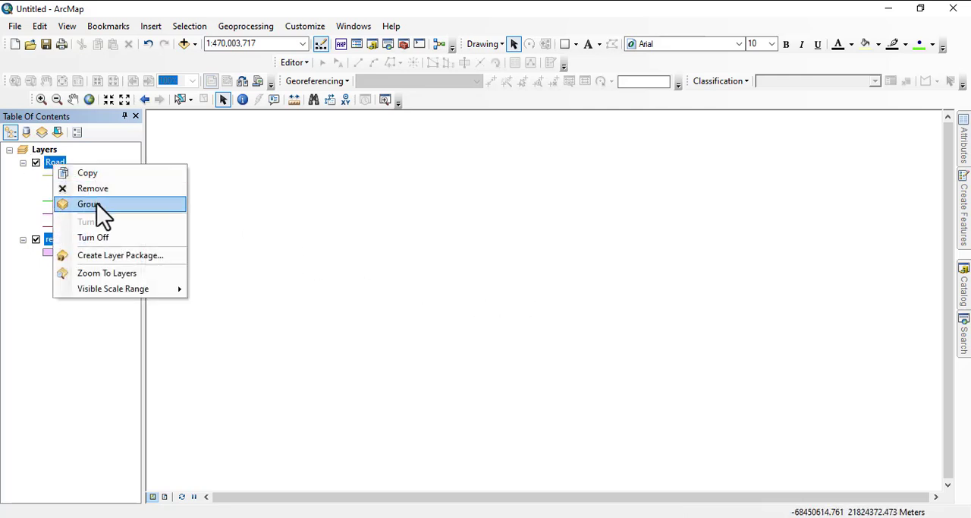
{"action": "left_click", "coordinate": [22, 190]}
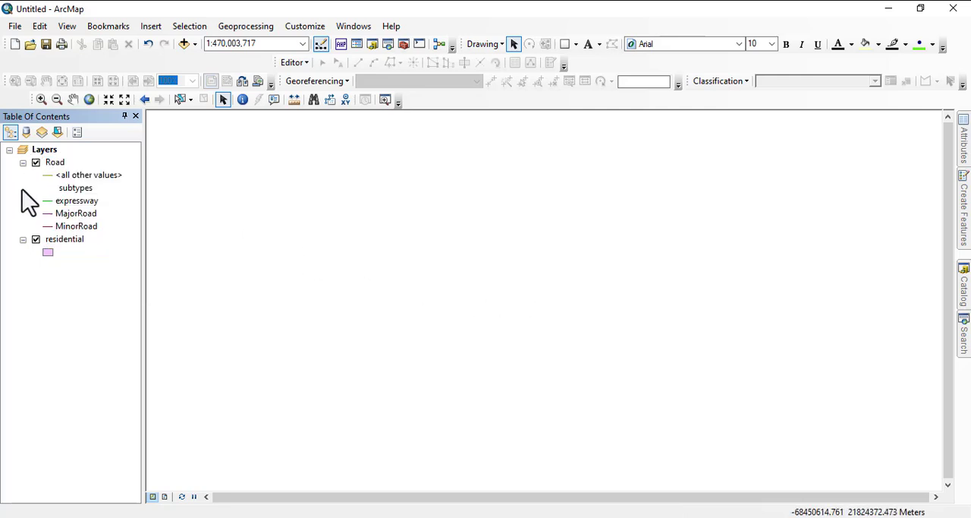
{"action": "right_click", "coordinate": [60, 164]}
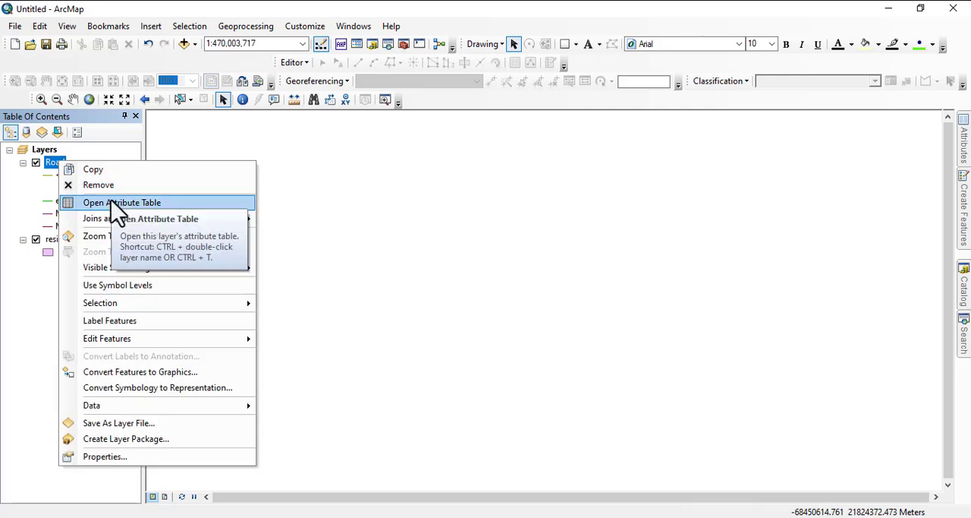
{"action": "left_click", "coordinate": [110, 235]}
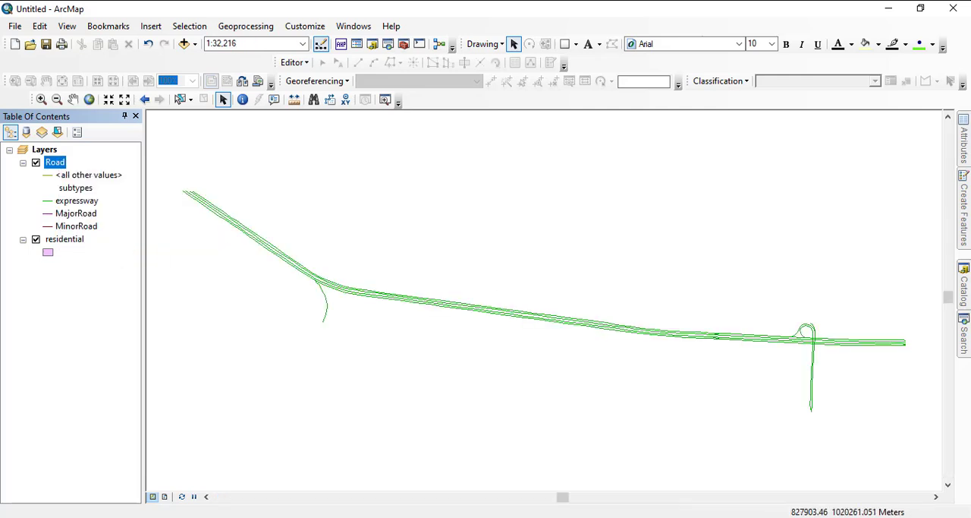
- Add the abuja.jpg image from the MSC RESEARCH folder in C:\wrk to the map beneath the vector layers
{"action": "mouse_move", "coordinate": [964, 292]}
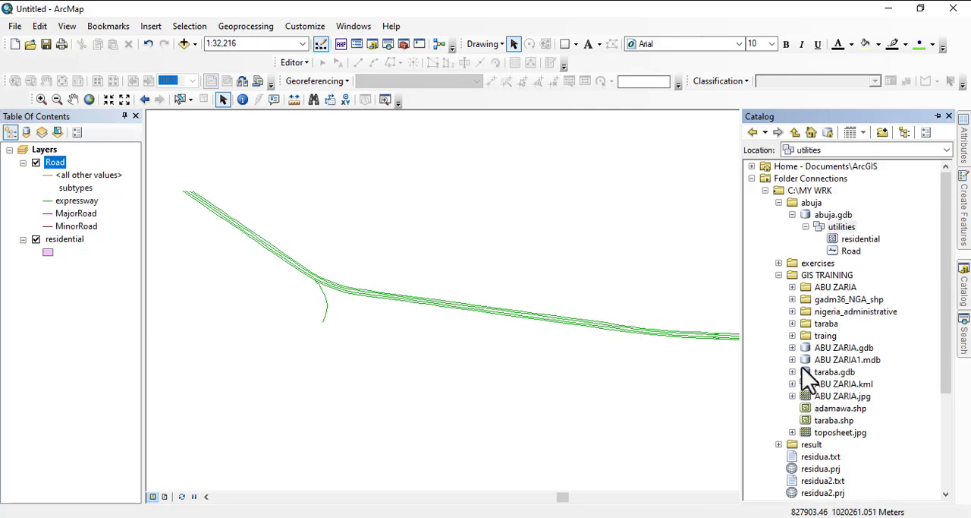
{"action": "left_click", "coordinate": [765, 191]}
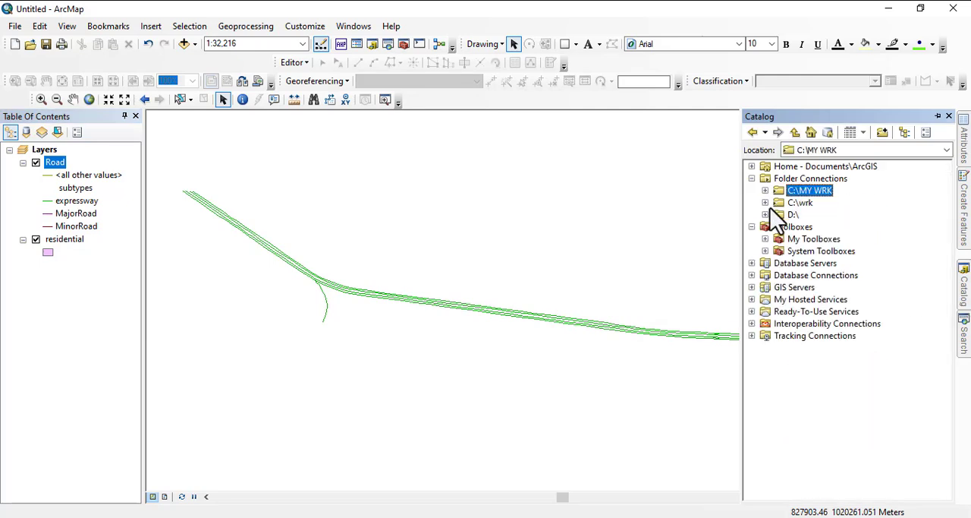
{"action": "left_click", "coordinate": [765, 203]}
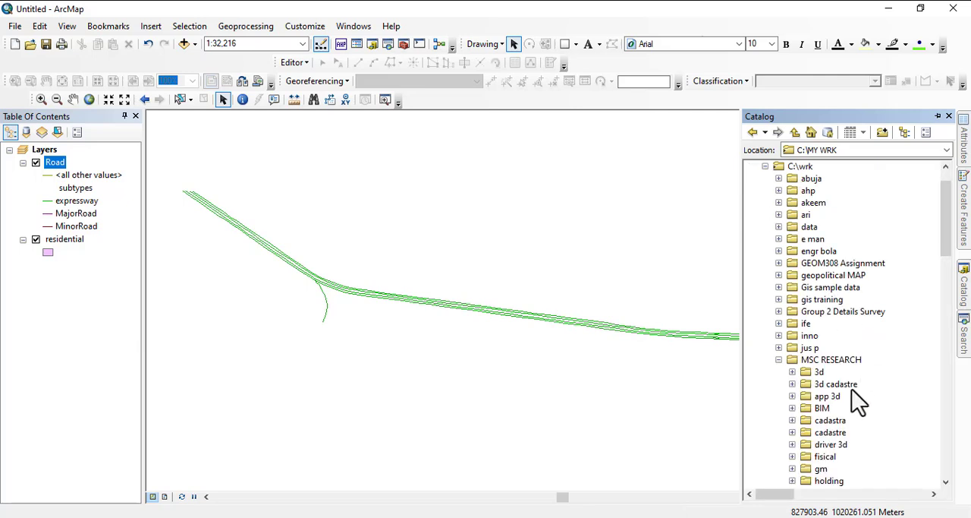
{"action": "scroll", "coordinate": [835, 414], "scroll_direction": "down", "scroll_amount": 6}
{"action": "scroll", "coordinate": [835, 416], "scroll_direction": "down", "scroll_amount": 3}
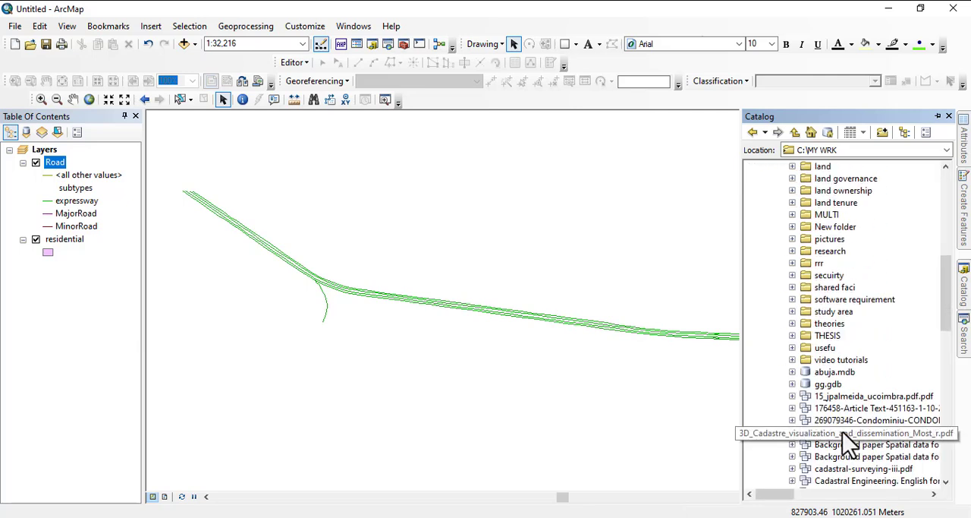
{"action": "scroll", "coordinate": [850, 456], "scroll_direction": "down", "scroll_amount": 4}
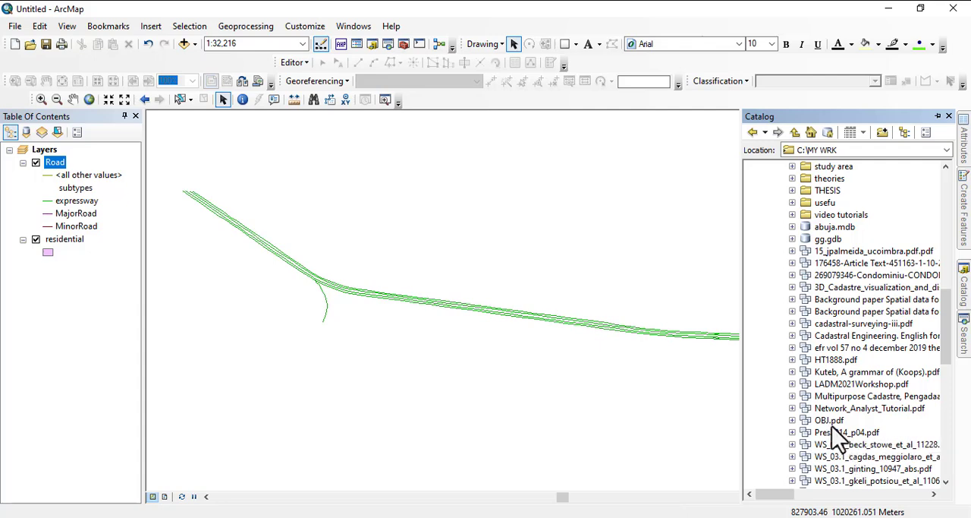
{"action": "scroll", "coordinate": [847, 447], "scroll_direction": "down", "scroll_amount": 3}
{"action": "left_click", "coordinate": [834, 471]}
{"action": "left_click_drag", "start_coordinate": [834, 469], "coordinate": [625, 418]}
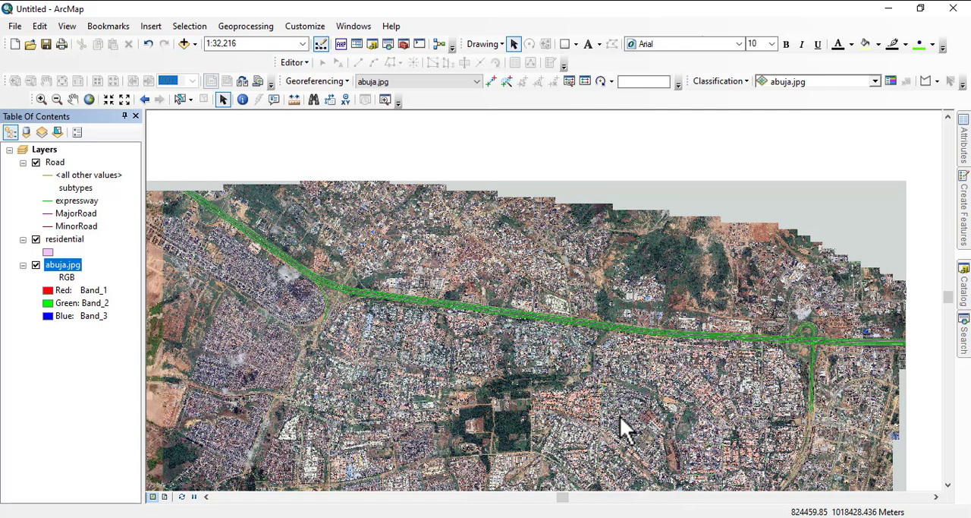
- Symbolize the Road layer's expressway subtype with the ESRI Expressway line symbol and view the result at 1:40,000
{"action": "scroll", "coordinate": [567, 329], "scroll_direction": "down", "scroll_amount": 3}
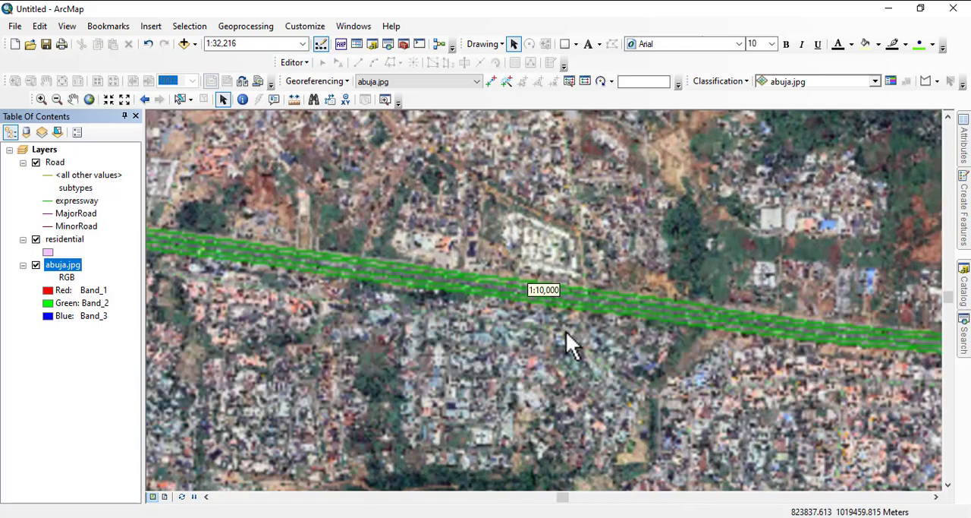
{"action": "scroll", "coordinate": [568, 328], "scroll_direction": "down", "scroll_amount": 2}
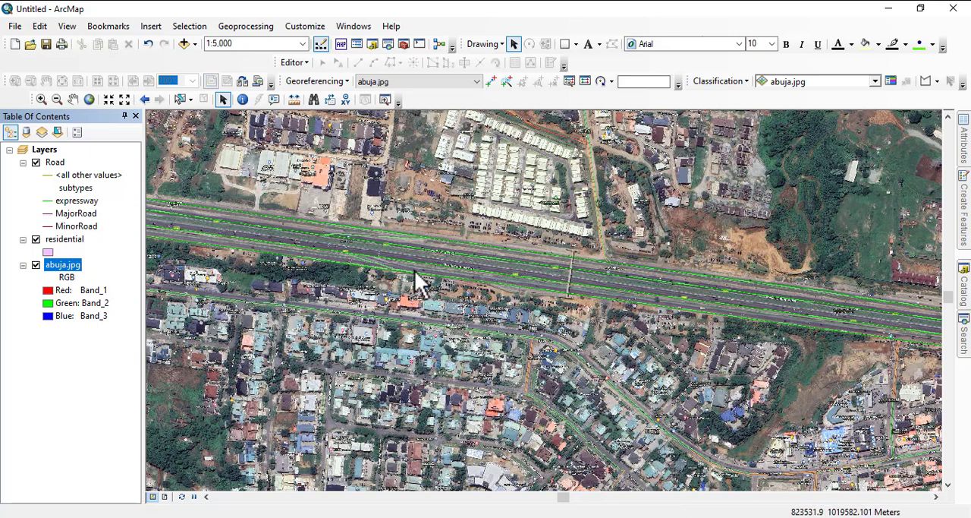
{"action": "left_click", "coordinate": [48, 201]}
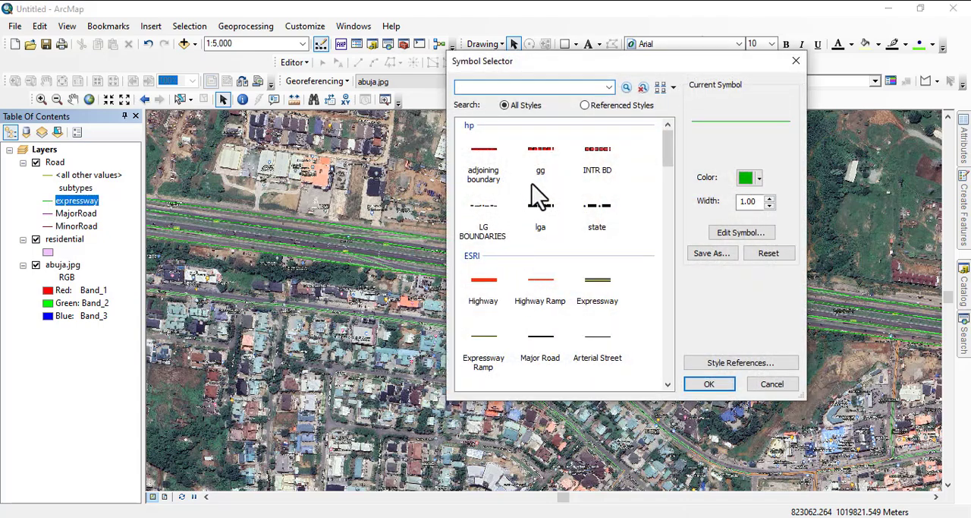
{"action": "left_click", "coordinate": [591, 287]}
{"action": "left_click", "coordinate": [708, 383]}
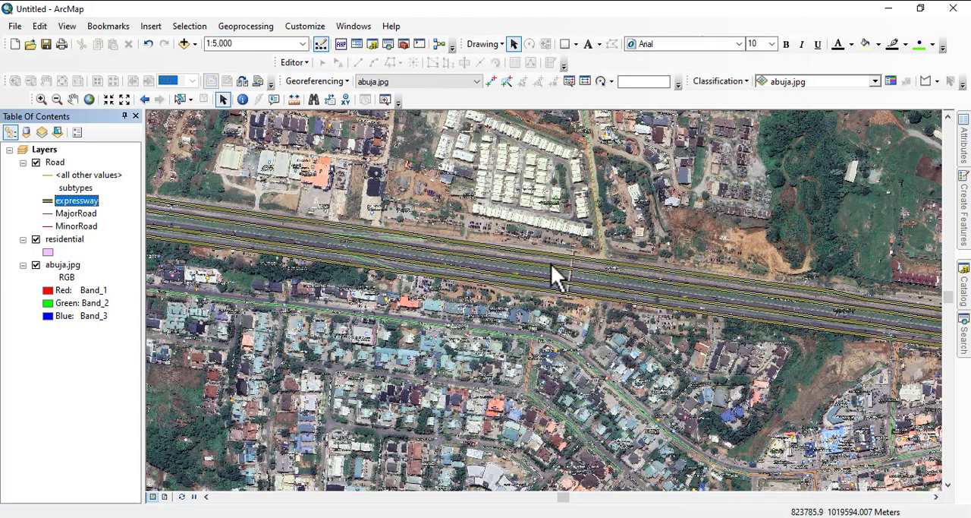
{"action": "scroll", "coordinate": [552, 266], "scroll_direction": "up", "scroll_amount": 4}
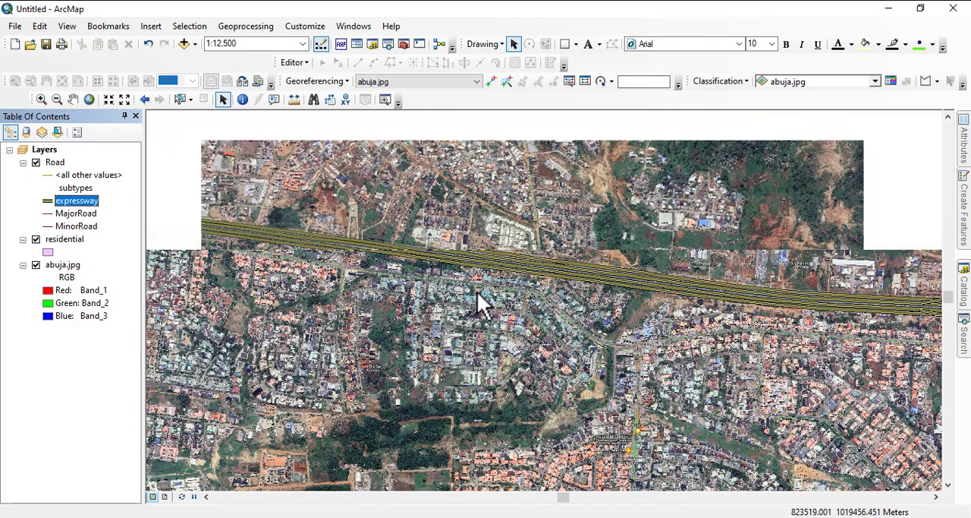
{"action": "scroll", "coordinate": [477, 277], "scroll_direction": "up", "scroll_amount": 5}
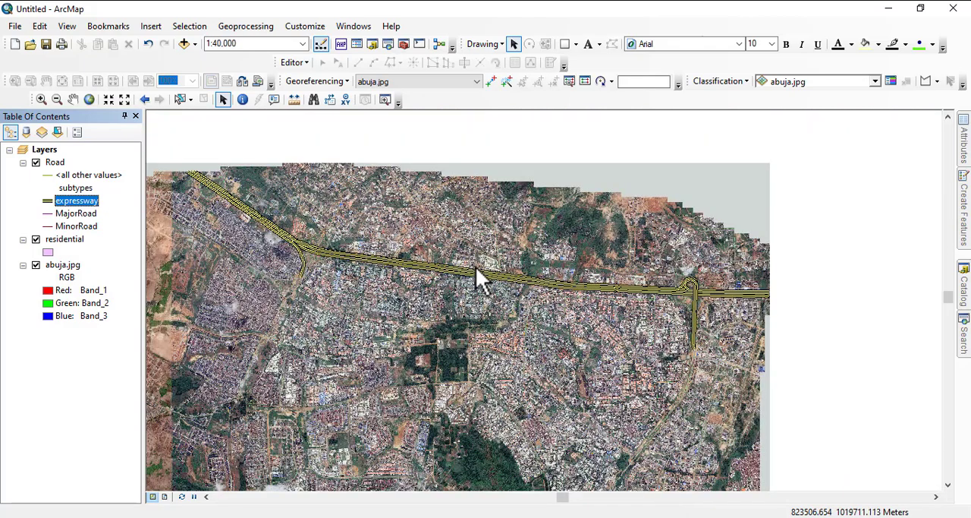